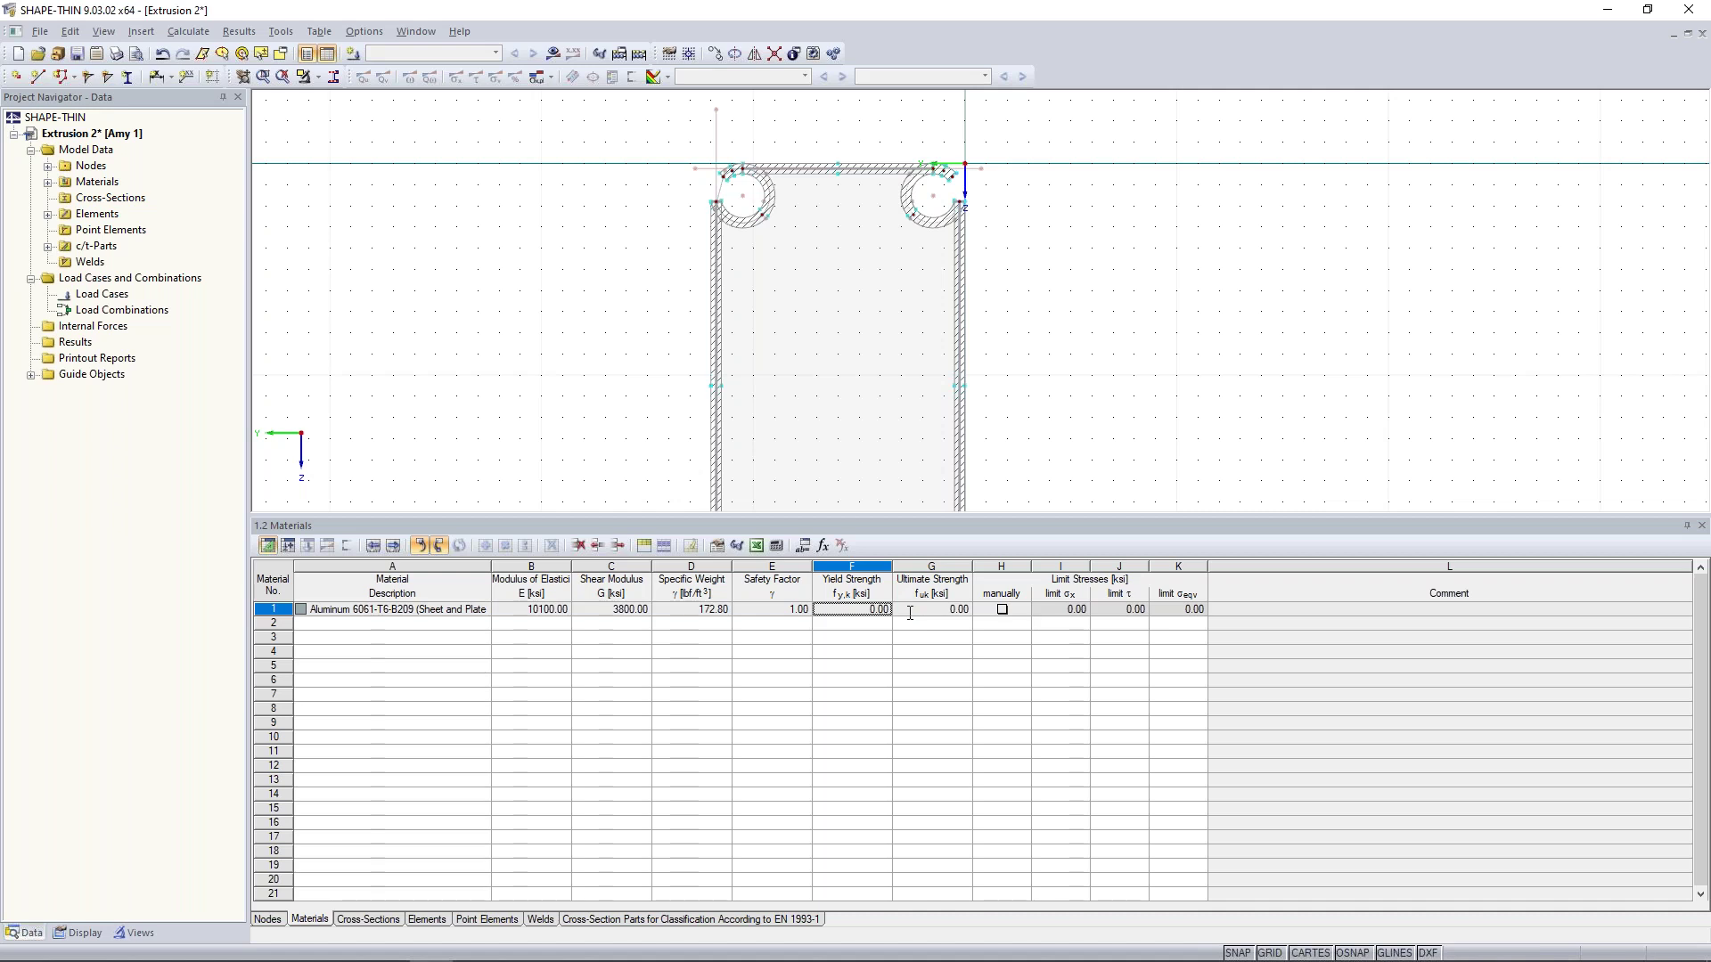
- Set the Aluminum 6061-T6 material's yield strength to 35 ksi and its ultimate strength to 42 ksi
left_click(860, 609)
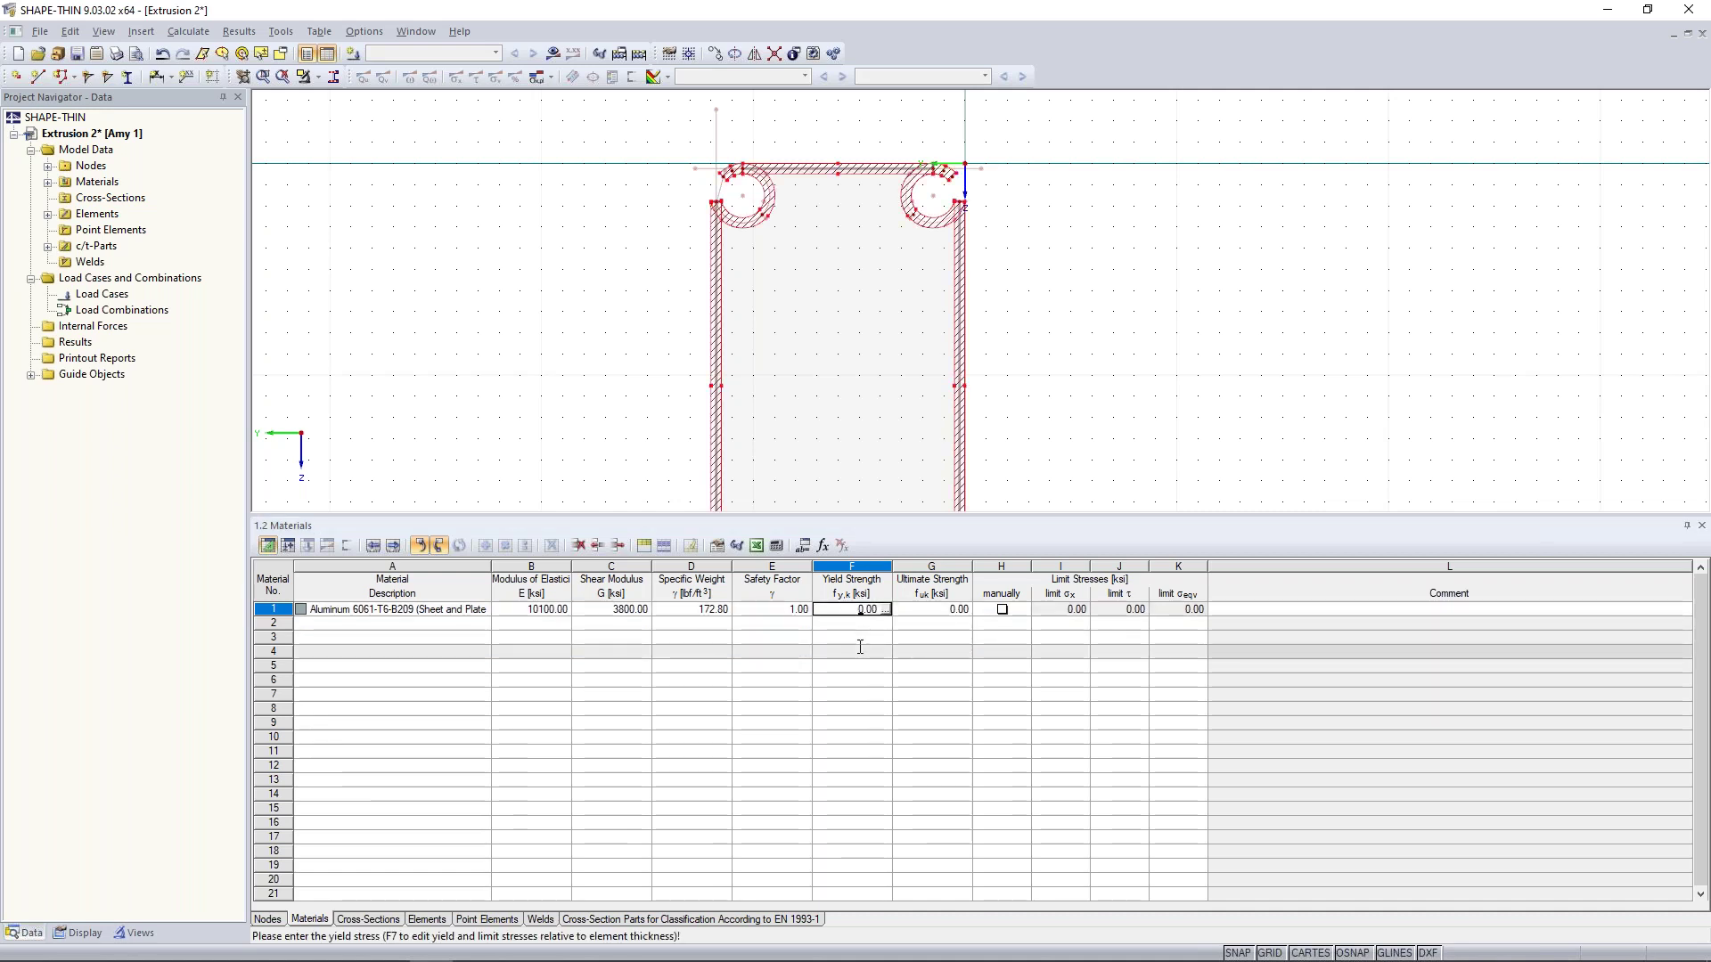
type("35.0")
key("Tab")
type("42")
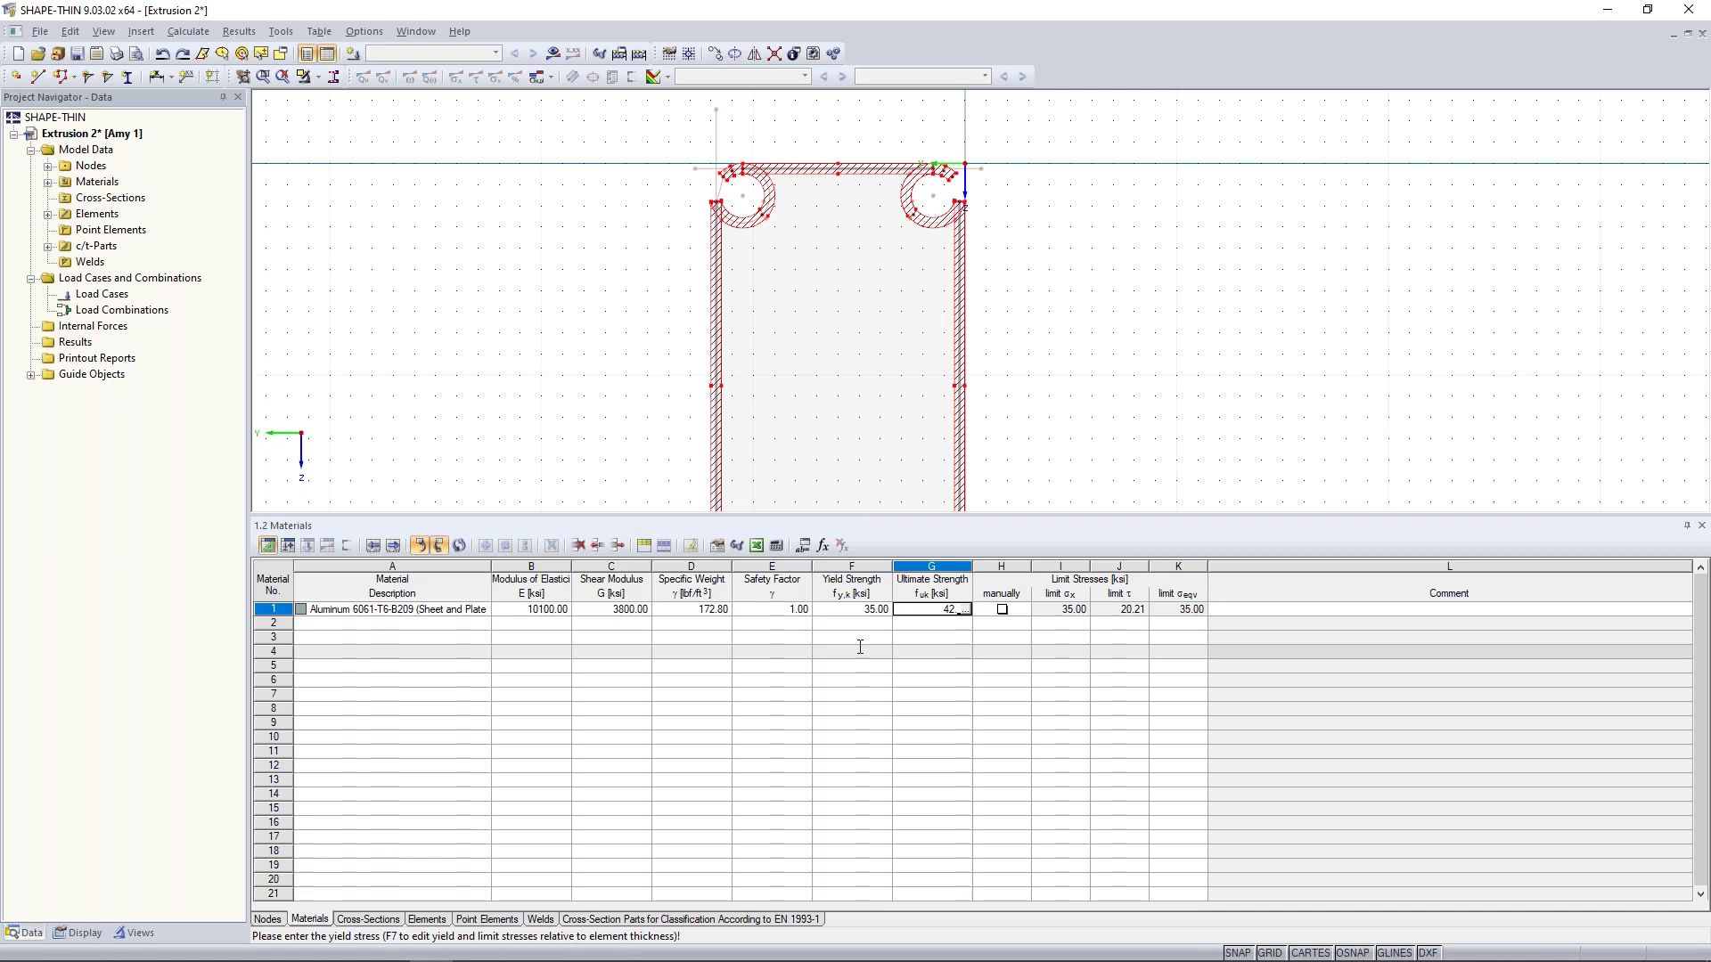
key("Return")
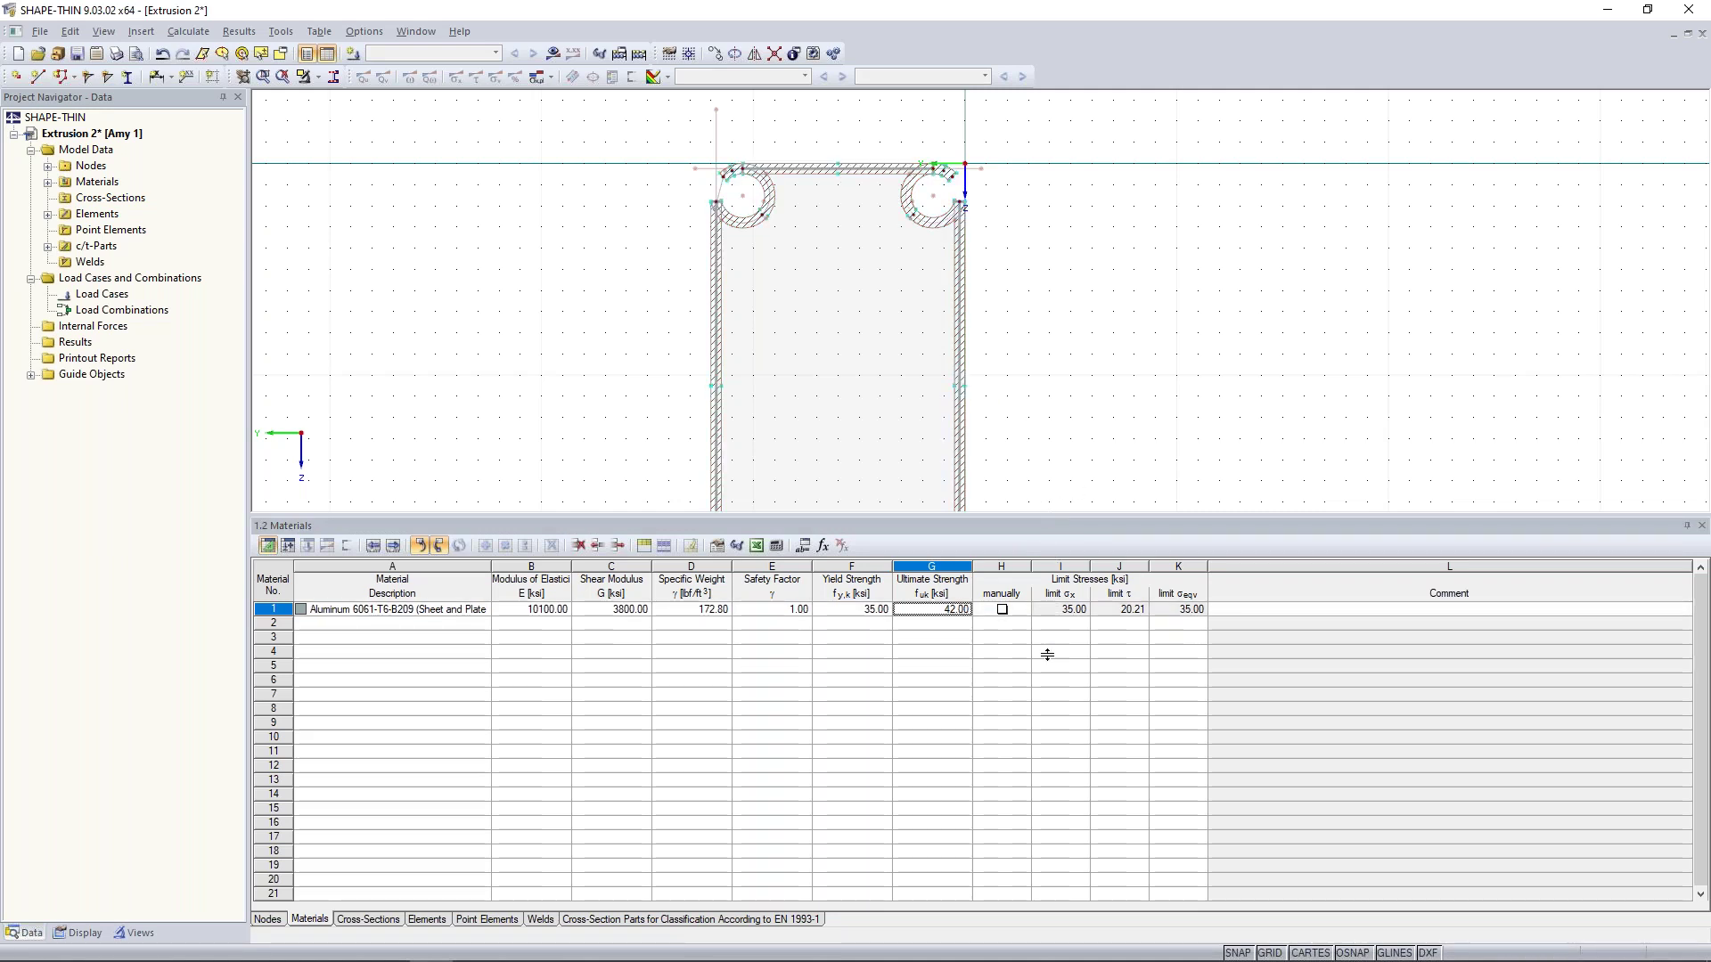
- Calculate the cross-section results without a load case and review the full section properties table
left_click(553, 54)
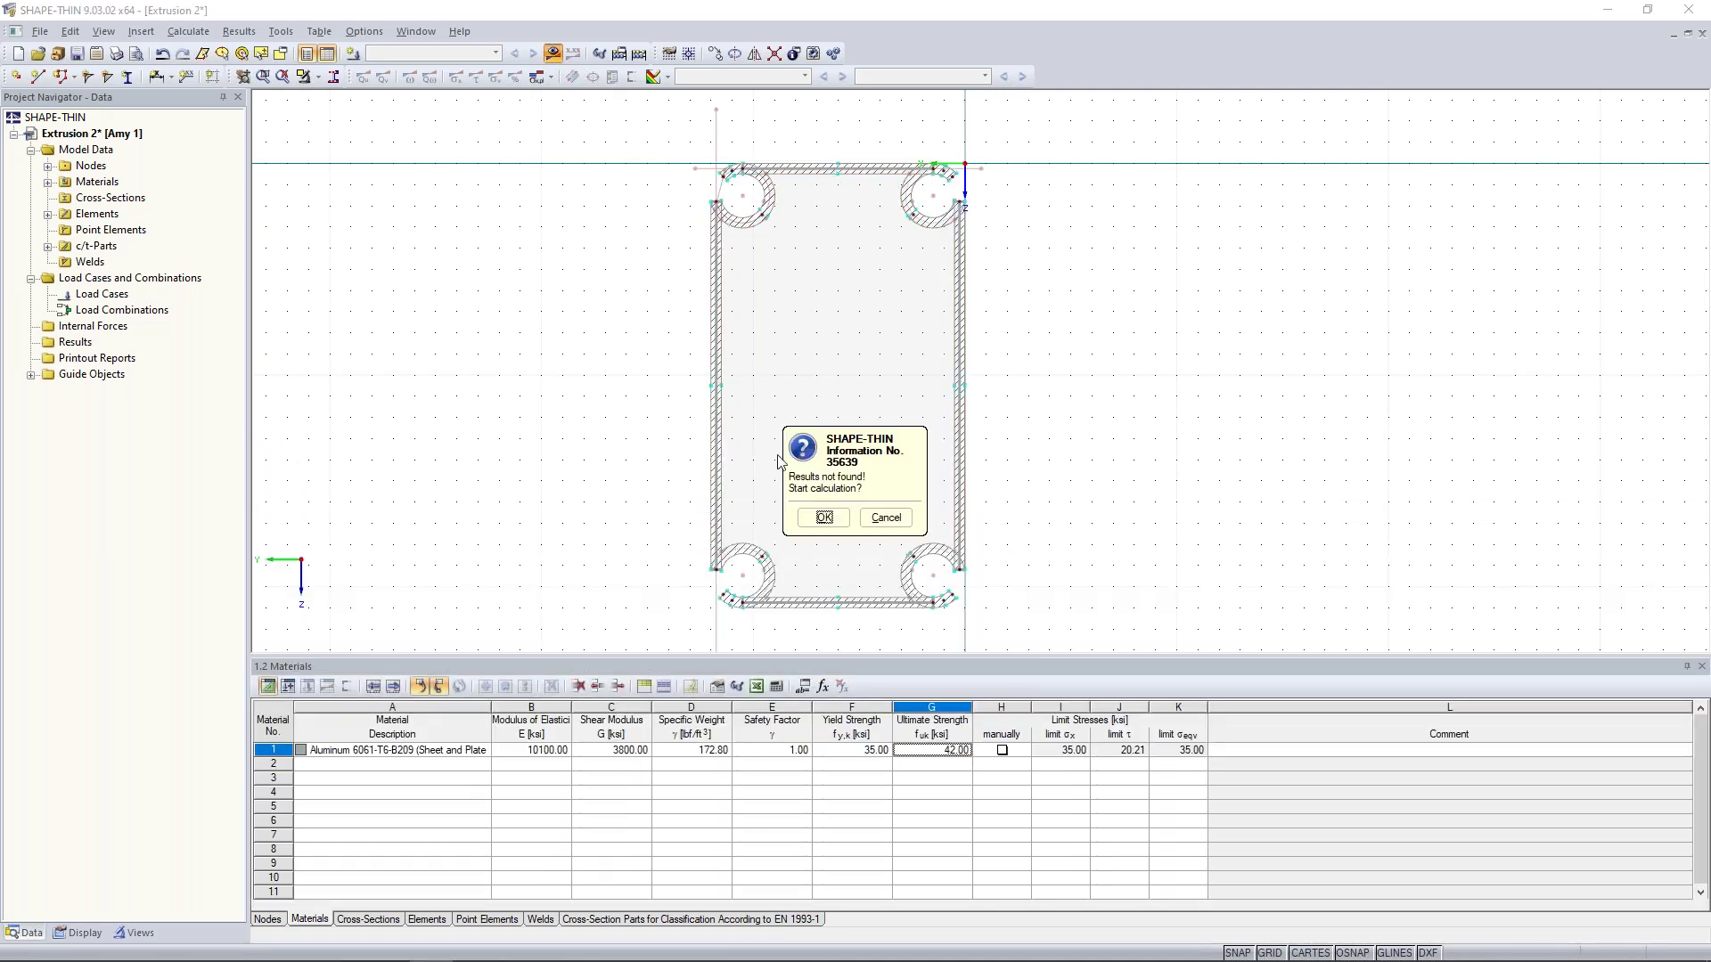
left_click(820, 517)
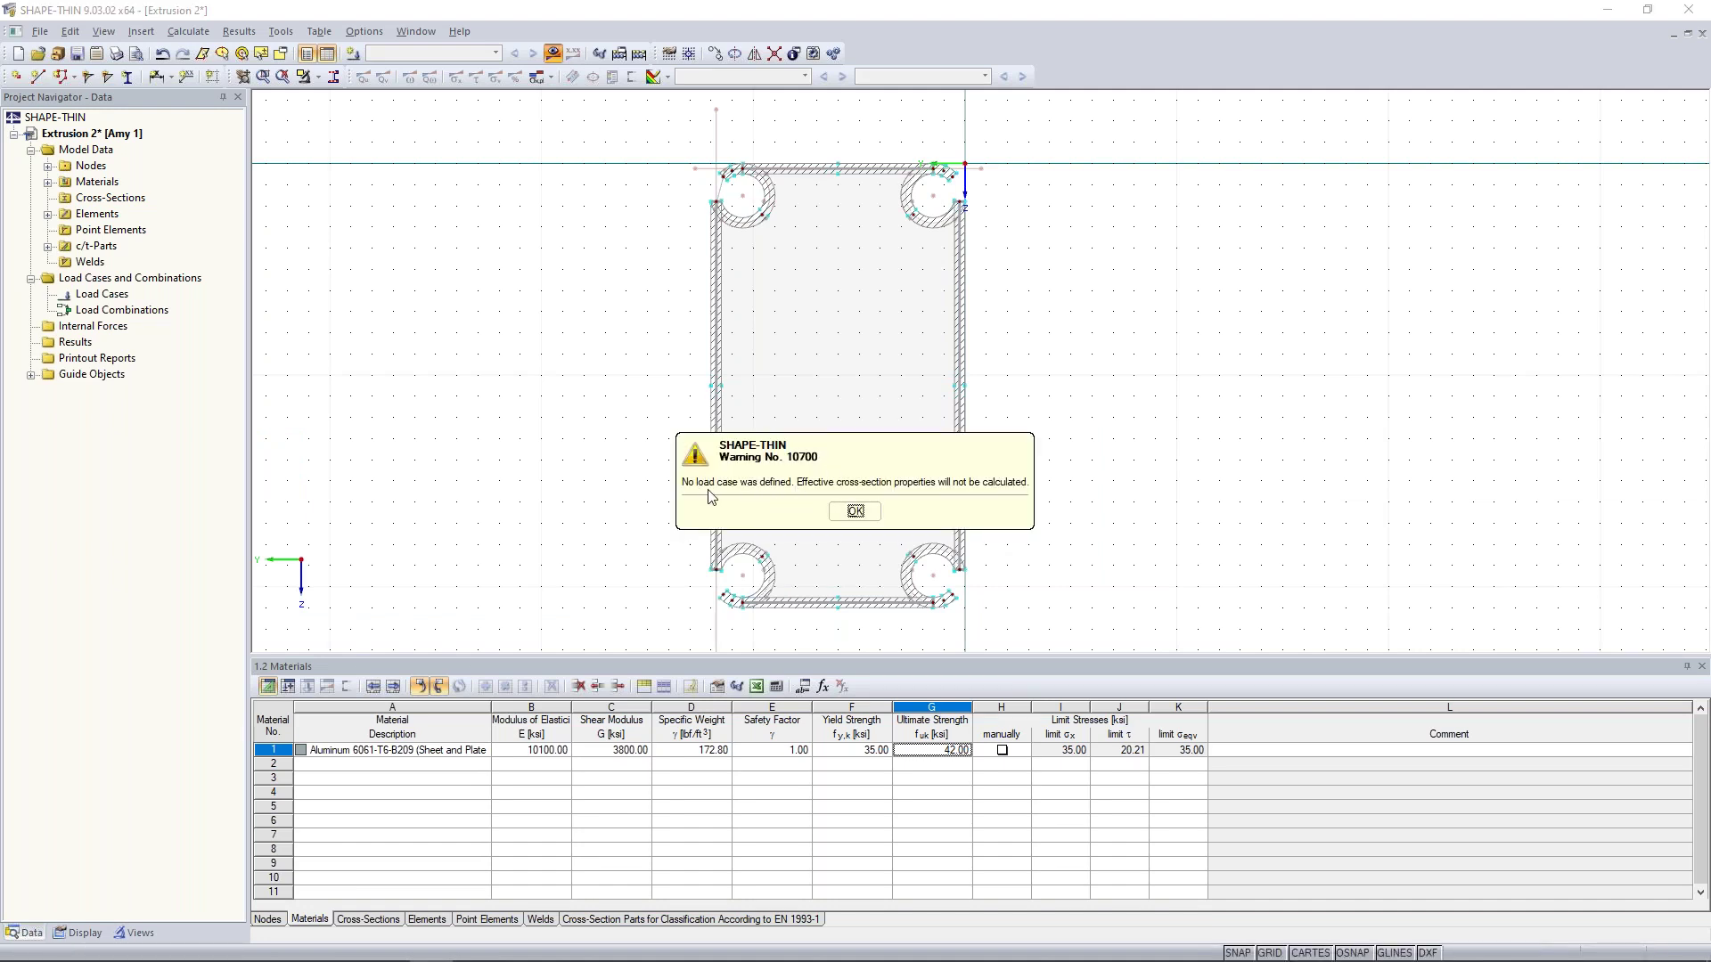
left_click(855, 511)
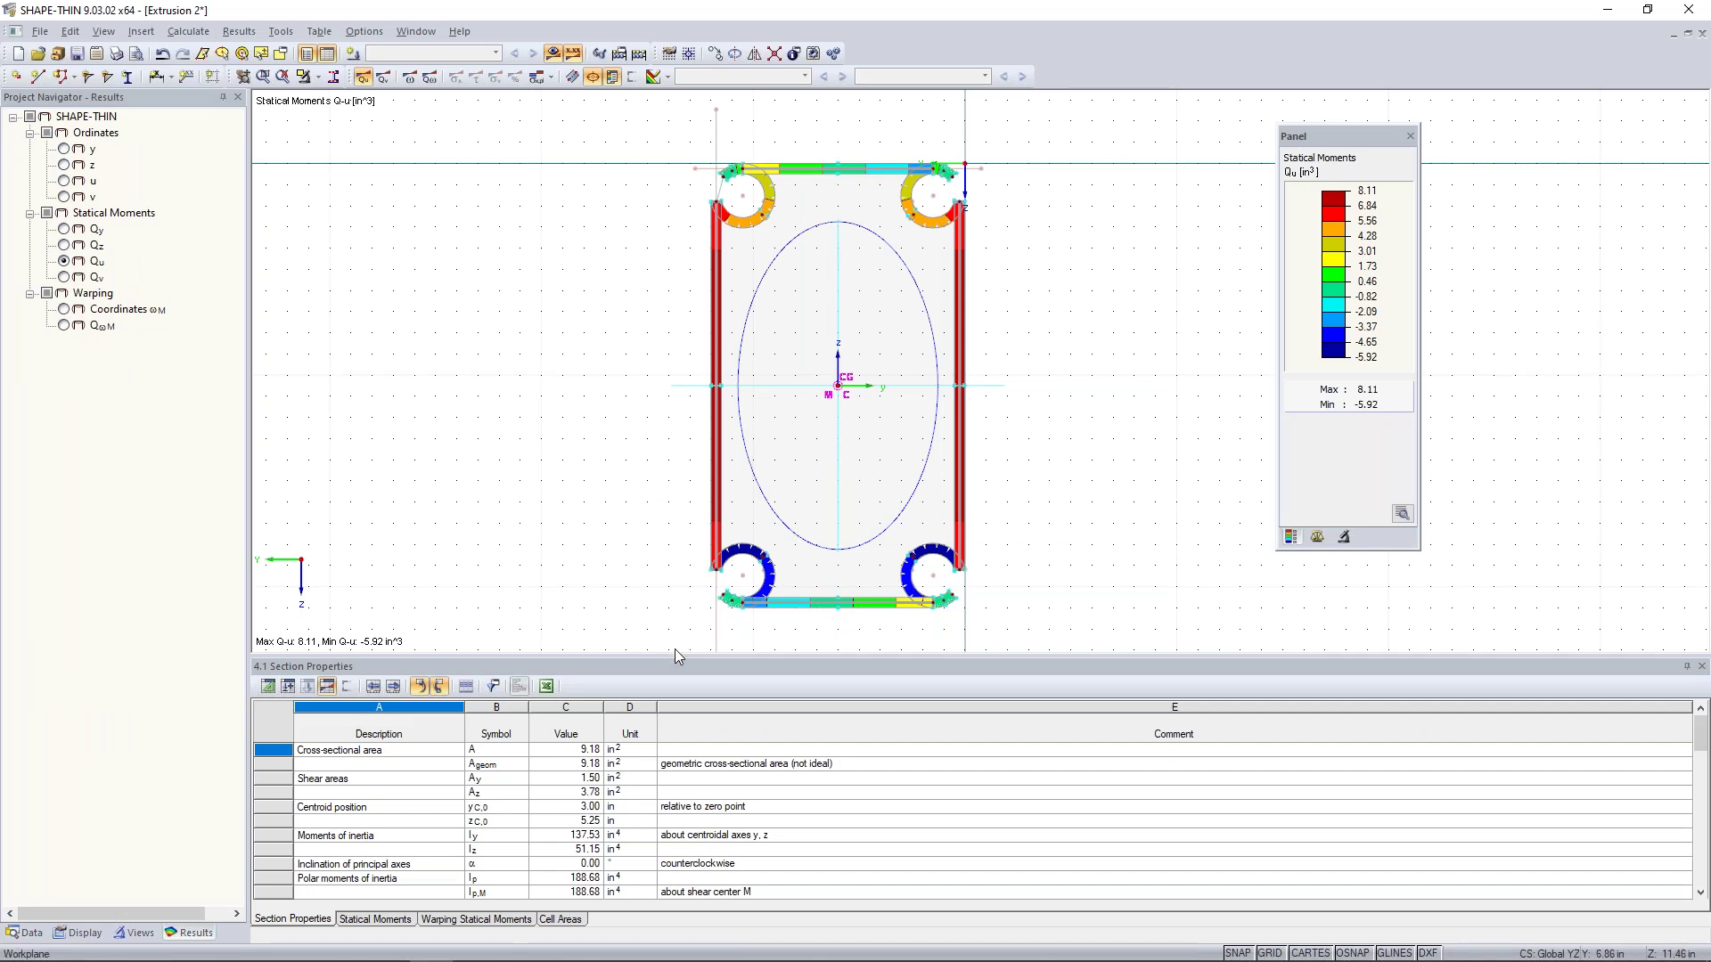
middle_click_drag(713, 569, 800, 501)
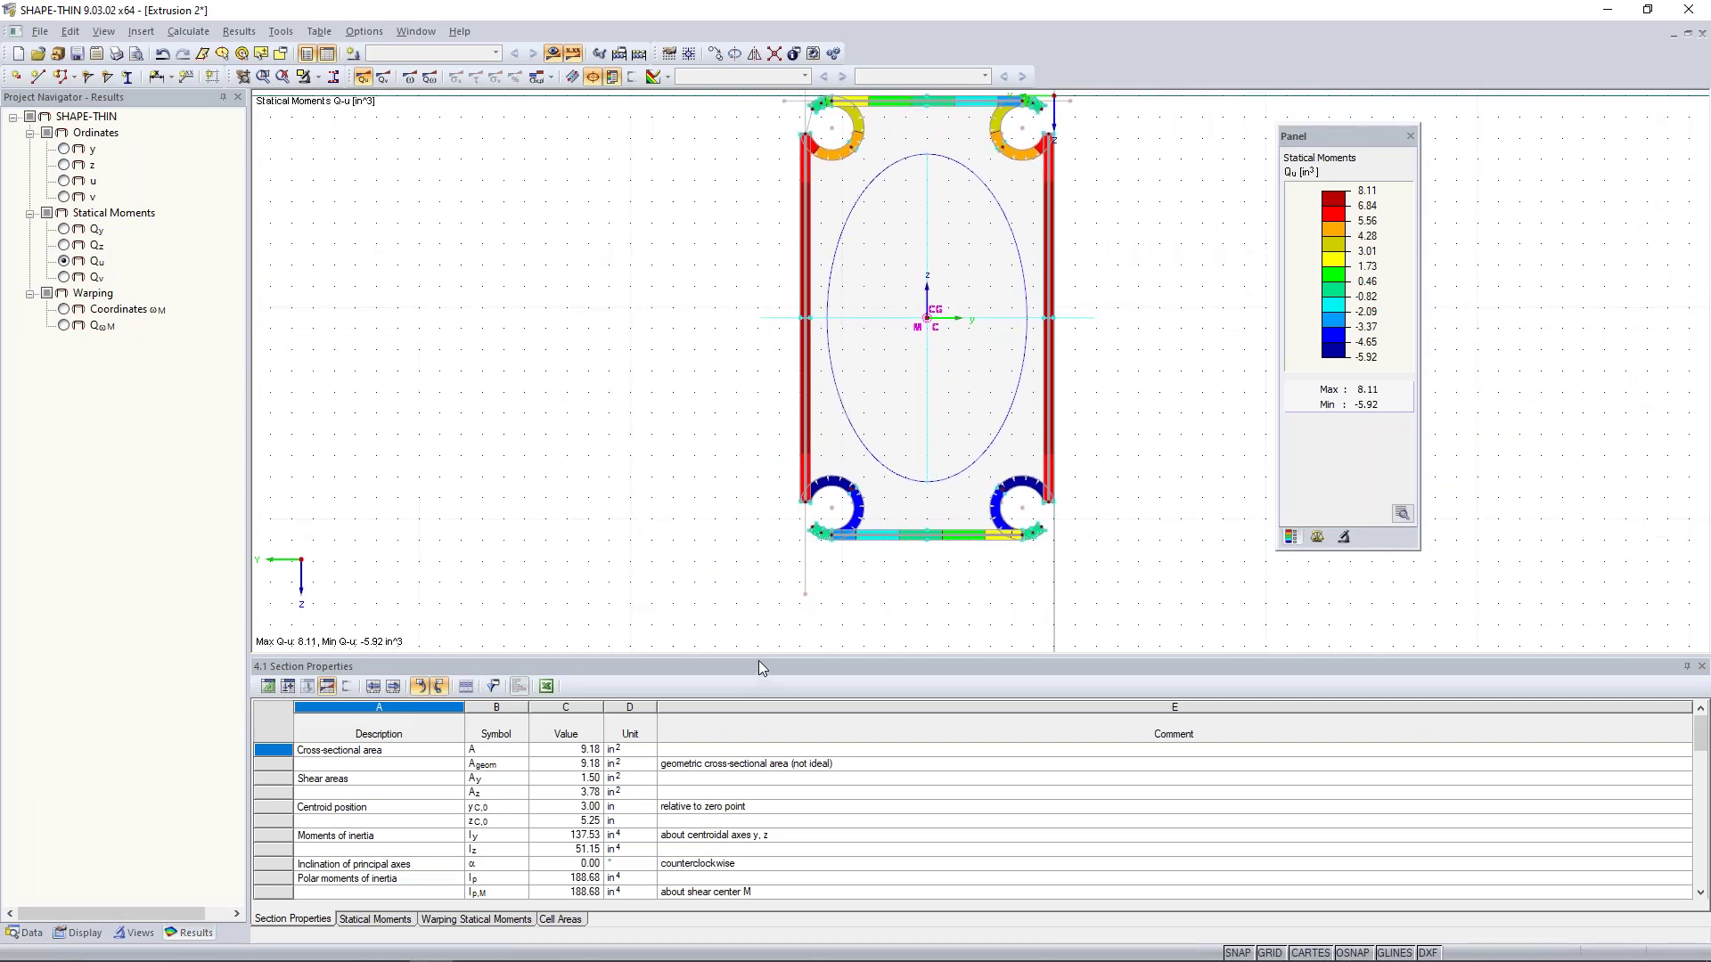
left_click_drag(759, 666, 784, 422)
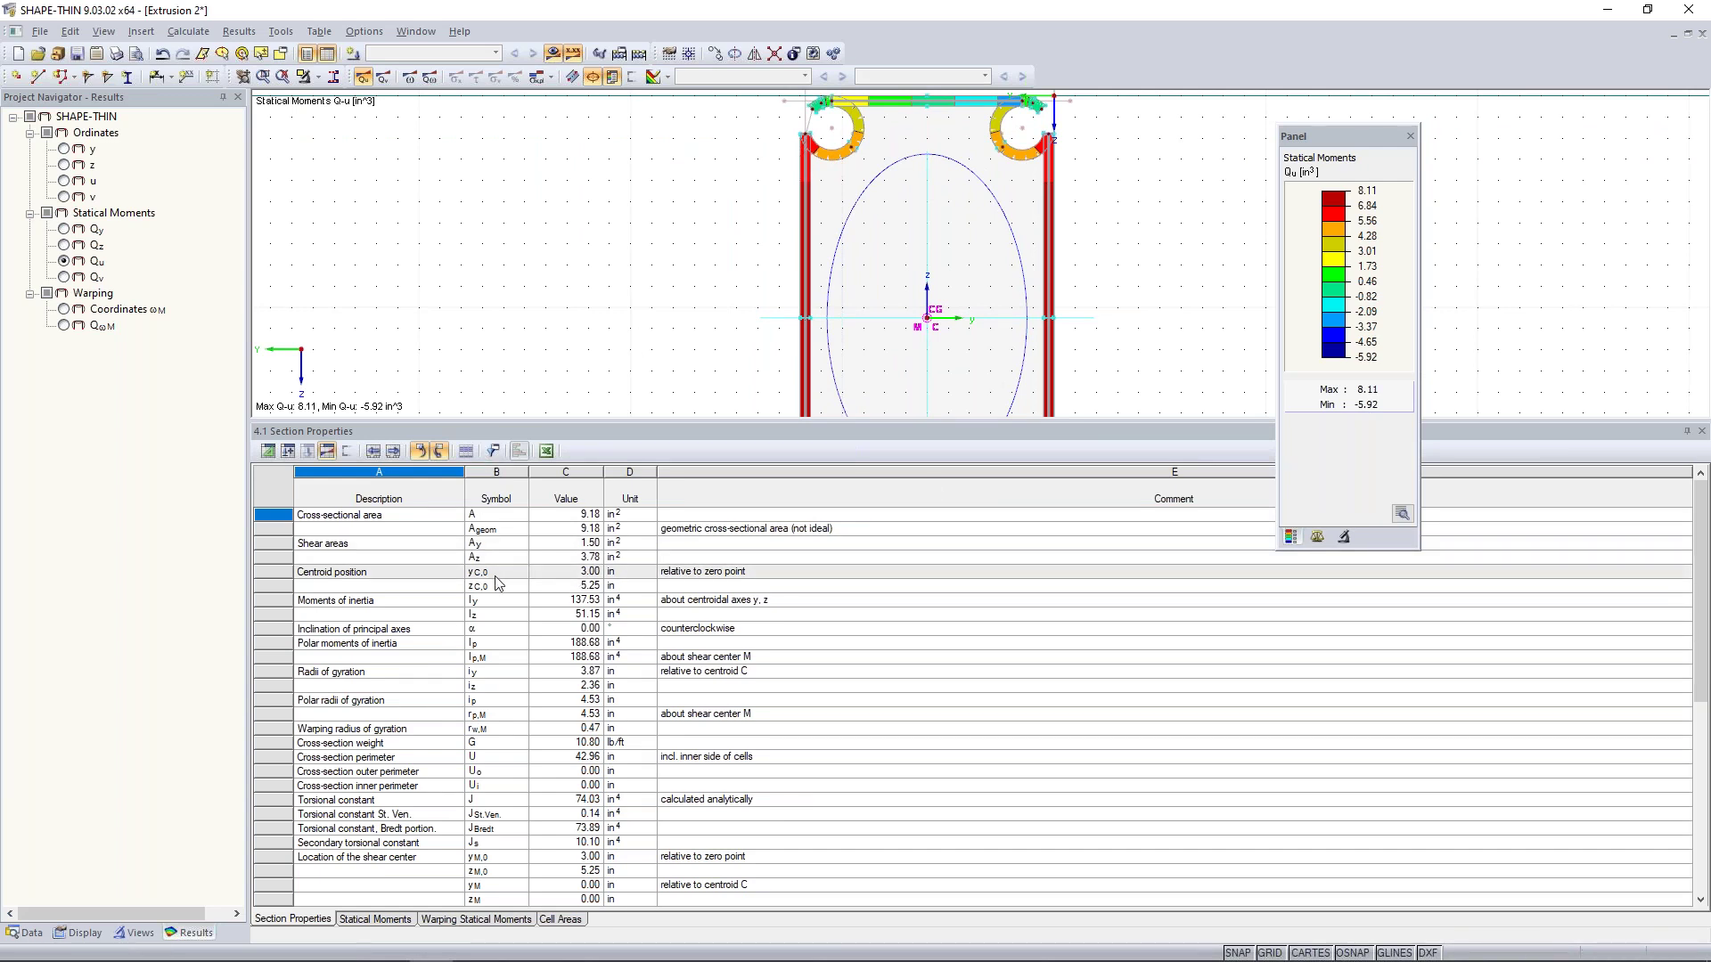
scroll(495, 576, "down", 4)
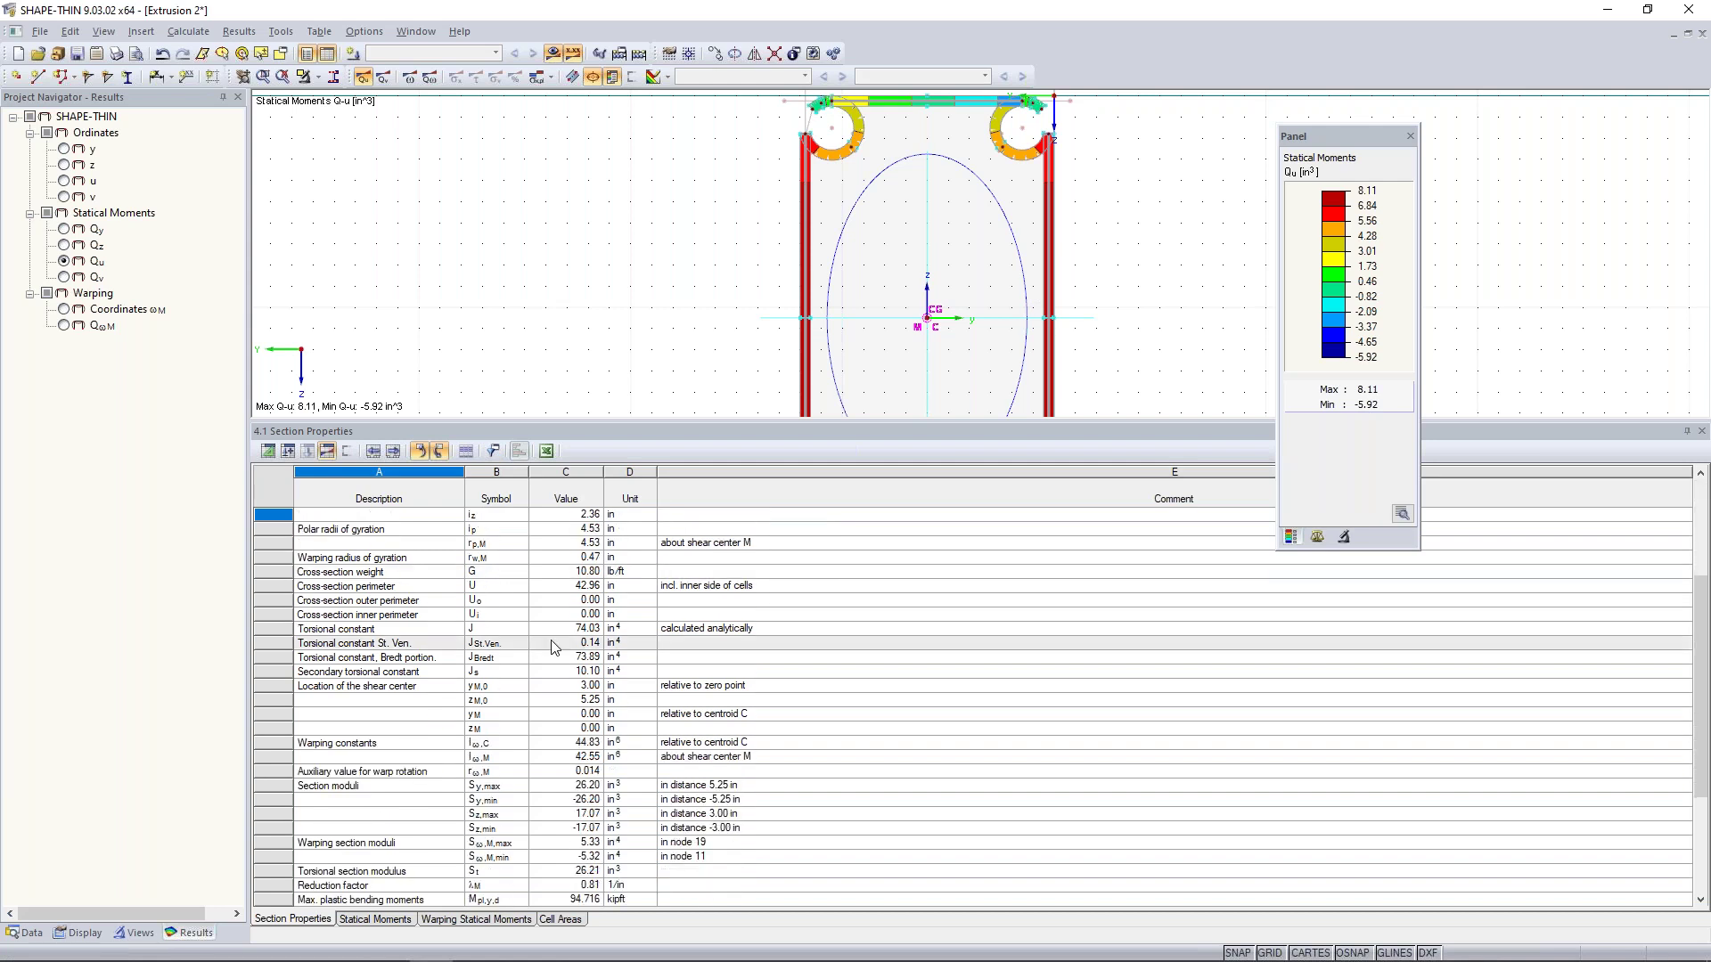
scroll(515, 766, "down", 2)
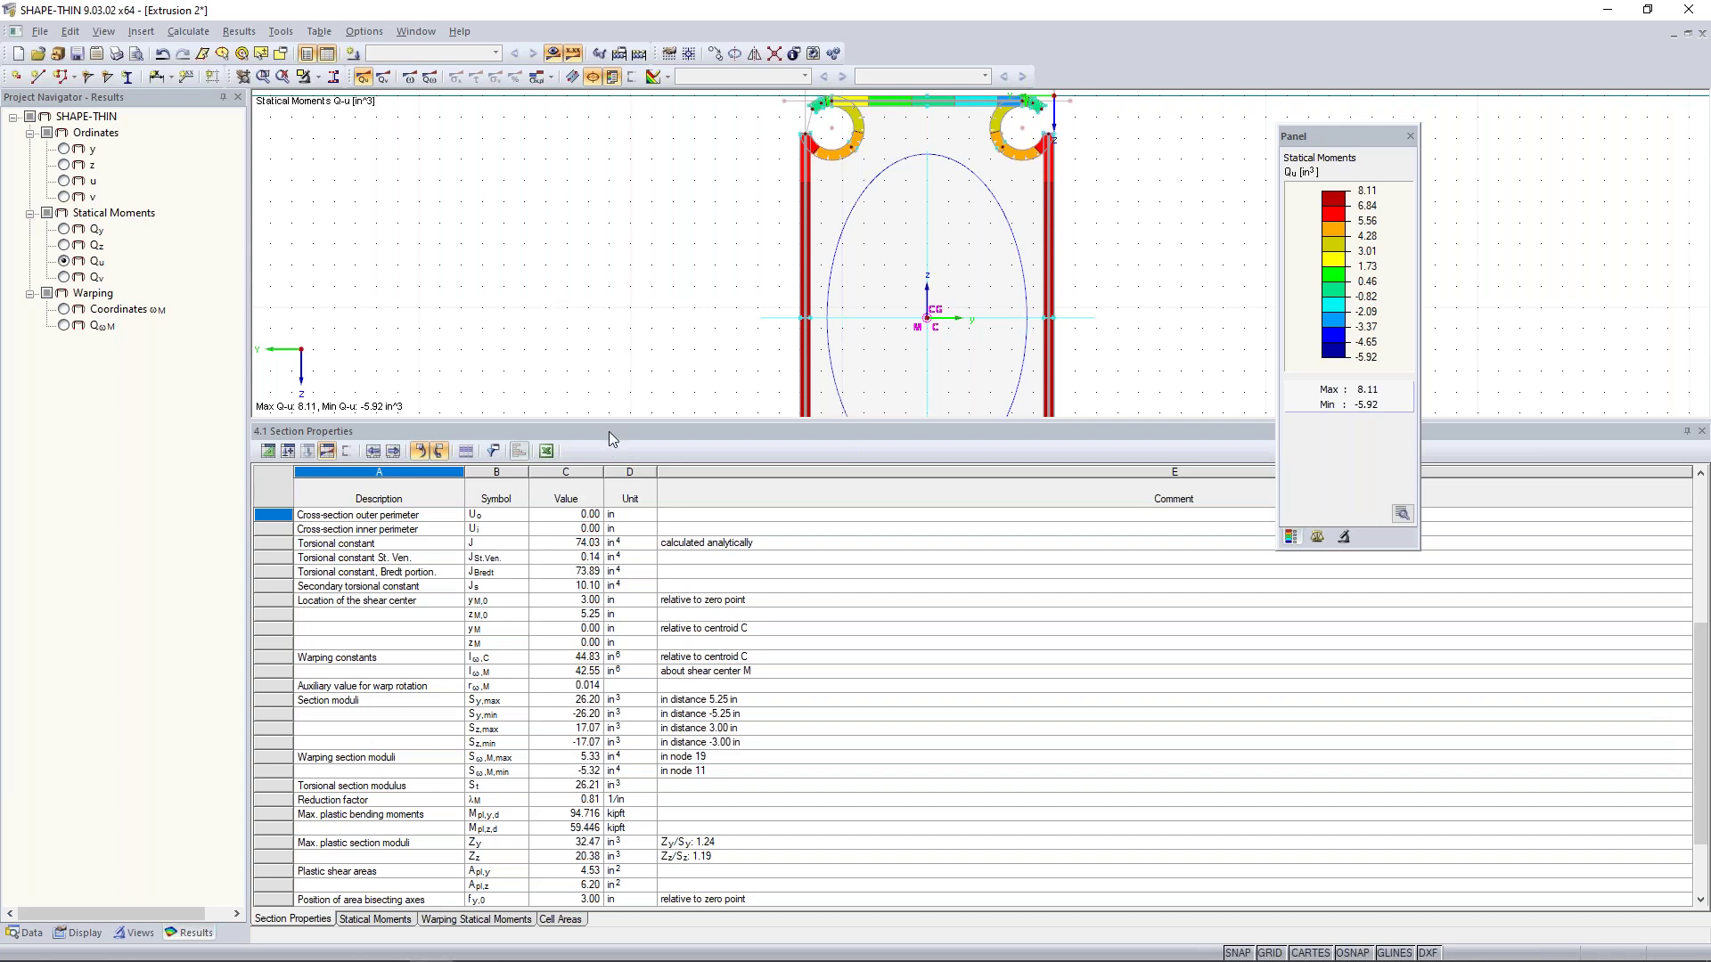
left_click_drag(609, 419, 615, 610)
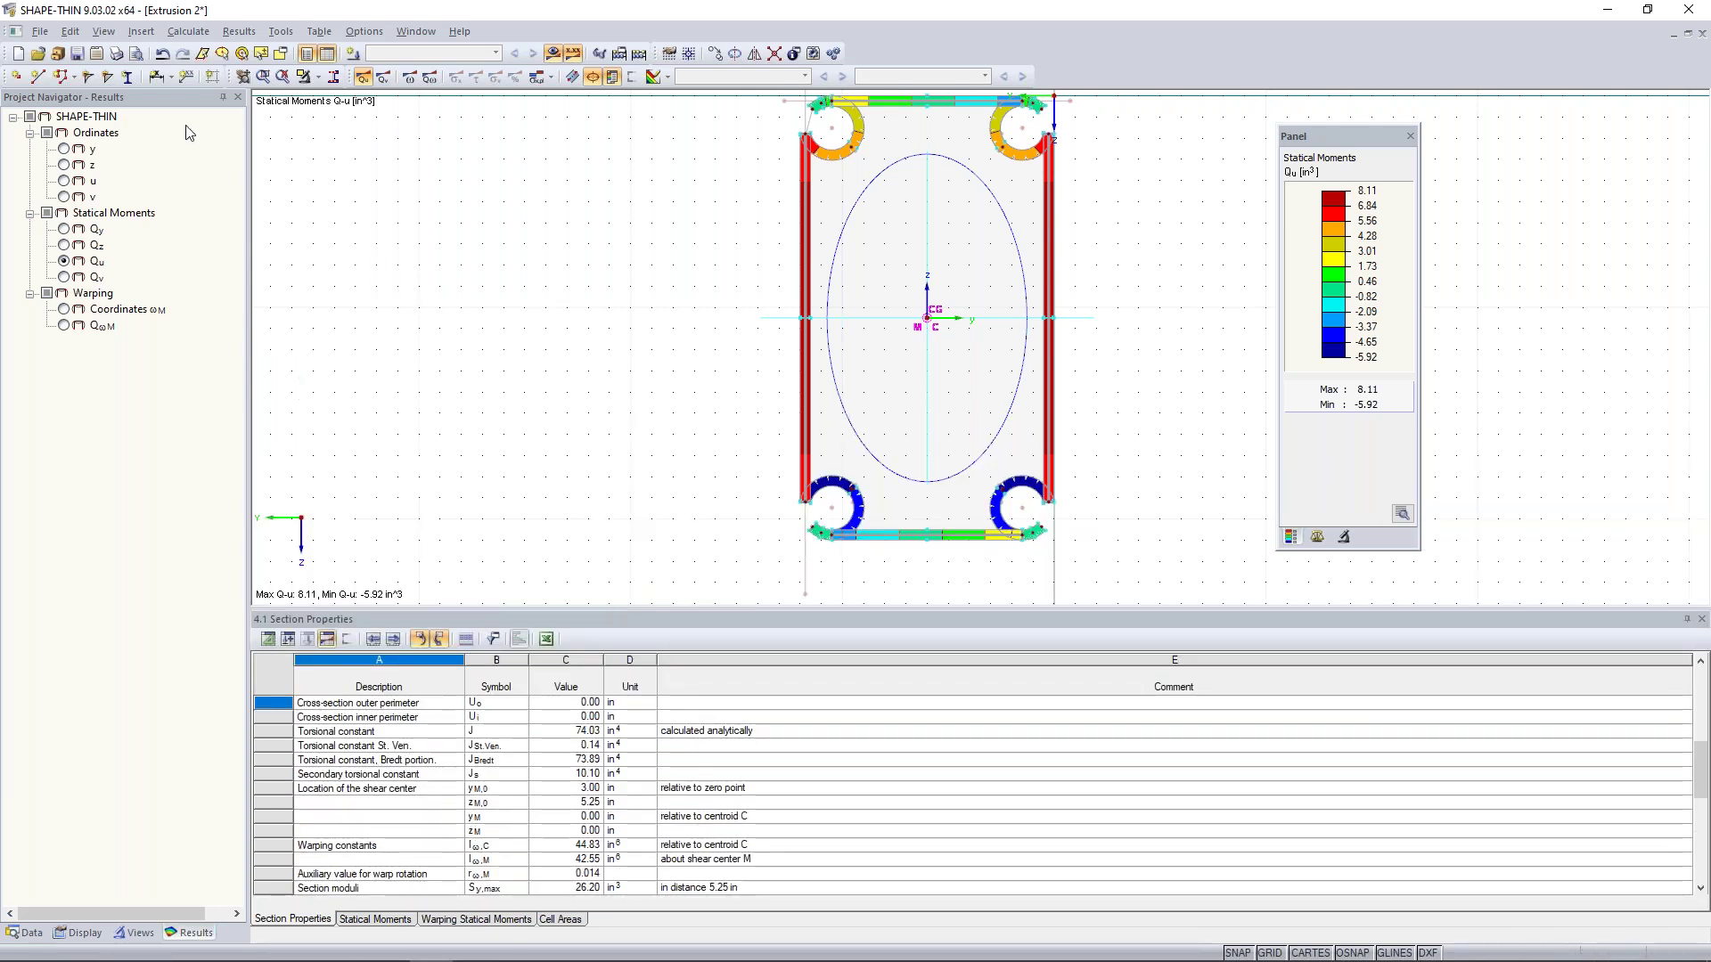
- Save the Extrusion 2 cross-section and switch to the ADM 2020 (1) model in RFEM
left_click(78, 55)
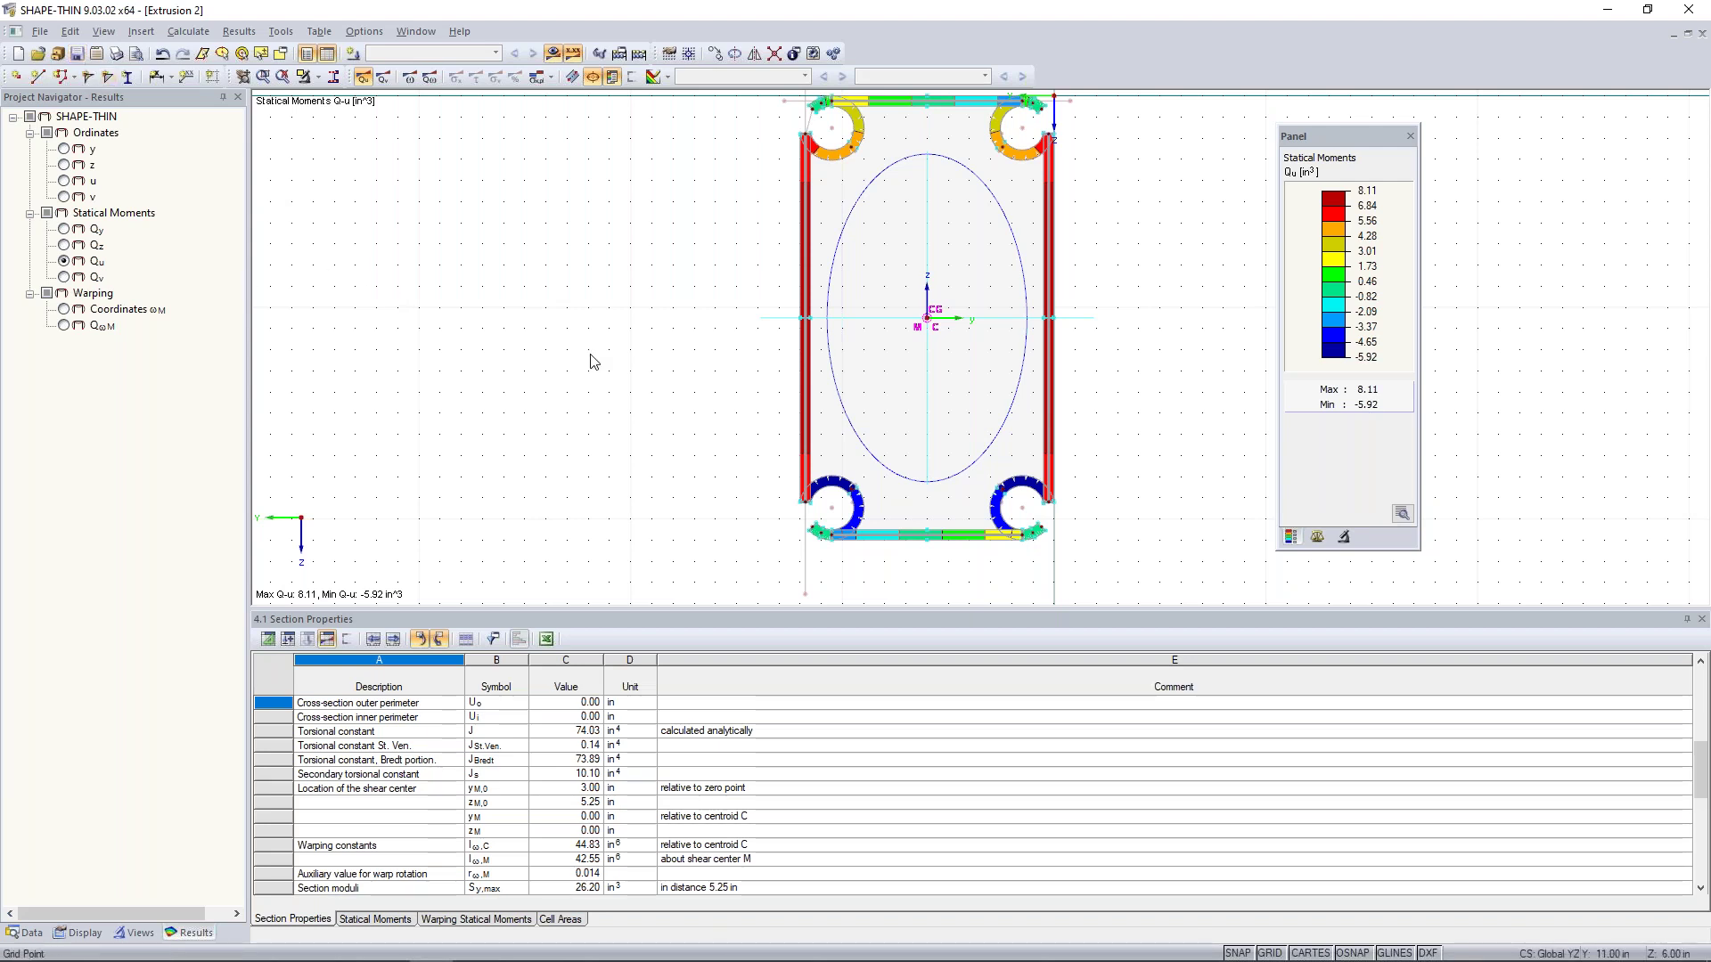
scroll(591, 363, "down", 1)
middle_click_drag(618, 371, 604, 392)
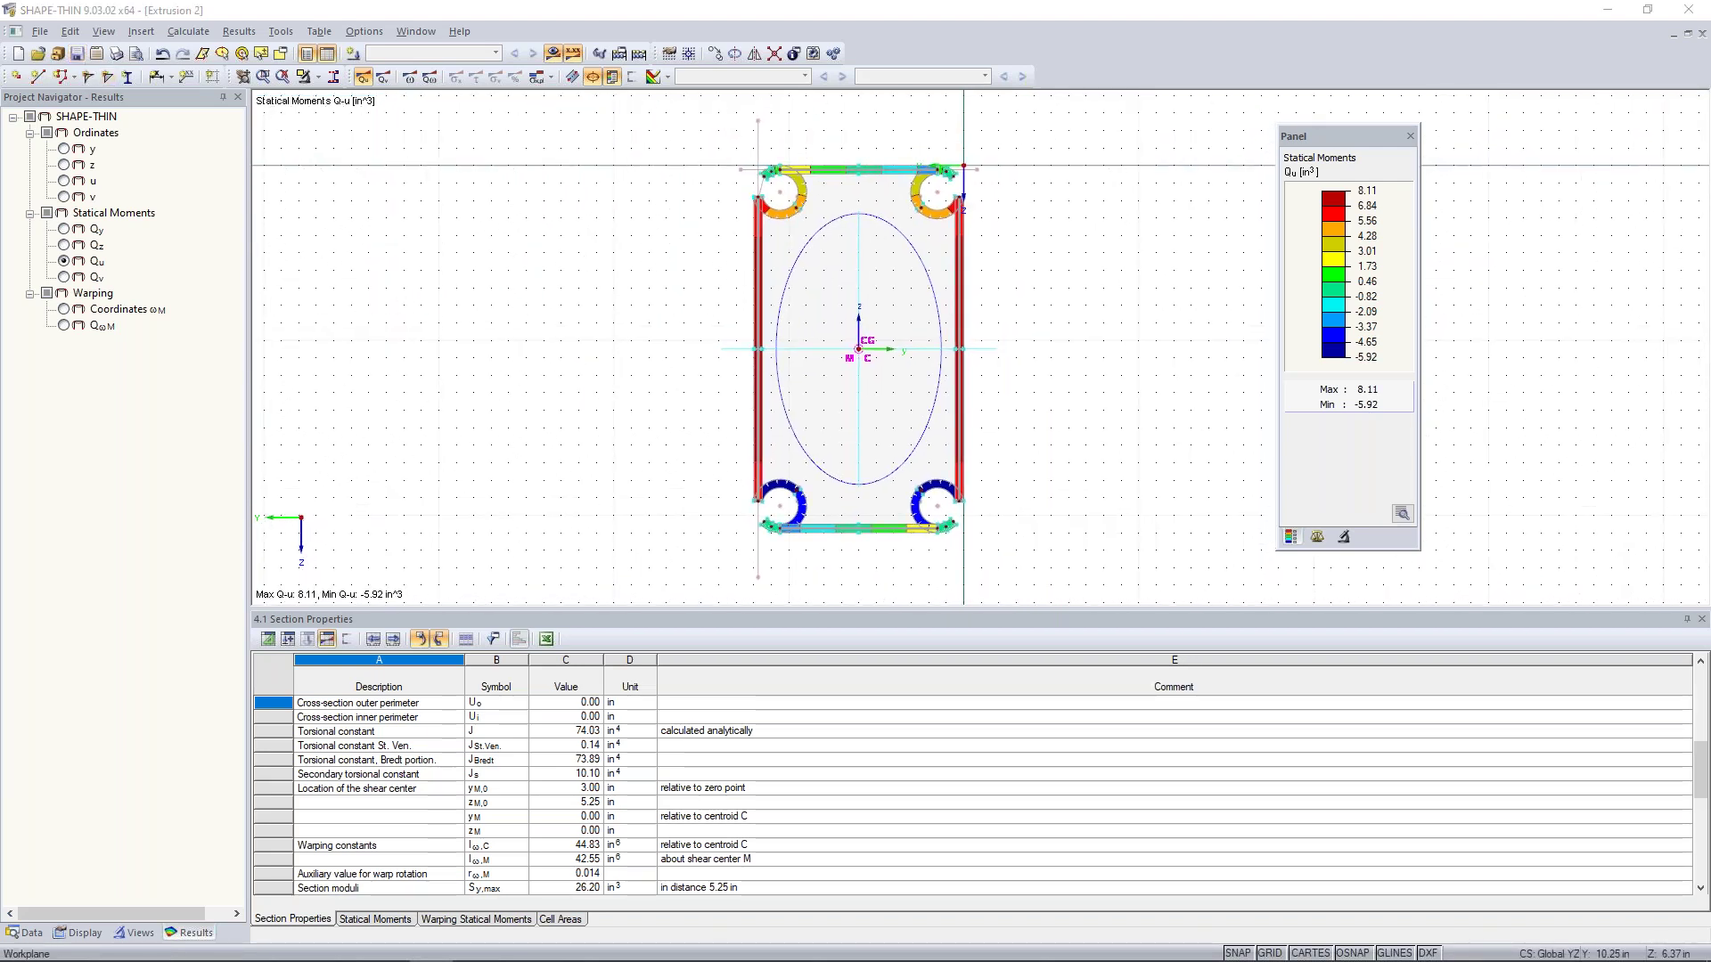
key("super+Tab")
left_click(687, 478)
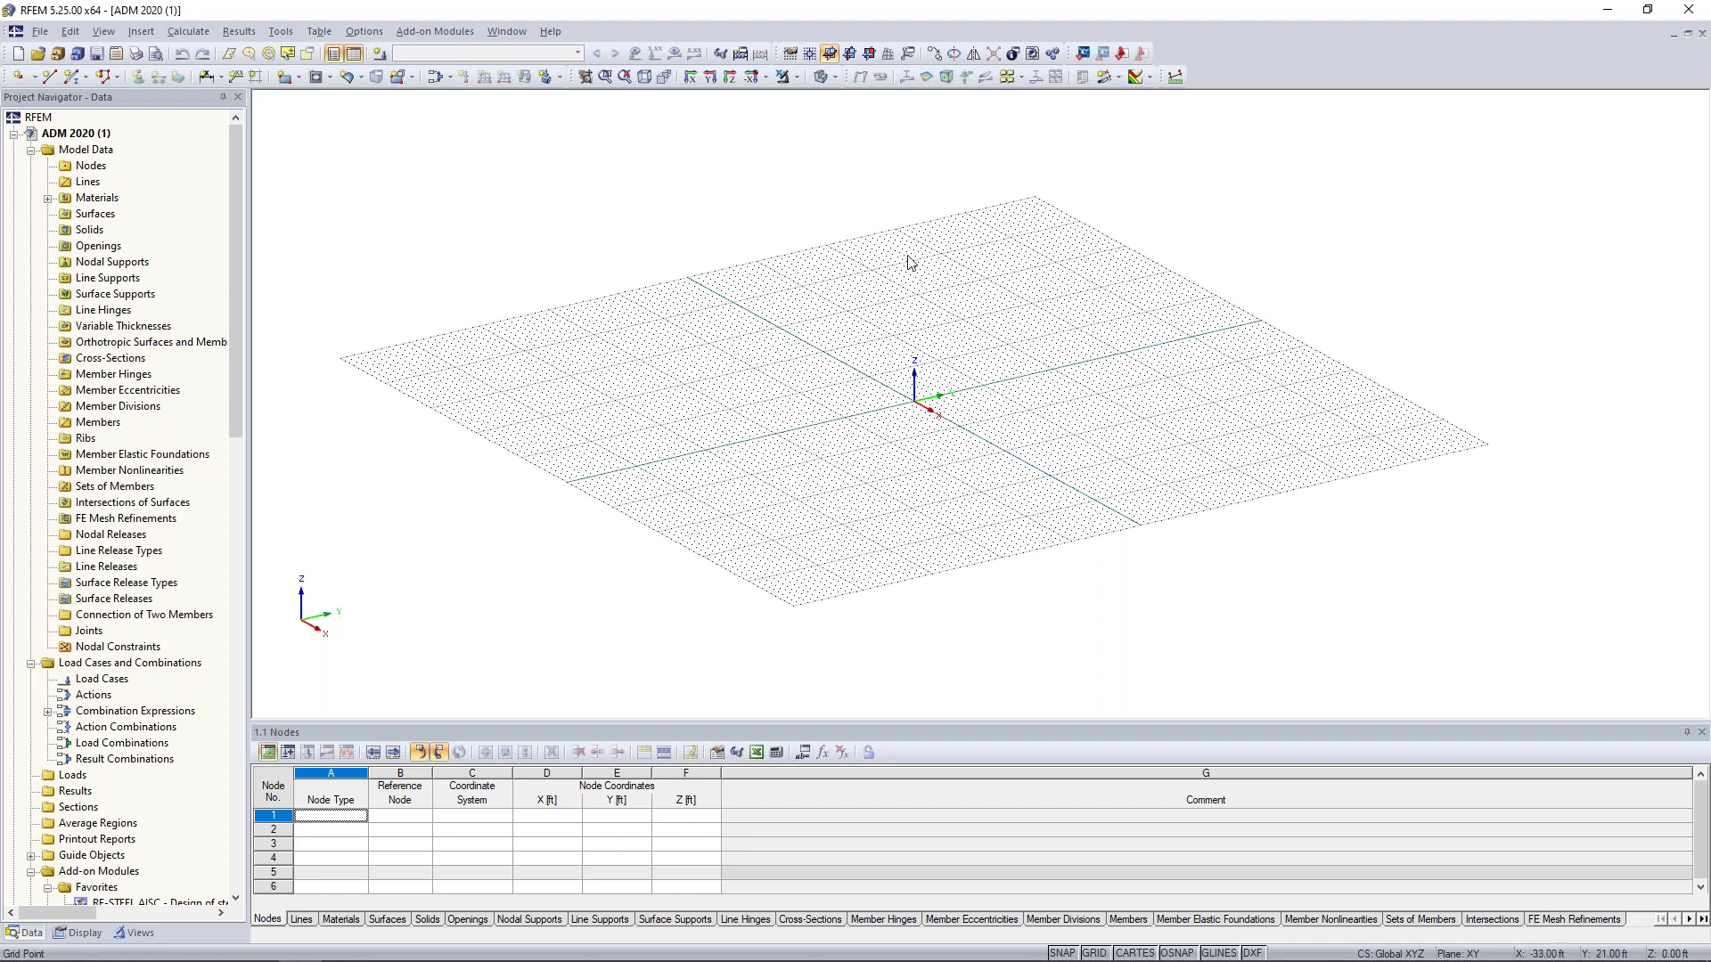
- Set the YZ plane as the current work plane
left_click(849, 53)
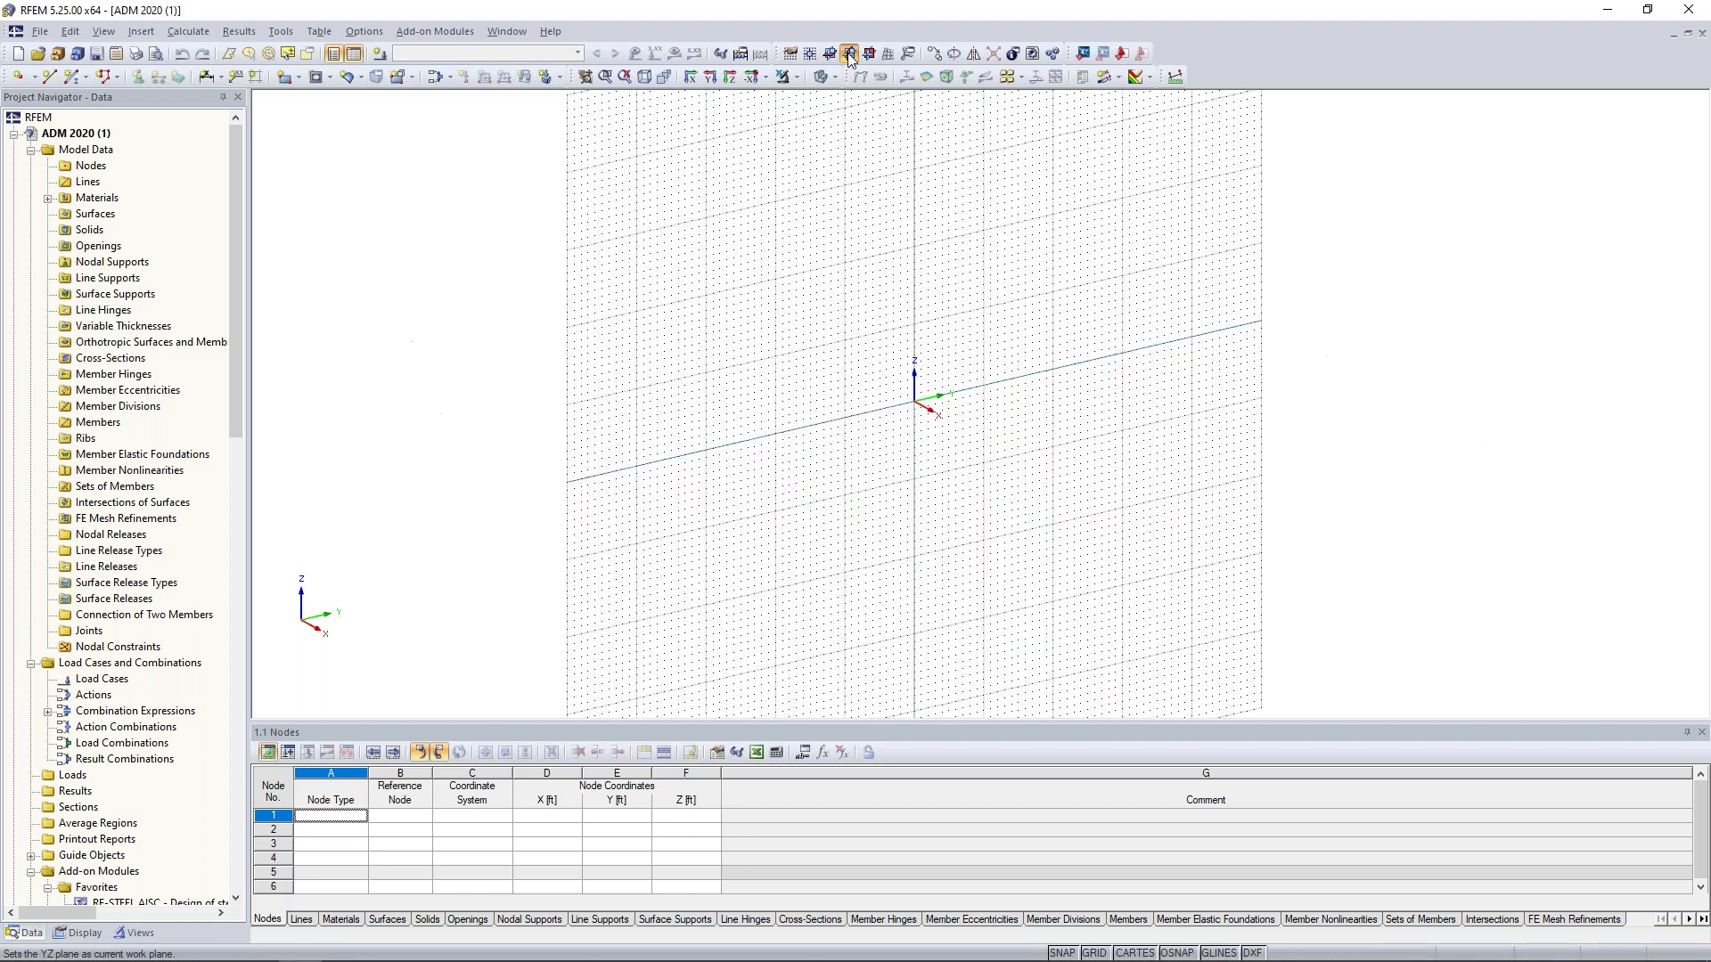
middle_click_drag(816, 397, 728, 403, "ctrl")
scroll(728, 402, "up", 2)
middle_click_drag(1039, 397, 980, 459)
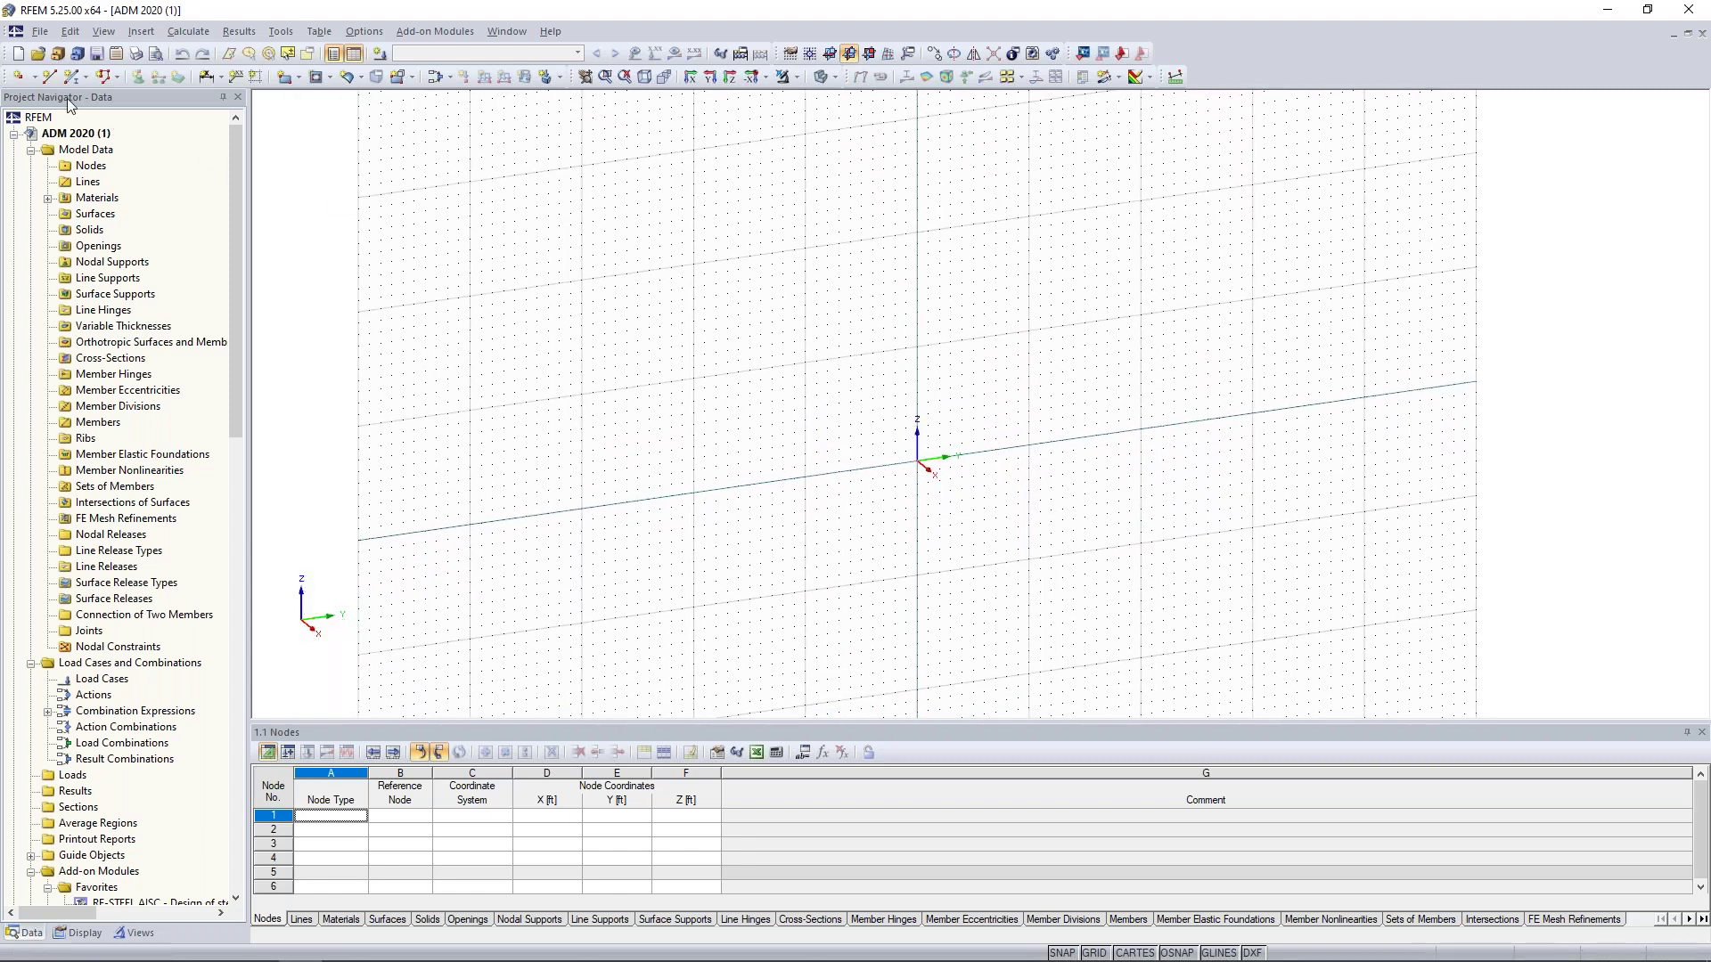
- Create a standard node at X 0, Y 0, Z 20 ft
left_click(18, 82)
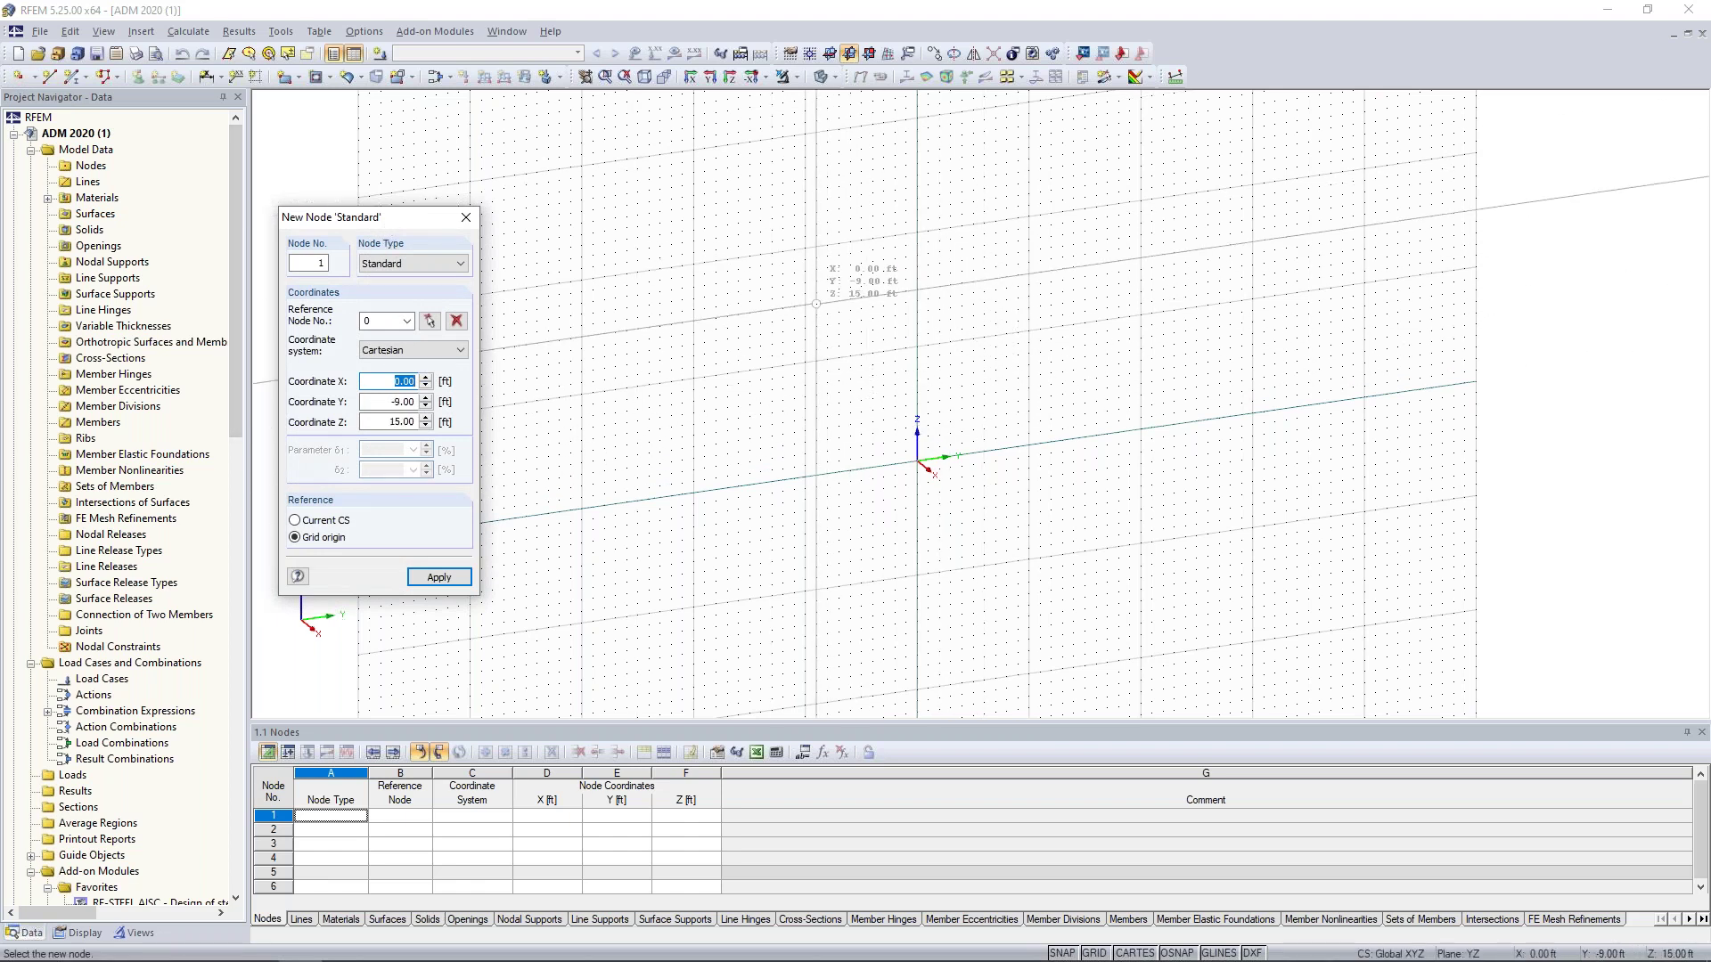
left_click_drag(424, 222, 484, 198)
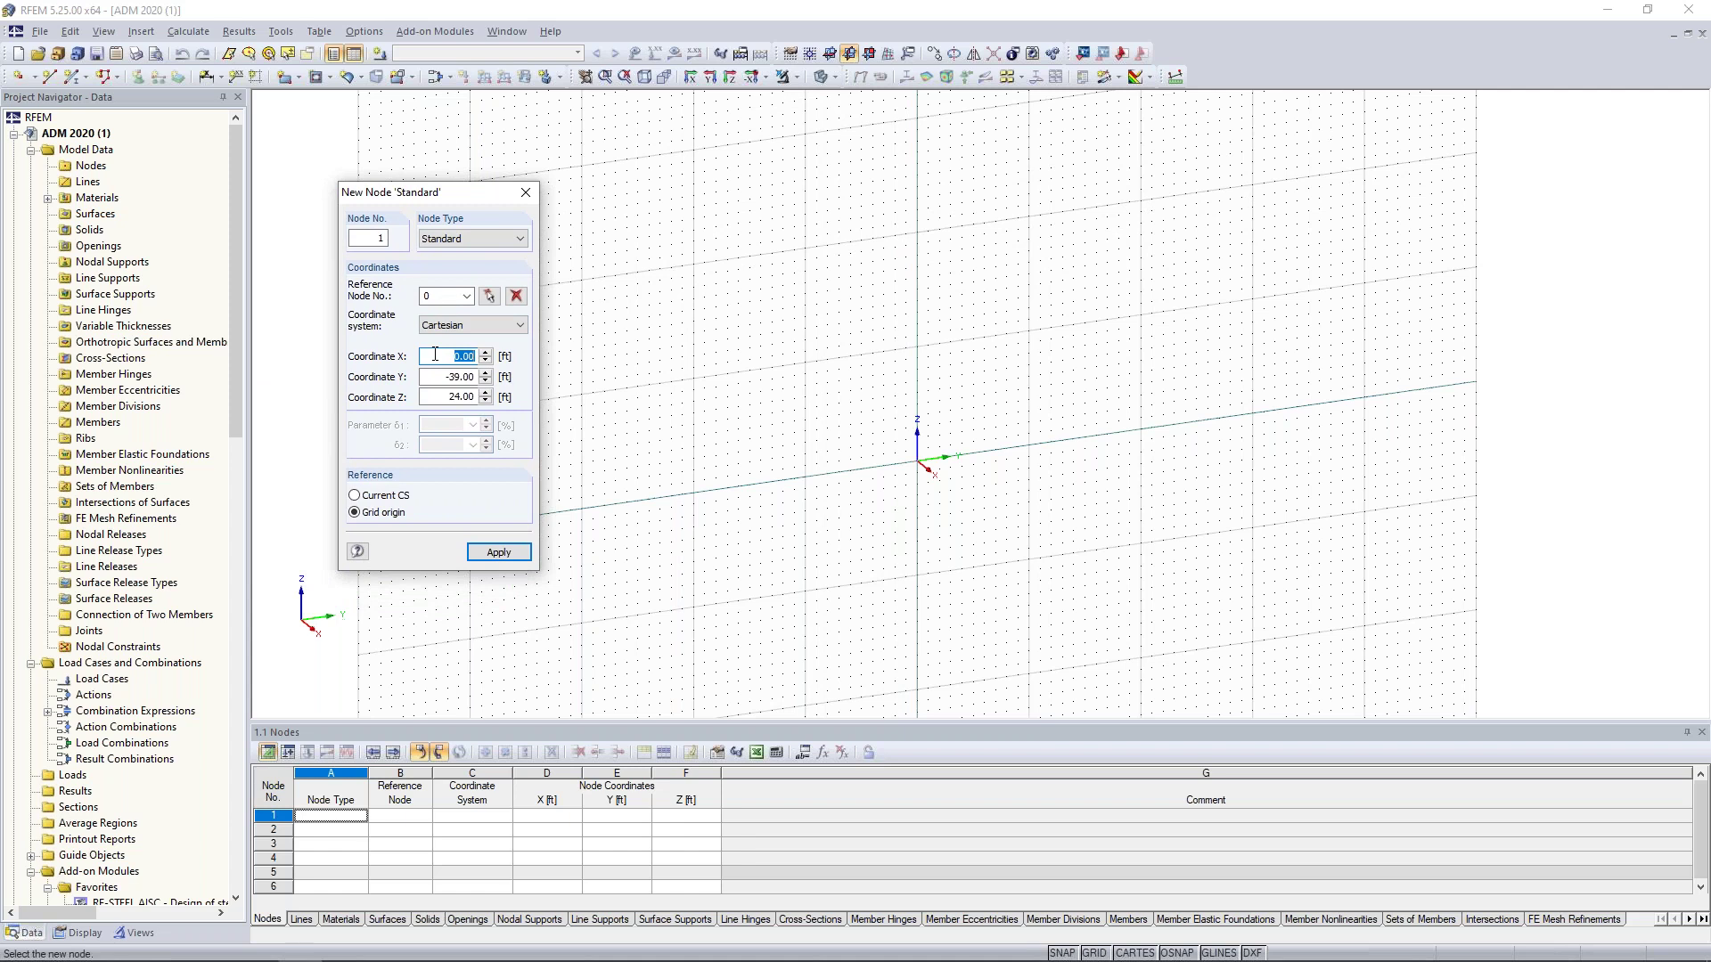
type("0")
key("Tab")
type("0")
key("Tab")
type("2")
key("Return")
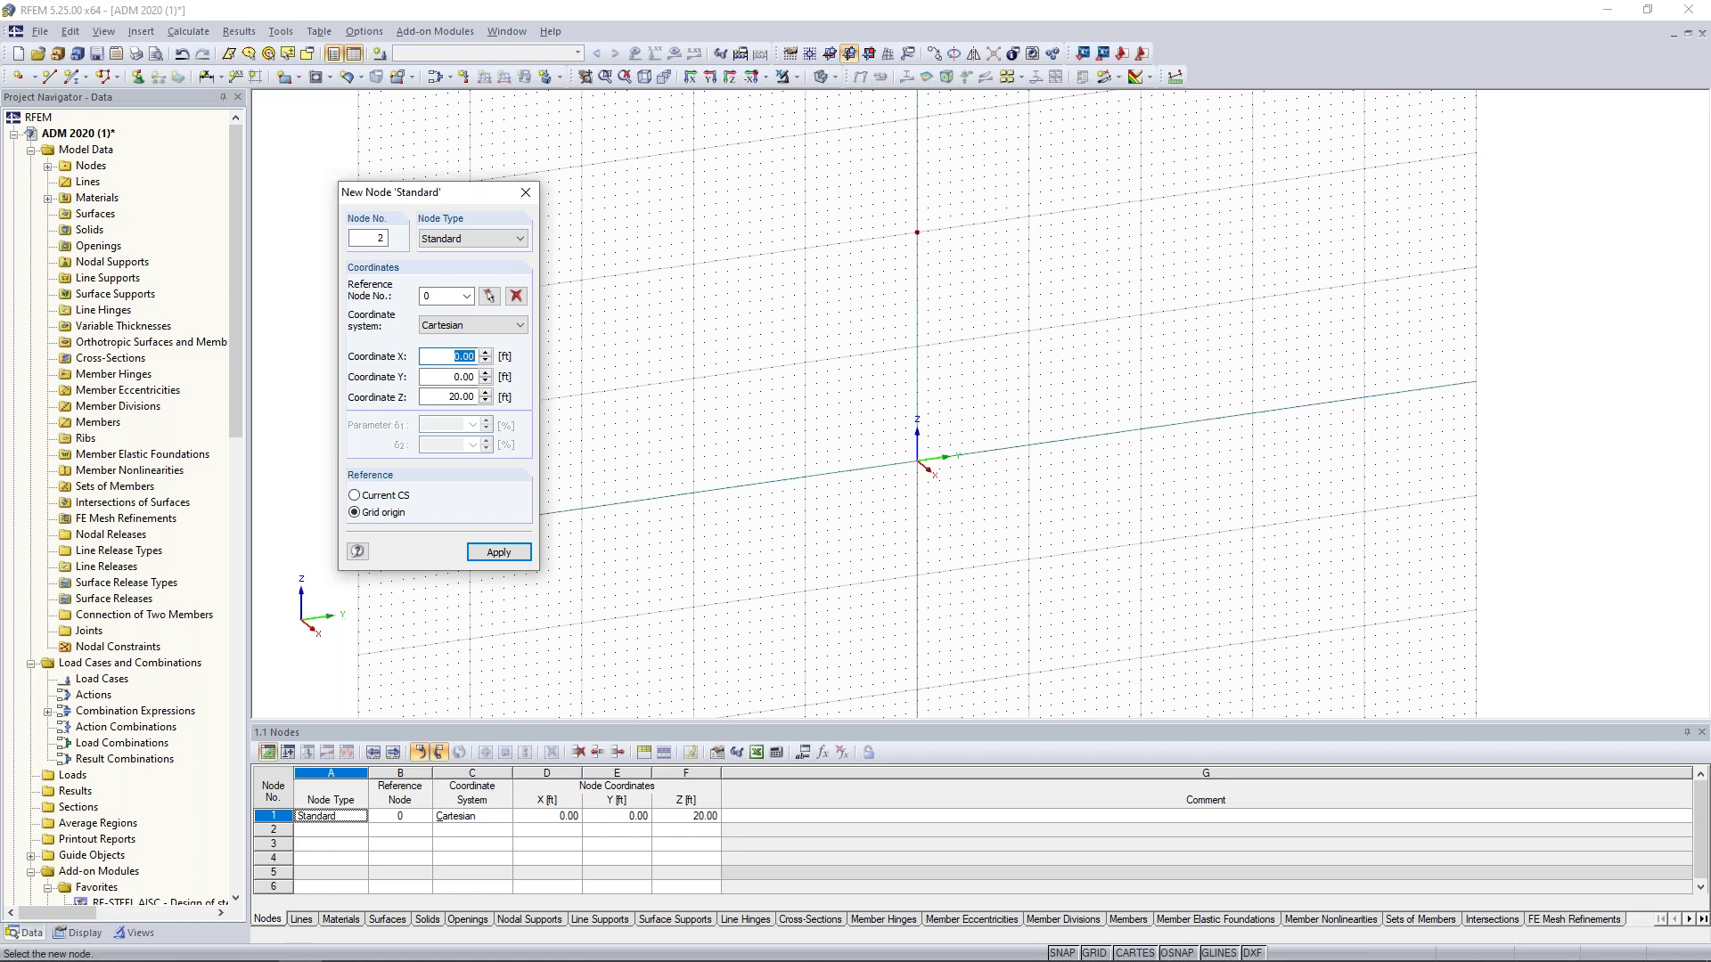
- Add a second standard node at X 0, Y -10, Z 17.25 ft
type("0")
key("Tab")
key("BackSpace")
type("-10")
key("Tab")
type("17.25")
key("Return")
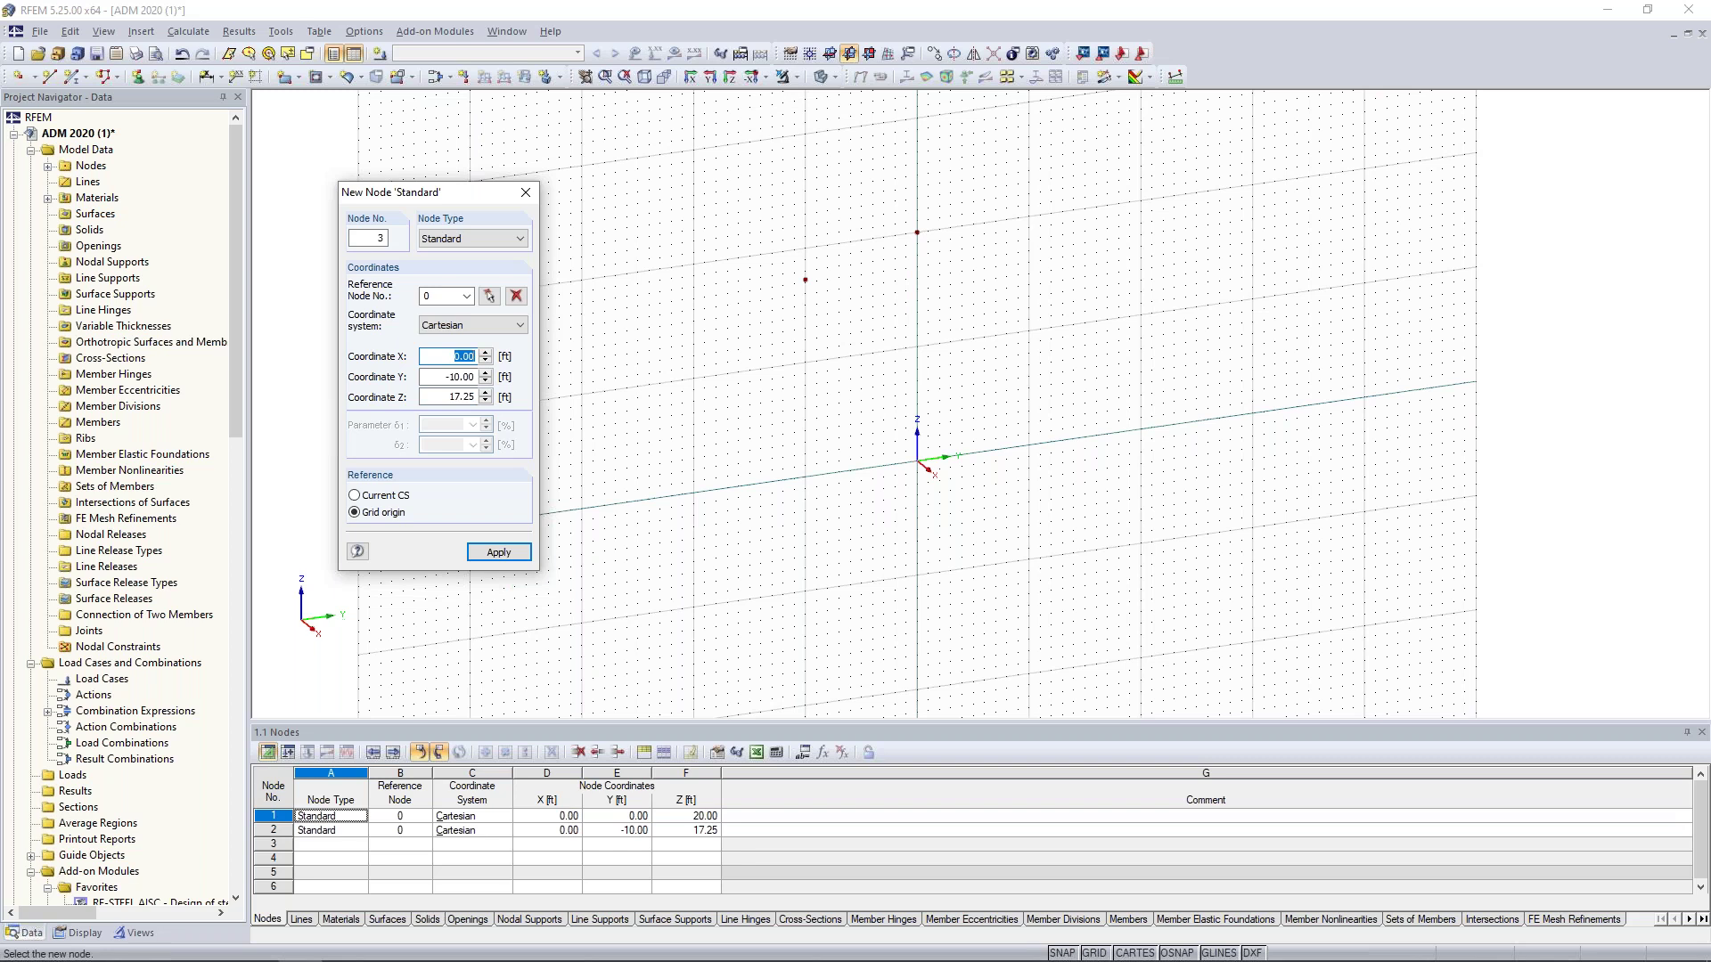
- Add a third standard node at X 0, Y -30, Z 0 ft and finish node creation
type("0")
key("Tab")
type("-3")
key("Tab")
type("0")
key("Return")
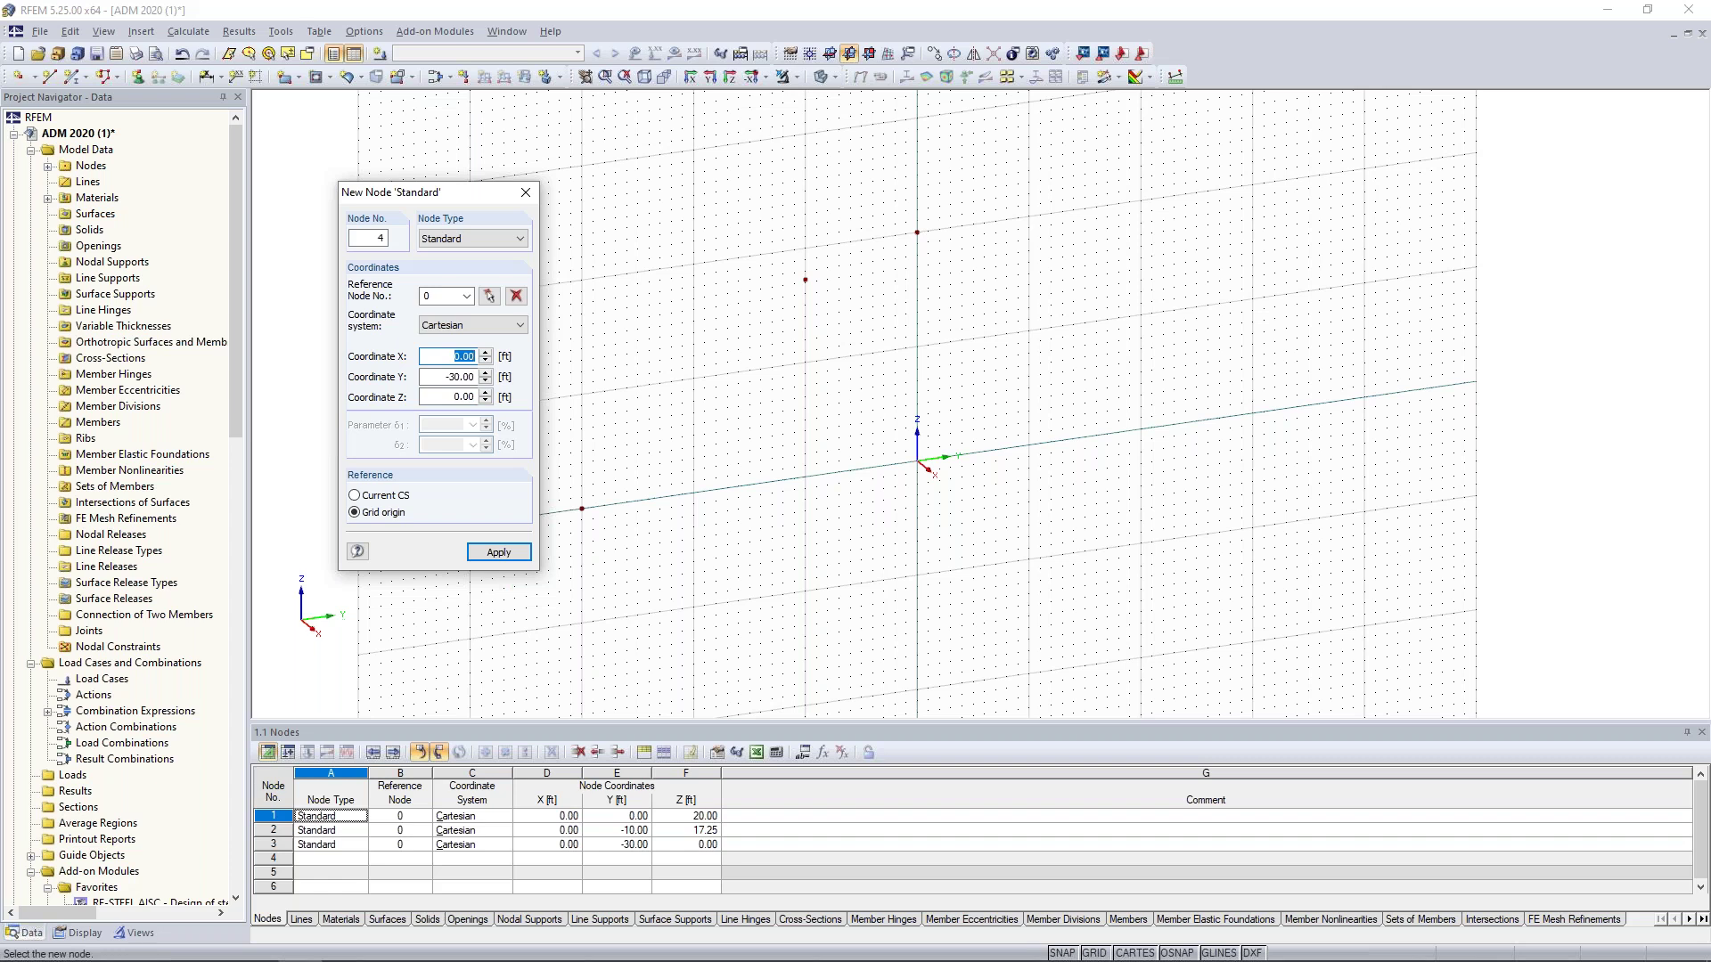
key("Escape")
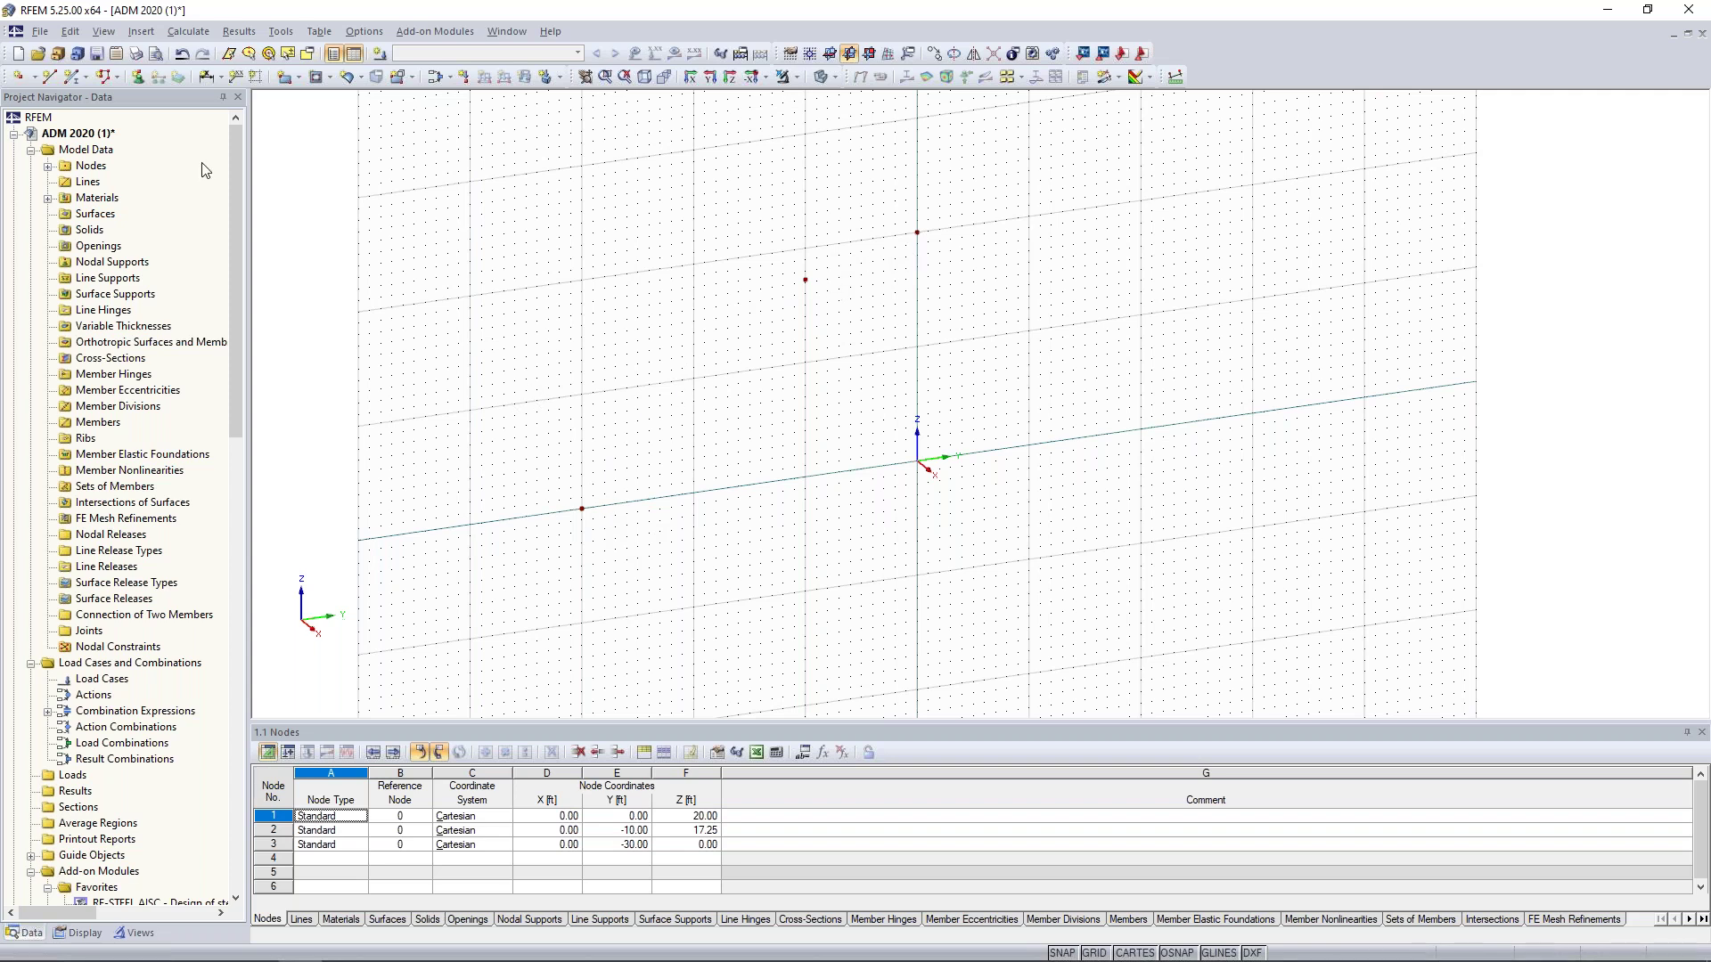
- Draw an arc with a 30 ft radius from the node at Y -10, Z 17.25 ft to the node at Y -30, Z 0
left_click(50, 77)
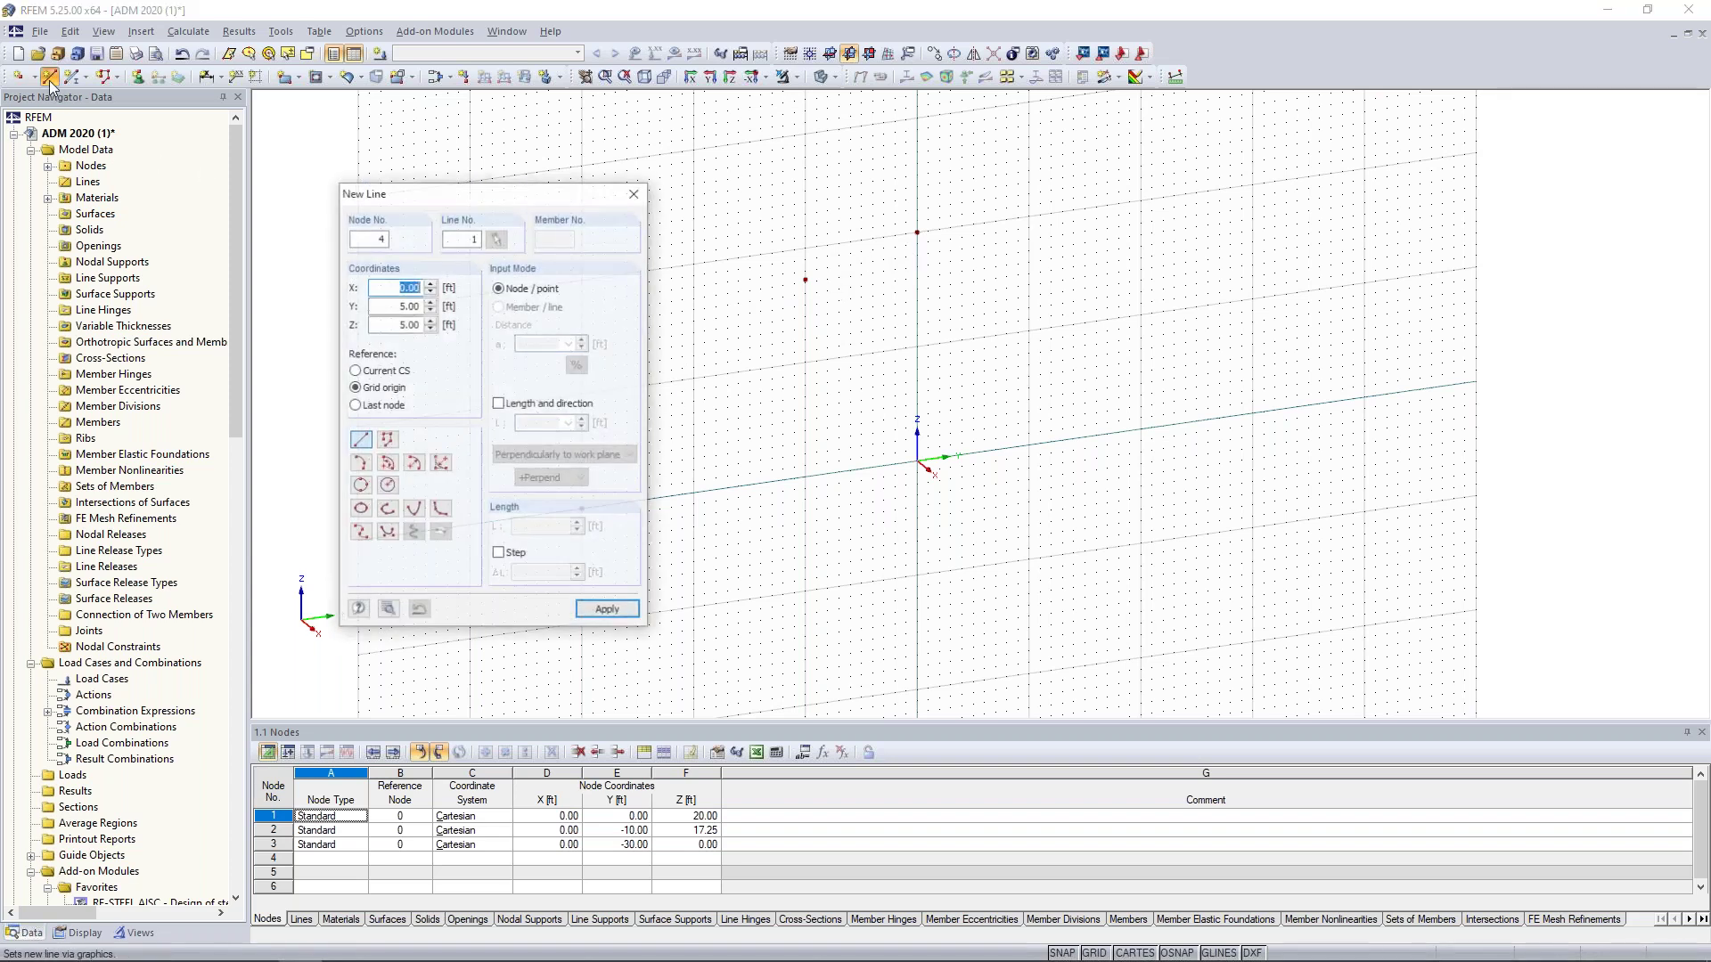
left_click_drag(436, 198, 269, 142)
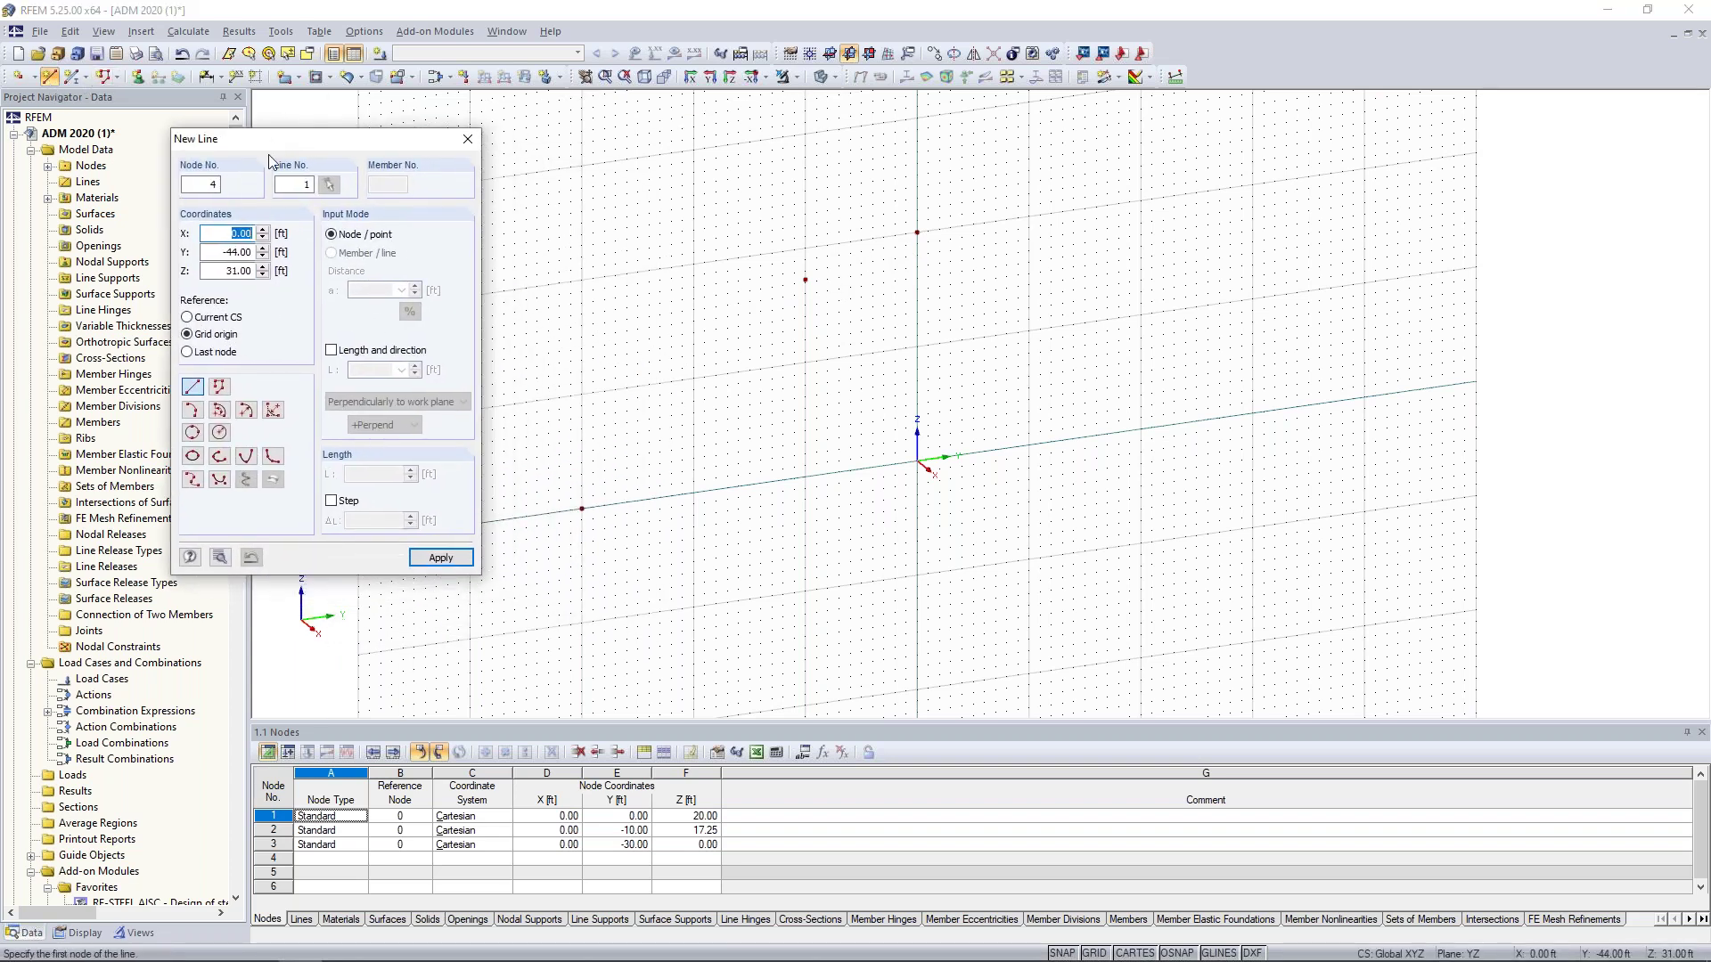
left_click(246, 411)
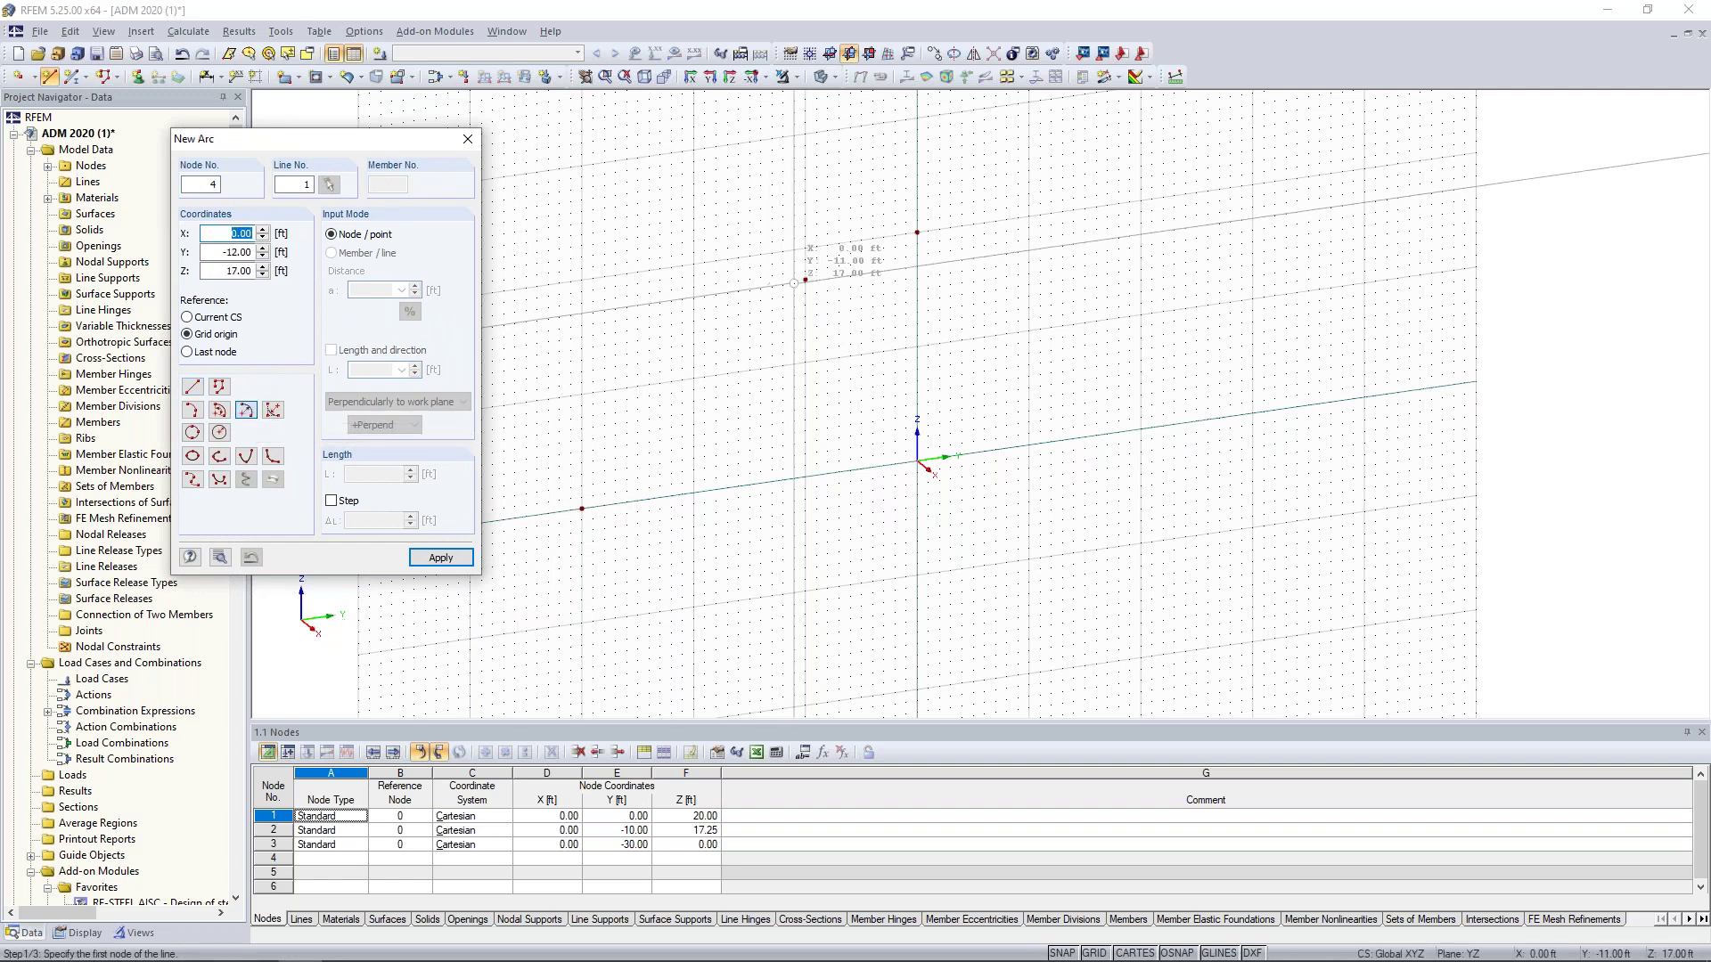
left_click(805, 280)
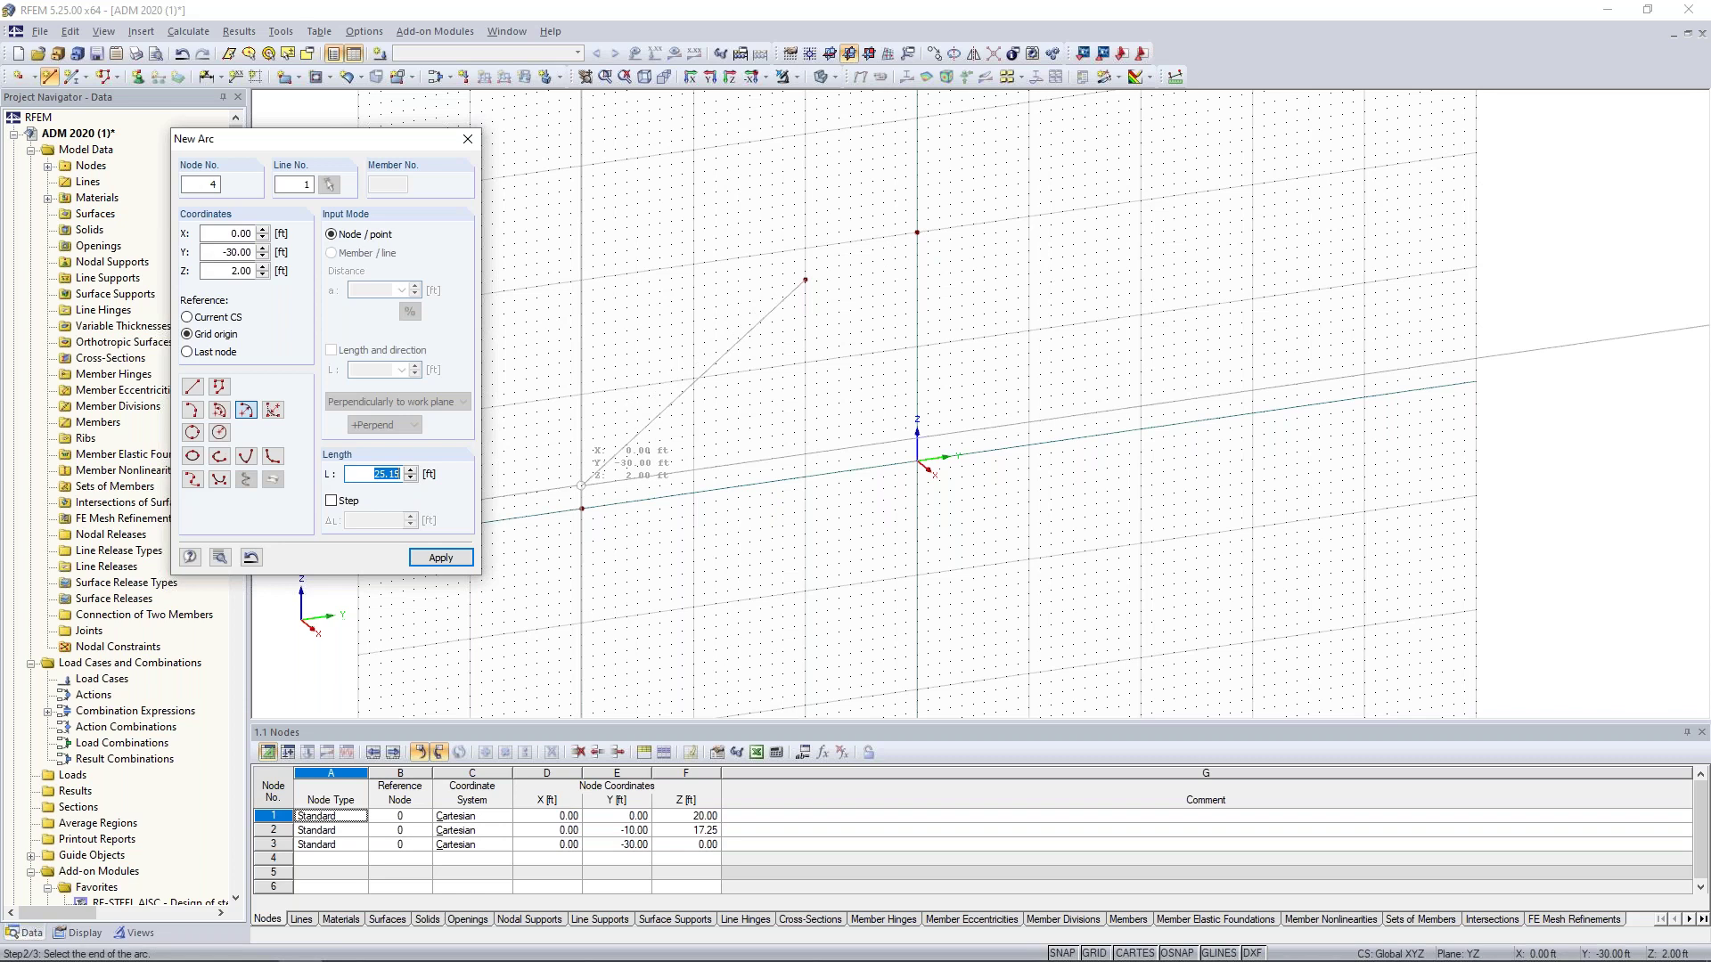
left_click(580, 509)
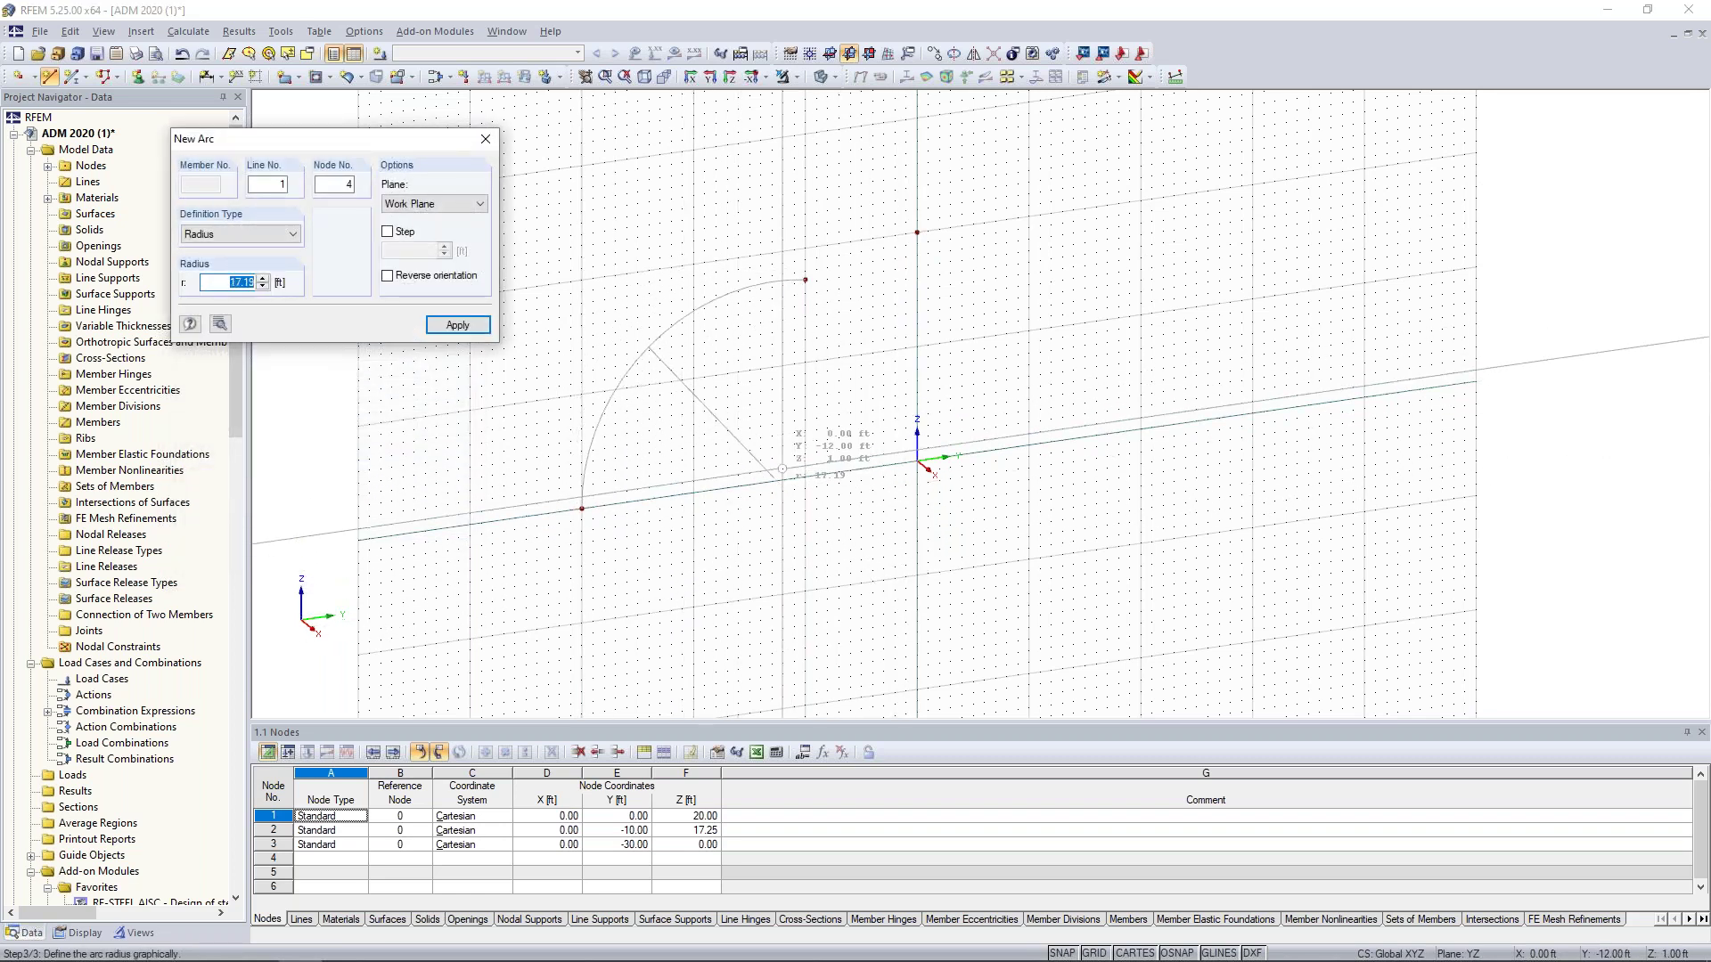
type("30")
key("Return")
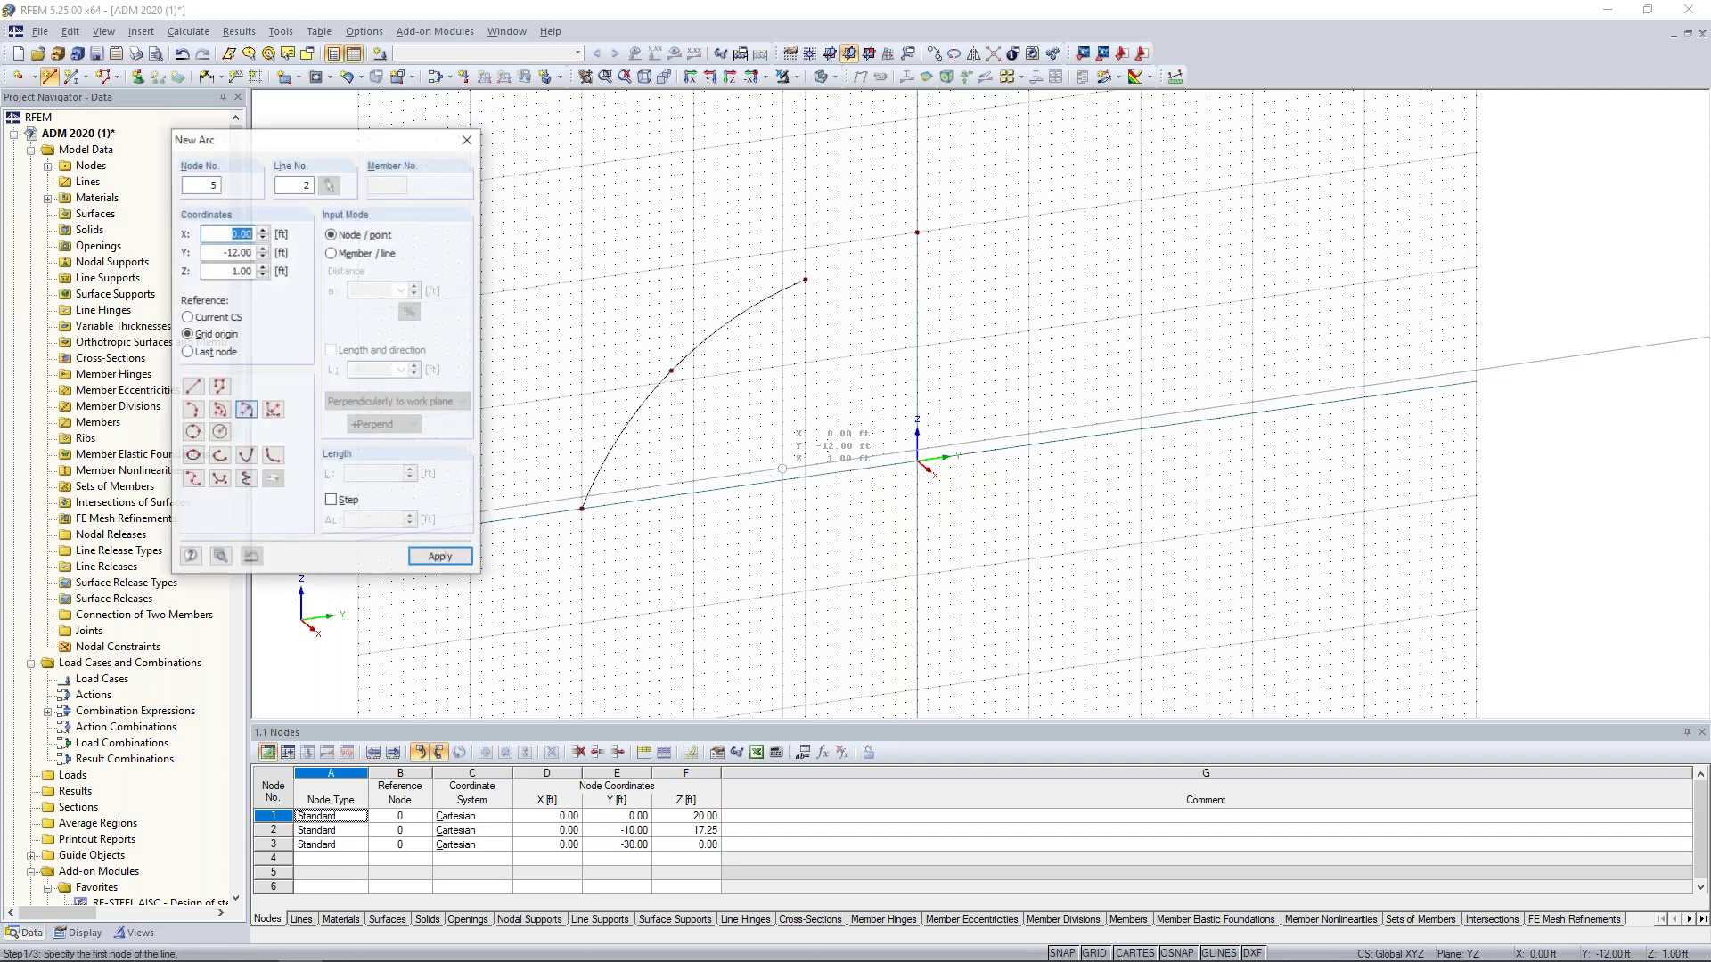
key("Escape")
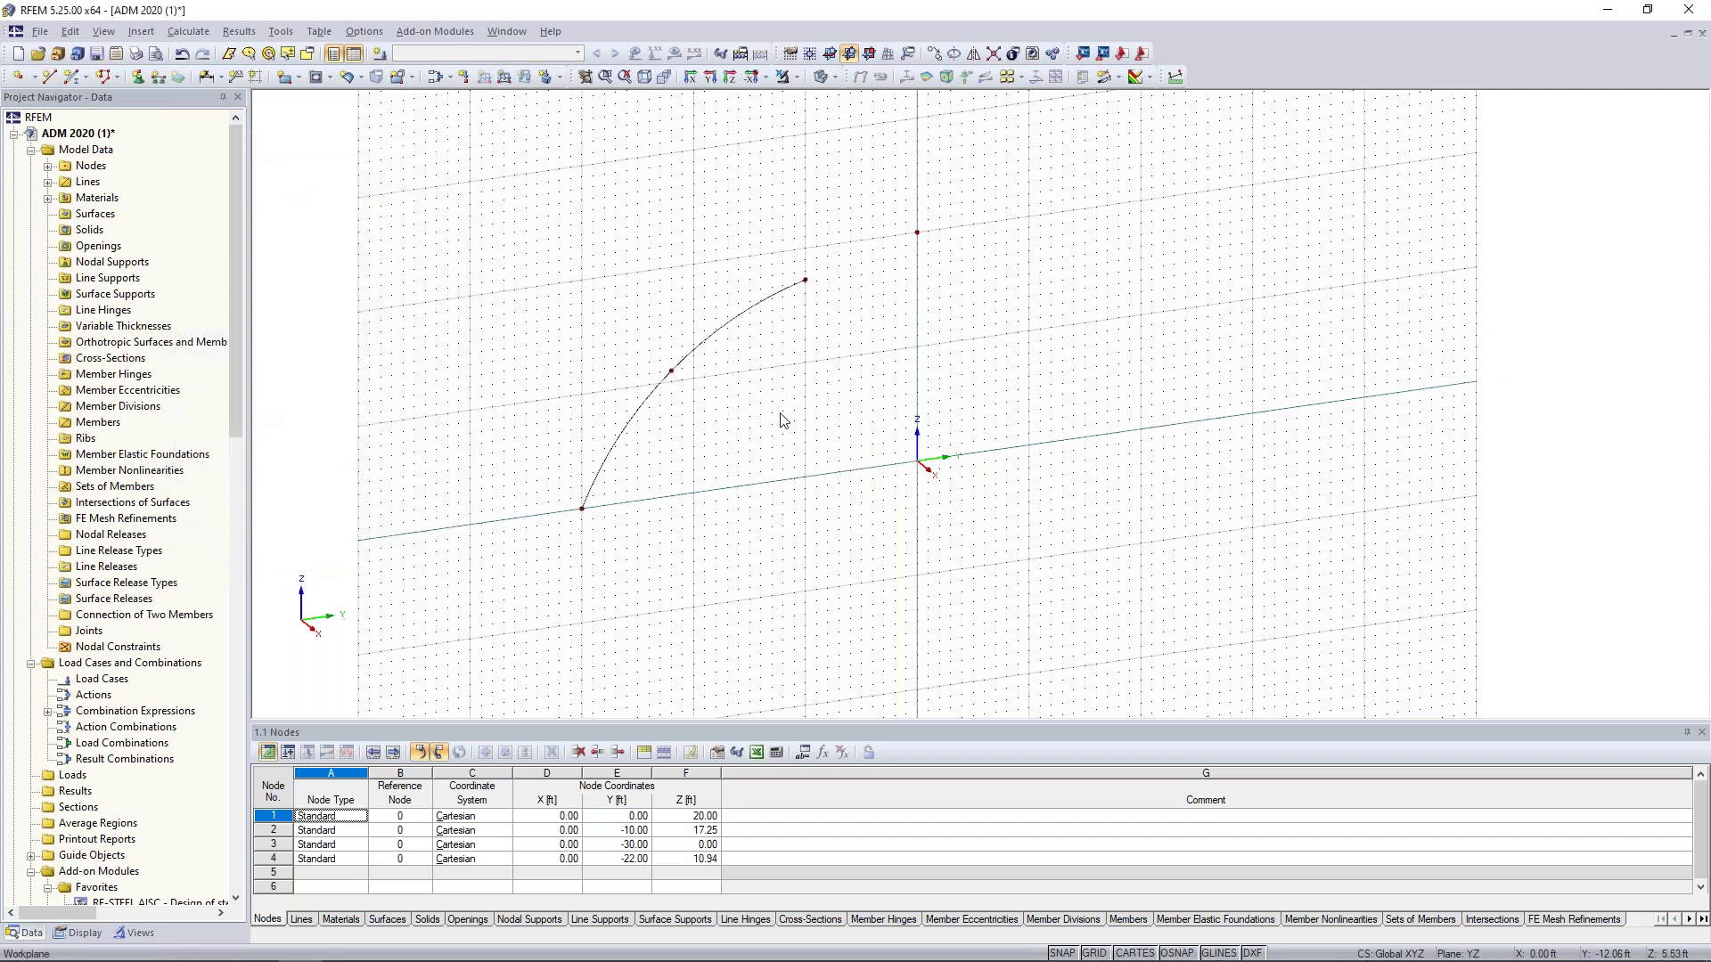
- Divide the arc using three intermediate nodes
right_click(733, 328)
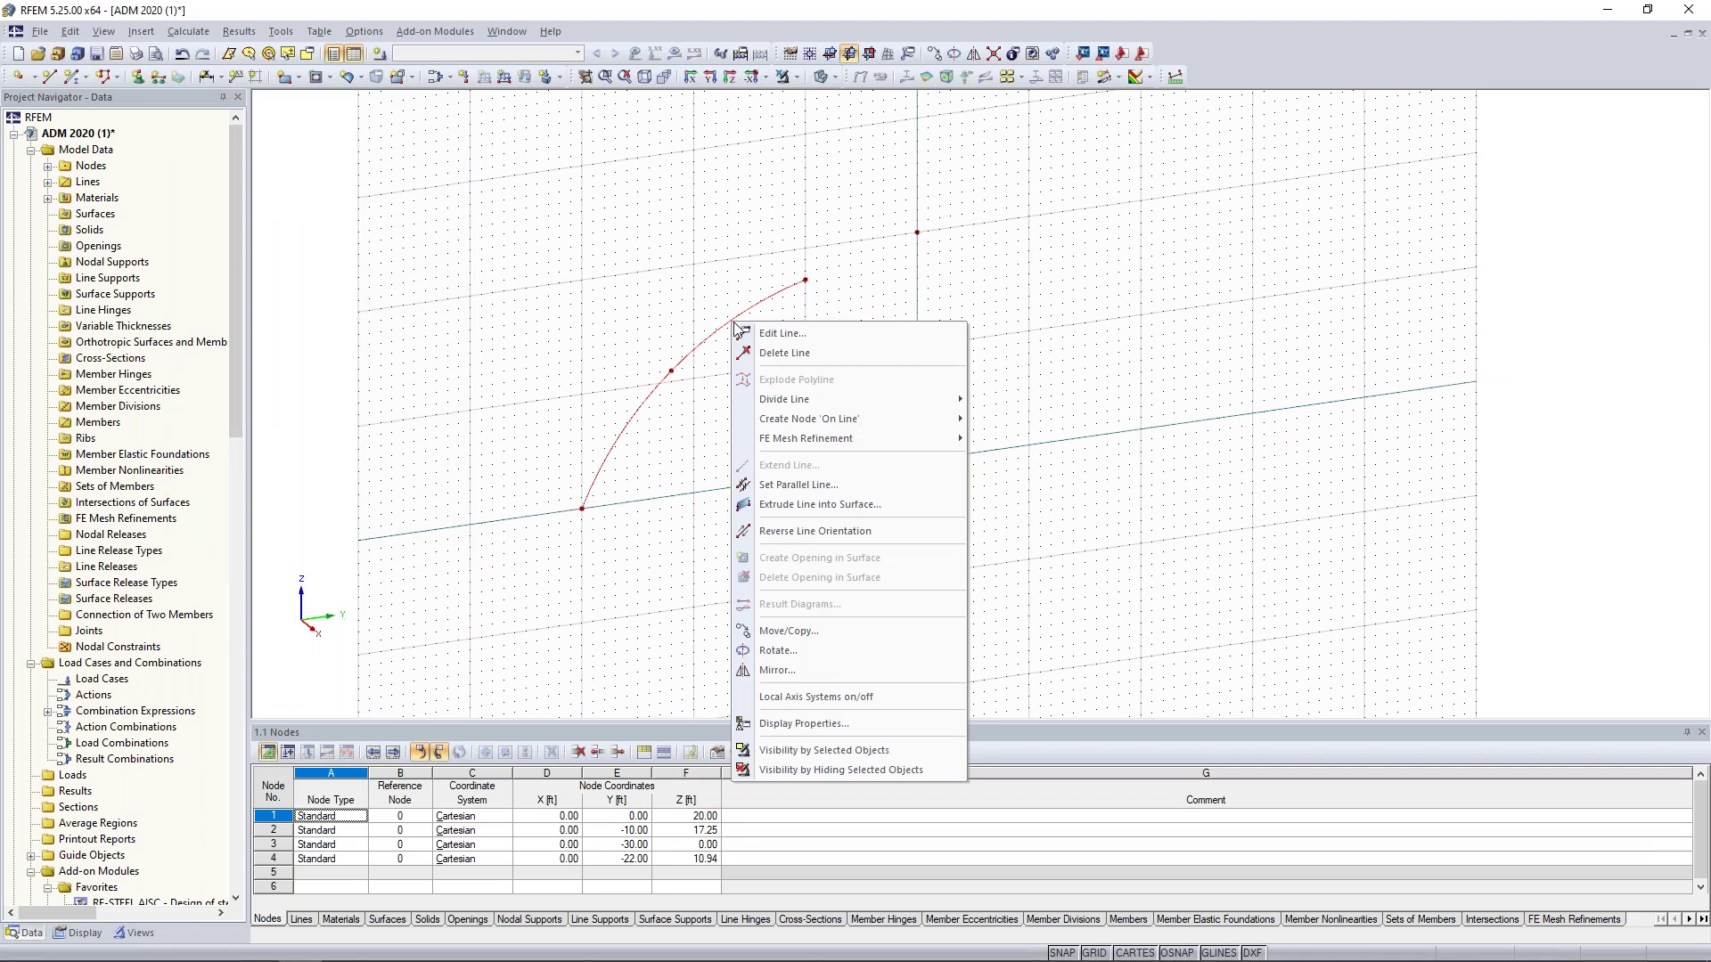
mouse_move(786, 403)
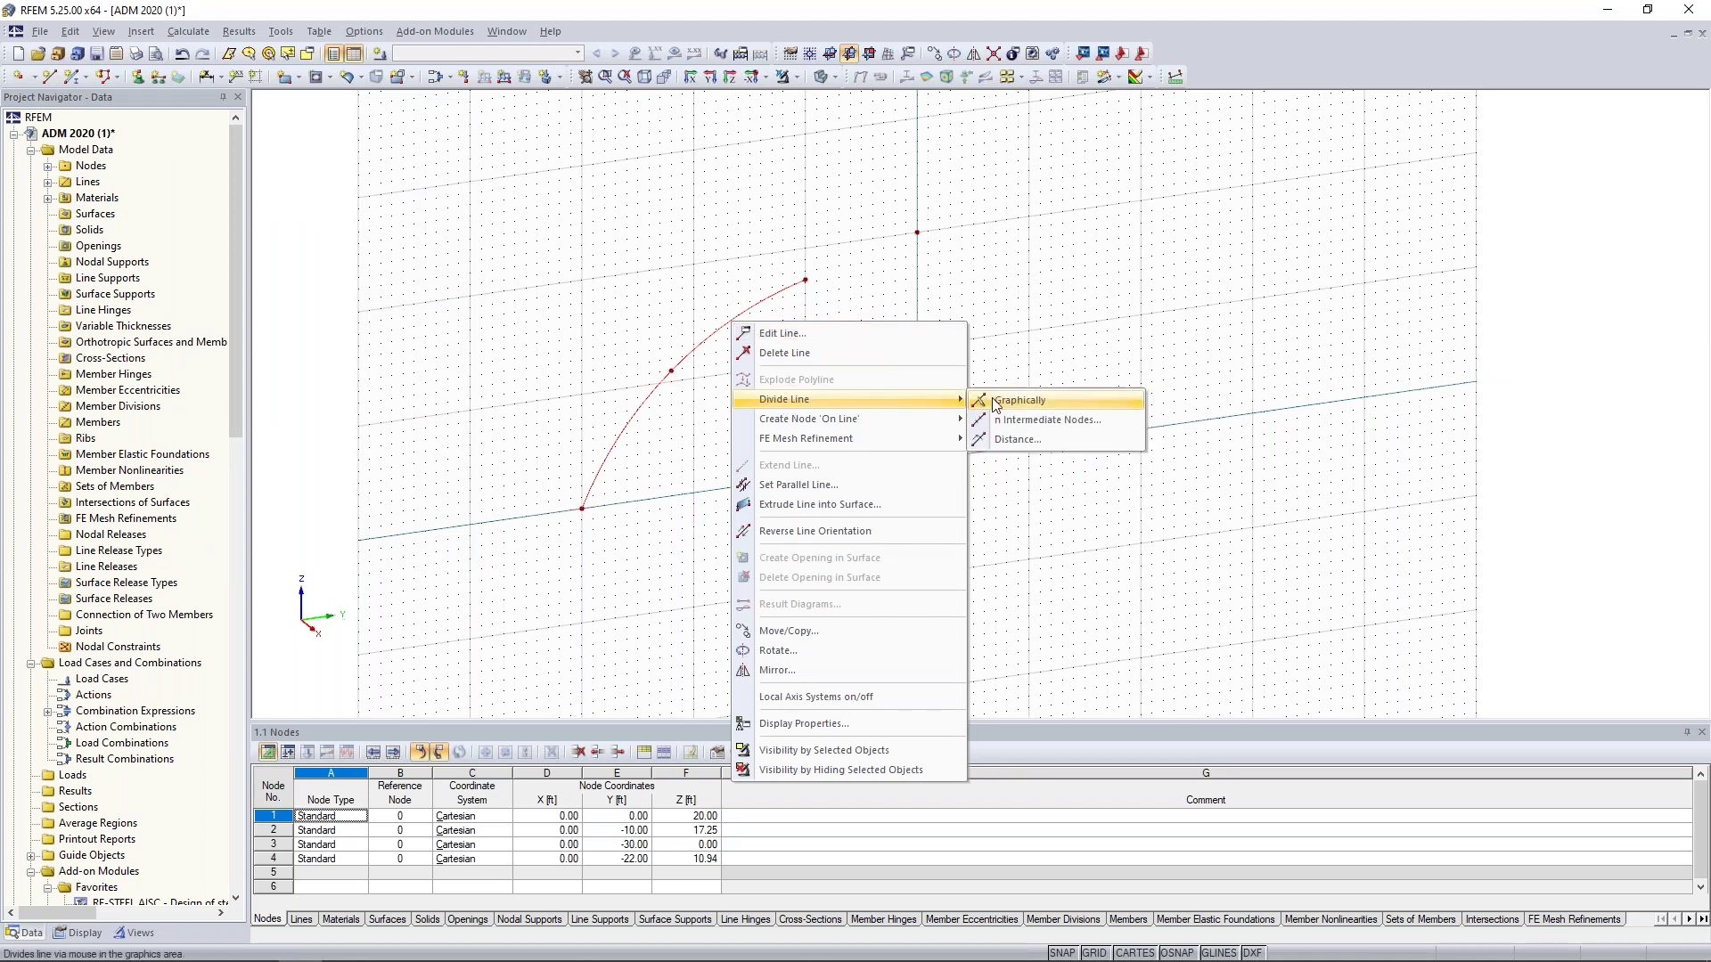
left_click(1013, 424)
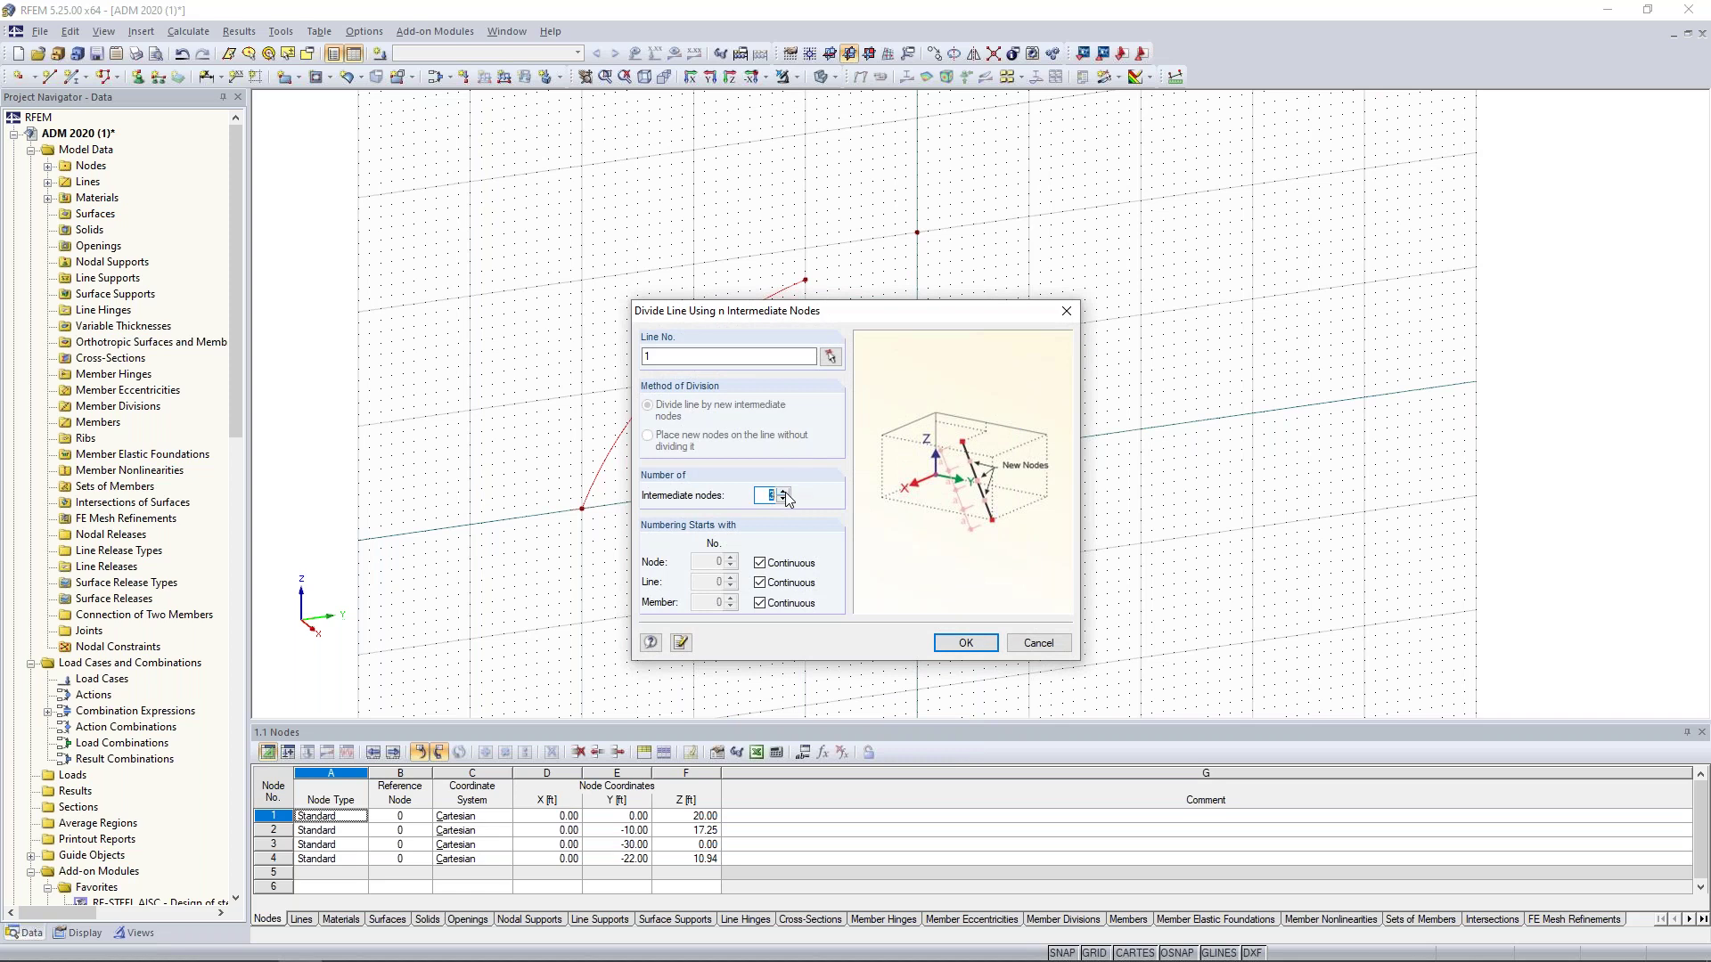
left_click(965, 643)
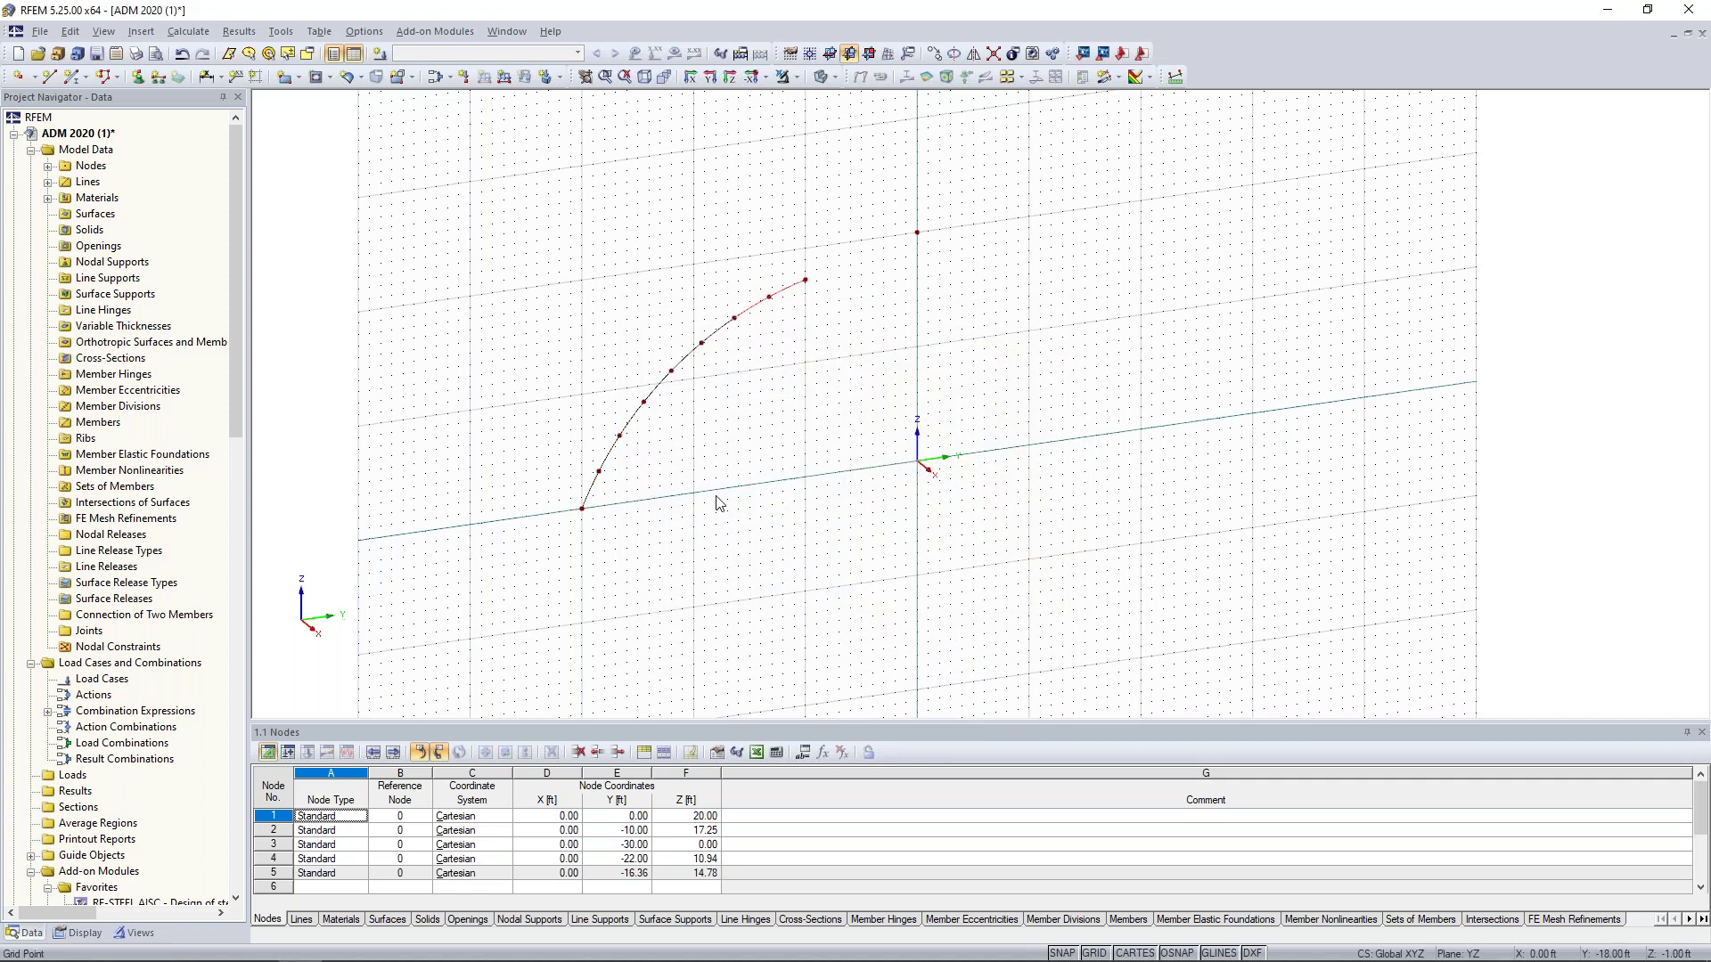
- Delete the four arc segments so that only their end nodes remain
scroll(691, 466, "up", 2)
left_click(549, 493)
left_click(637, 364, "ctrl")
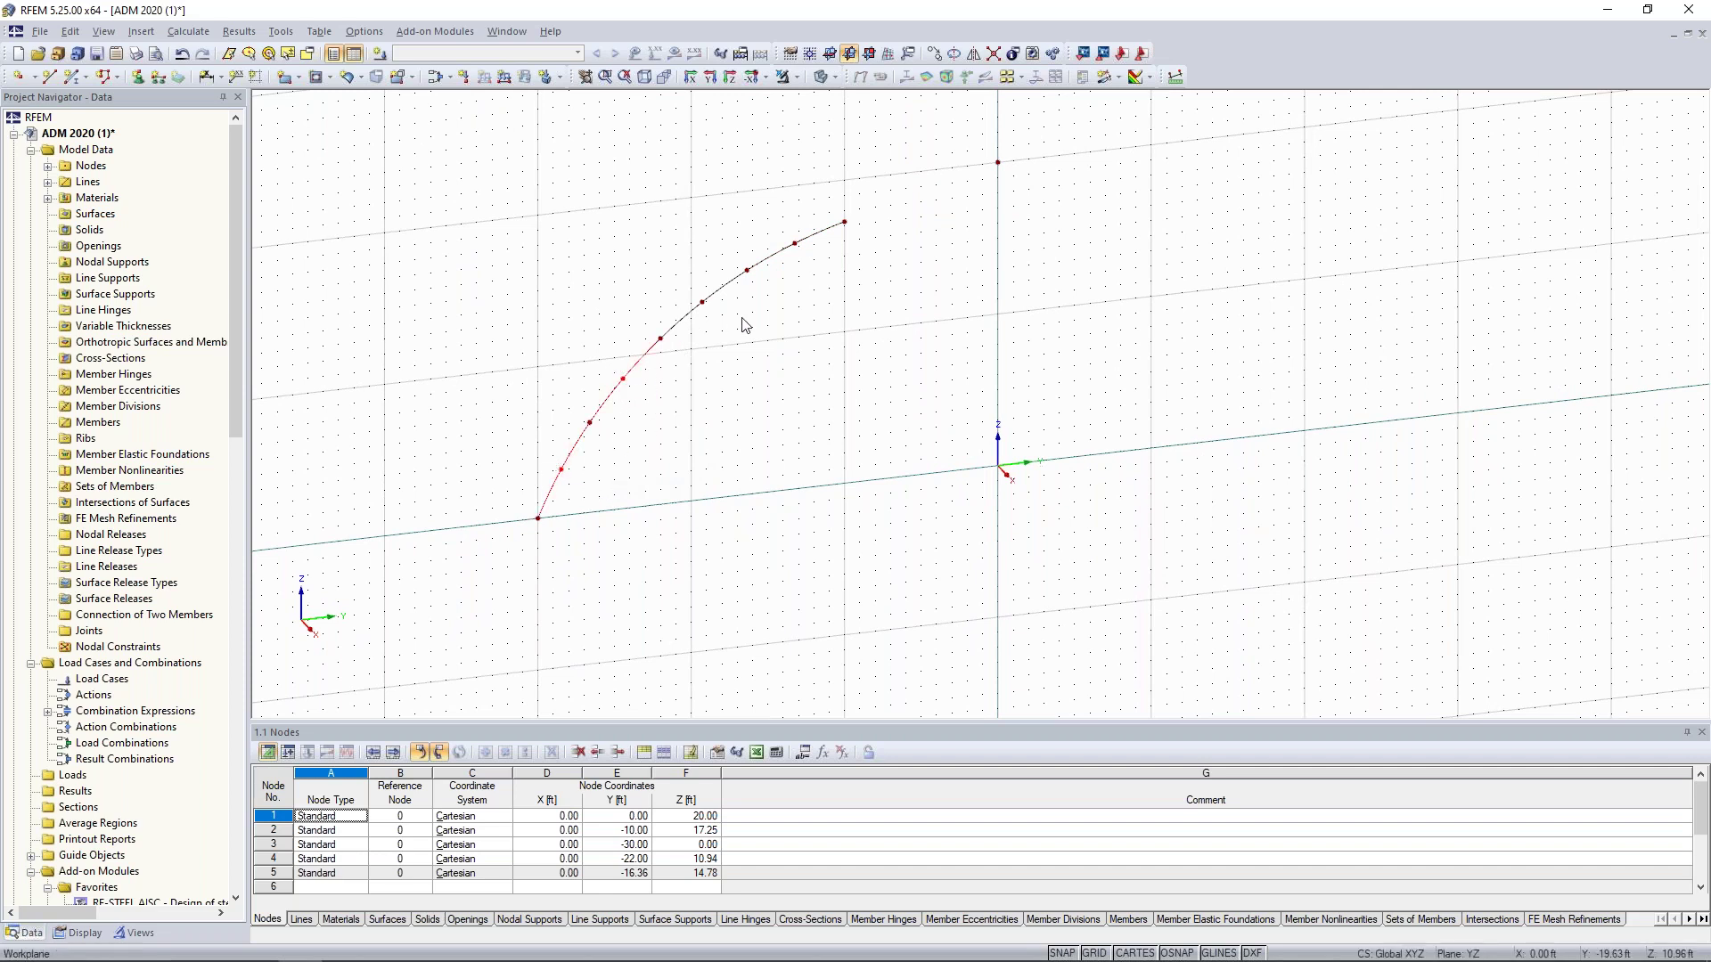
left_click(693, 309, "ctrl")
left_click(777, 252, "ctrl")
key("Delete")
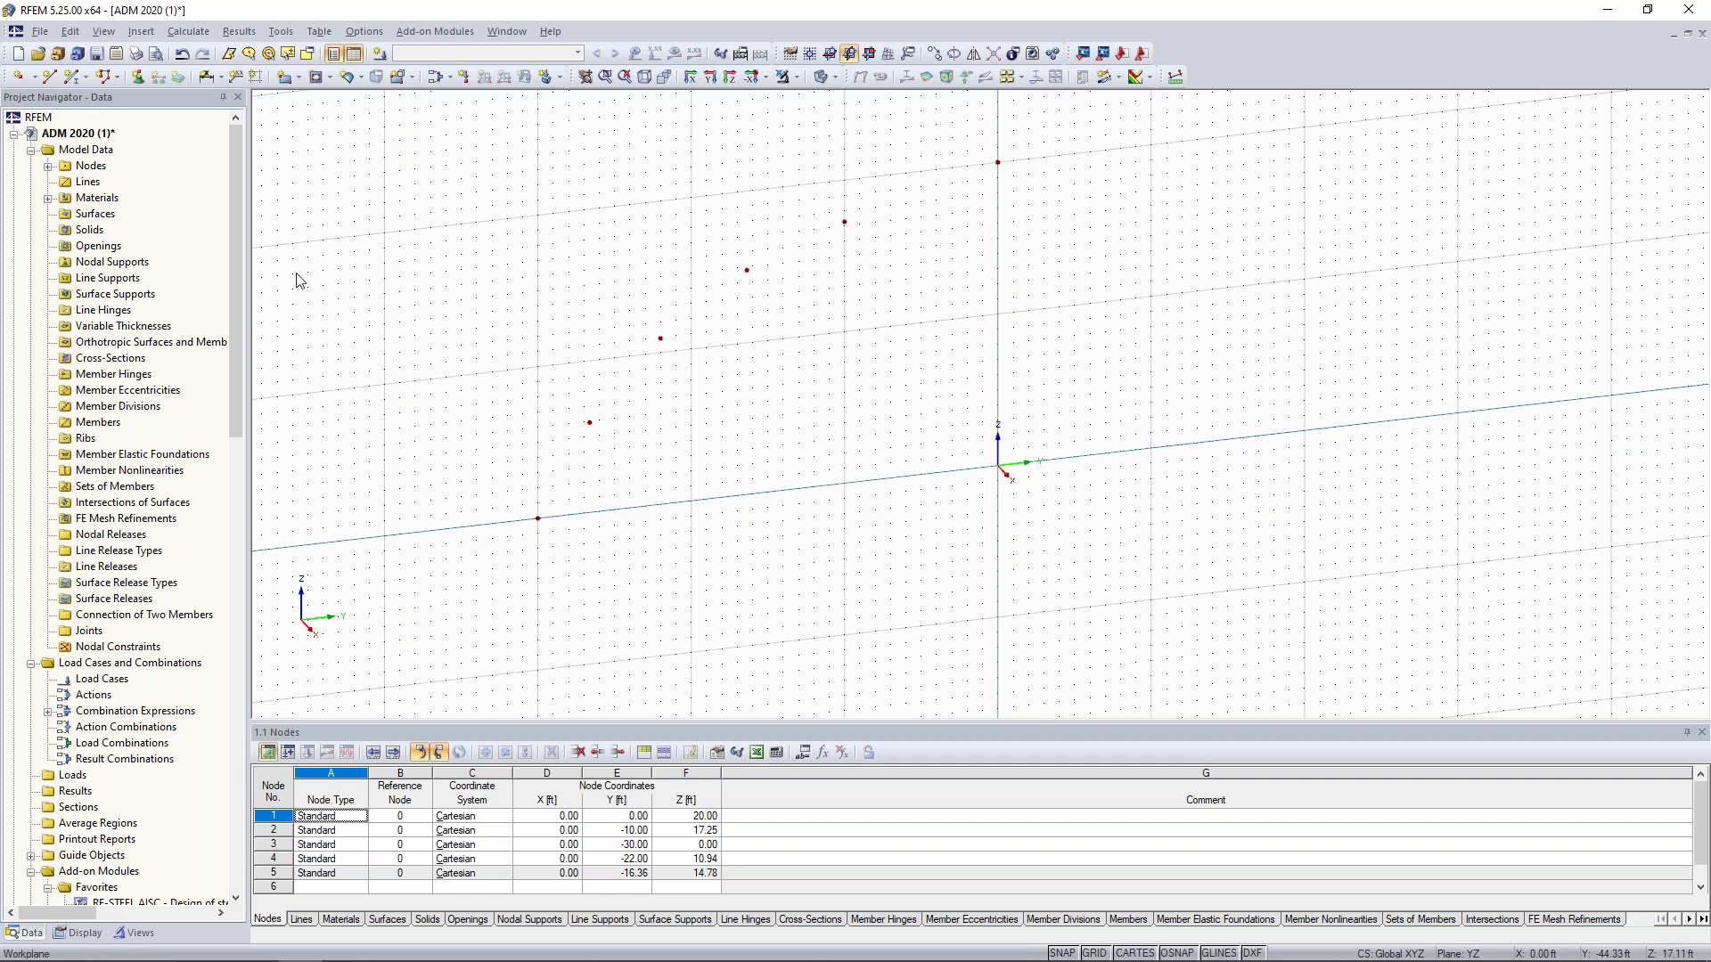
- Start a new beam member and import the SHAPE-THIN section EXTRUSION 2 as its start cross-section, overwriting the existing one
left_click(71, 79)
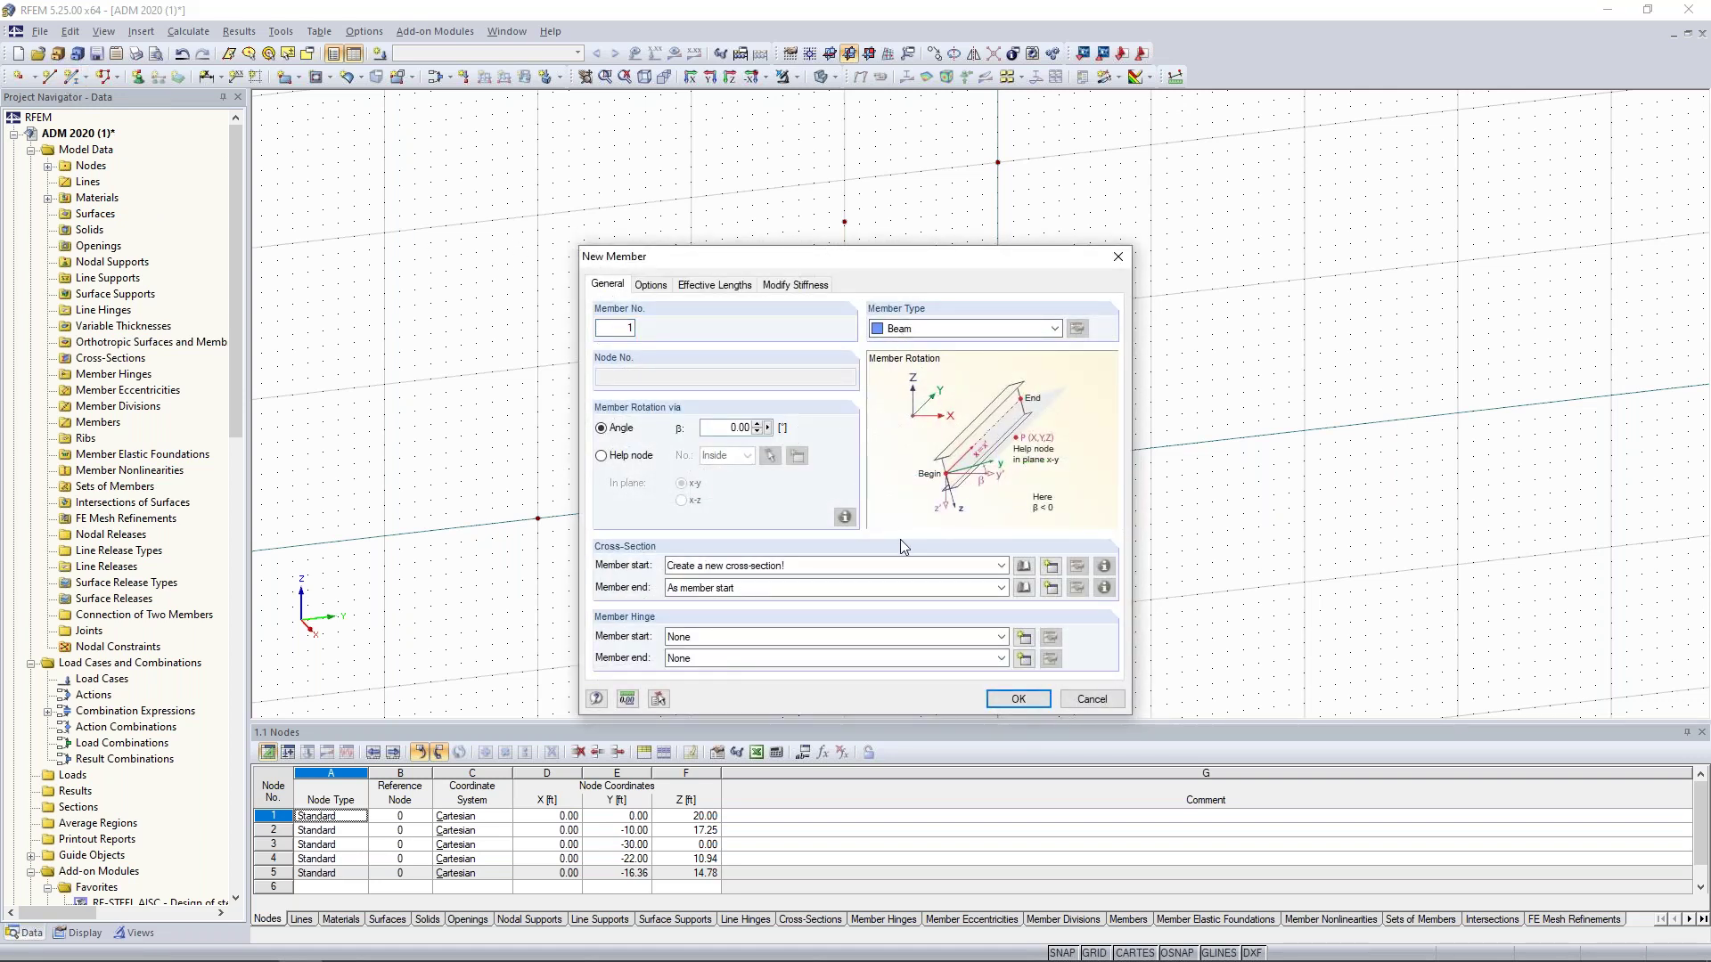
left_click(1023, 567)
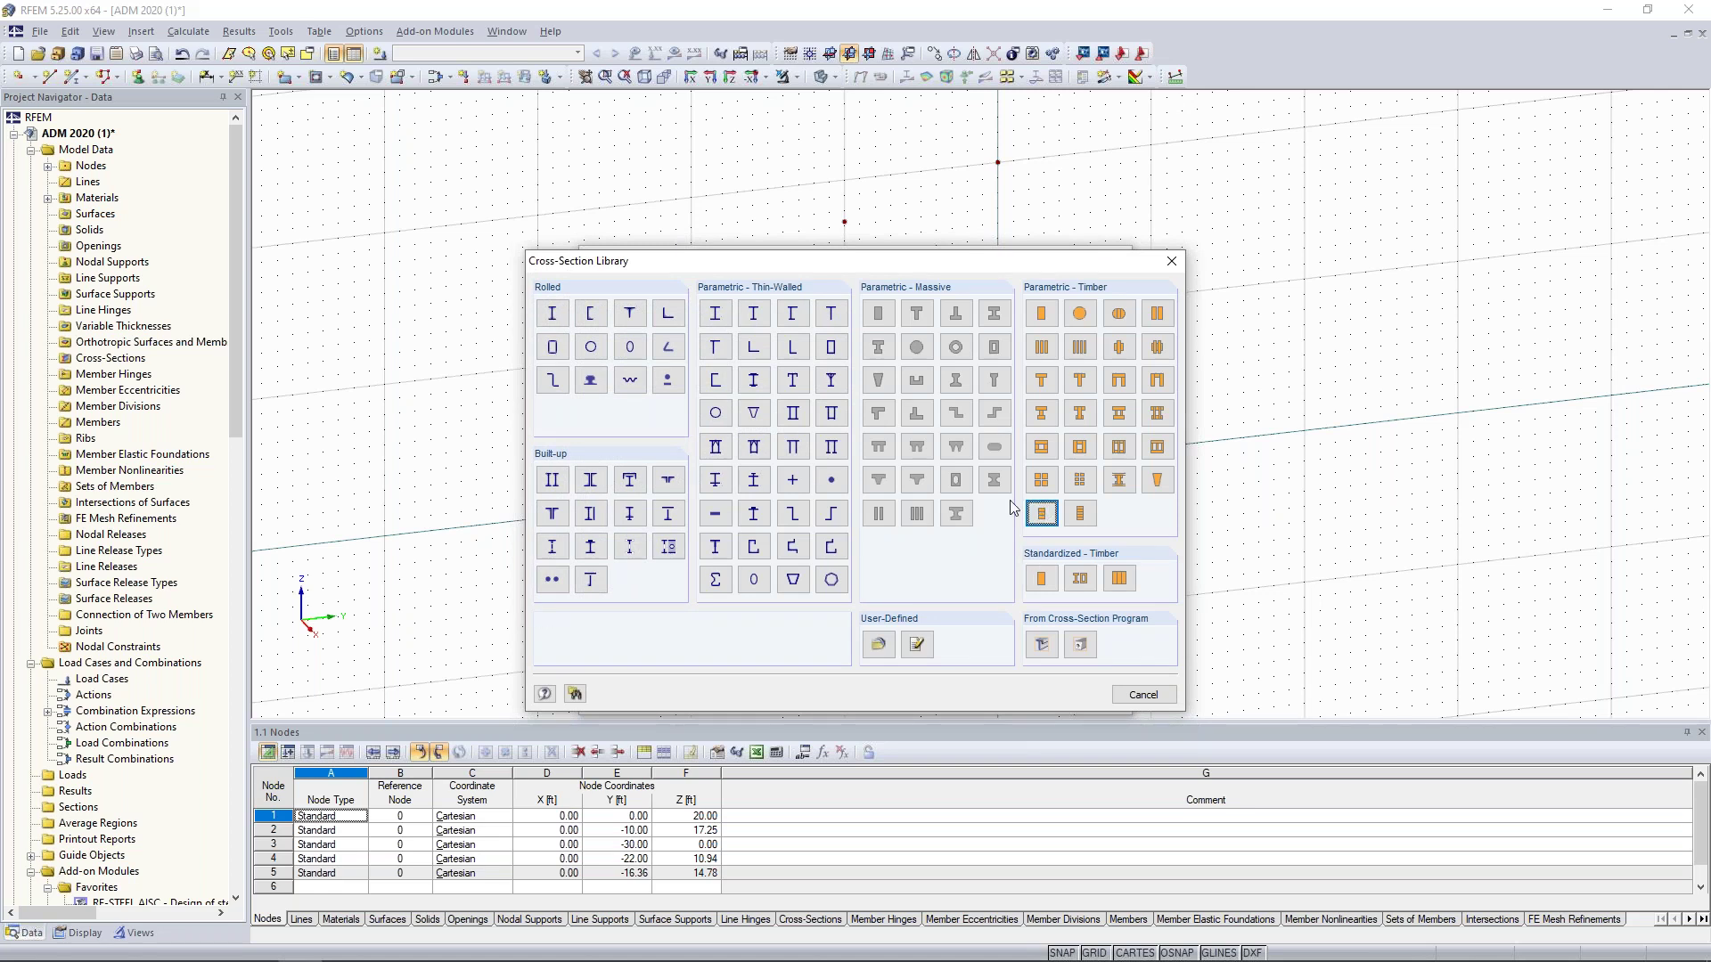
left_click(959, 517)
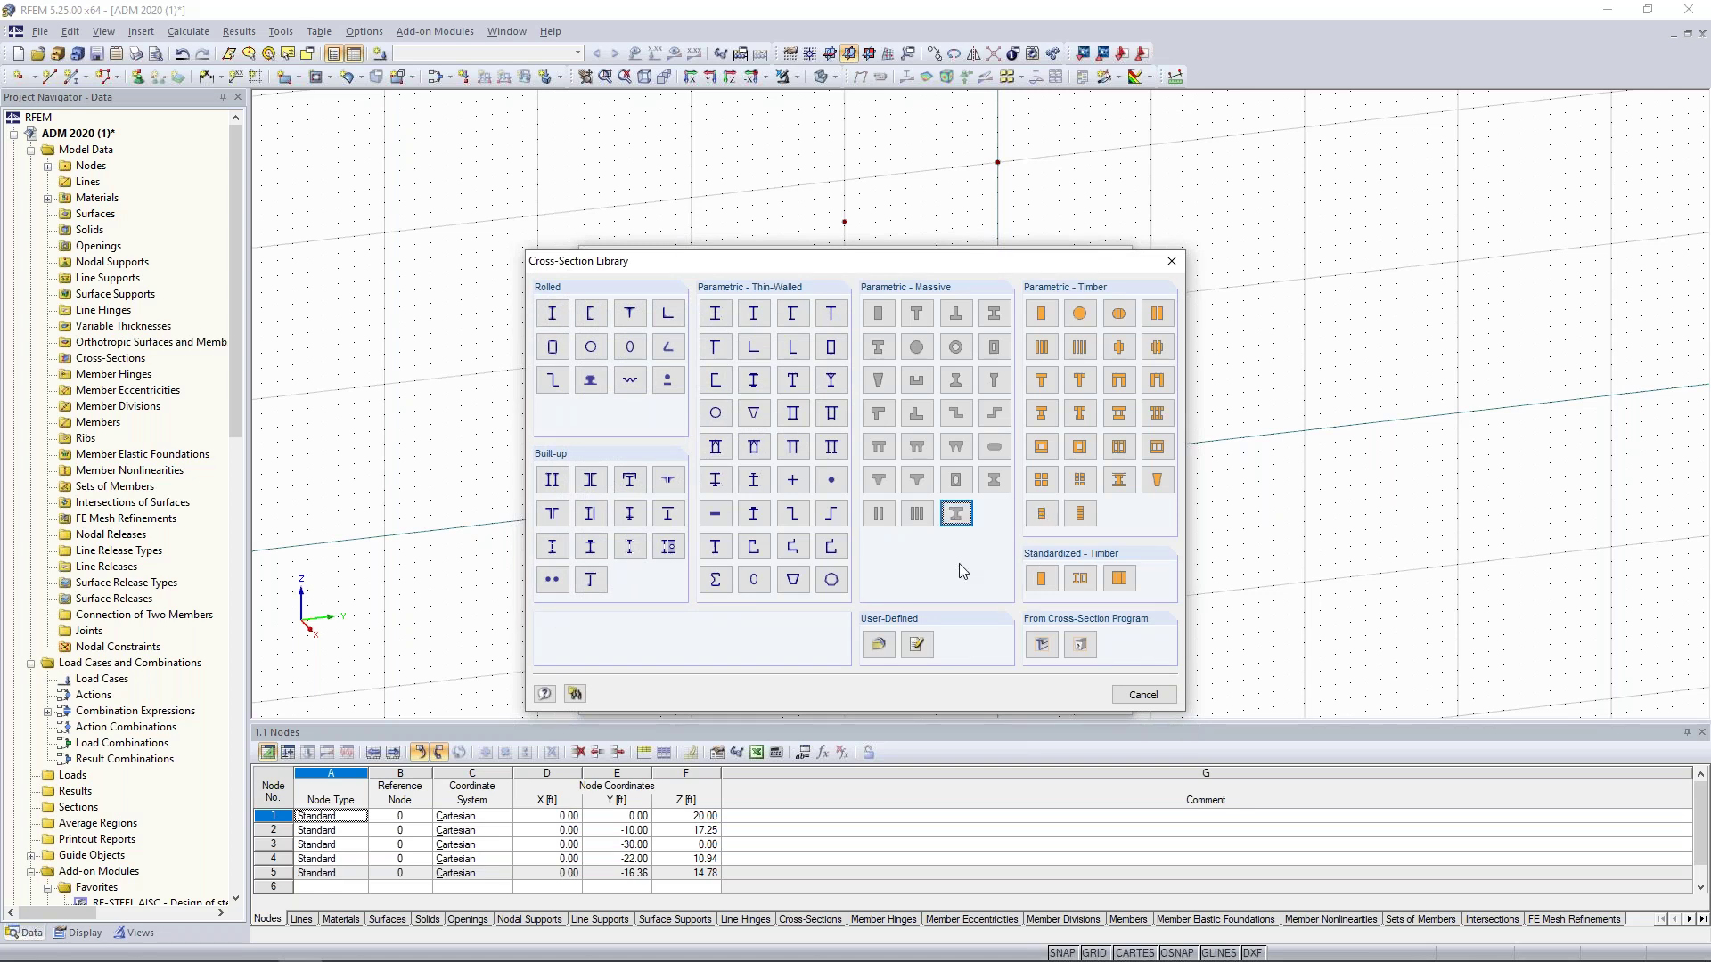
left_click(1042, 646)
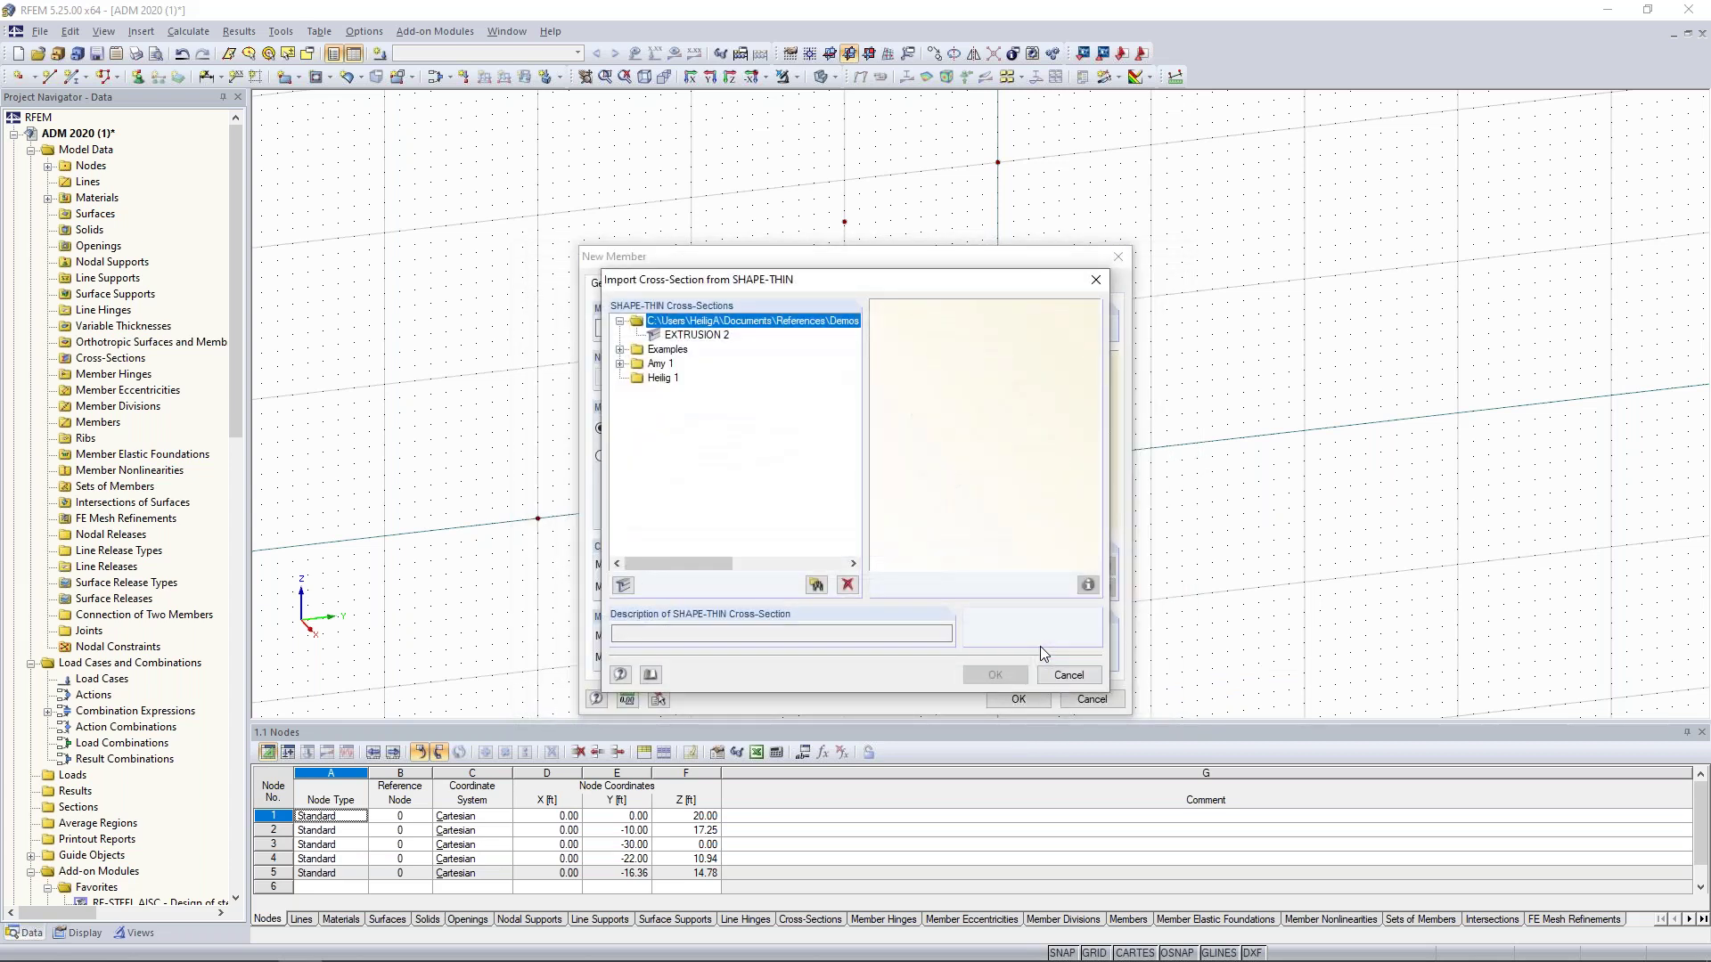
left_click(713, 336)
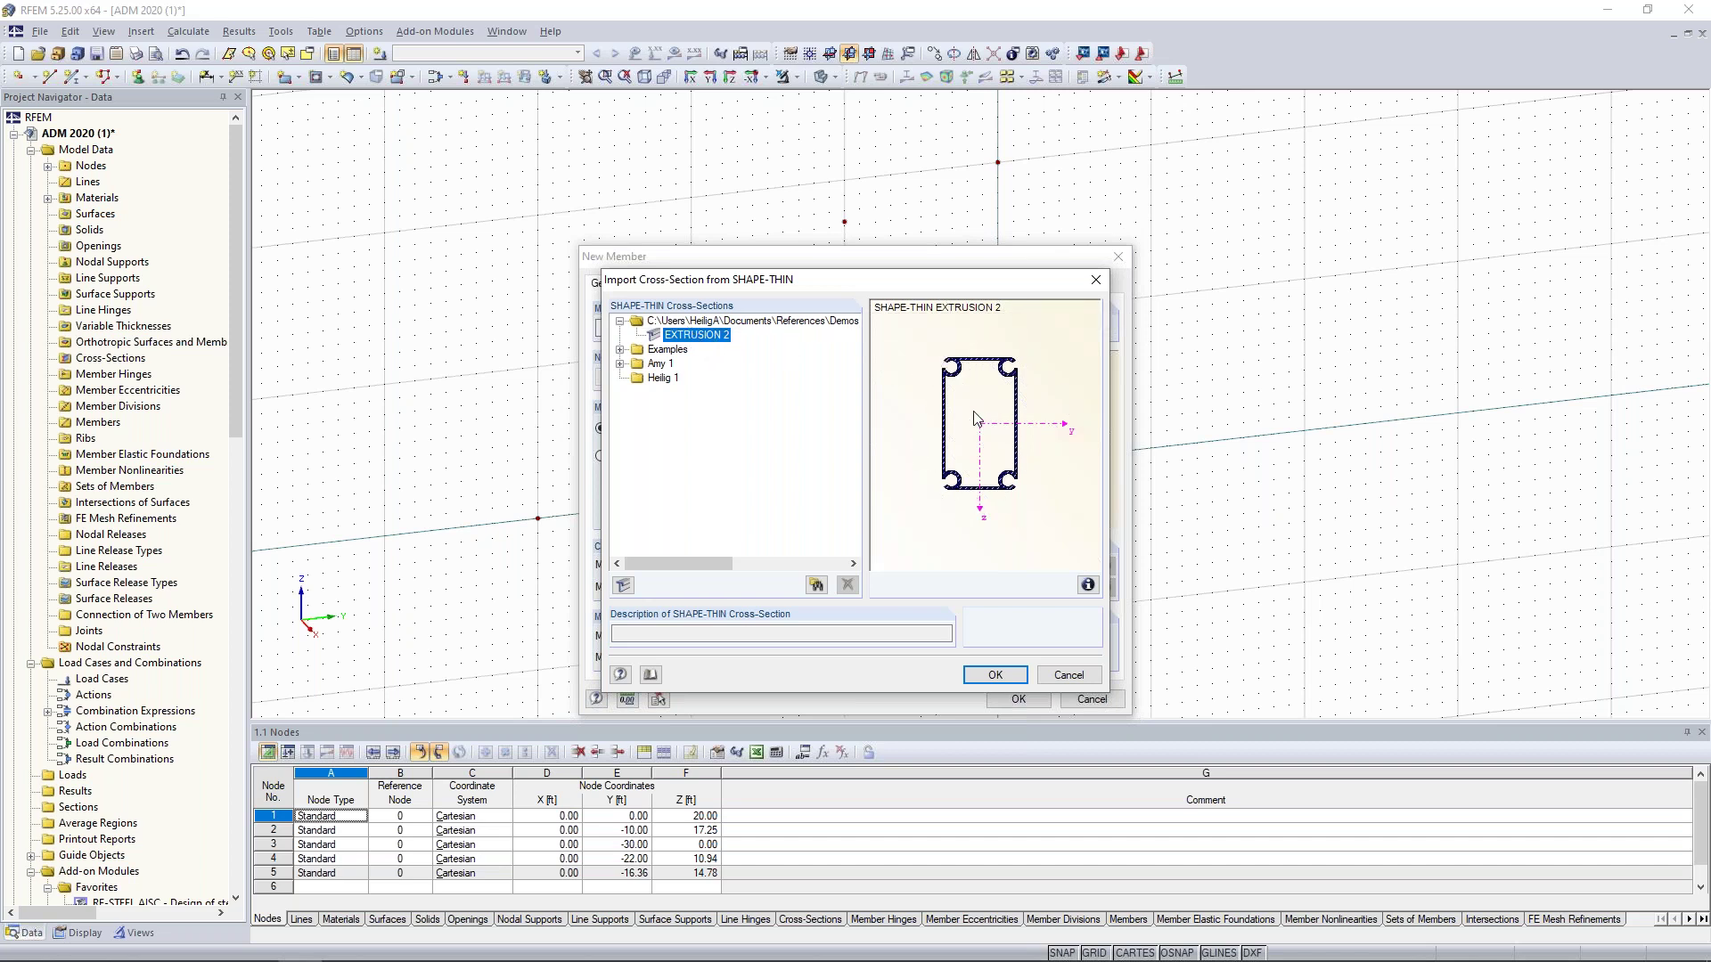
left_click(621, 349)
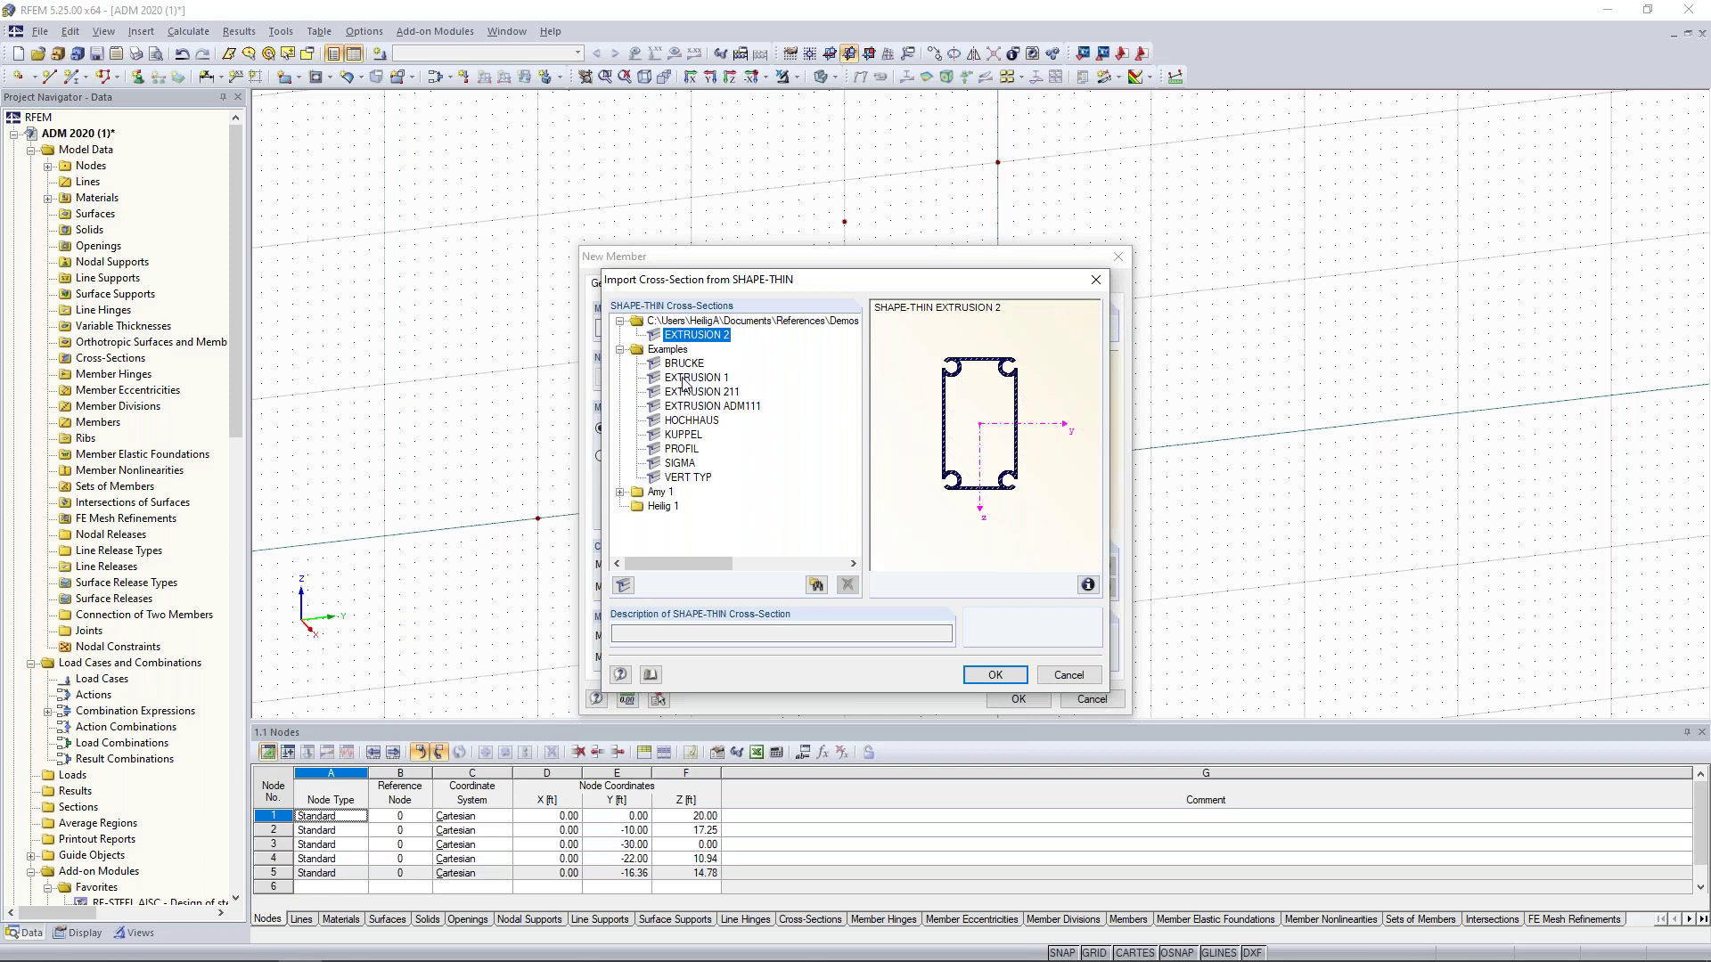
left_click(684, 378)
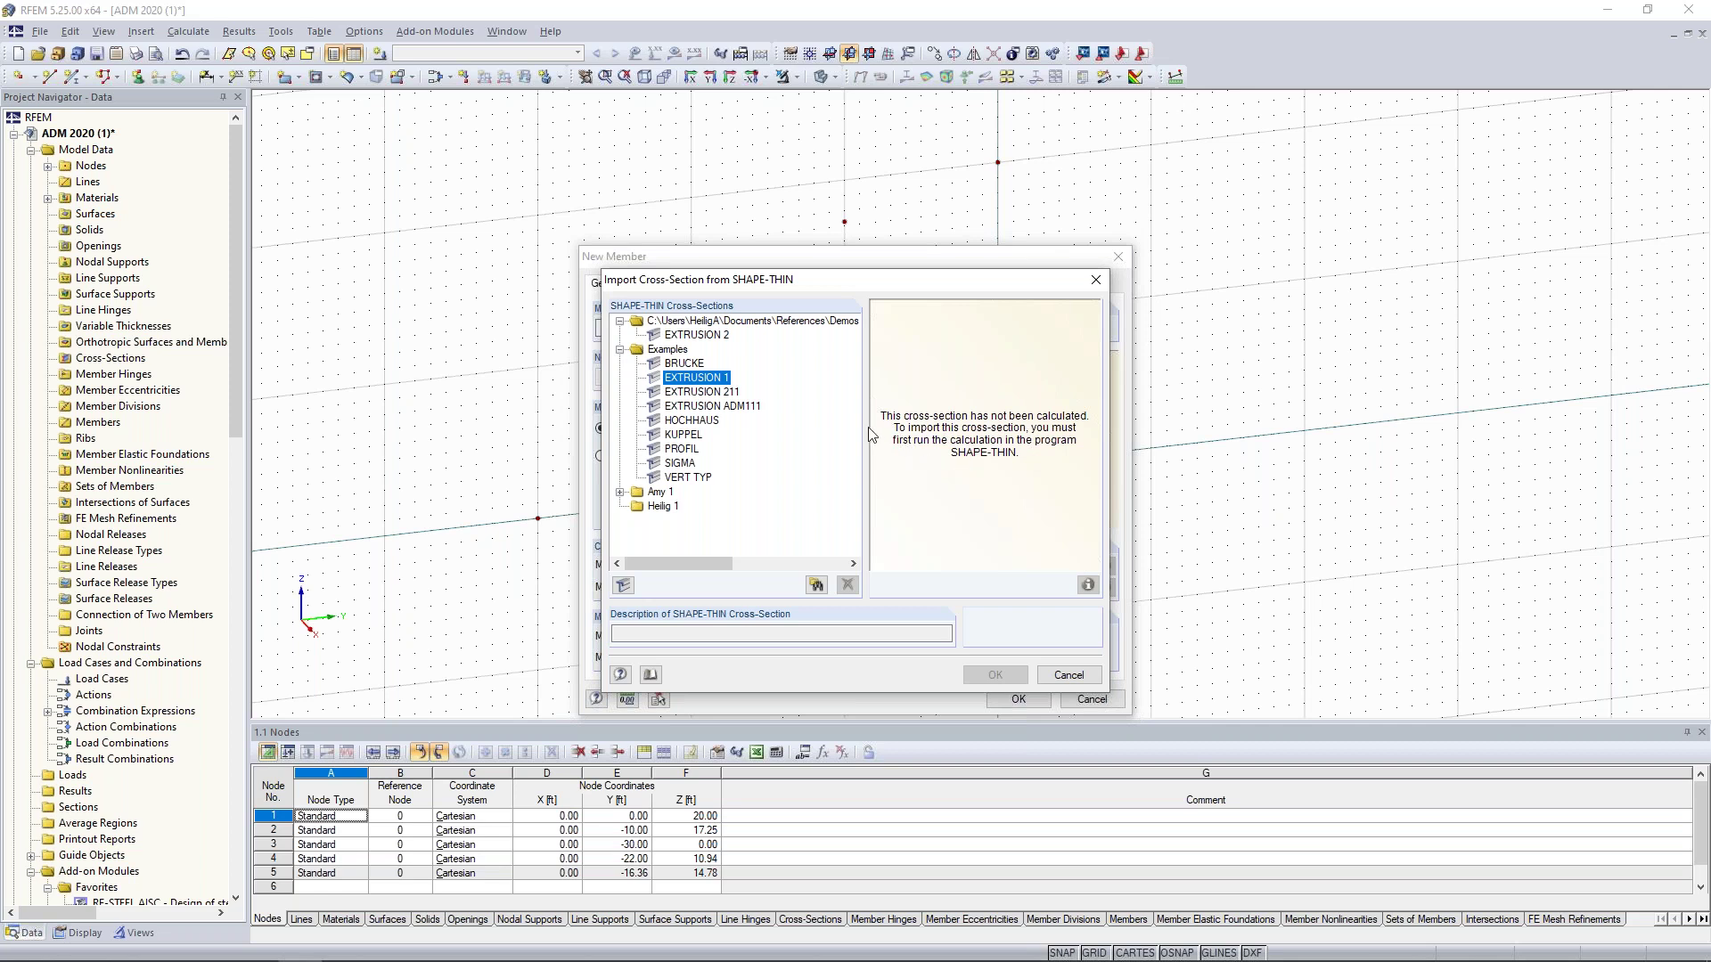
left_click(713, 336)
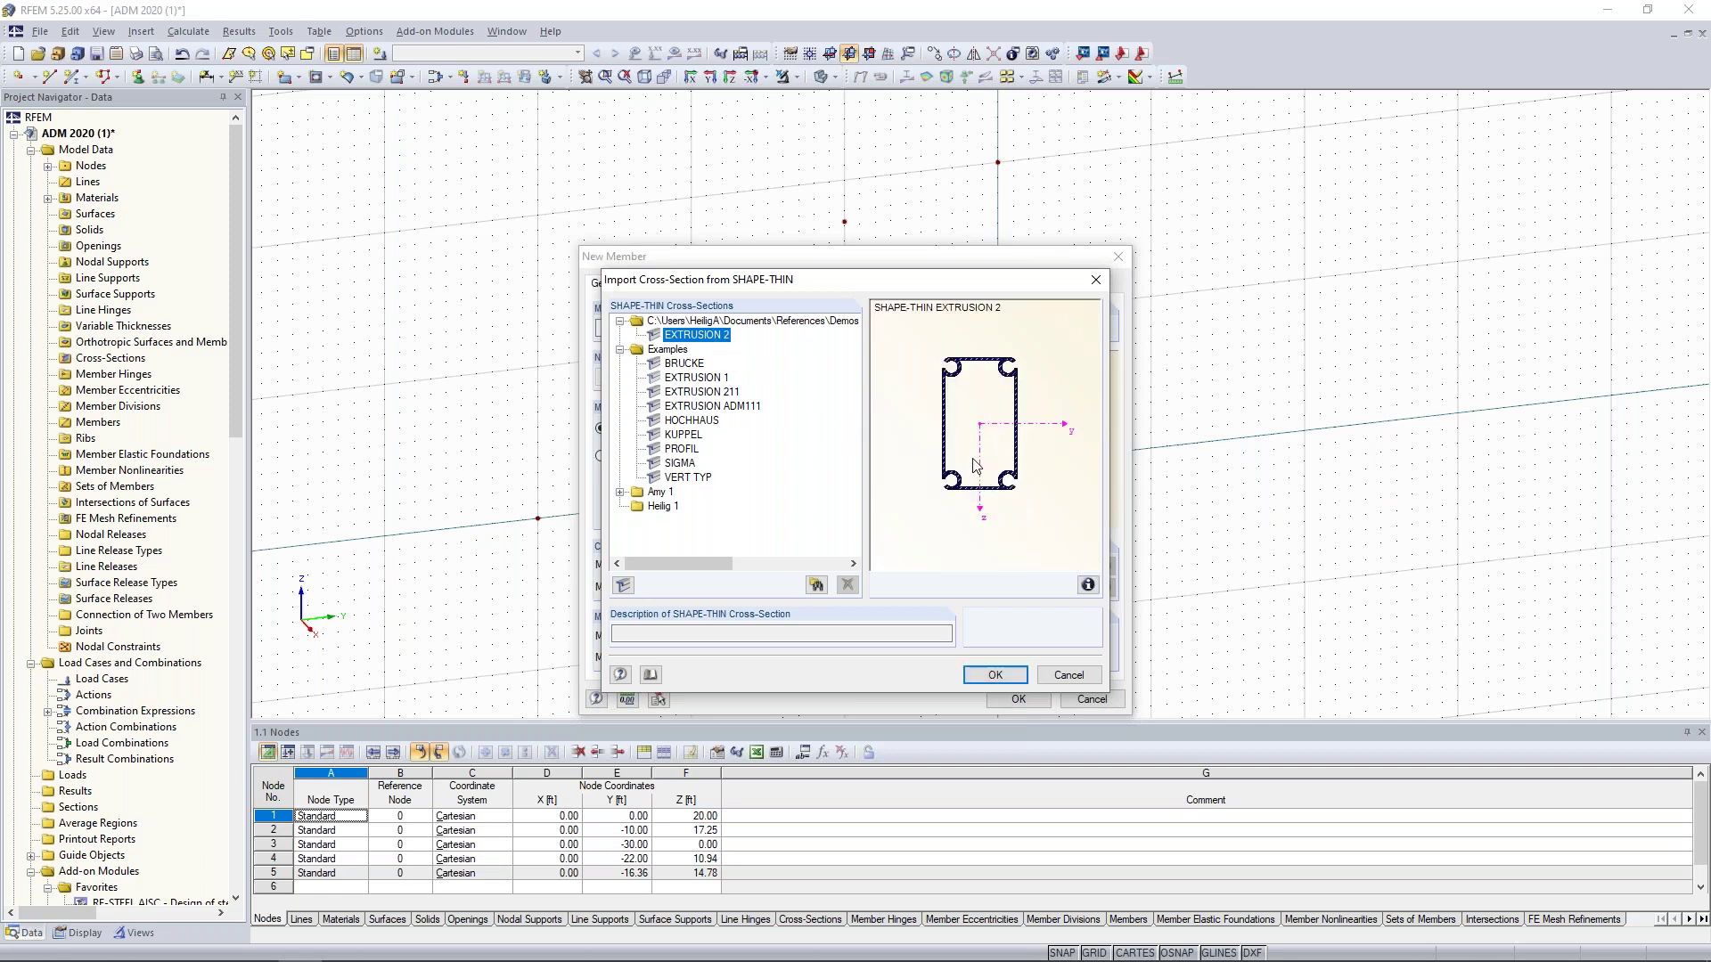
left_click(994, 674)
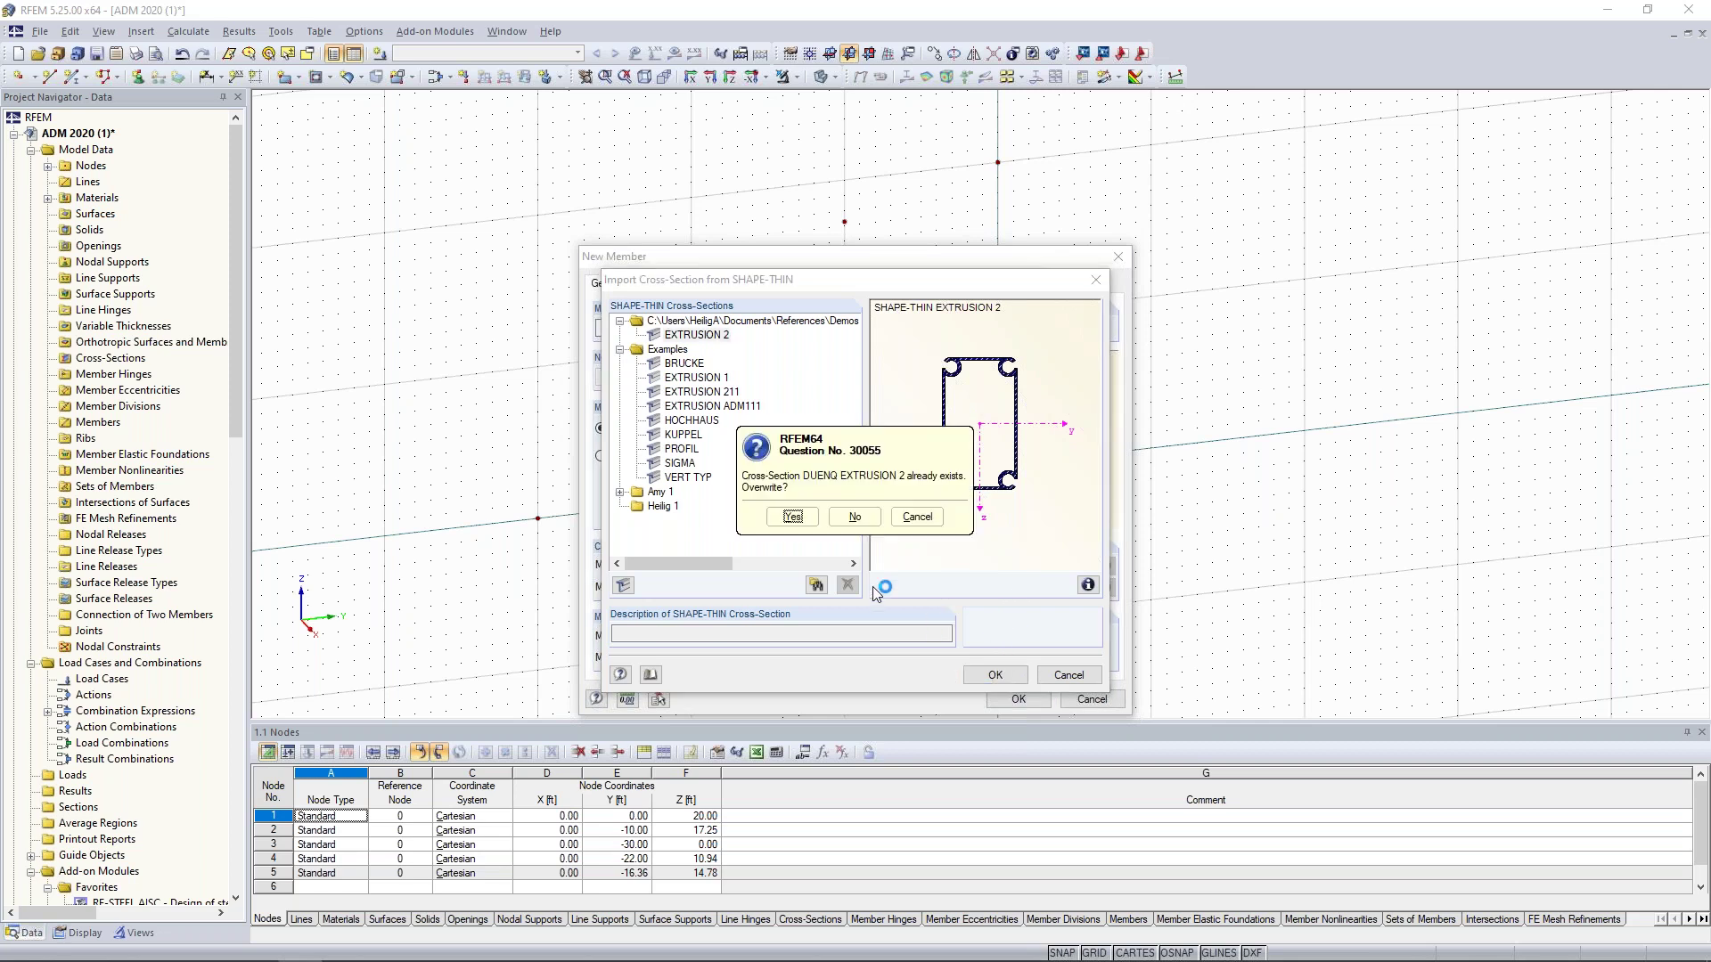
left_click(791, 518)
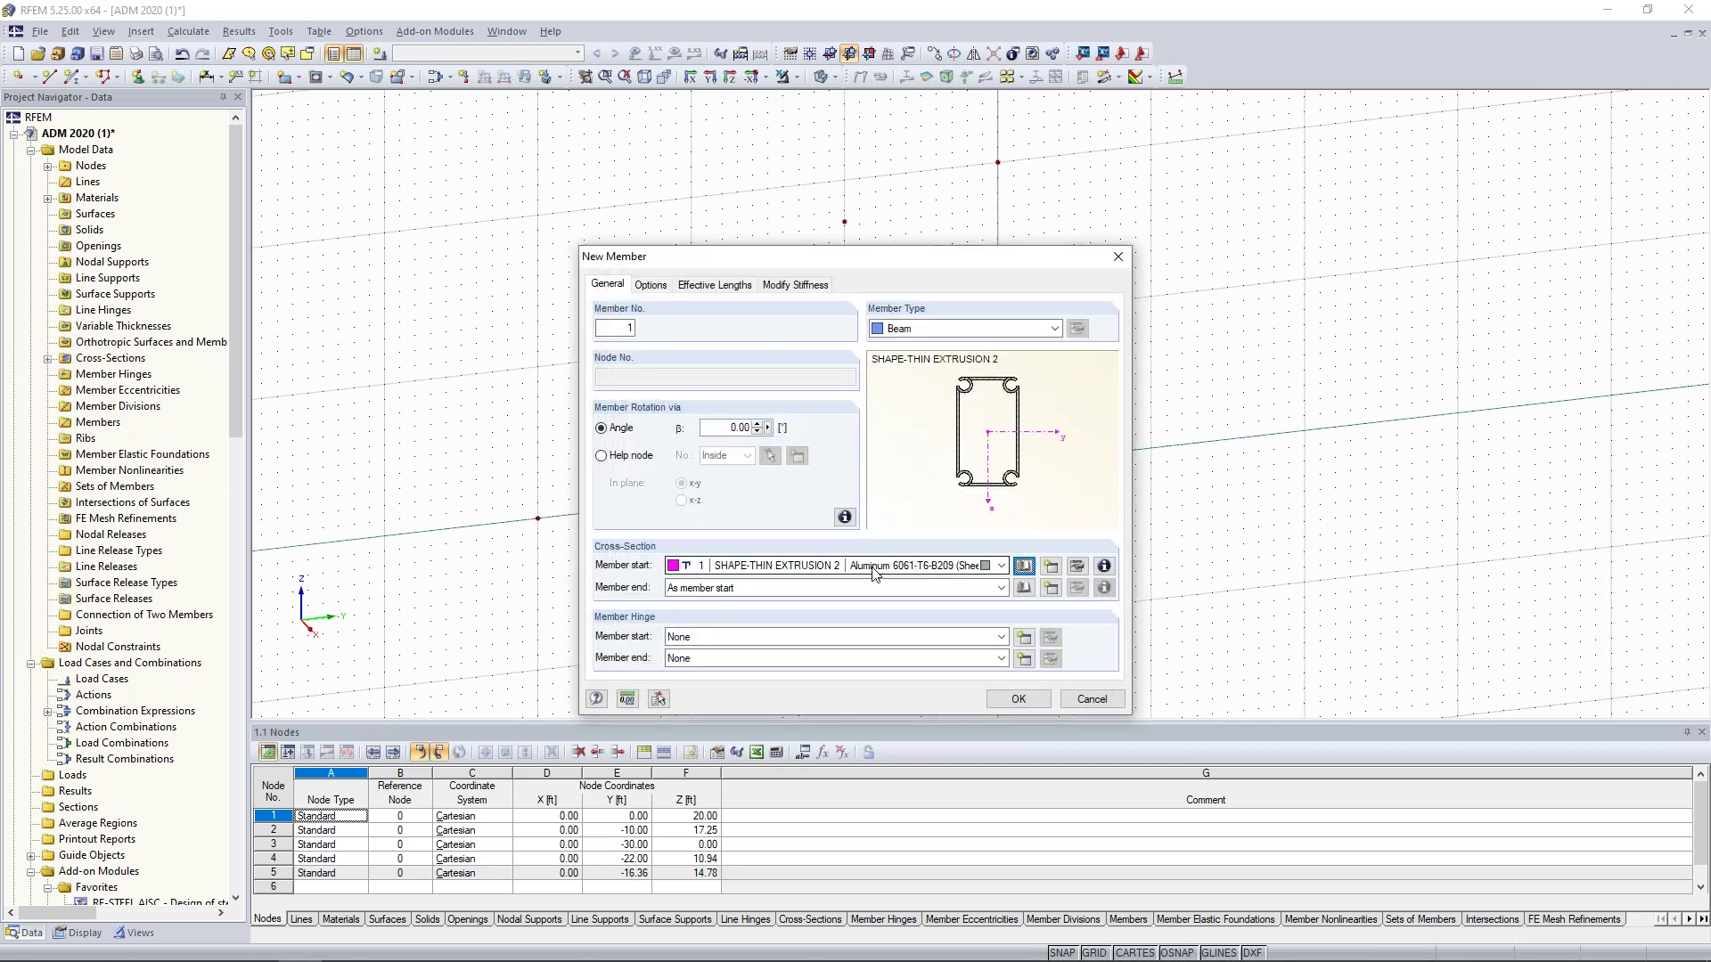
- Search the material library for 6061 and assign Aluminum 6061-T6-B209 (Sheet and Plate), Note 1 under ADM 2020 to the cross-section
left_click(1077, 567)
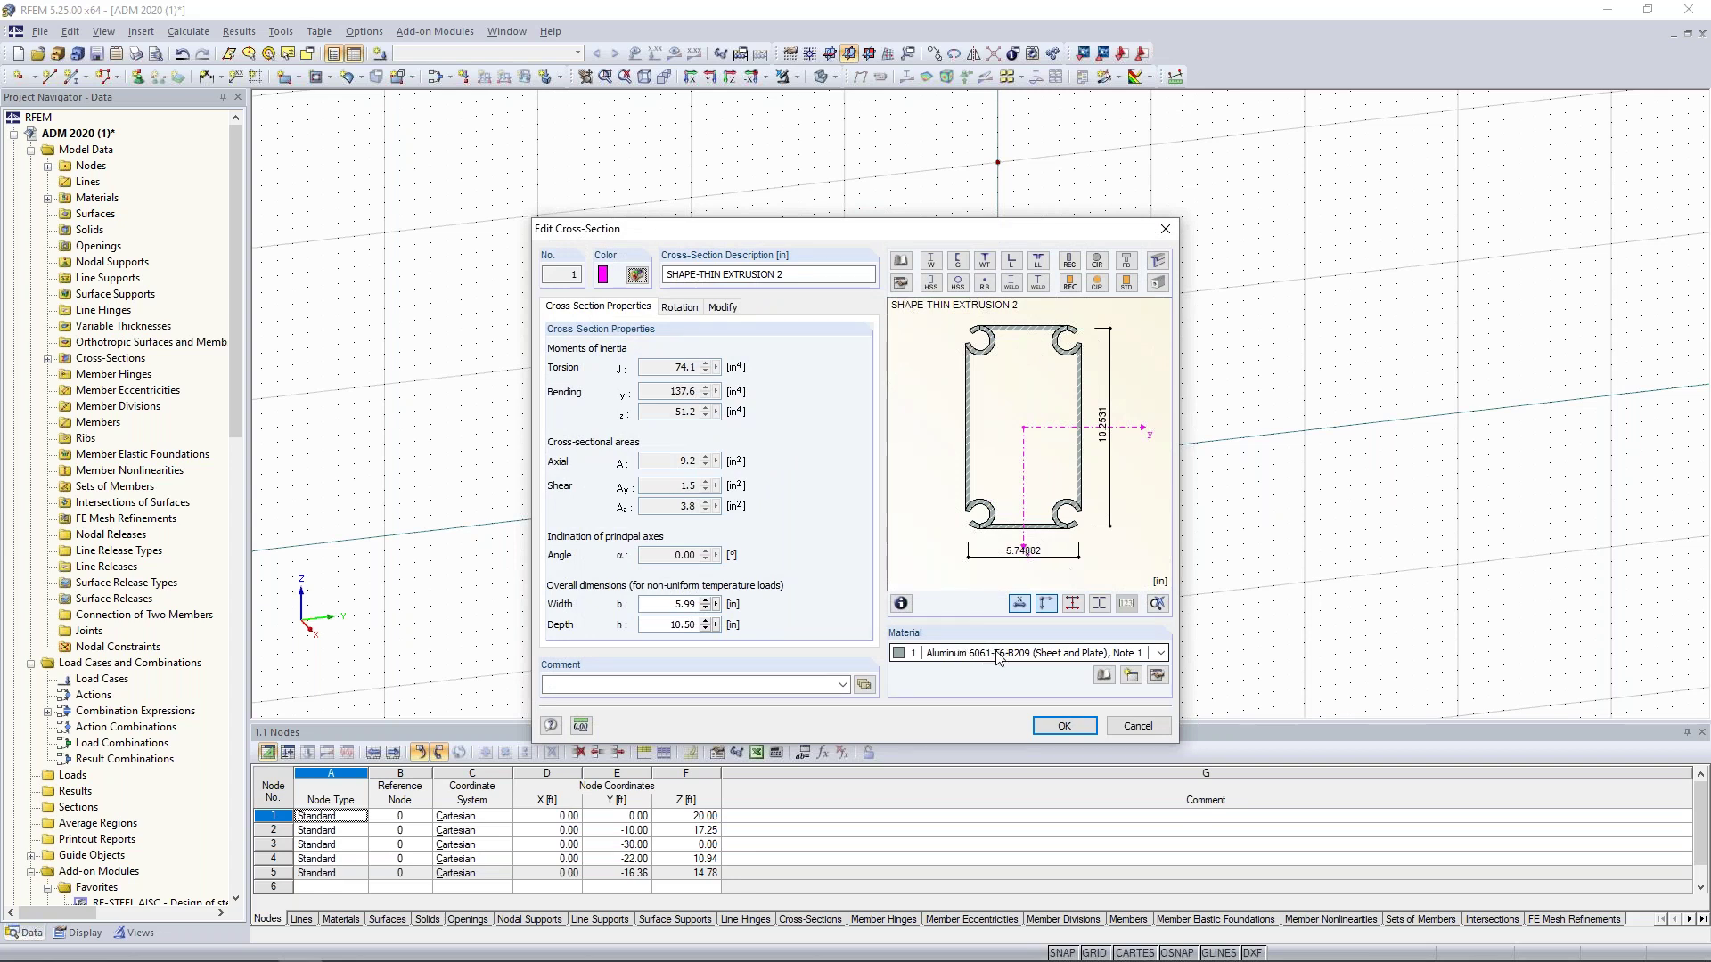
left_click(1104, 677)
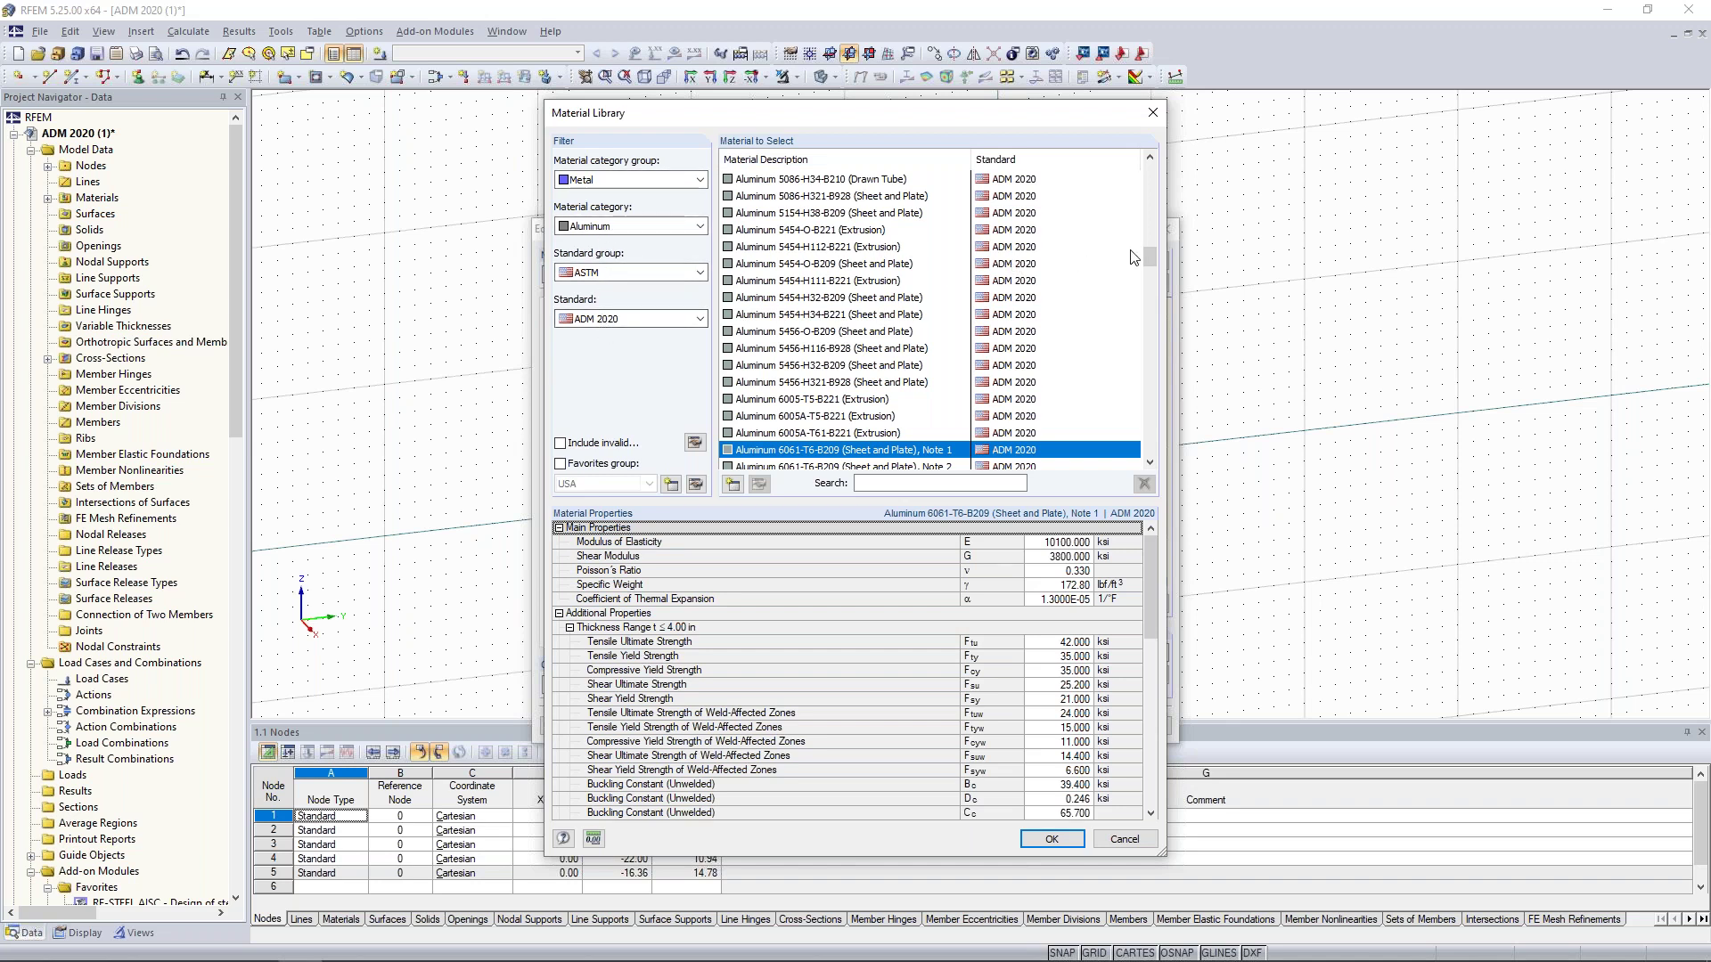
left_click_drag(1151, 259, 1145, 406)
left_click(870, 486)
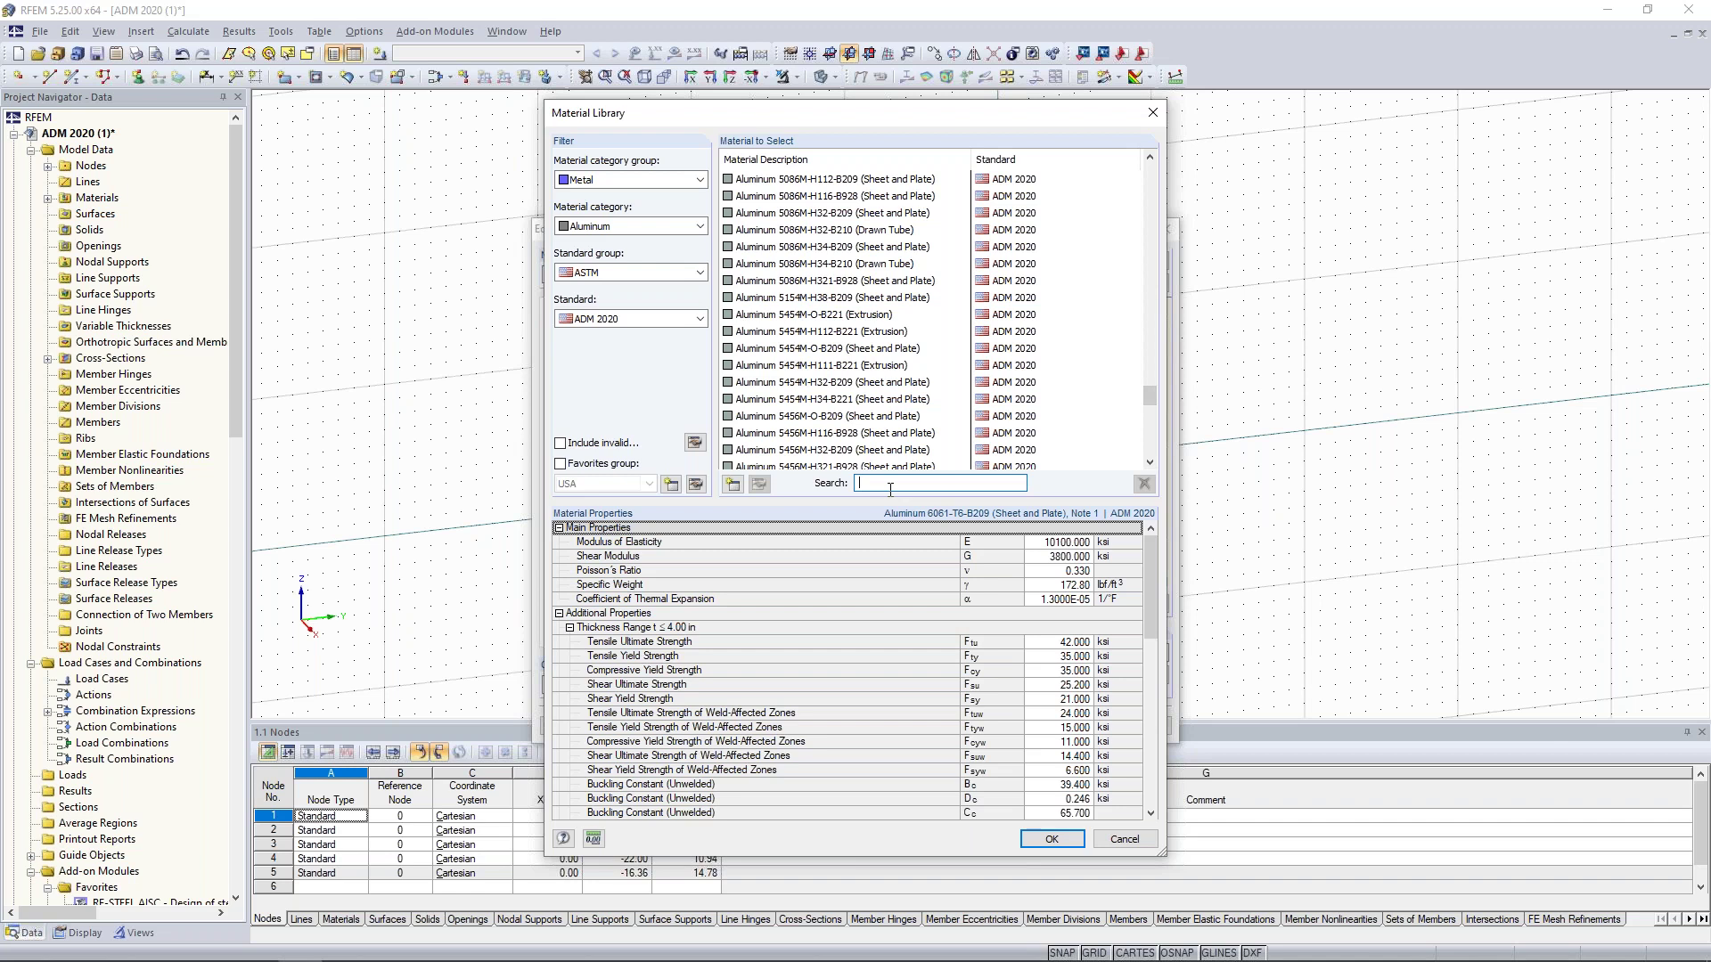
type("6061")
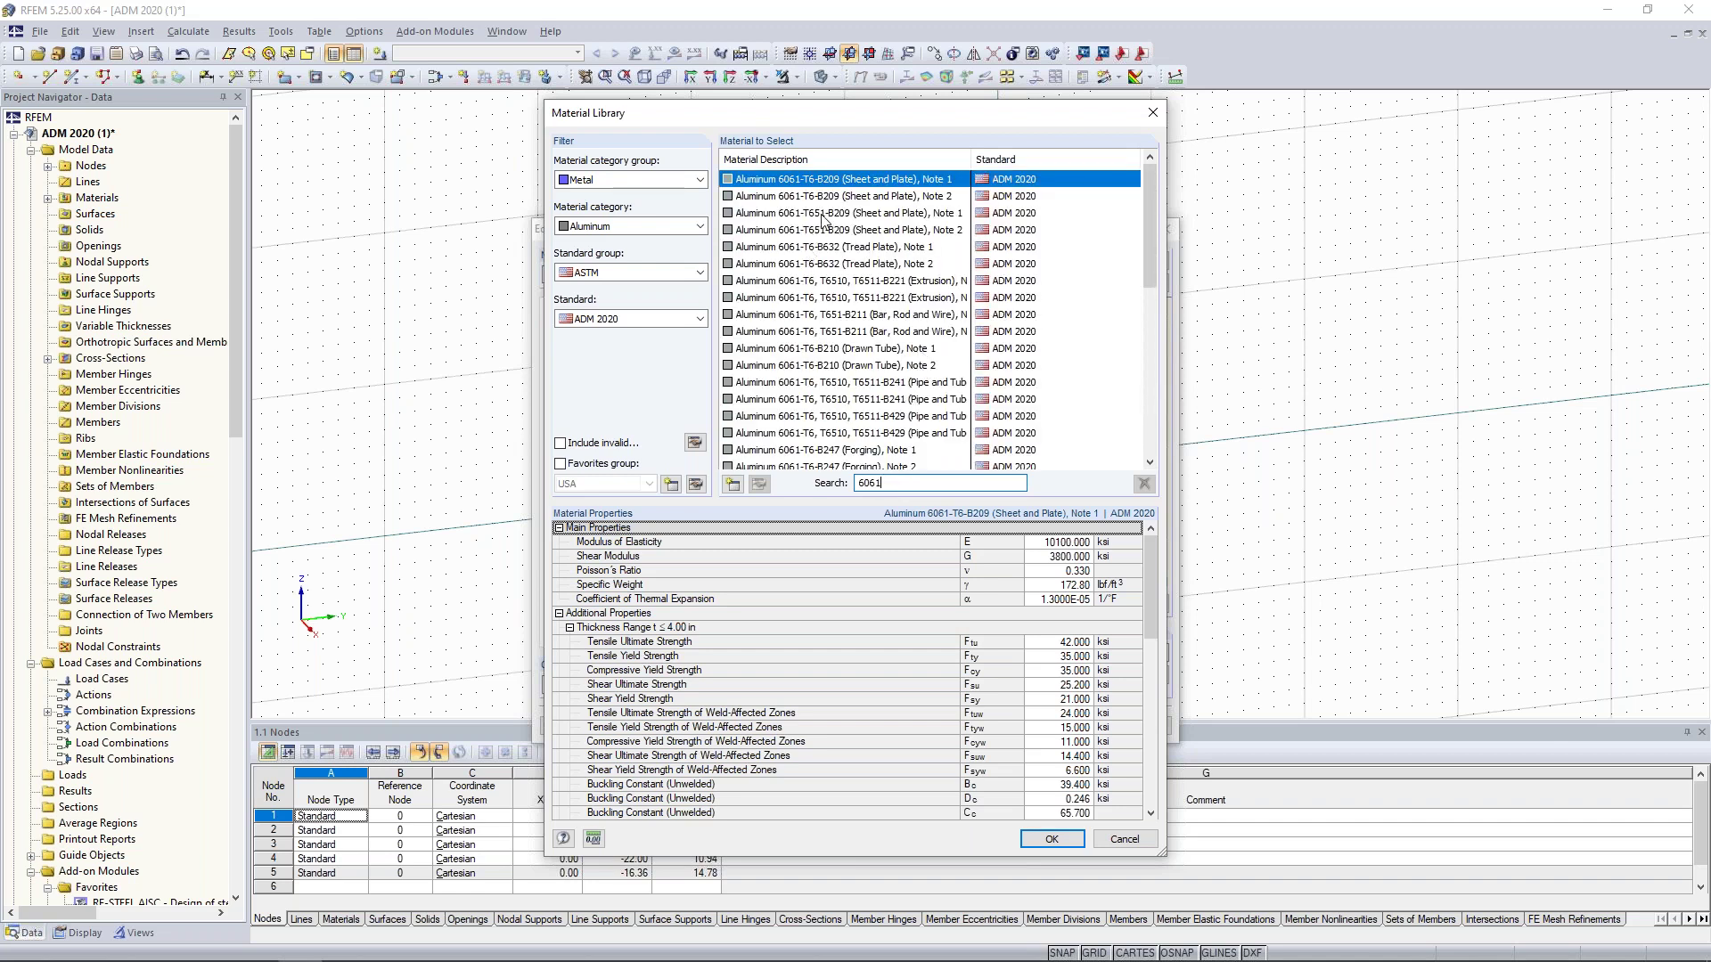
scroll(1009, 656, "down", 4)
left_click_drag(1149, 664, 1147, 547)
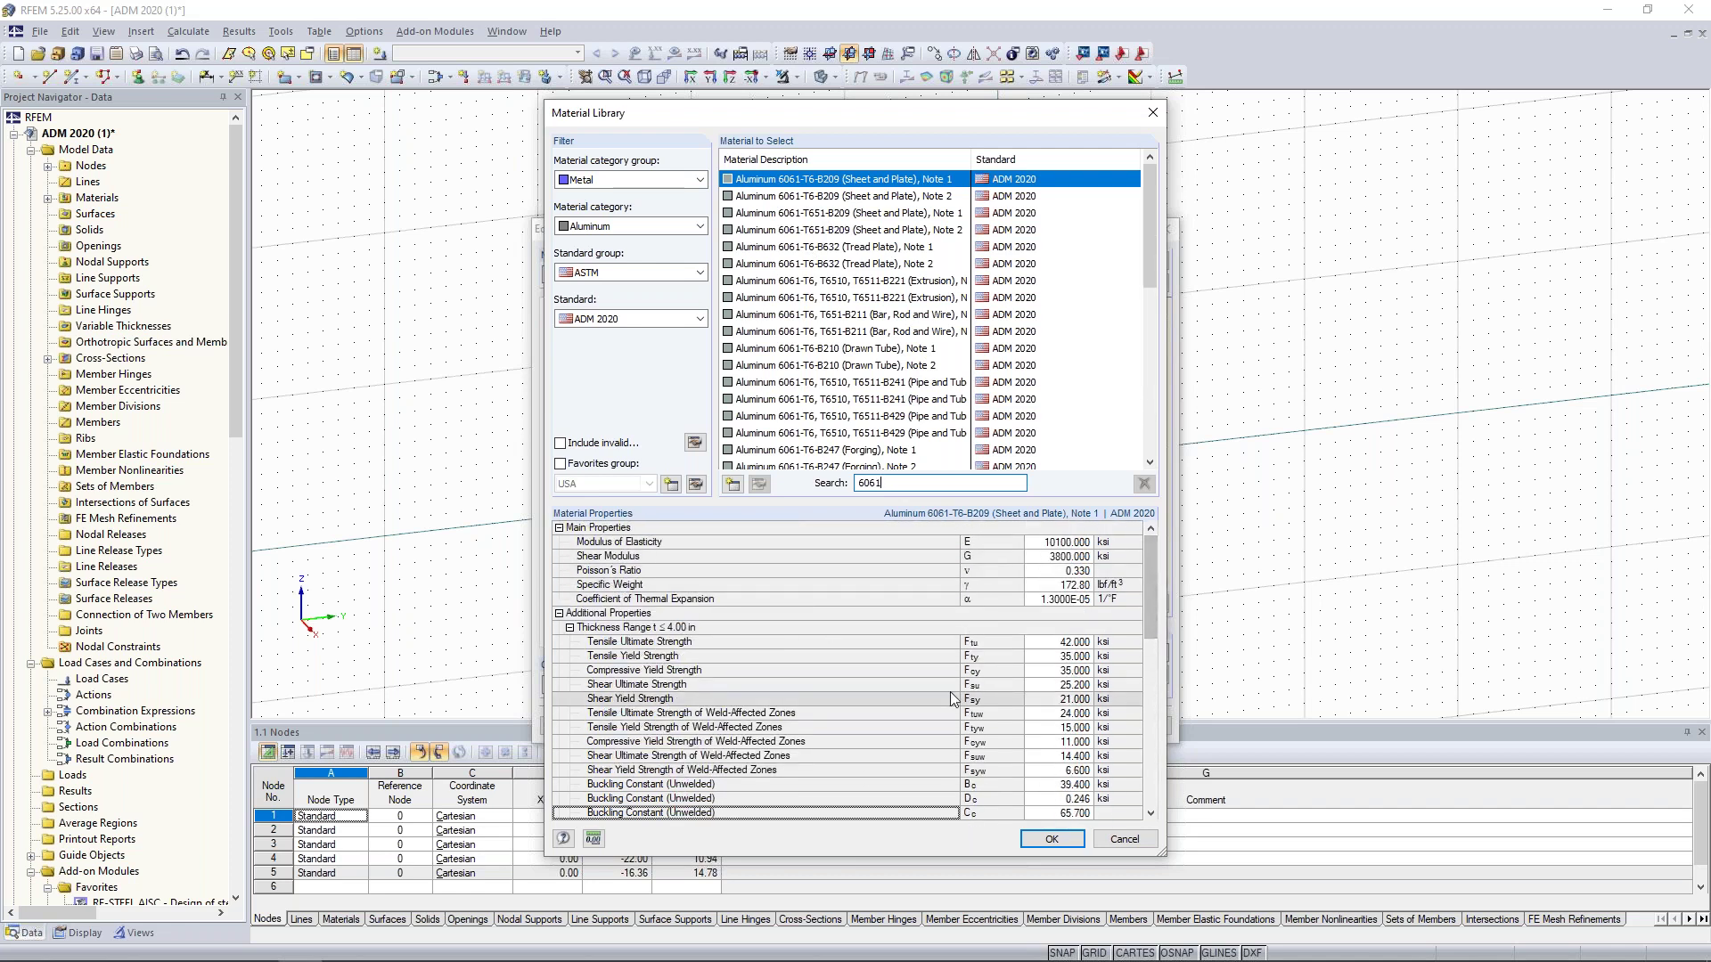
left_click(1051, 839)
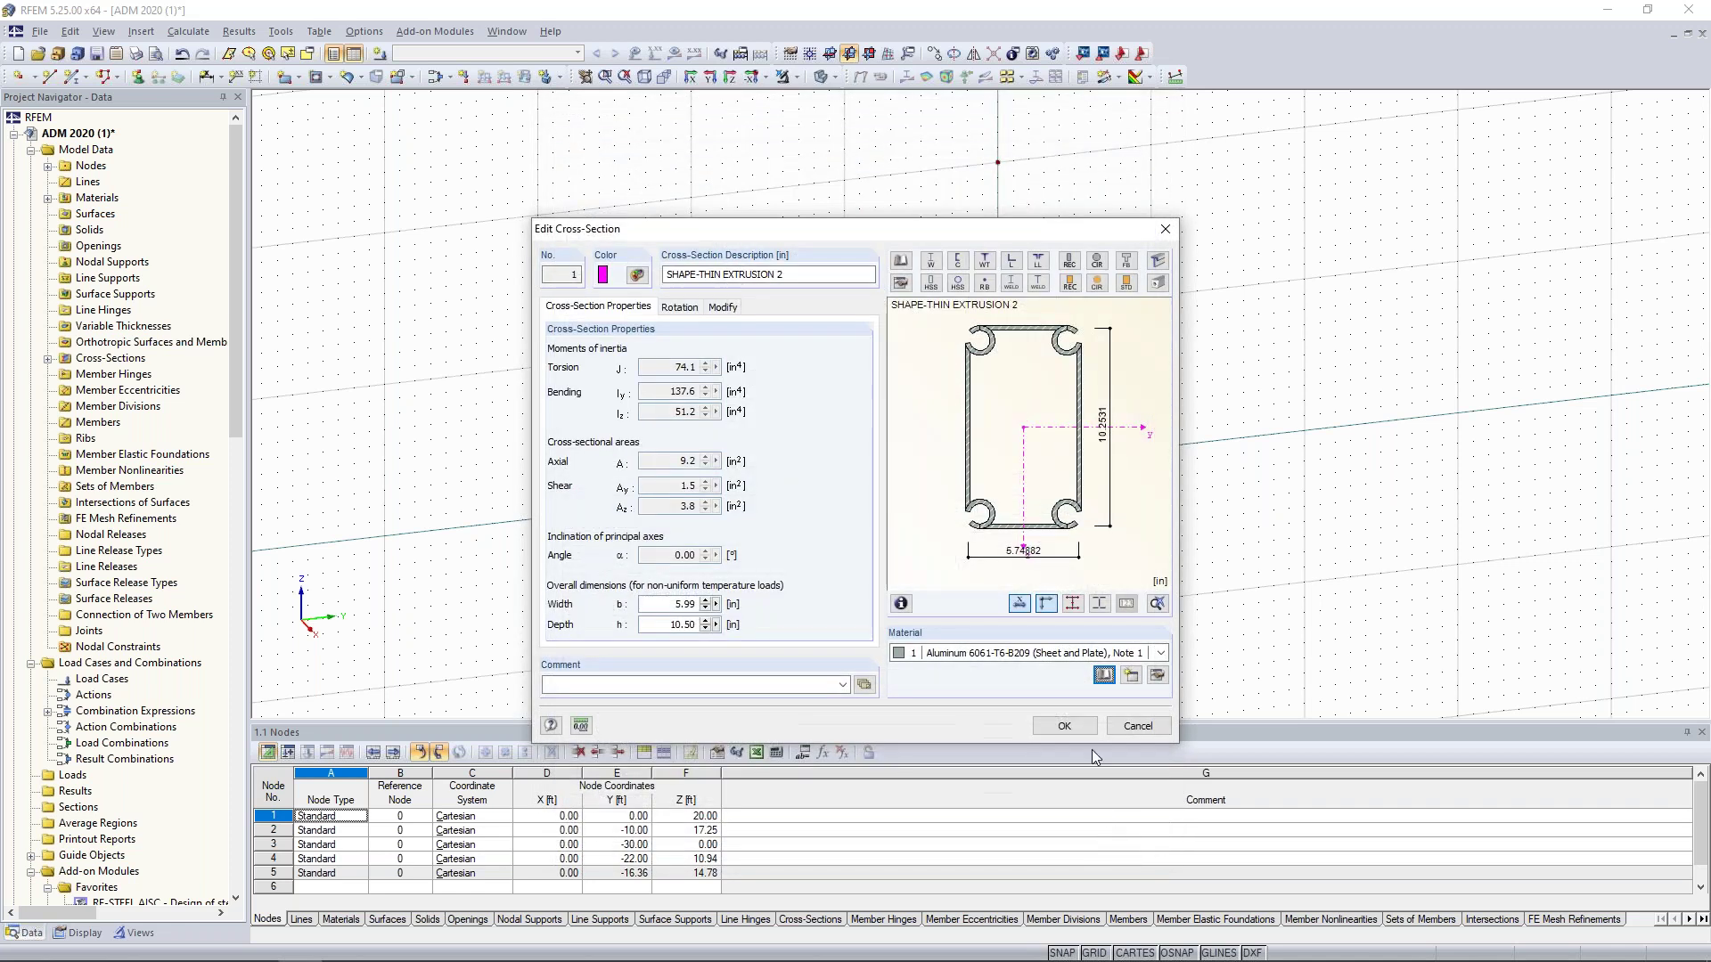
left_click(1063, 726)
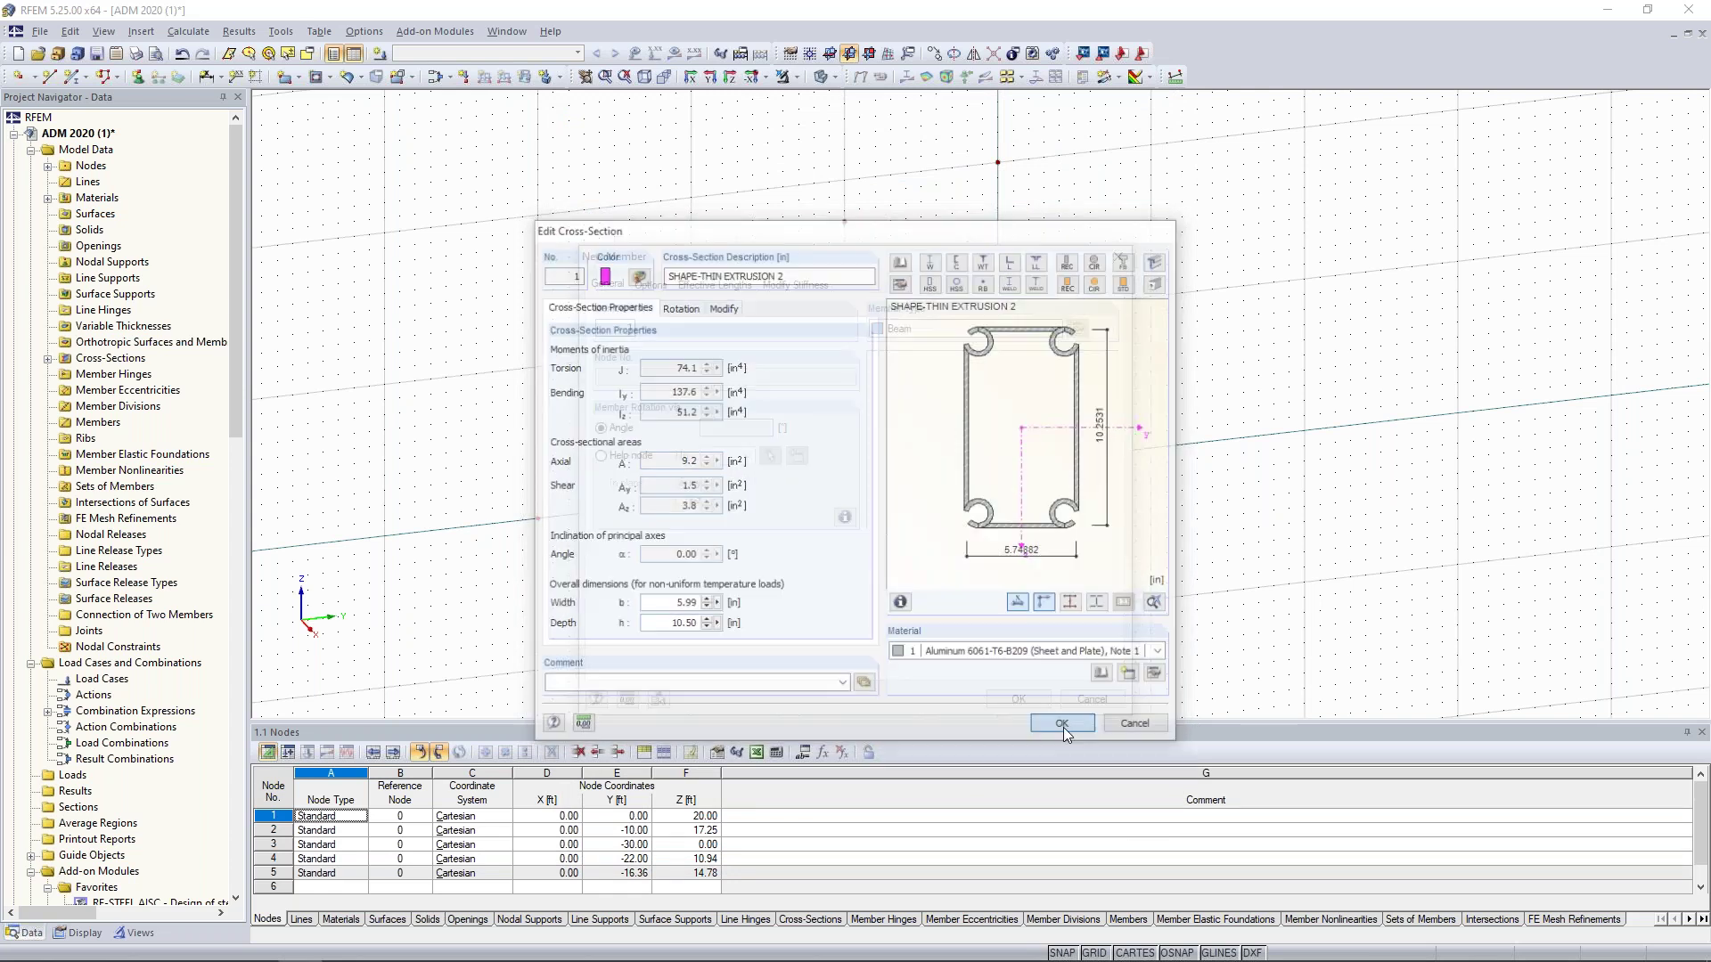
- Draw five consecutive beam members through the six arch nodes, from the base node at Y -30 ft to the crown node at Z 20 ft
left_click(1019, 699)
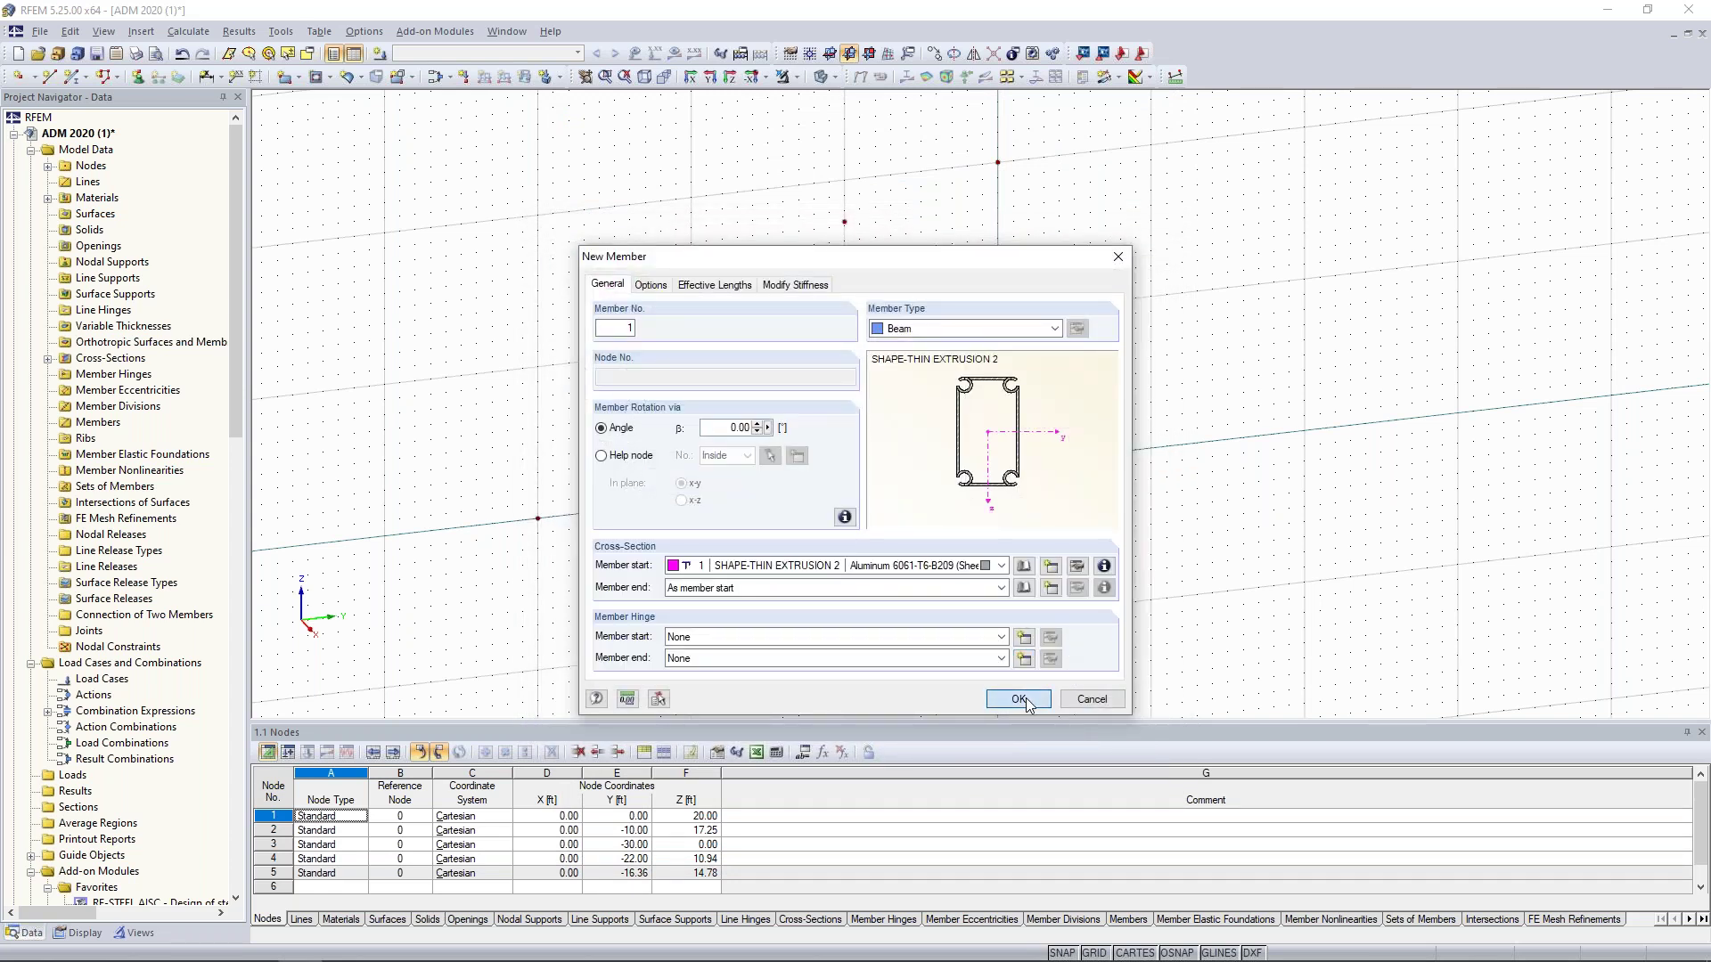
scroll(553, 531, "up", 1)
middle_click_drag(553, 531, 764, 586)
left_click(764, 586)
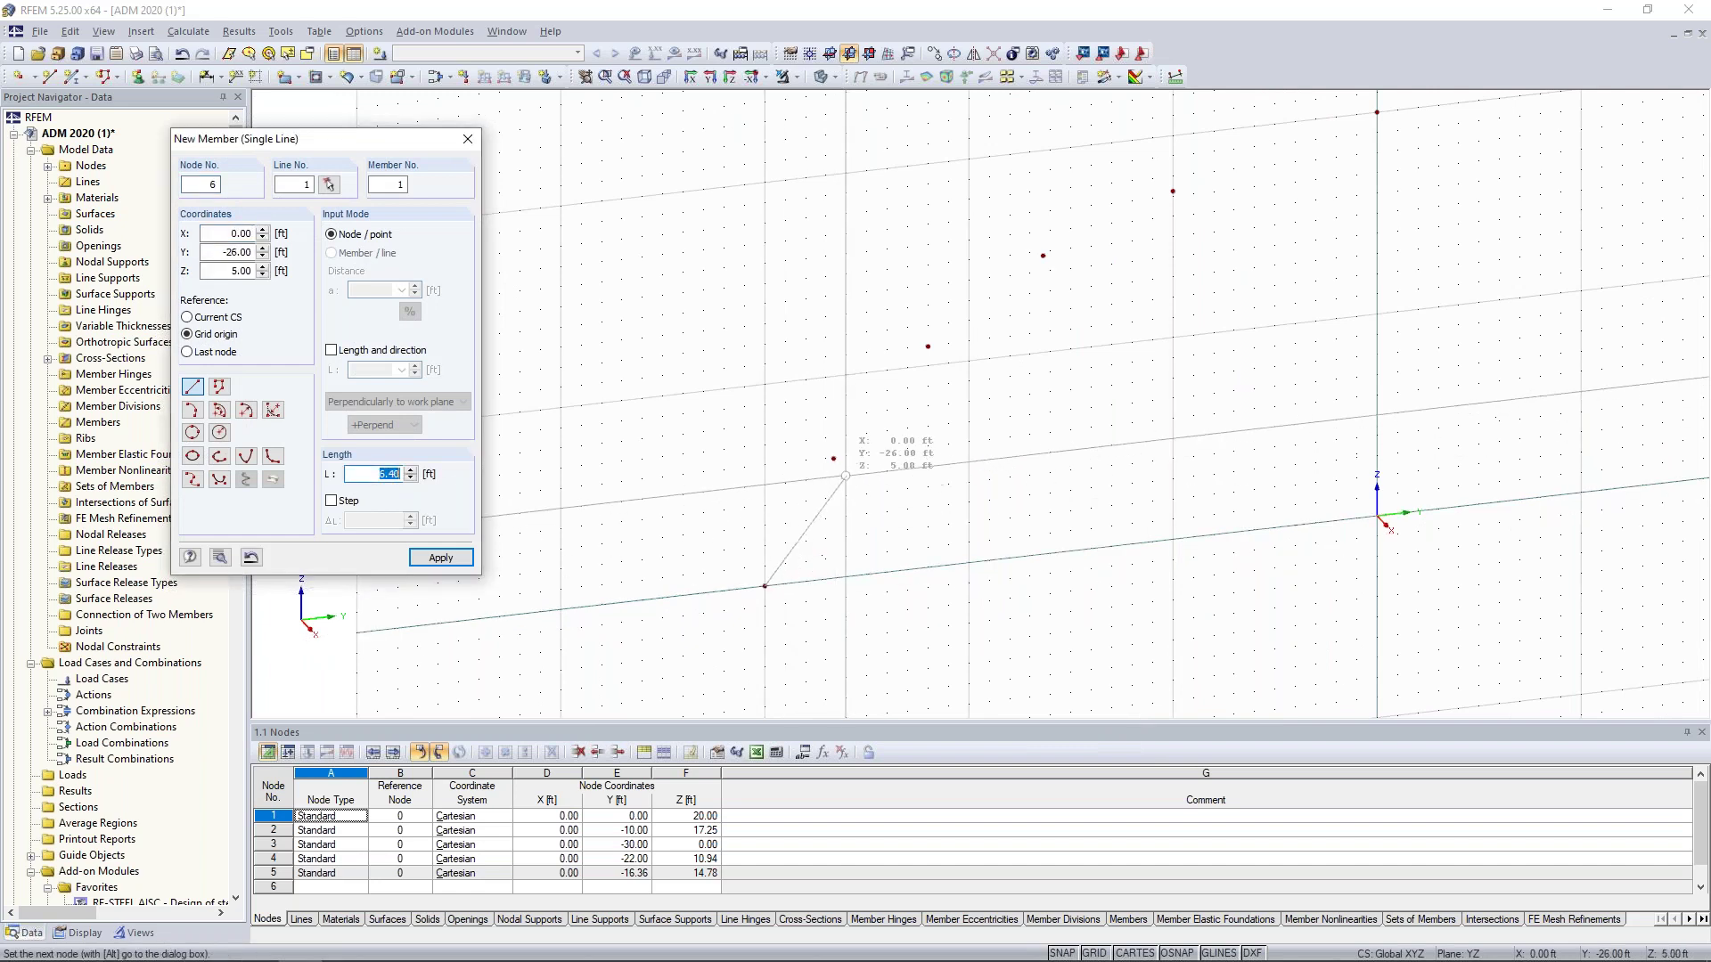
left_click(833, 459)
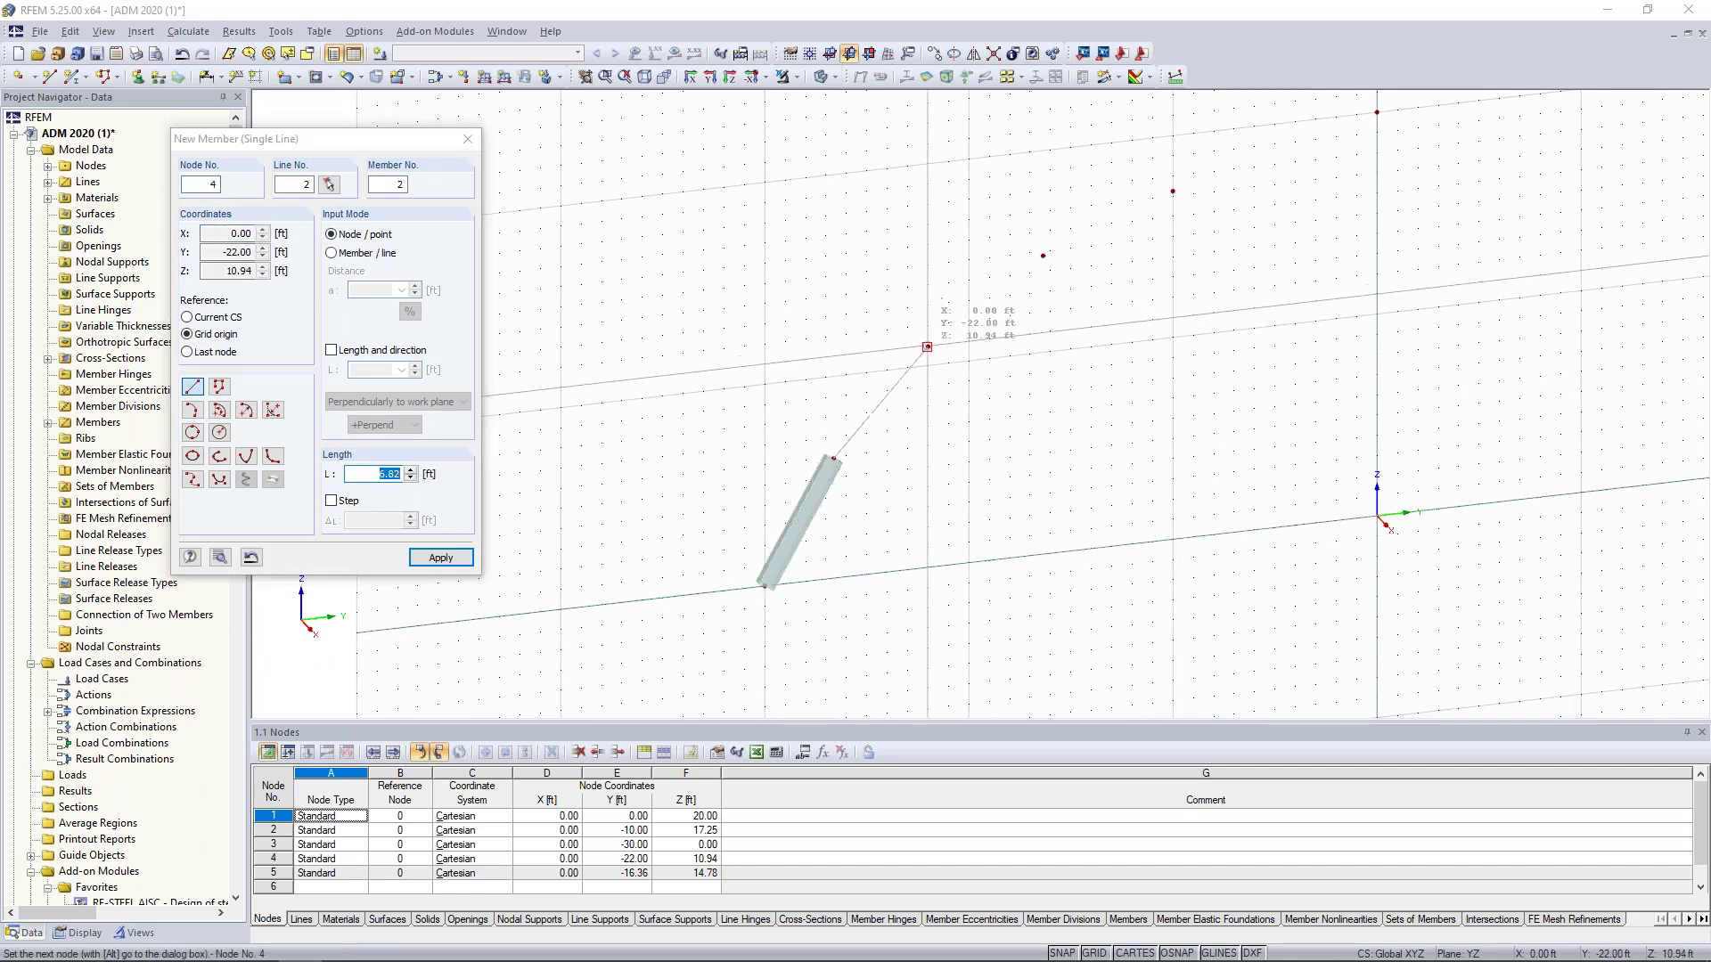
left_click(928, 347)
left_click(1042, 254)
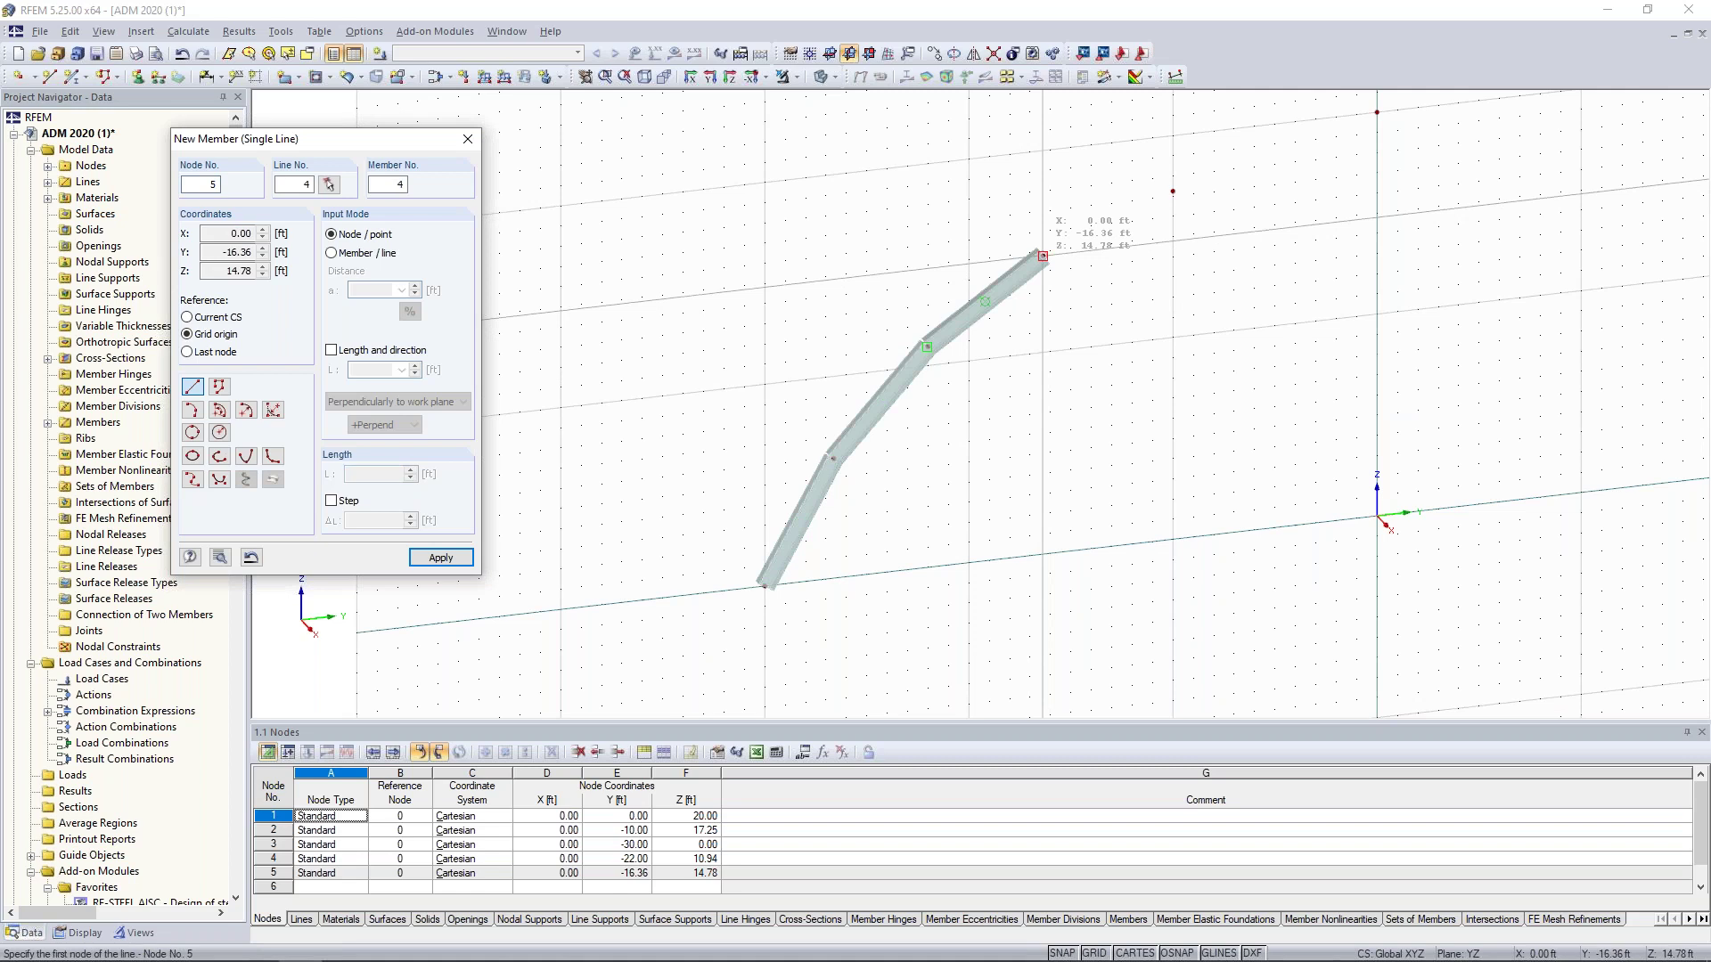
left_click(1172, 192)
middle_click_drag(1376, 112, 1156, 345)
left_click(1272, 193)
key("Escape")
- Examine the rendered extrusion profile at the crown end of the uppermost member and the overall half-arch shape
scroll(1185, 348, "up", 5)
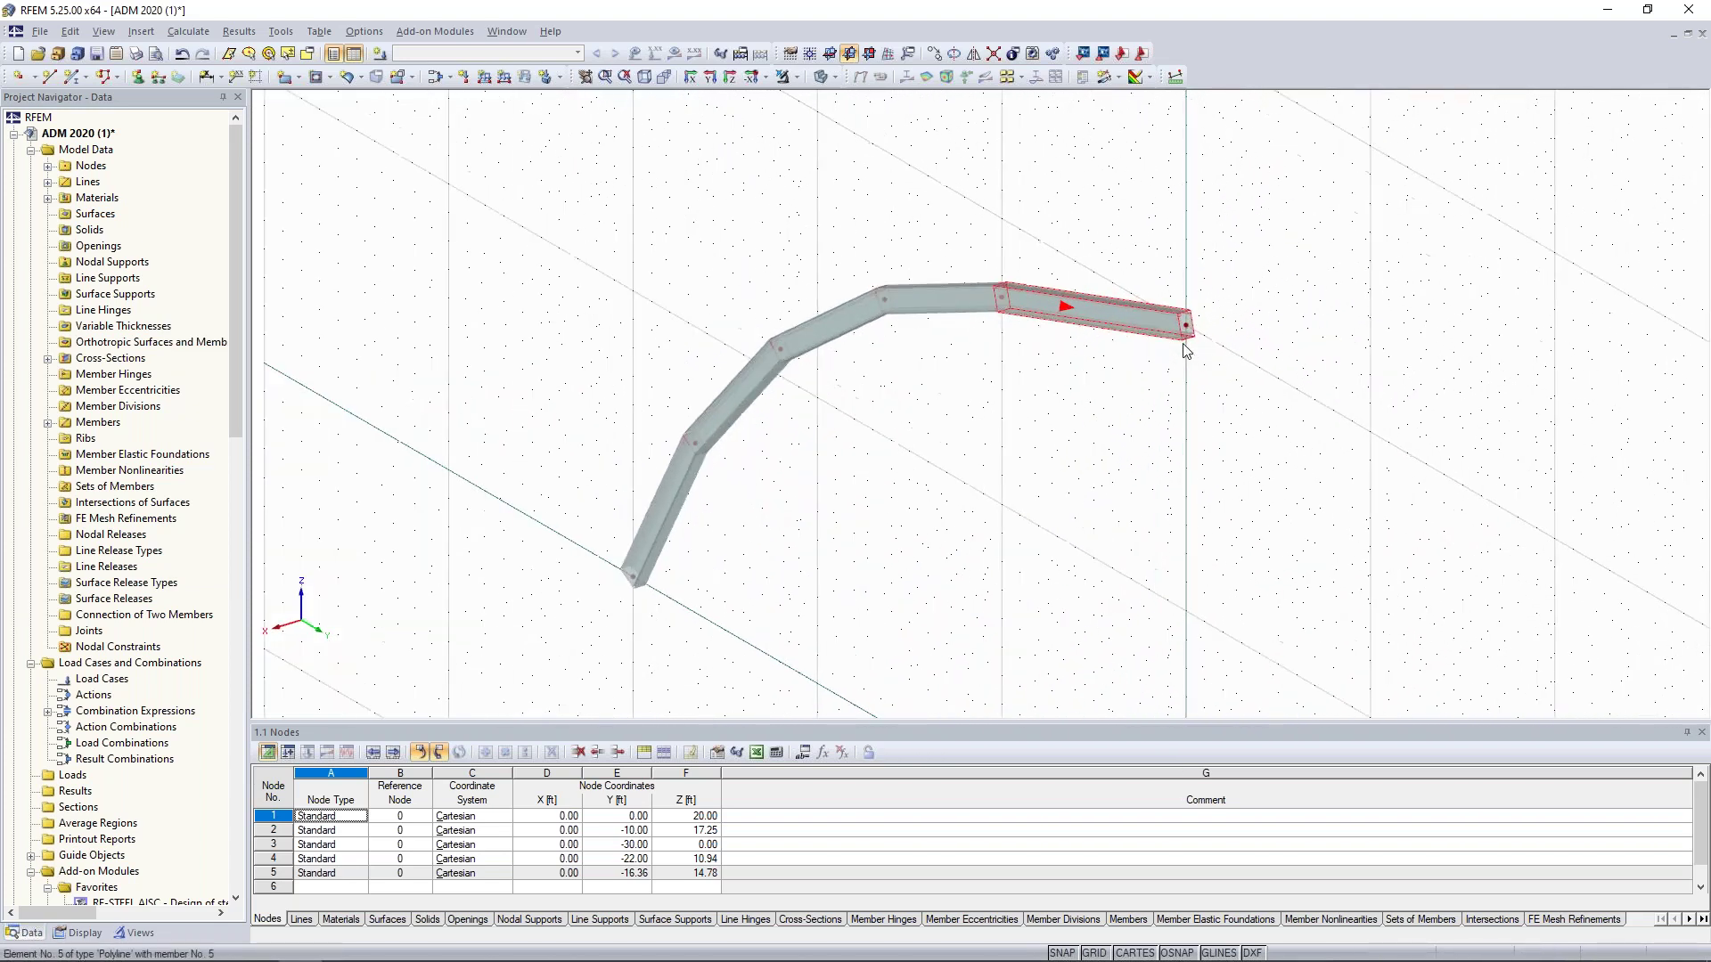
scroll(1189, 326, "up", 6)
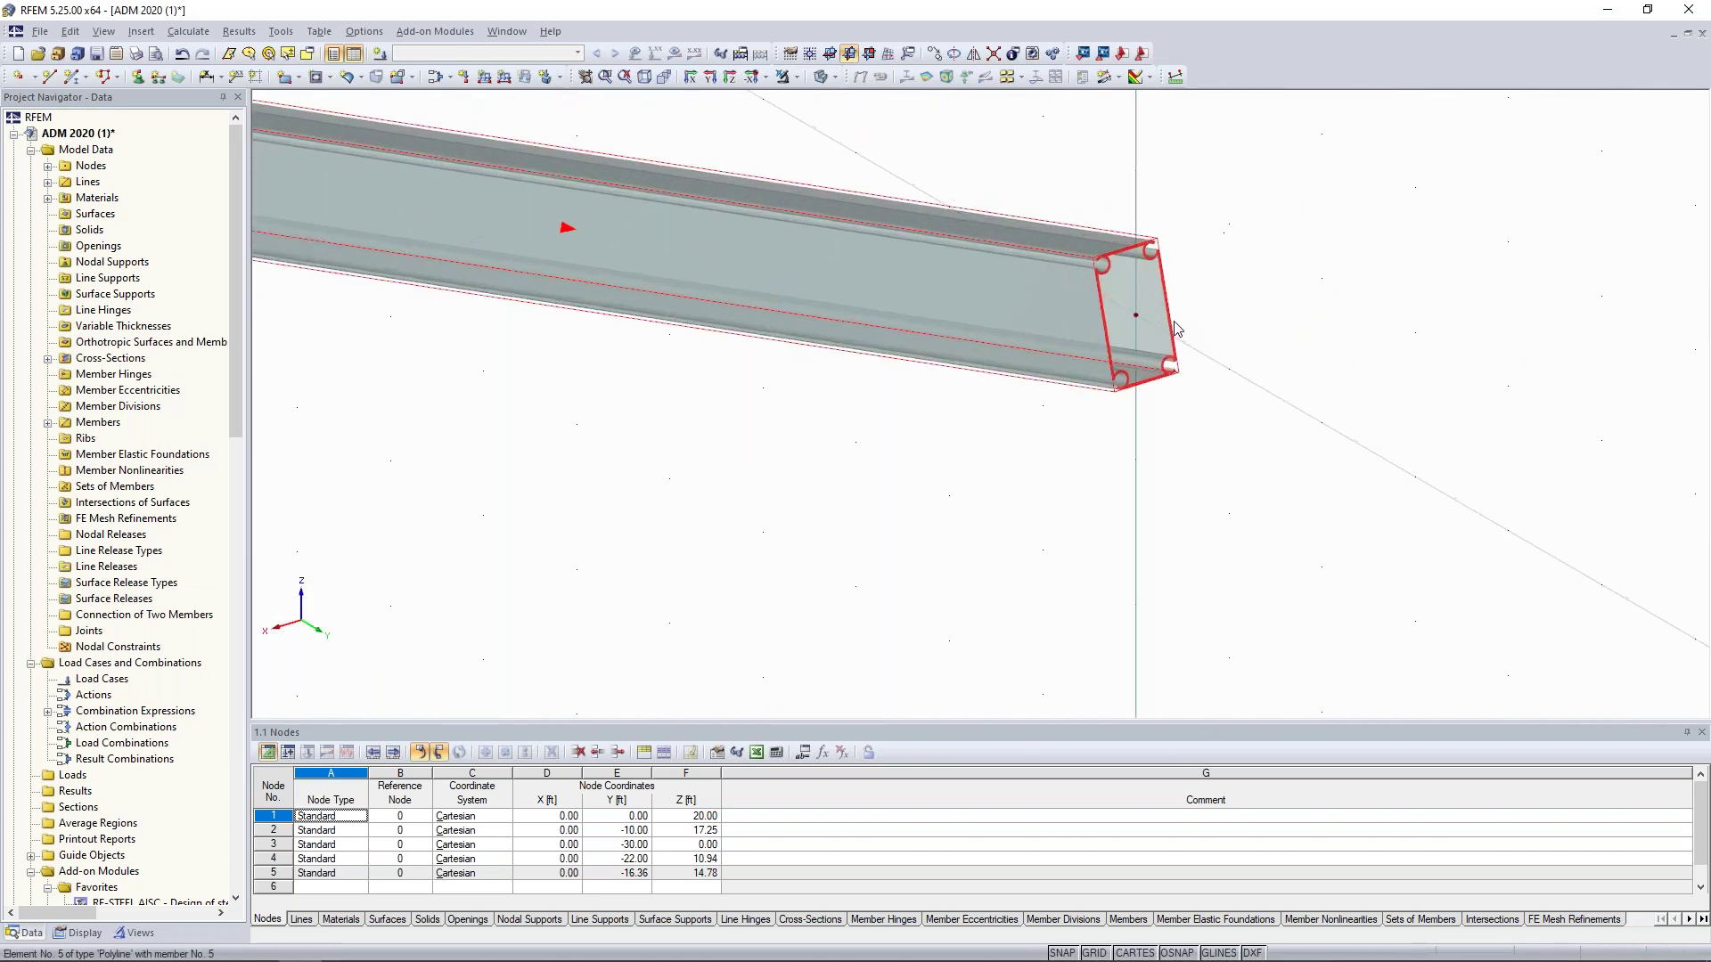
middle_click_drag(1177, 390, 949, 456)
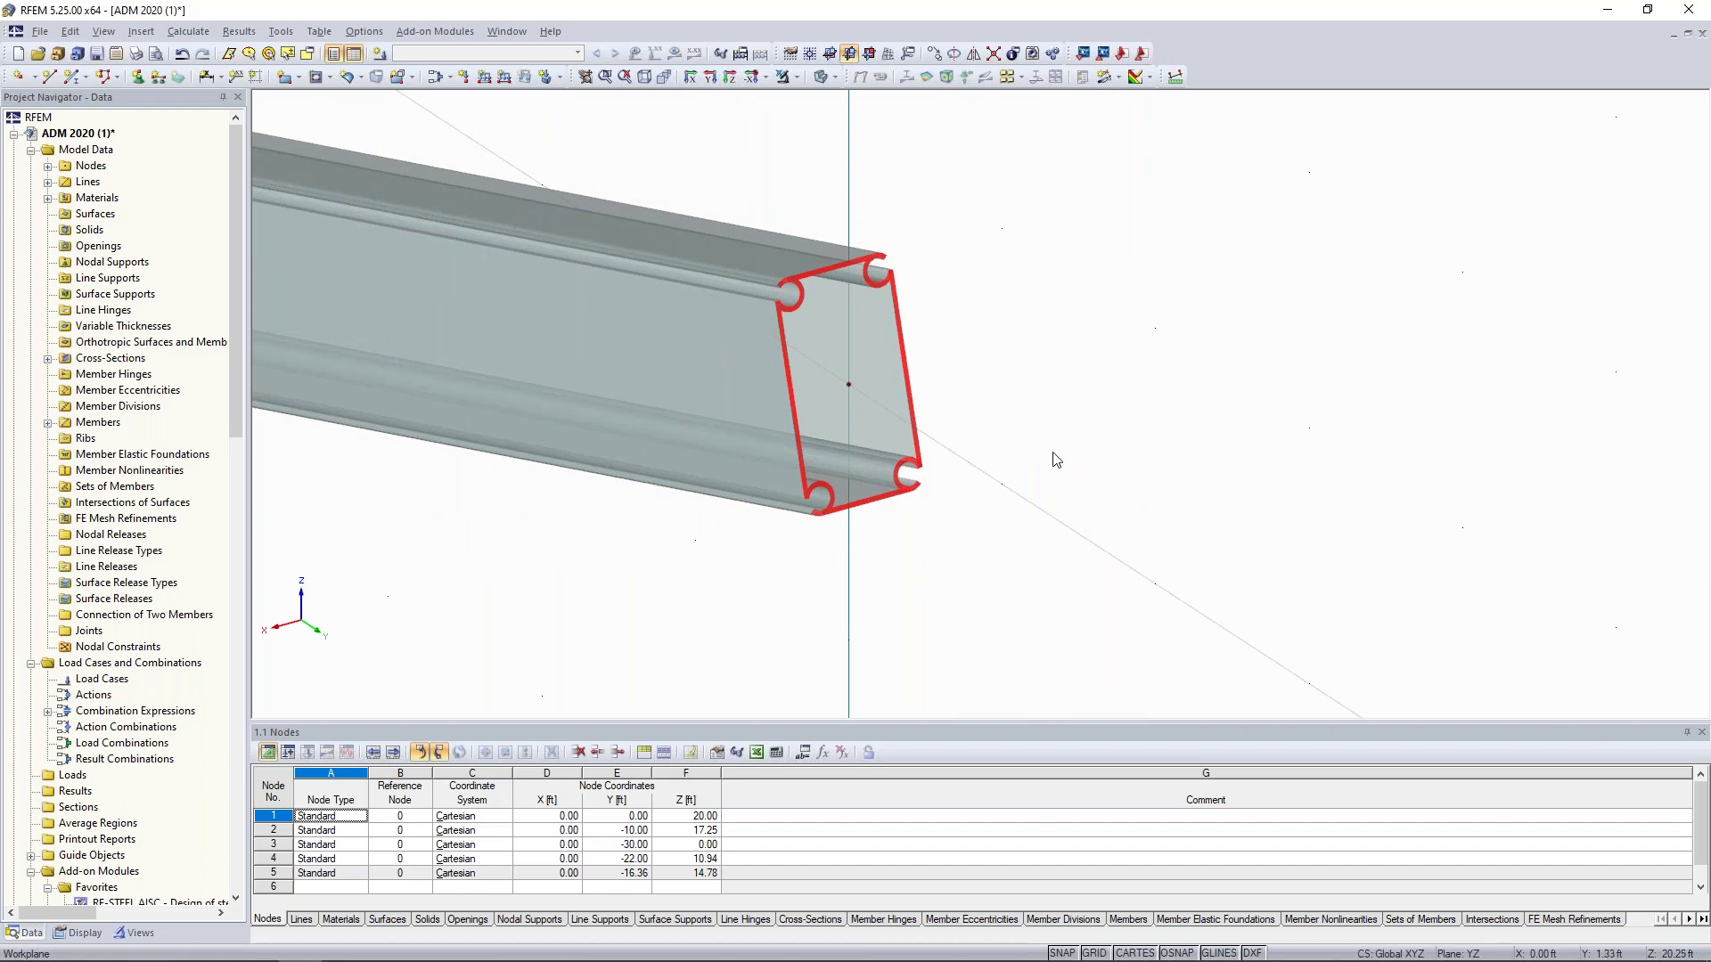
scroll(1033, 469, "down", 5)
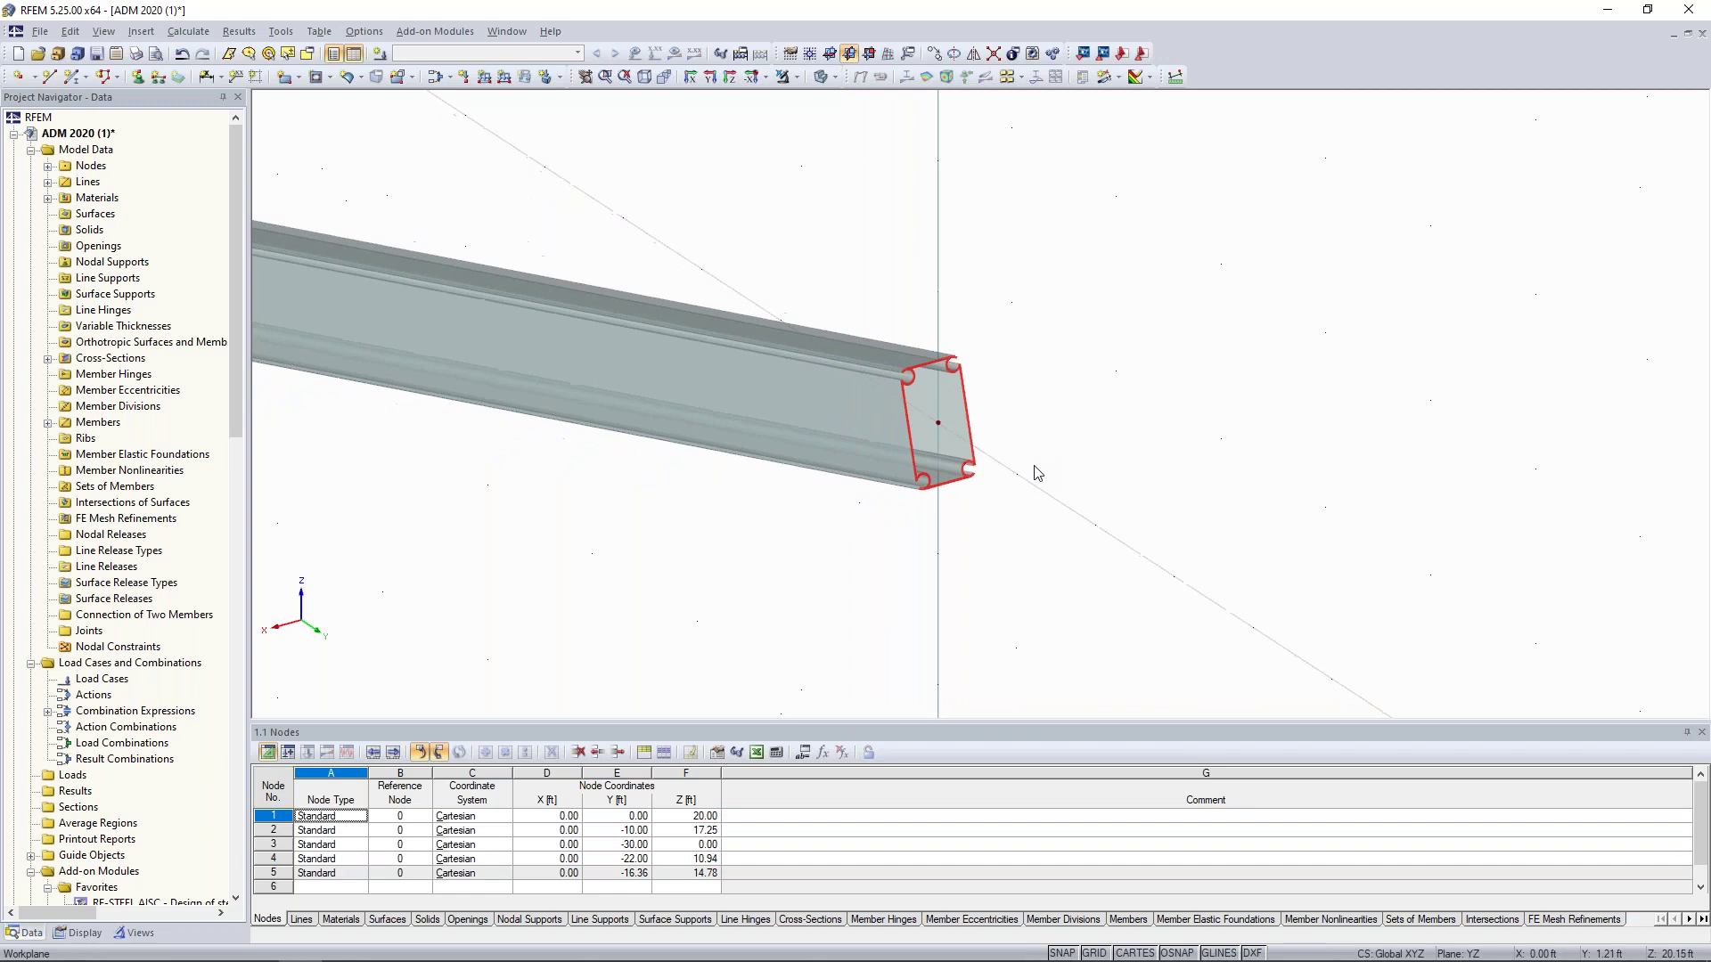
middle_click_drag(994, 564, 1202, 339, "ctrl")
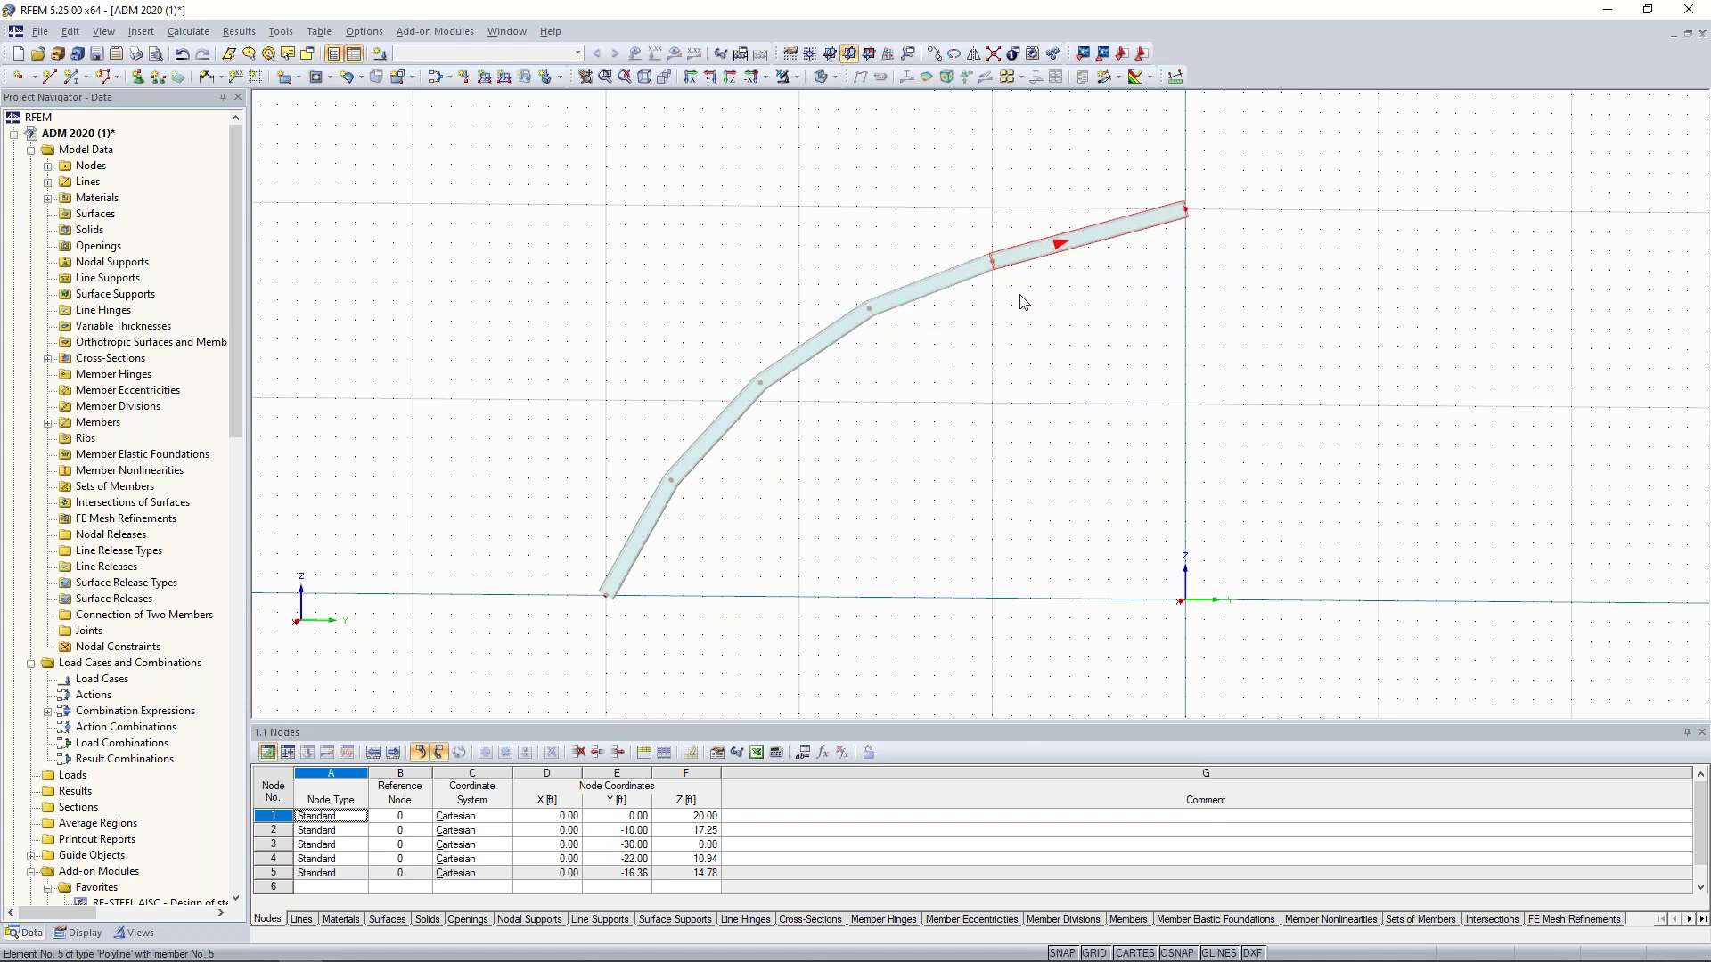
scroll(999, 408, "down", 2)
middle_click_drag(922, 537, 1032, 543, "ctrl")
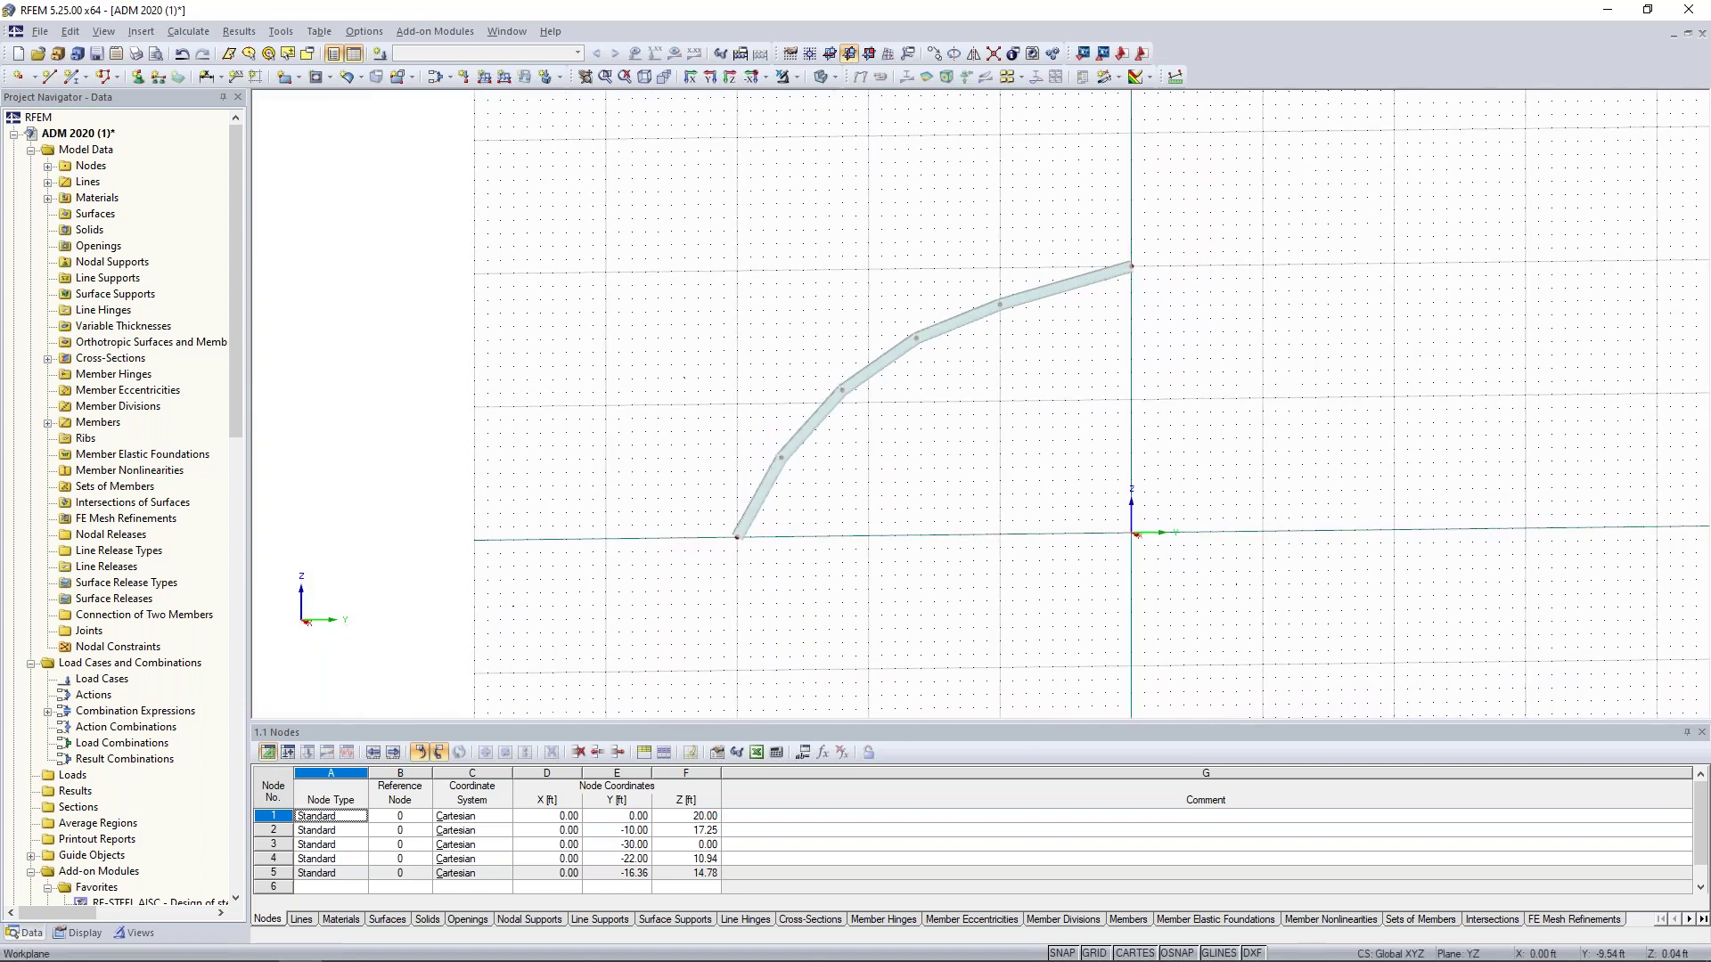
- Create a set of continuous members from all five arch members, numbers 1-5, with the description Continuous Members 1
left_click_drag(1185, 573, 682, 196)
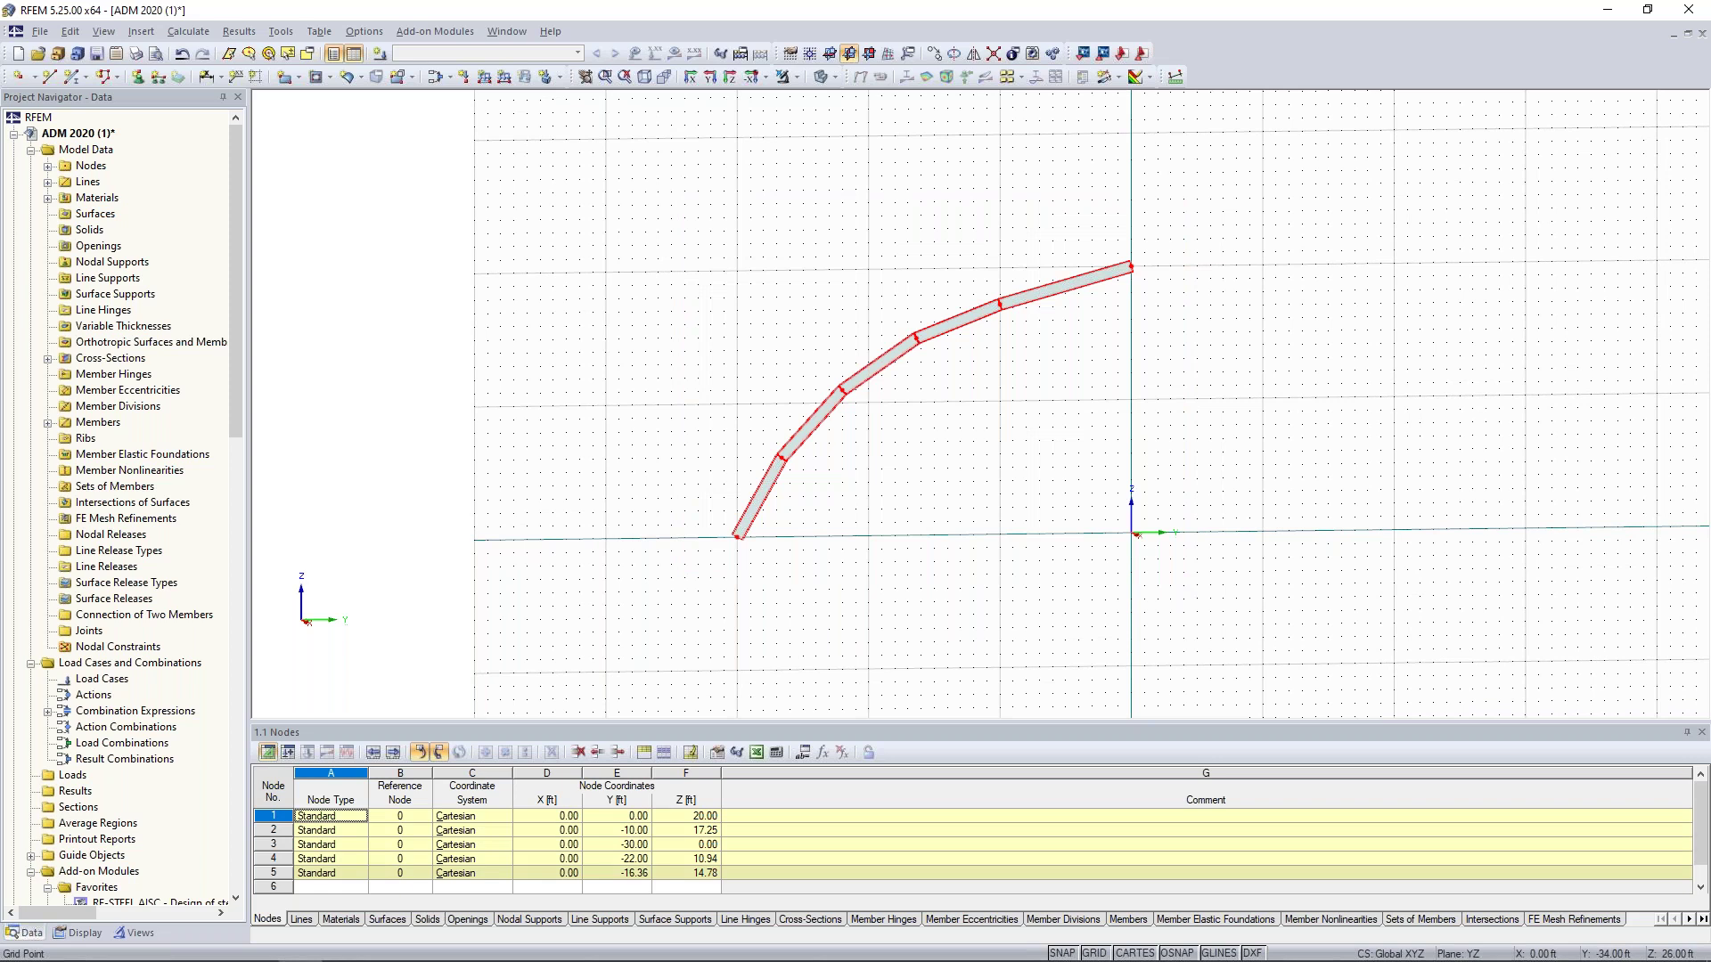
right_click(874, 376)
mouse_move(924, 405)
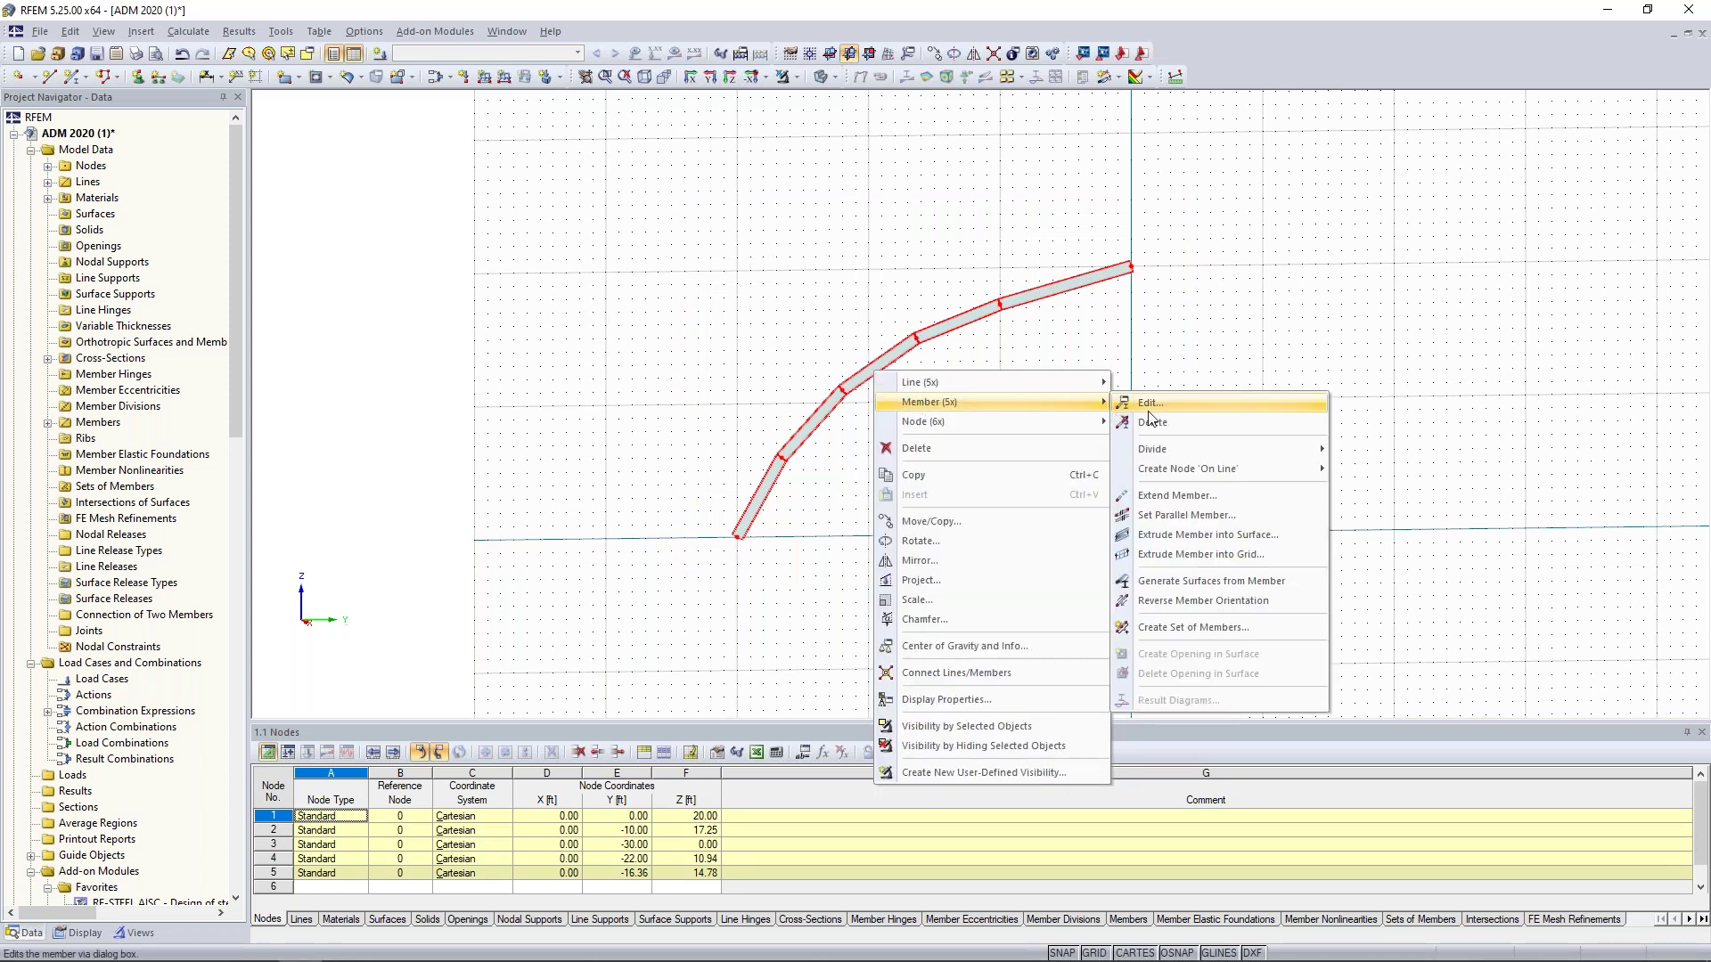
left_click(1172, 630)
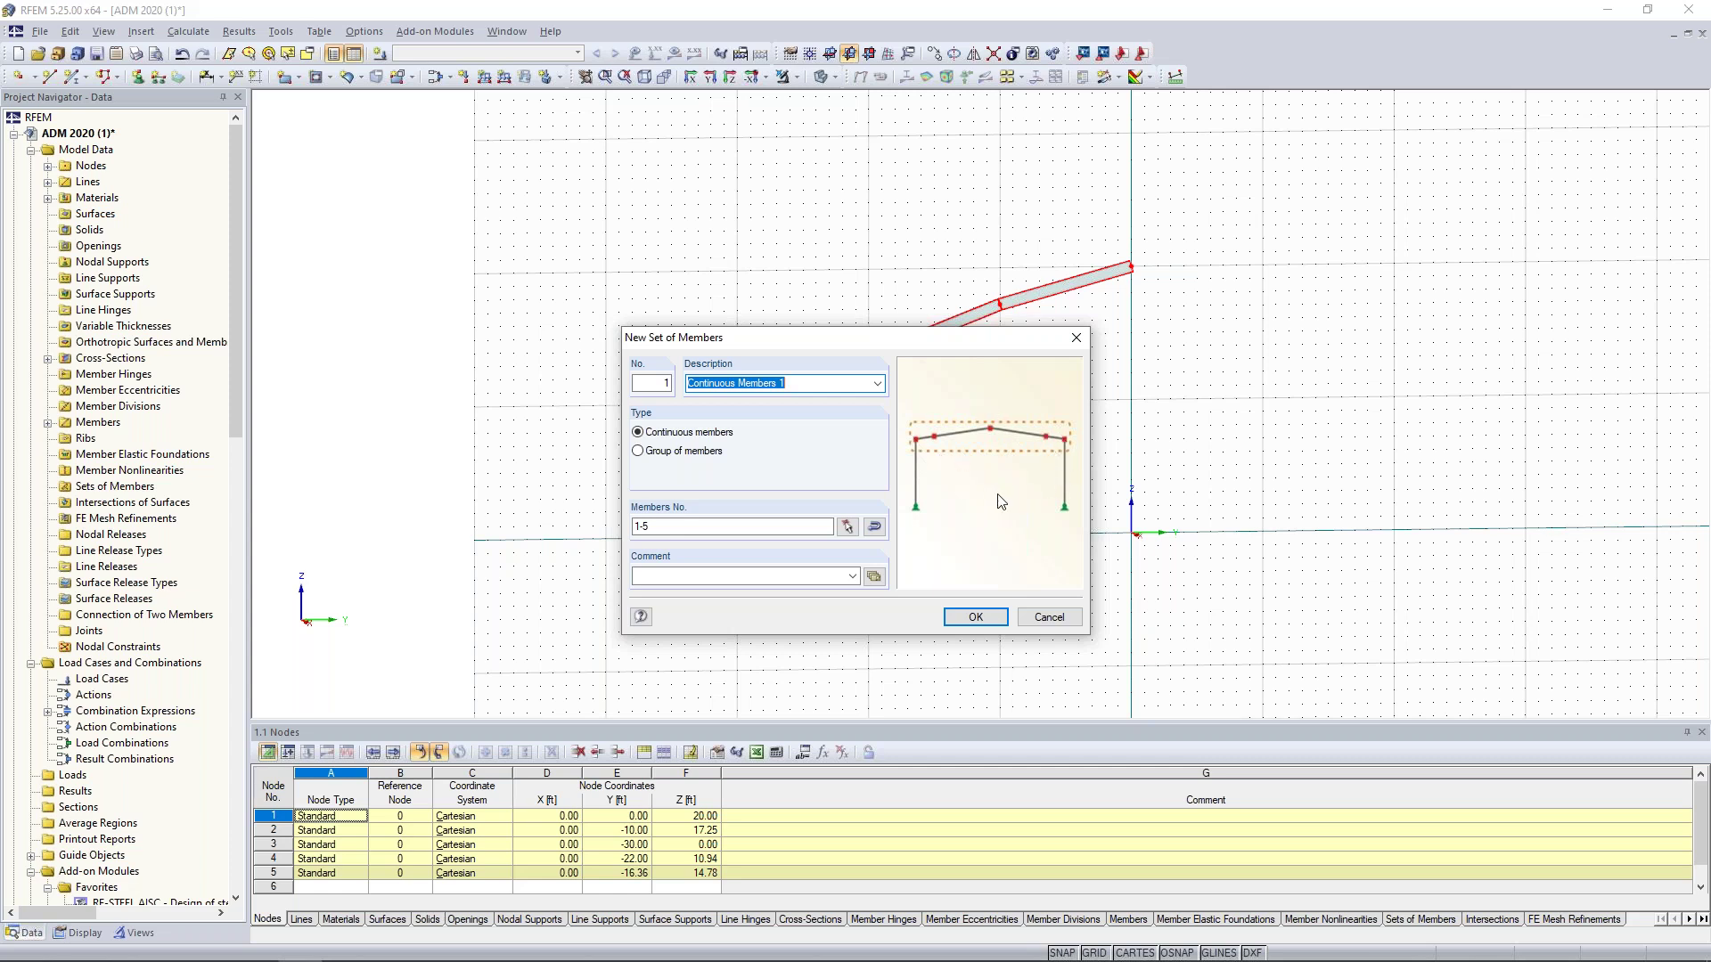
left_click(973, 615)
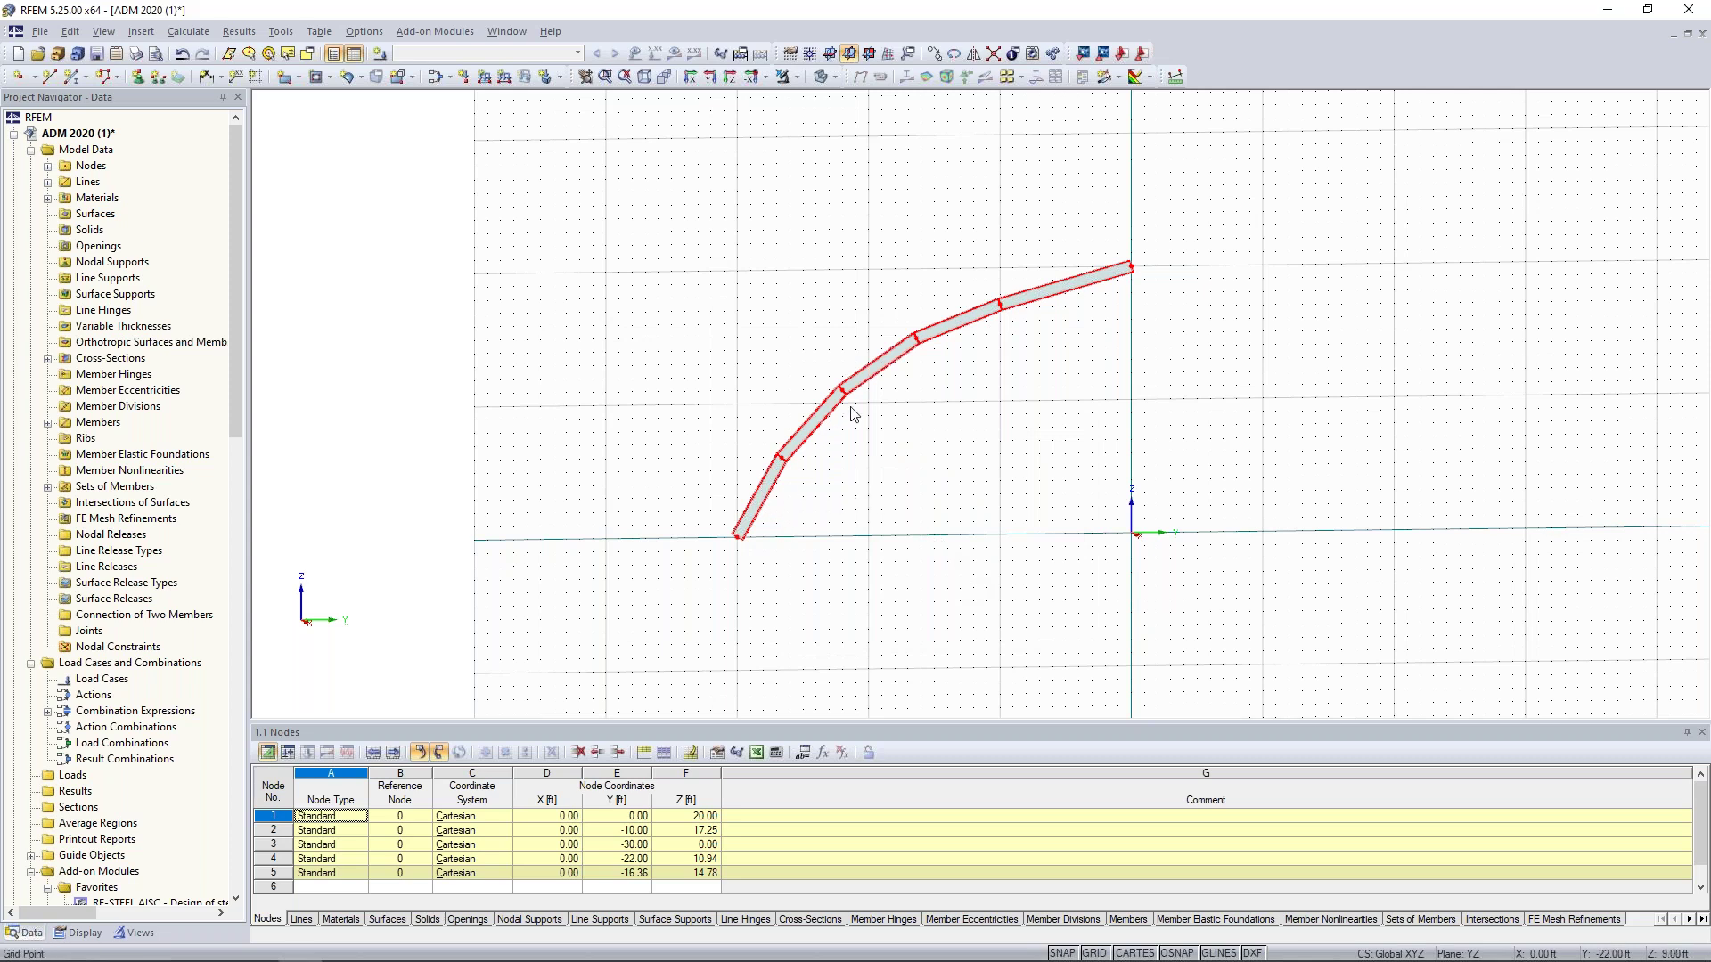
scroll(837, 466, "up", 2)
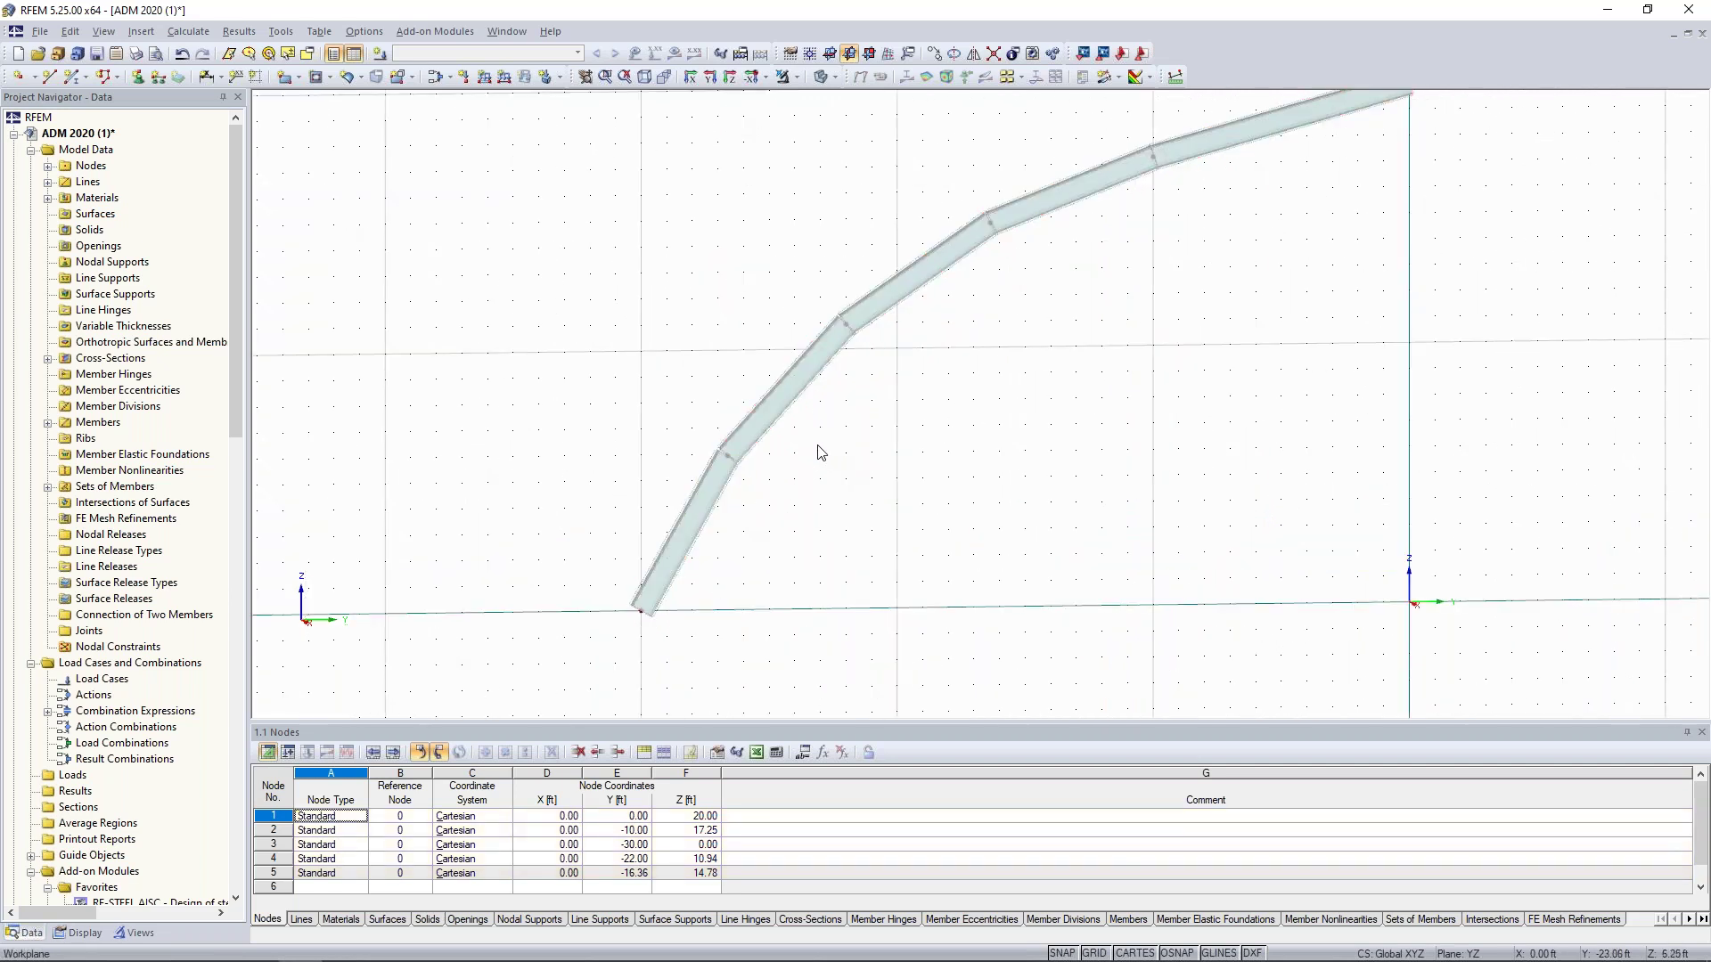
scroll(819, 453, "up", 2)
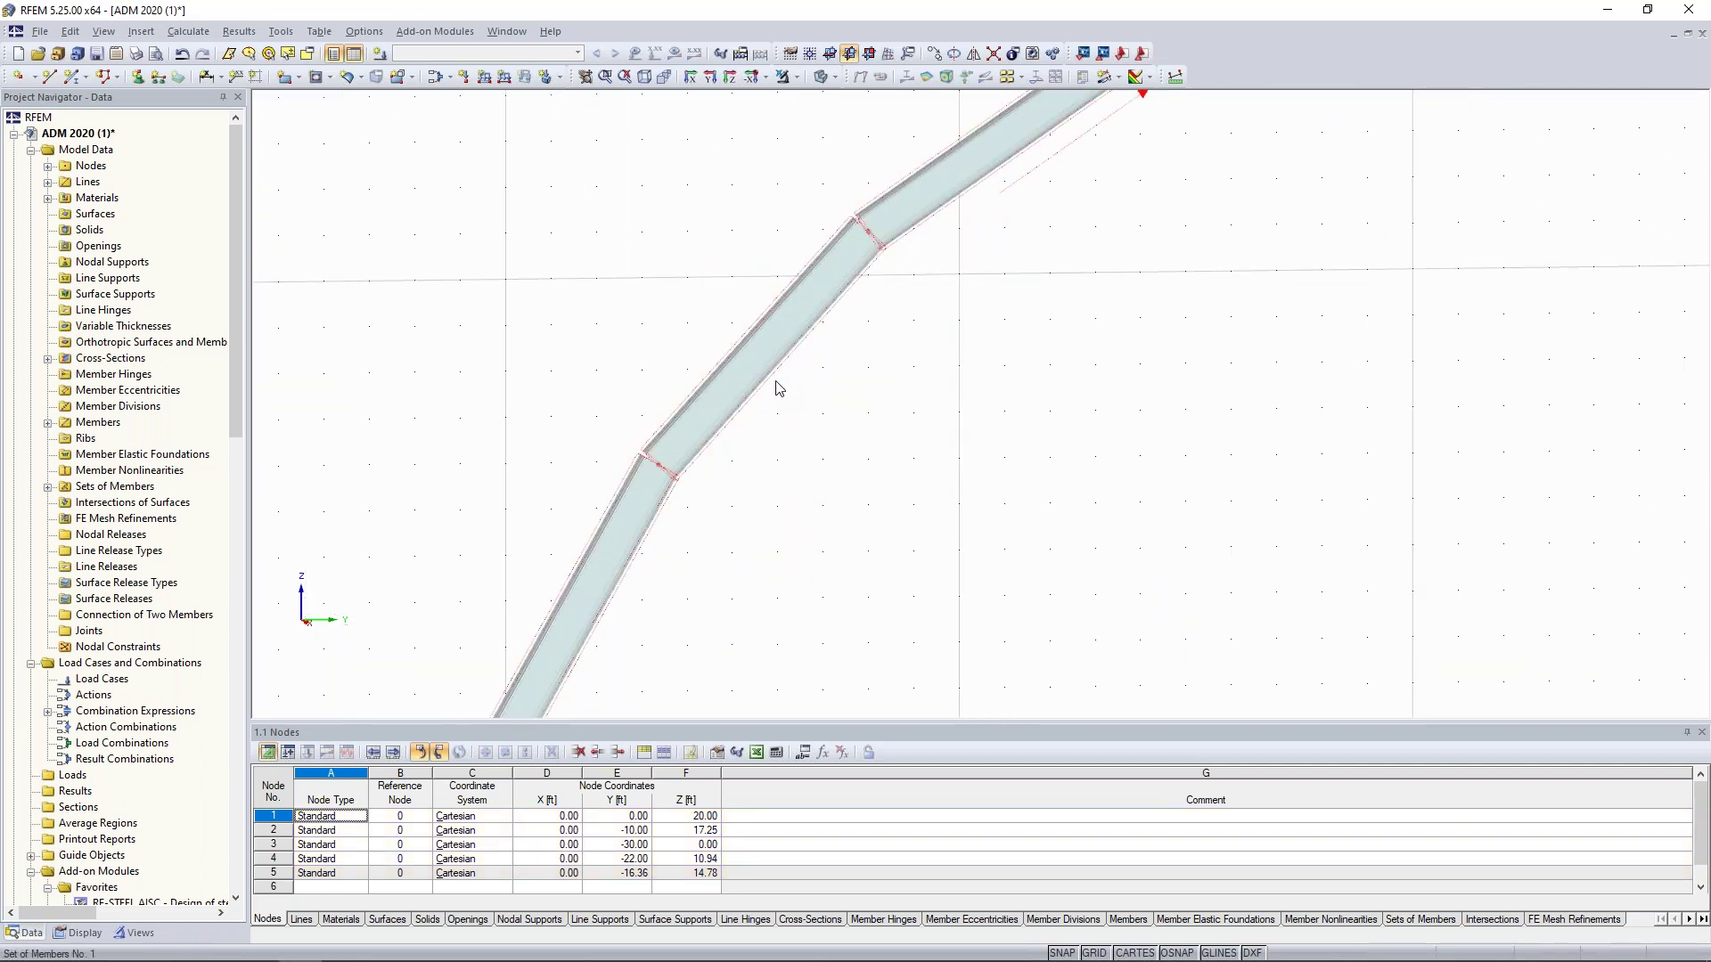
scroll(779, 388, "up", 2)
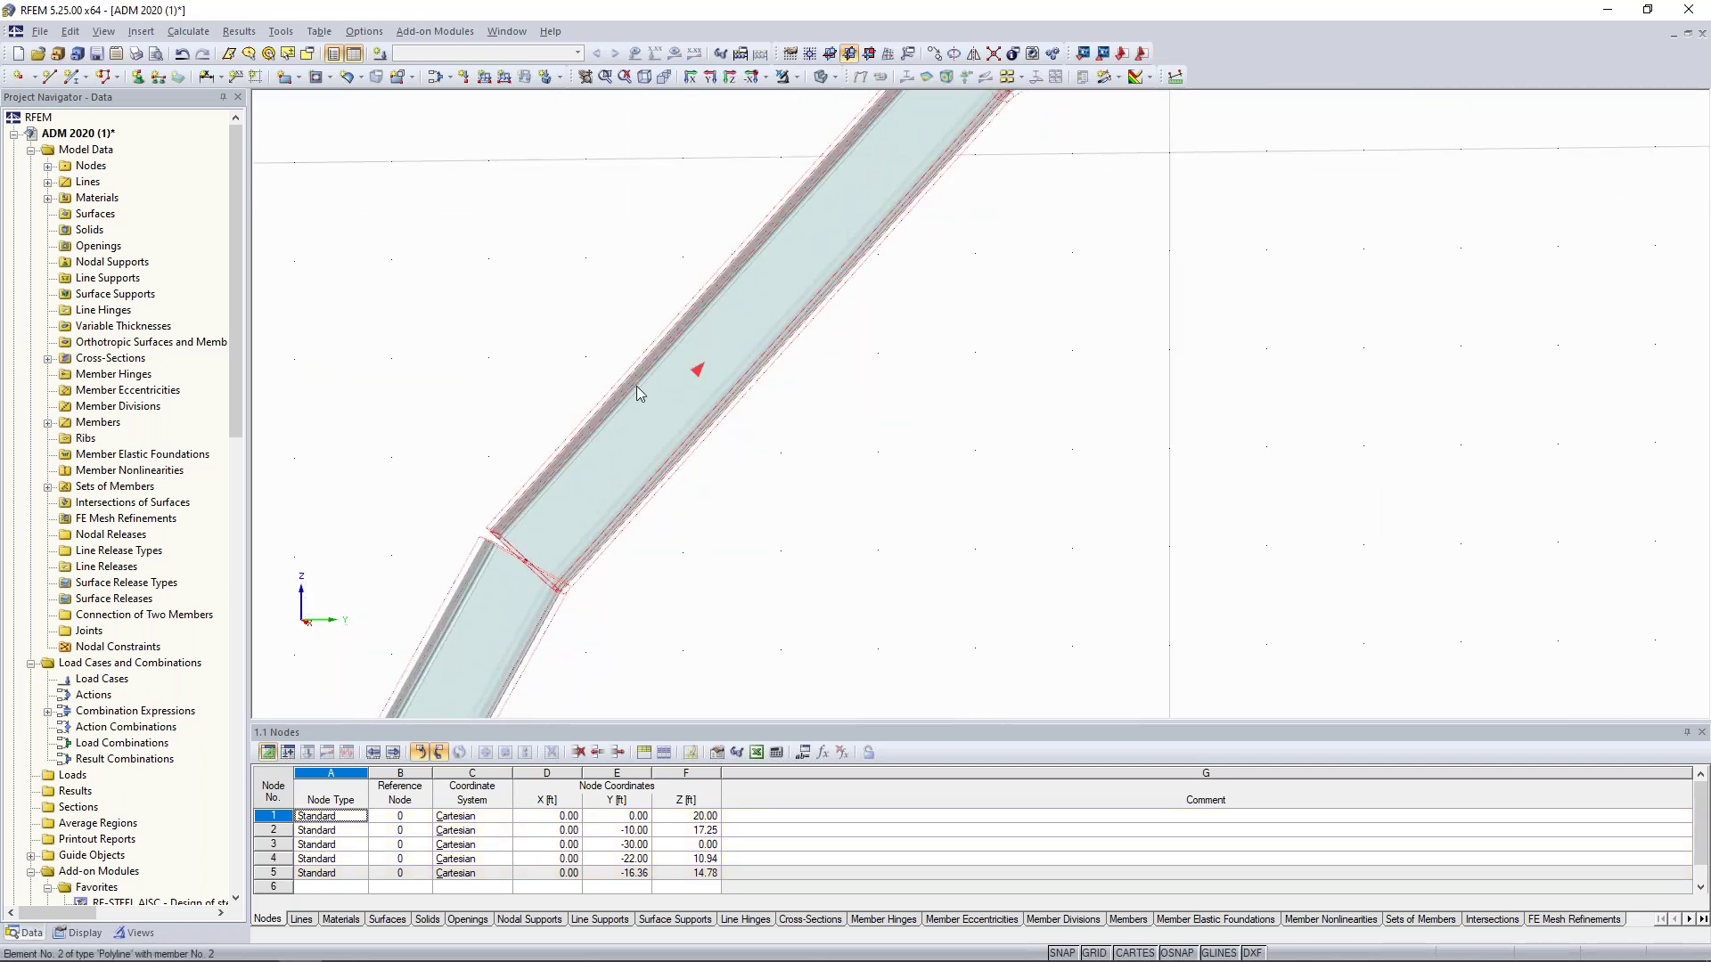
scroll(802, 467, "down", 5)
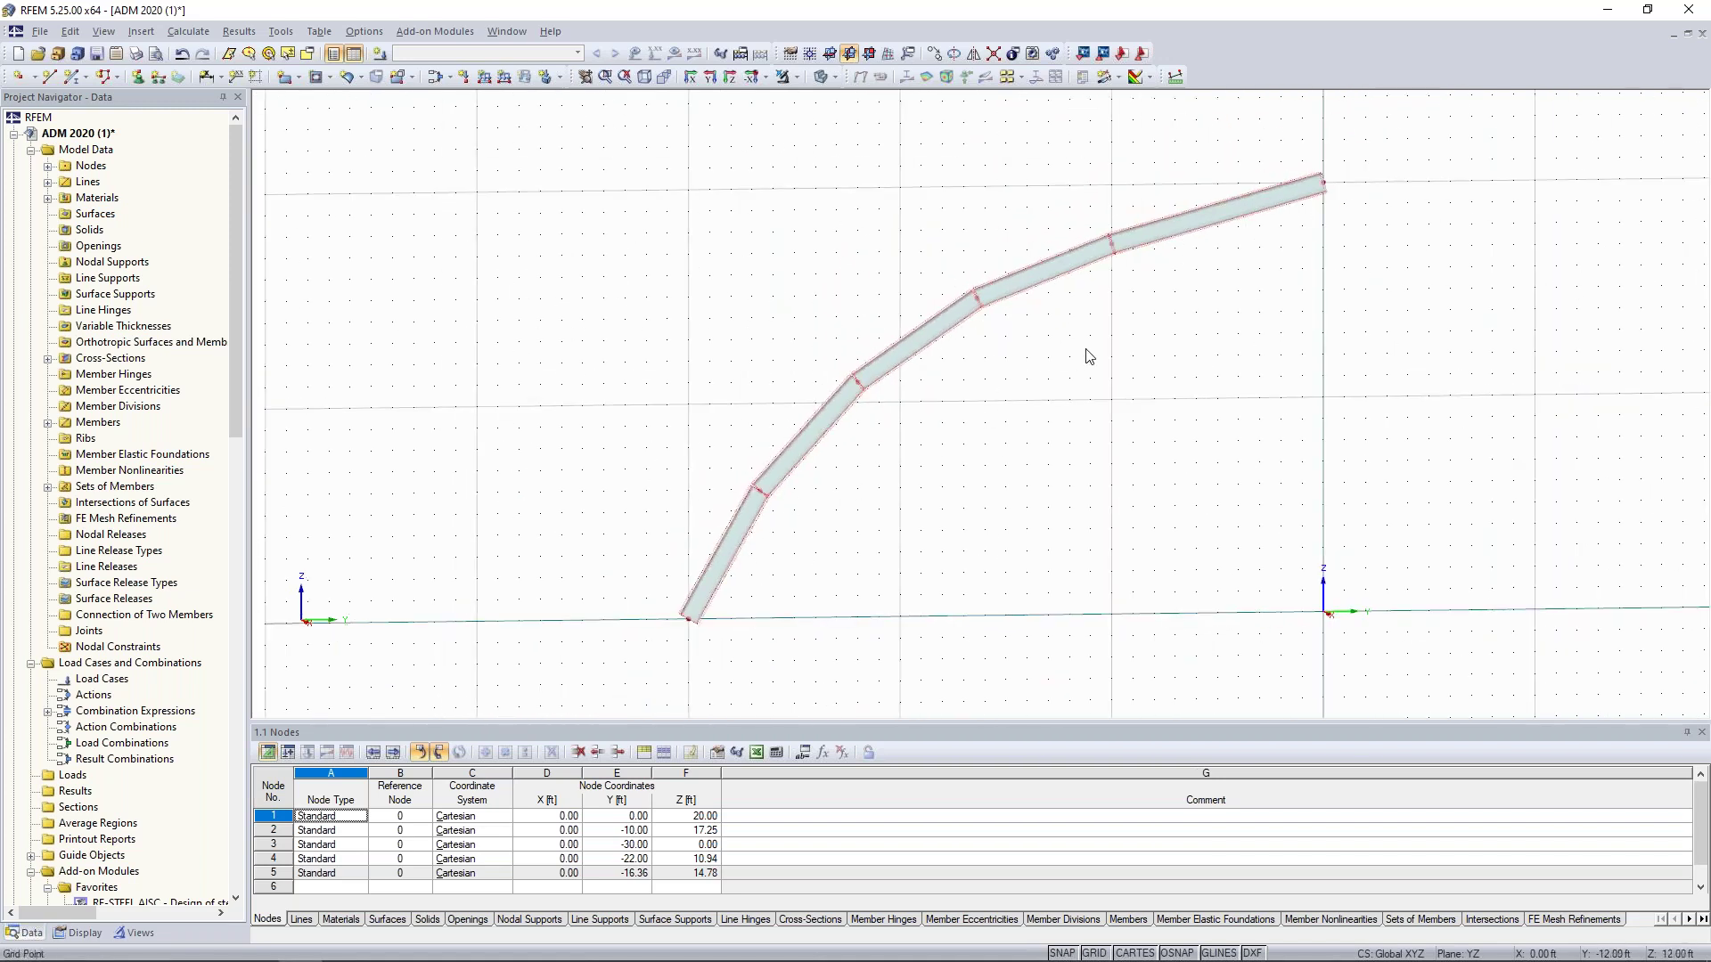
- Mirror a copy of the half-arch about the X-Z plane through the origin to complete the arch
scroll(1000, 444, "down", 2)
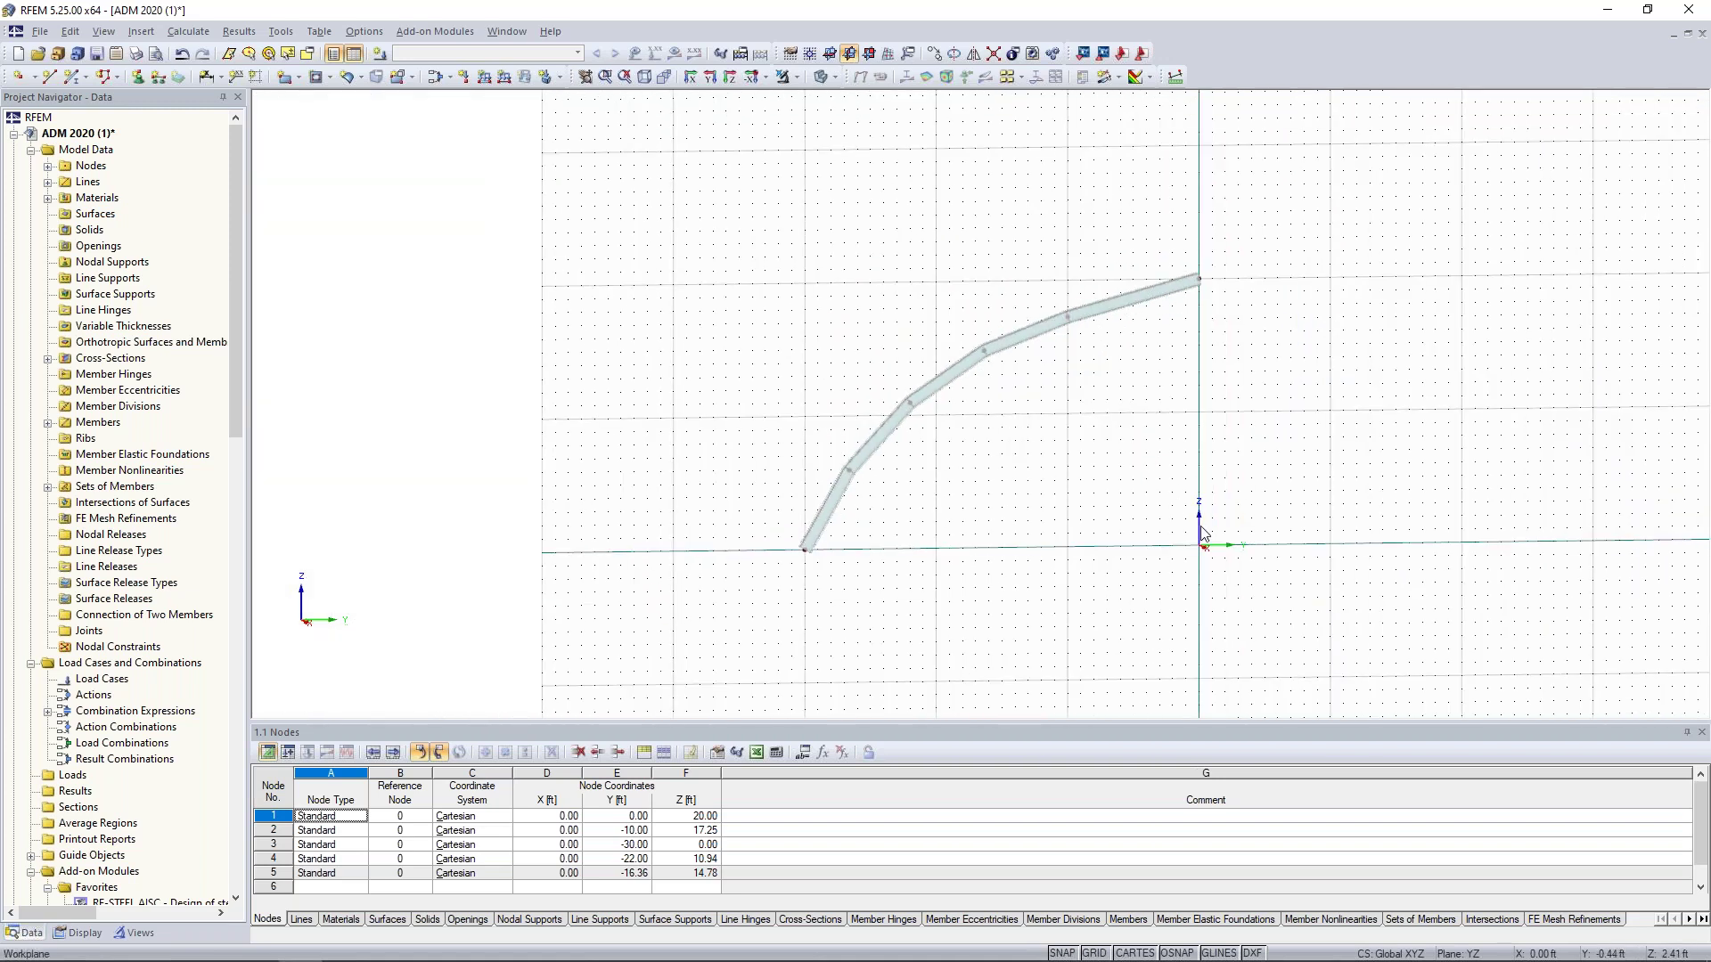
left_click_drag(1259, 604, 770, 232)
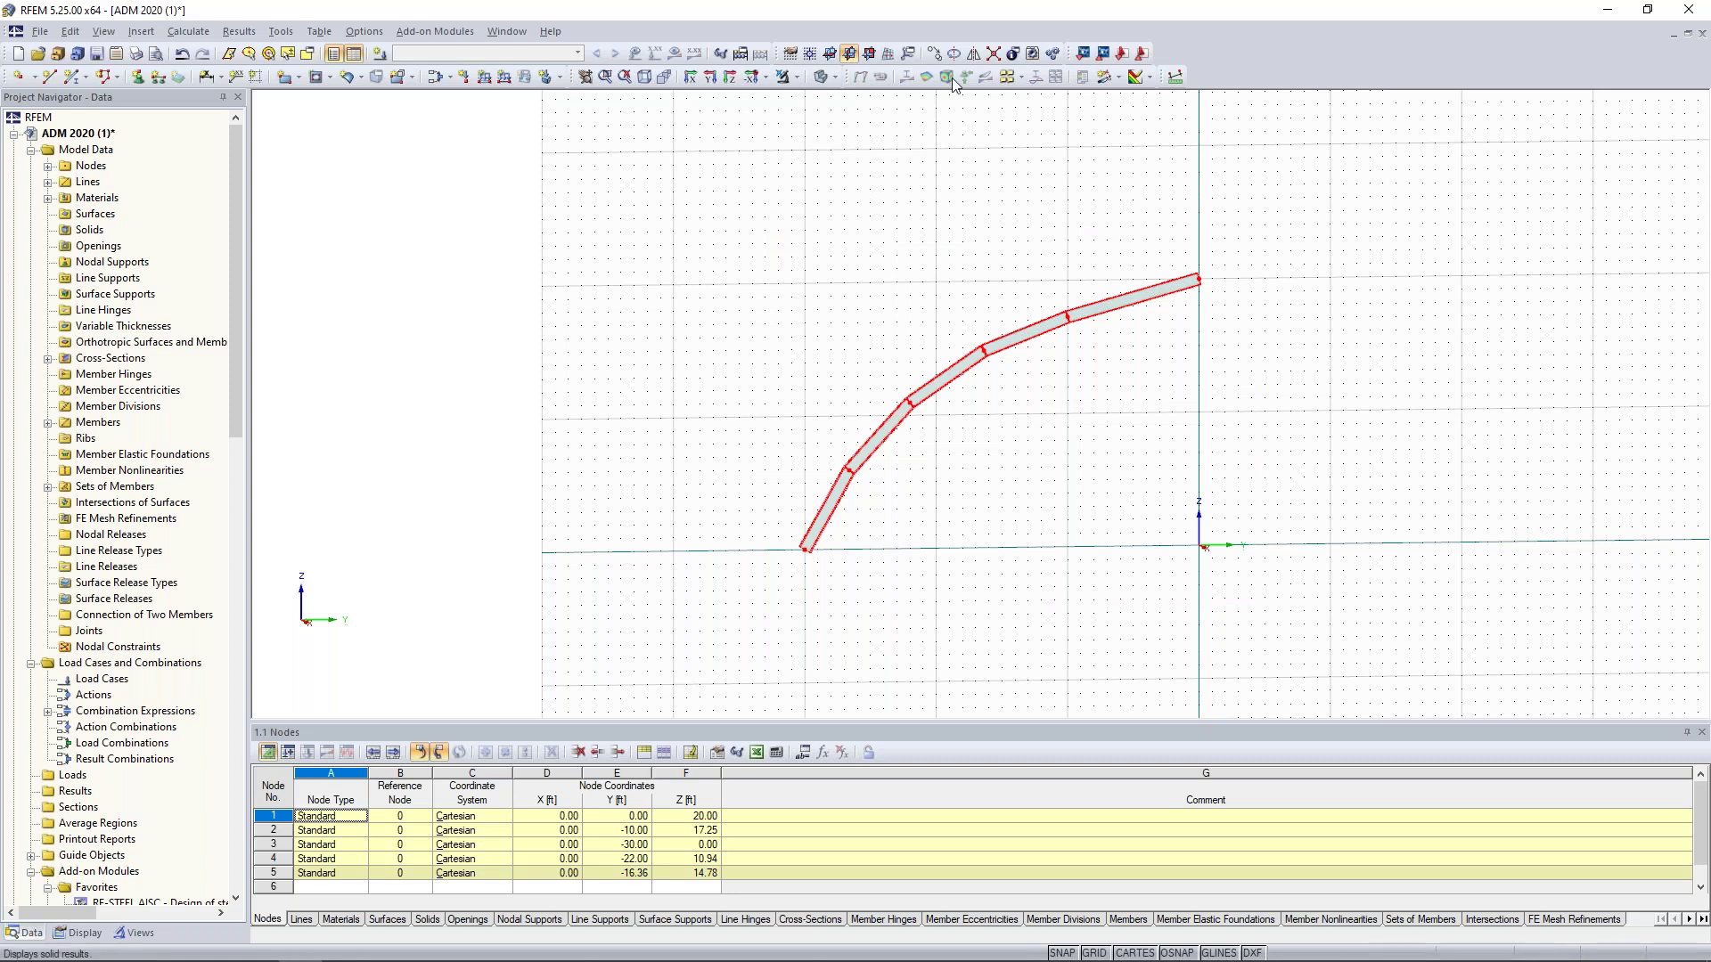
left_click(973, 54)
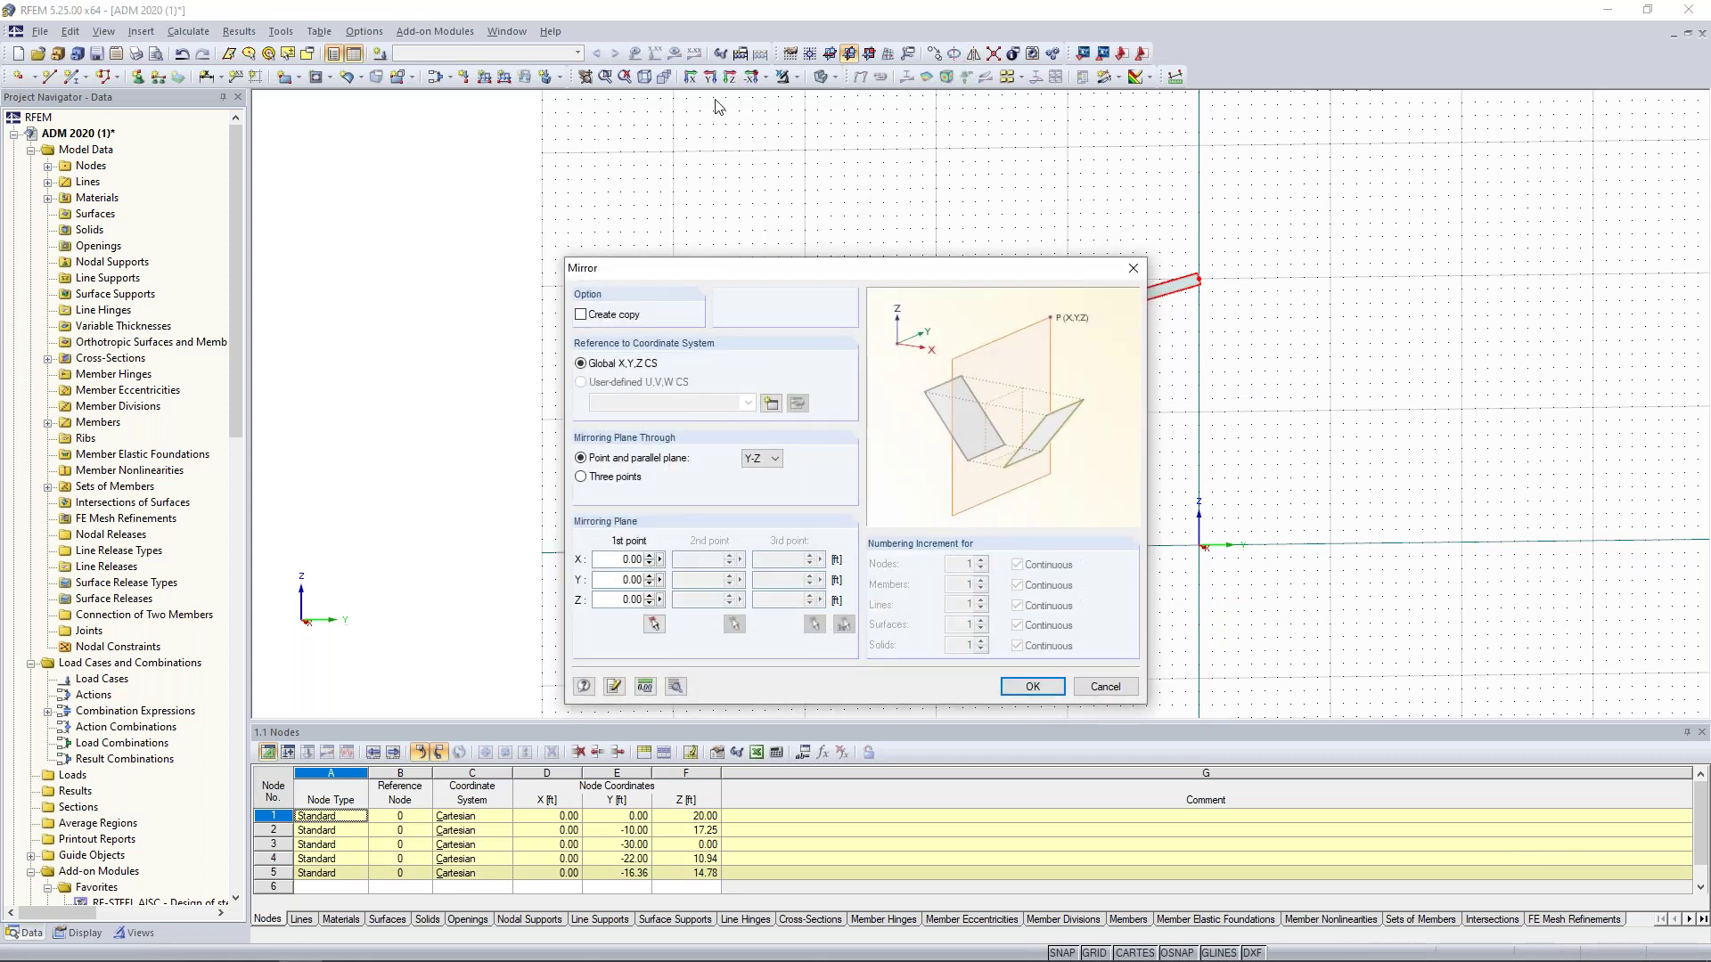
left_click(581, 315)
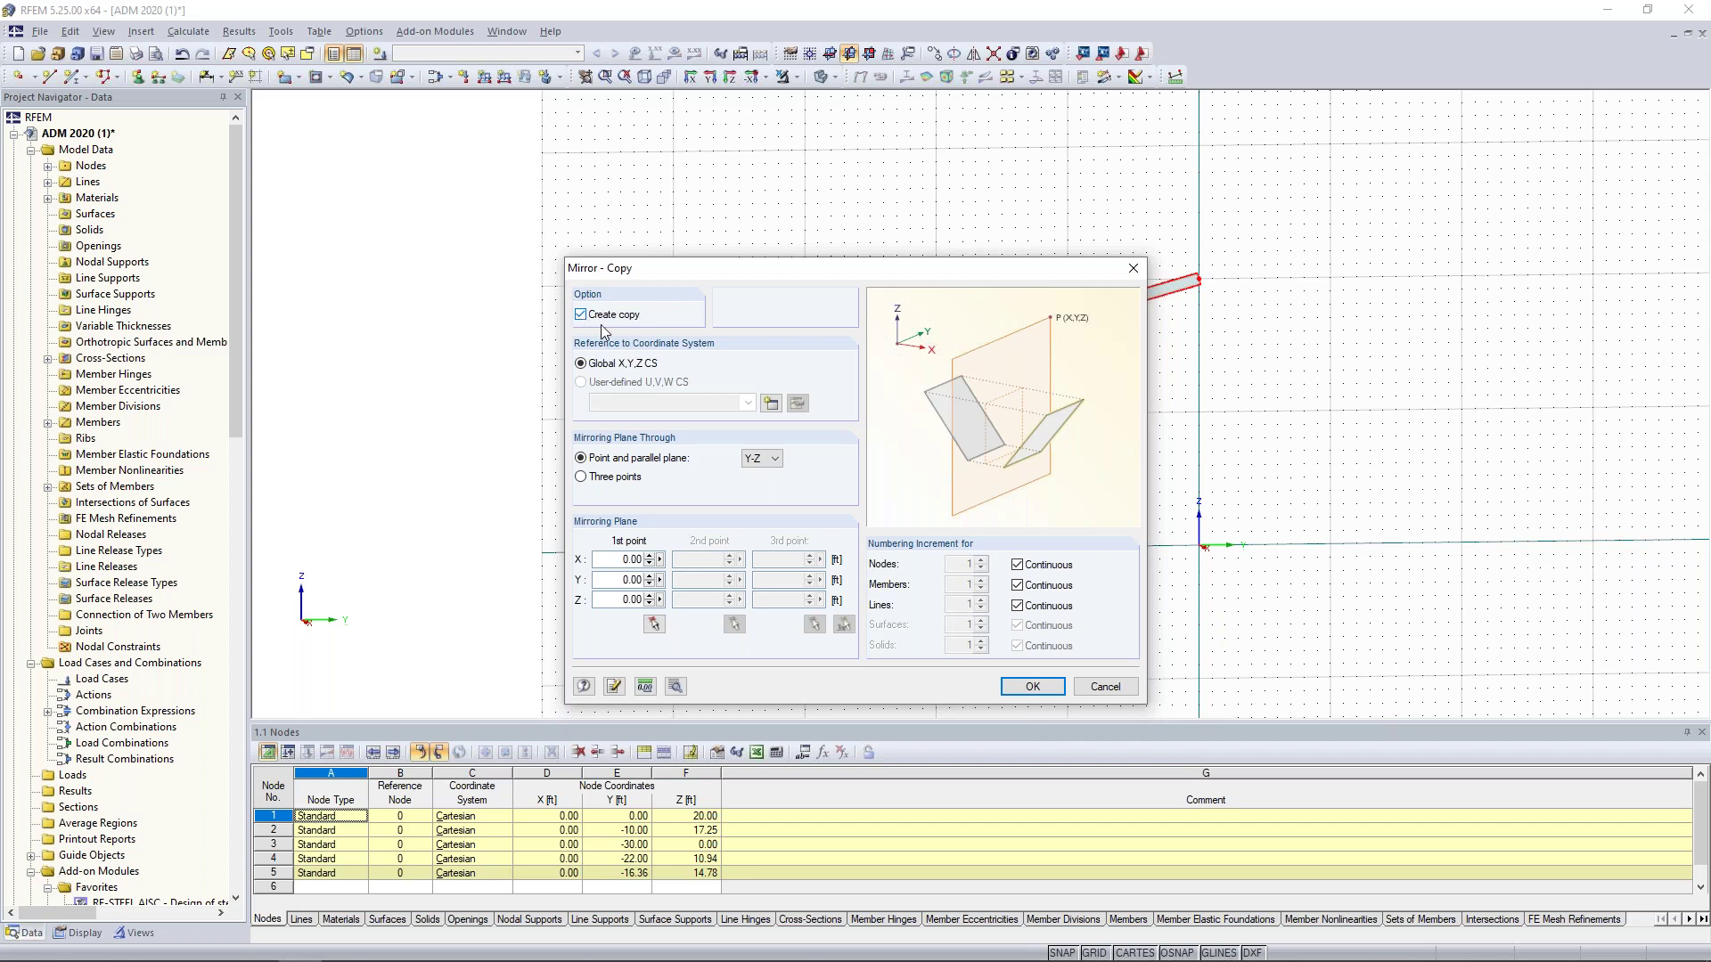
left_click(760, 460)
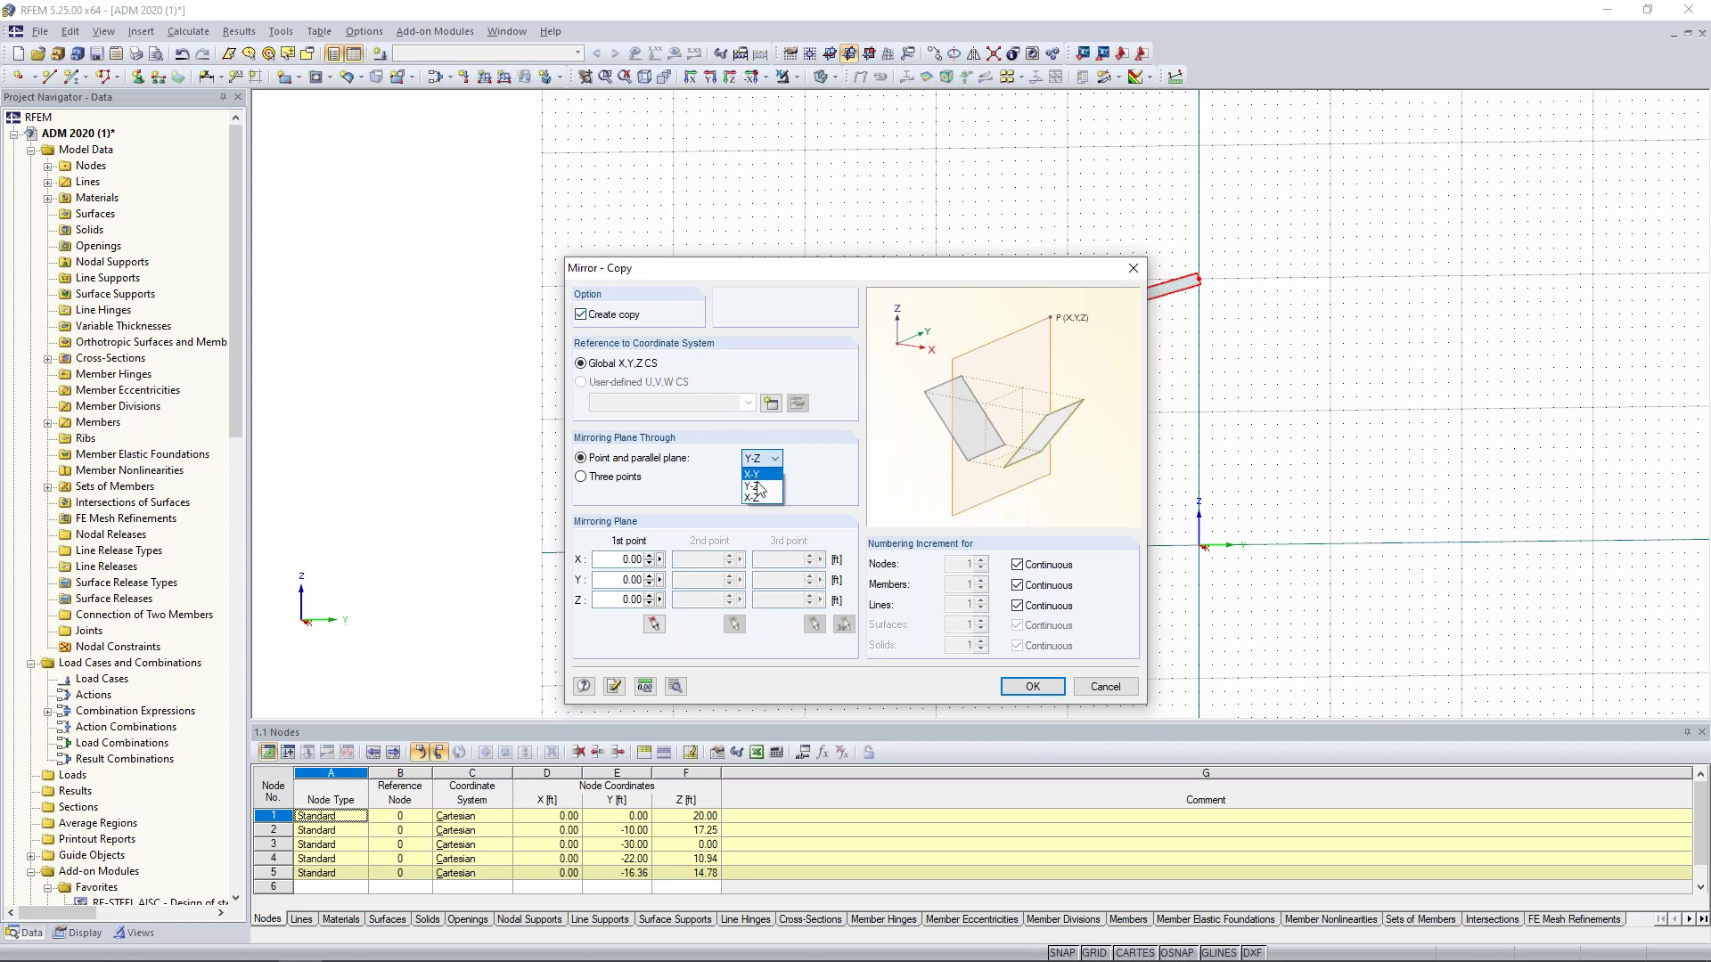
left_click(757, 497)
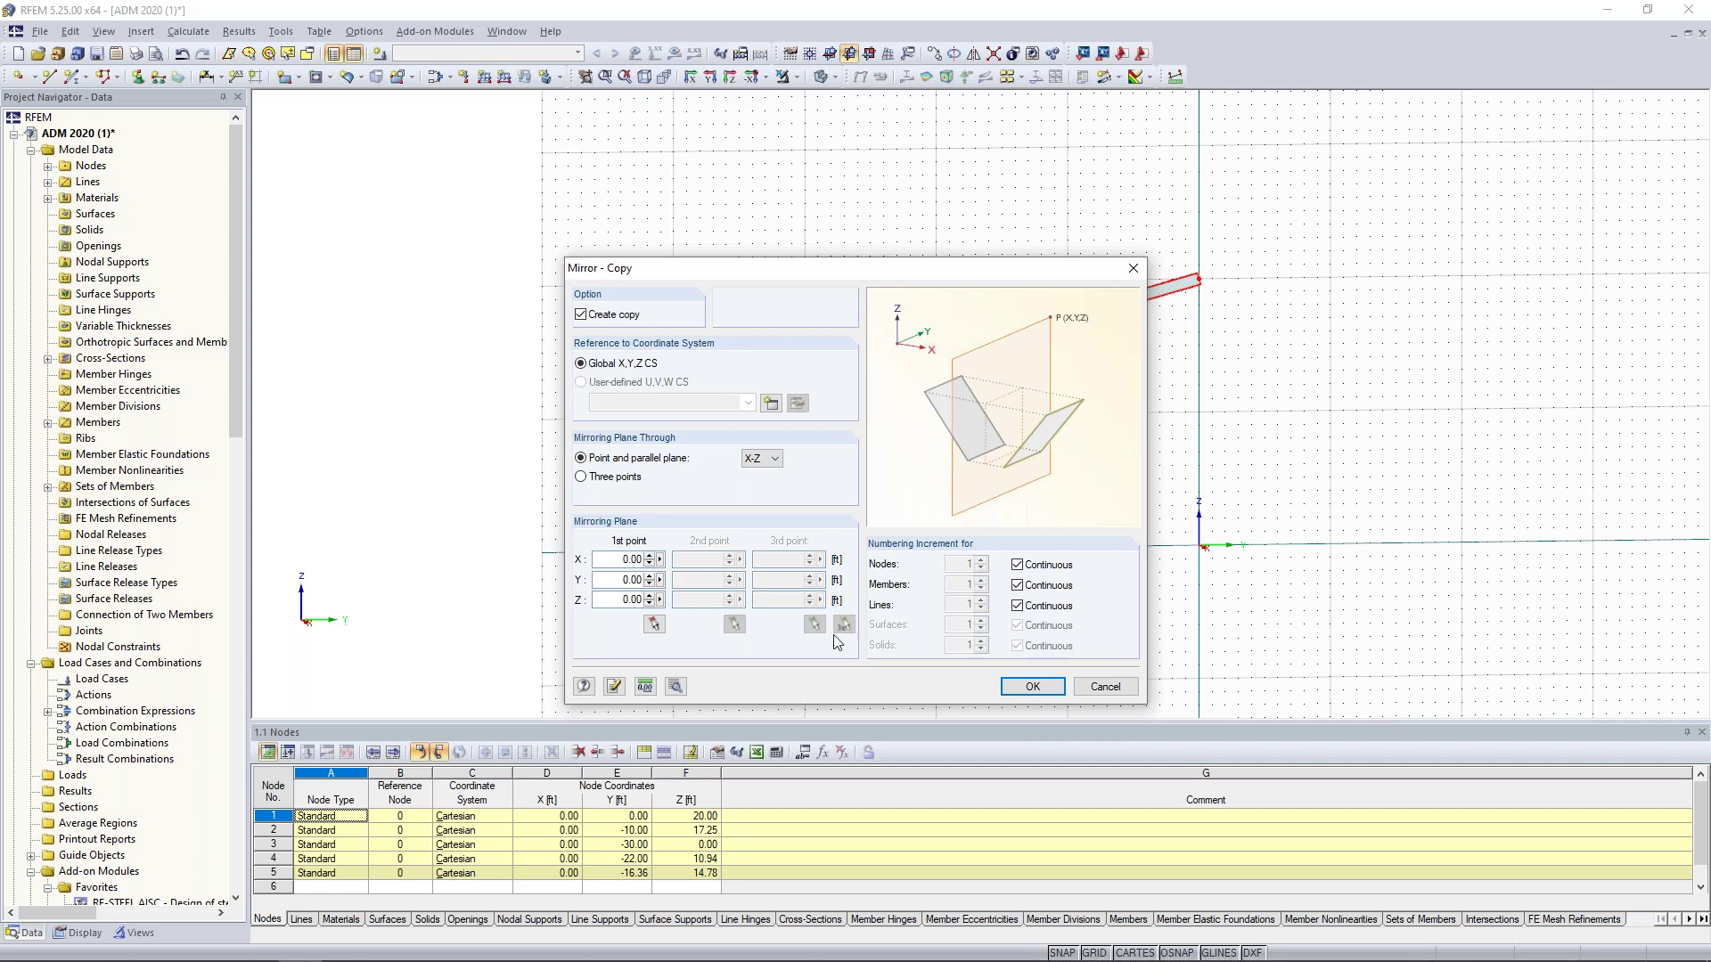
left_click(1032, 687)
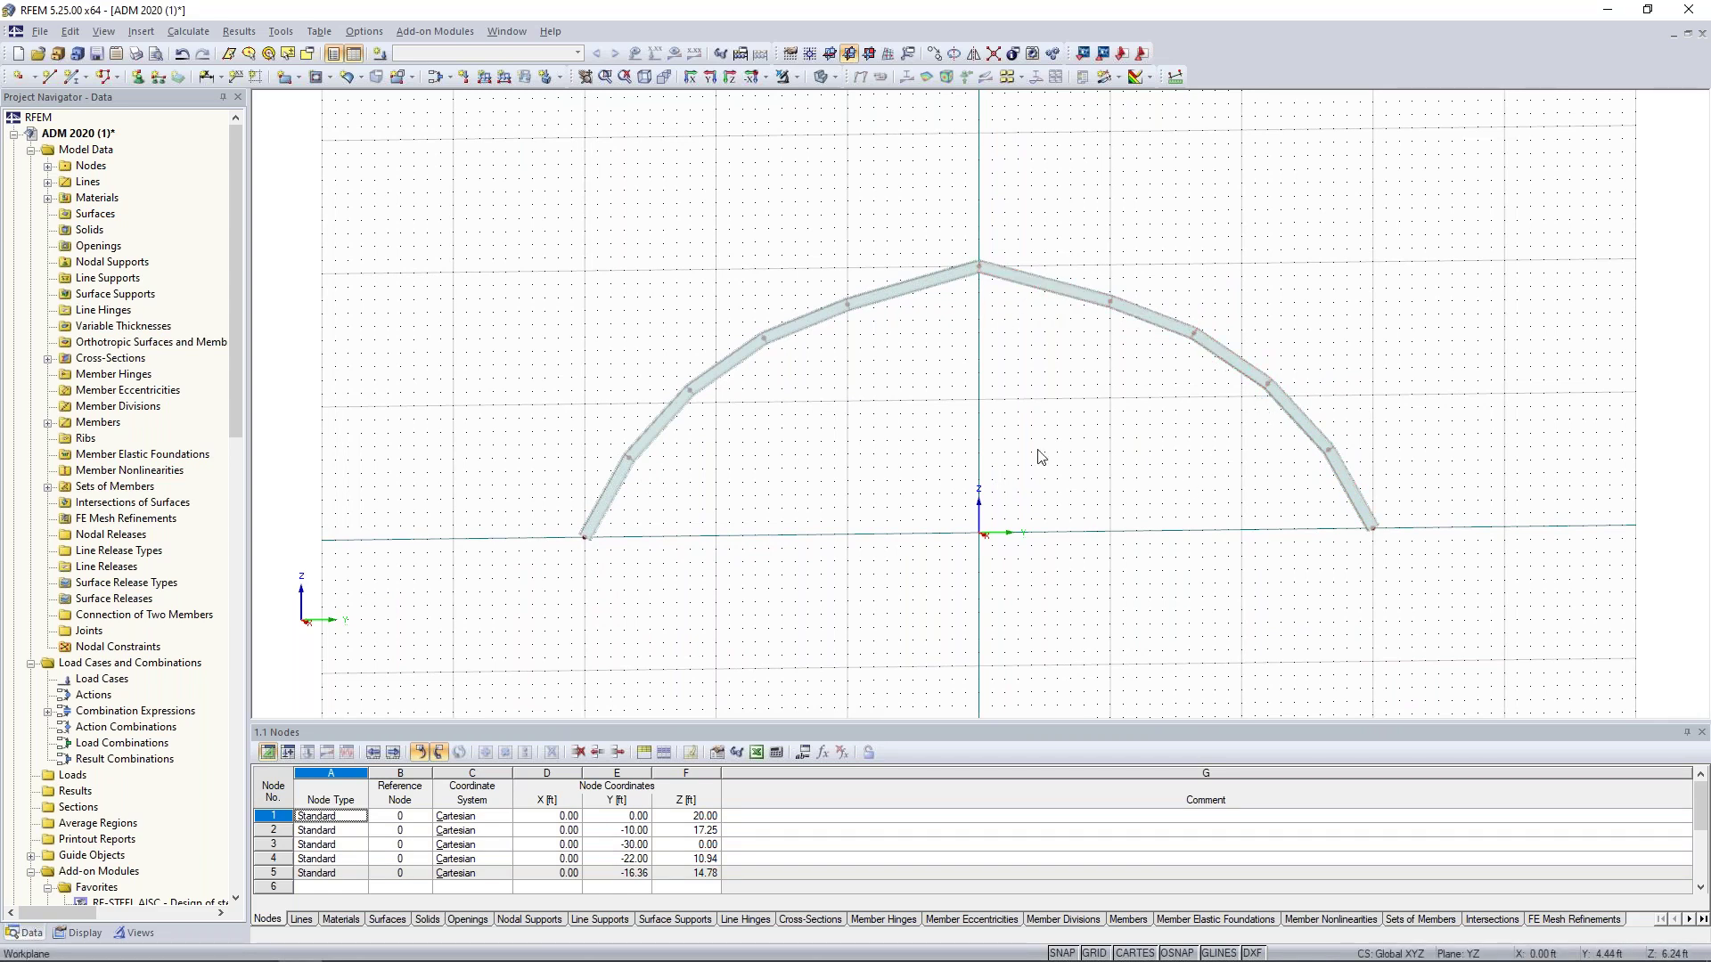
- Select the full arch without its two base nodes and set up four copies with an X displacement of -16.5 ft
left_click_drag(1422, 486, 517, 196)
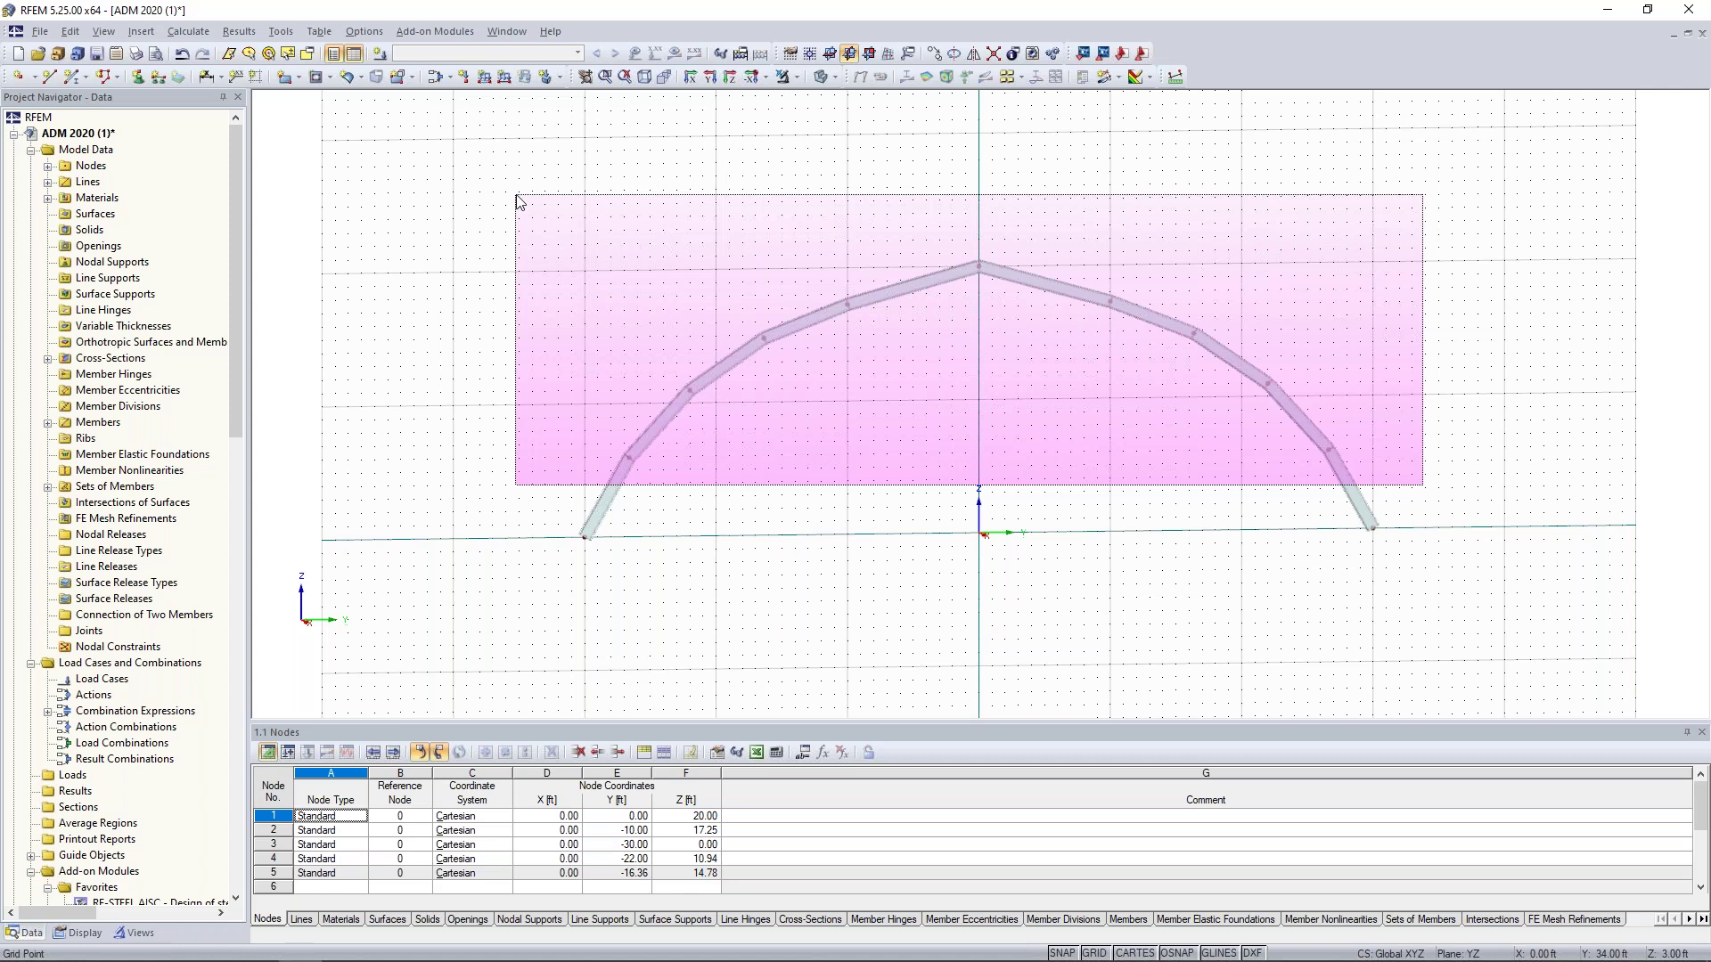
left_click_drag(516, 196, 517, 196)
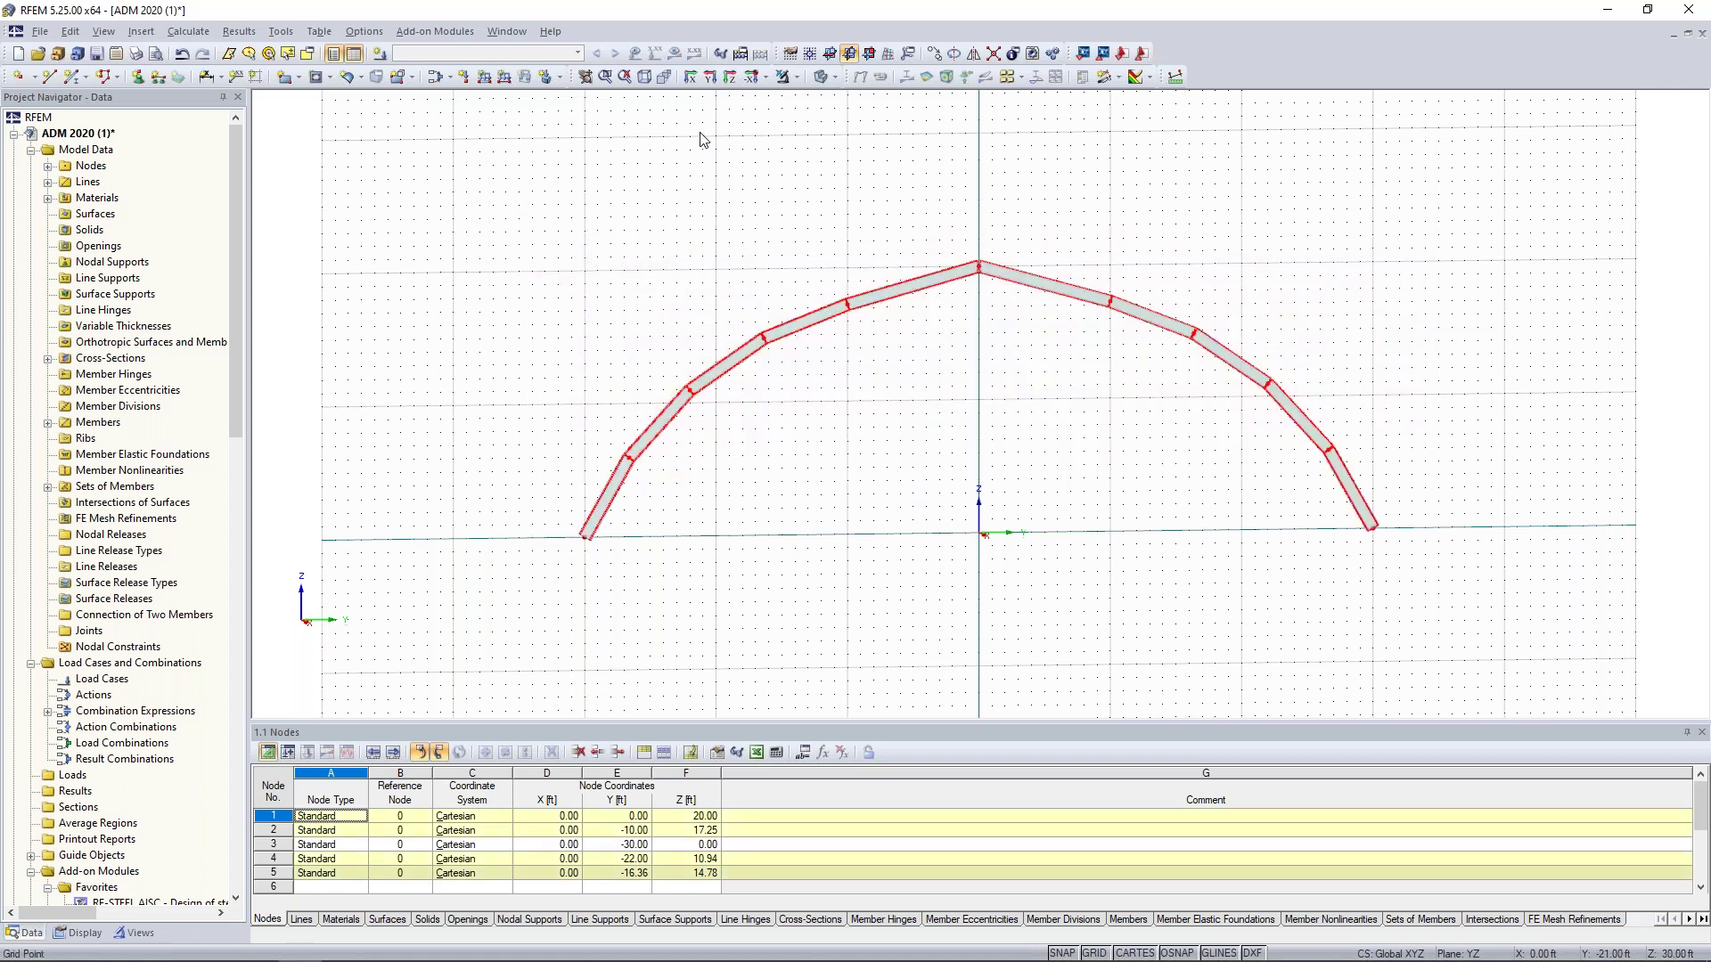
left_click(934, 55)
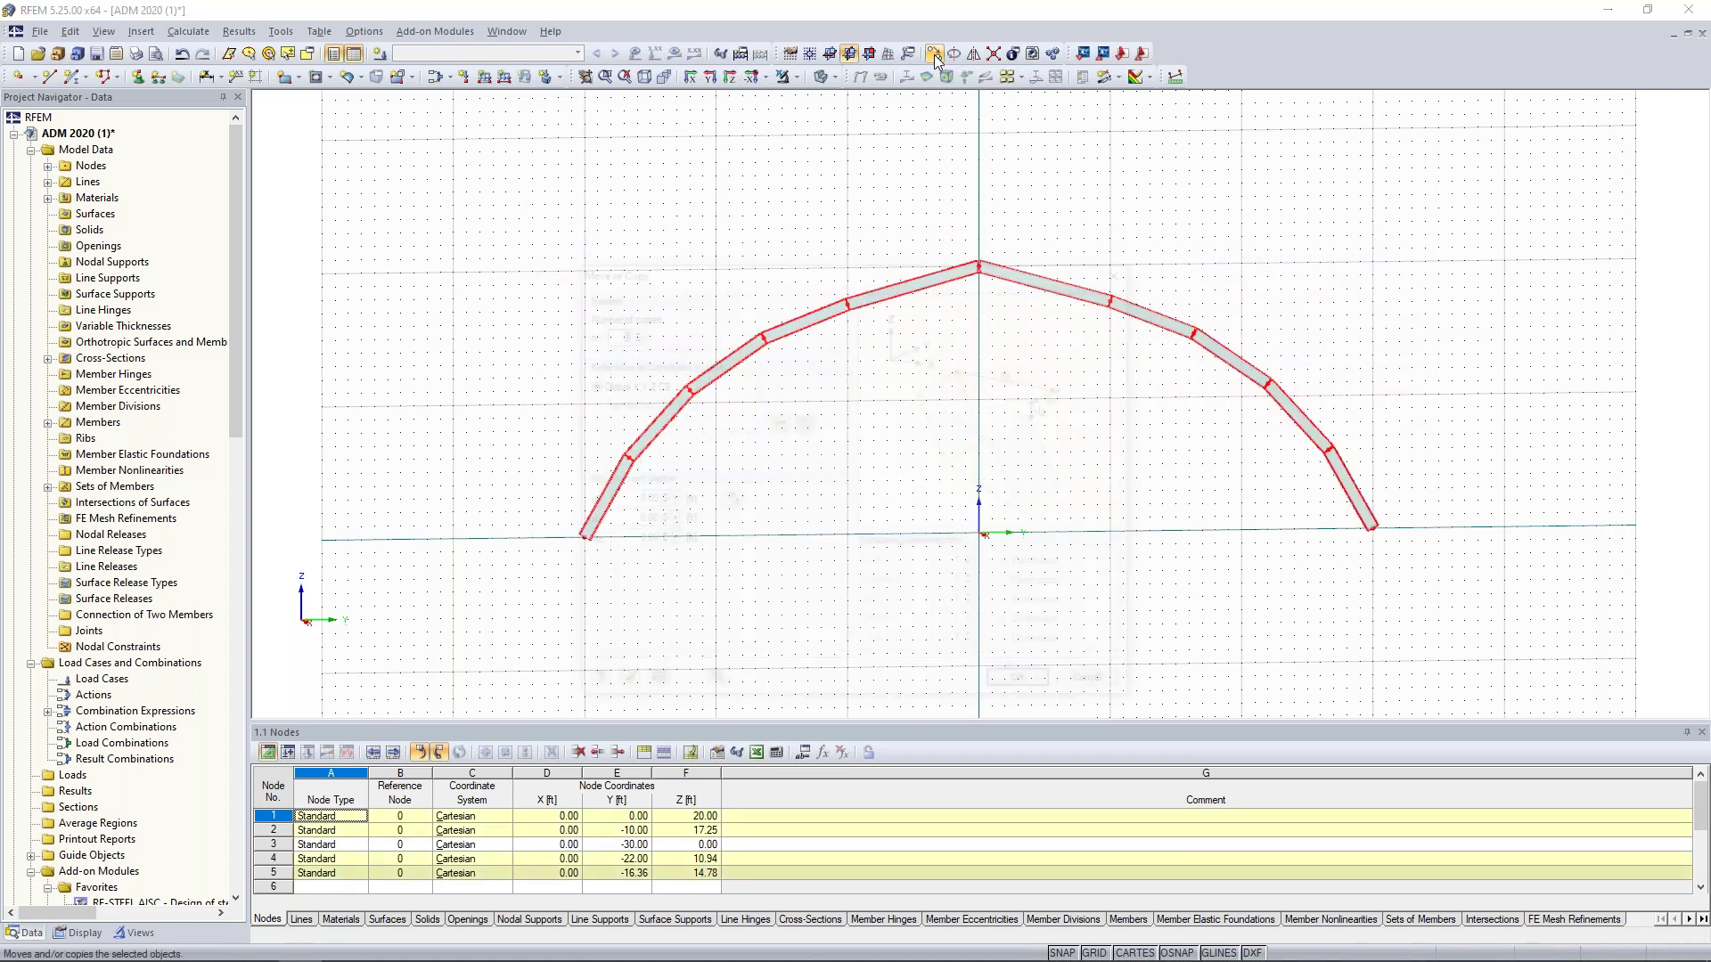
type("4")
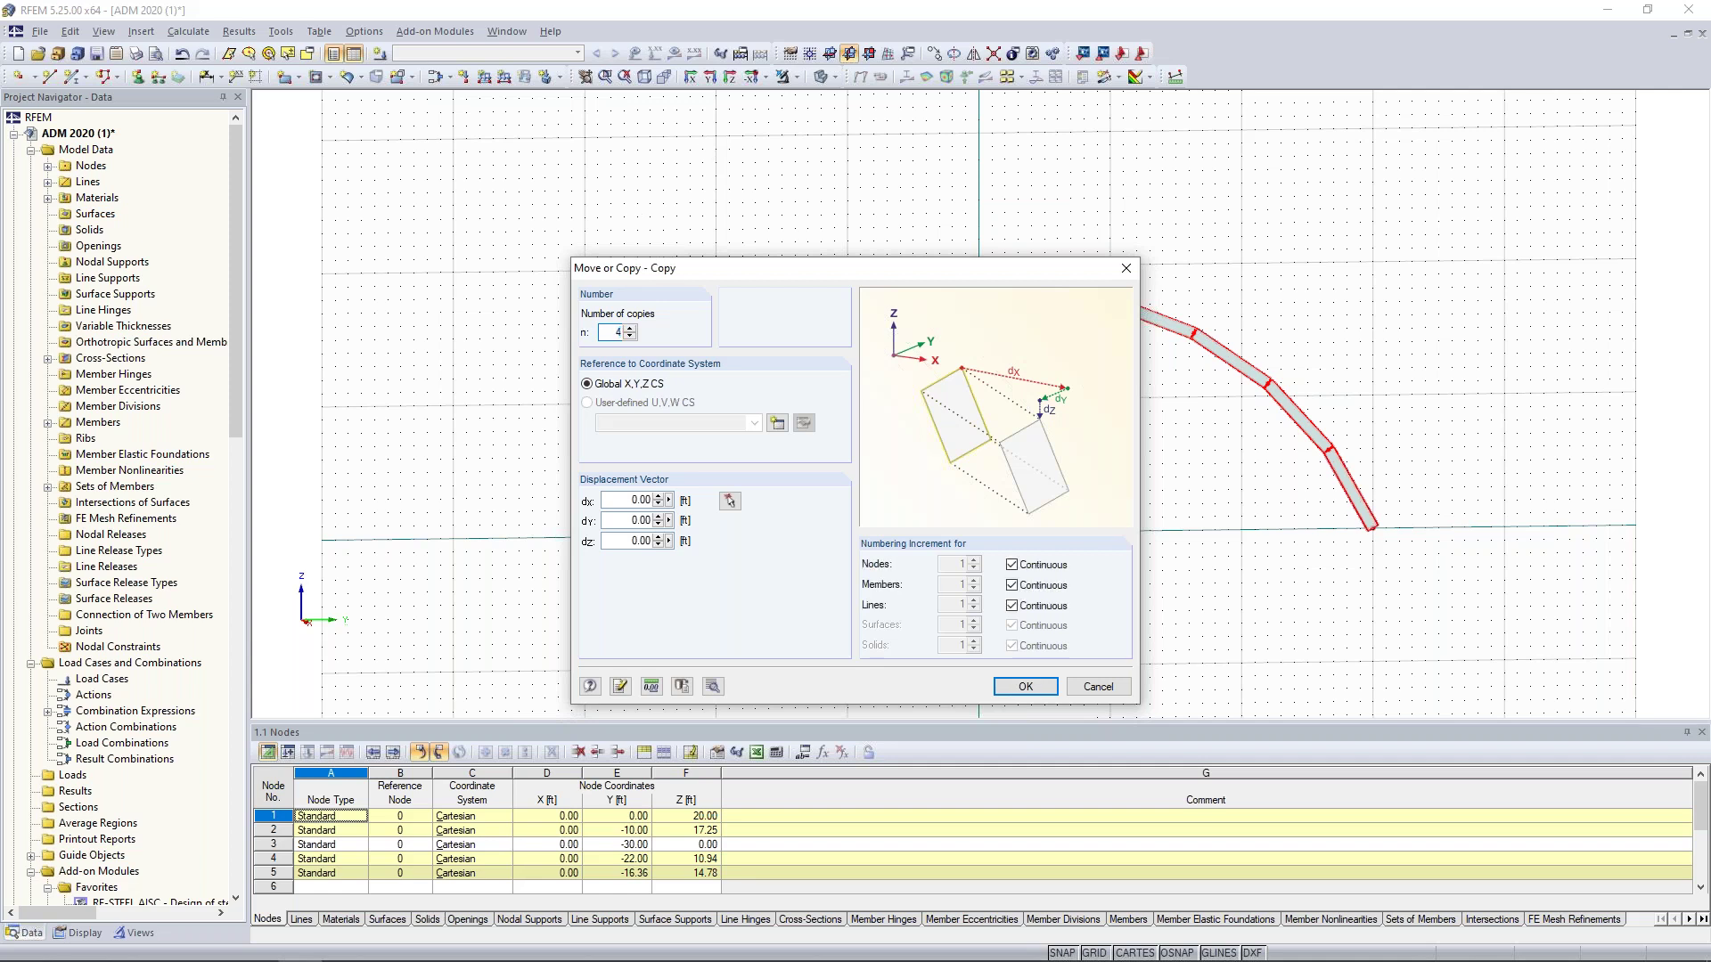
left_click(626, 500)
- In the copy's detail settings, enable new lines and members between the selected nodes and their copies, with a Truss-type template member
left_click(717, 689)
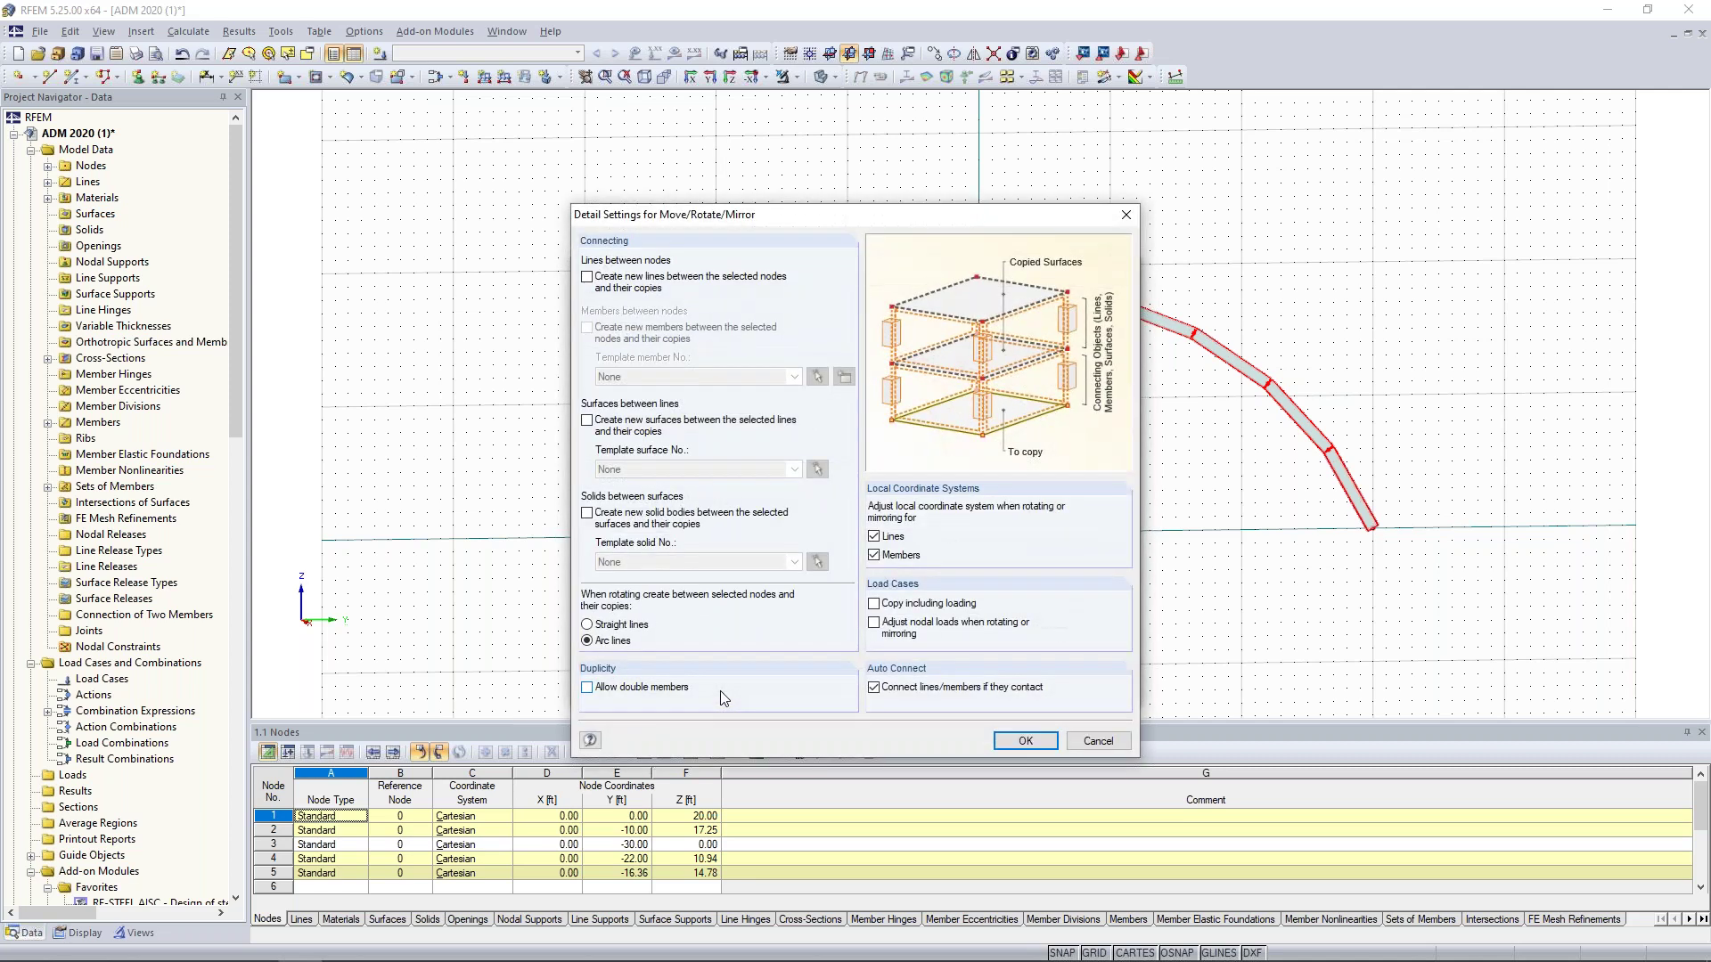
left_click(587, 278)
left_click(587, 328)
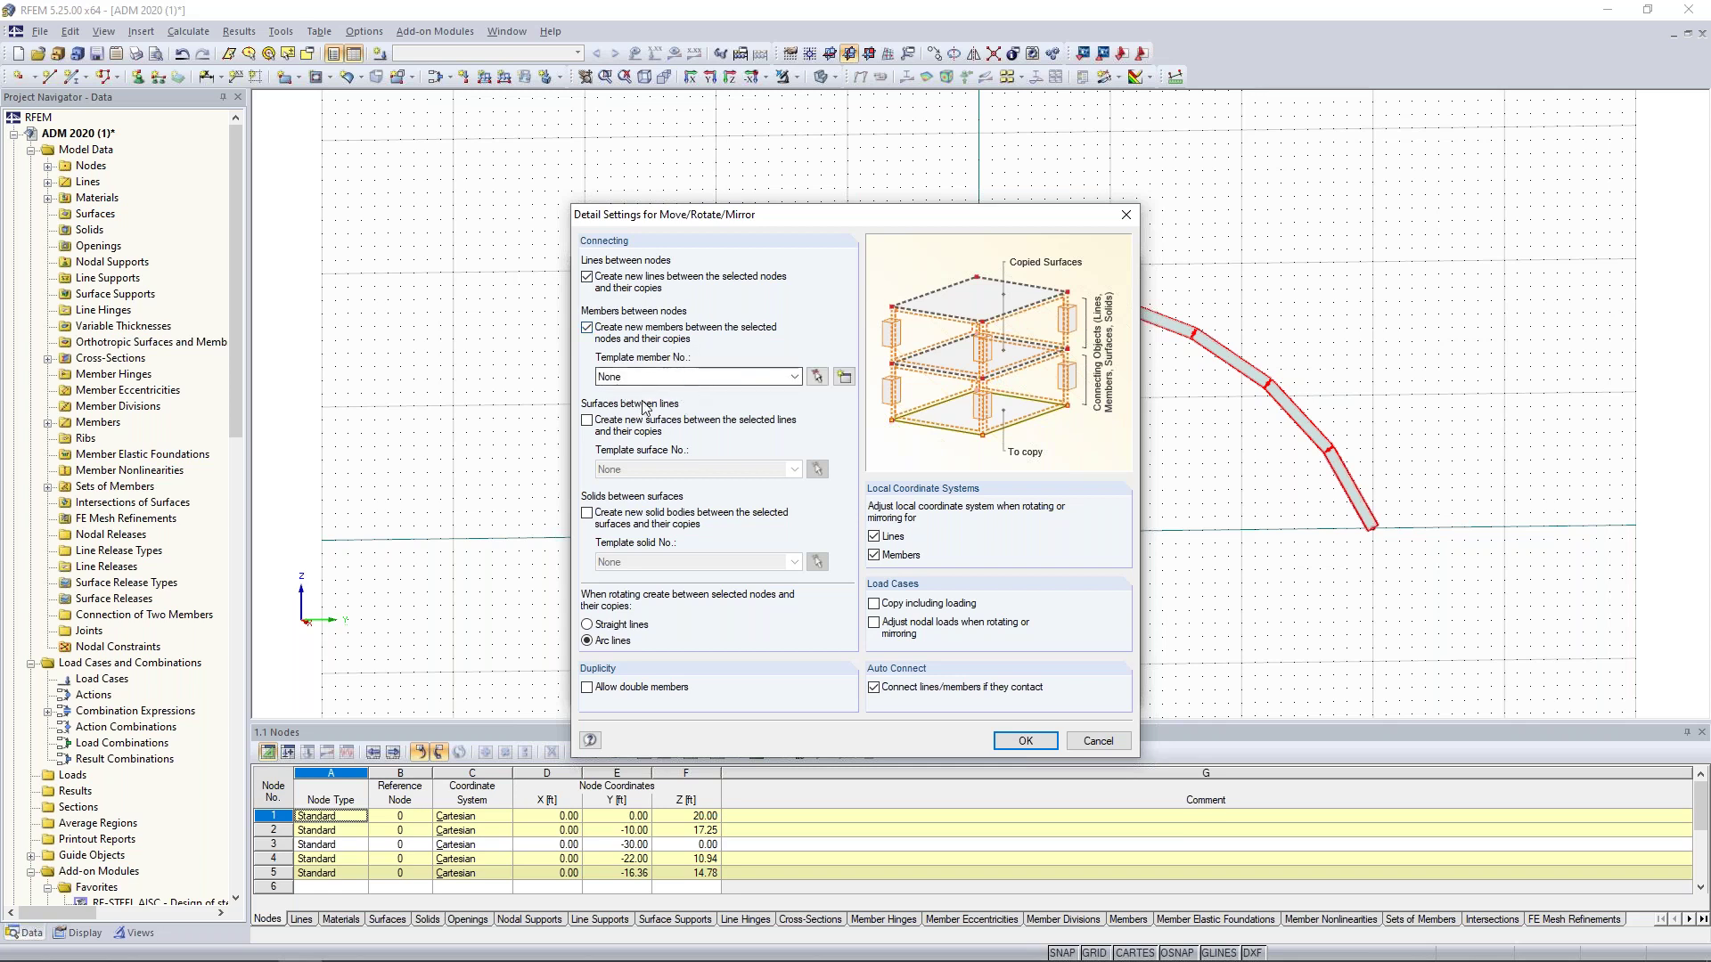
left_click(845, 377)
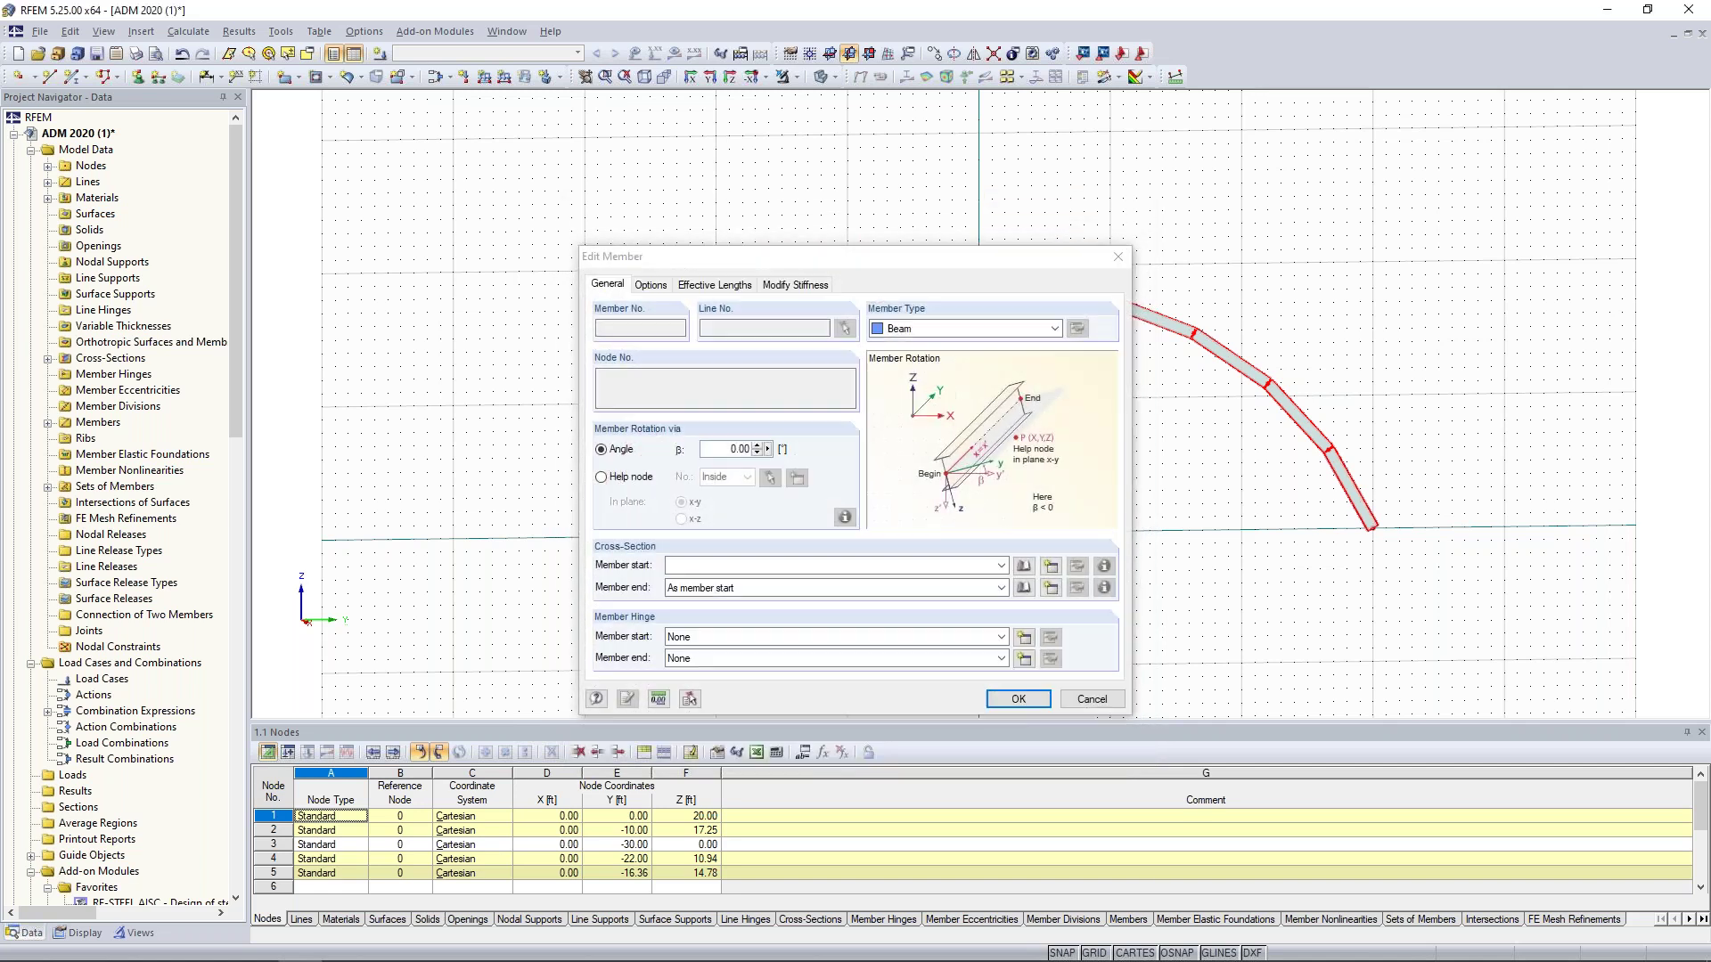
left_click_drag(938, 258, 941, 167)
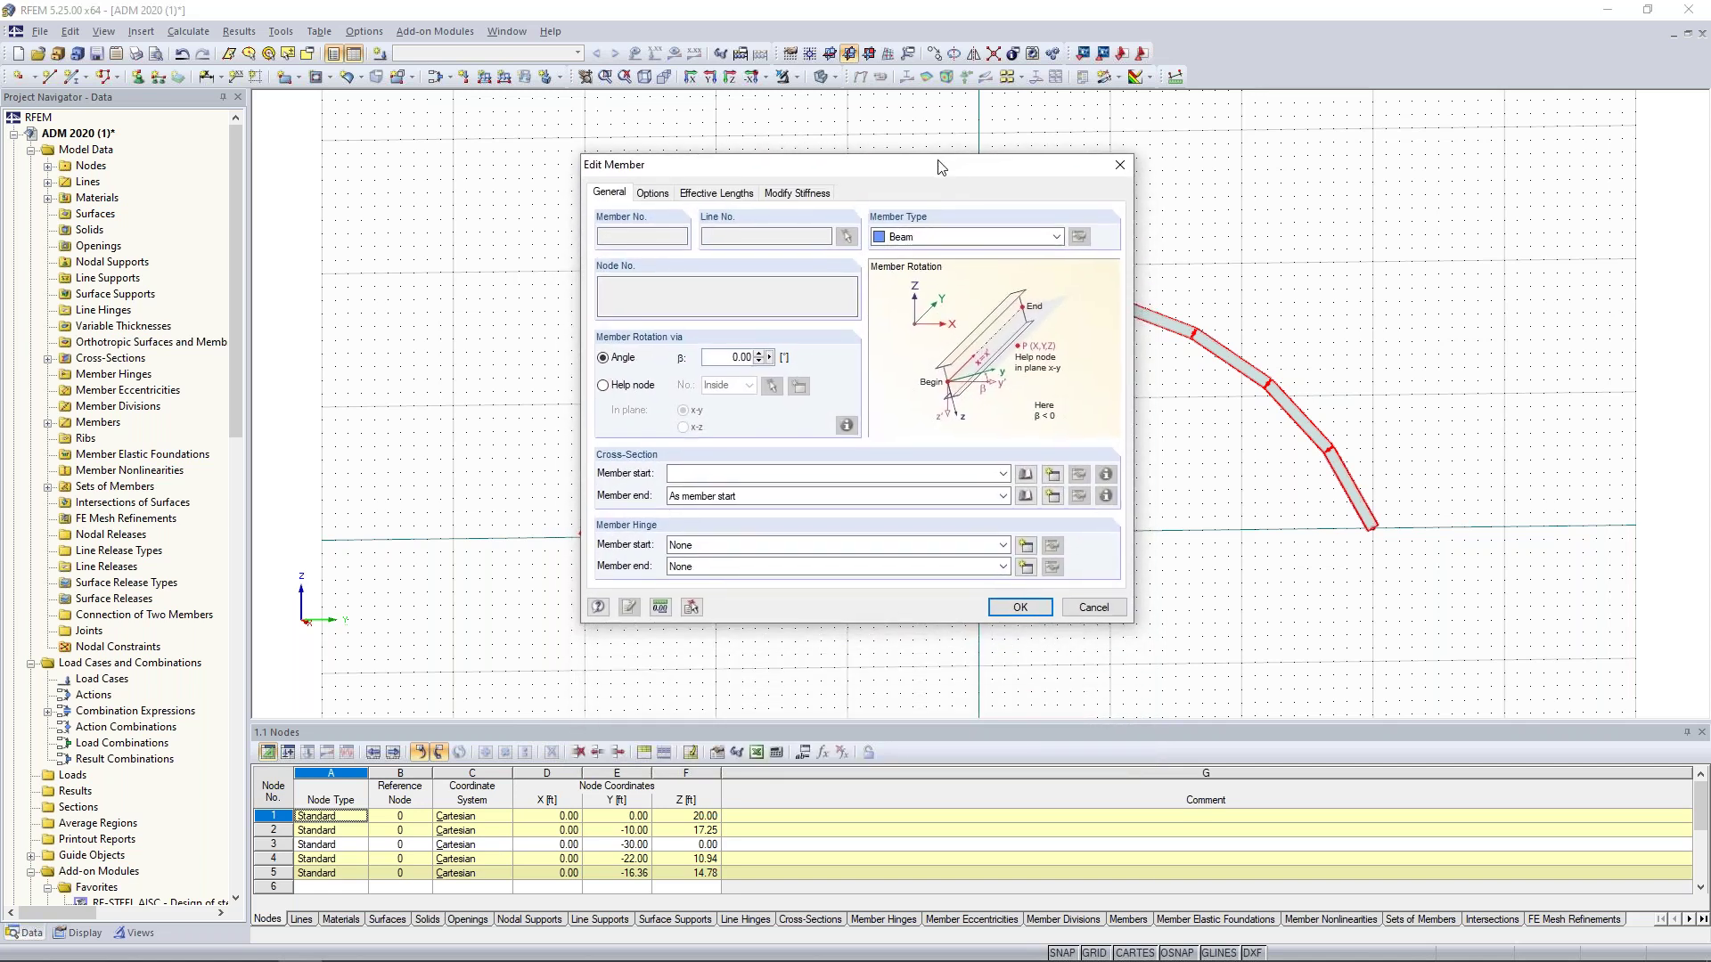
left_click(934, 237)
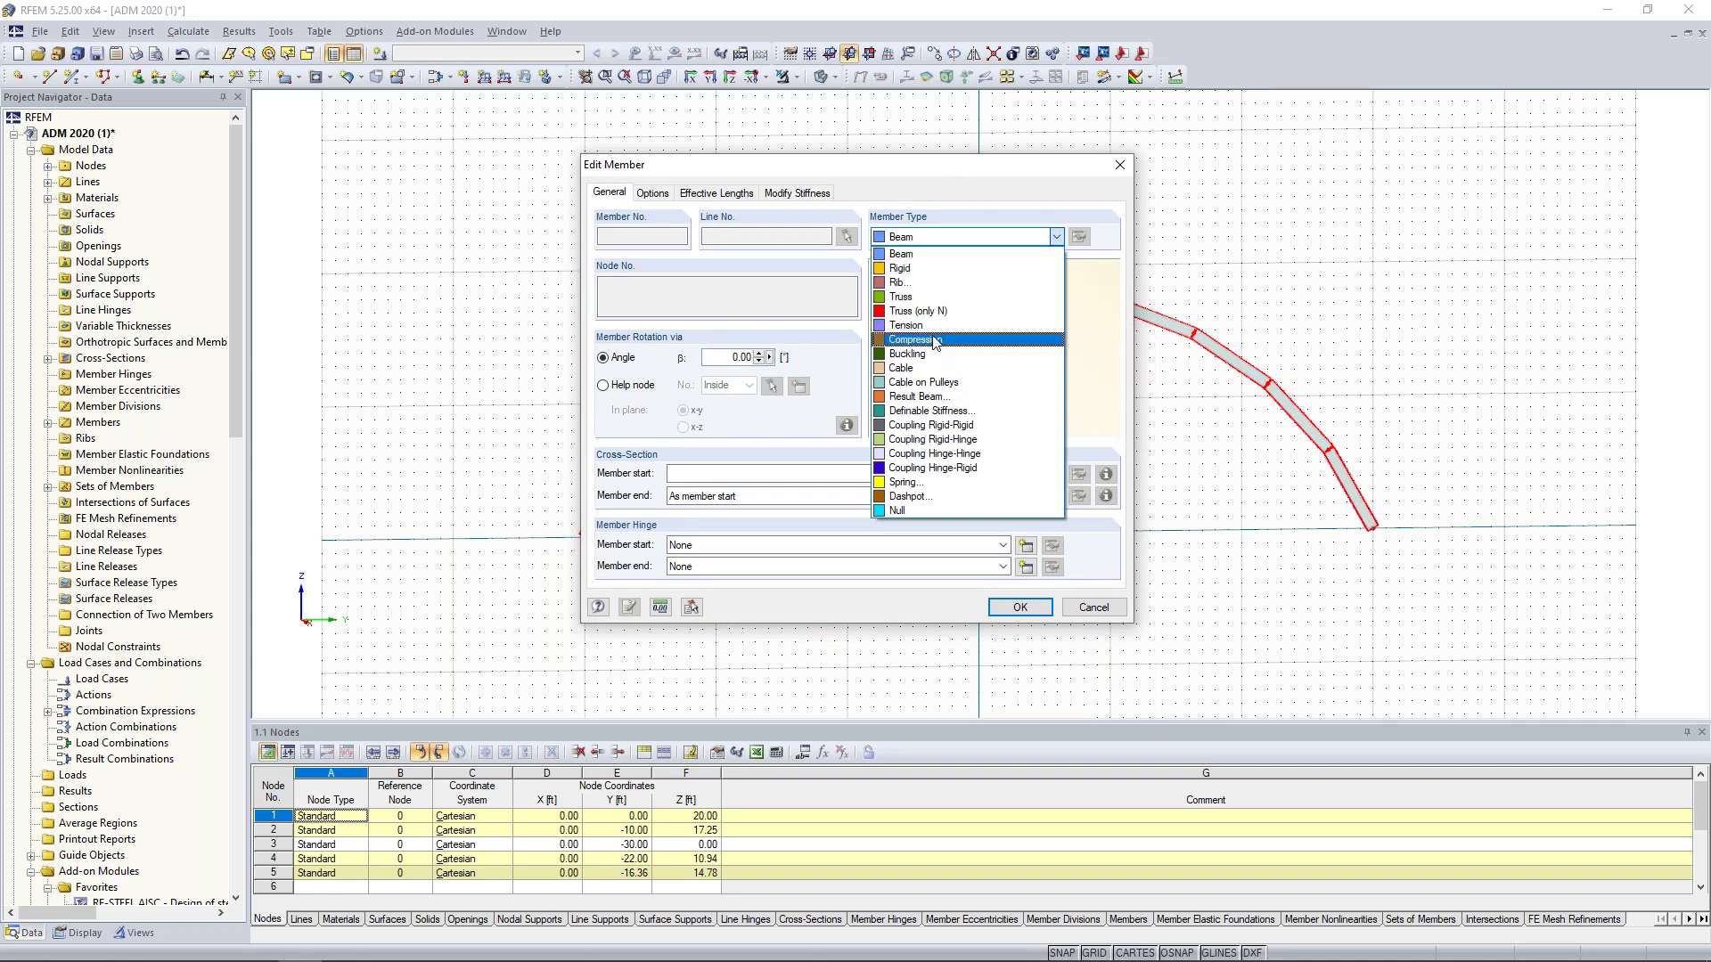
left_click(934, 299)
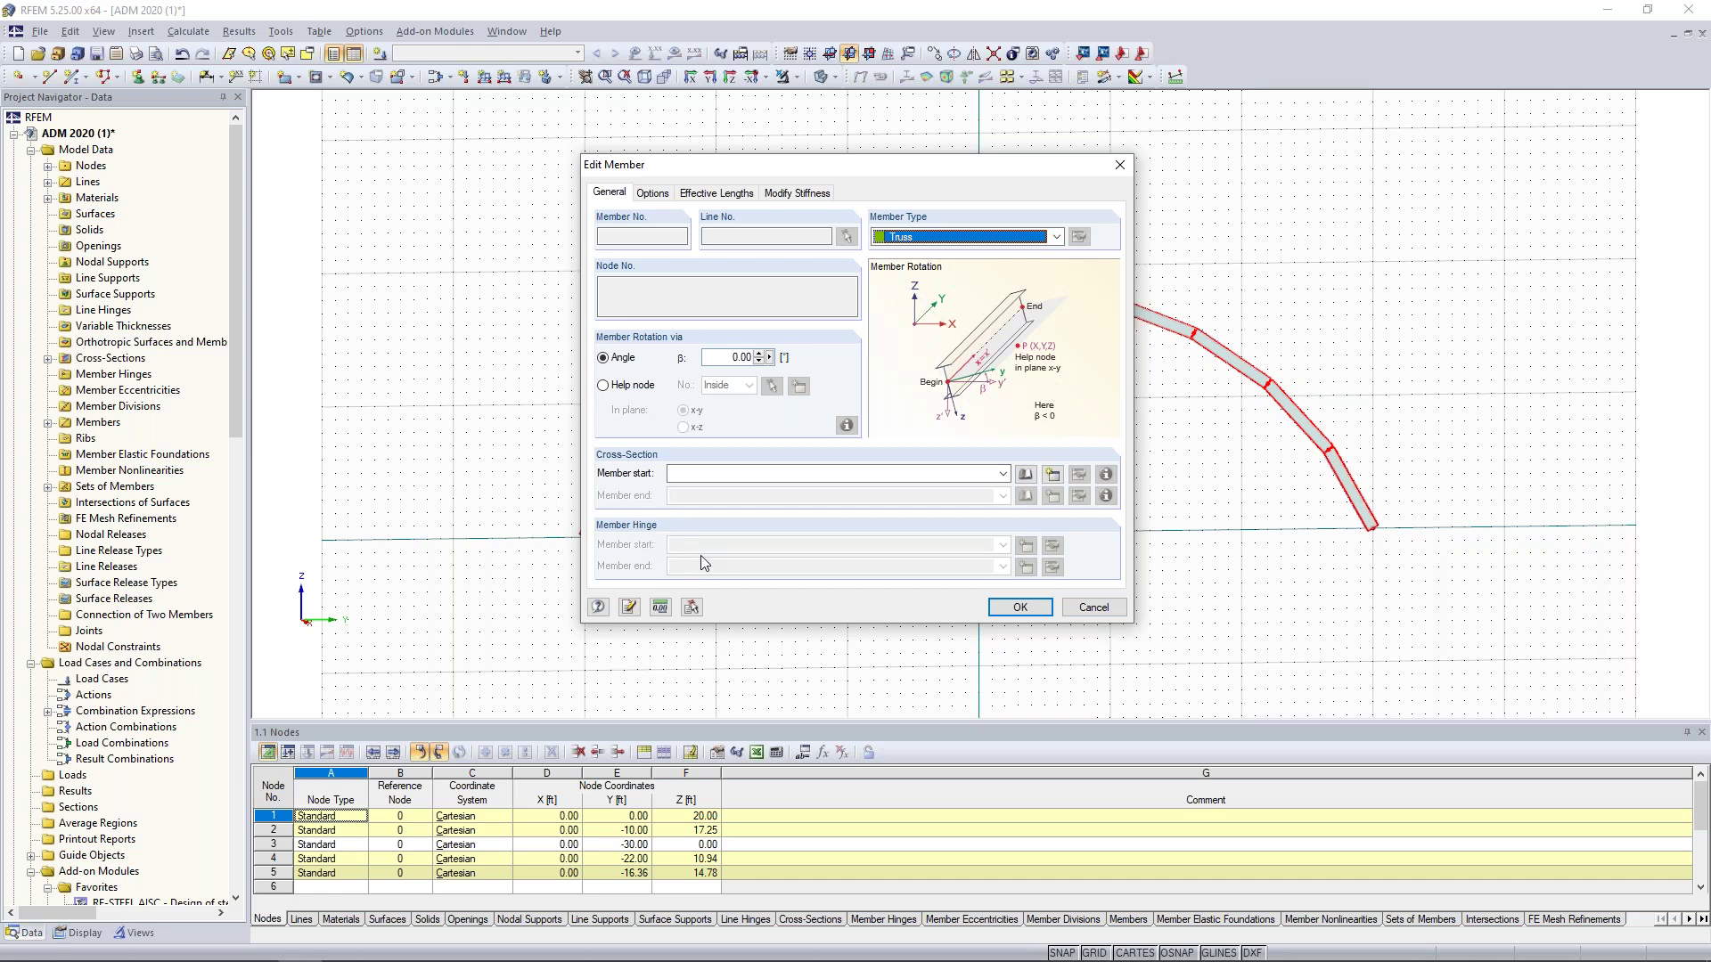
- Assign the ADM 2020 rolled square tube RT 6 x 6 x .375 in Aluminum 6061-T6-B209 to the template truss member
left_click(1024, 475)
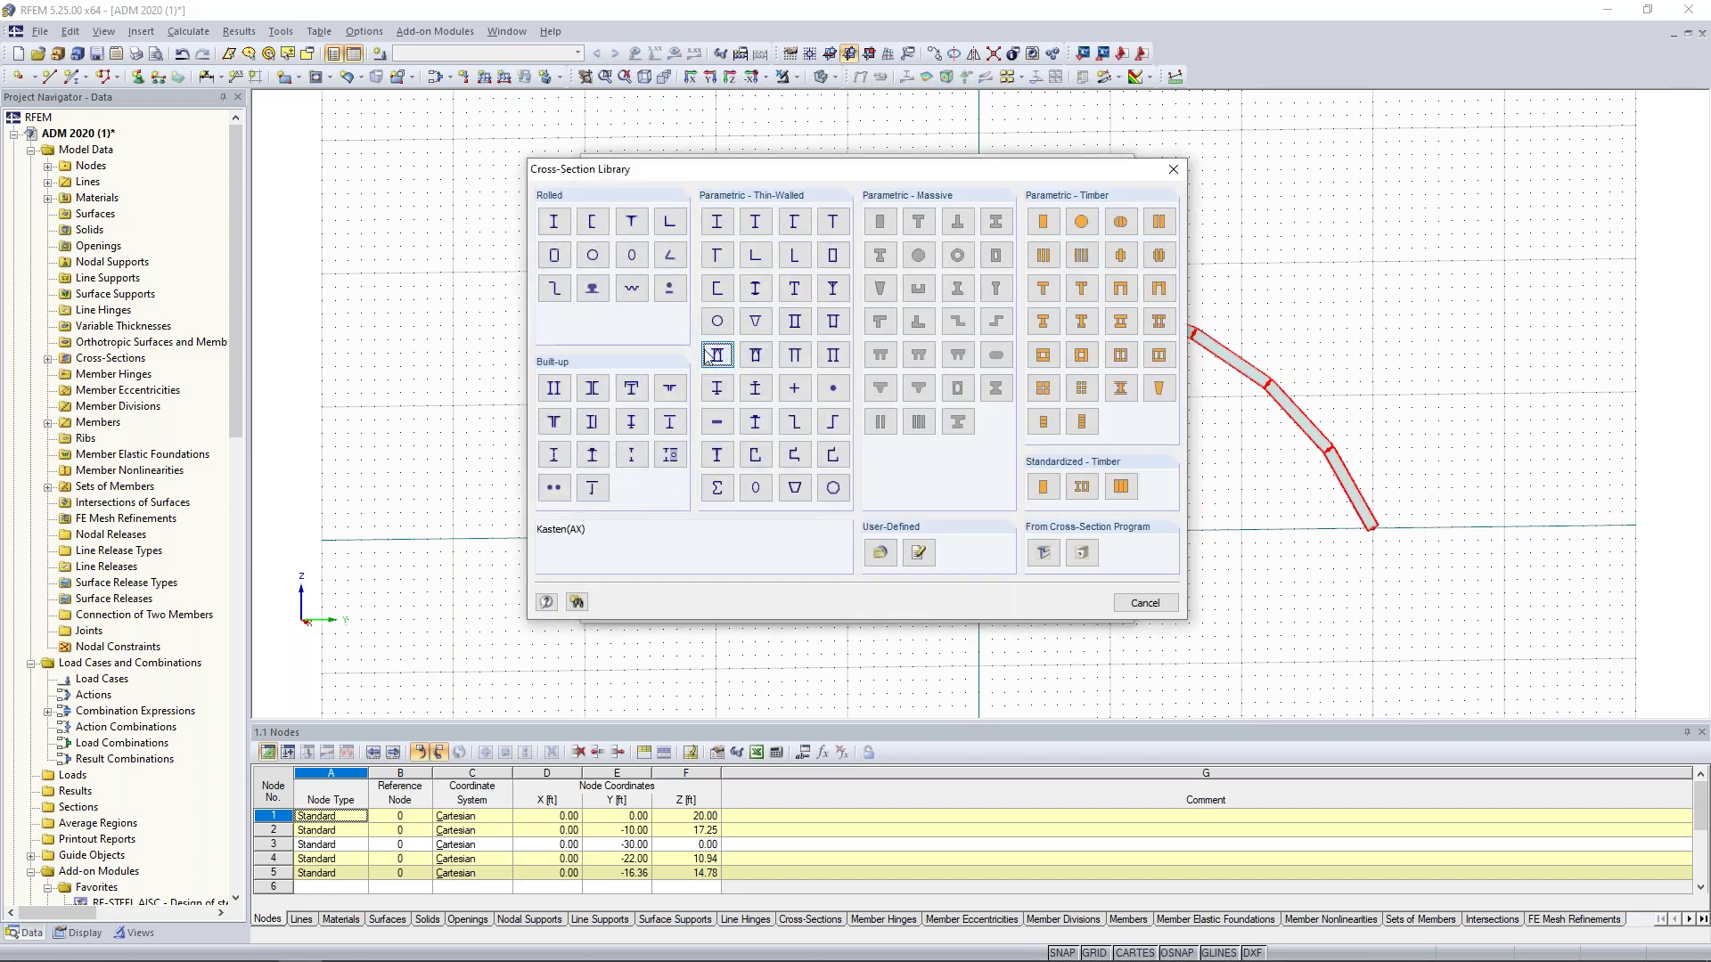
left_click(561, 257)
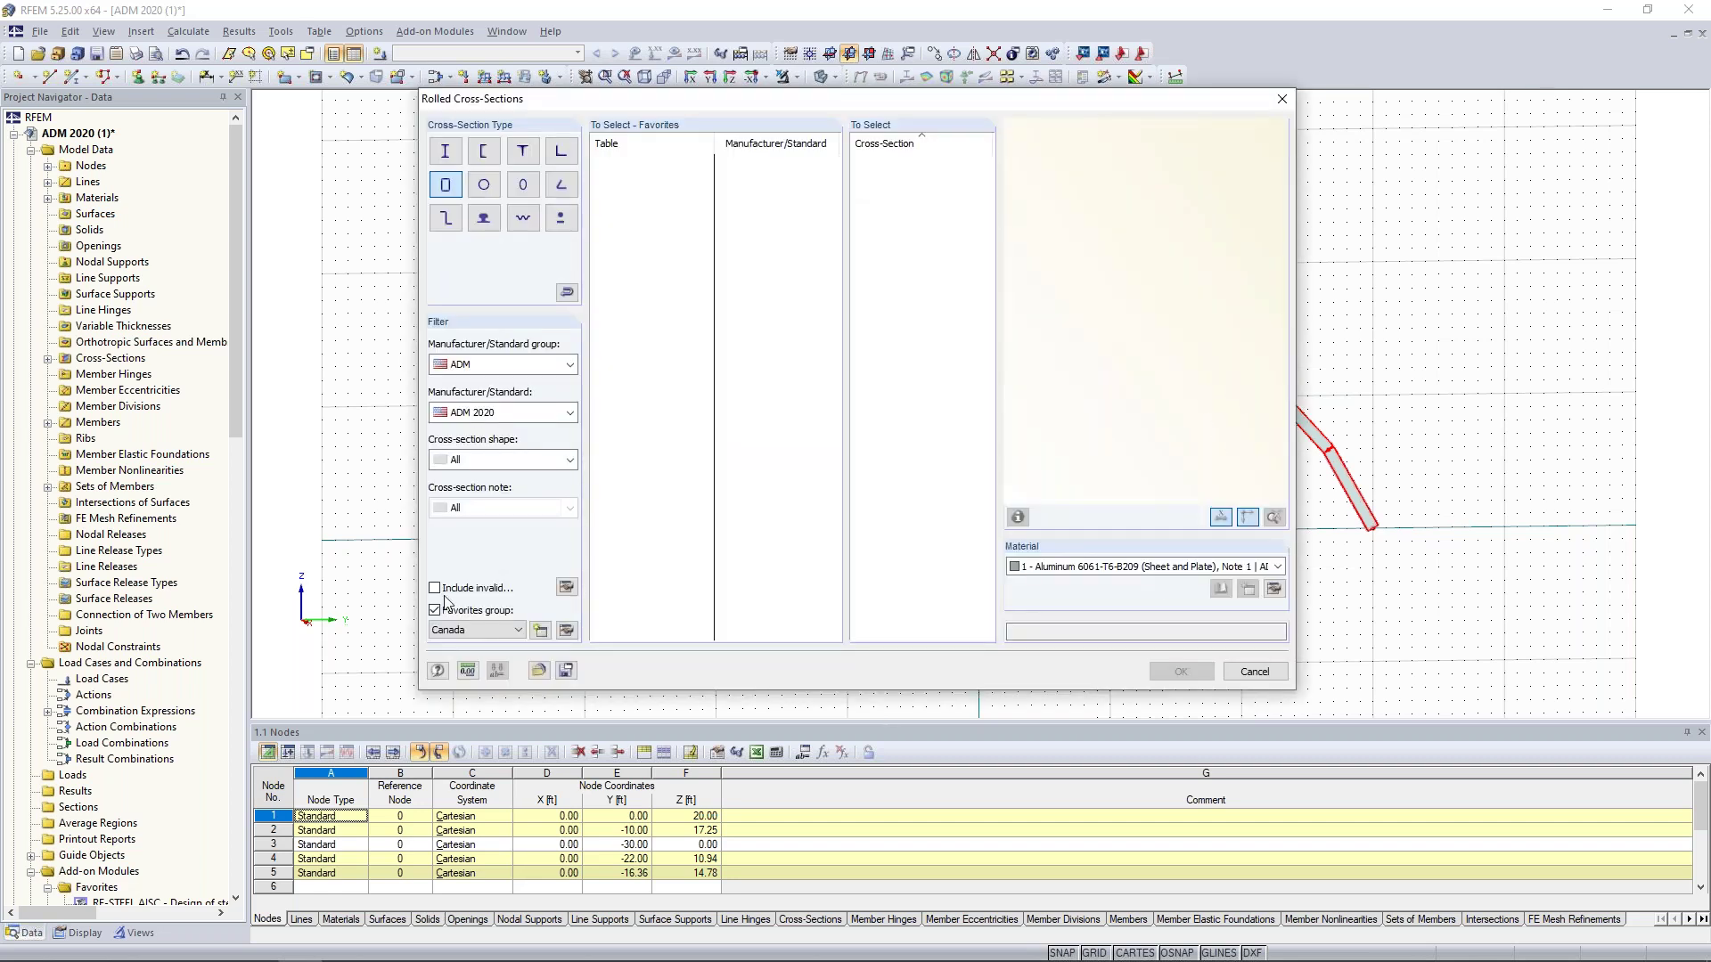
left_click(435, 611)
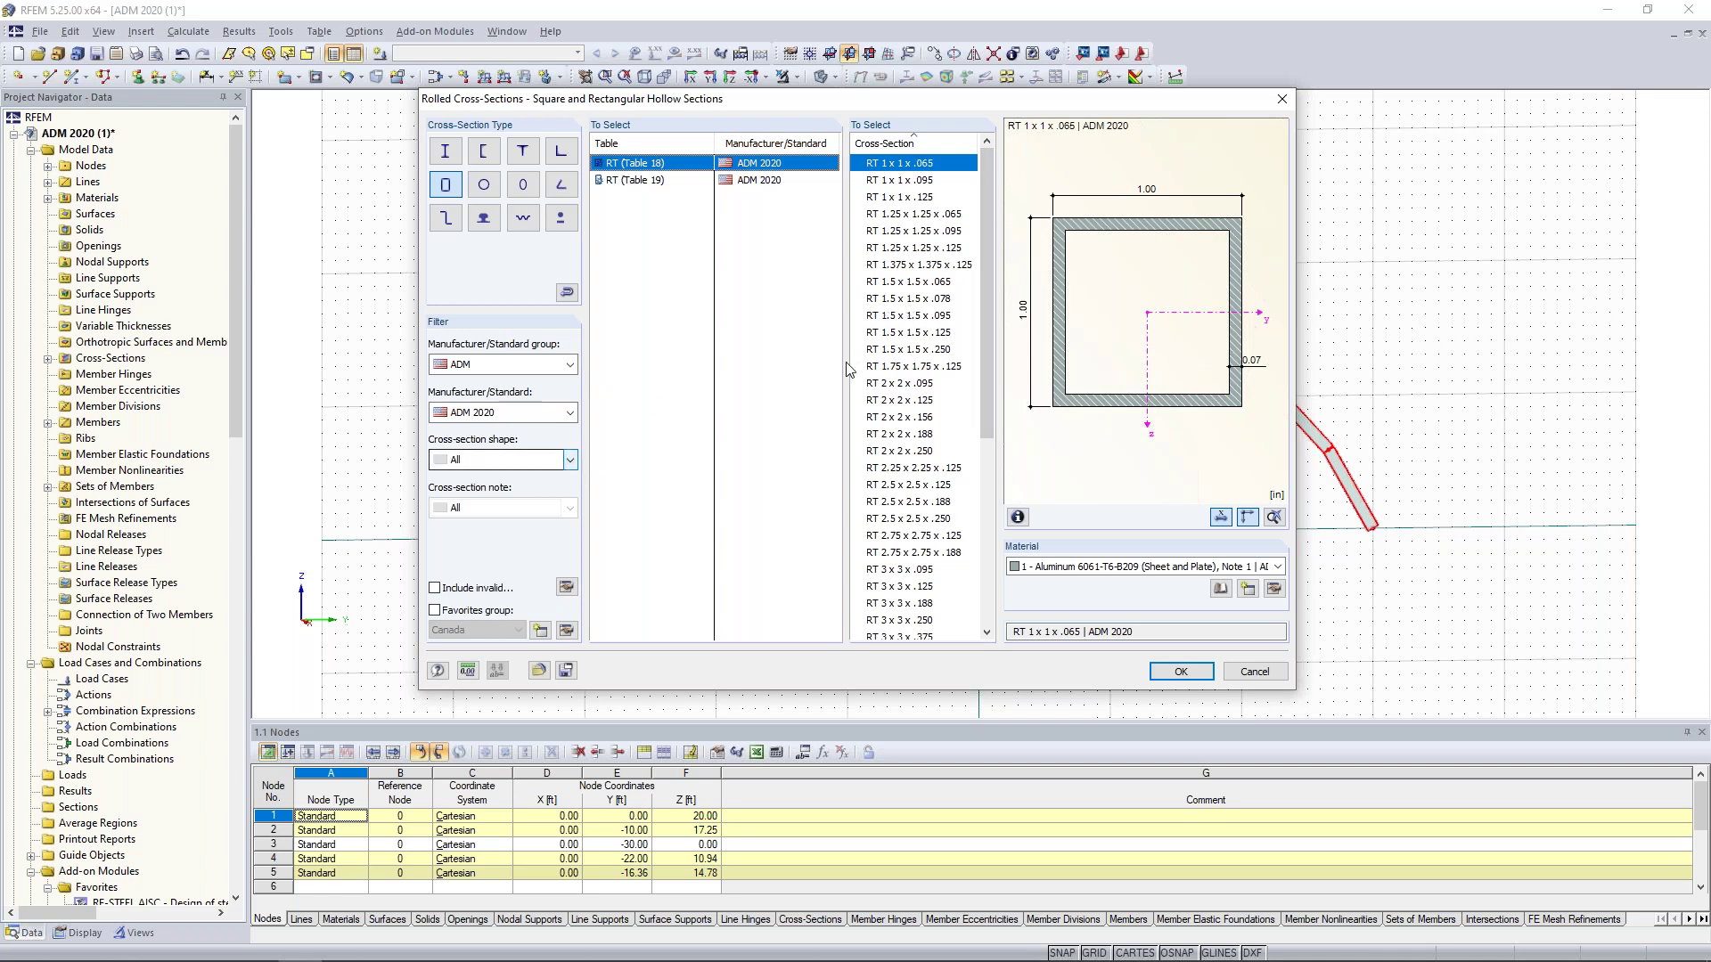
left_click_drag(989, 328, 911, 539)
left_click(911, 535)
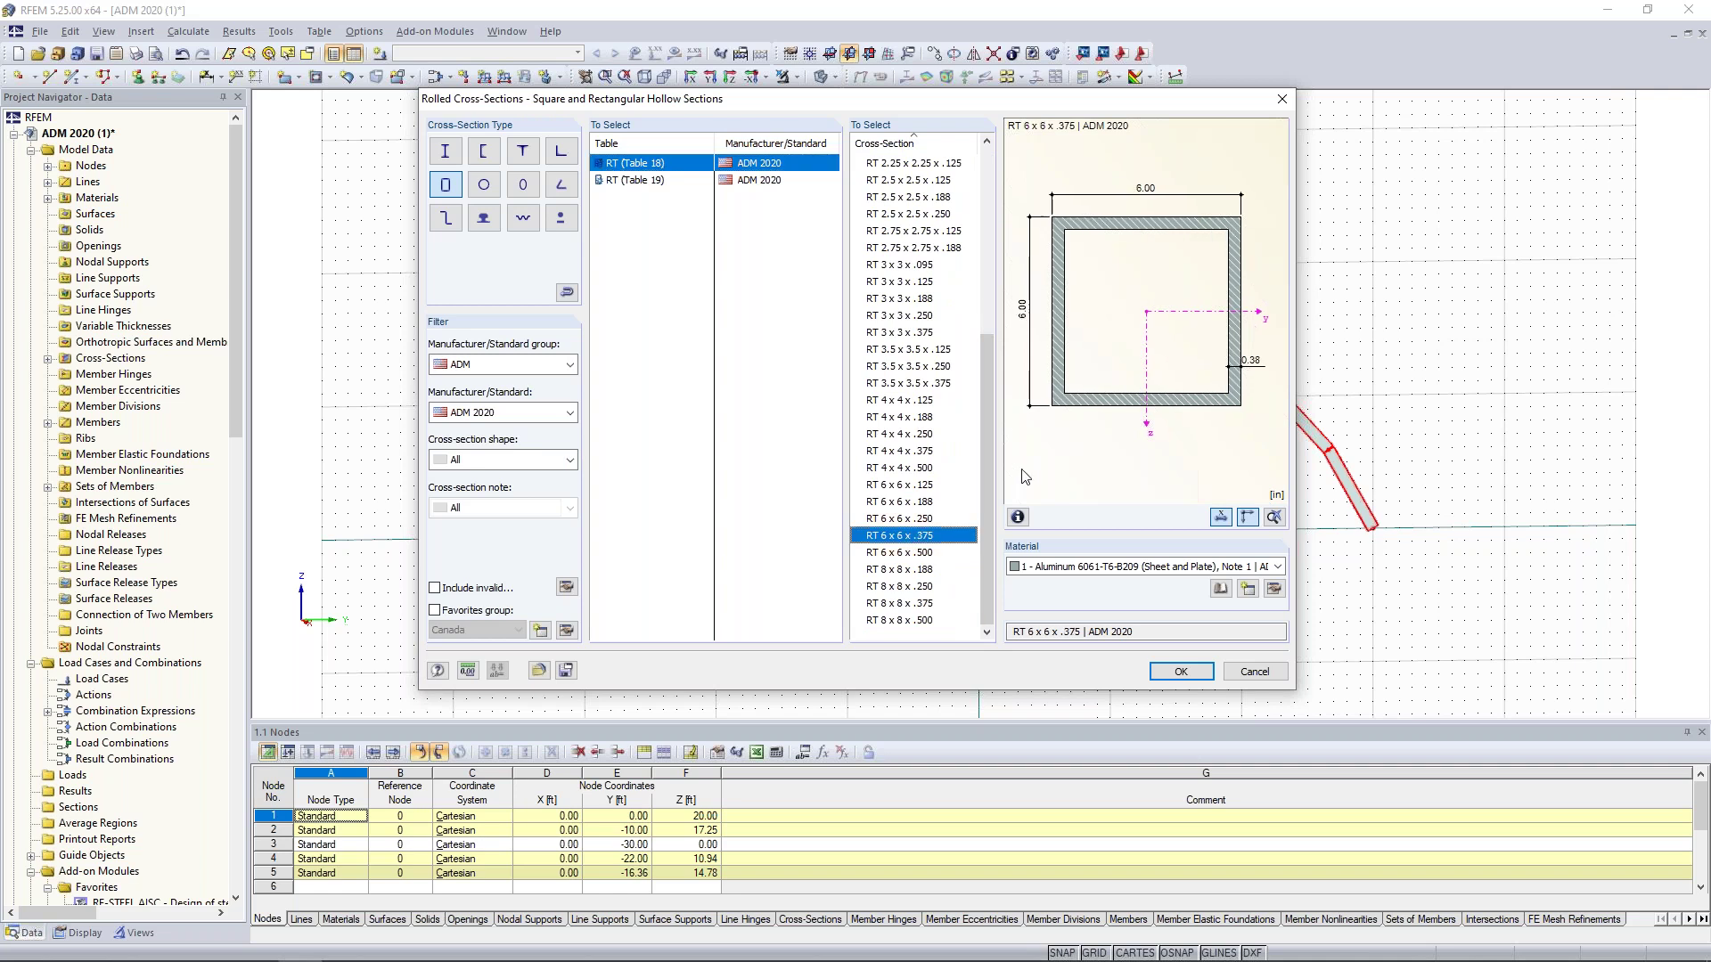
left_click(1051, 568)
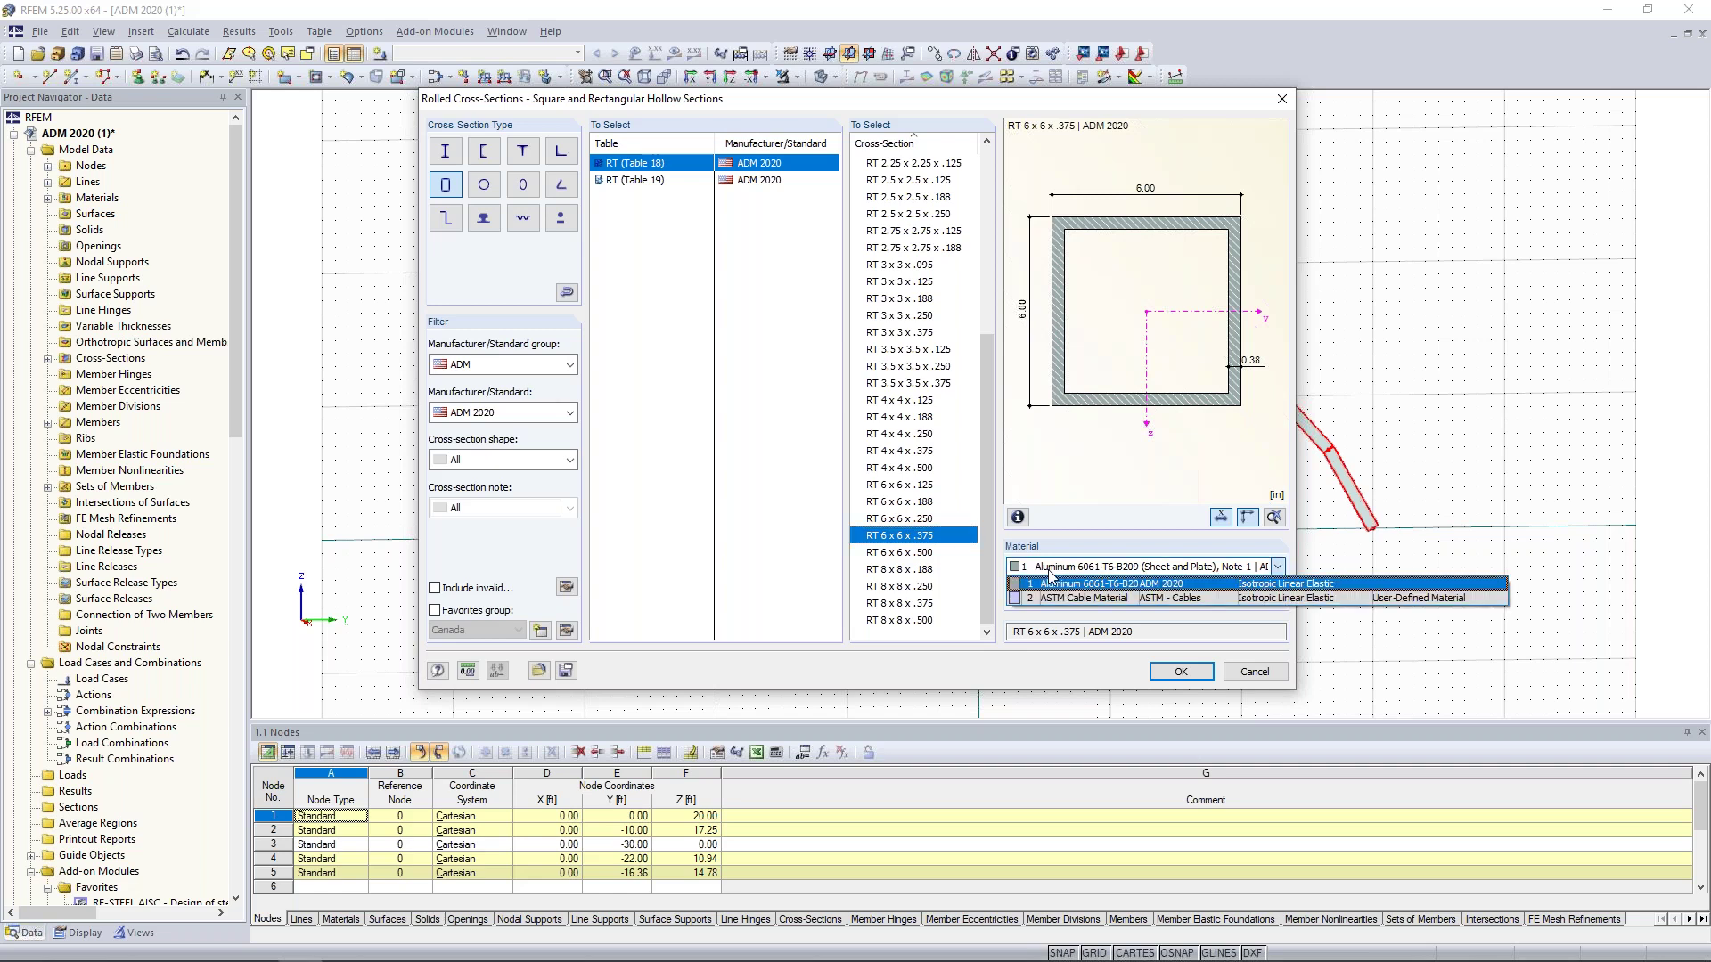
left_click(1051, 575)
left_click(1181, 671)
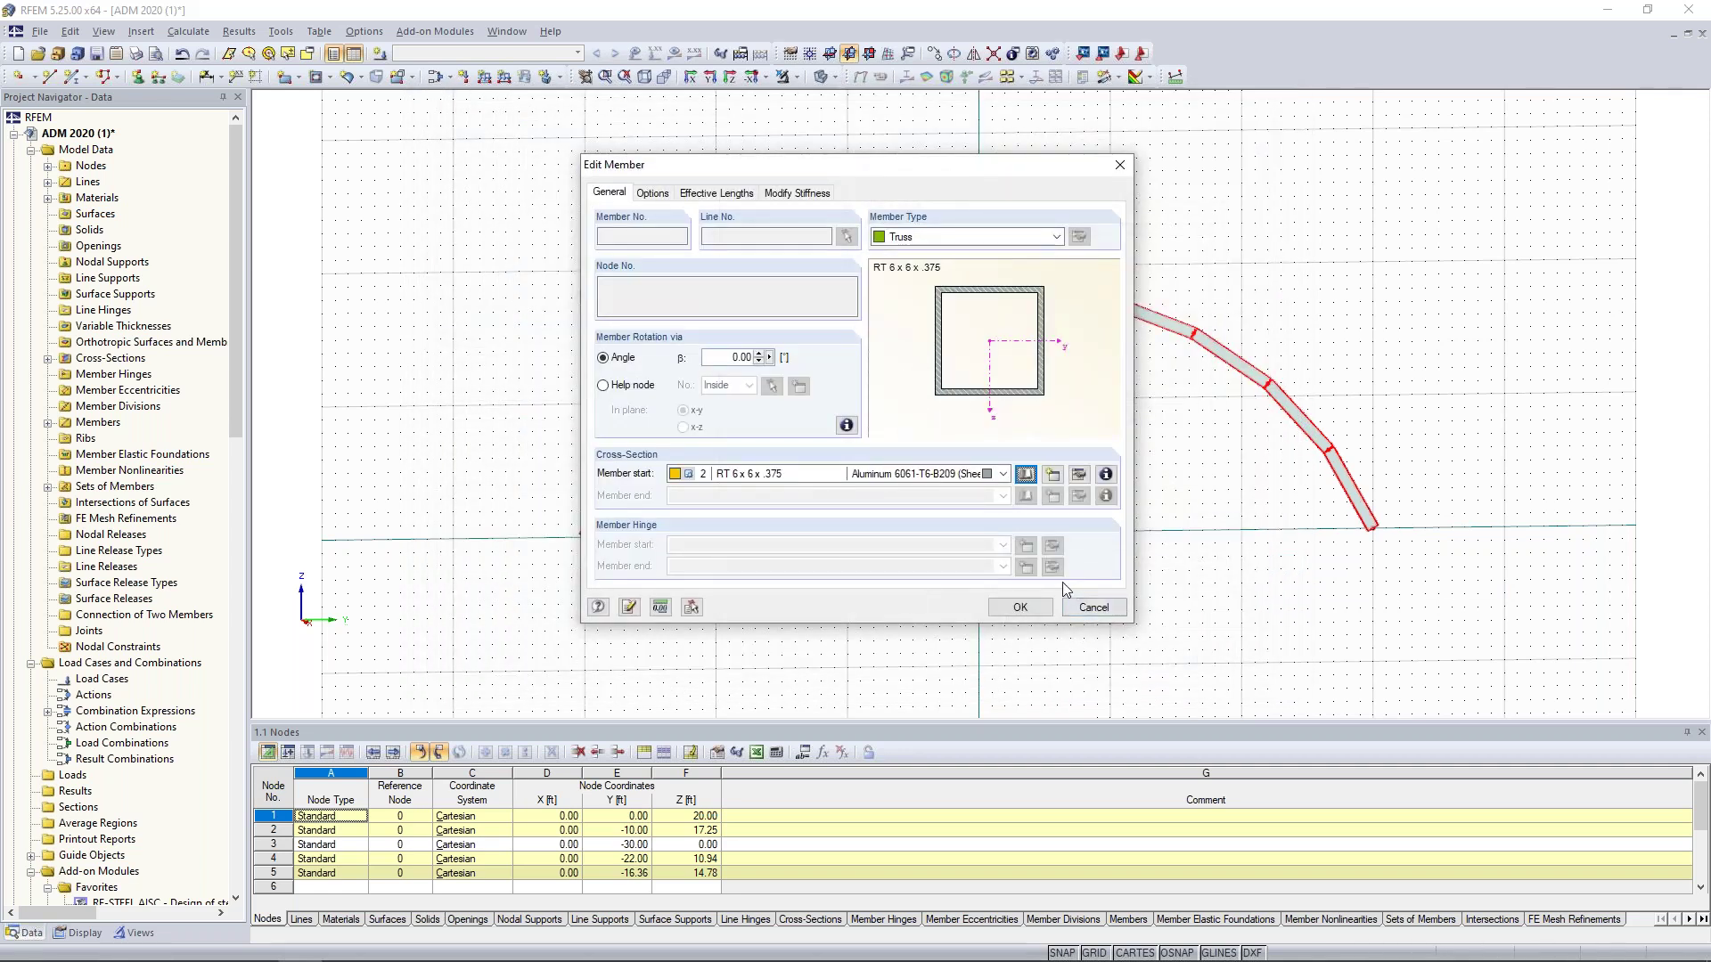
left_click(1022, 608)
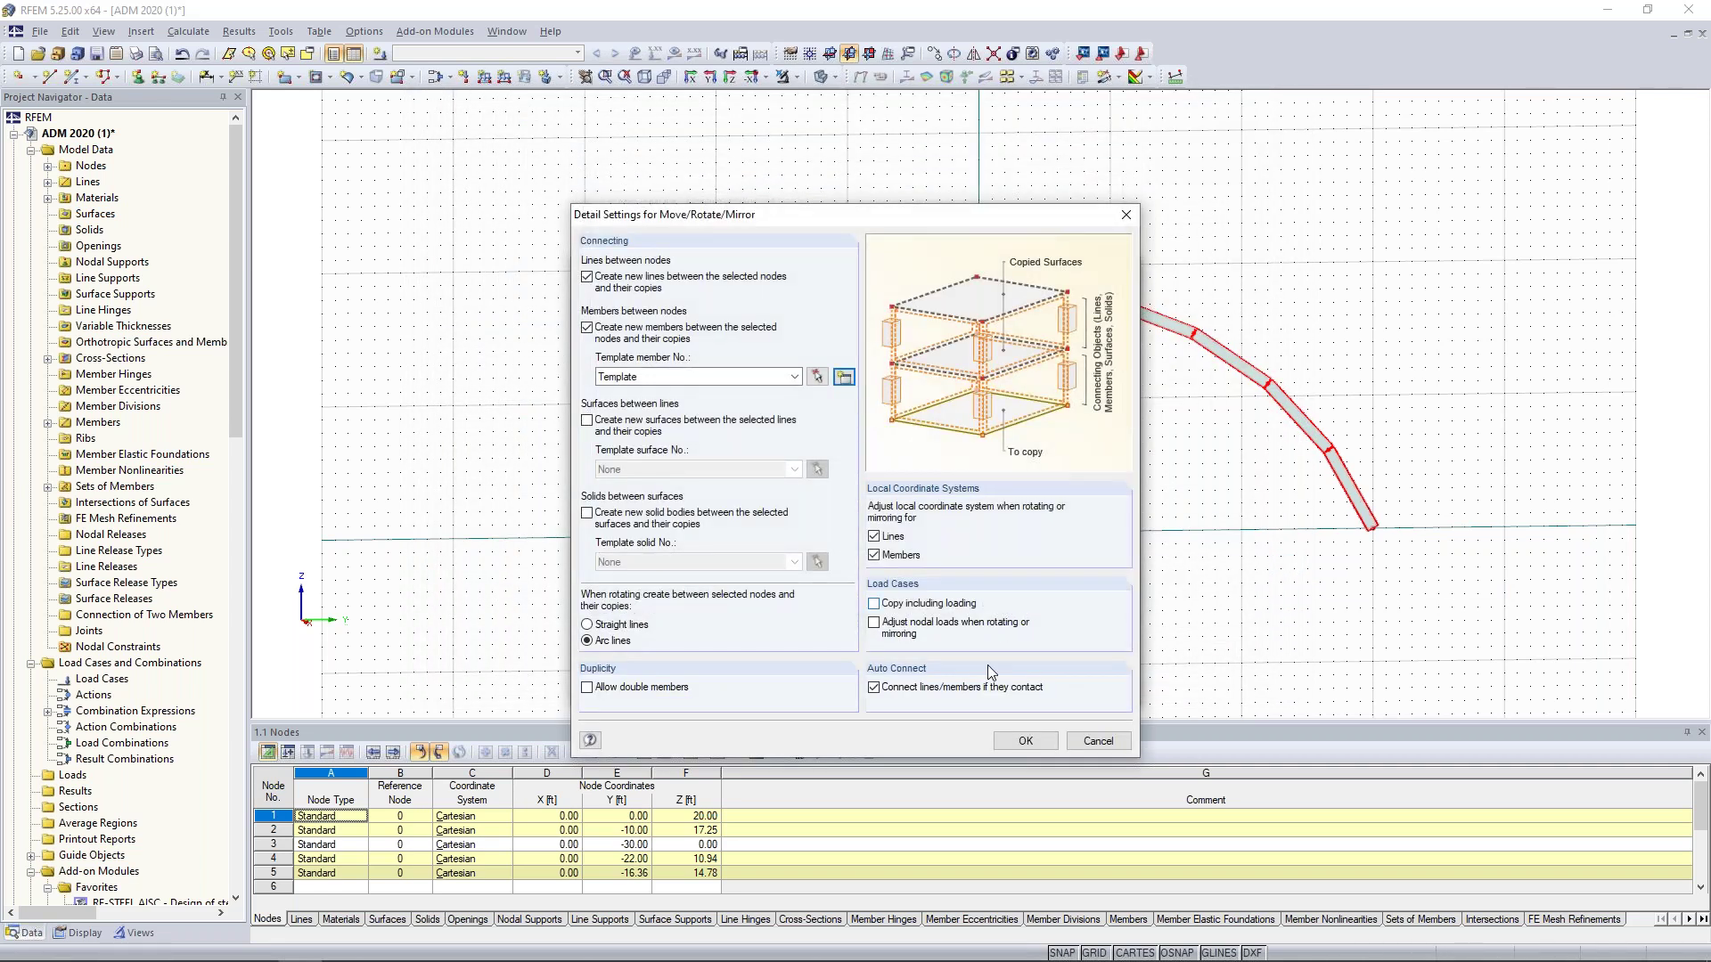
- Generate the four arch copies with their connecting truss members, and clear the selection
left_click(1025, 740)
left_click(1016, 687)
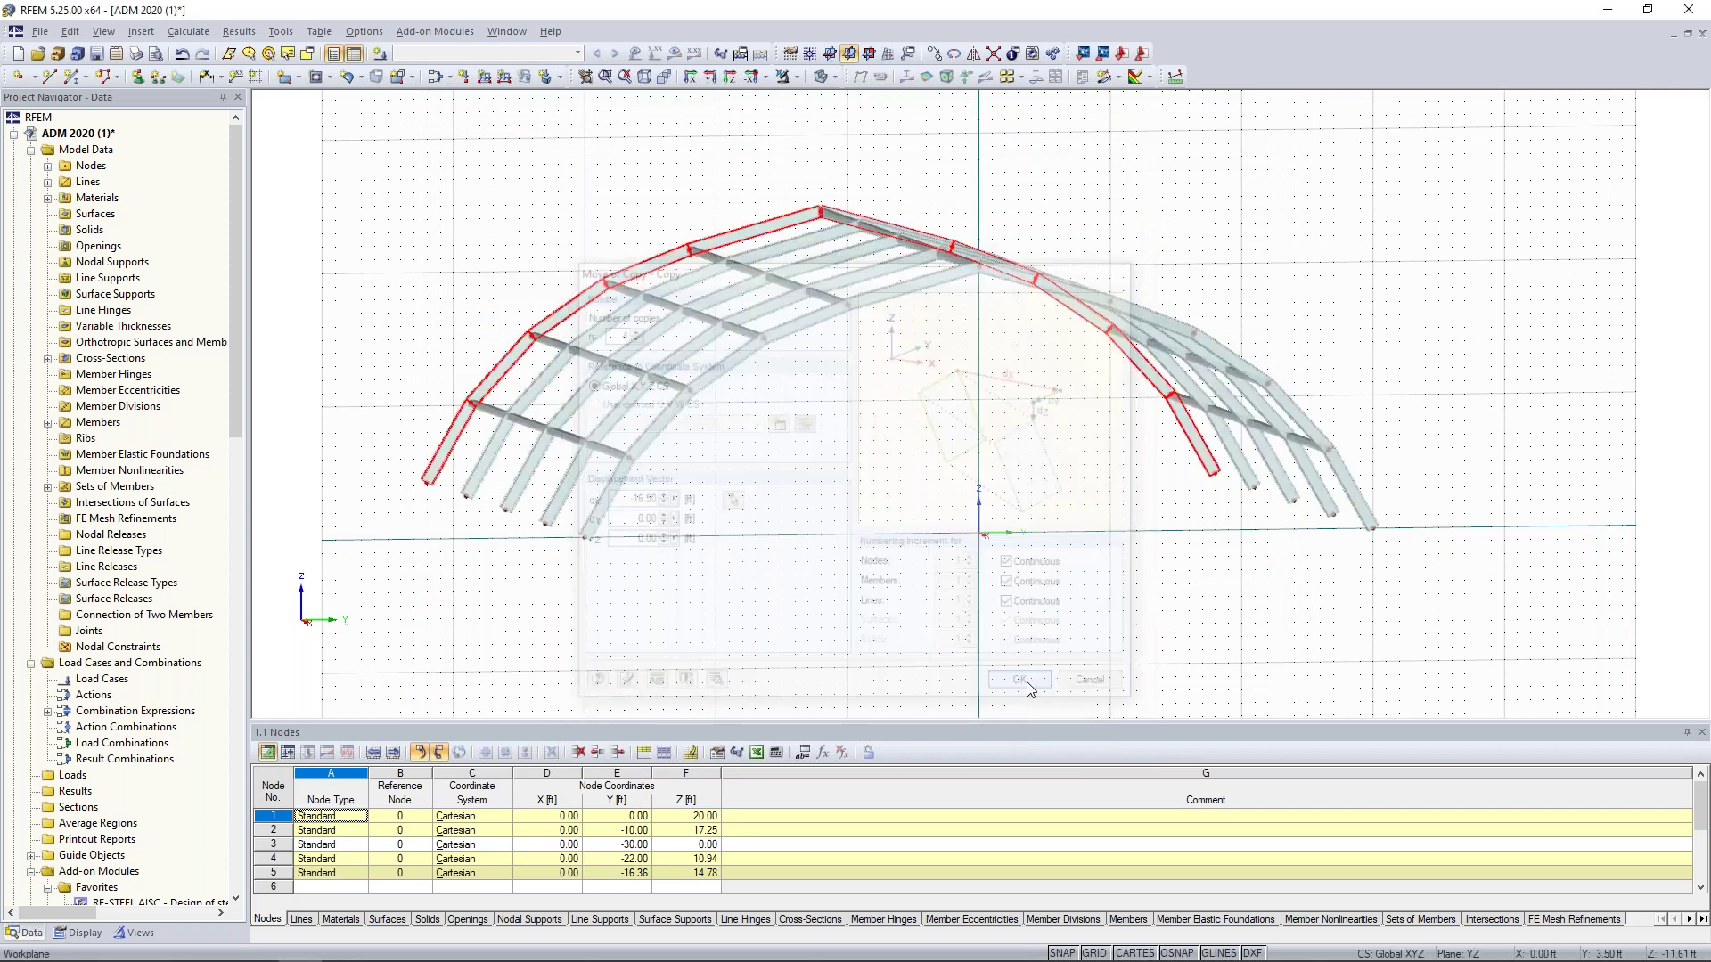
middle_click_drag(981, 540, 891, 545, "ctrl")
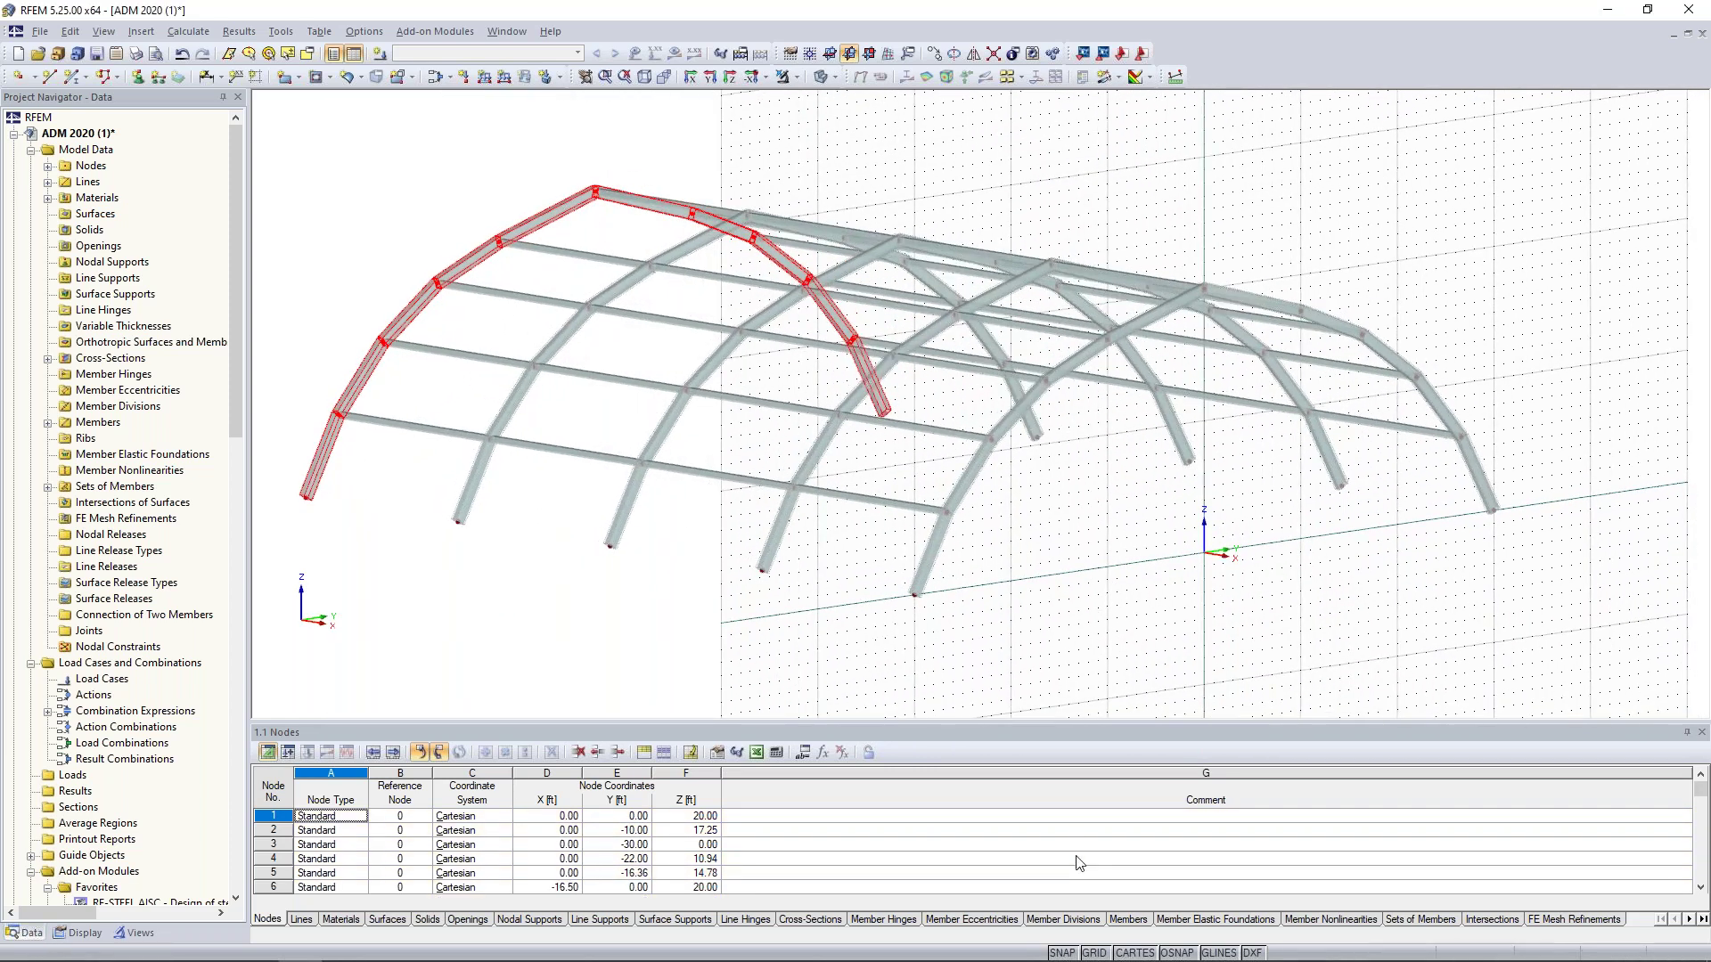
scroll(1005, 538, "down", 3)
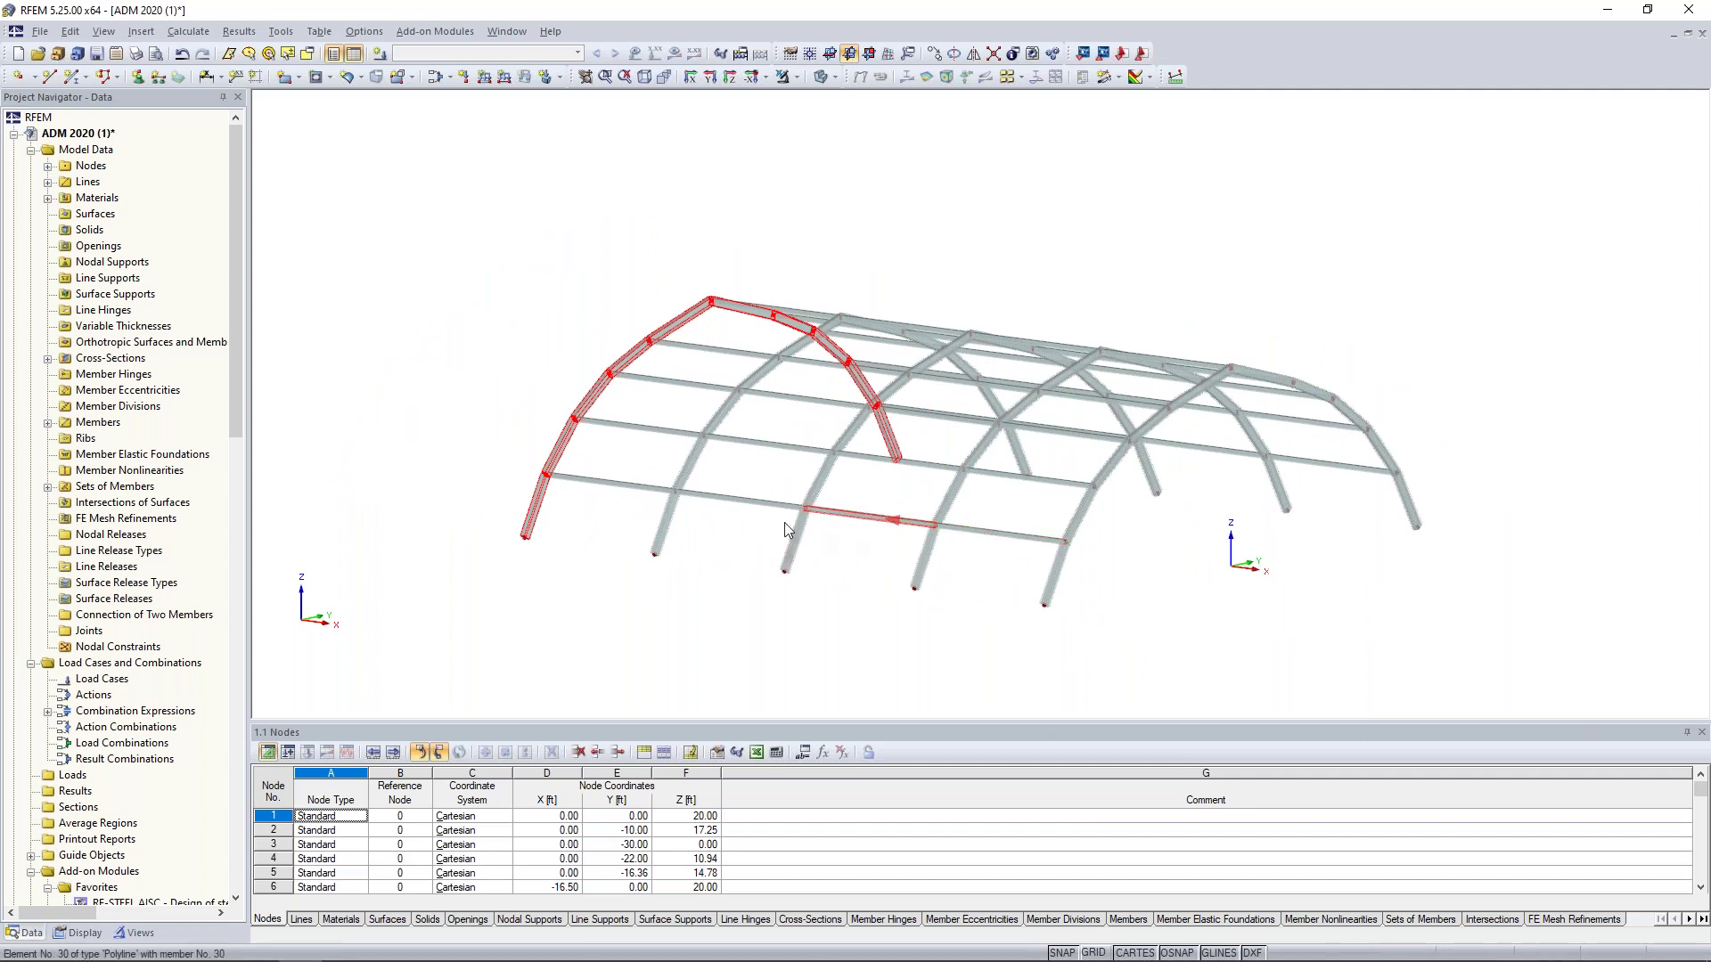
left_click(664, 621)
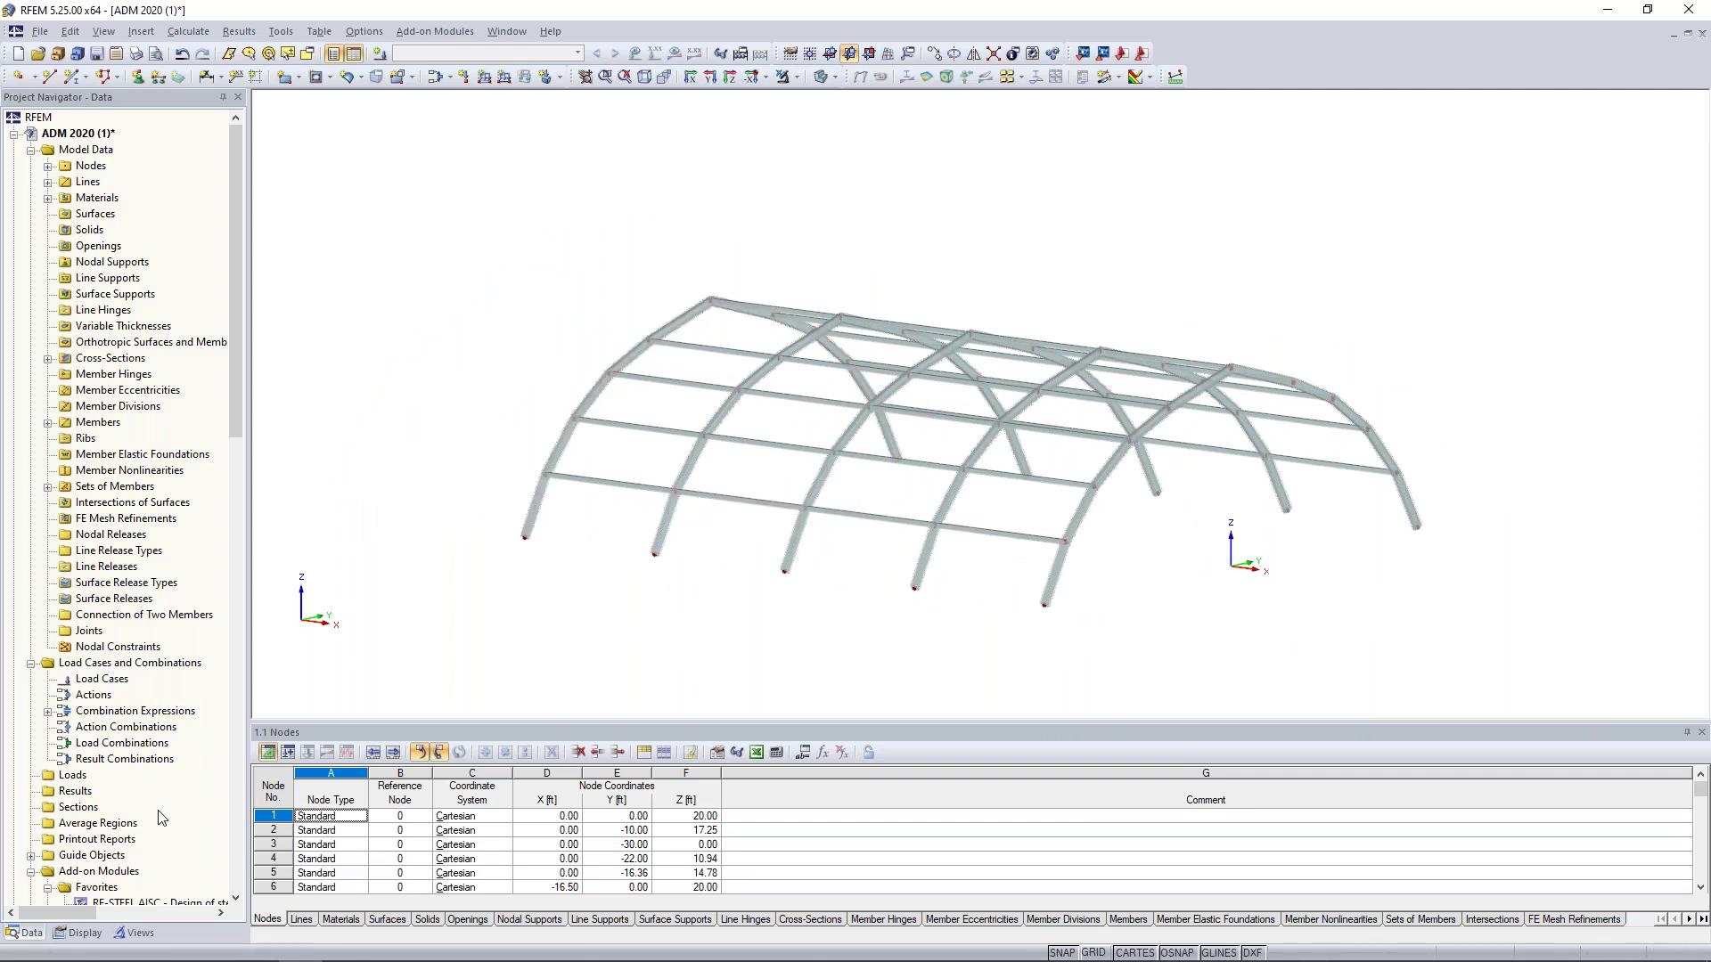
- Color the model graphics according to member type to distinguish the beam arches from the connecting trusses
left_click(78, 933)
scroll(98, 615, "down", 13)
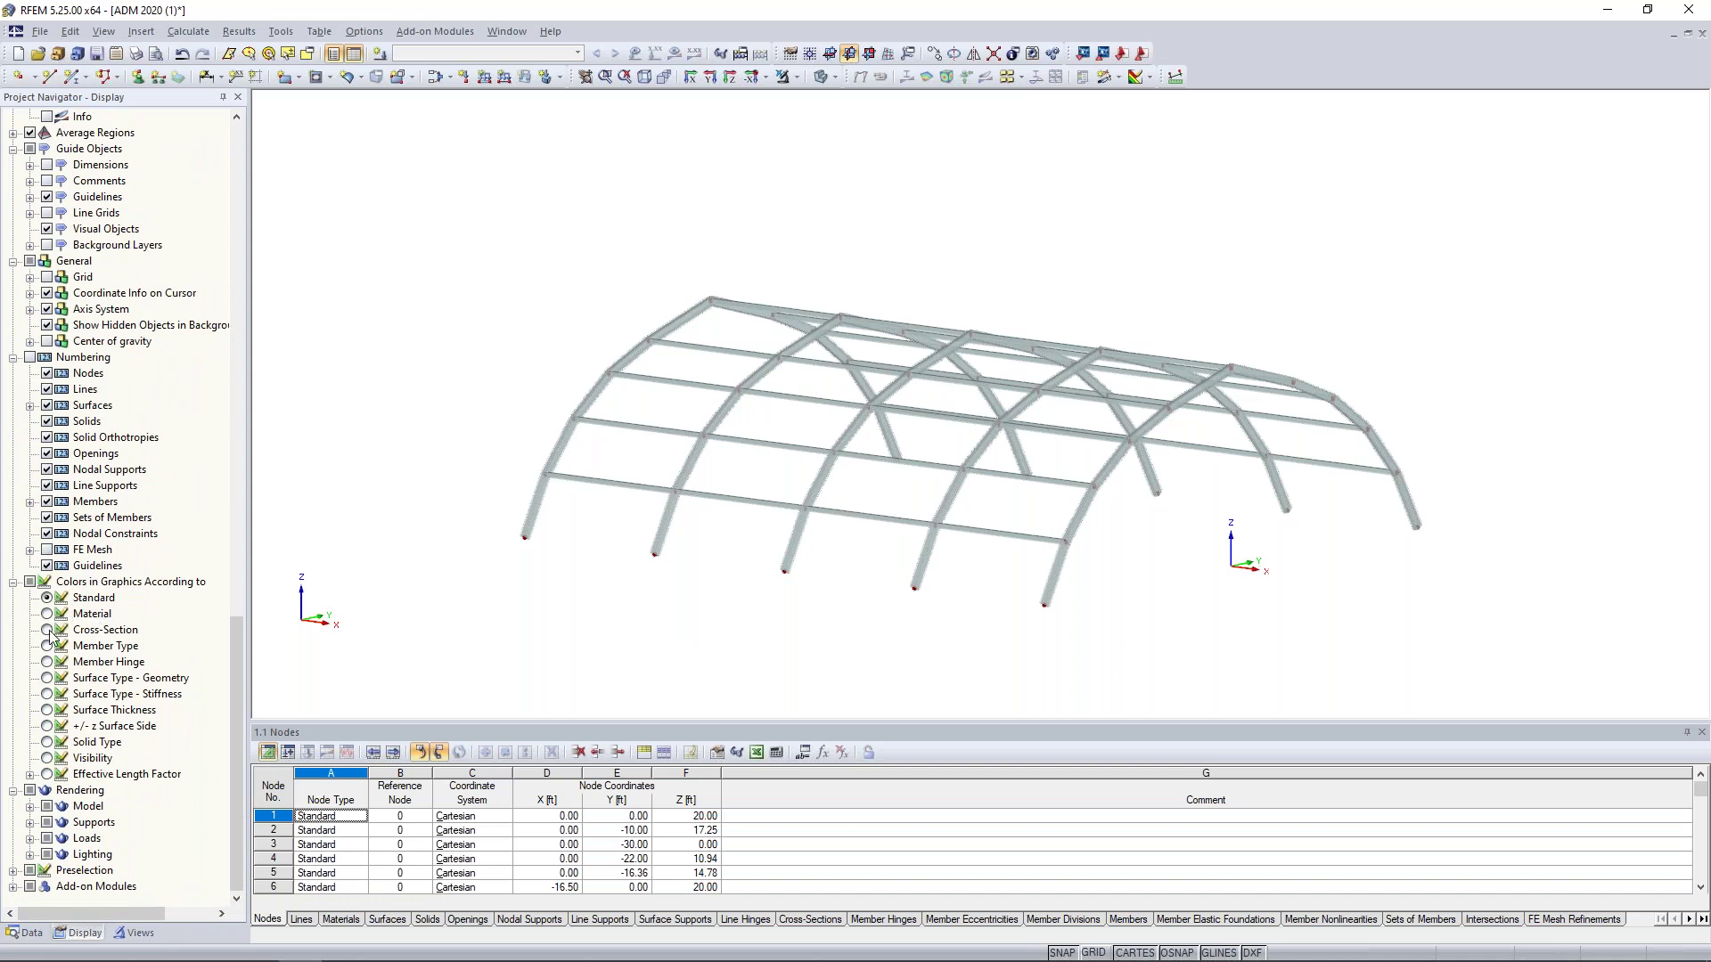
left_click(48, 646)
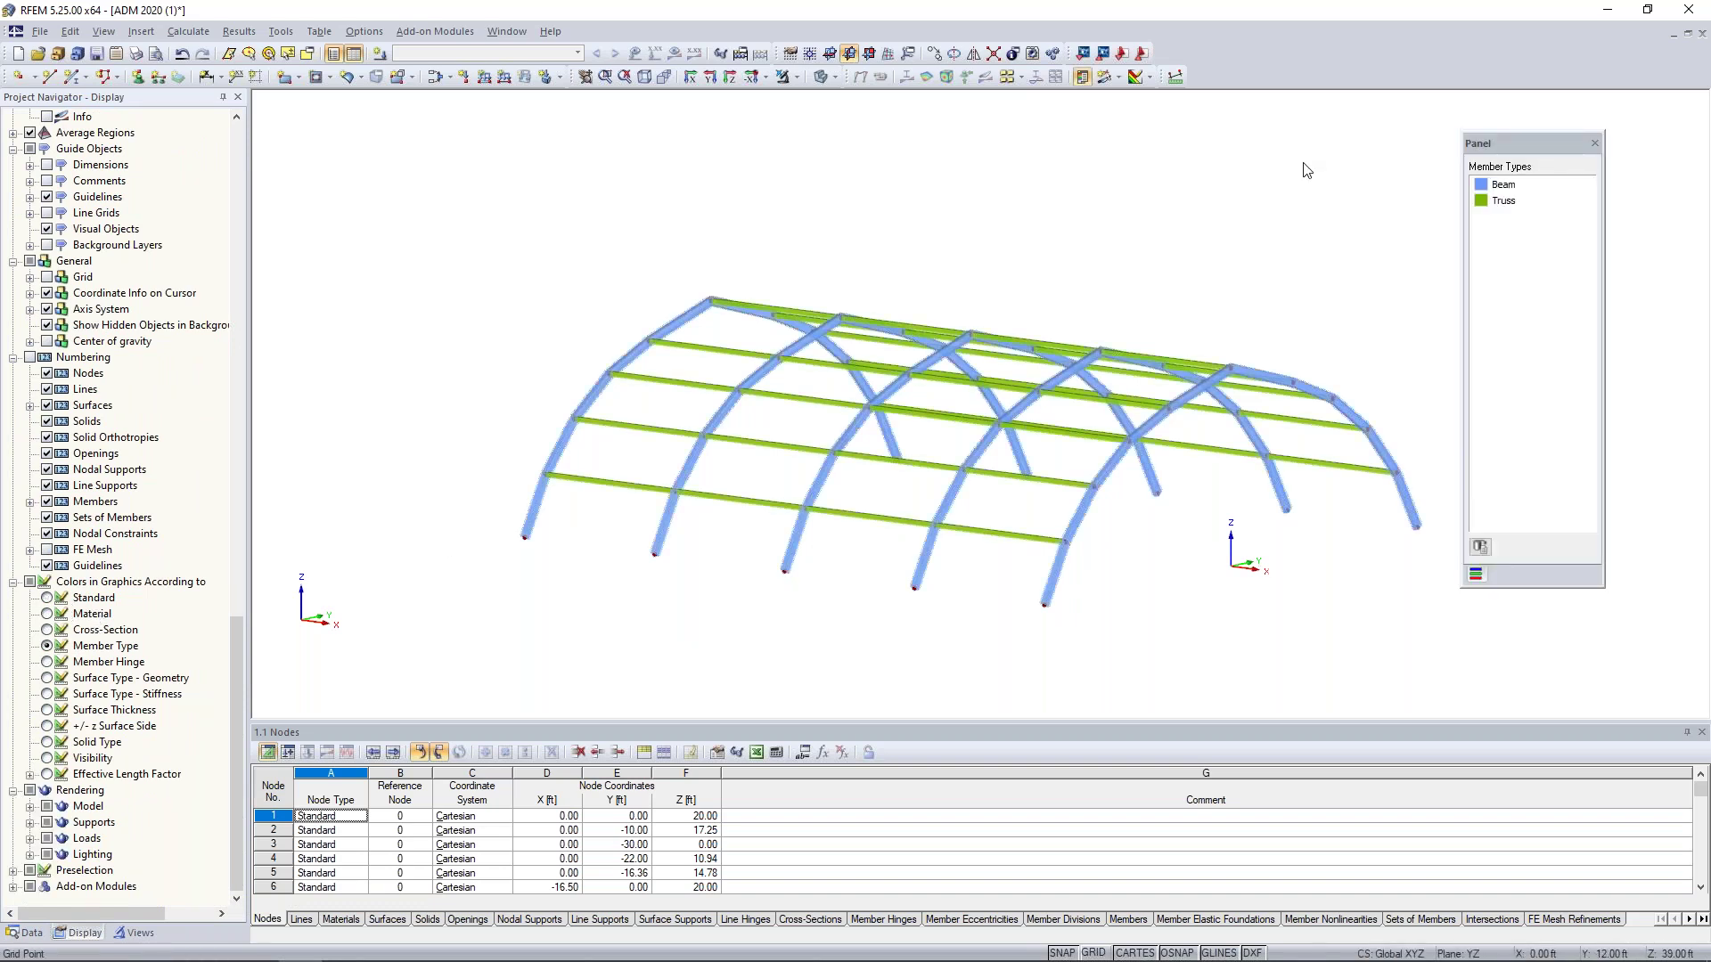
middle_click_drag(1278, 235, 1150, 282, "ctrl")
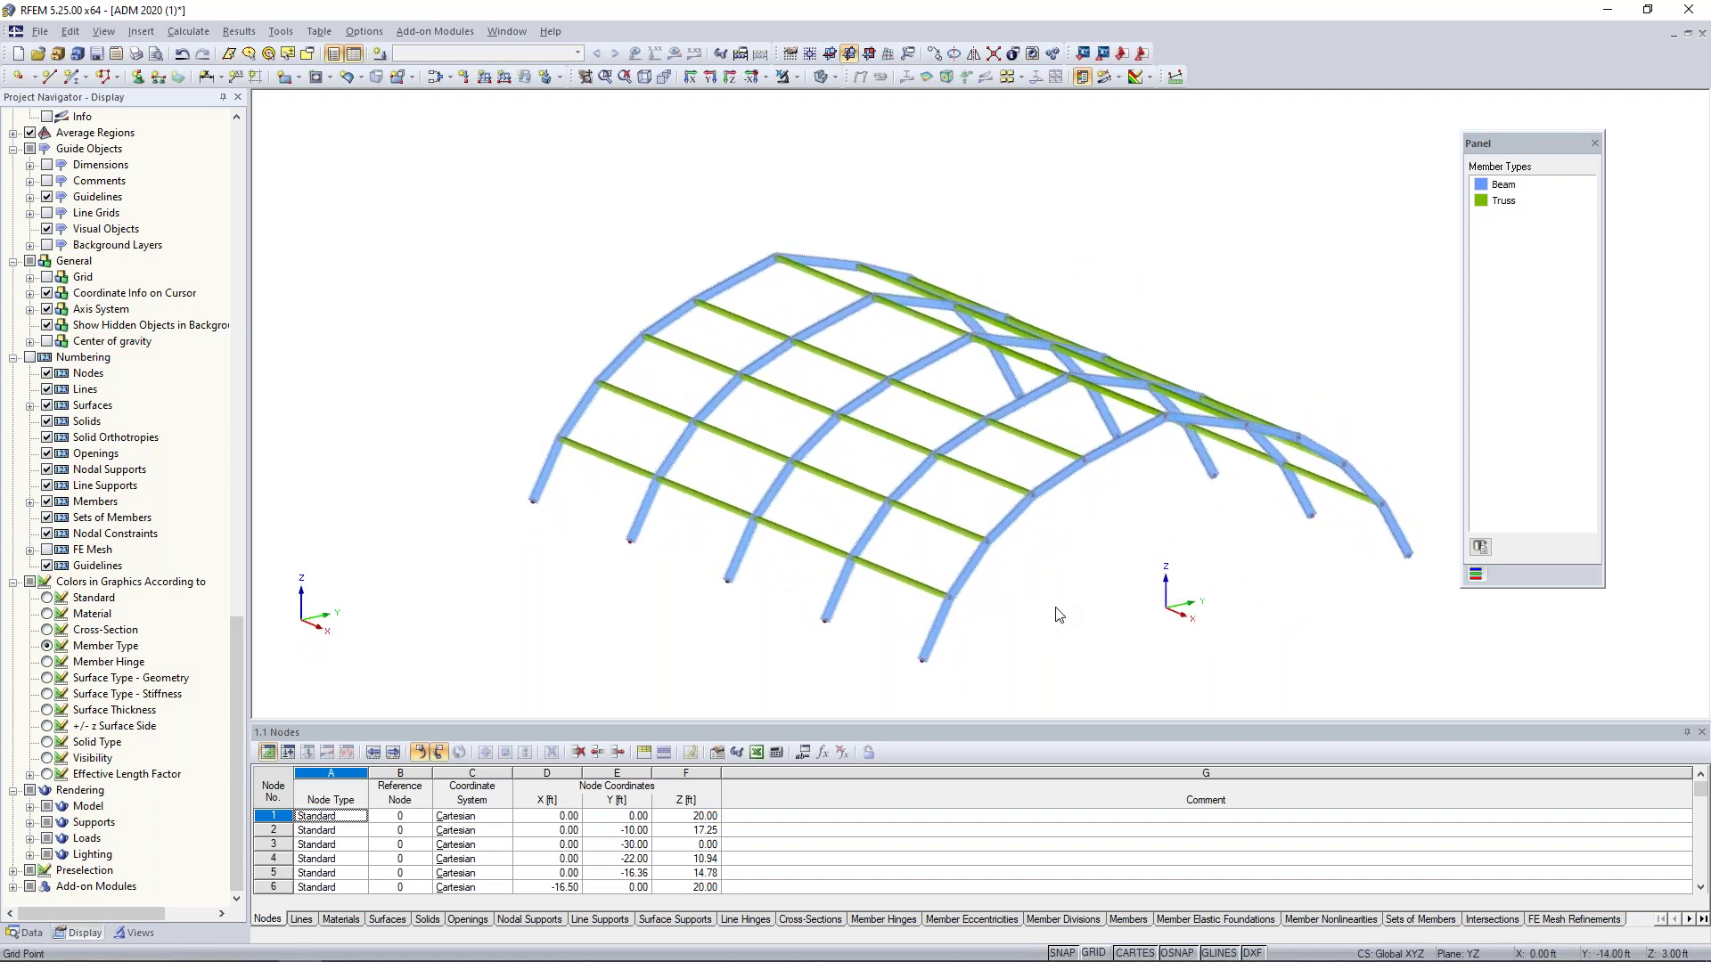
middle_click_drag(1058, 614, 997, 515, "ctrl")
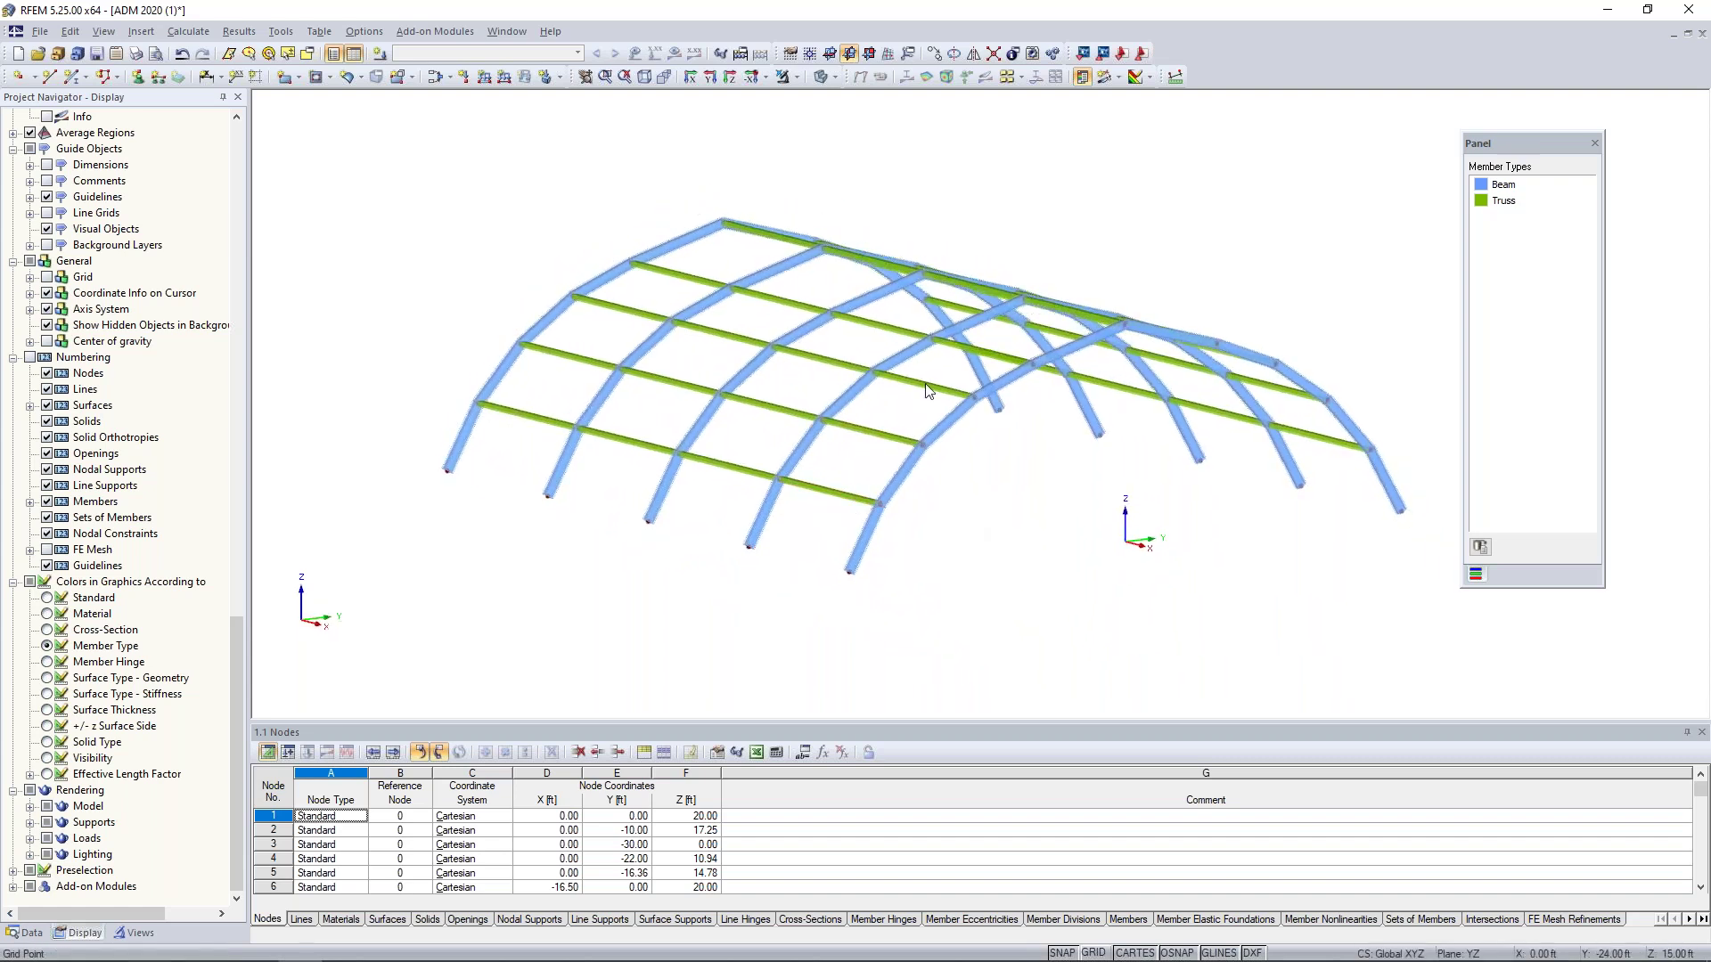
- Switch the model to a wireframe display and turn on cross-section outlines for the members
left_click(820, 76)
scroll(74, 664, "up", 20)
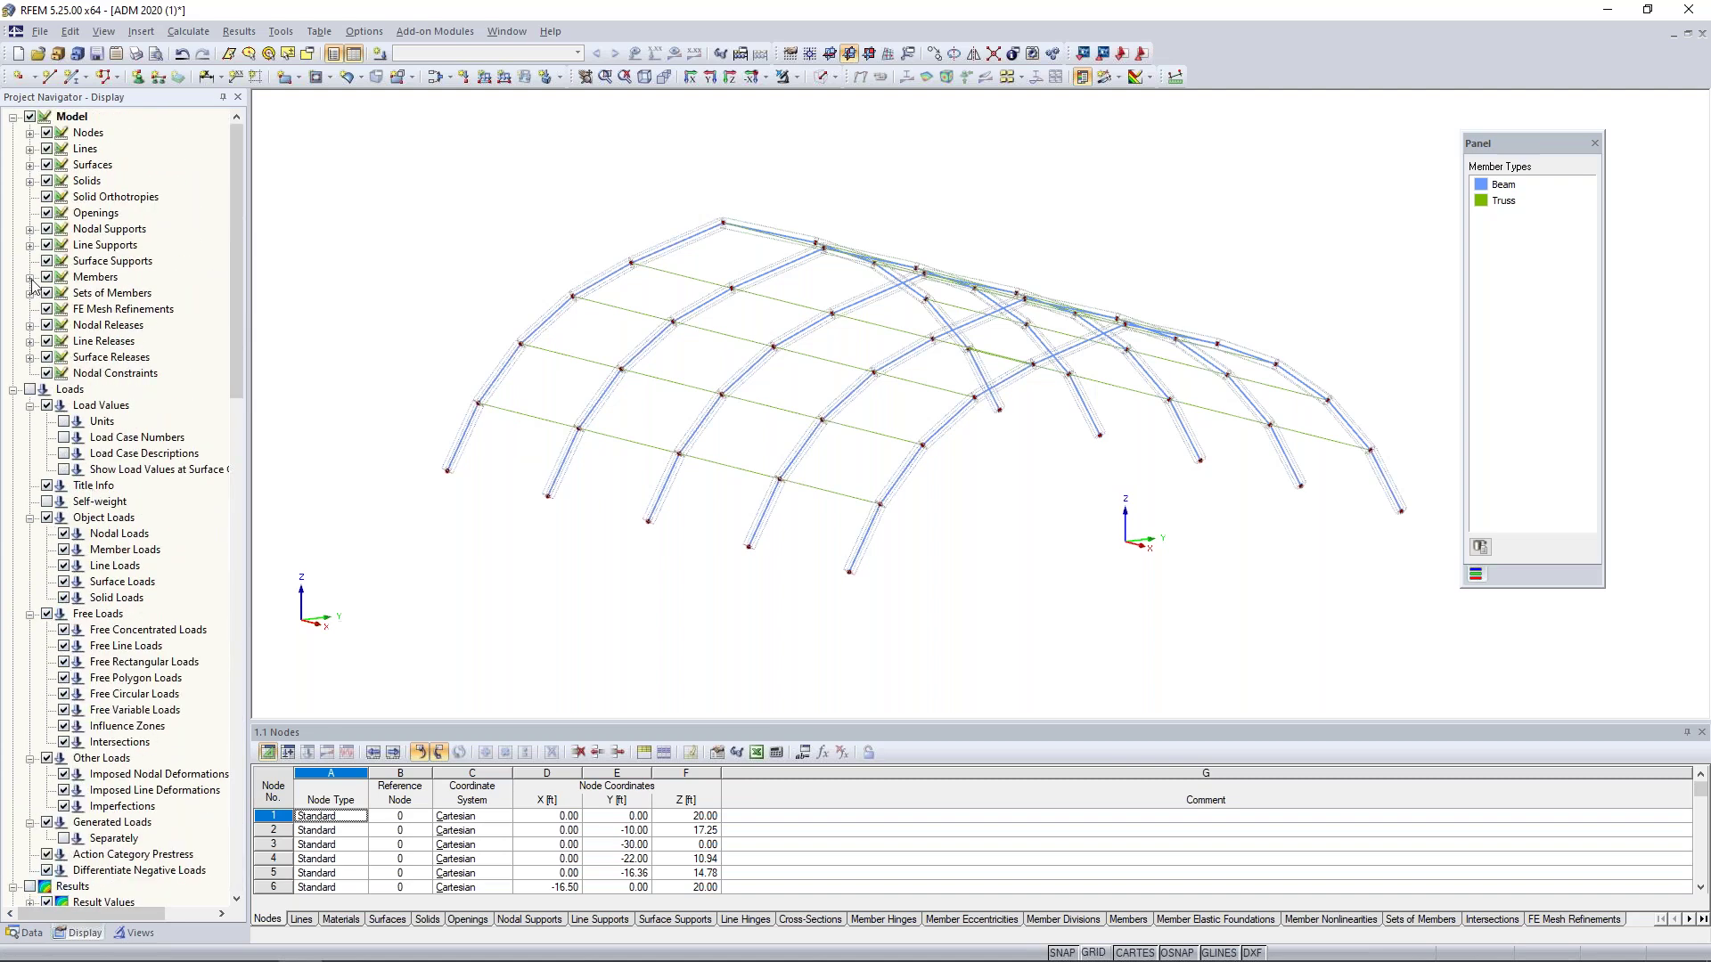
left_click(30, 277)
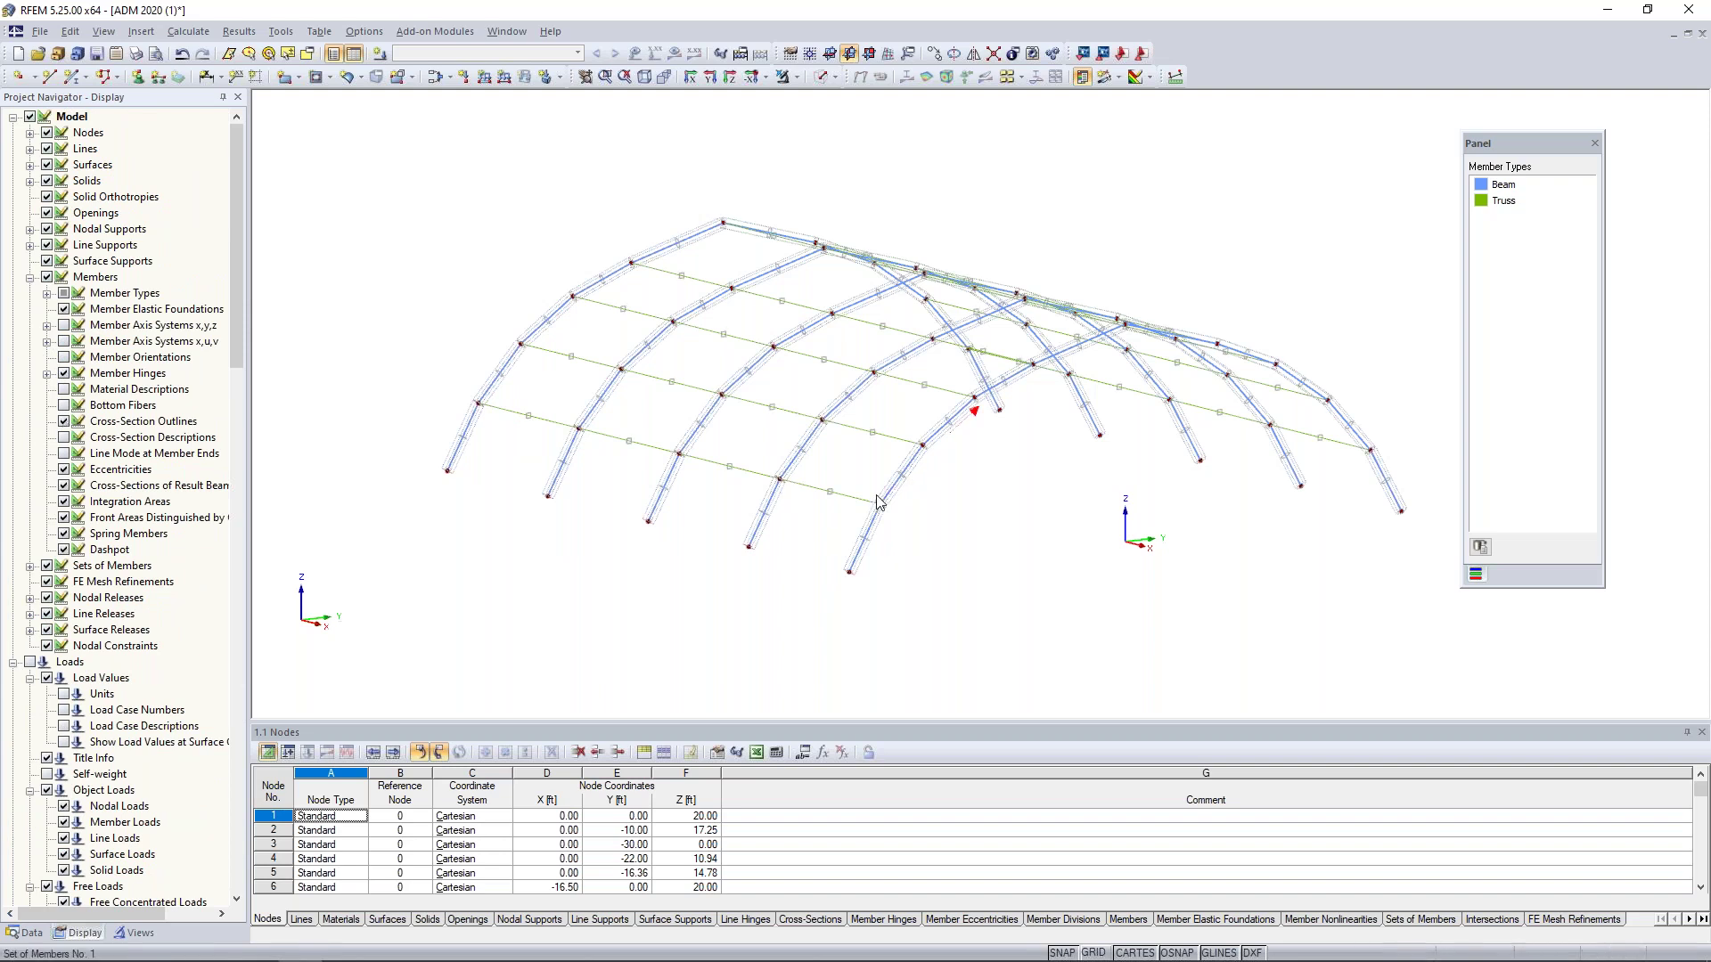
scroll(833, 499, "up", 5)
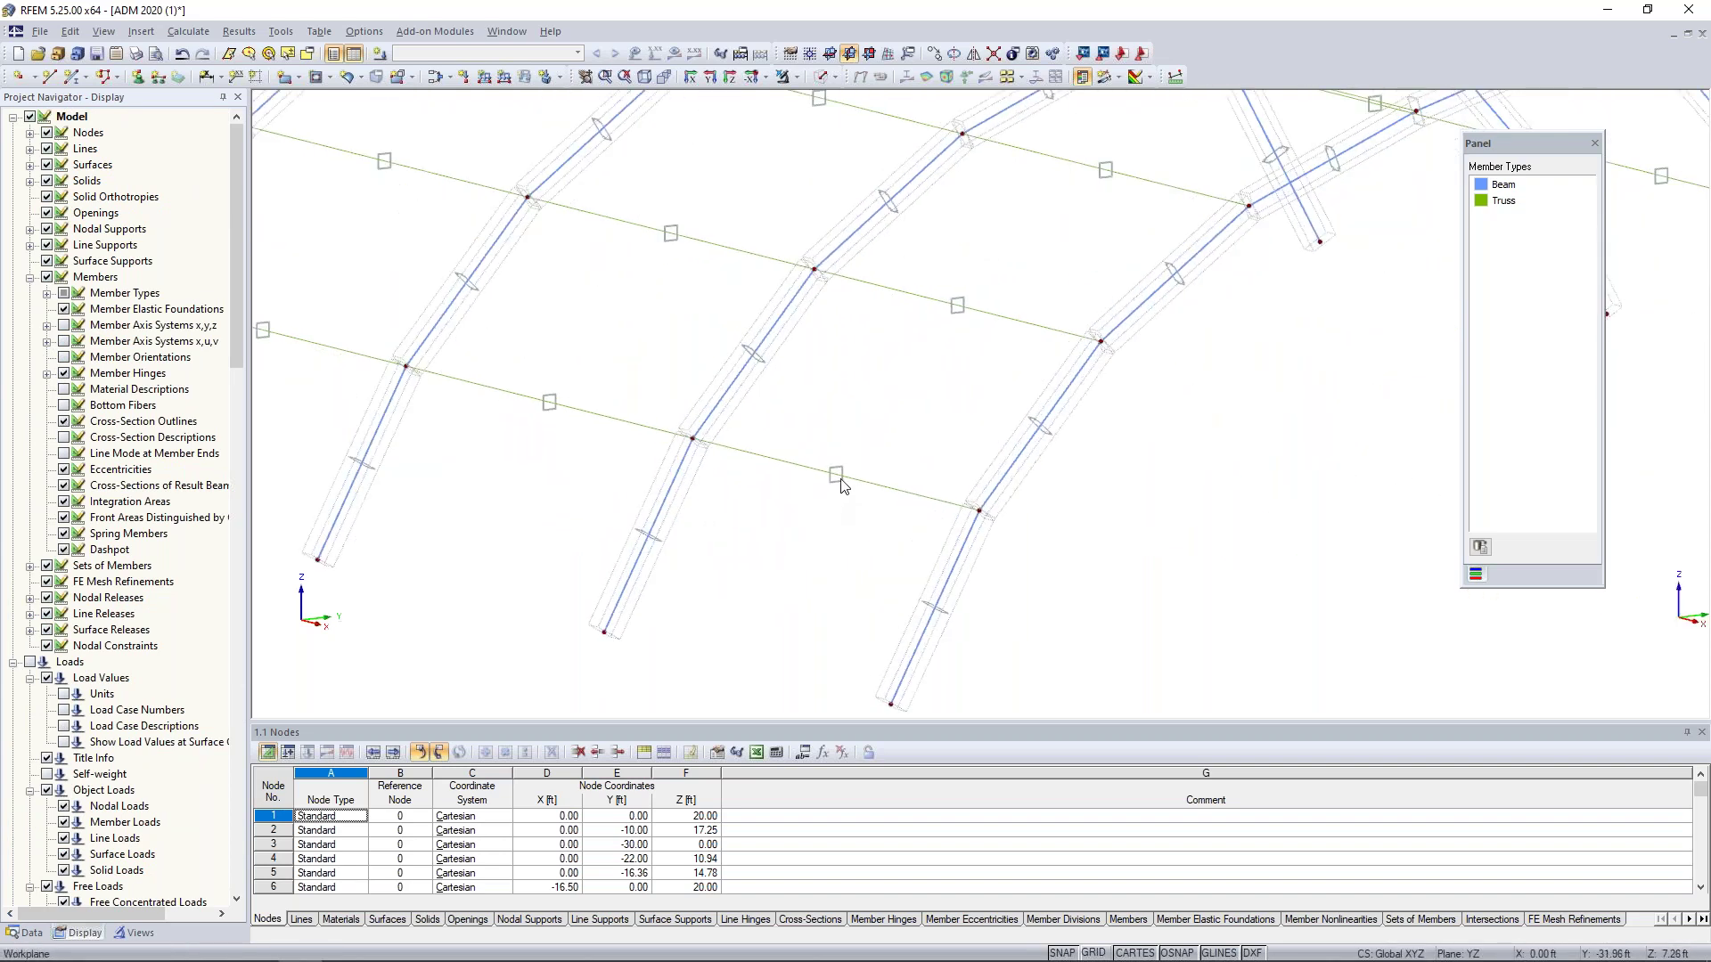
- Isolate the truss members in the model using the generated visibility by member type
middle_click_drag(927, 348, 909, 329, "ctrl")
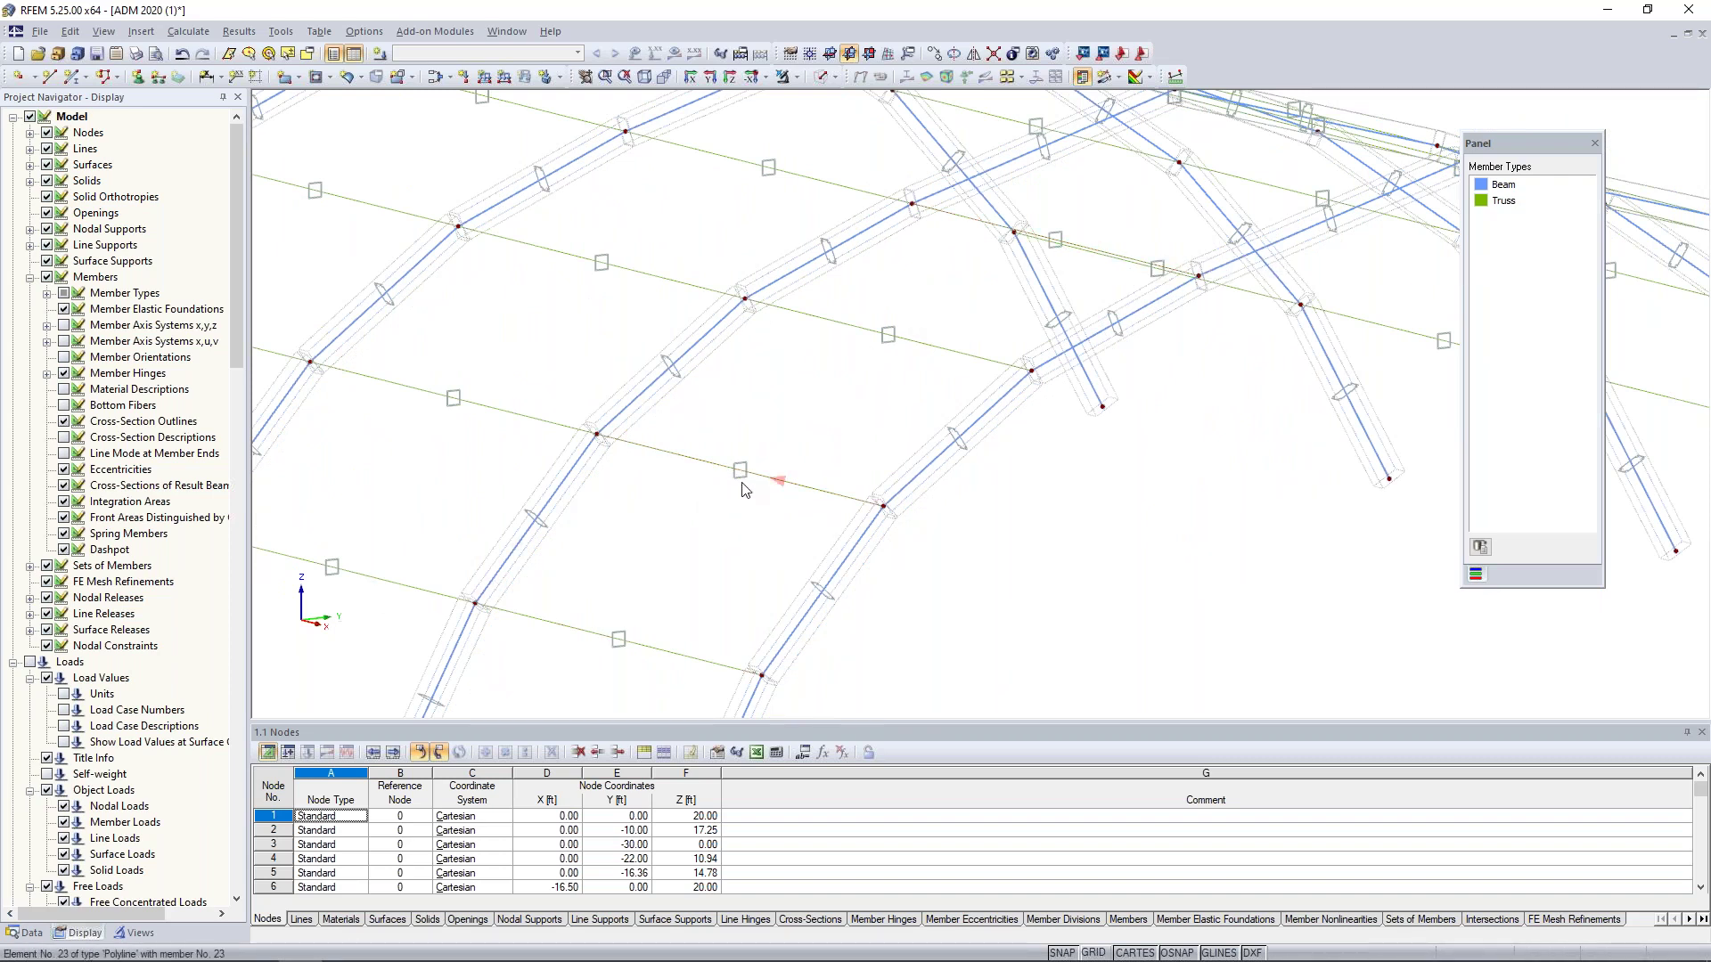
scroll(704, 496, "down", 3)
middle_click_drag(706, 496, 507, 535, "ctrl")
scroll(526, 531, "up", 4)
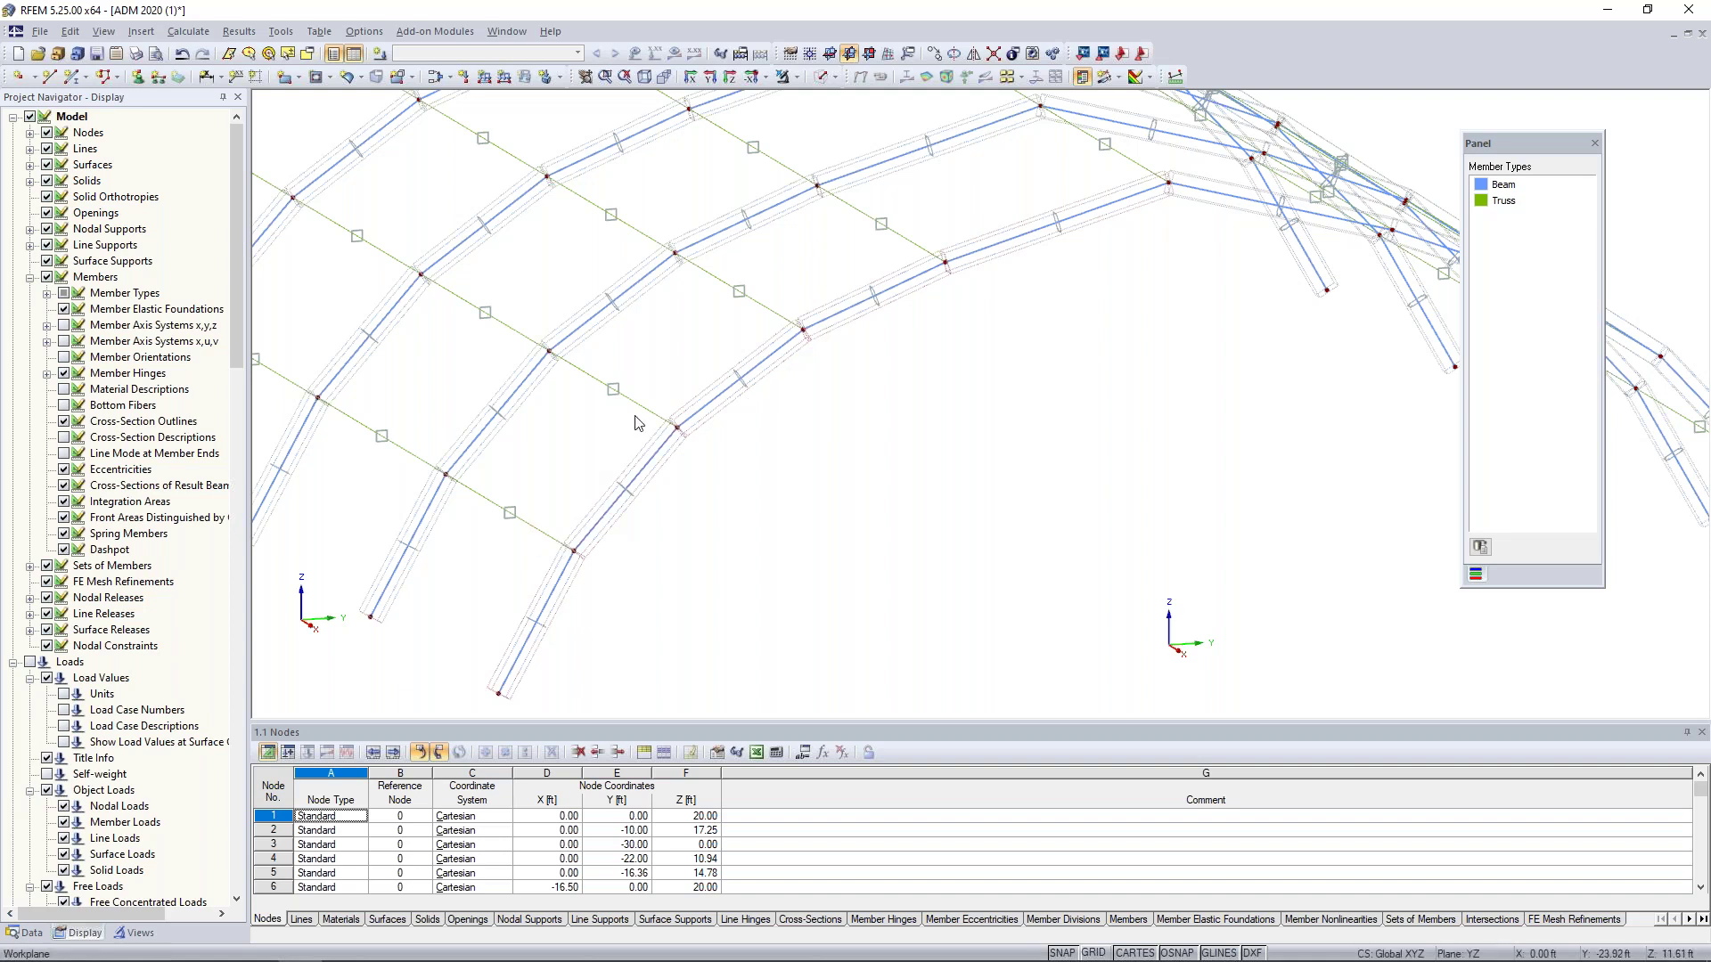
scroll(638, 422, "down", 5)
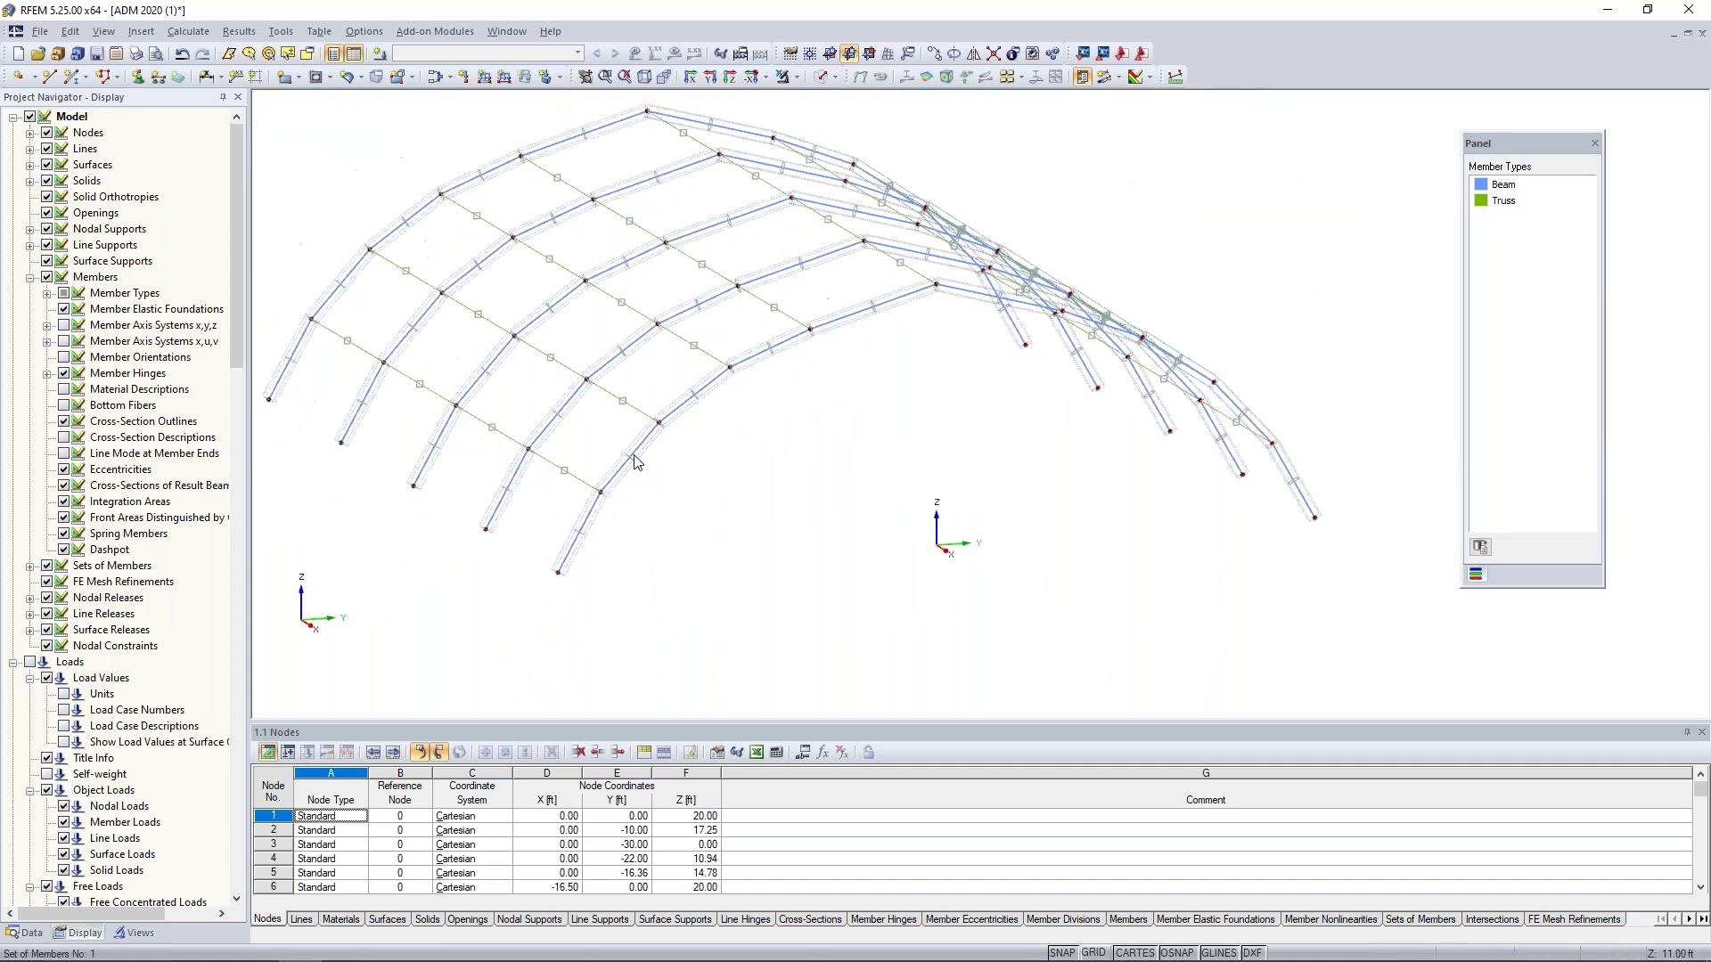
left_click(132, 932)
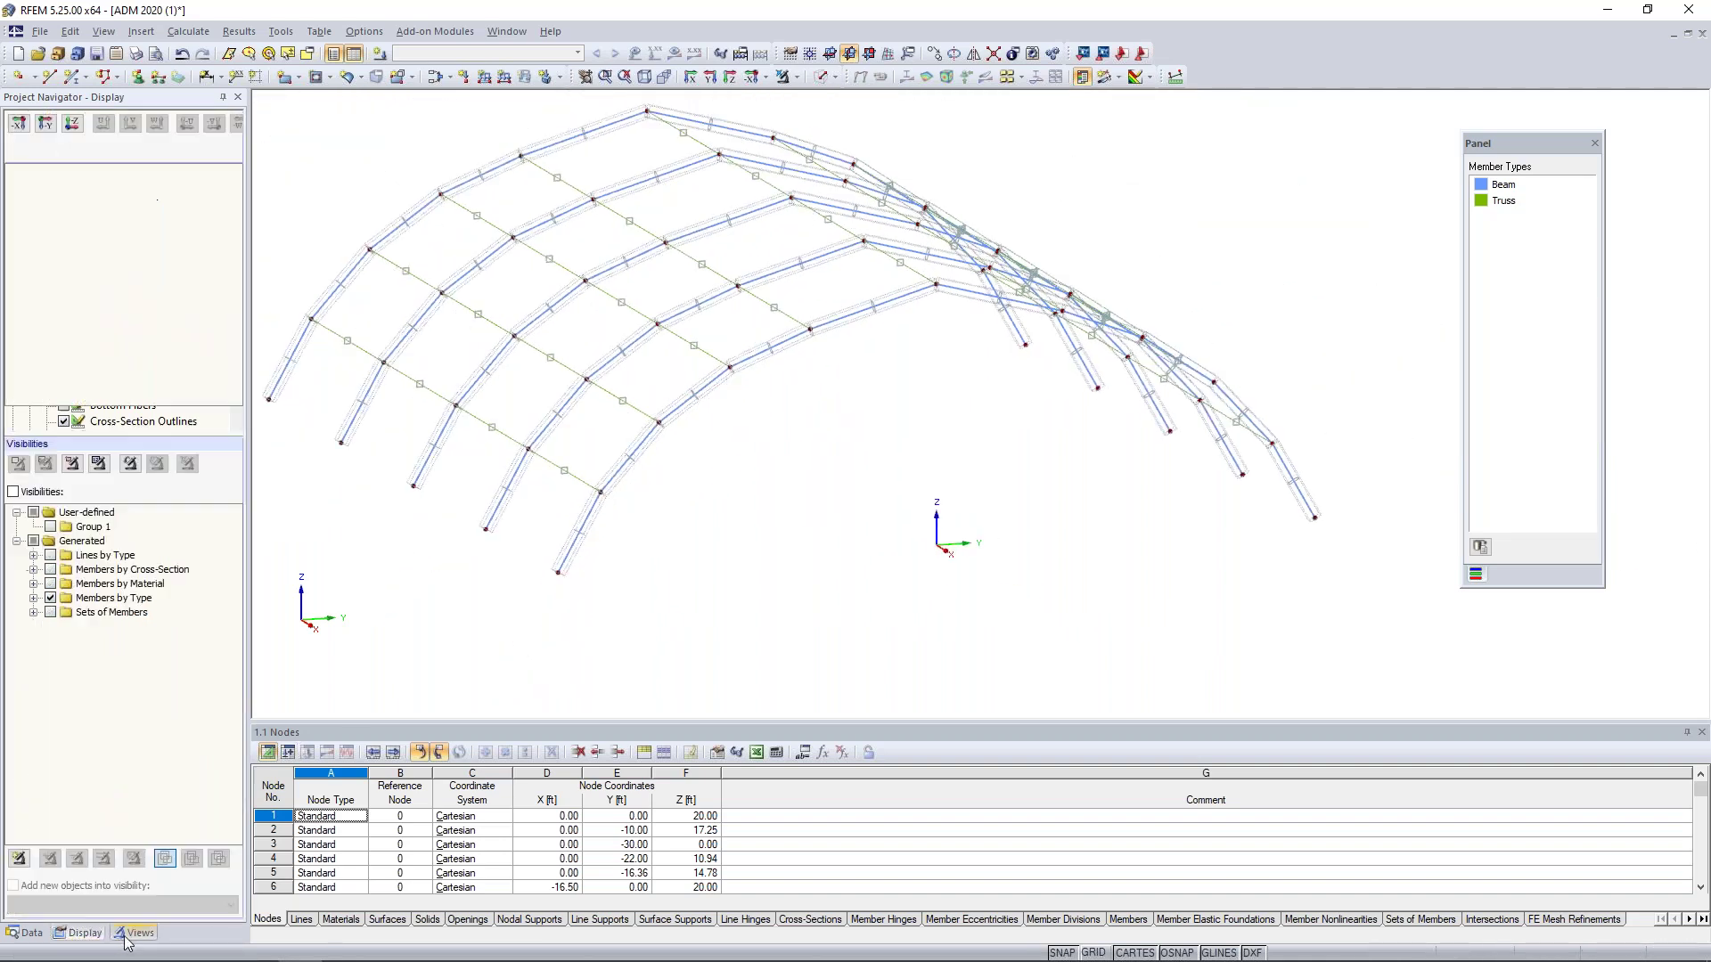
left_click(34, 598)
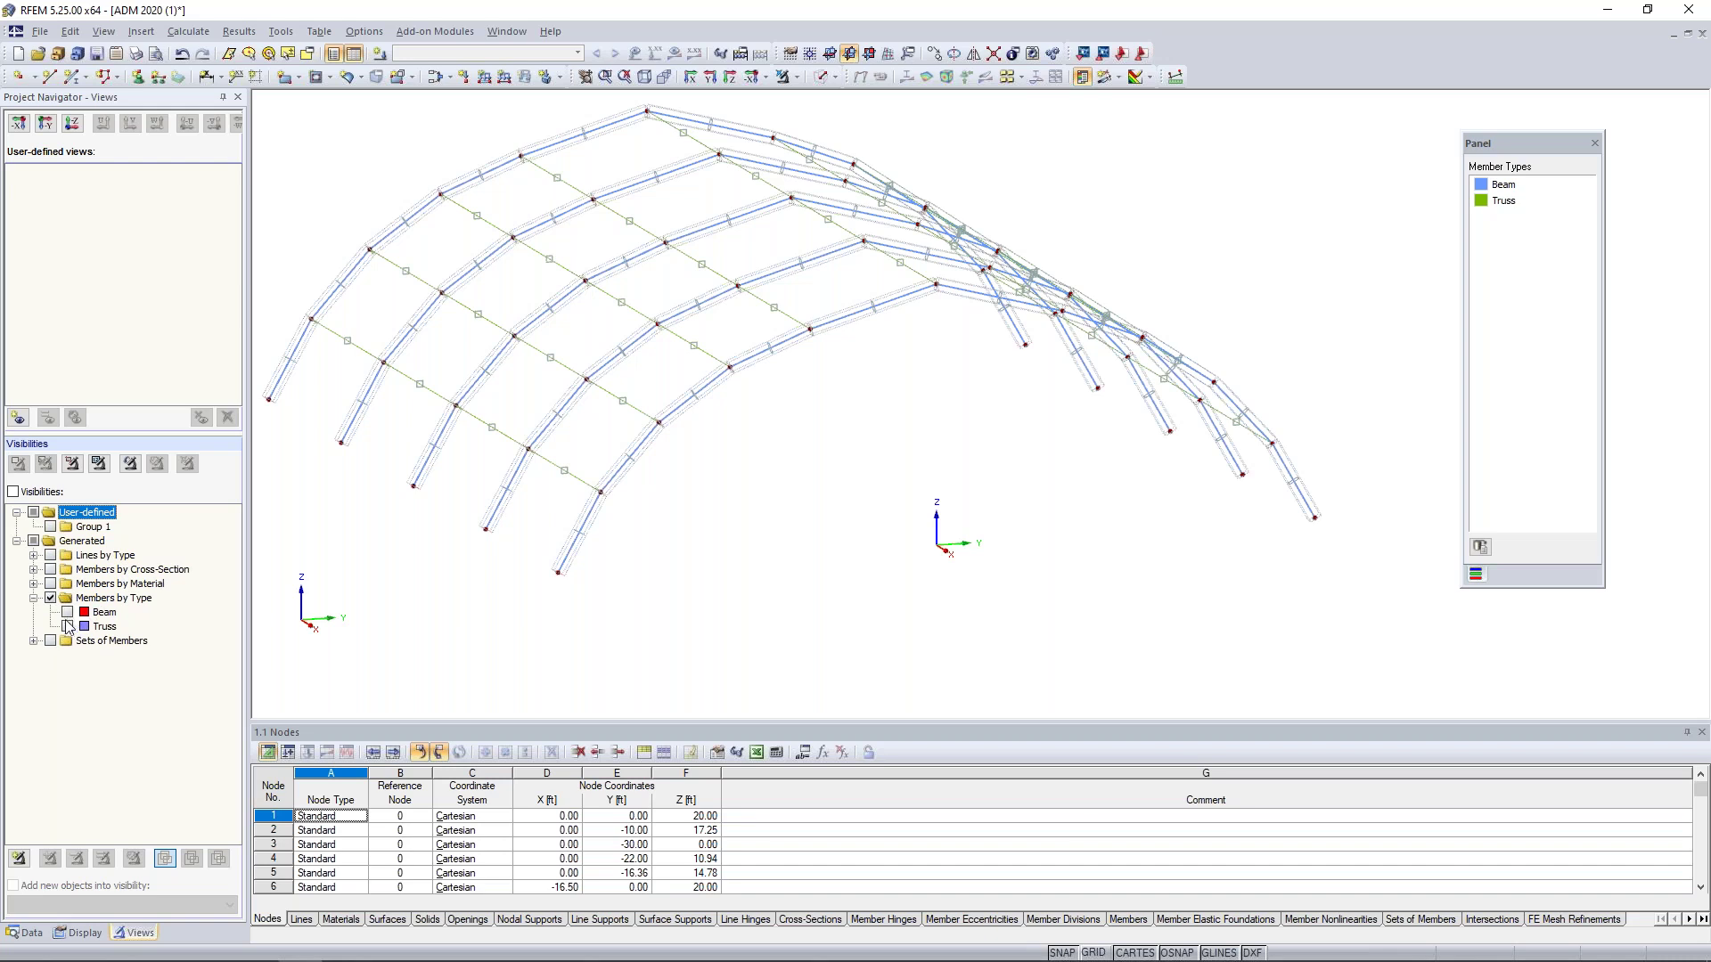
left_click(68, 628)
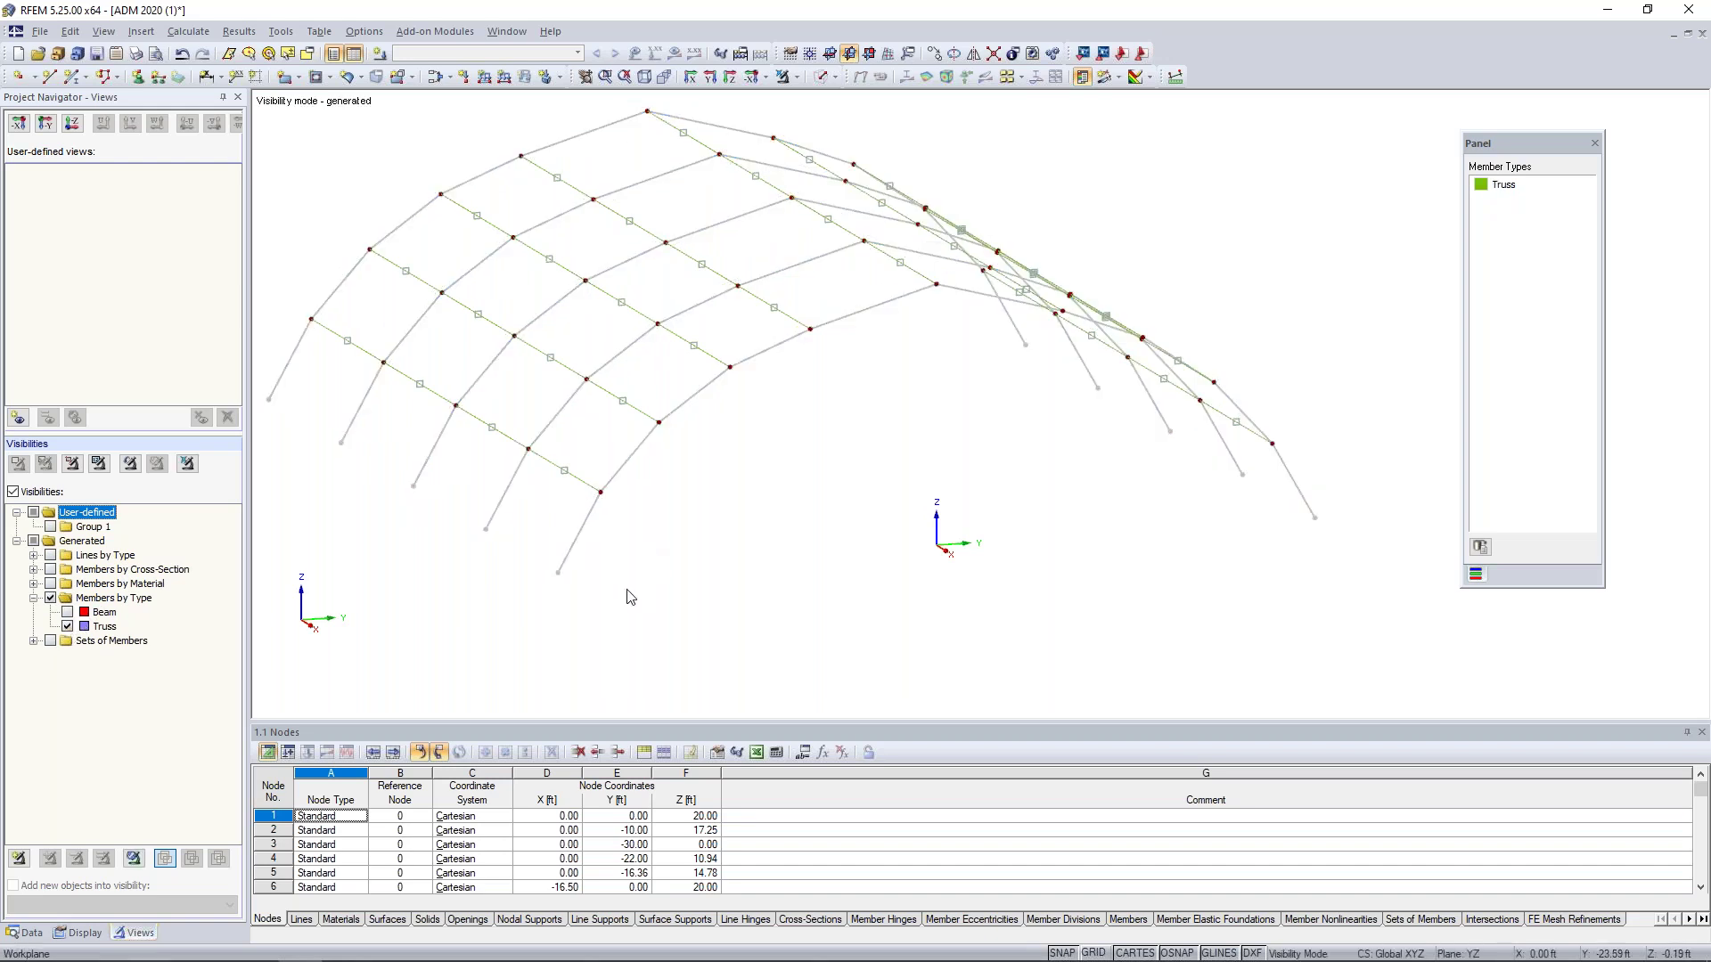
- Create a standard node at X 0 and Y 0 with a negative Z coordinate, centered below the arches
middle_click_drag(461, 496, 745, 545, "ctrl")
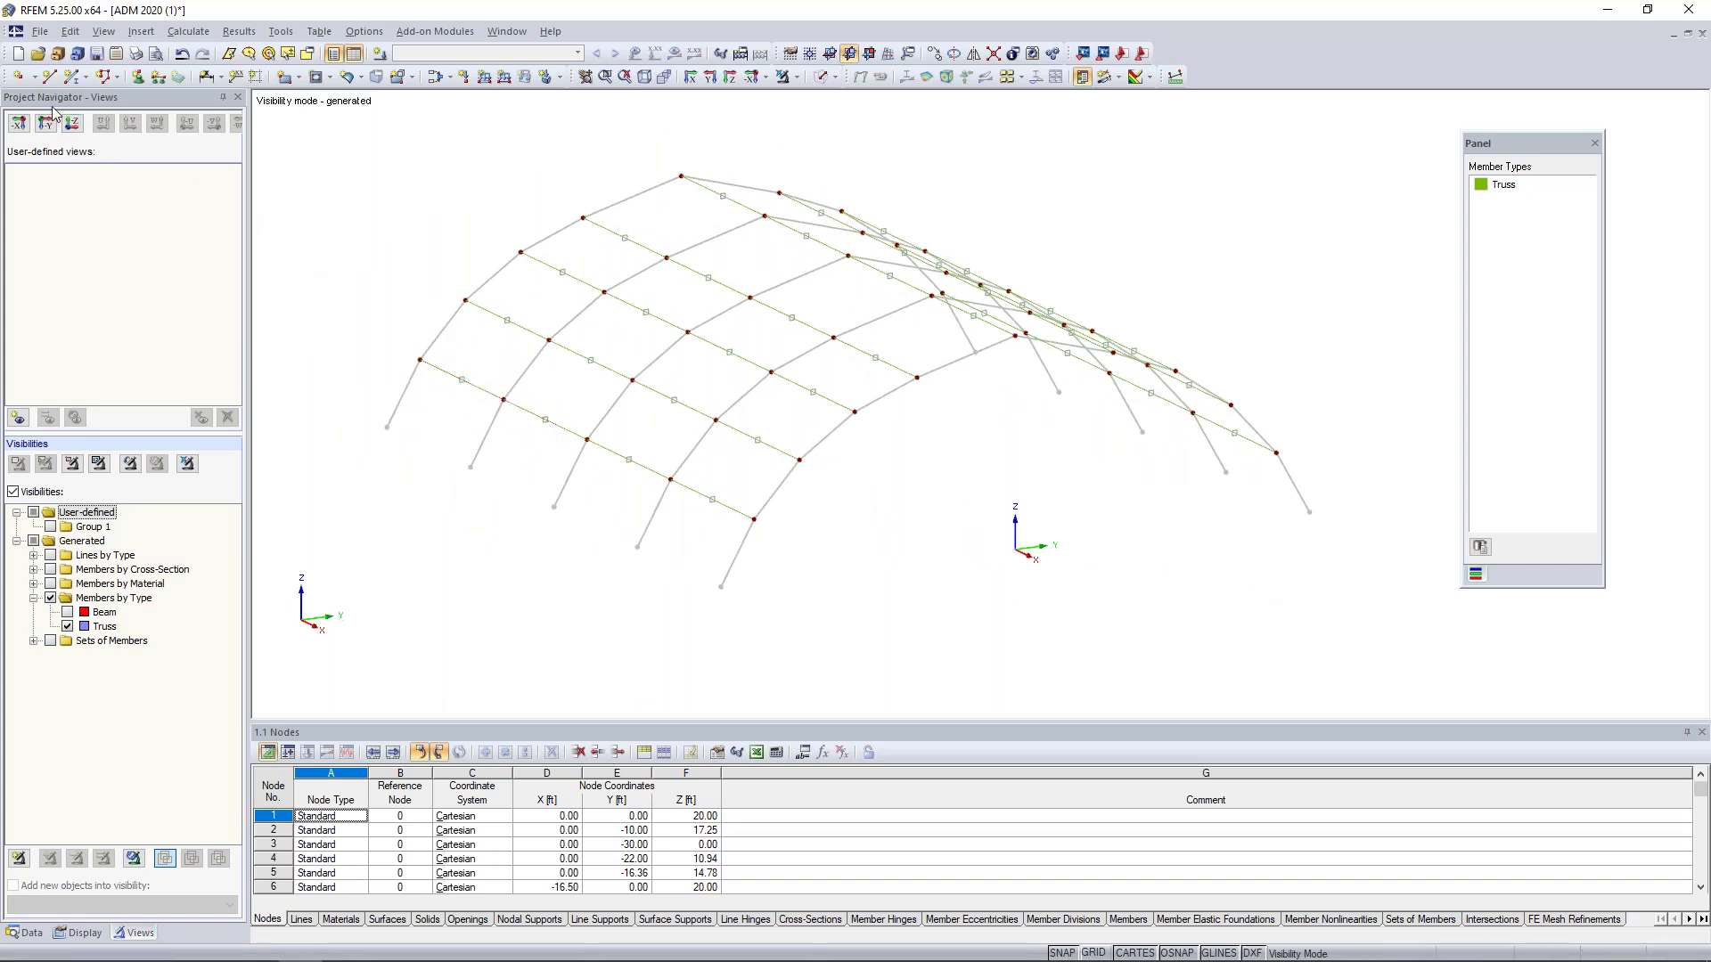
left_click(15, 82)
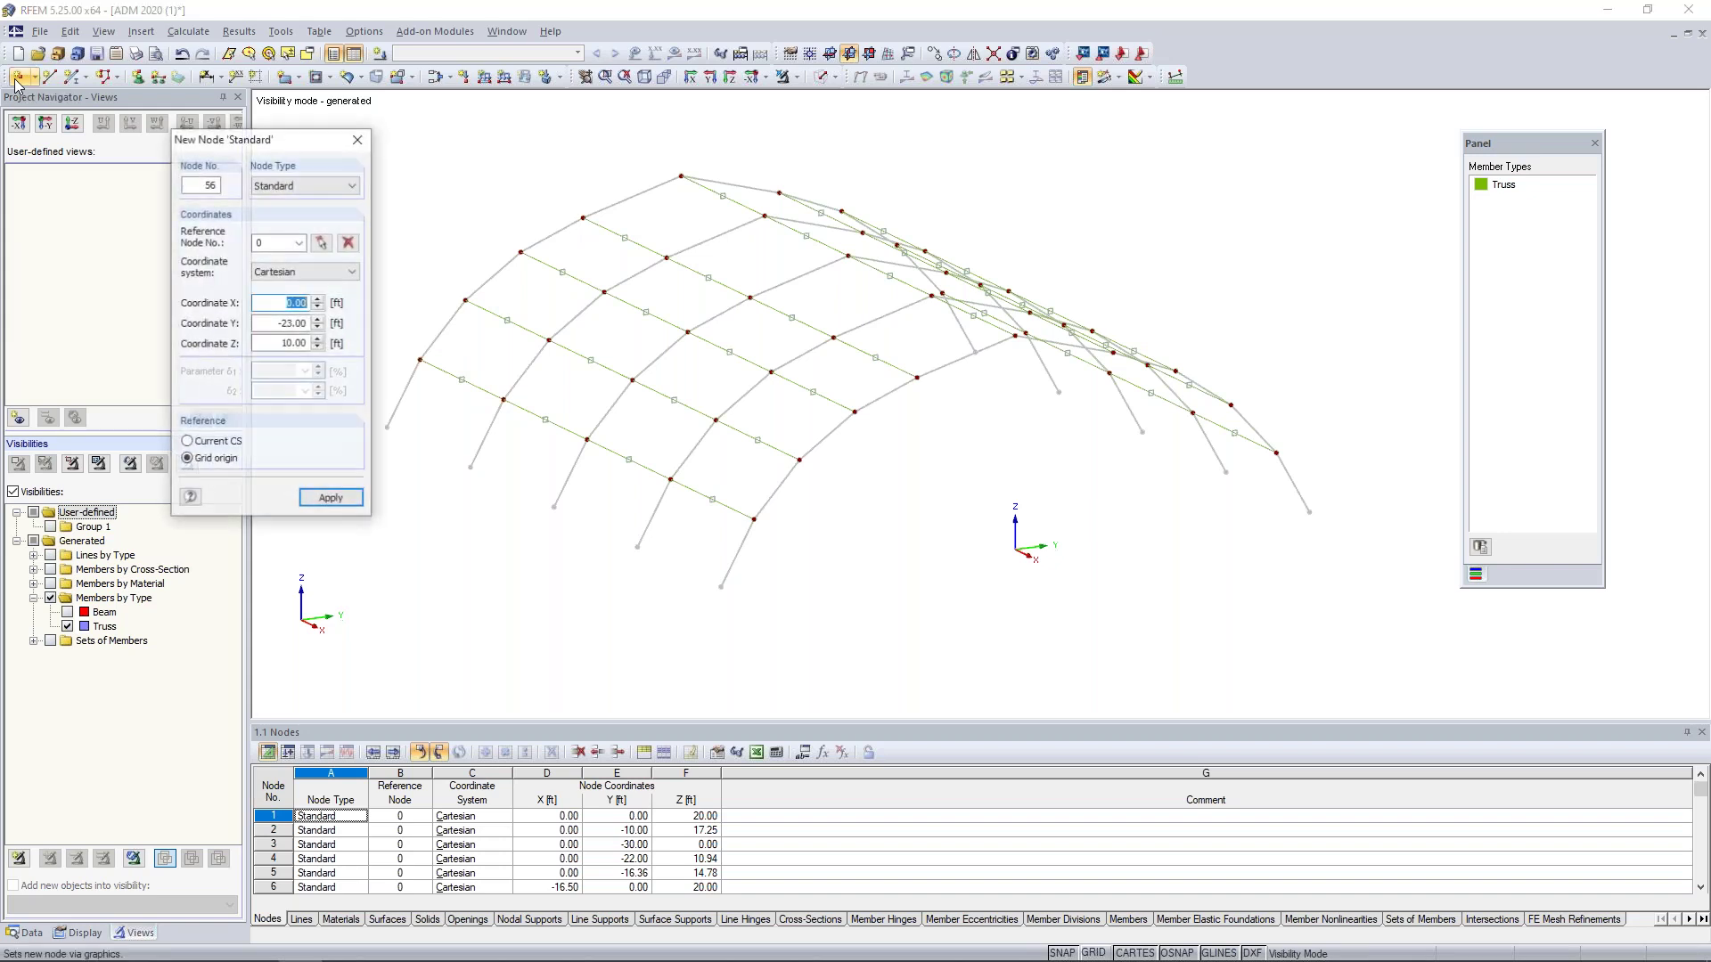
left_click_drag(253, 147, 353, 160)
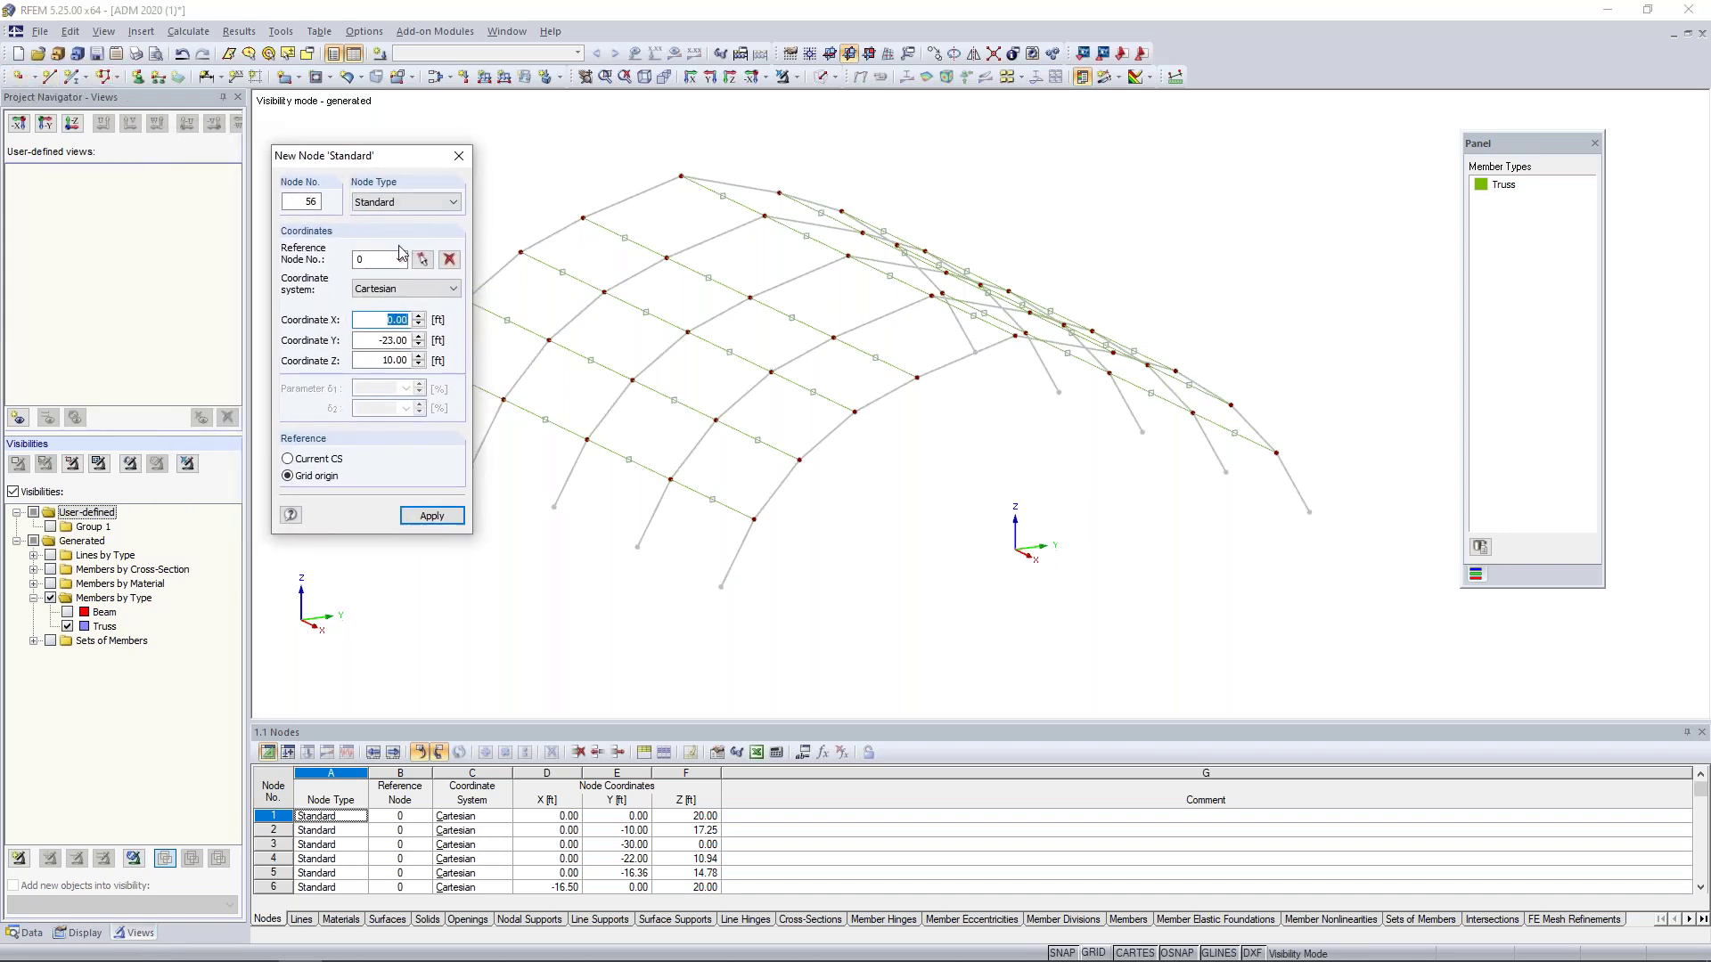
key("Tab")
type("0")
key("Tab")
type("-")
key("Return")
- Orient all truss members toward the new node below the arches, using it as help node 56 in the x-y plane
key("x")
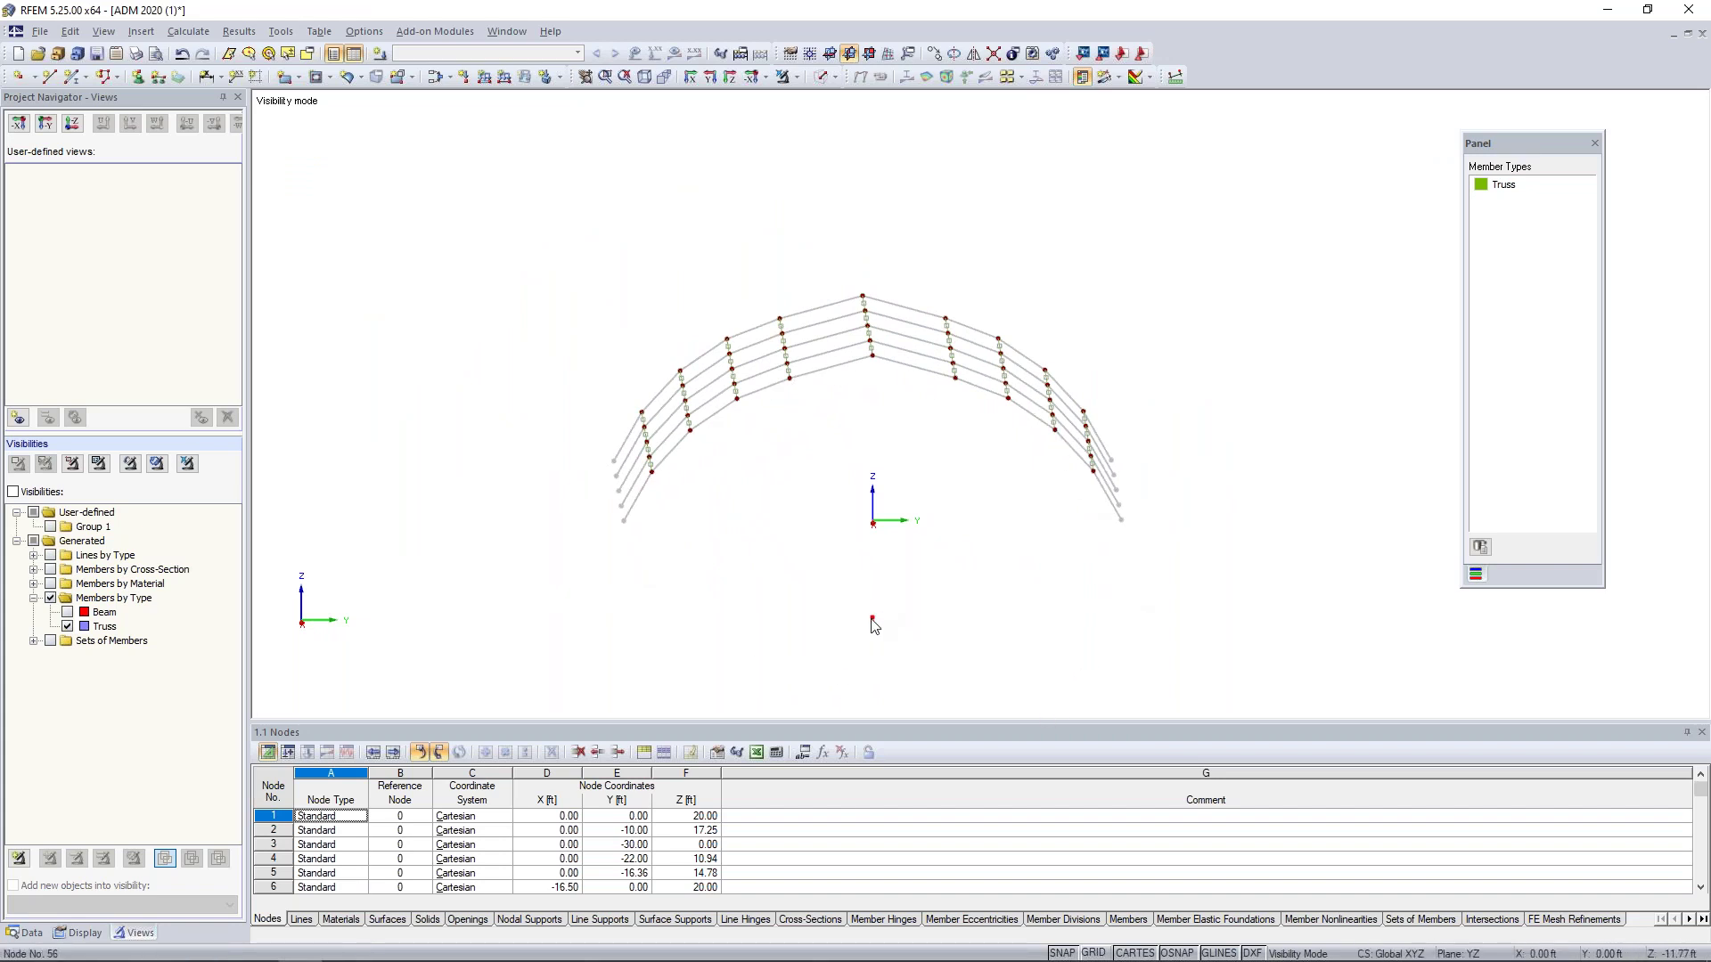
mouse_move(873, 621)
middle_click_drag(736, 503, 971, 513)
left_click_drag(478, 182, 1234, 588)
double_click(771, 511)
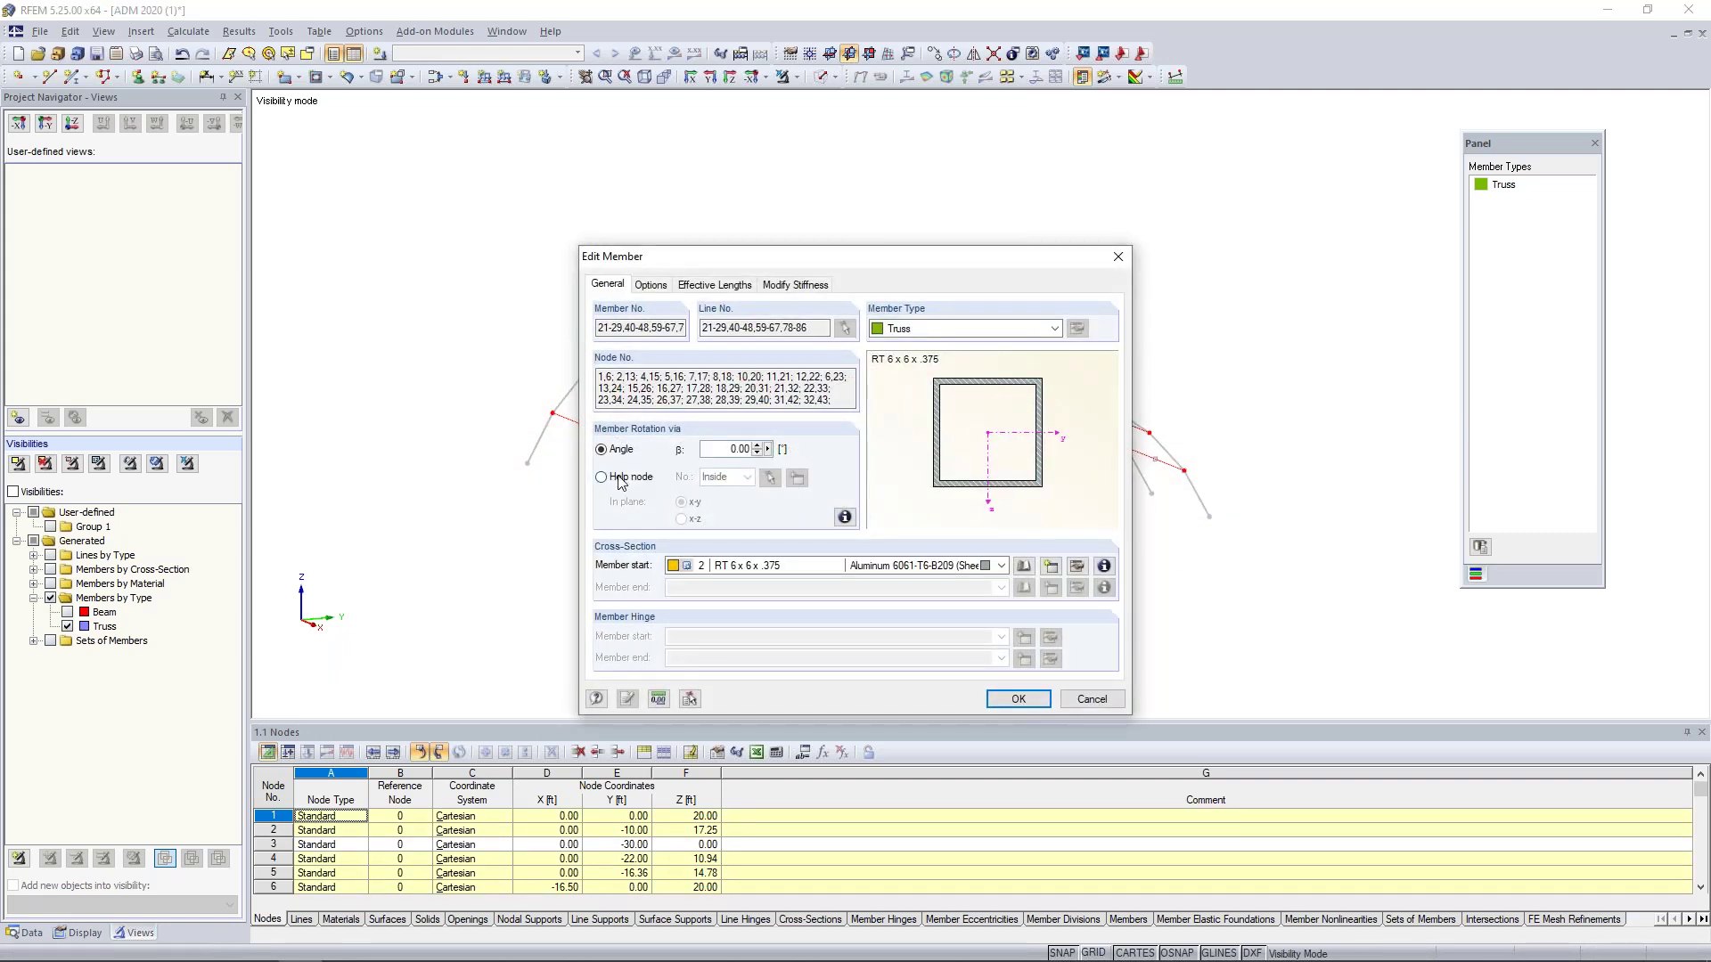
left_click(601, 478)
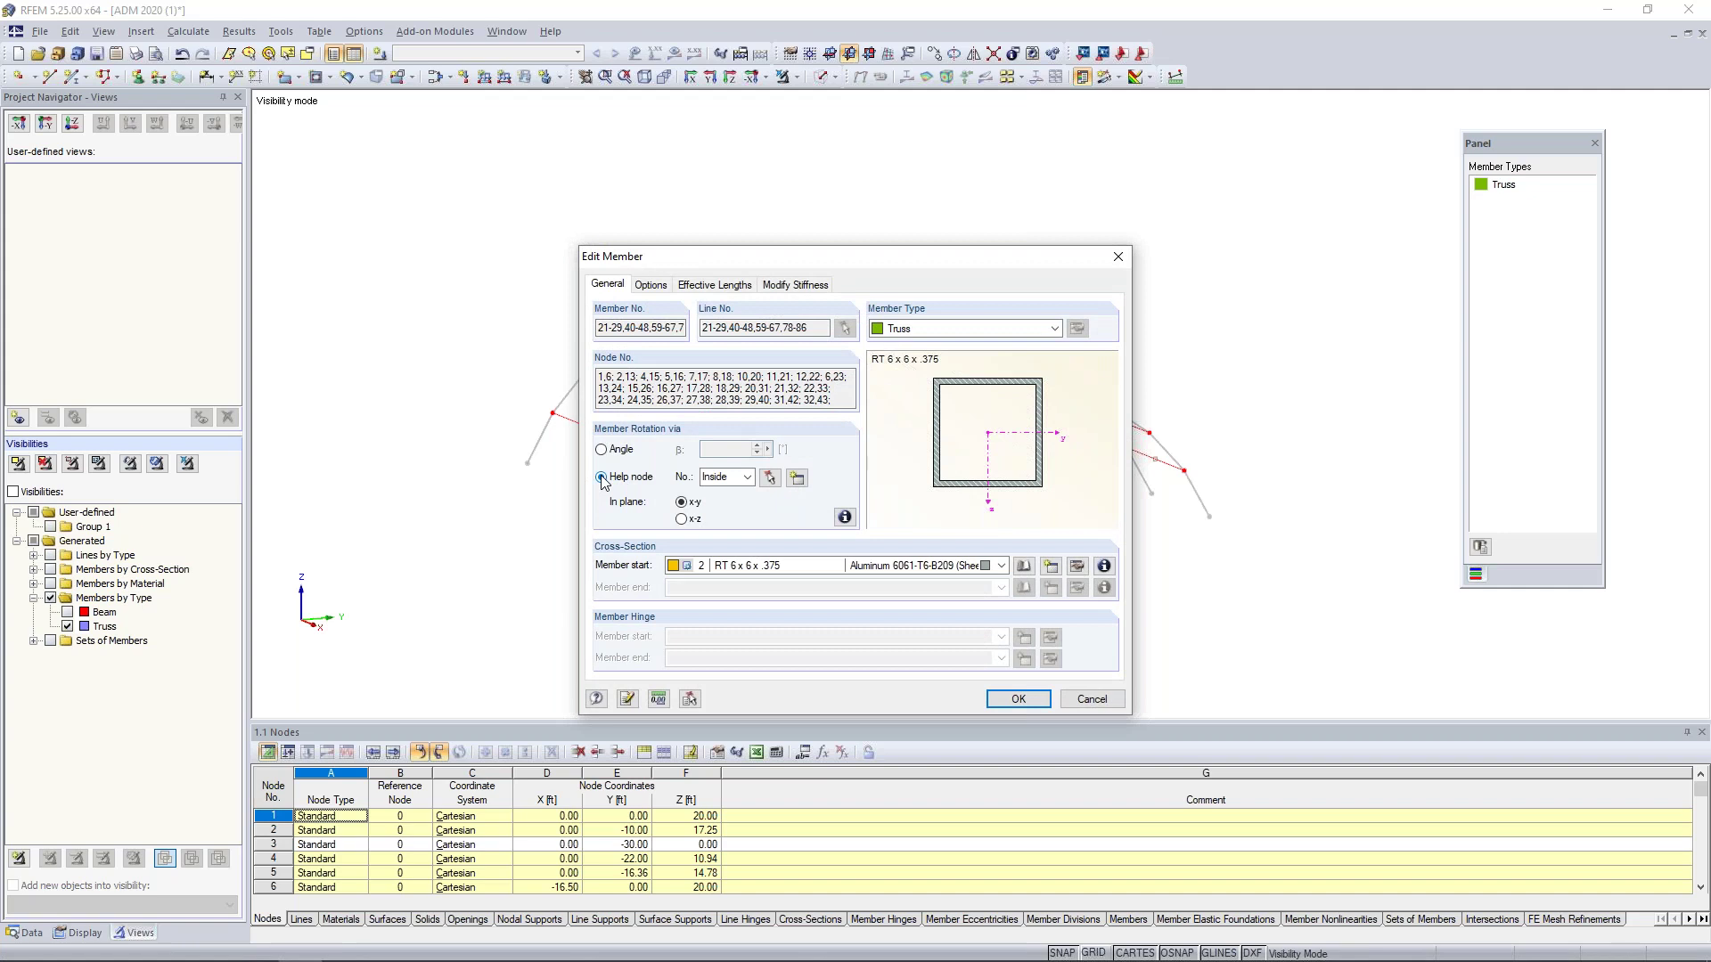
left_click(770, 479)
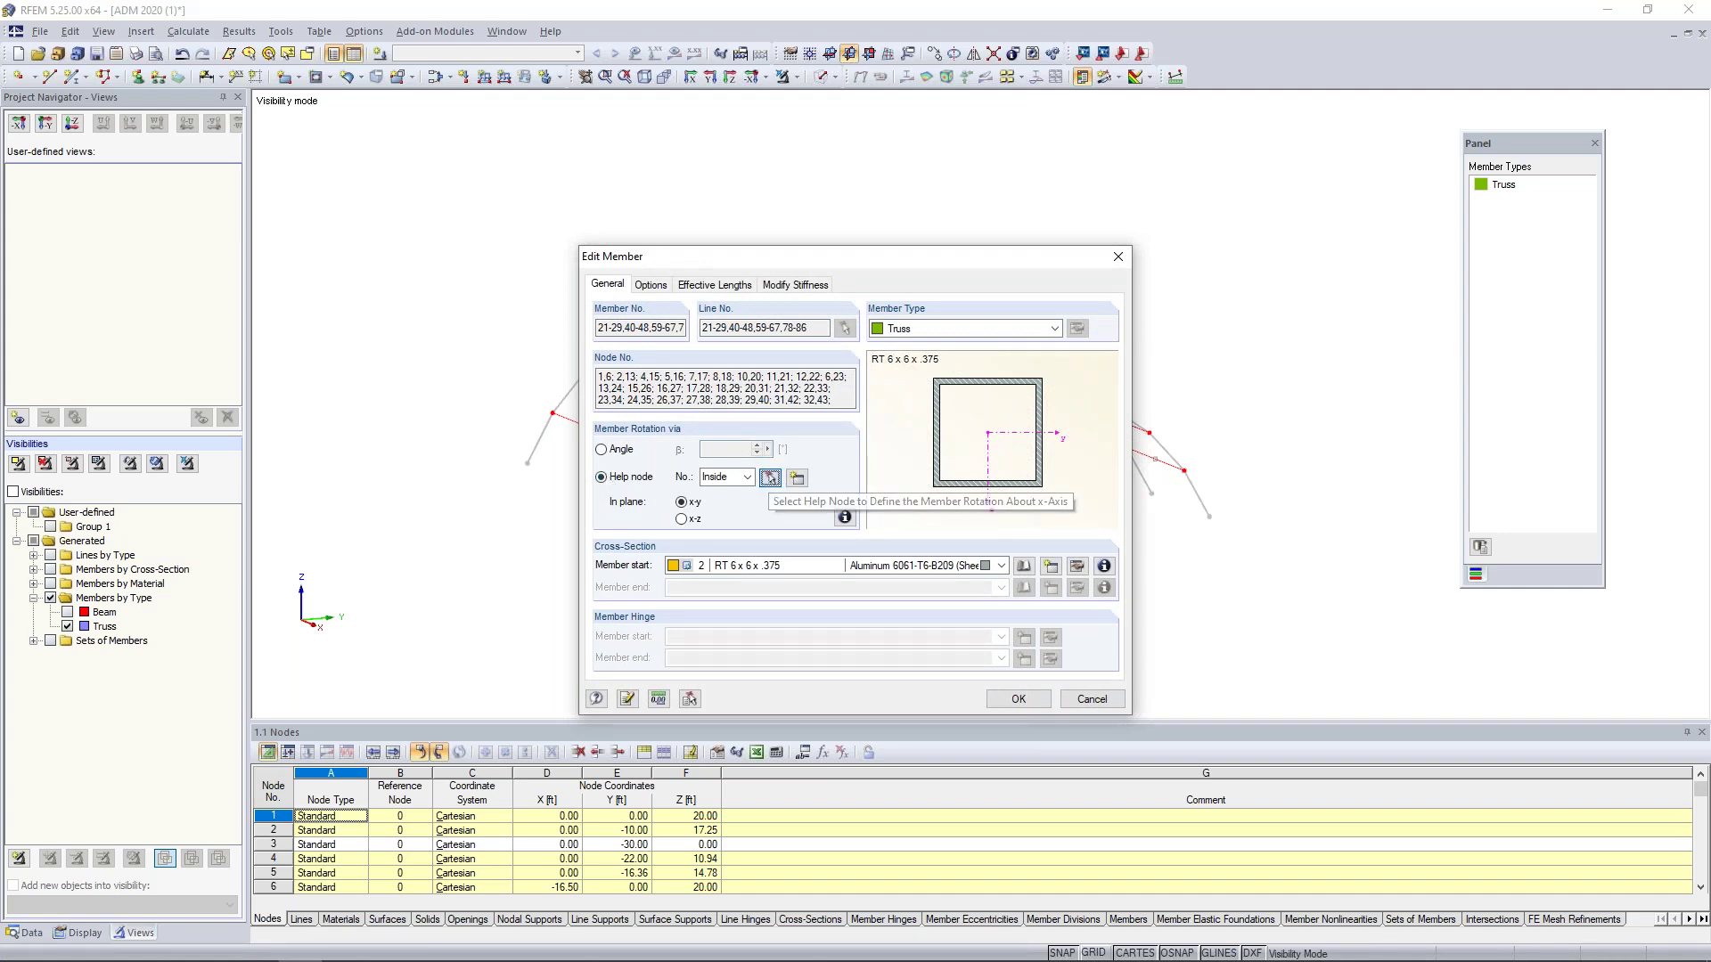
left_click(984, 633)
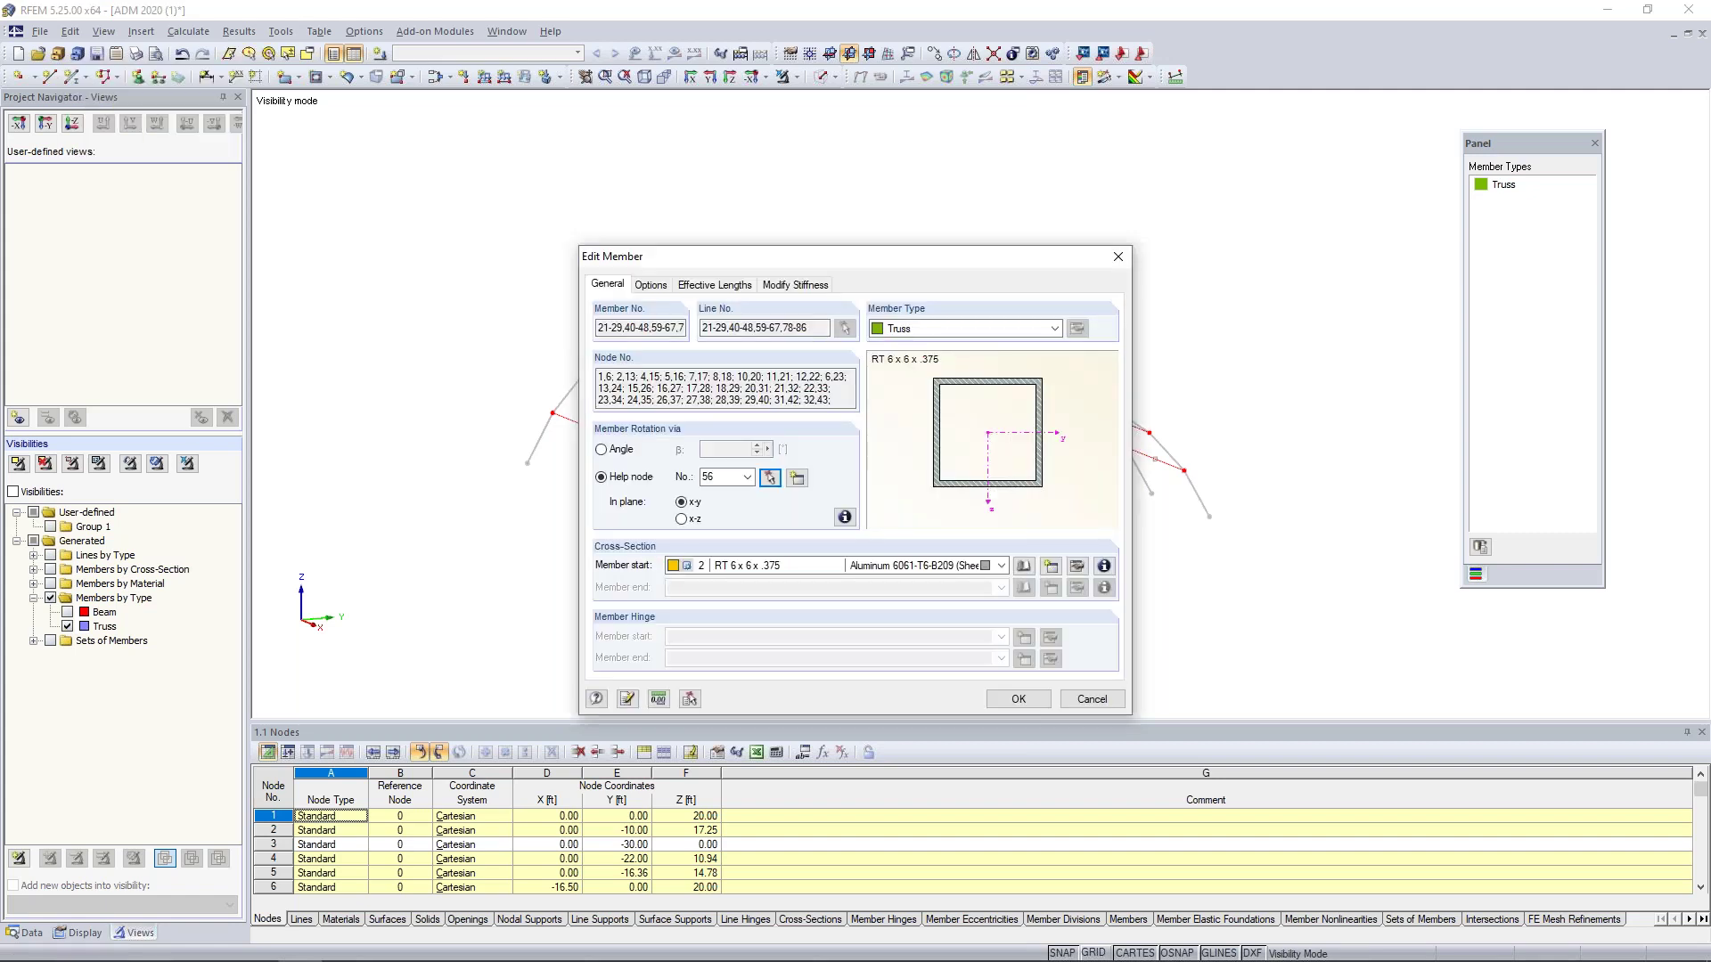
left_click(1016, 699)
- Turn off the cross-section outlines in the display settings and cancel the visibility mode to show the whole model
scroll(771, 506, "up", 5)
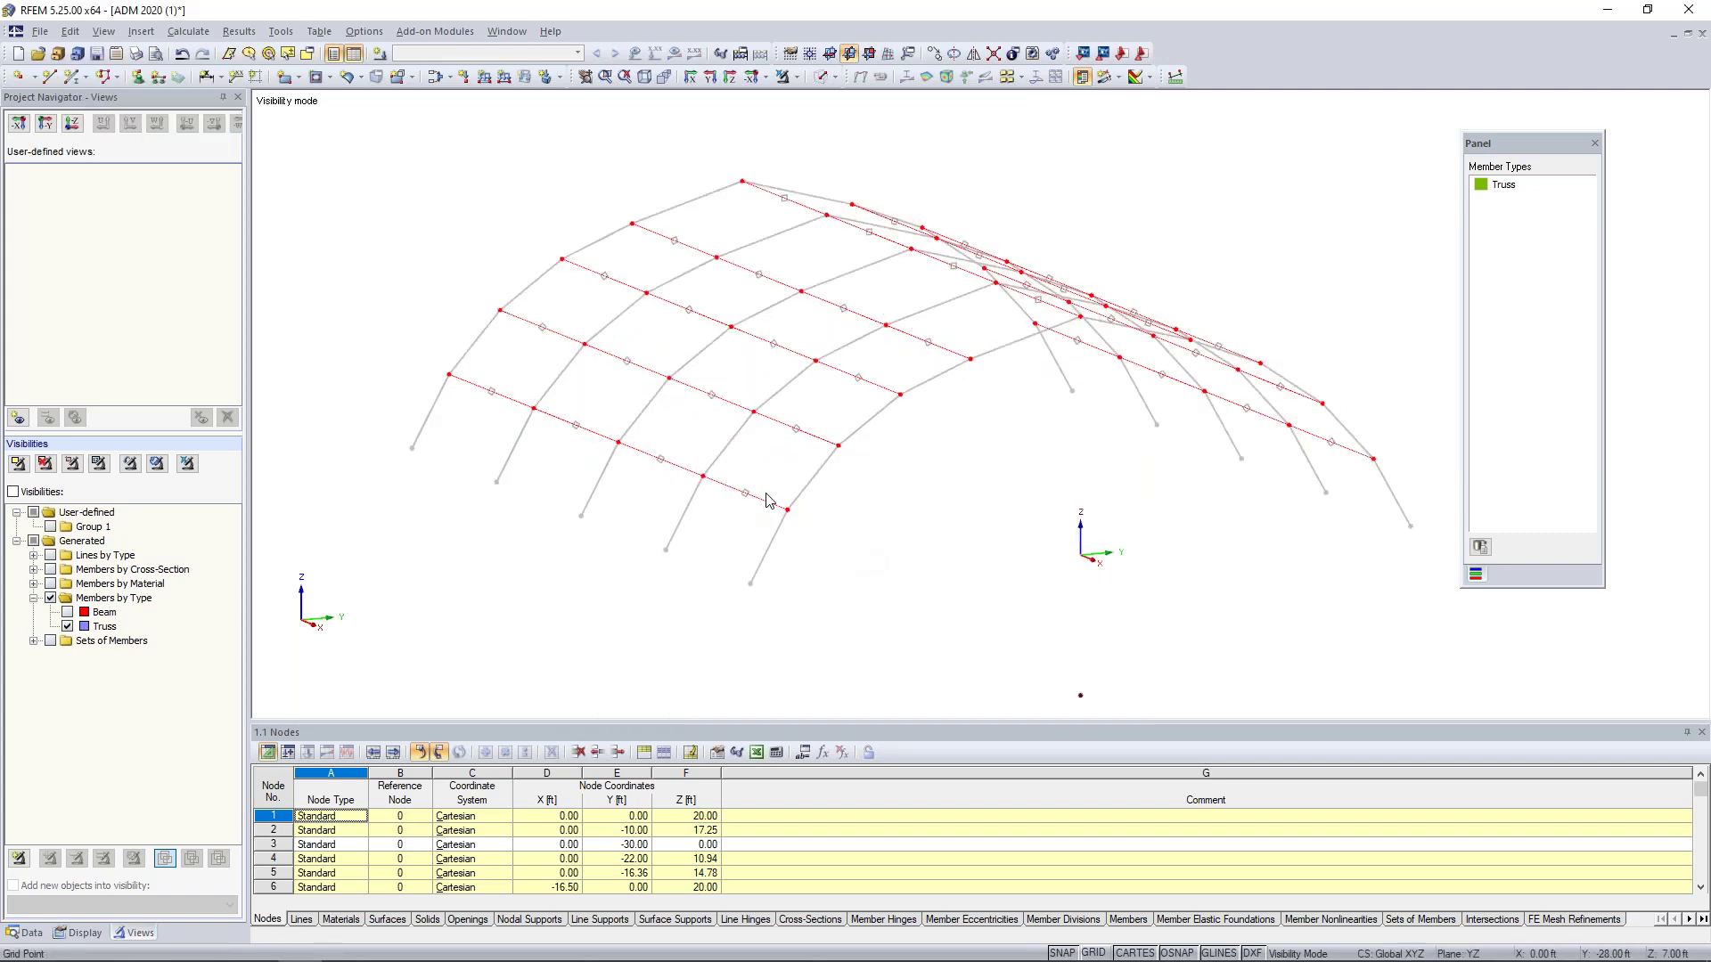
middle_click_drag(874, 286, 853, 322, "ctrl")
middle_click_drag(1031, 244, 886, 496, "ctrl")
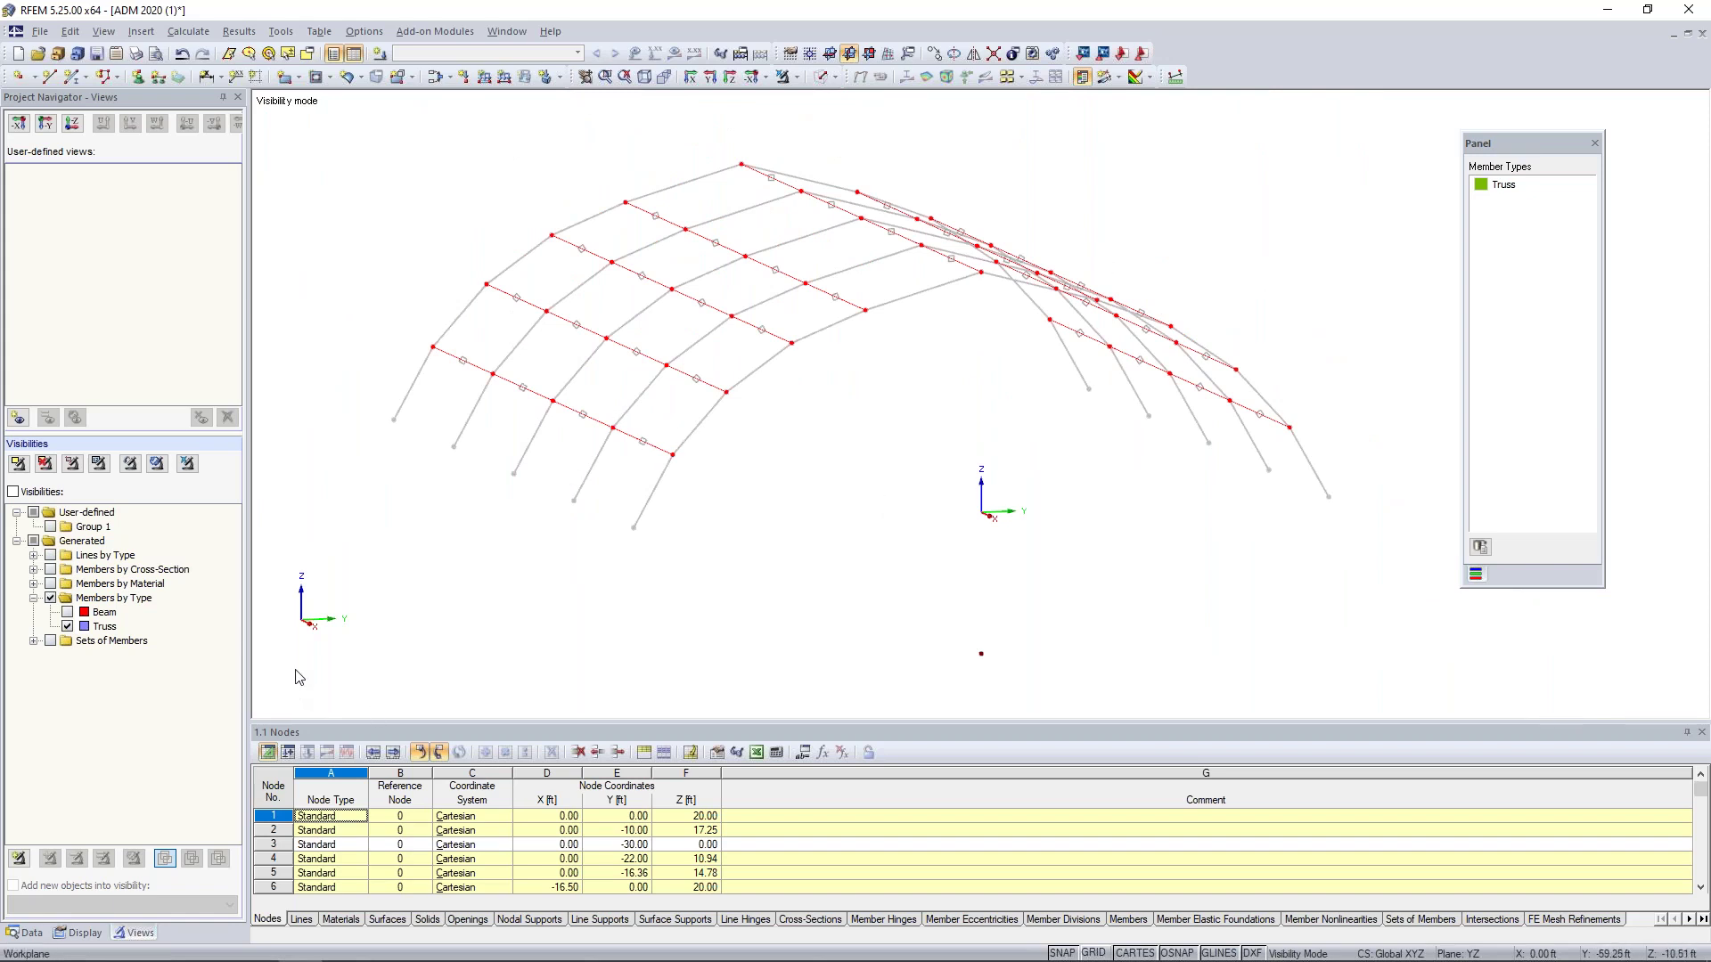
left_click(78, 933)
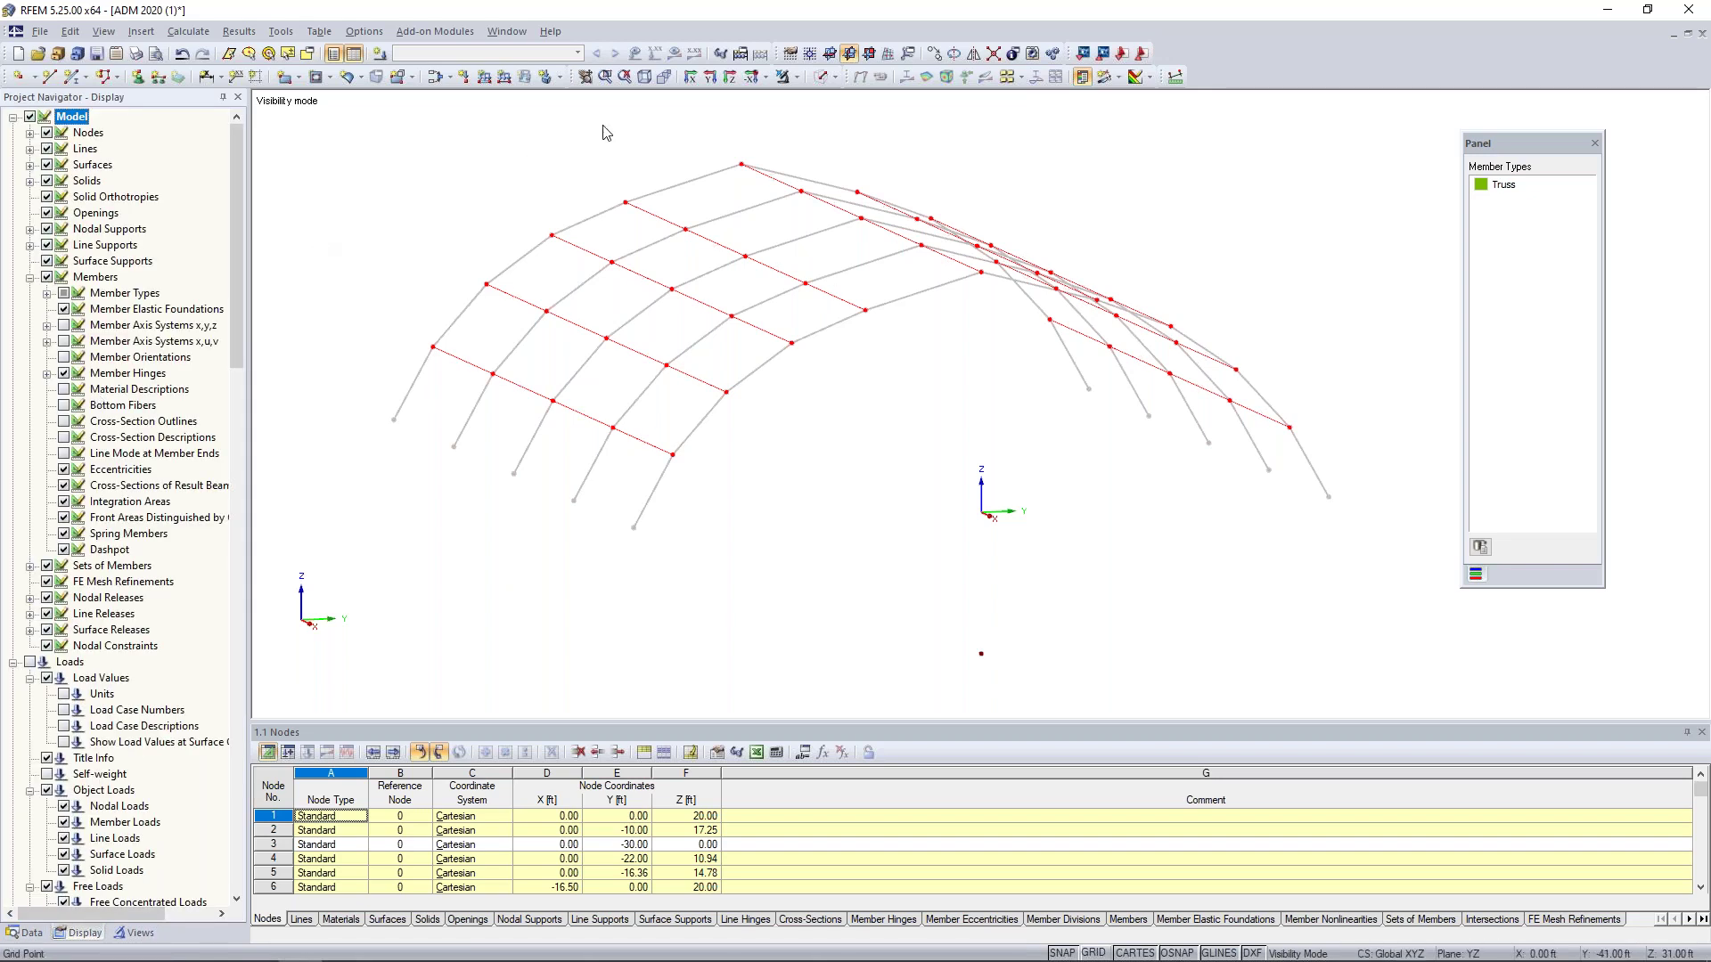
left_click(785, 77)
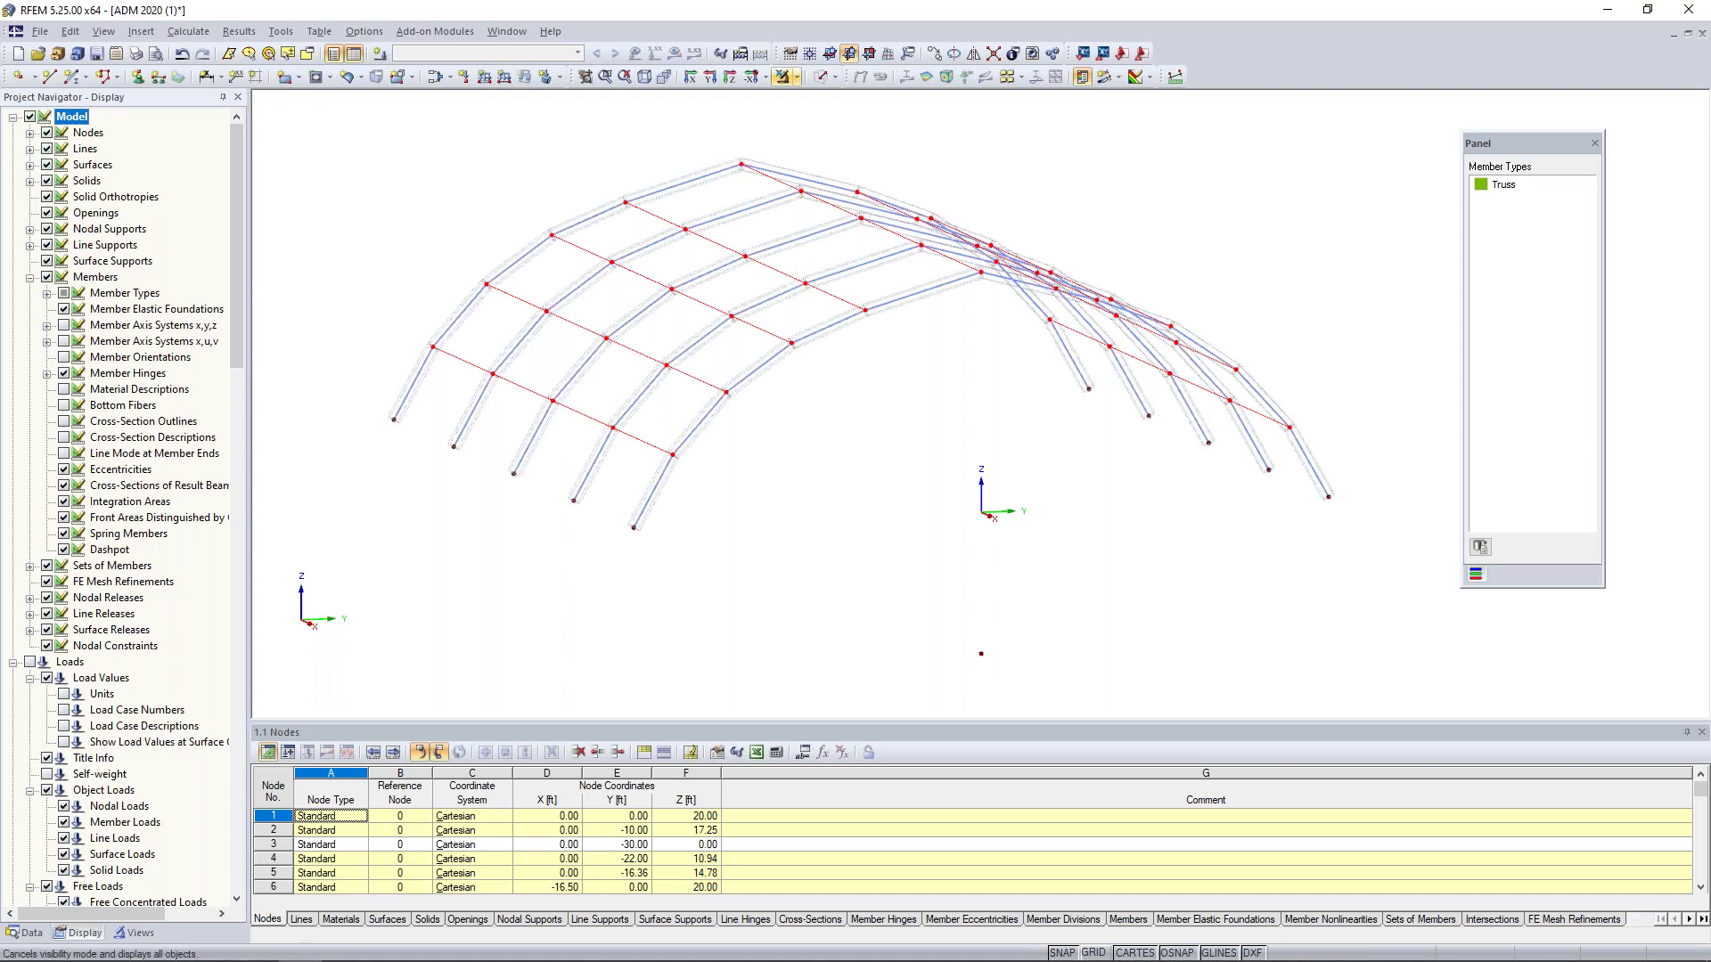
left_click(29, 277)
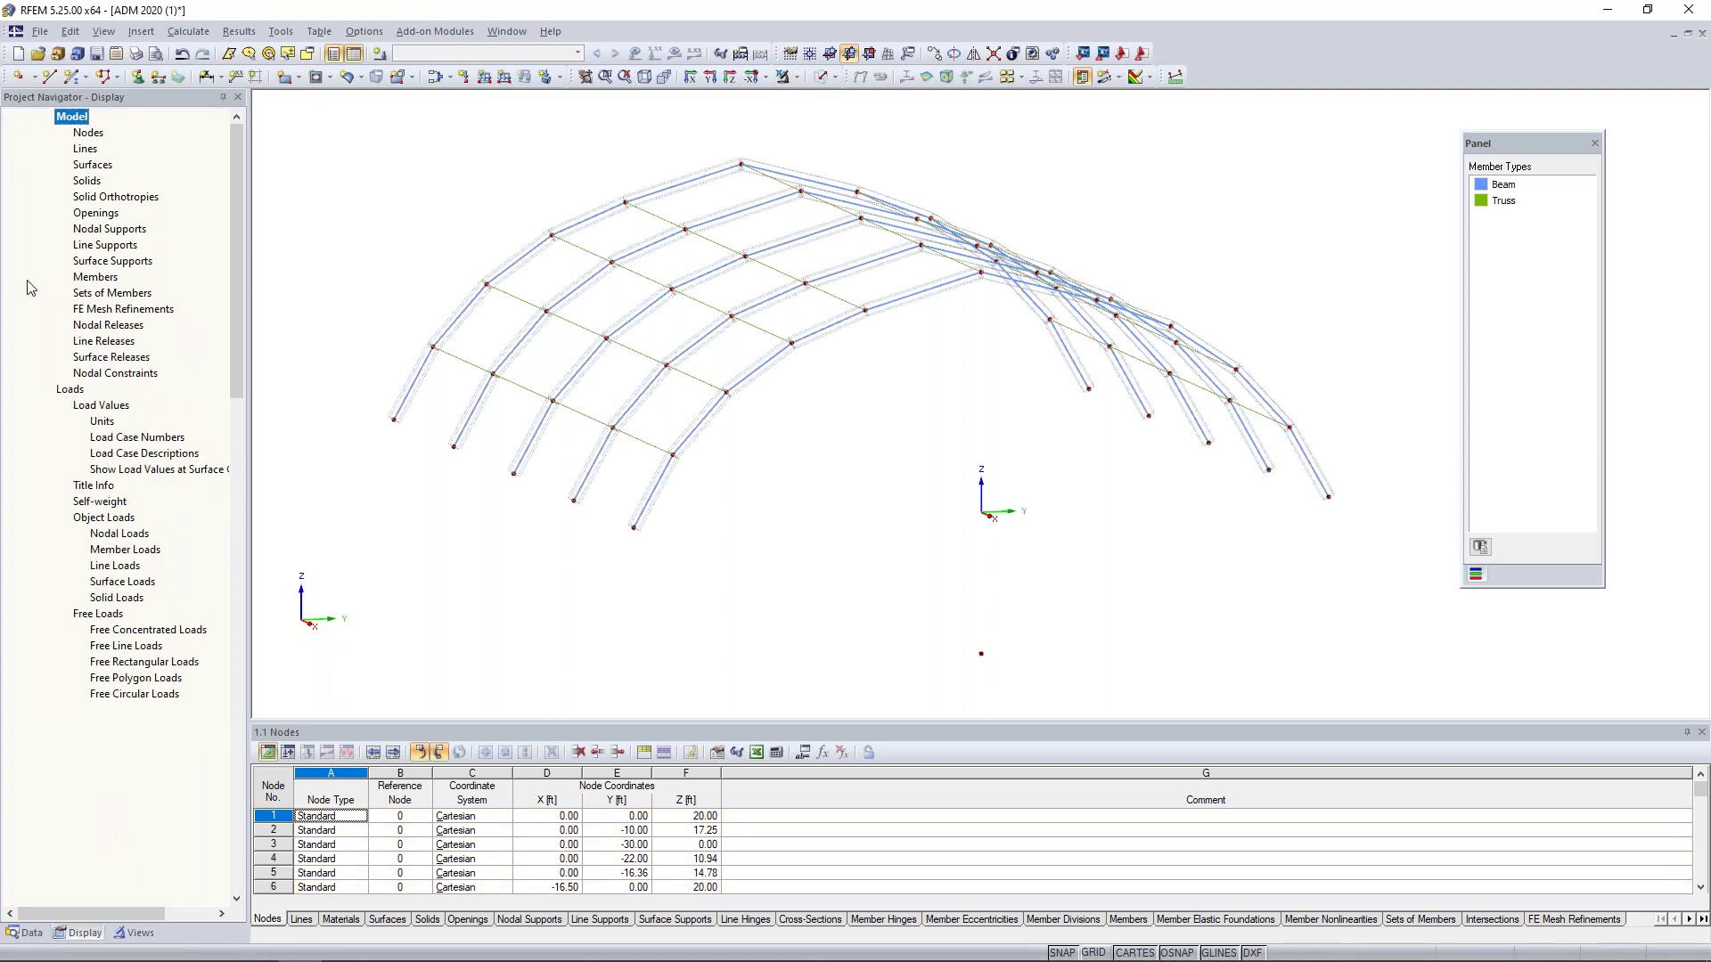
left_click(29, 933)
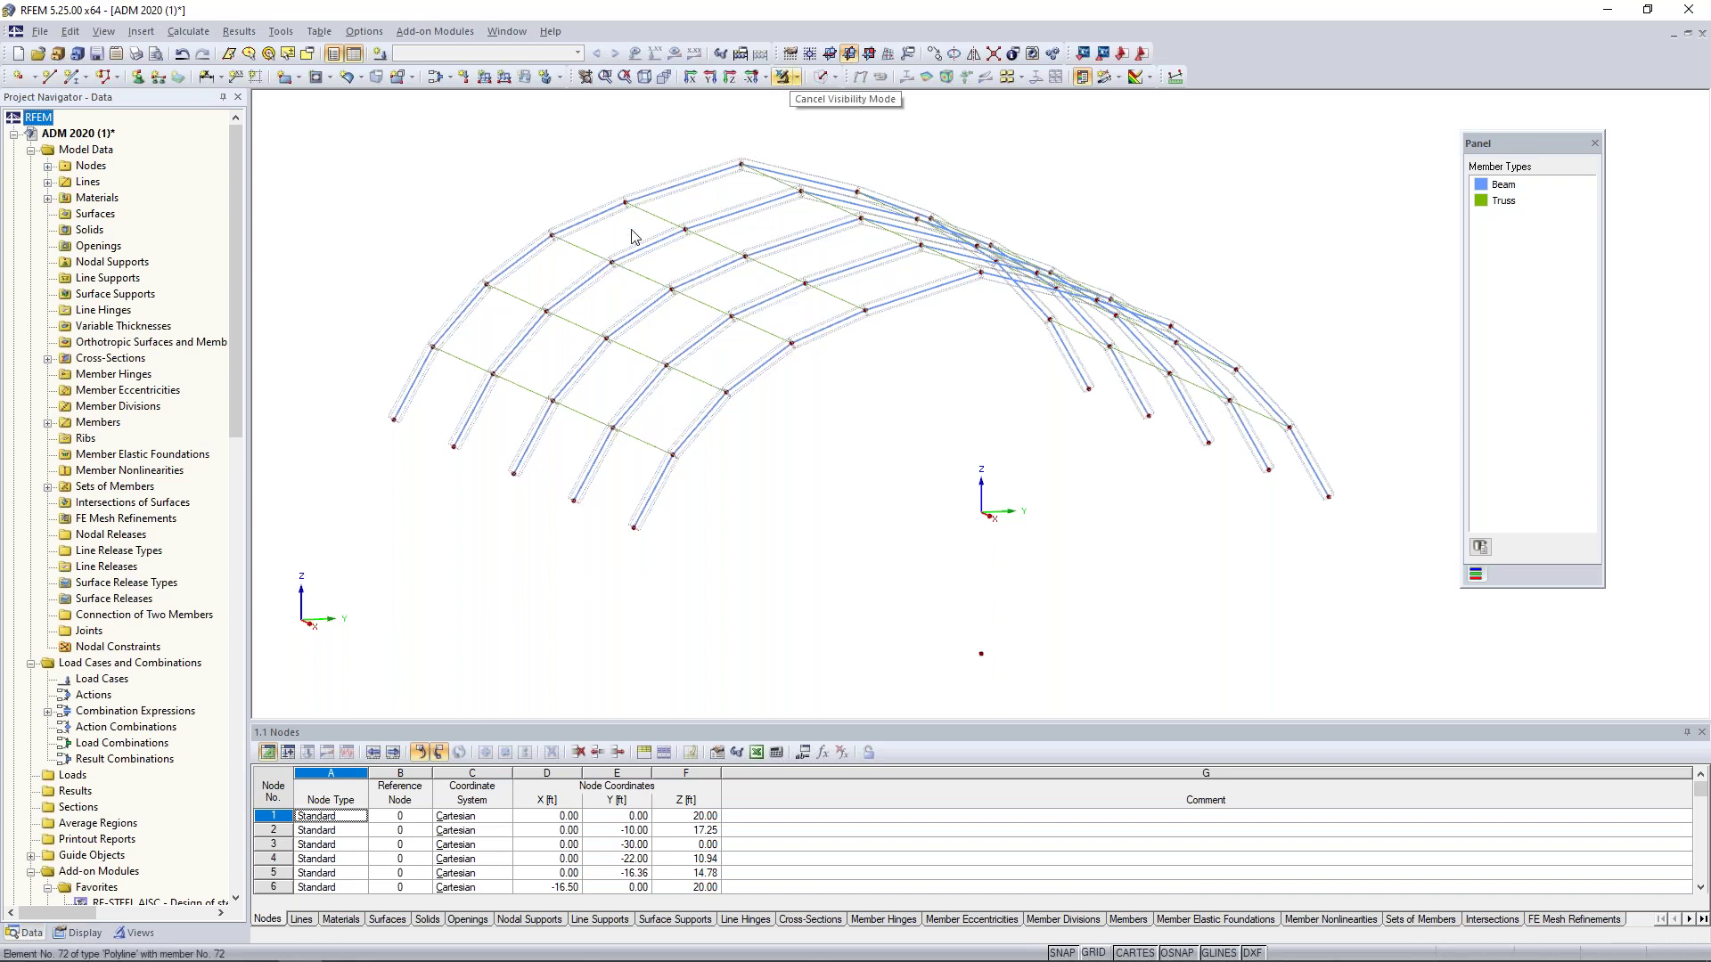
- Set up a new Tension member with a parametric round bar cross-section of 0.5 in diameter in ASTM Cable Material
middle_click_drag(425, 529, 655, 588, "ctrl")
left_click(74, 85)
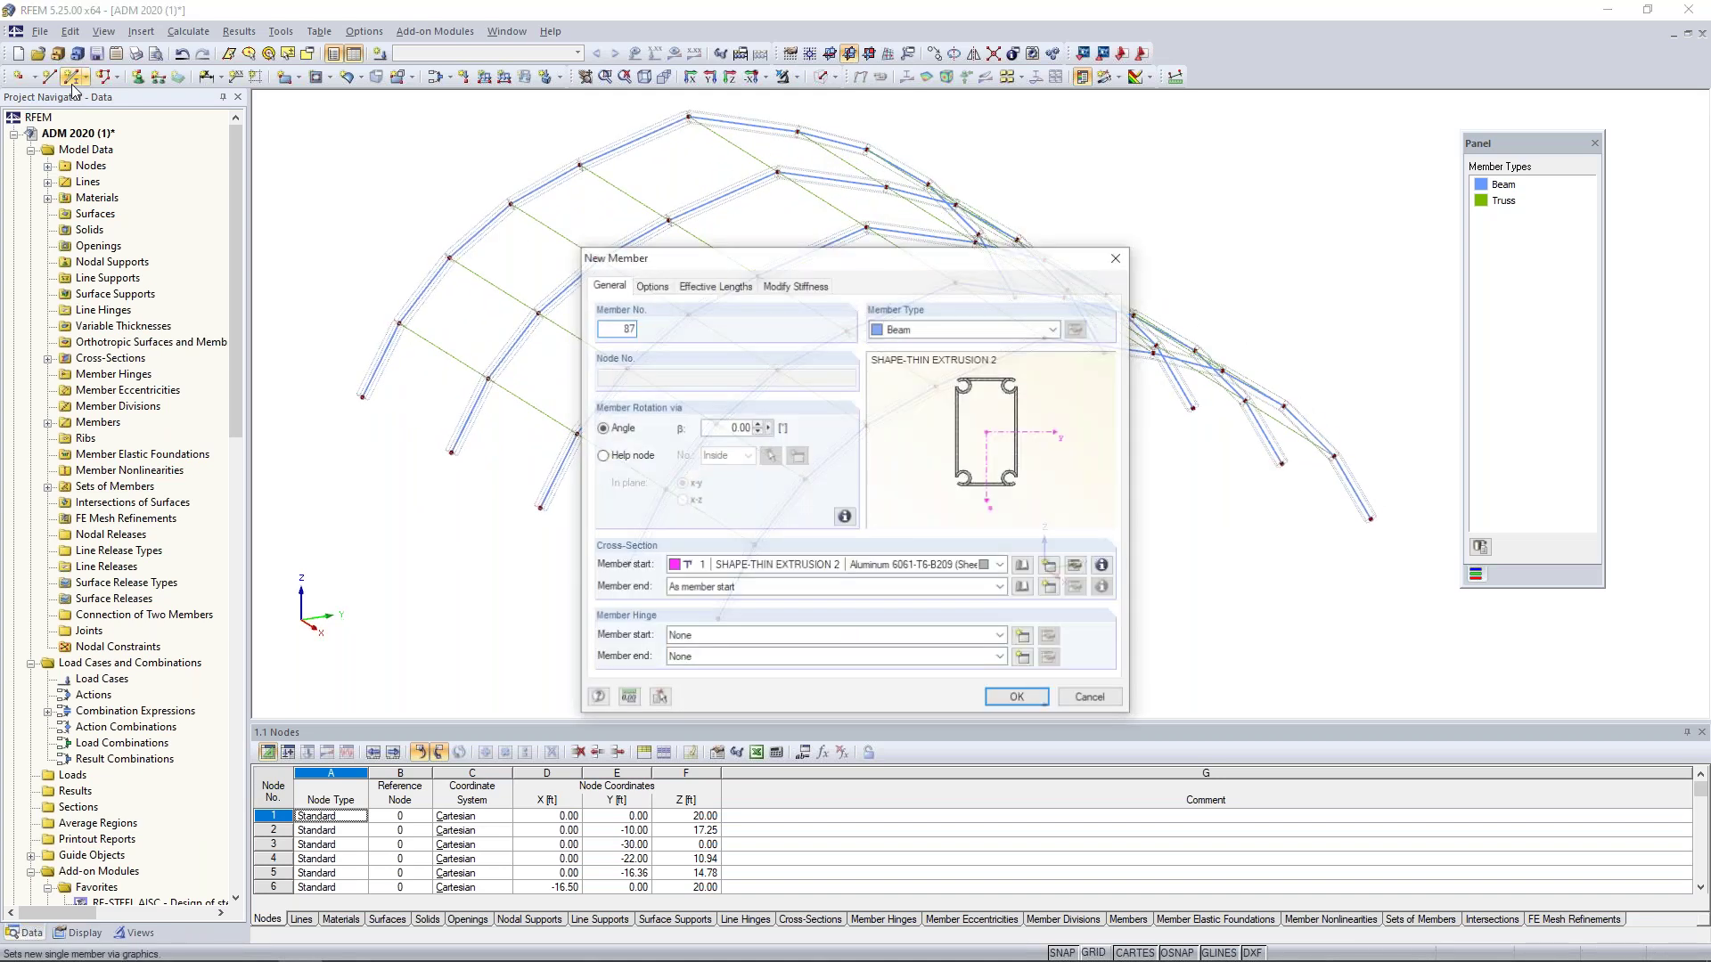
left_click(911, 329)
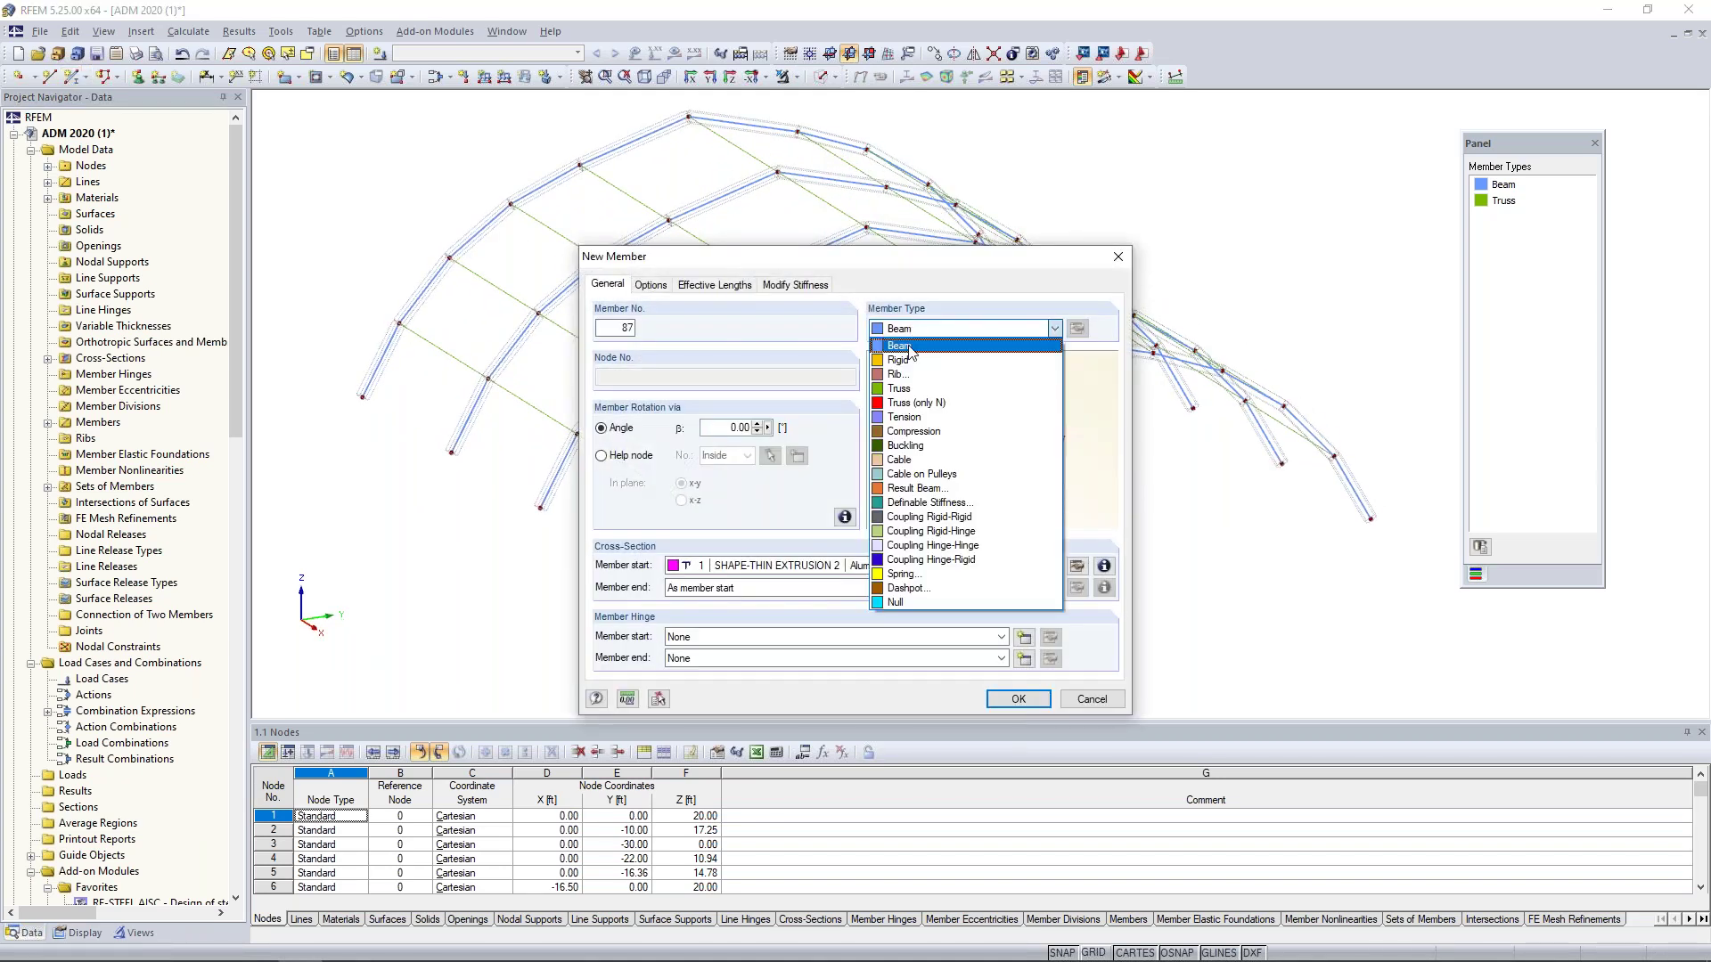
left_click(911, 419)
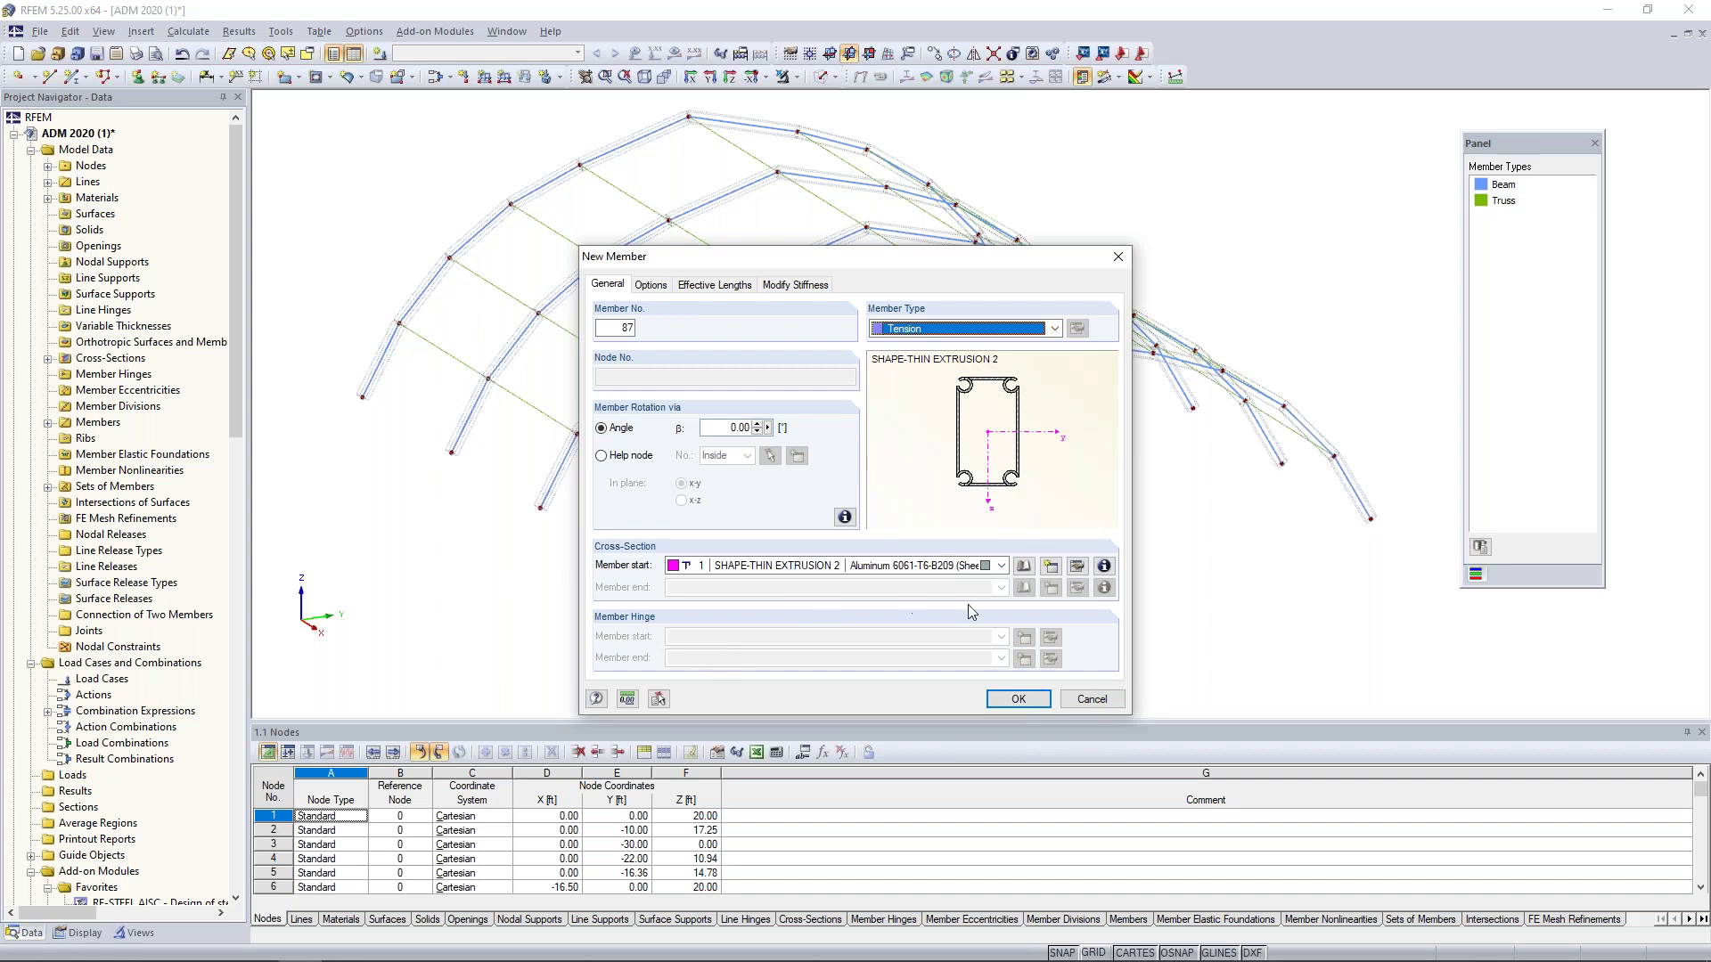
left_click(1023, 566)
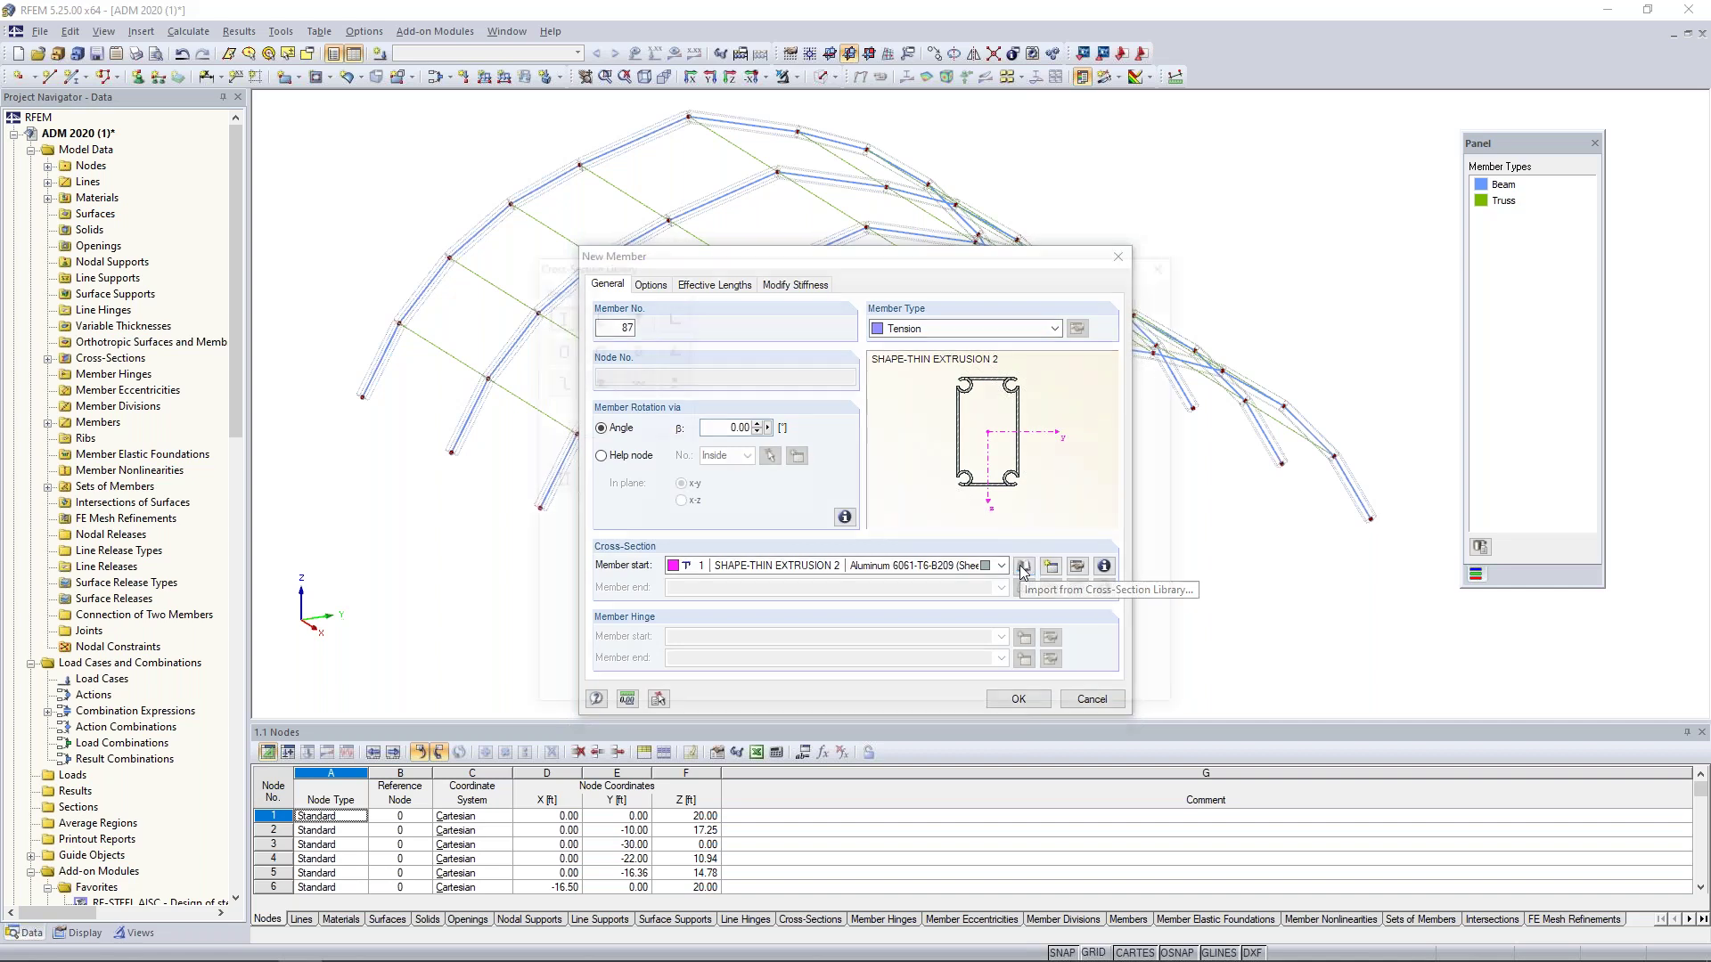
left_click(831, 480)
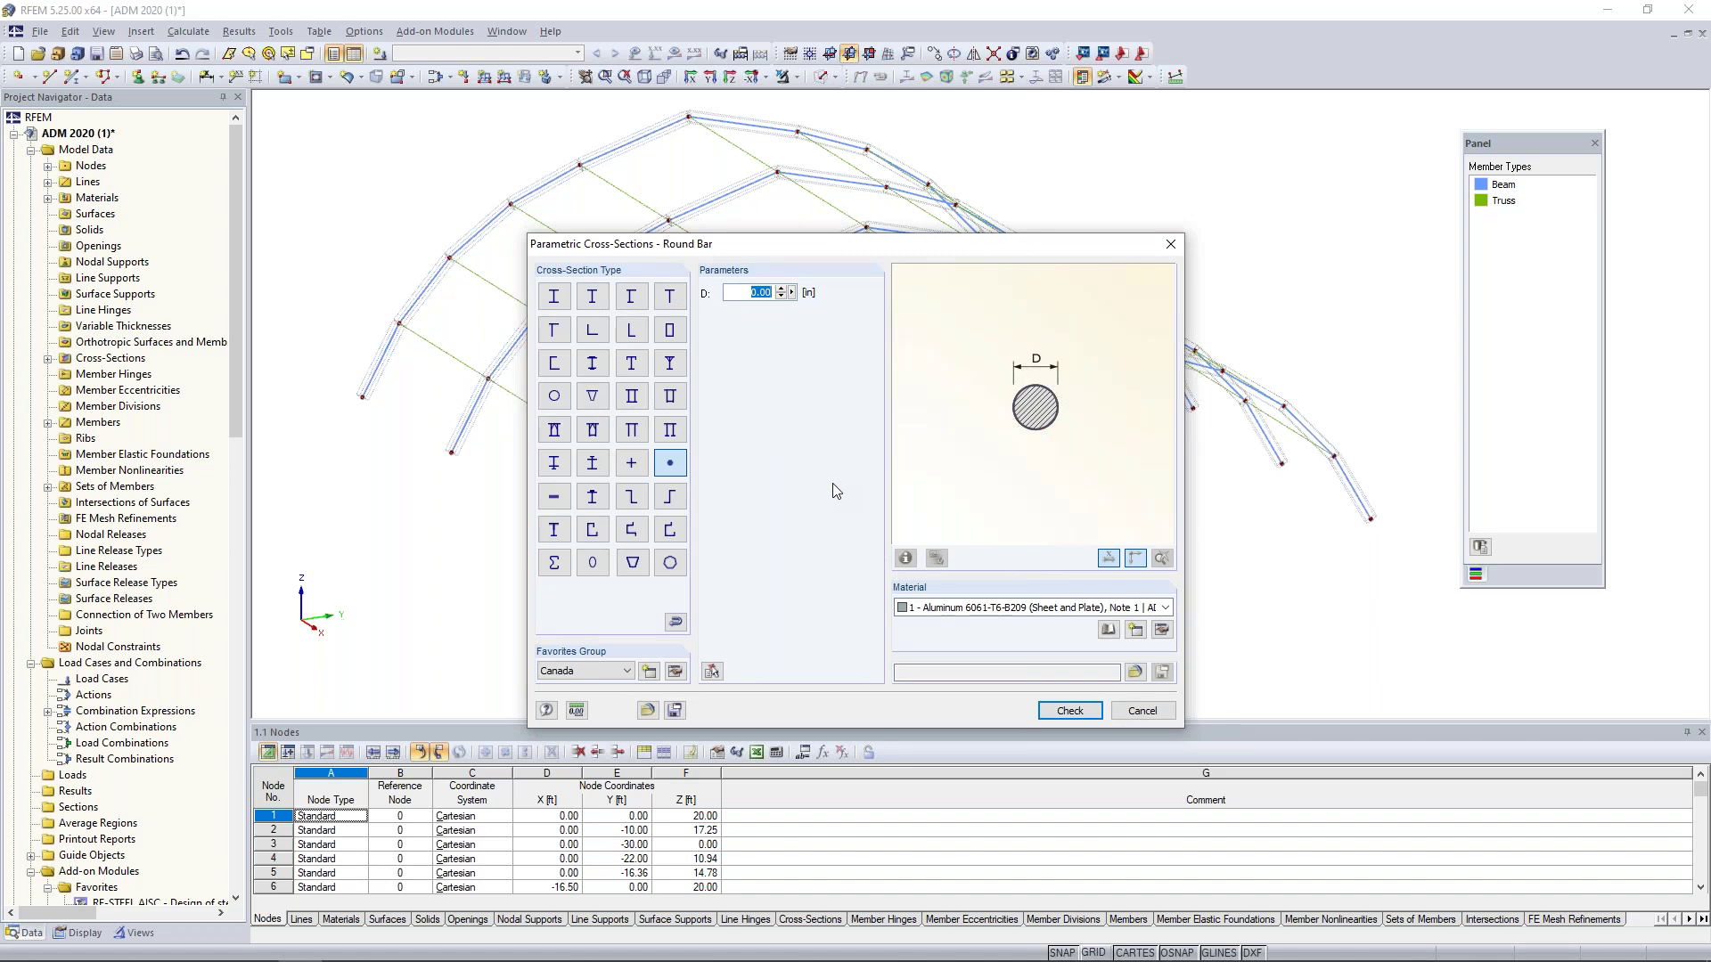
type("0")
key("Tab")
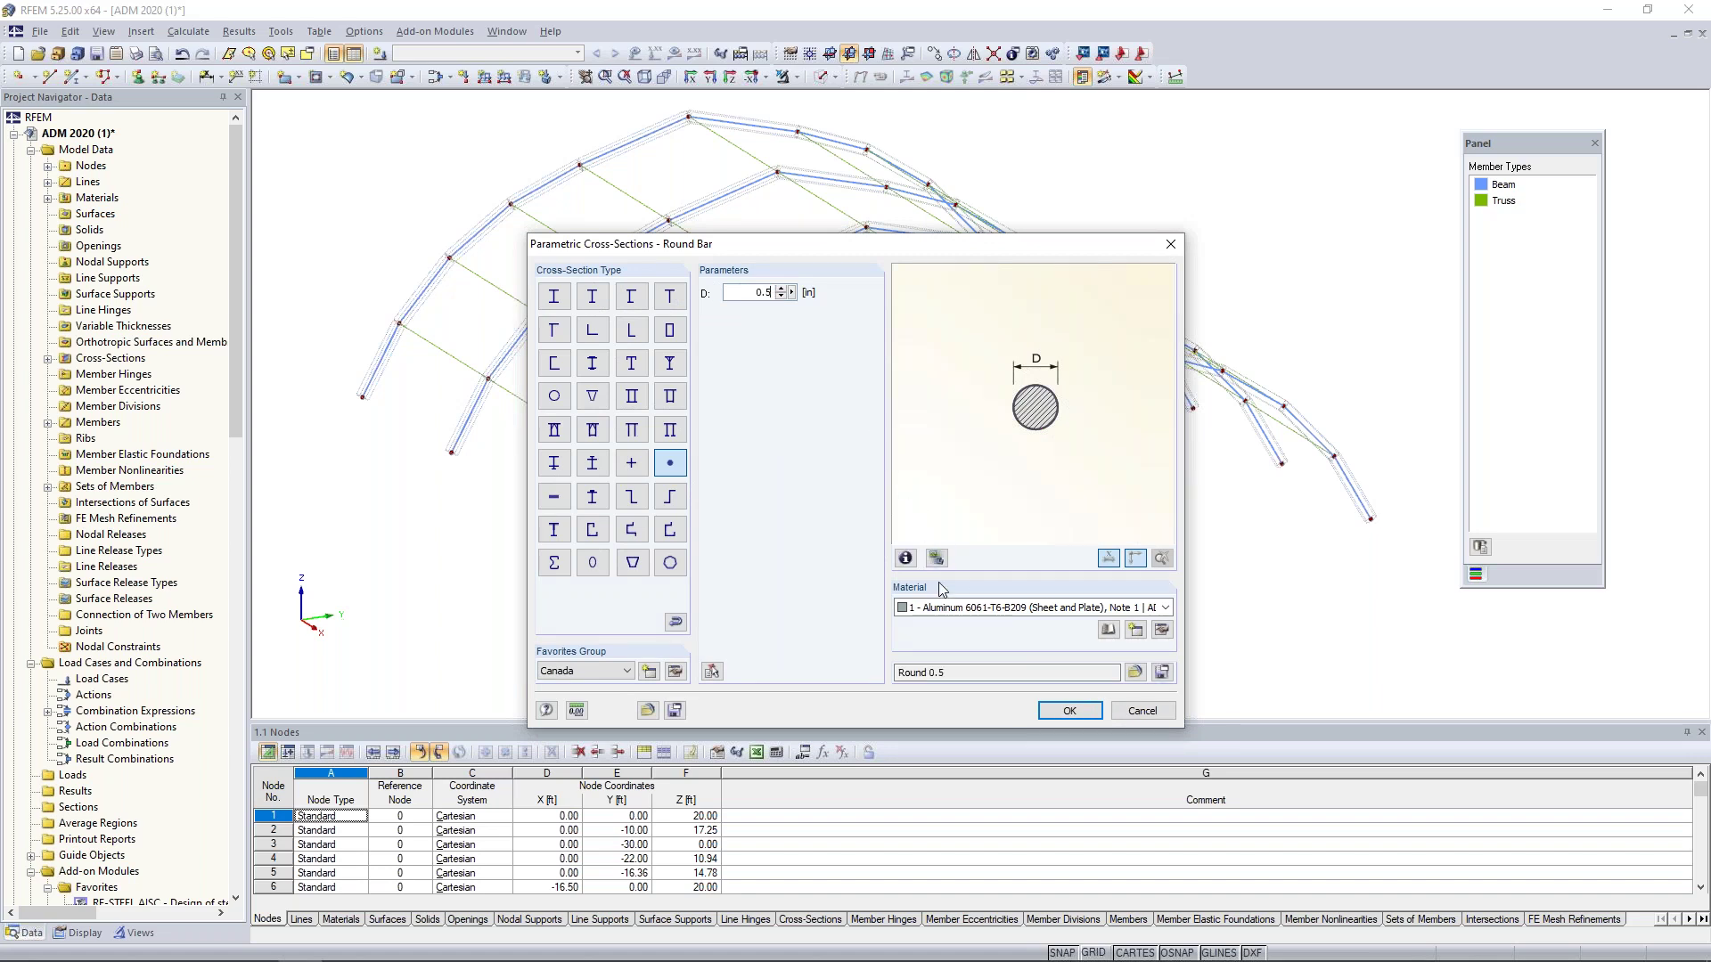
left_click(944, 613)
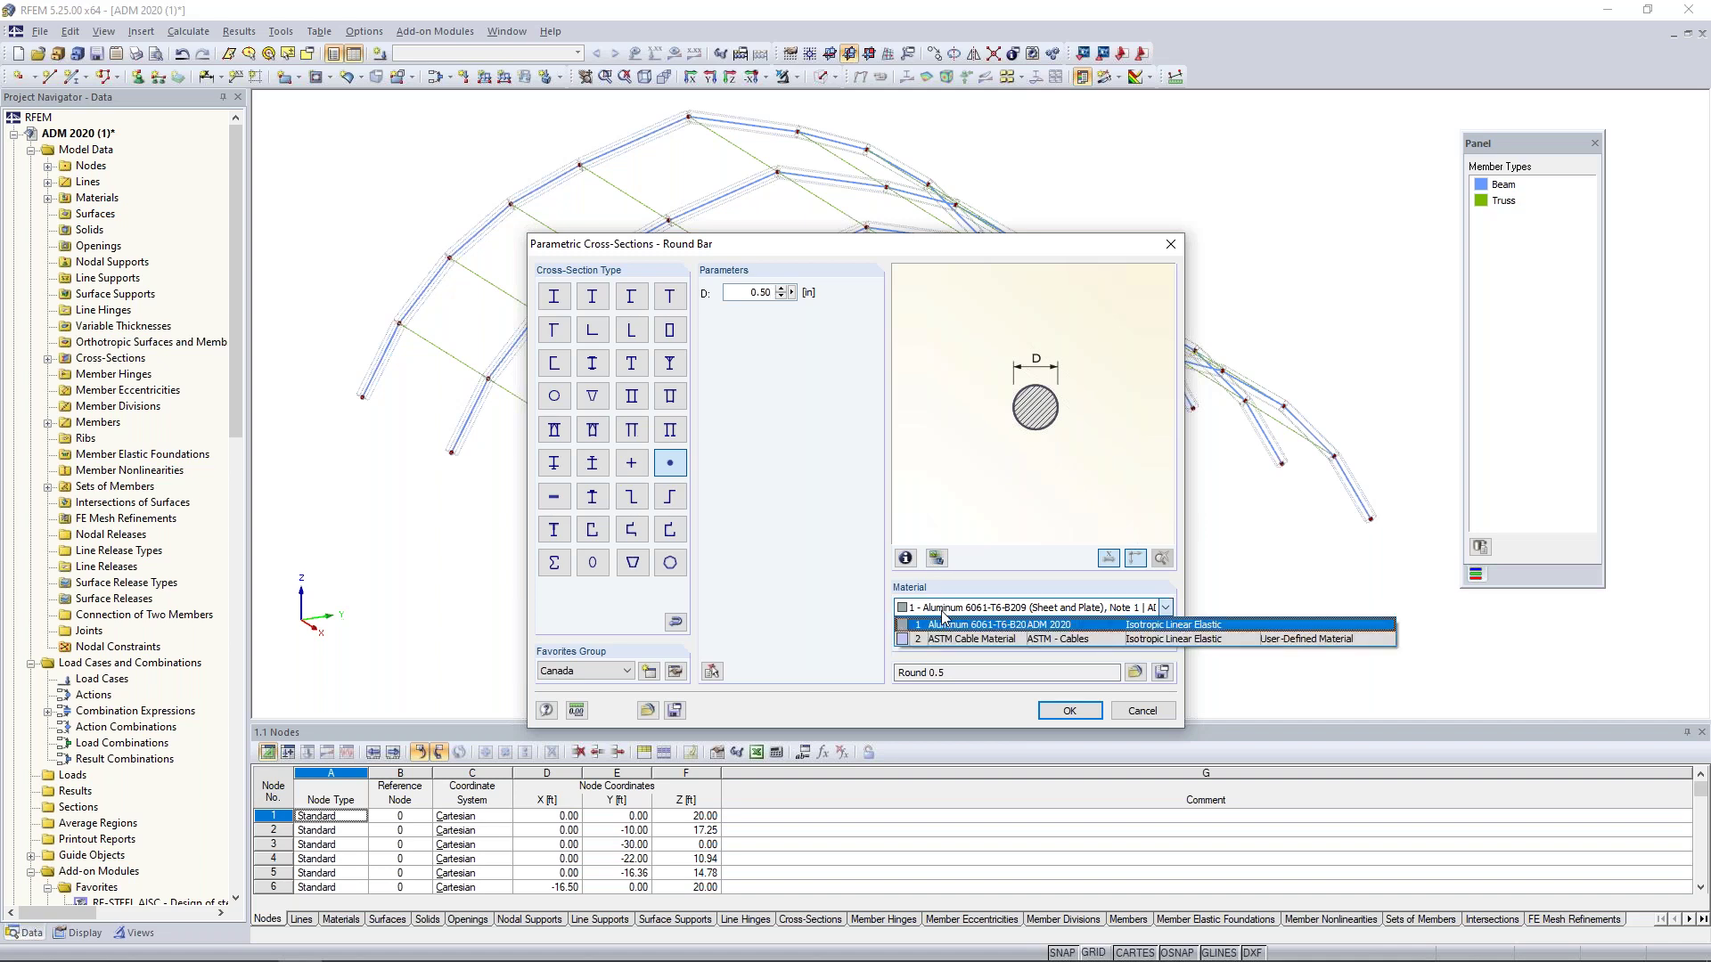
left_click(949, 642)
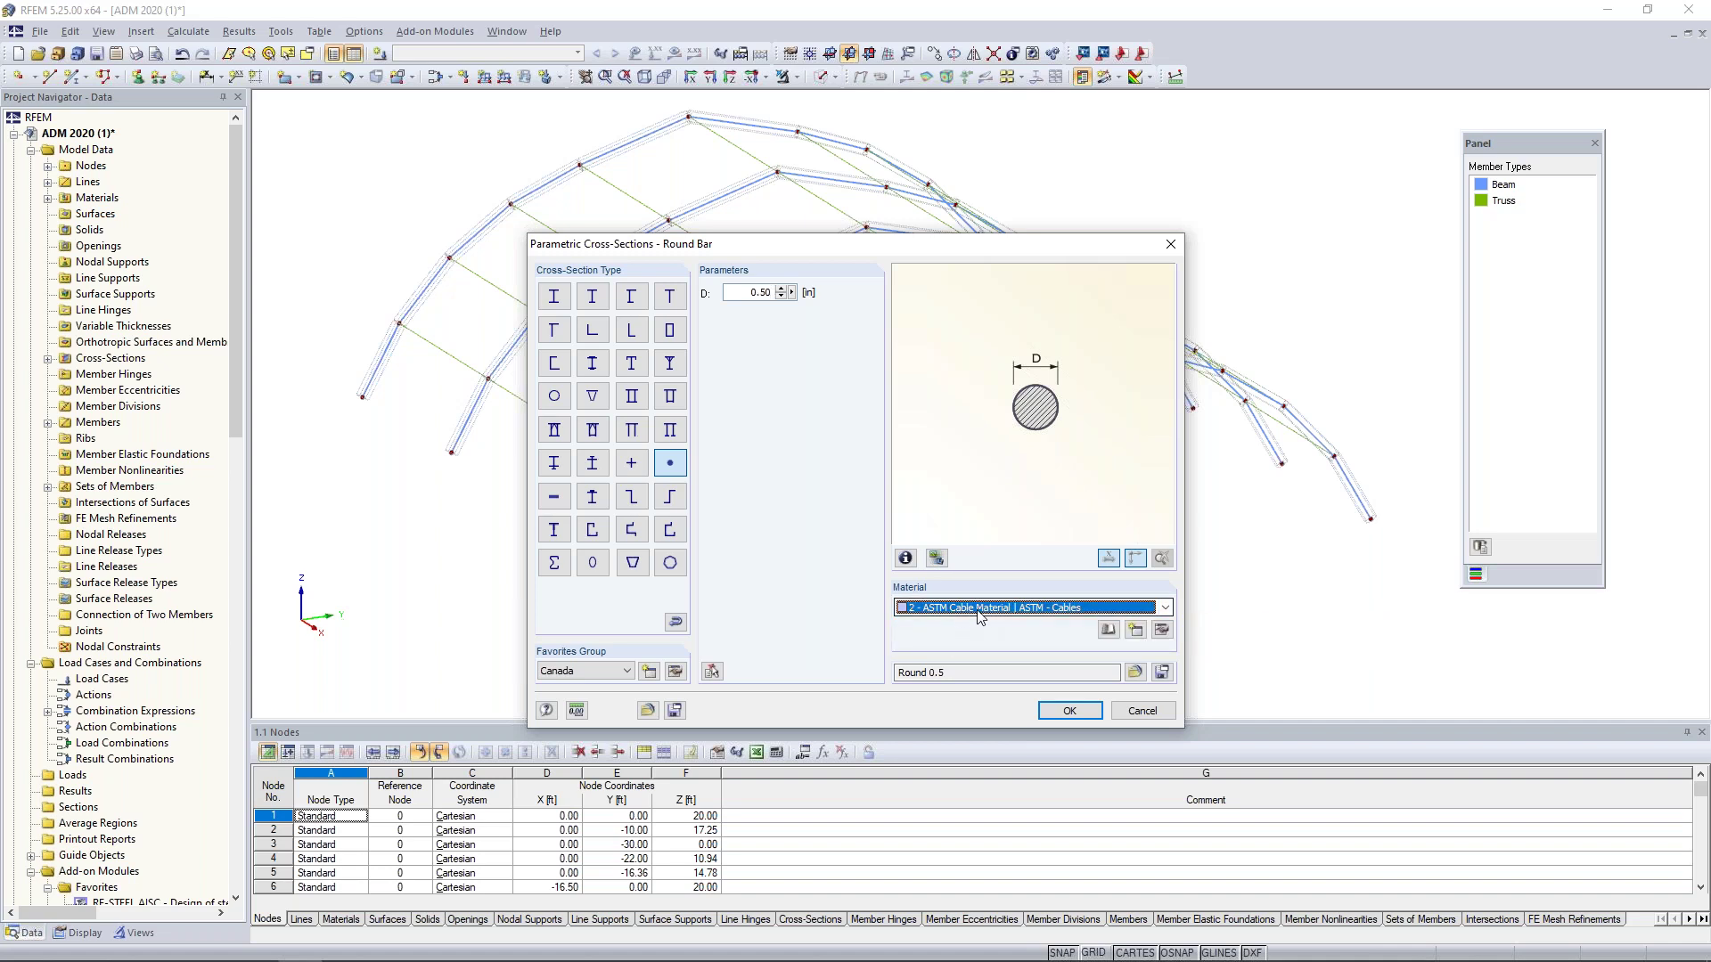
- Filter the material library for the round bar to the Metal category group and the Cable category
left_click(1107, 631)
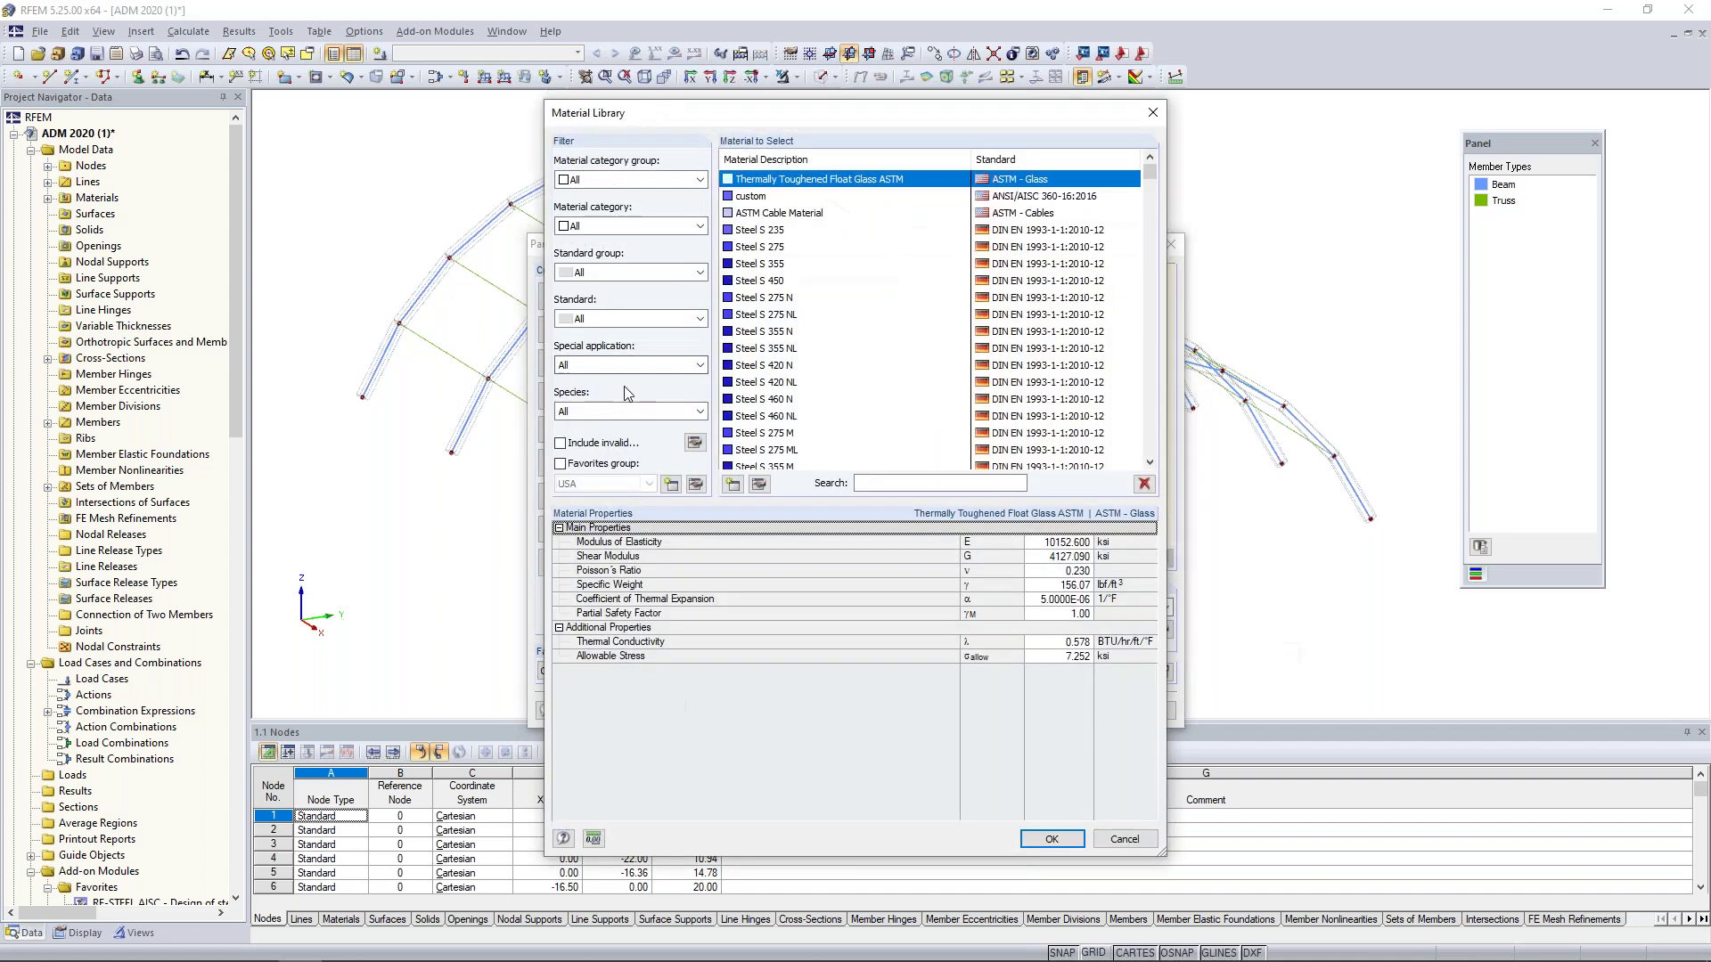
left_click(604, 182)
left_click(592, 209)
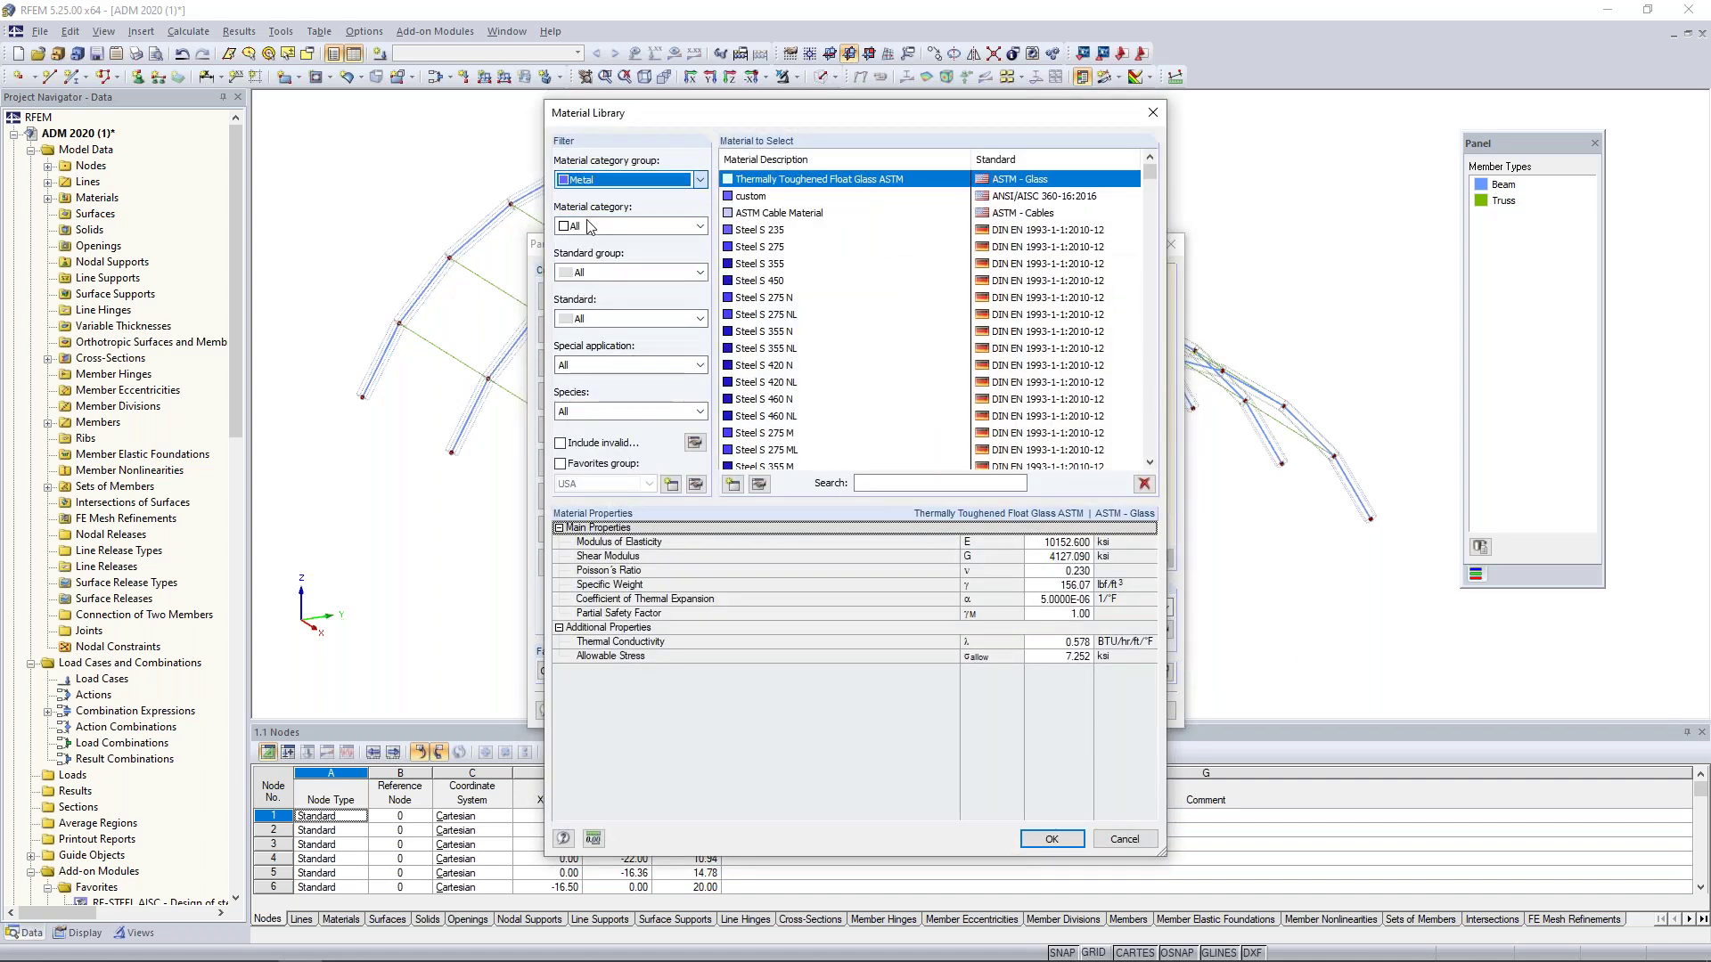
left_click(588, 227)
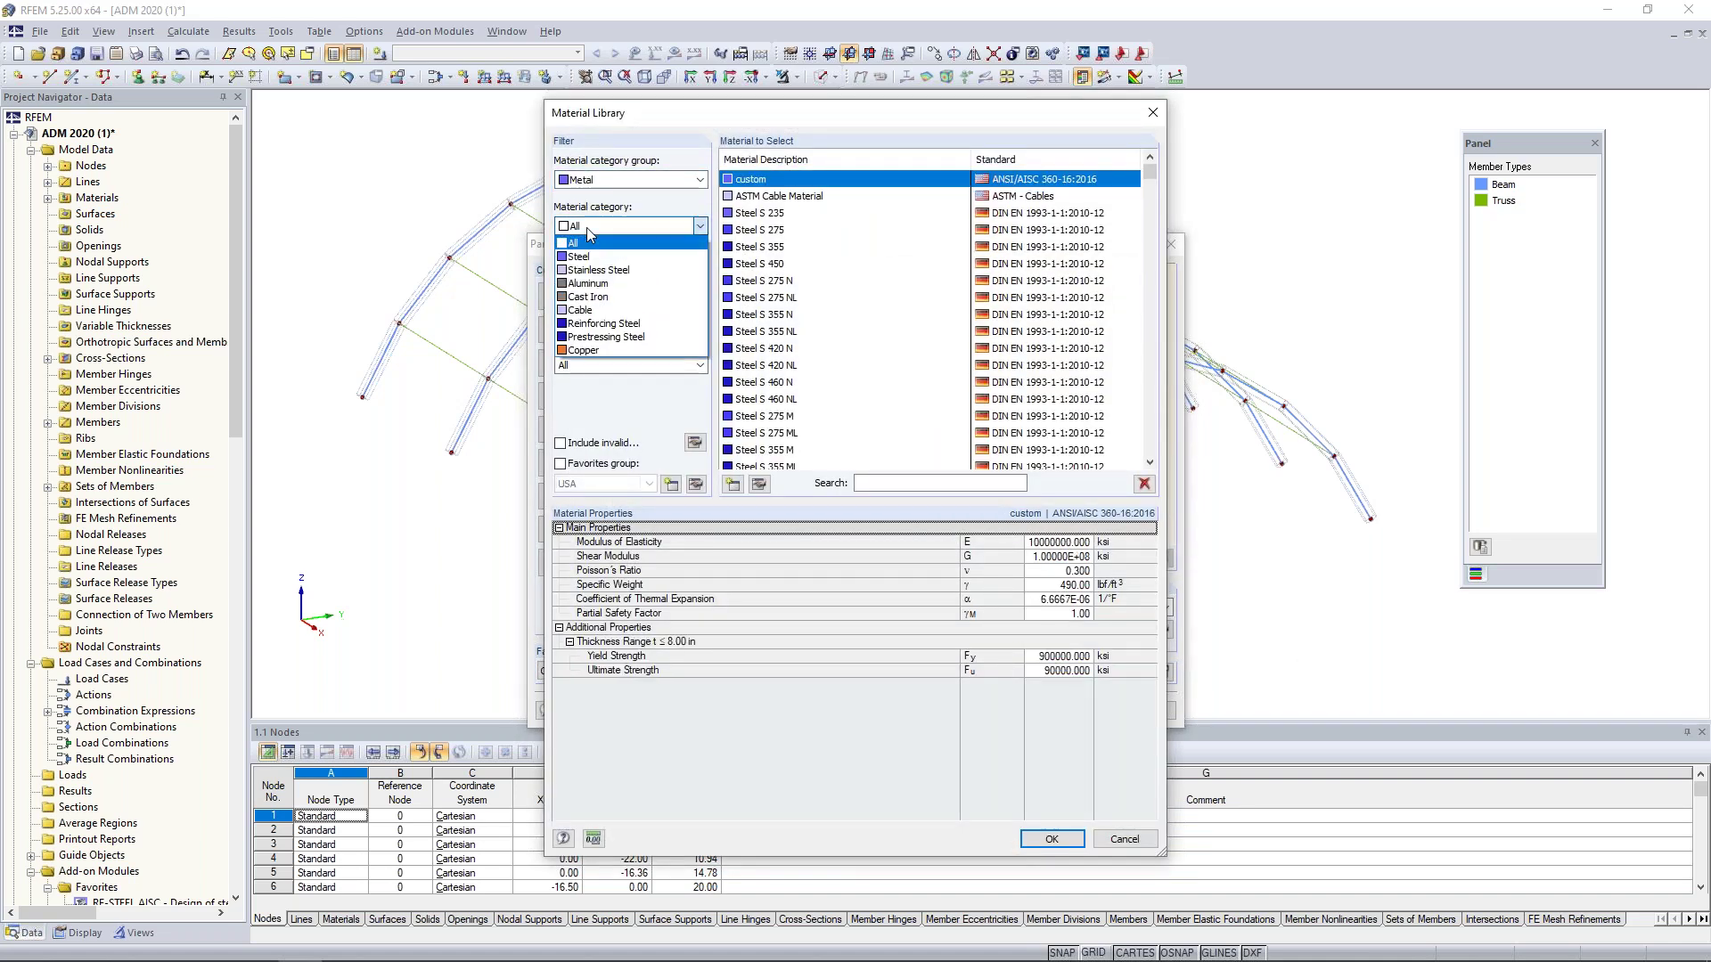
left_click(595, 310)
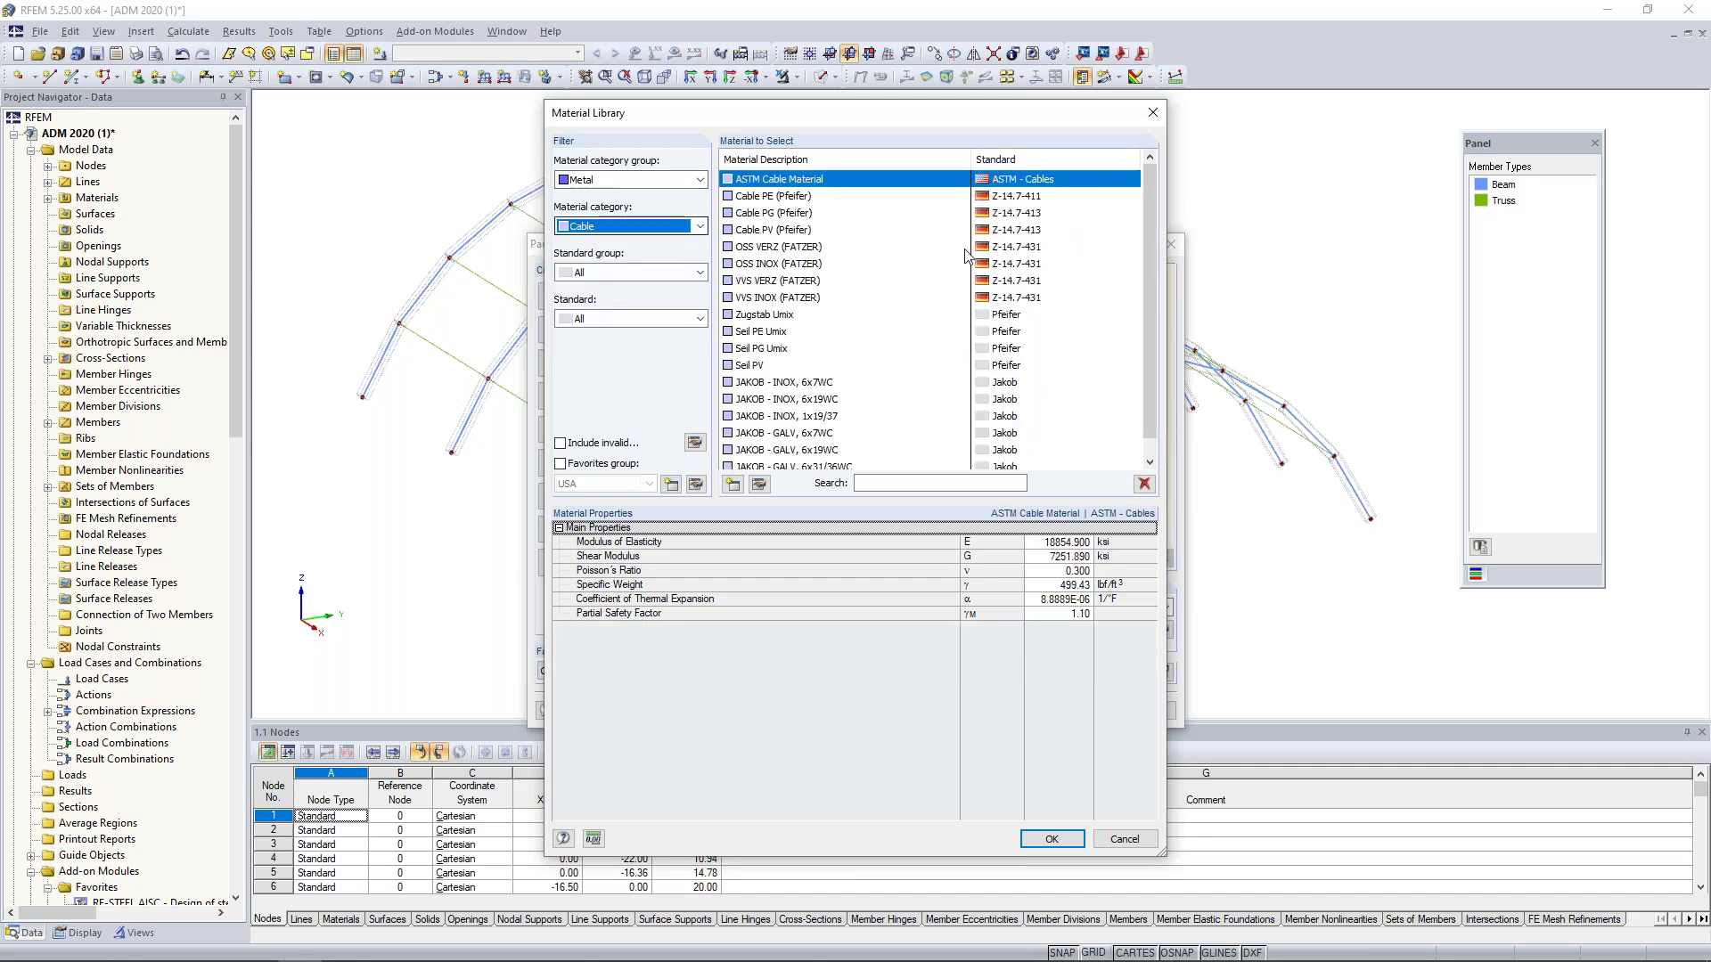
scroll(1153, 240, "down", 1)
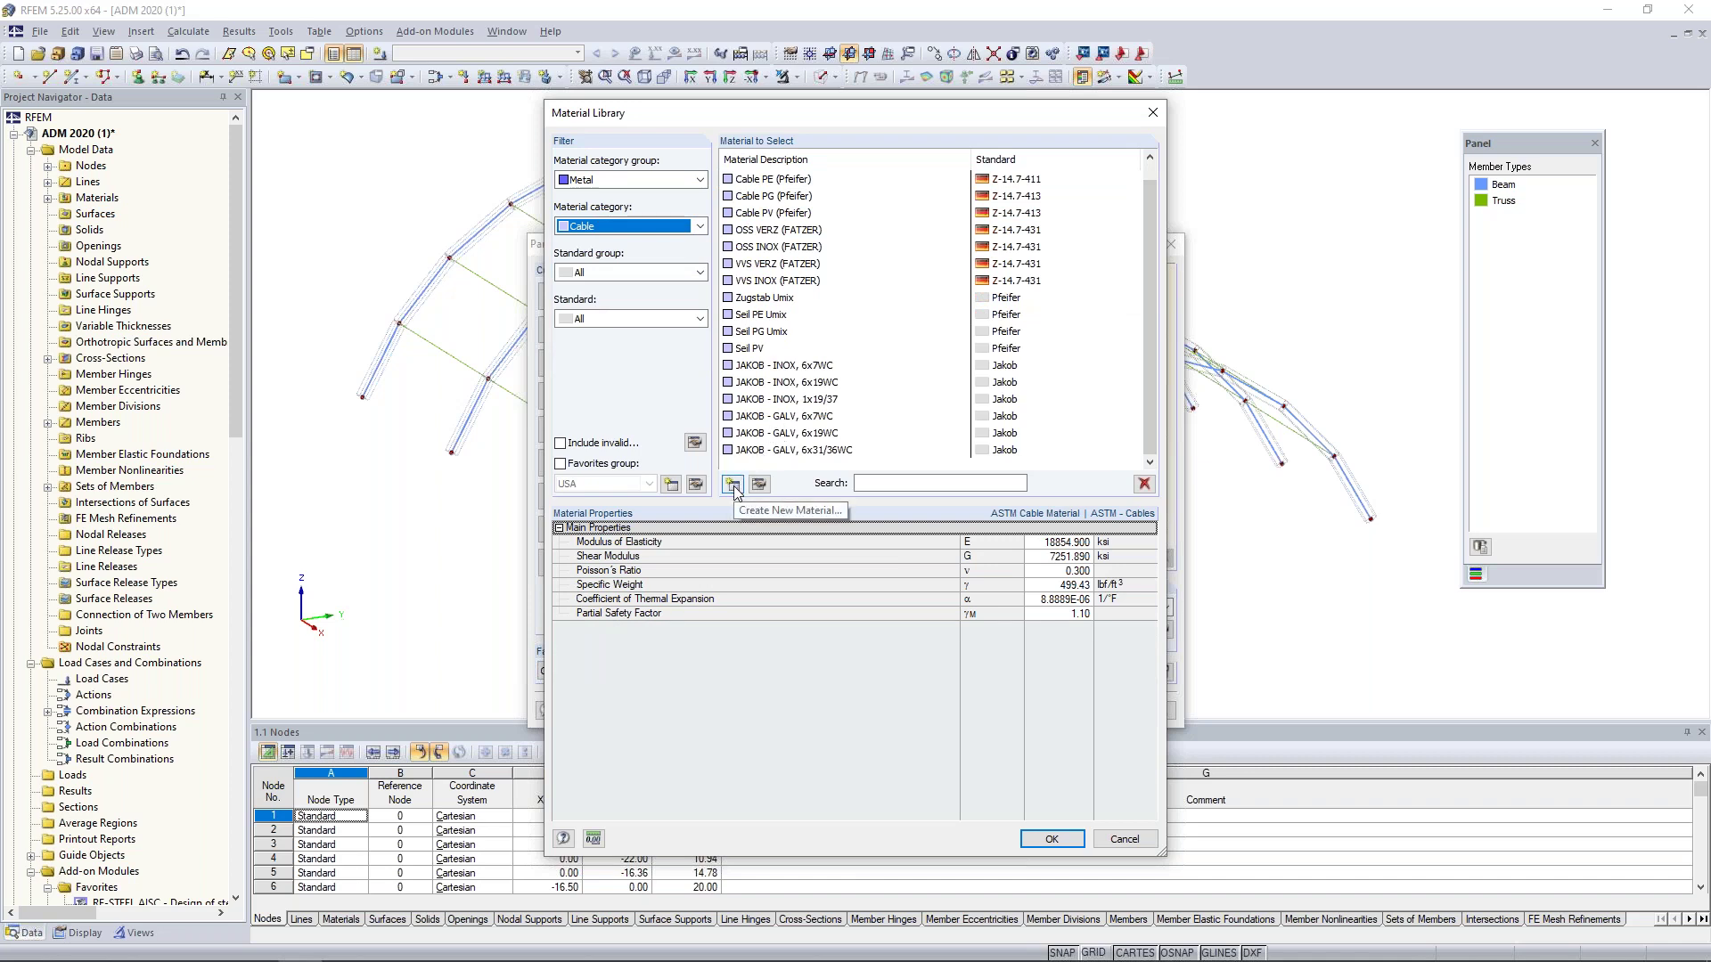
- Assign ASTM Cable Material to the 0.5 in round bar and confirm the cross-section and tension member settings
key("Down")
key("Down")
key("Down")
key("Down")
key("Down")
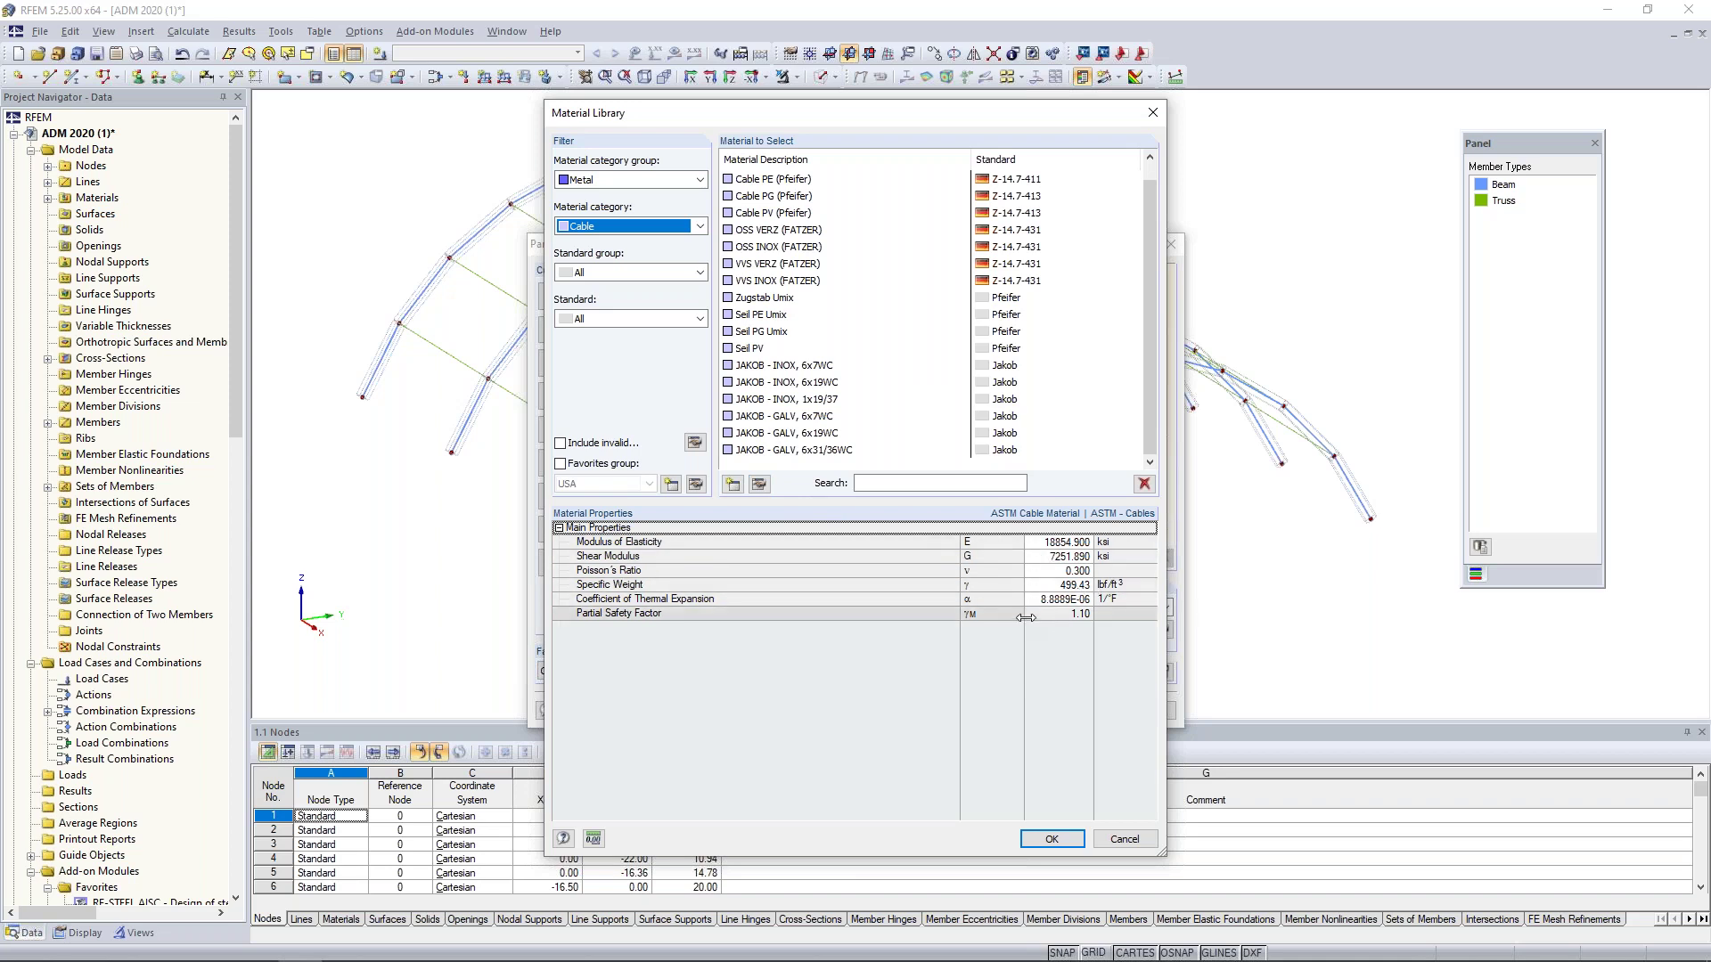
key("Home")
scroll(960, 340, "up", 1)
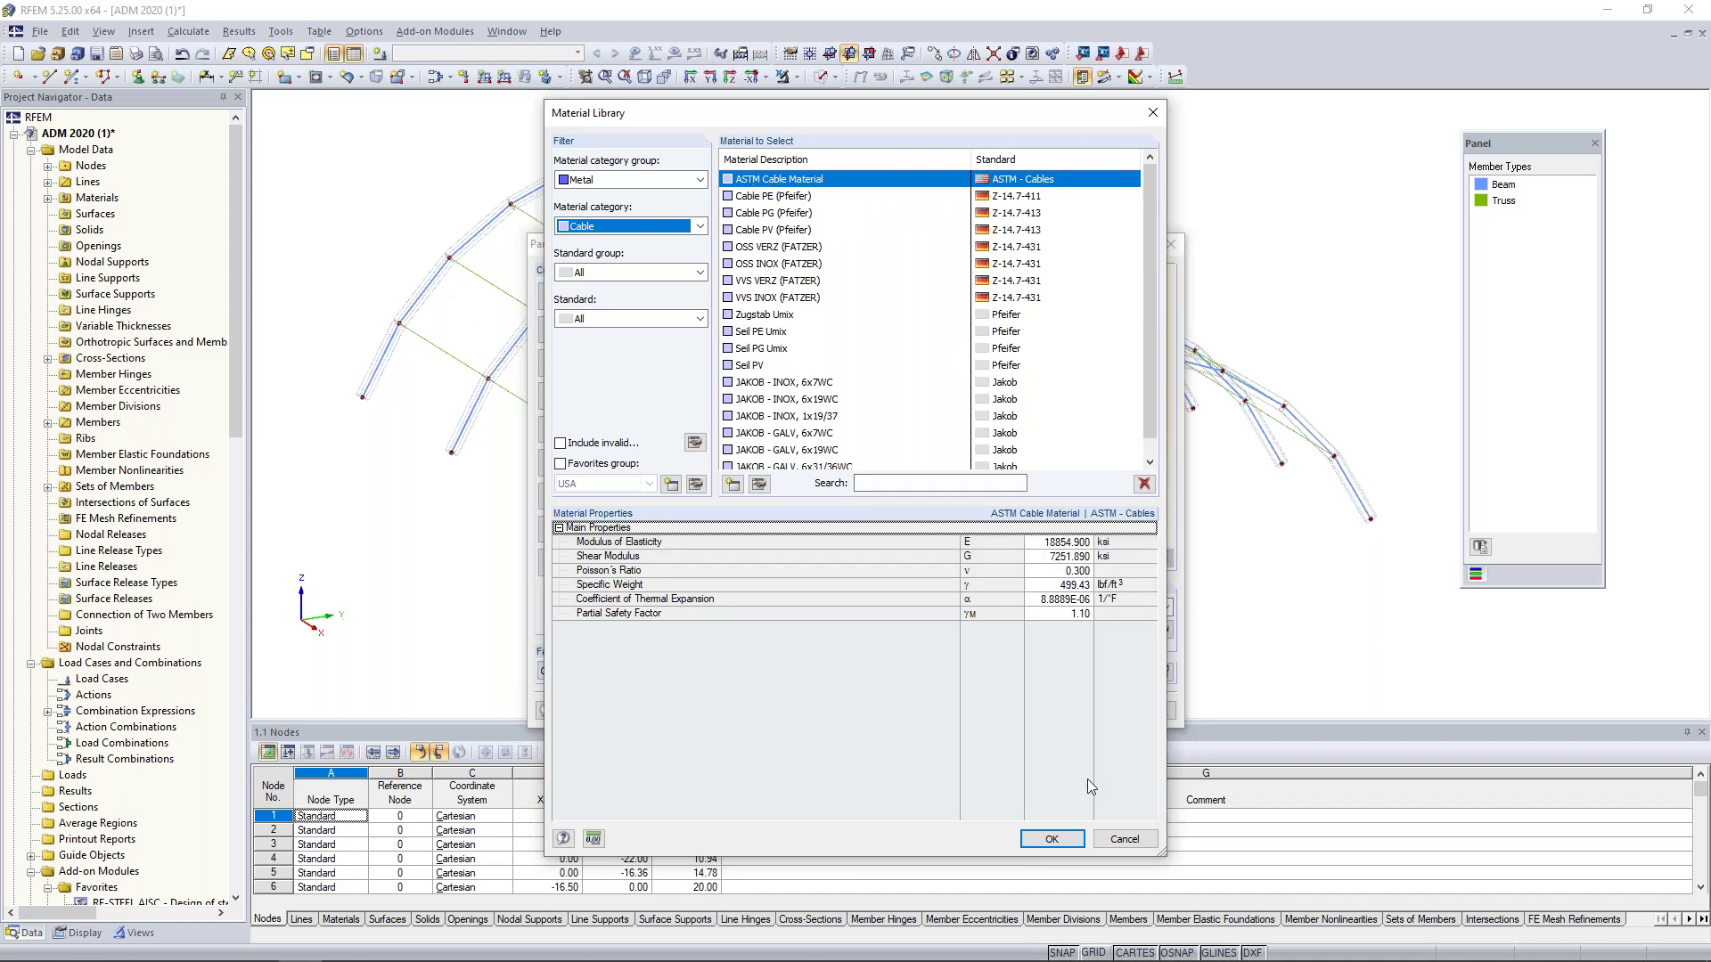
left_click(1045, 843)
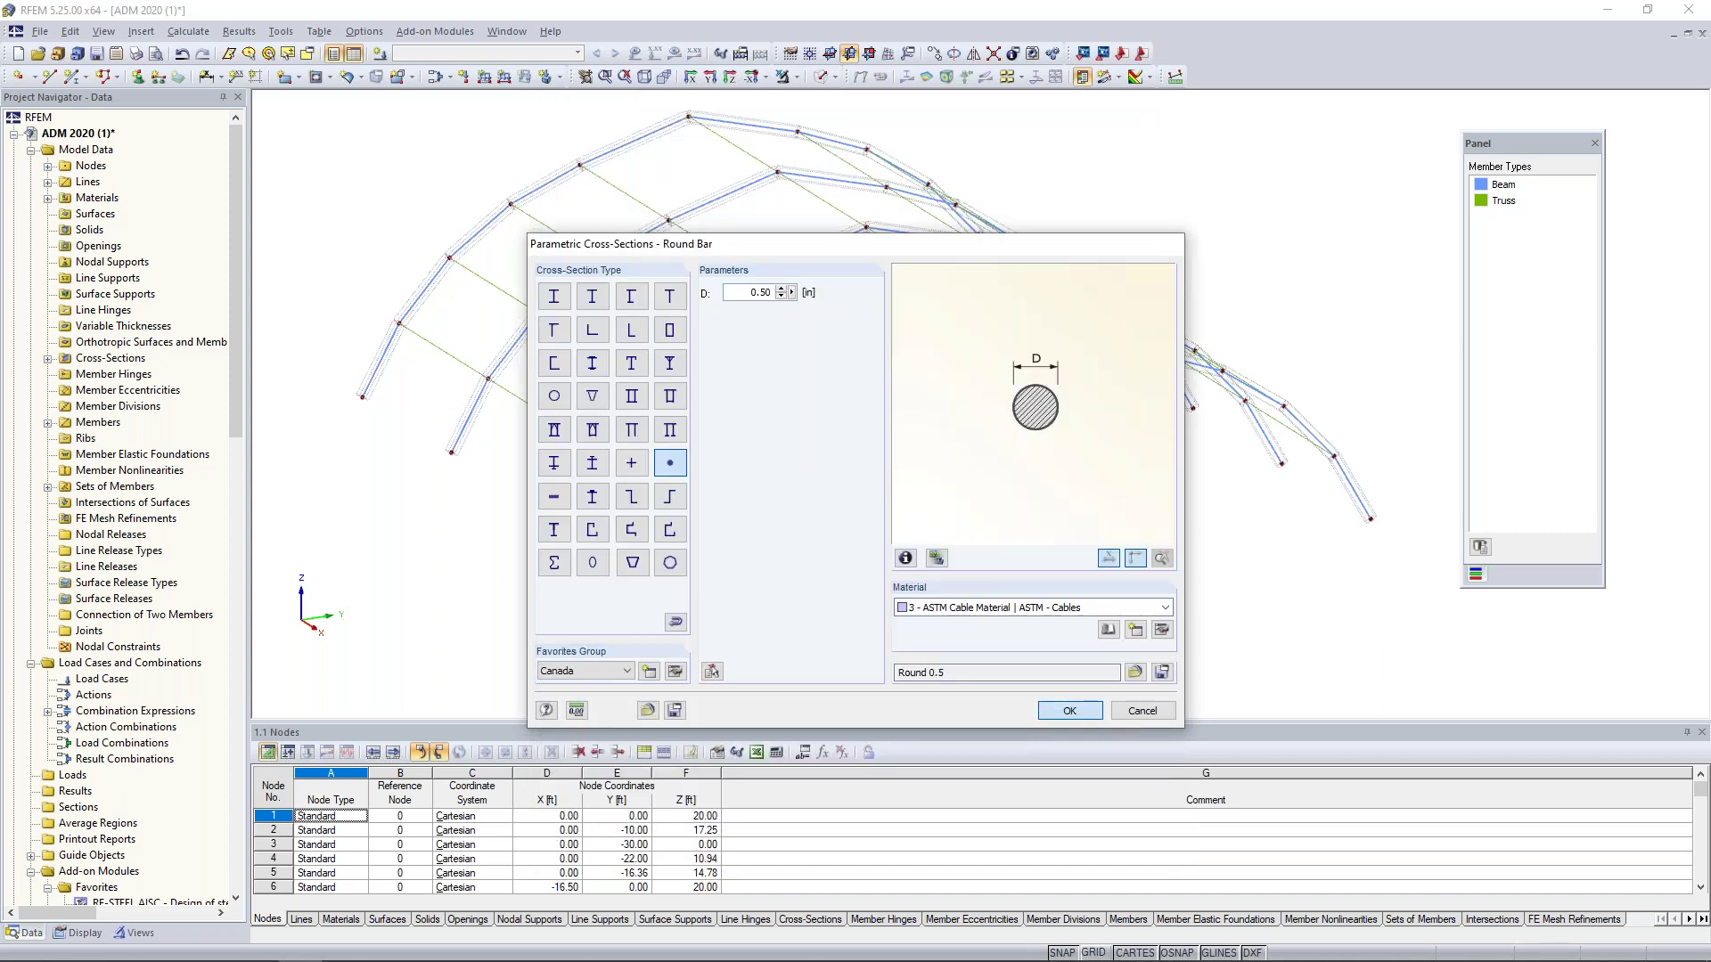
key("Return")
key("Return")
key("Return")
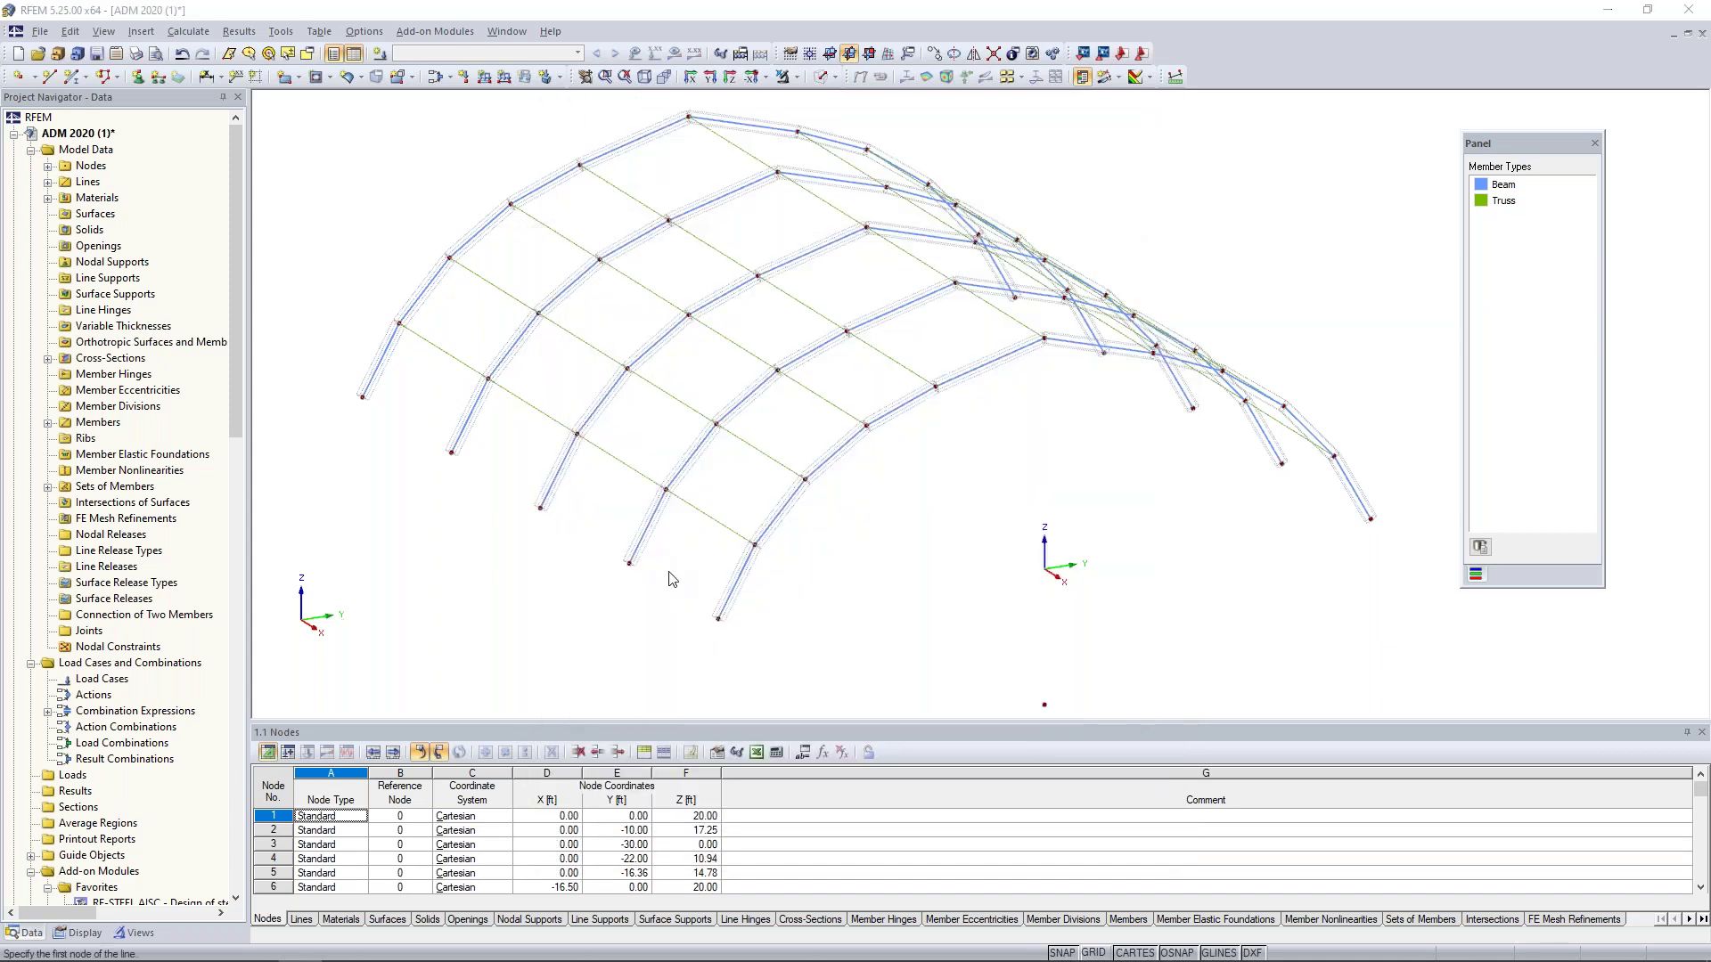
- Draw crossed tension members in the two lowest panels between the first two arches on the negative Y side
middle_click_drag(685, 599, 704, 481, "ctrl")
left_click(700, 469)
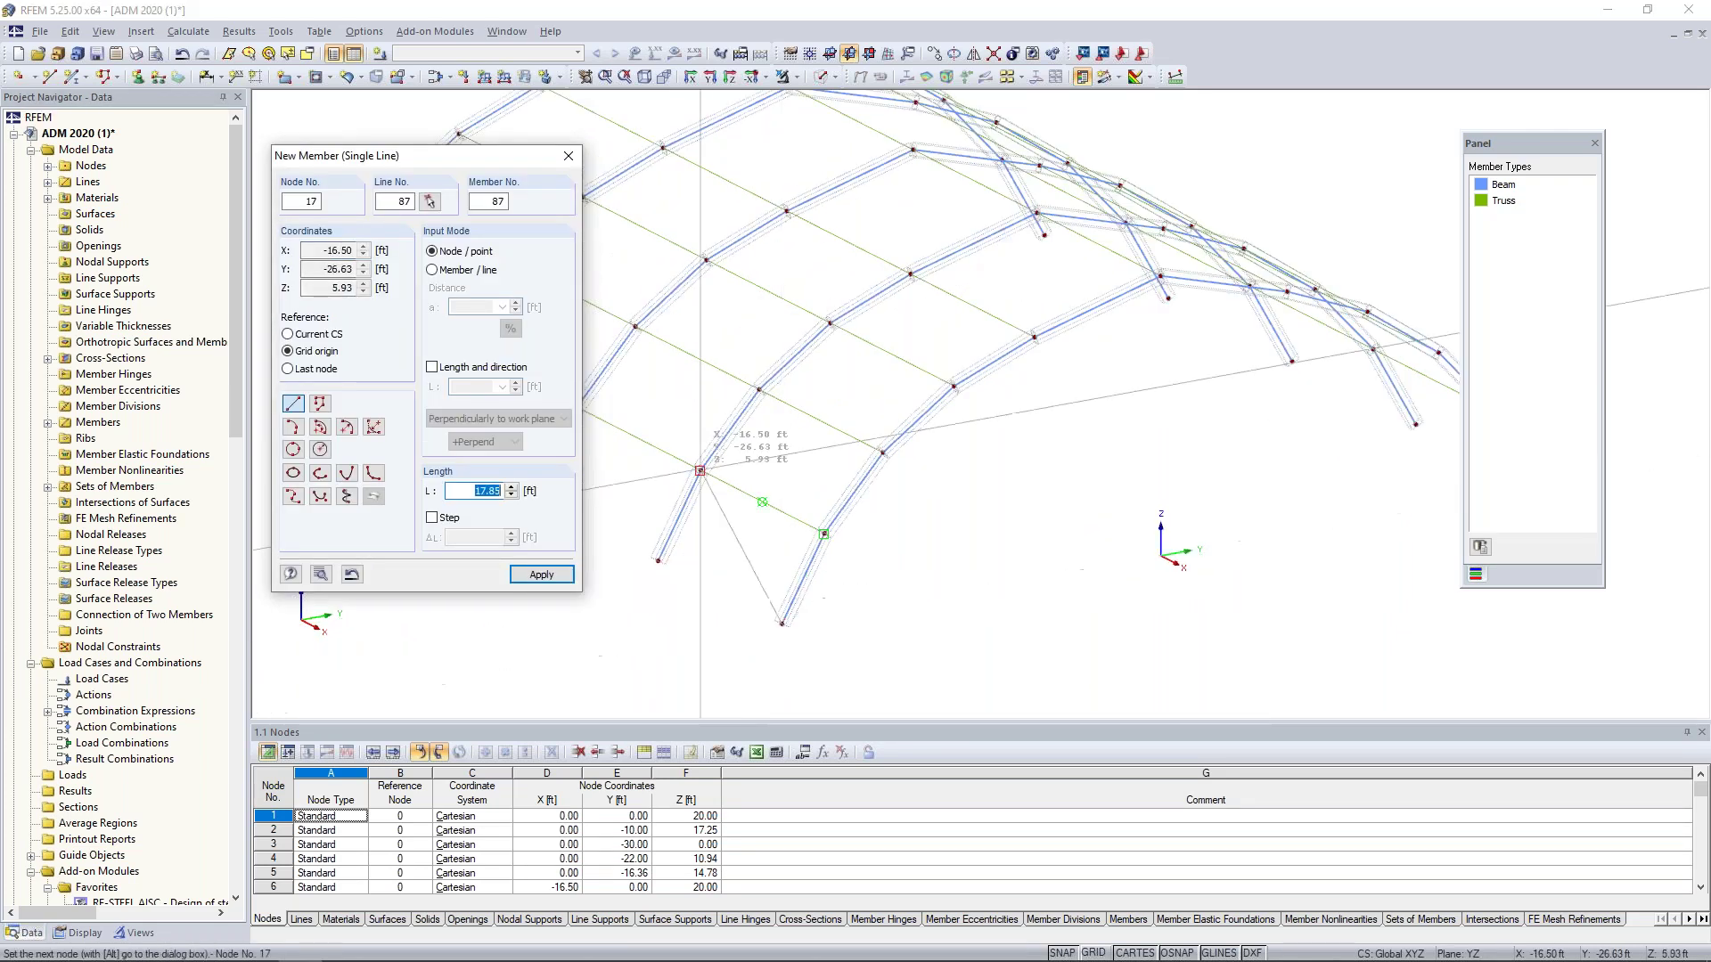
left_click(824, 534)
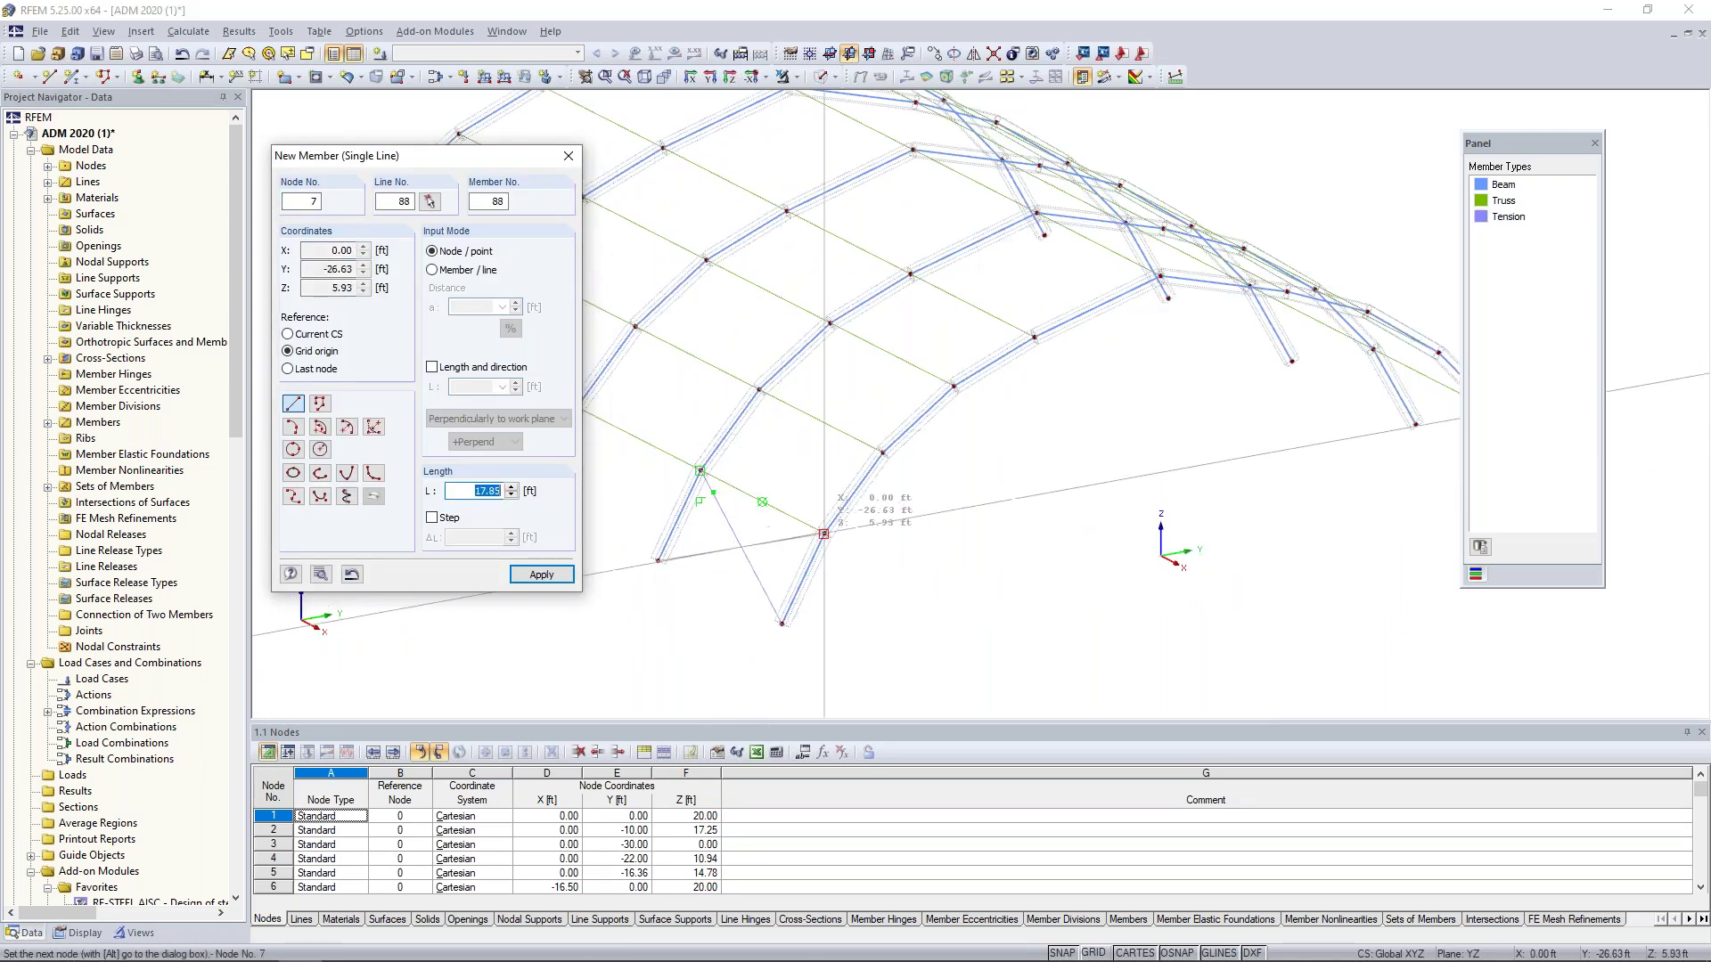
left_click(823, 534)
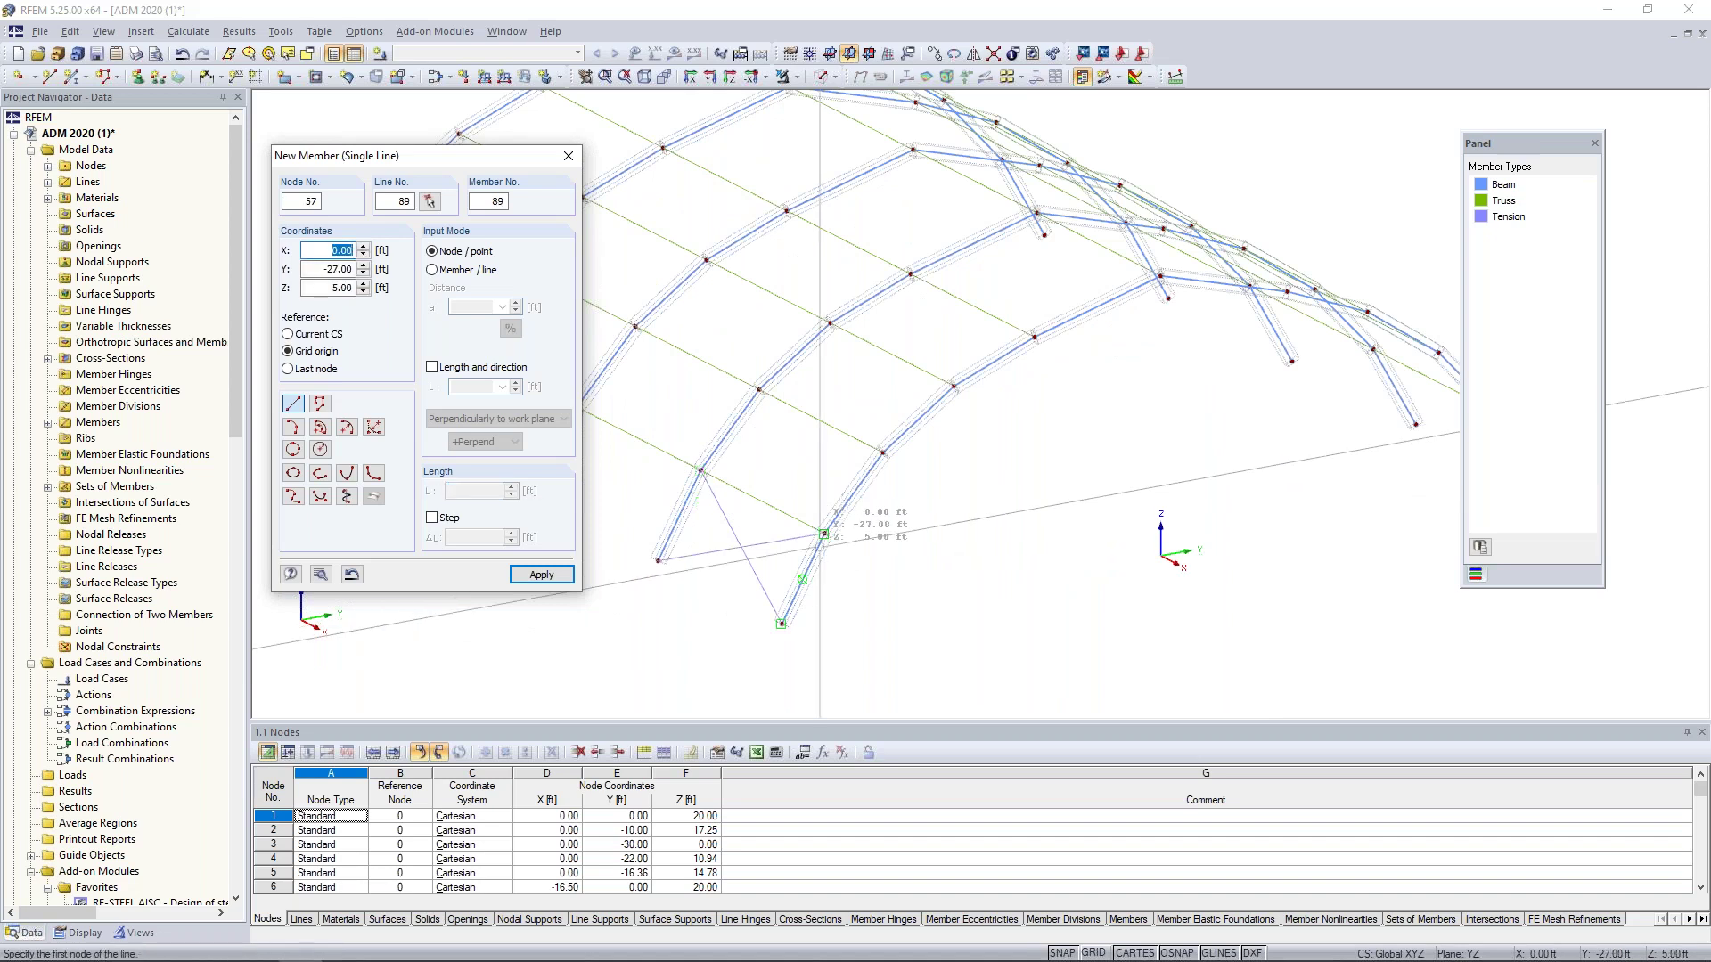
left_click(826, 530)
left_click(758, 390)
left_click(700, 470)
left_click(882, 453)
- Draw crossed tension members in the three remaining panels up to the ridge between the first two arches, ending the command
left_click(882, 453)
left_click(830, 323)
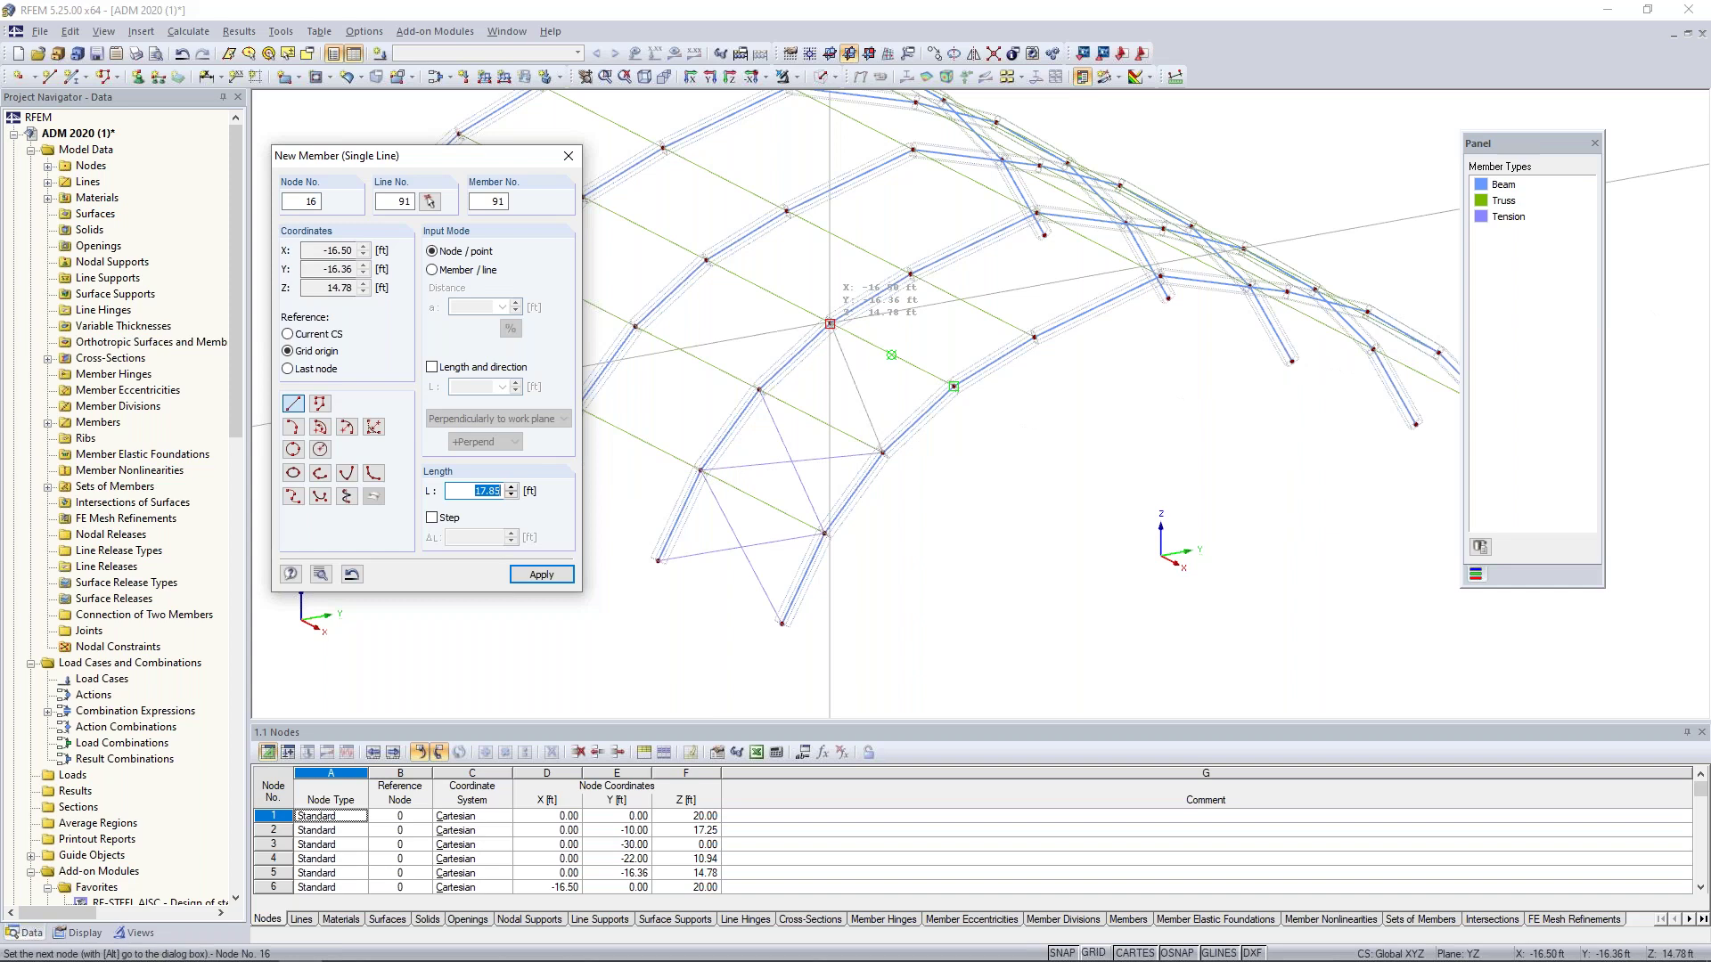
left_click(758, 390)
left_click(953, 386)
left_click(953, 386)
left_click(910, 274)
left_click(1032, 336)
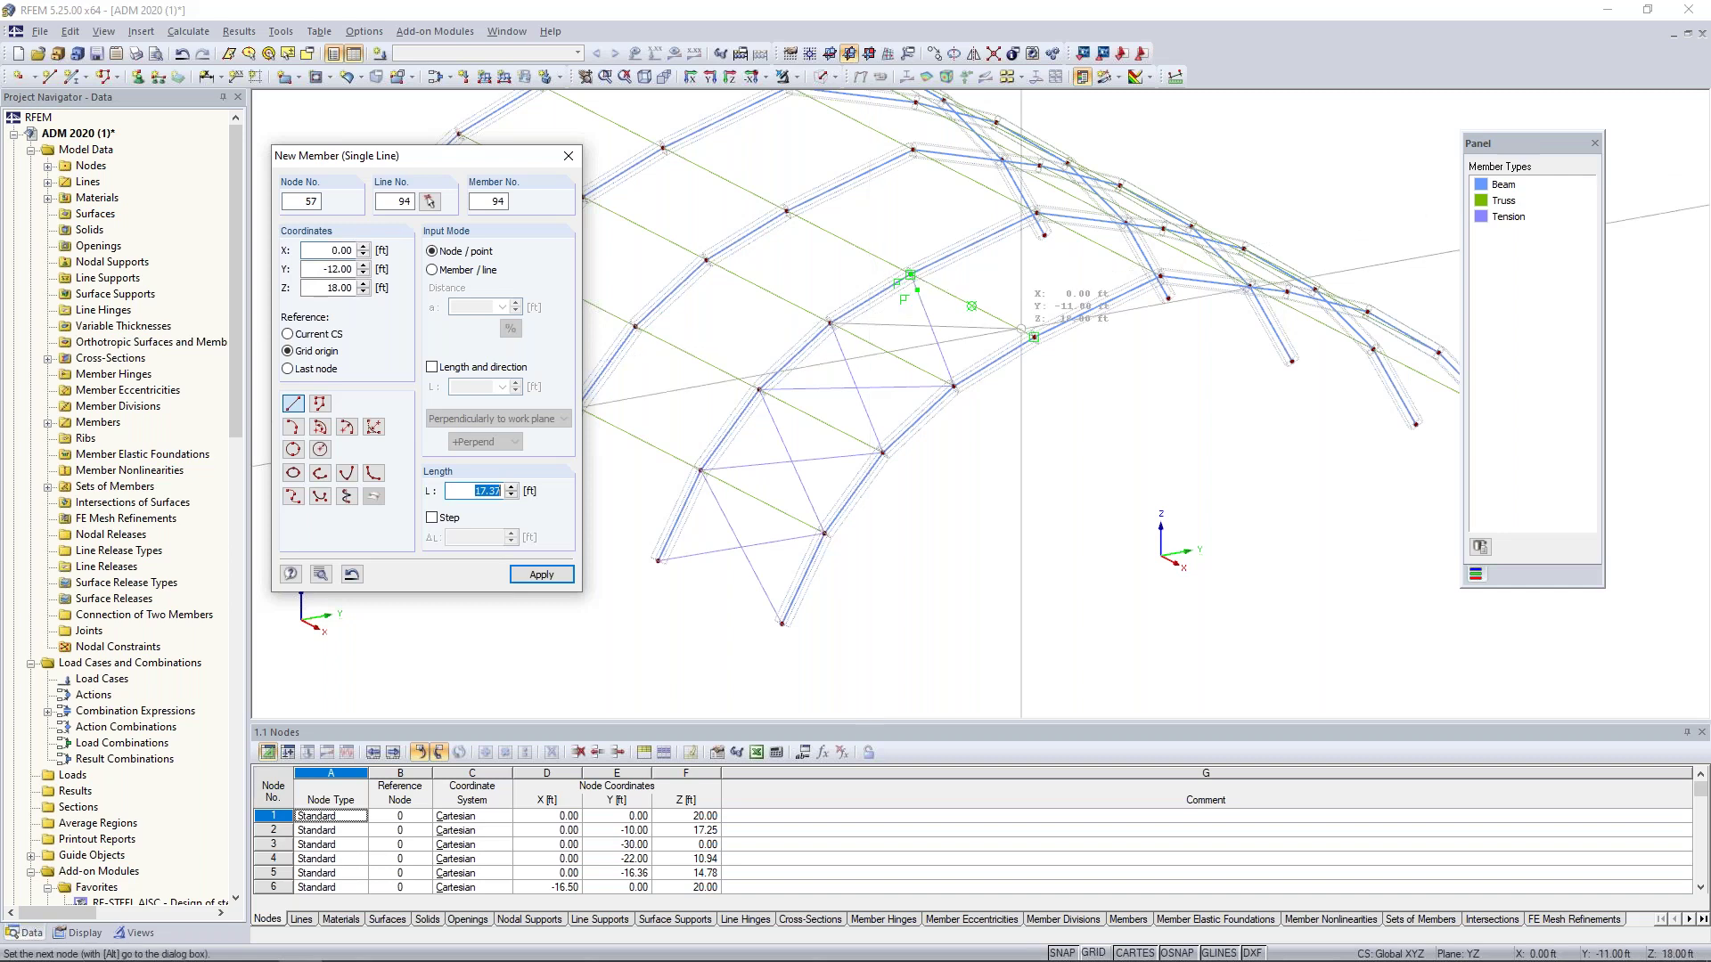
left_click(1032, 337)
left_click(1036, 214)
key("Escape")
- Mirror-copy all the tension members about the global X-Z plane through the origin, without creating new lines between nodes and their copies
middle_click_drag(1158, 463, 1185, 615, "ctrl")
left_click_drag(1178, 580, 1188, 573)
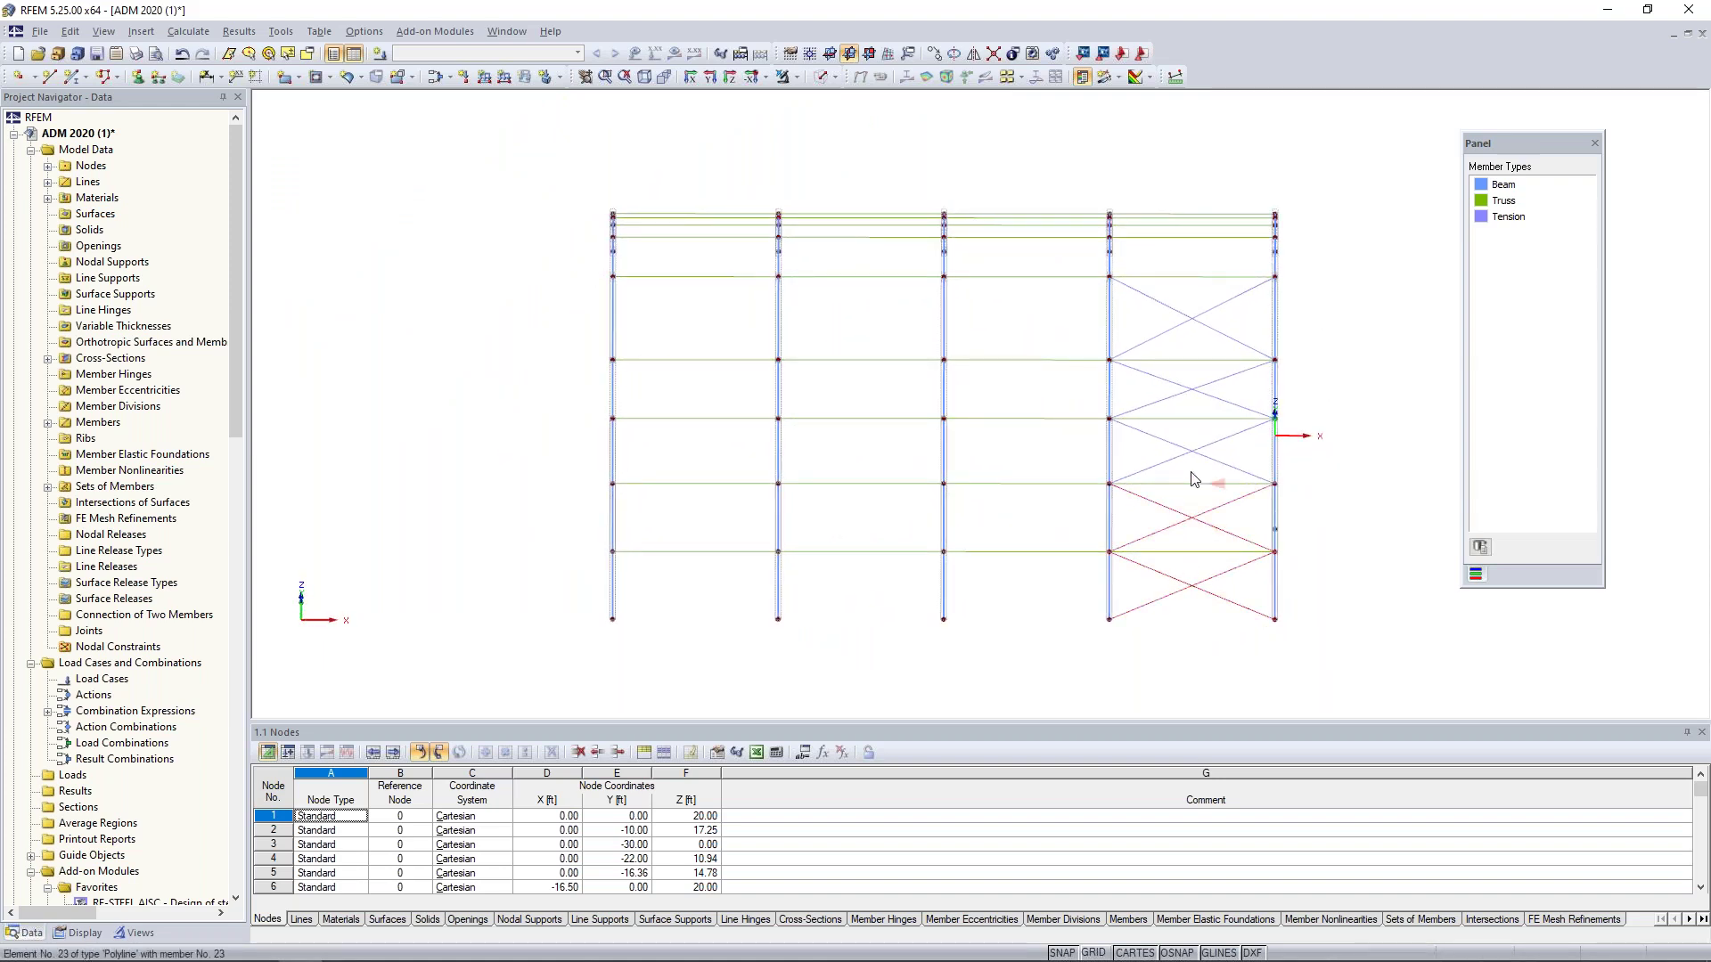
left_click_drag(1191, 428, 1176, 305)
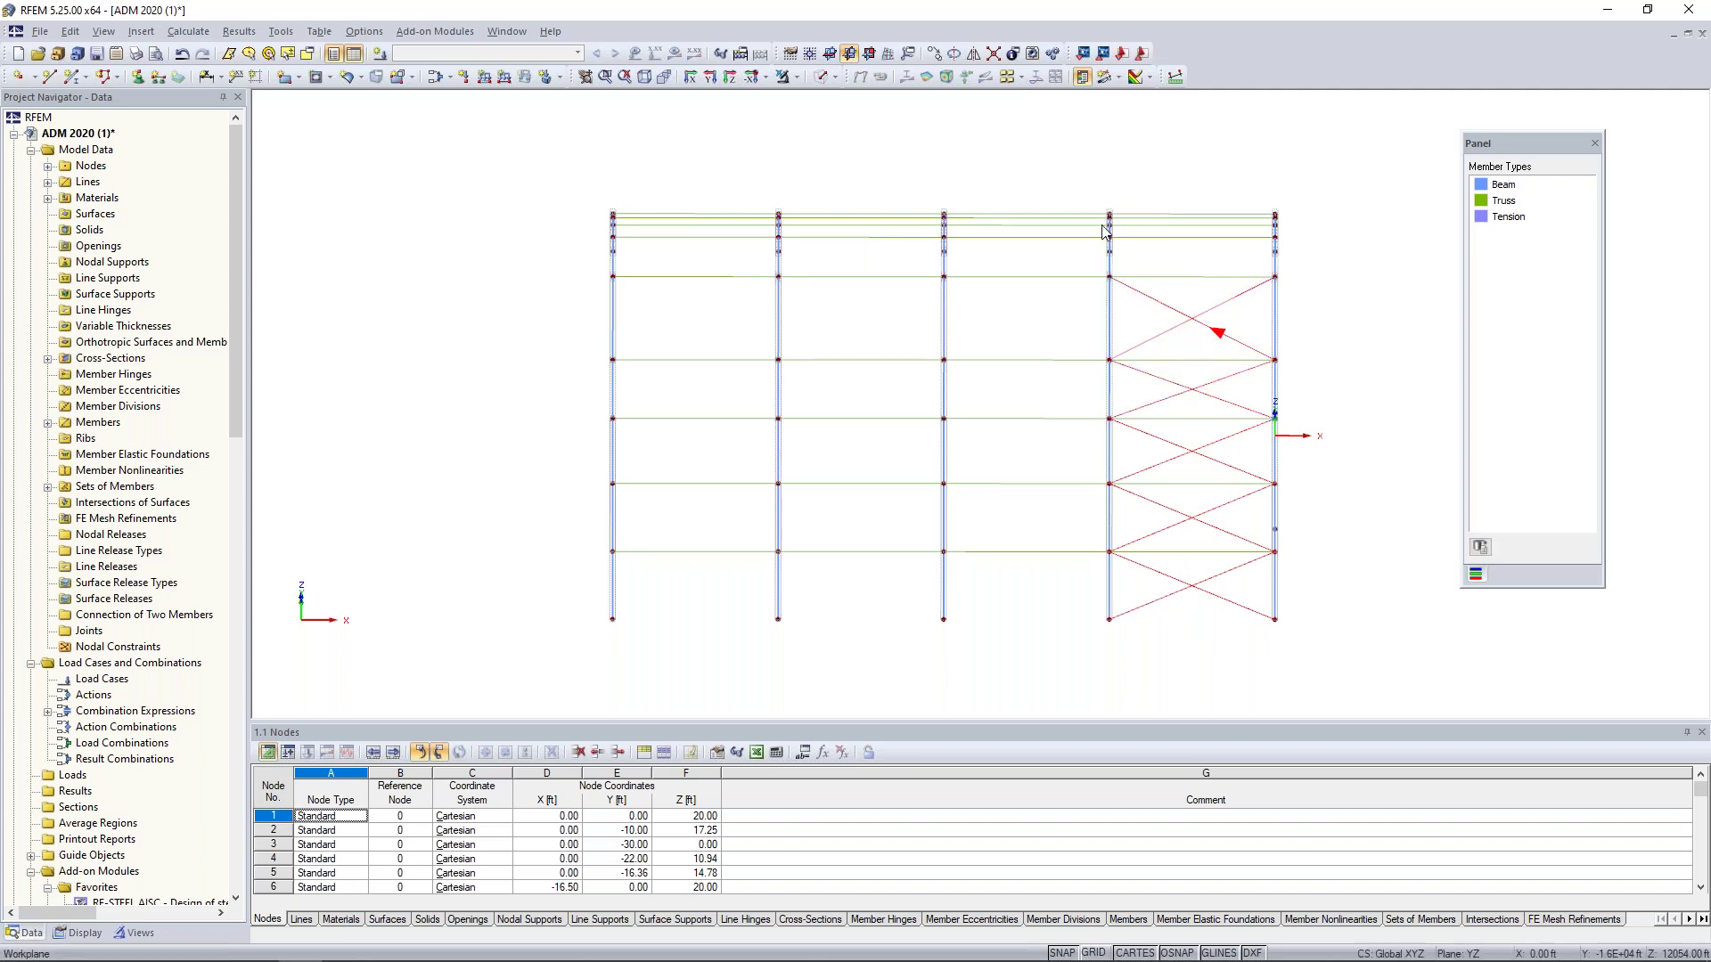
left_click(974, 54)
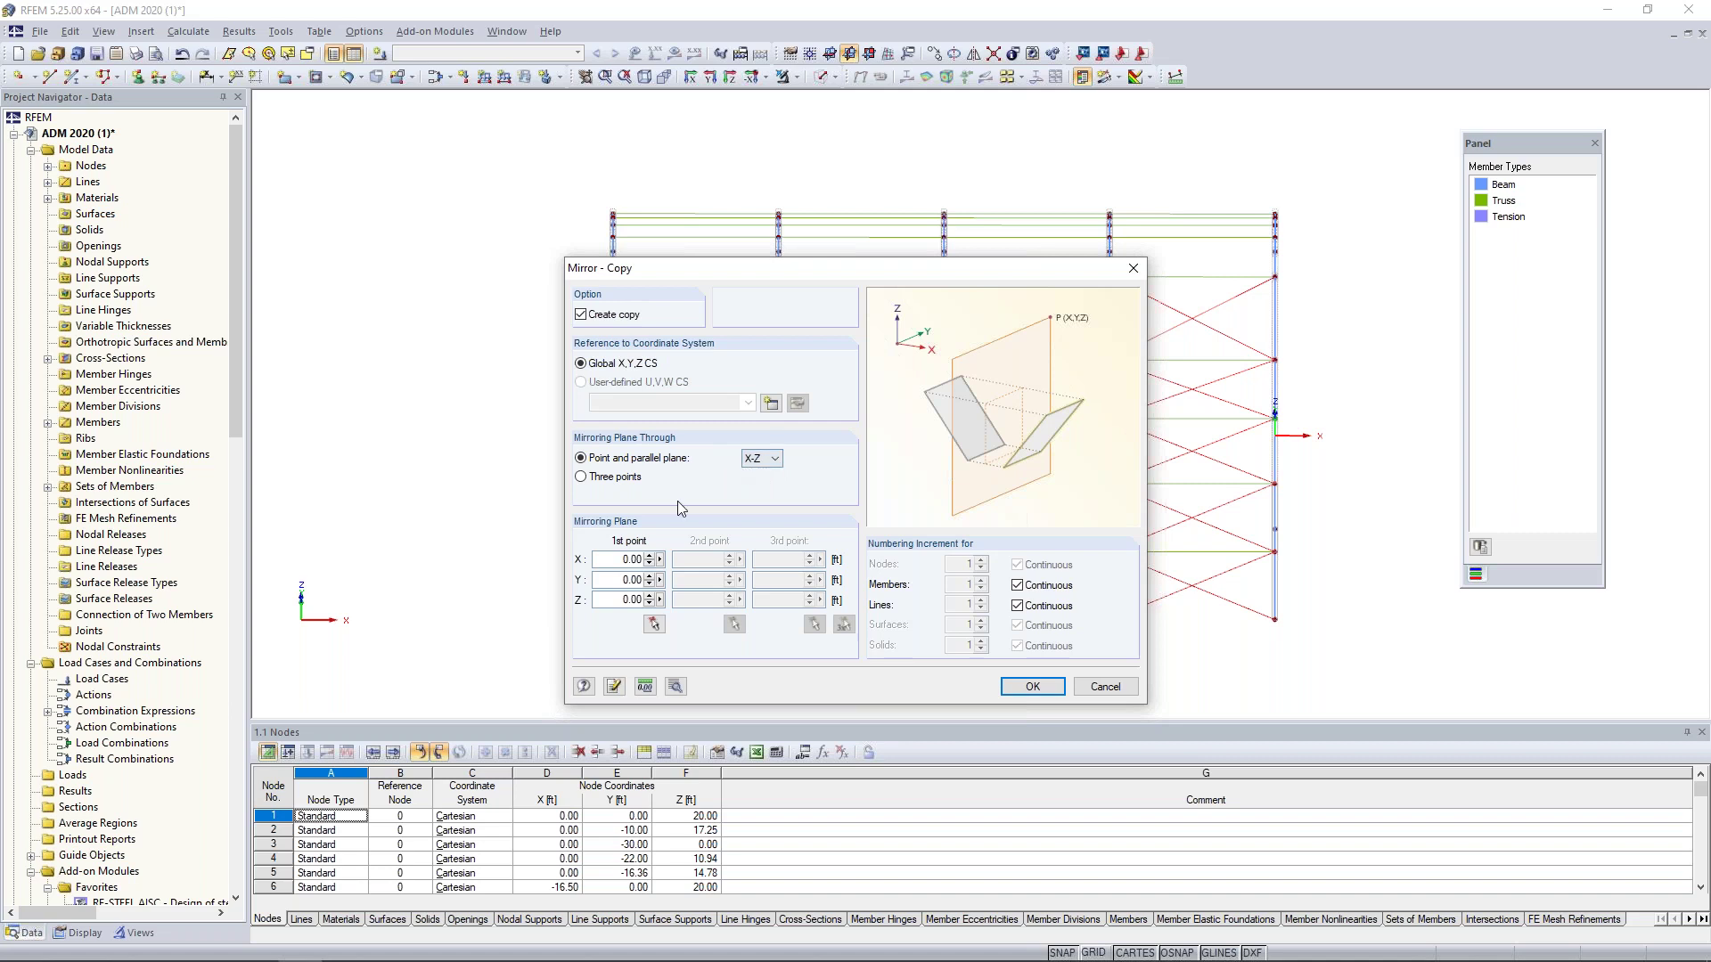
left_click(675, 686)
left_click(588, 280)
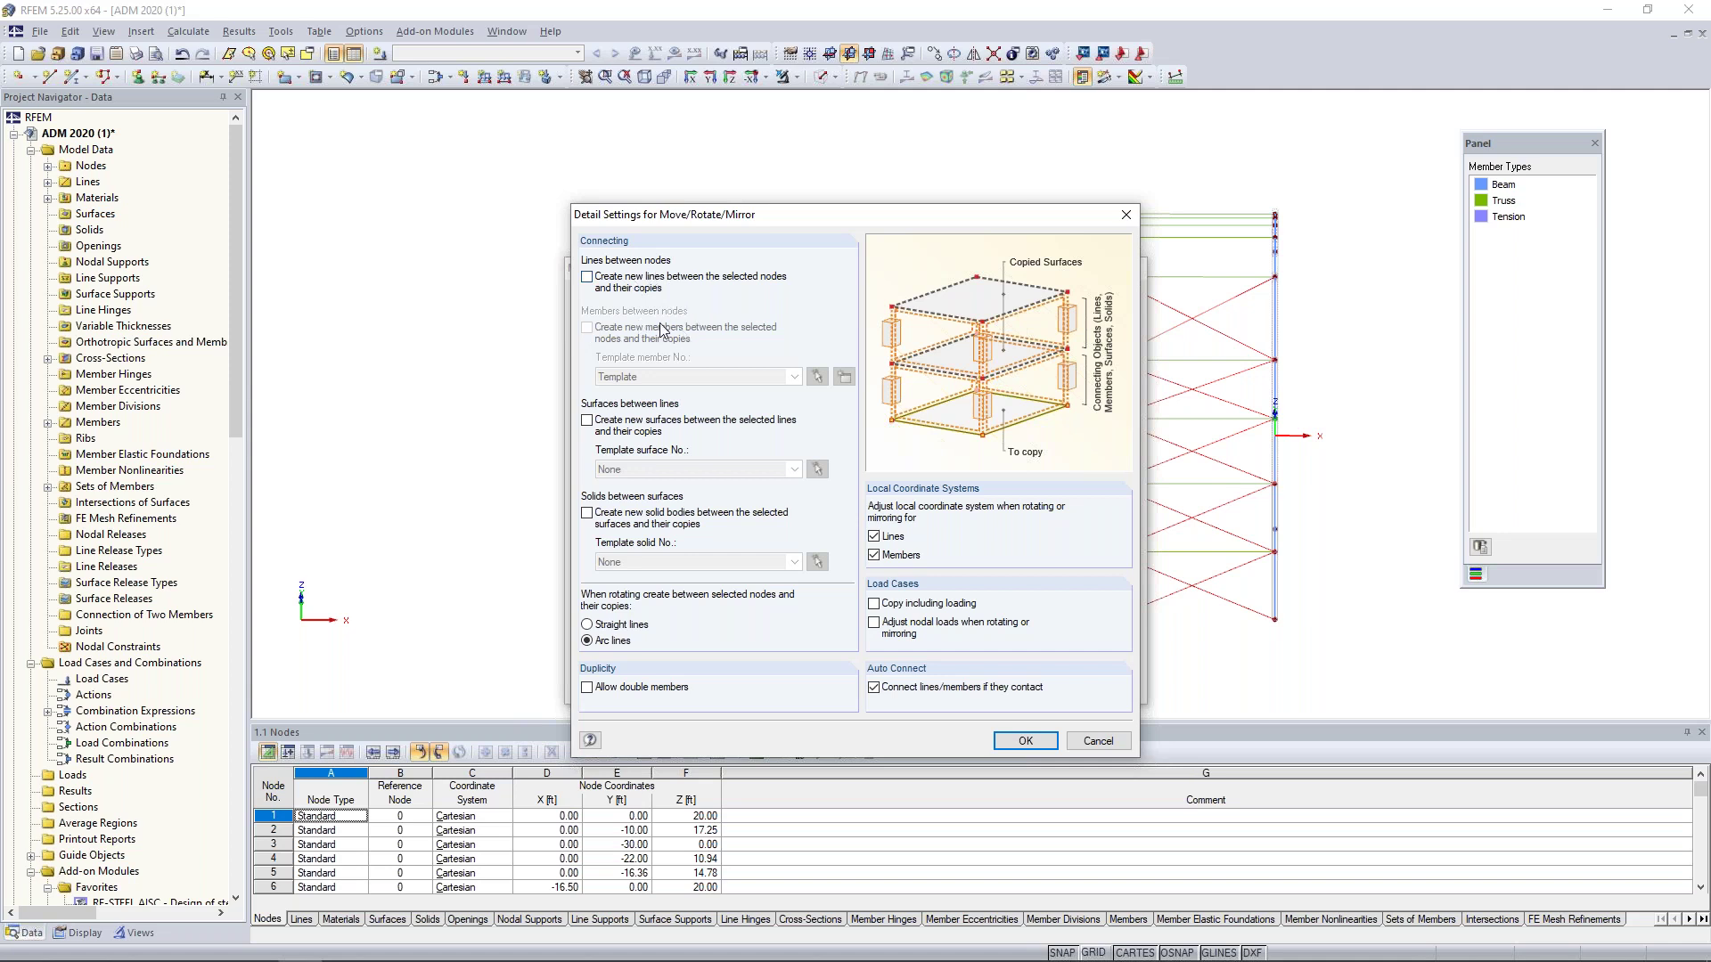
left_click(1025, 741)
left_click(1032, 688)
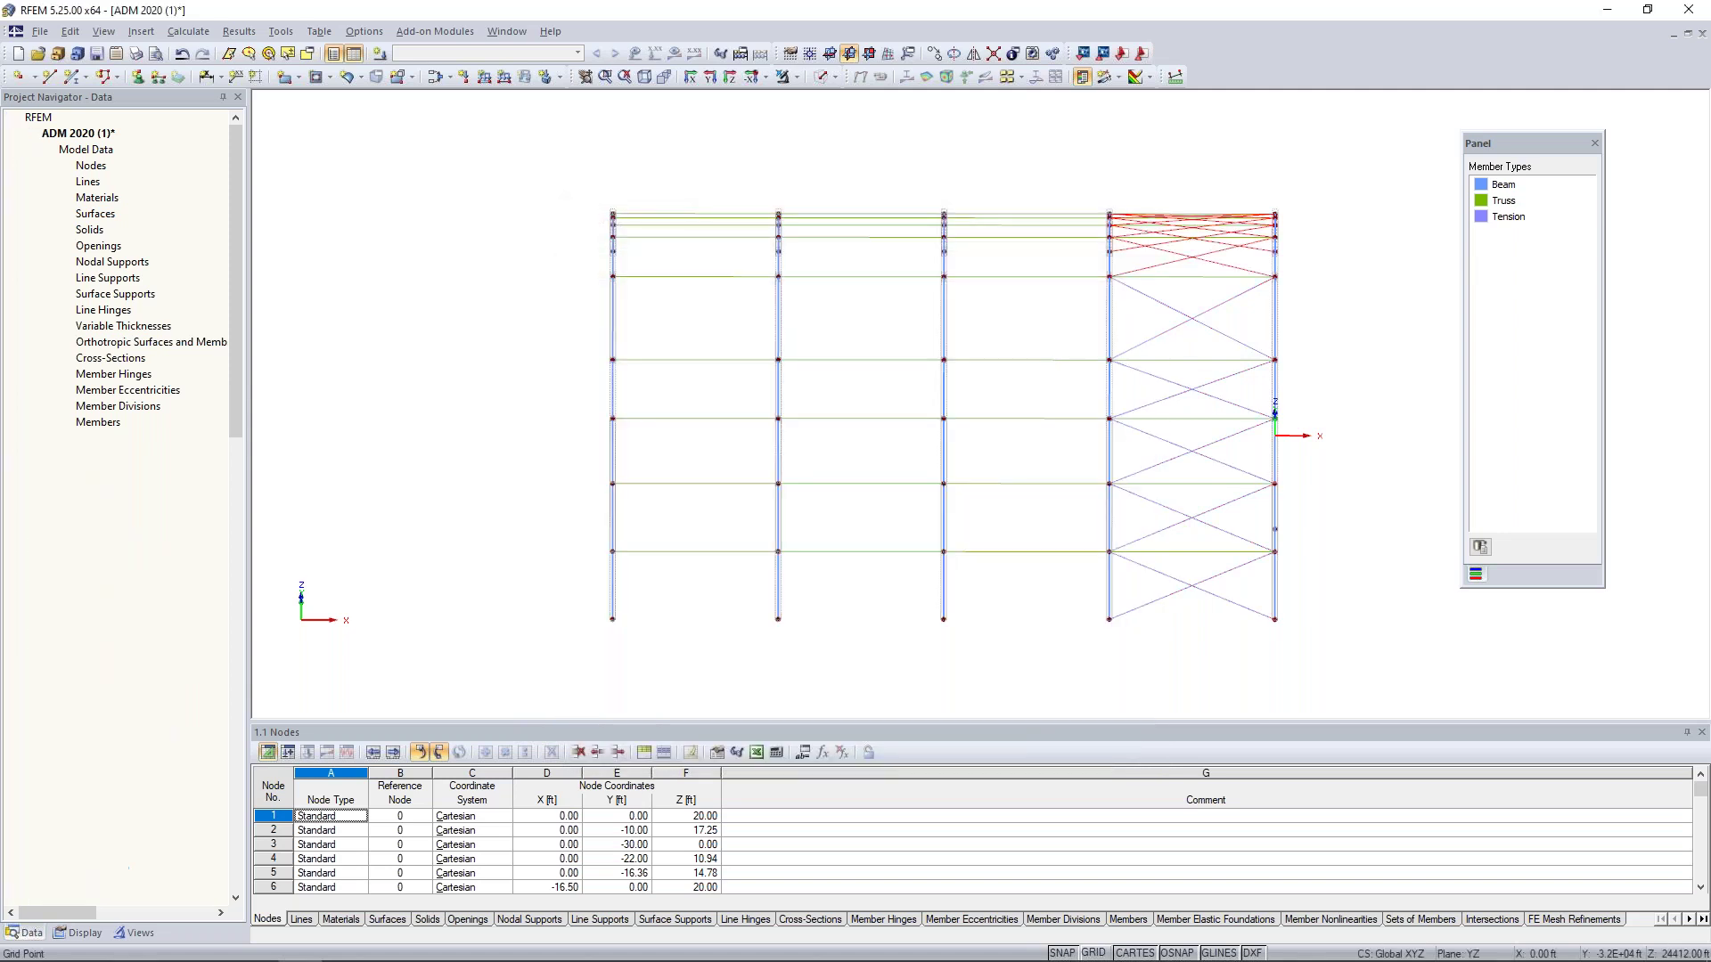
- Display the model in solid mode and turn on the work plane grid
middle_click_drag(1327, 612, 701, 482, "ctrl")
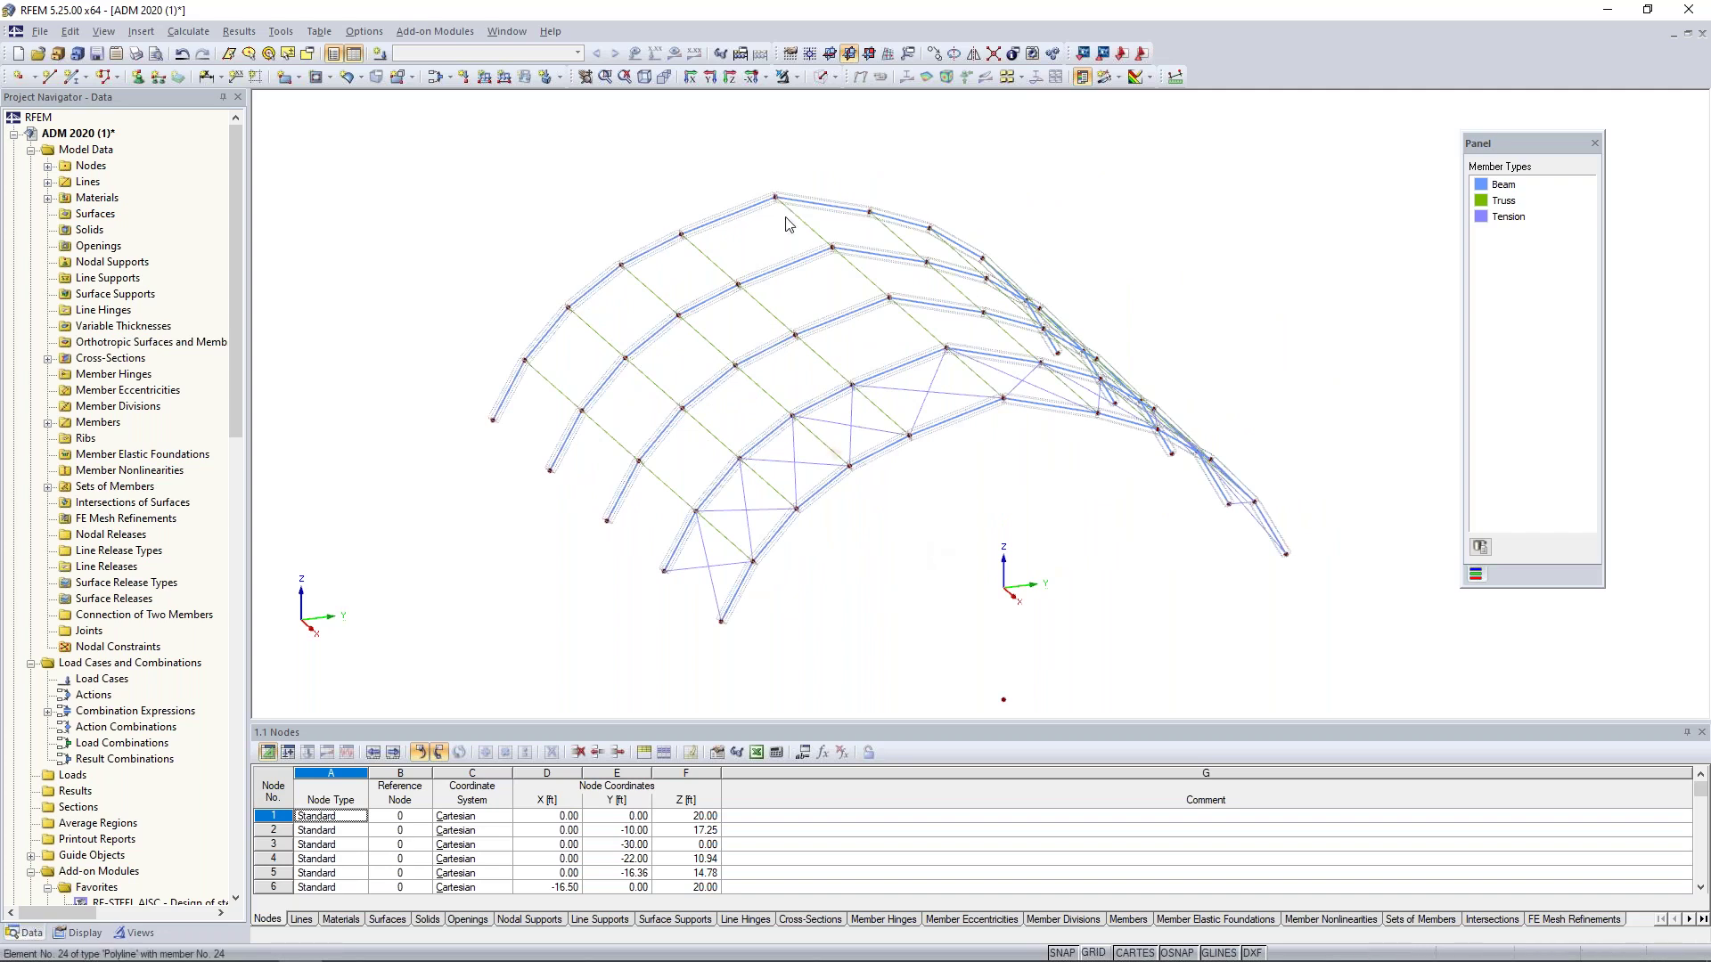
left_click(819, 78)
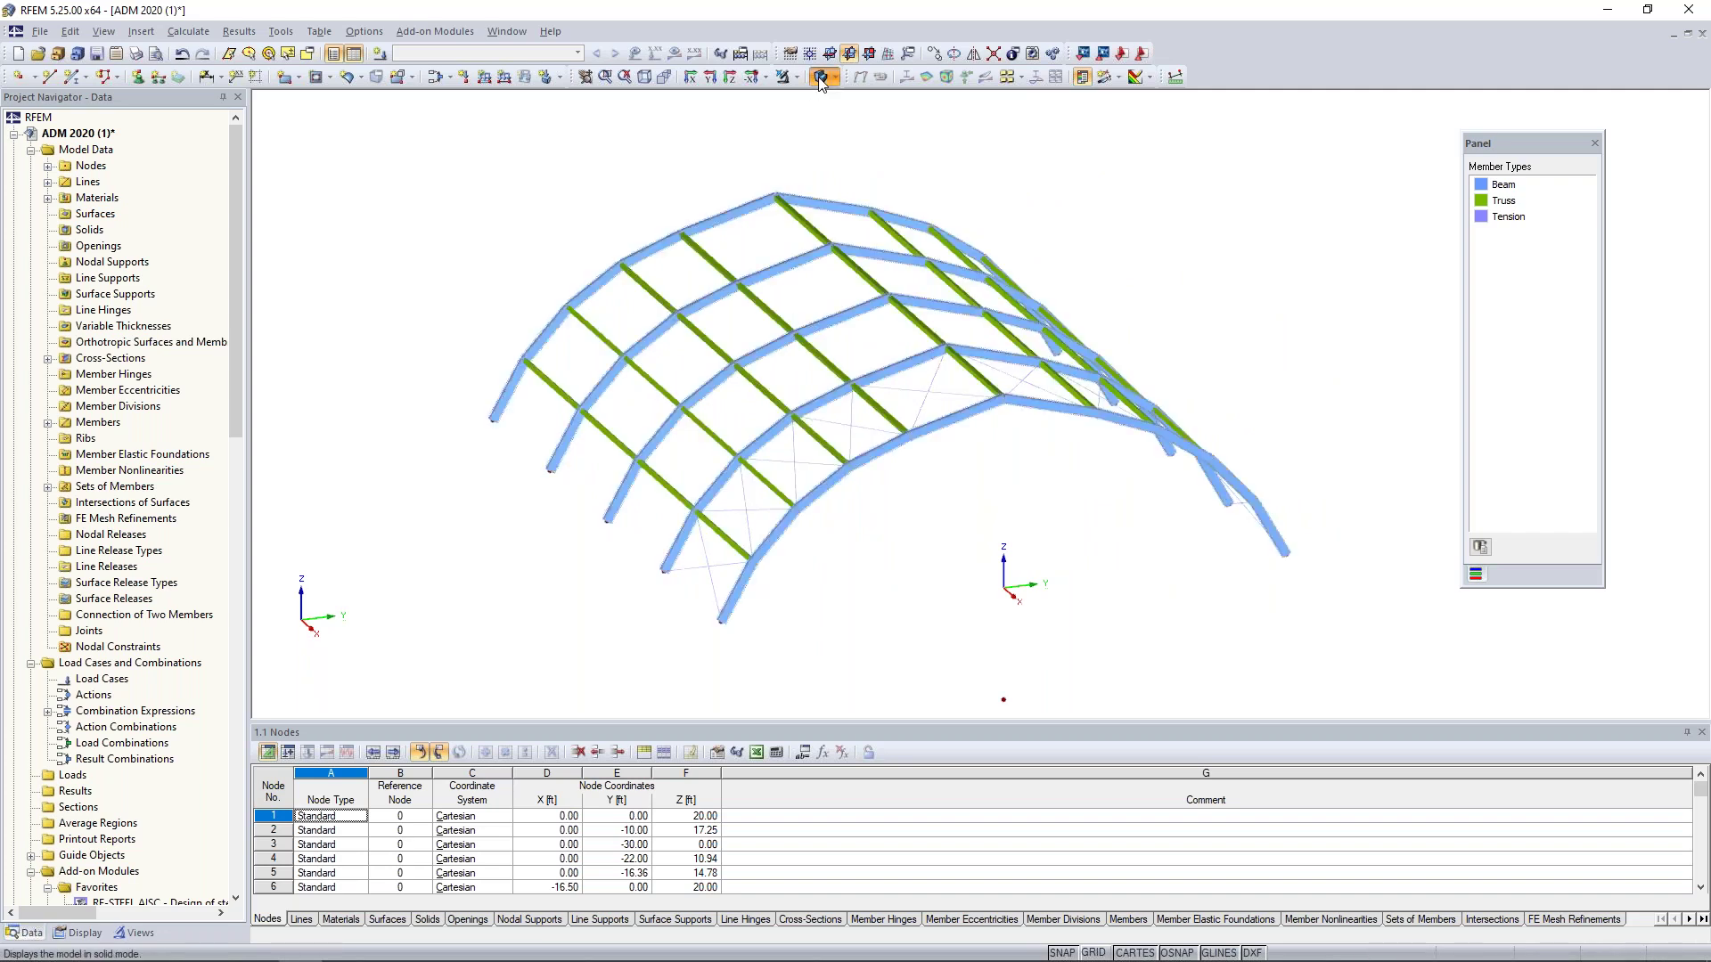
middle_click_drag(882, 460, 879, 506, "ctrl")
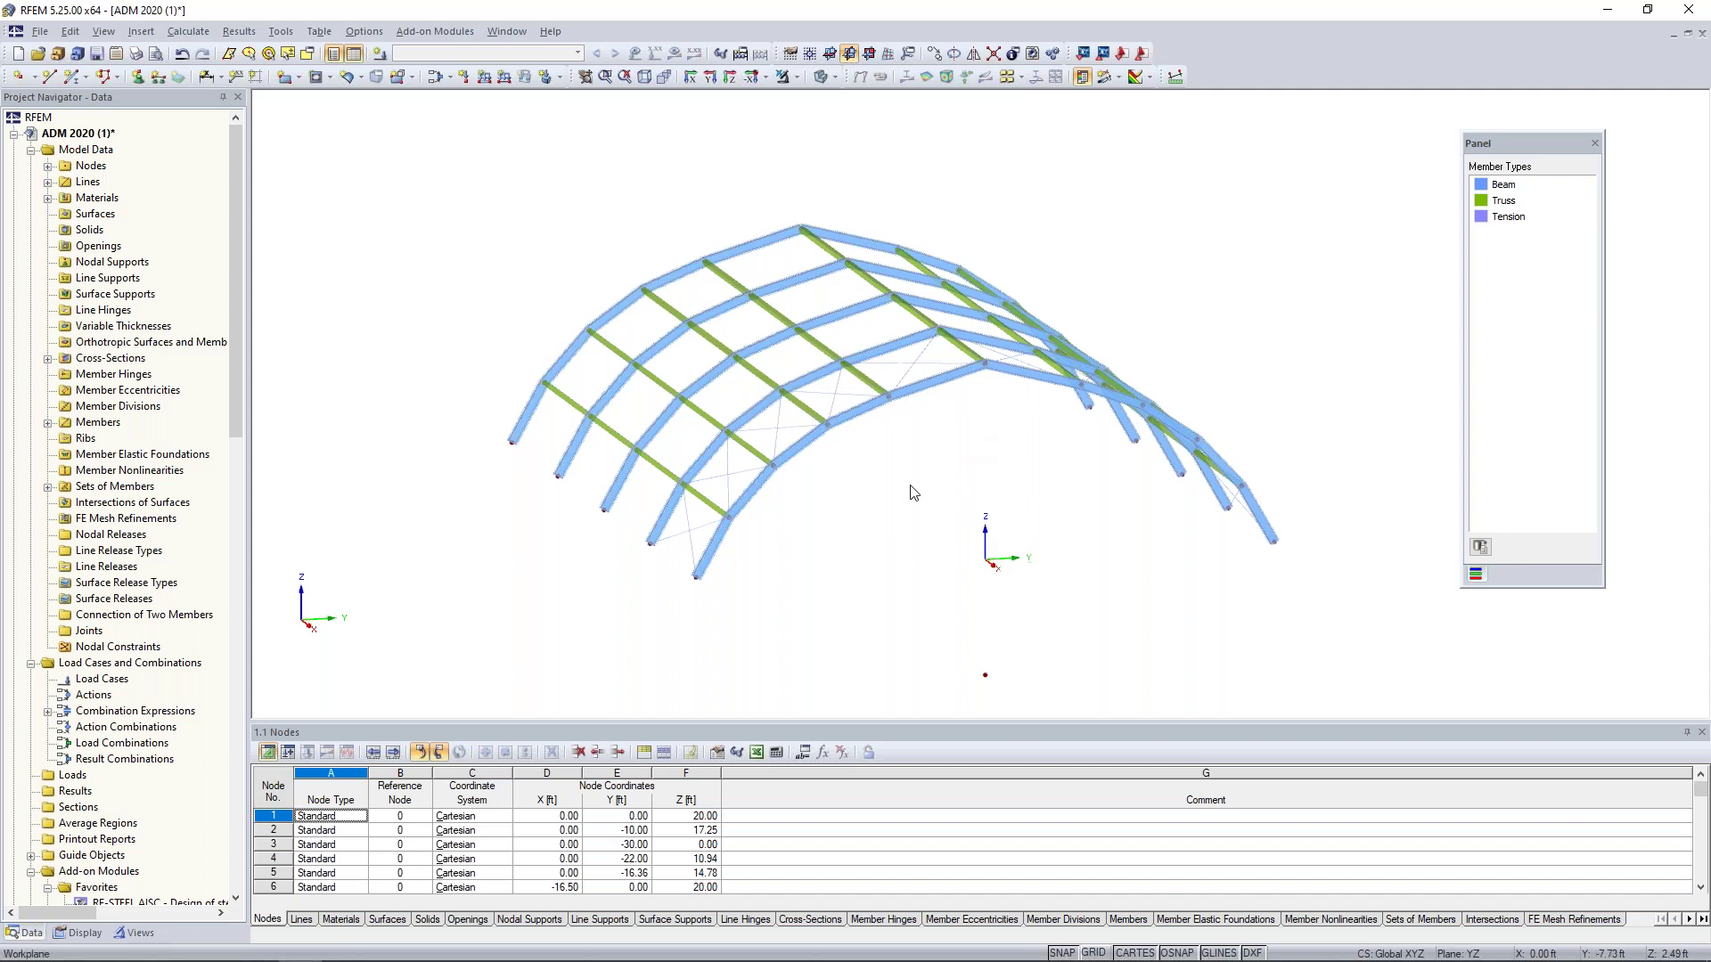
left_click(1094, 953)
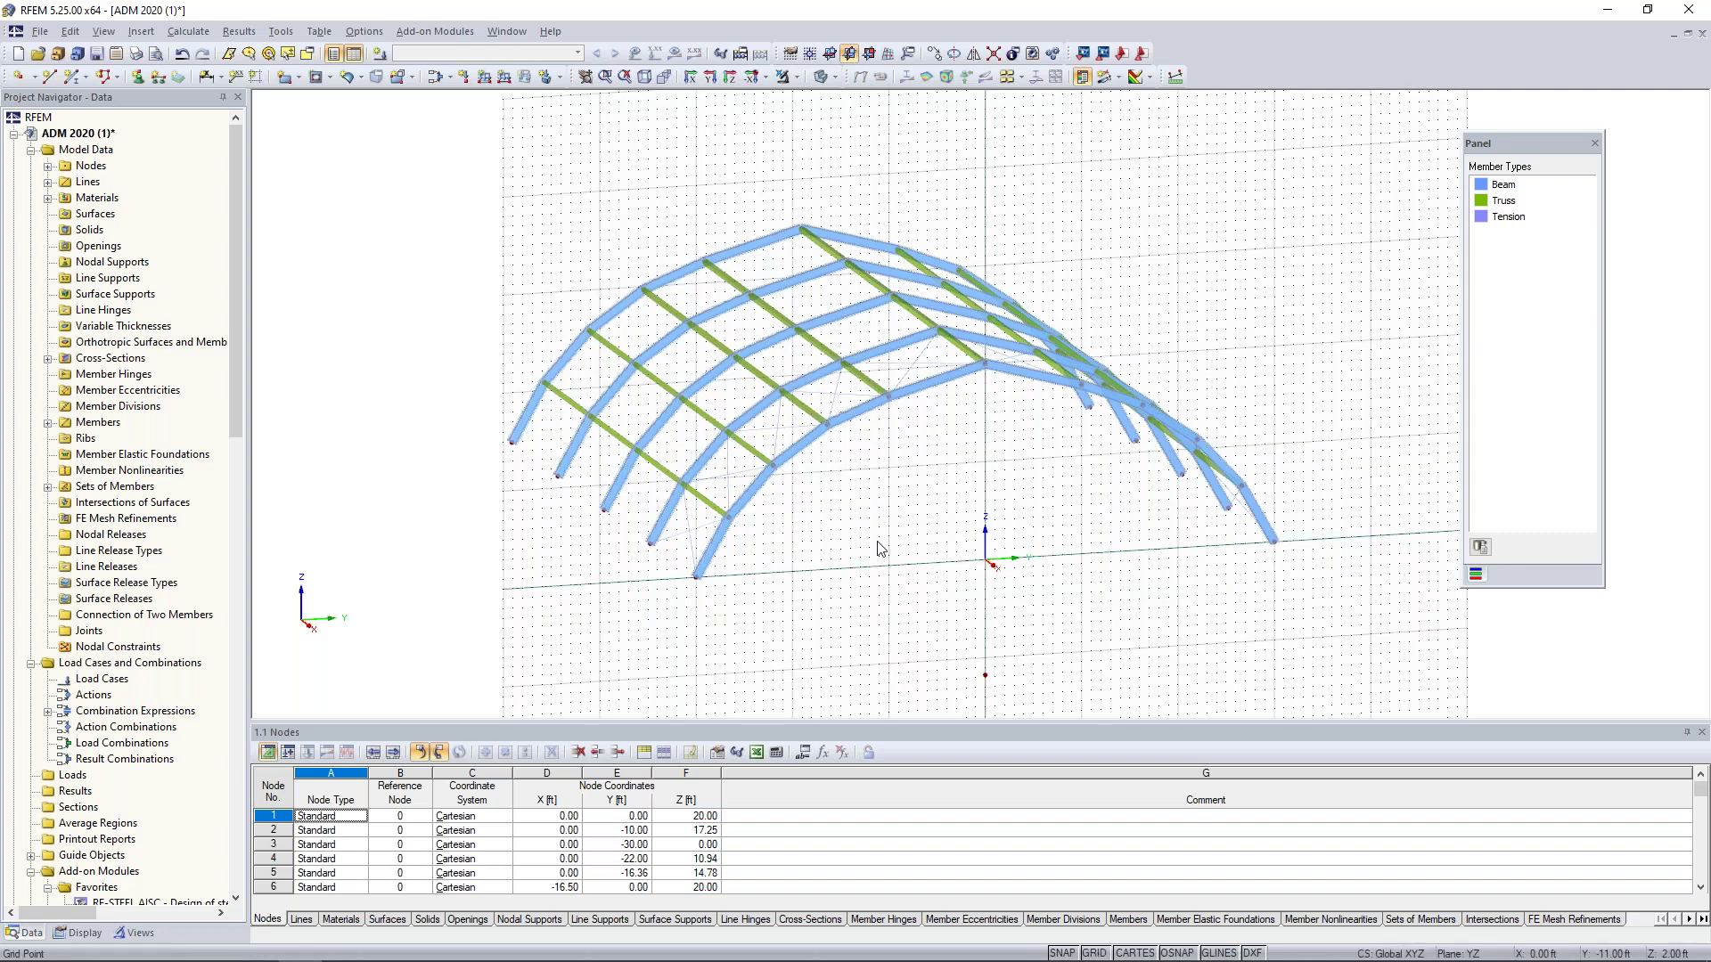
- Set up a new Beam member with the RT 6 x 6 x .375 cross-section
key("m")
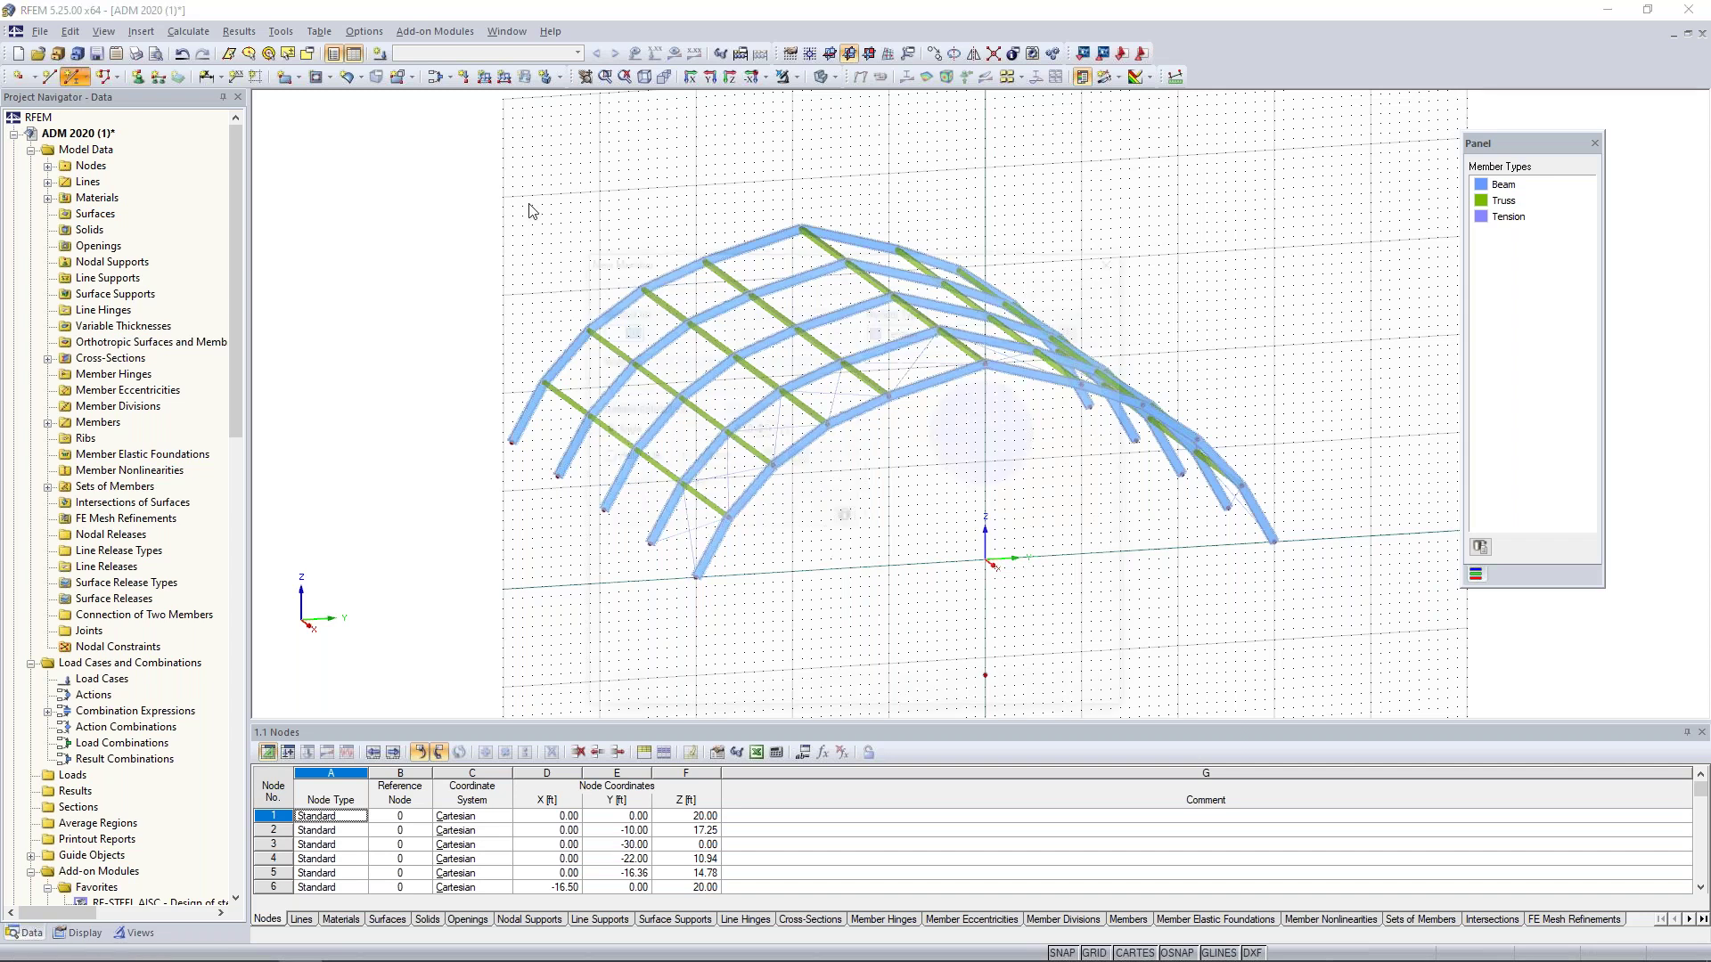
left_click(909, 329)
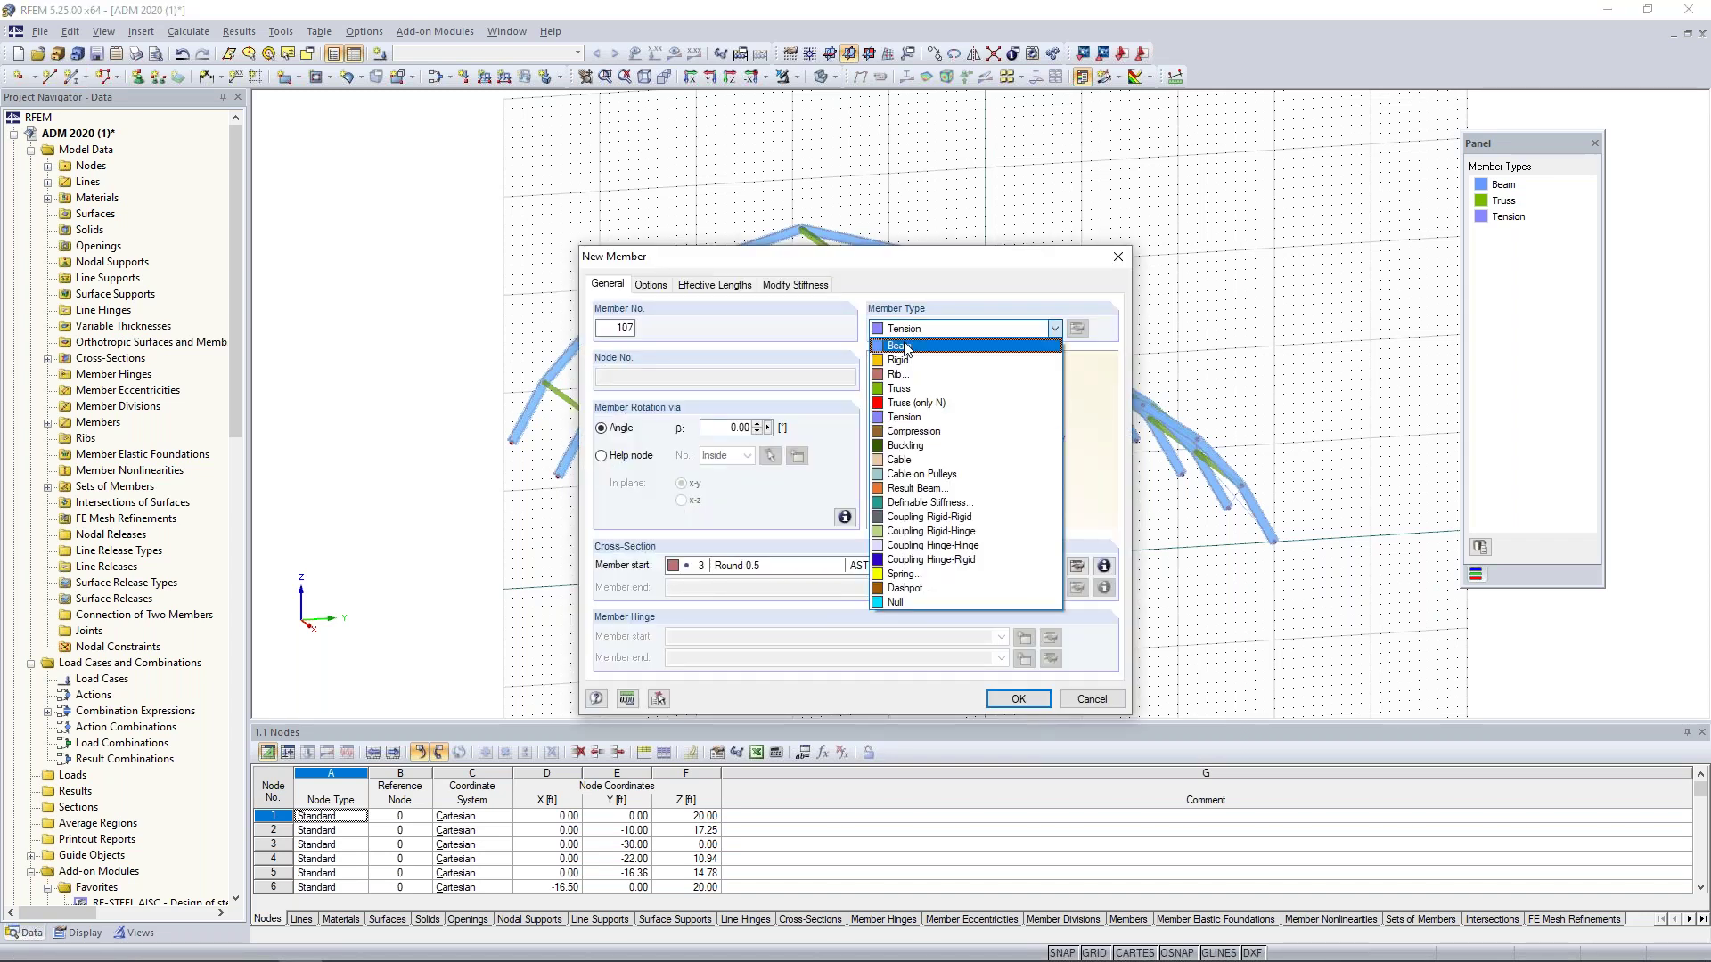
left_click(900, 345)
left_click(984, 566)
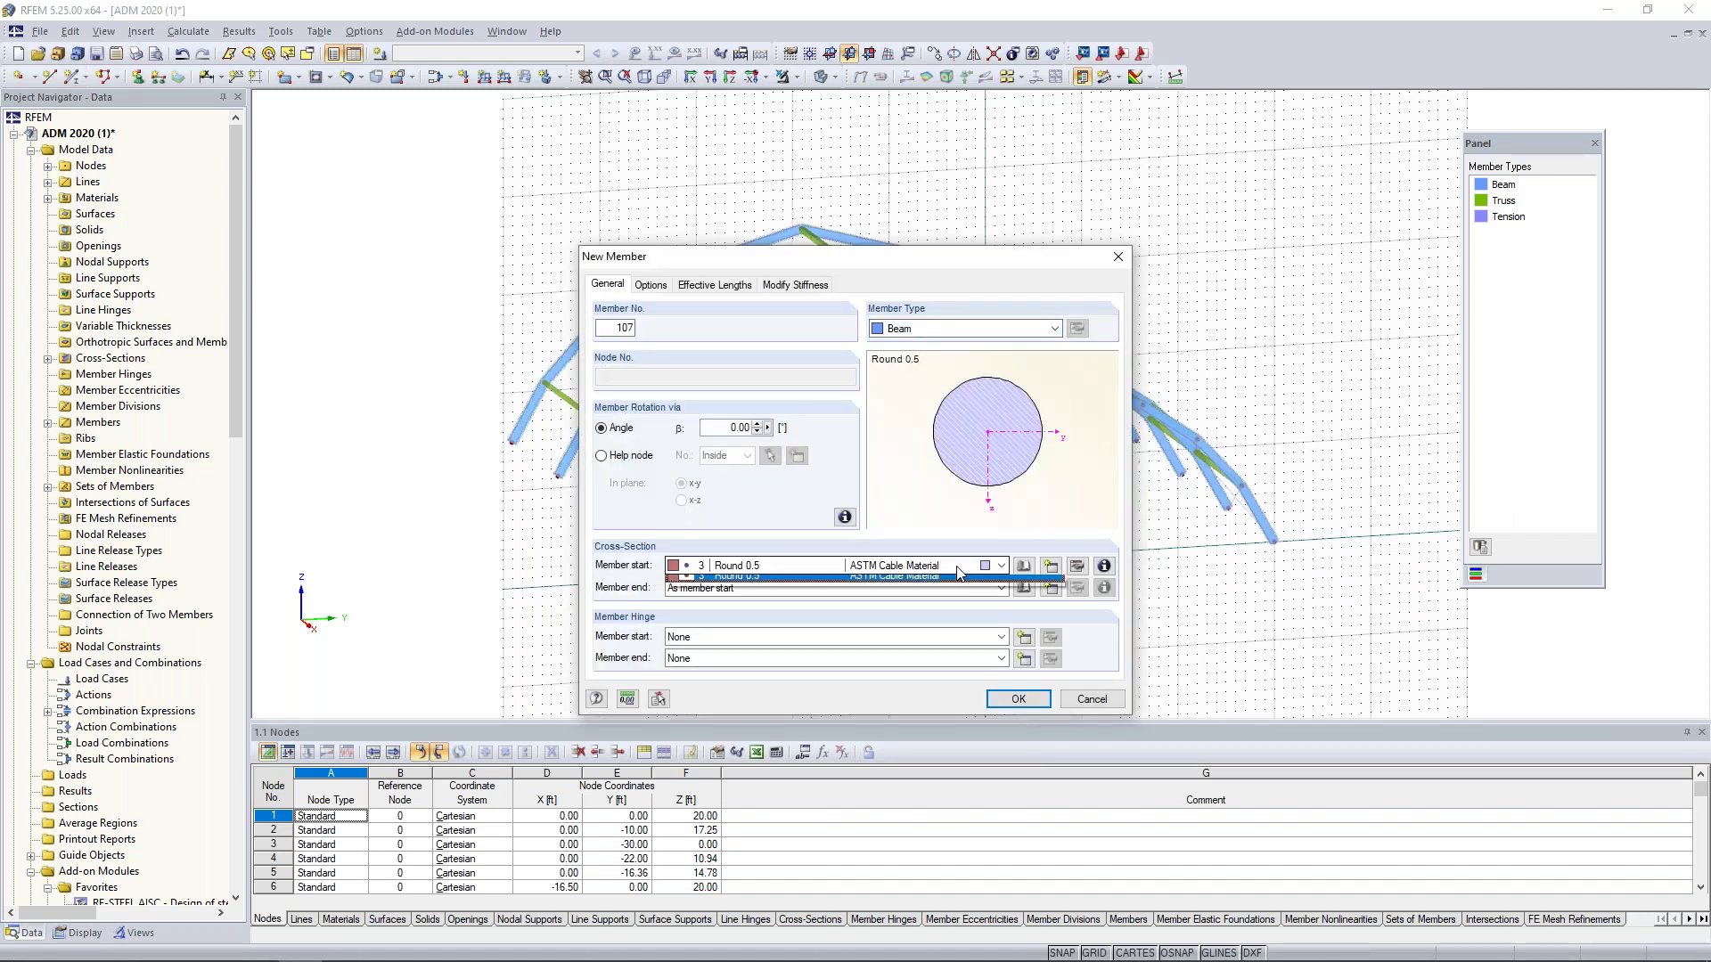
left_click(796, 602)
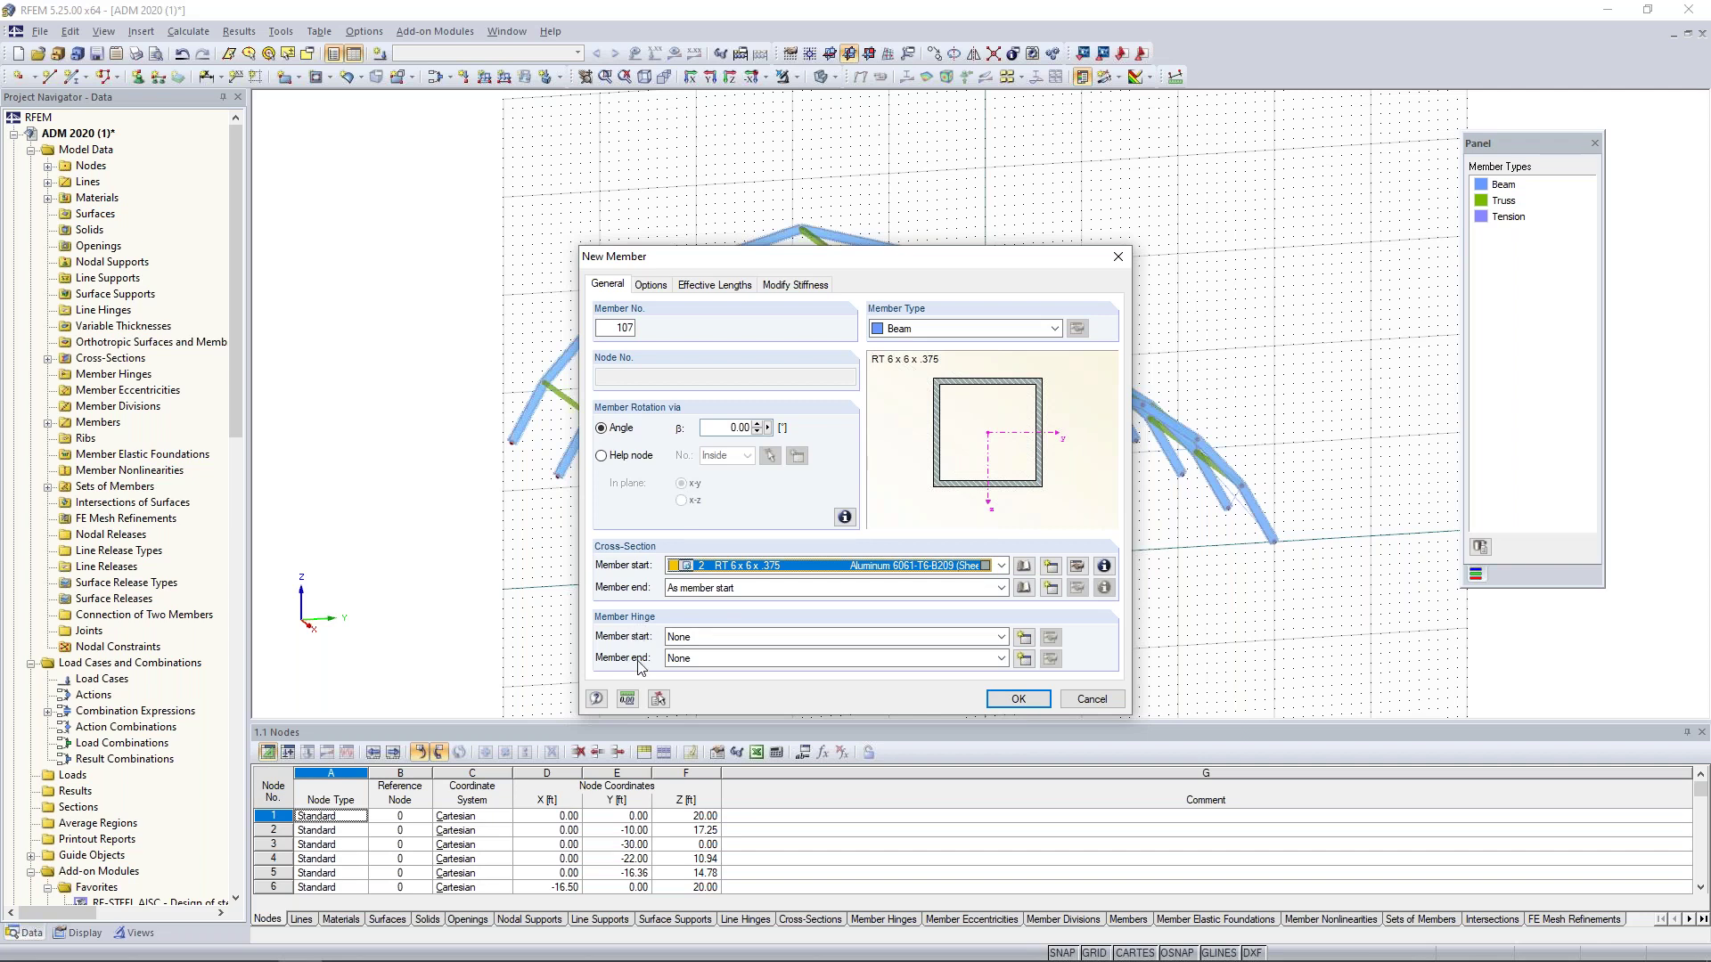
- Add a hinge at the beam's member end releasing rotations φy and φz in local axes, and confirm the member settings
left_click(1025, 659)
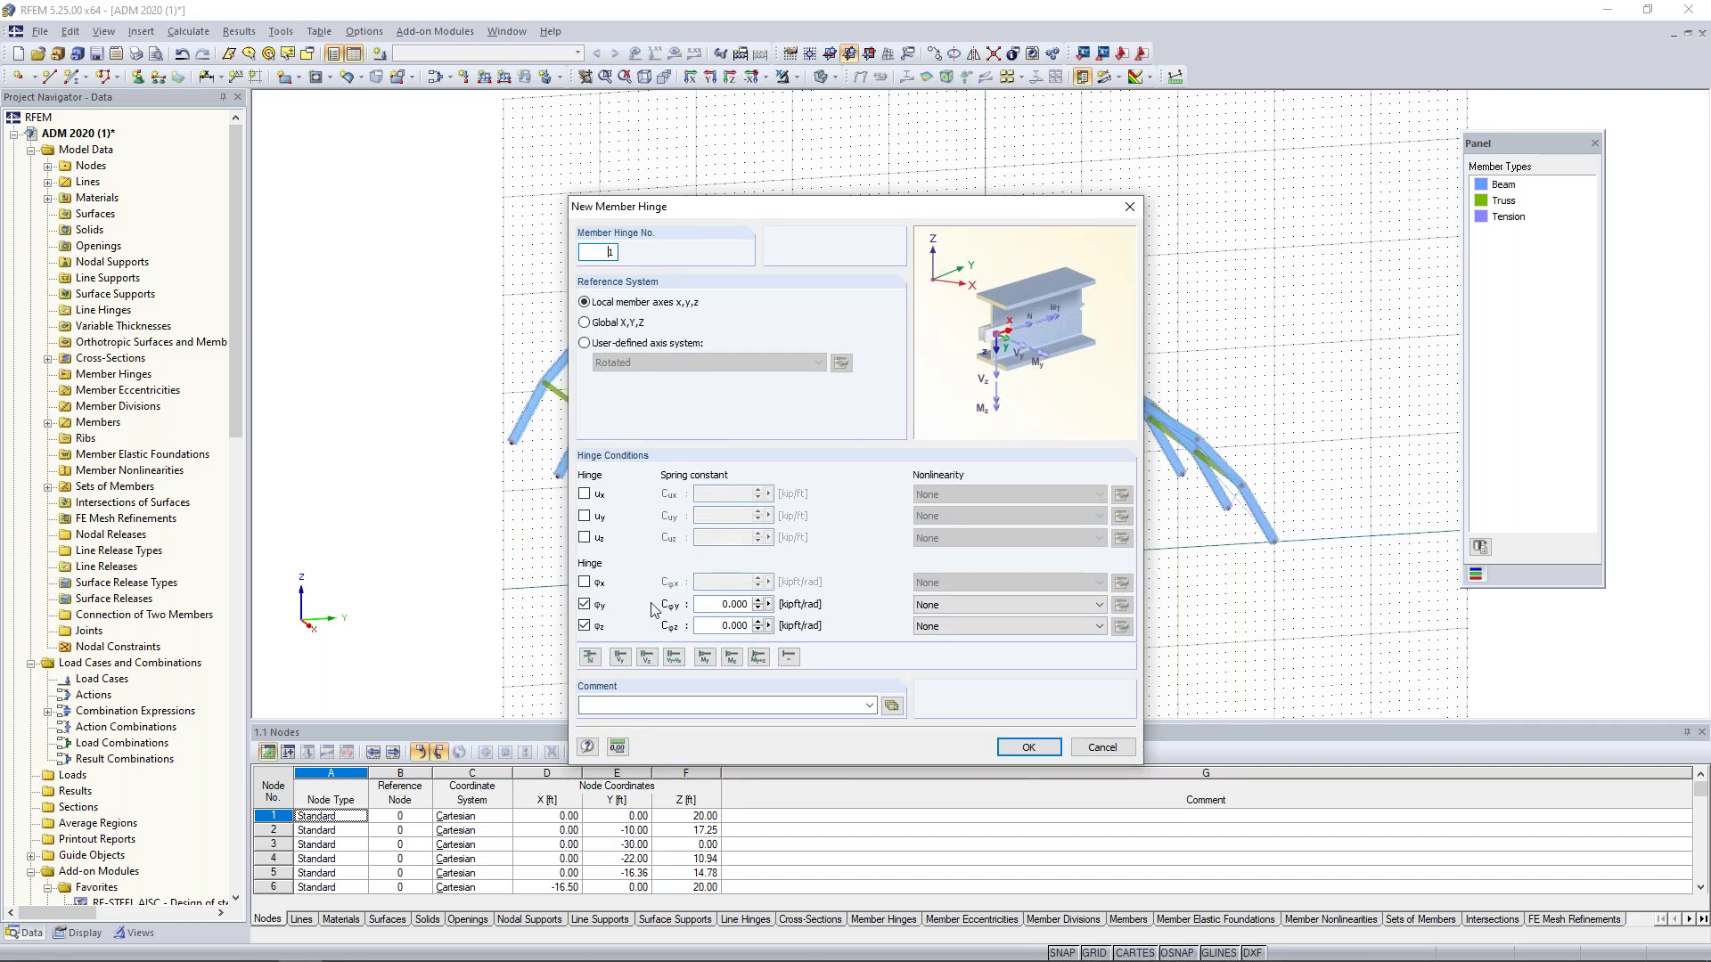
left_click(1016, 747)
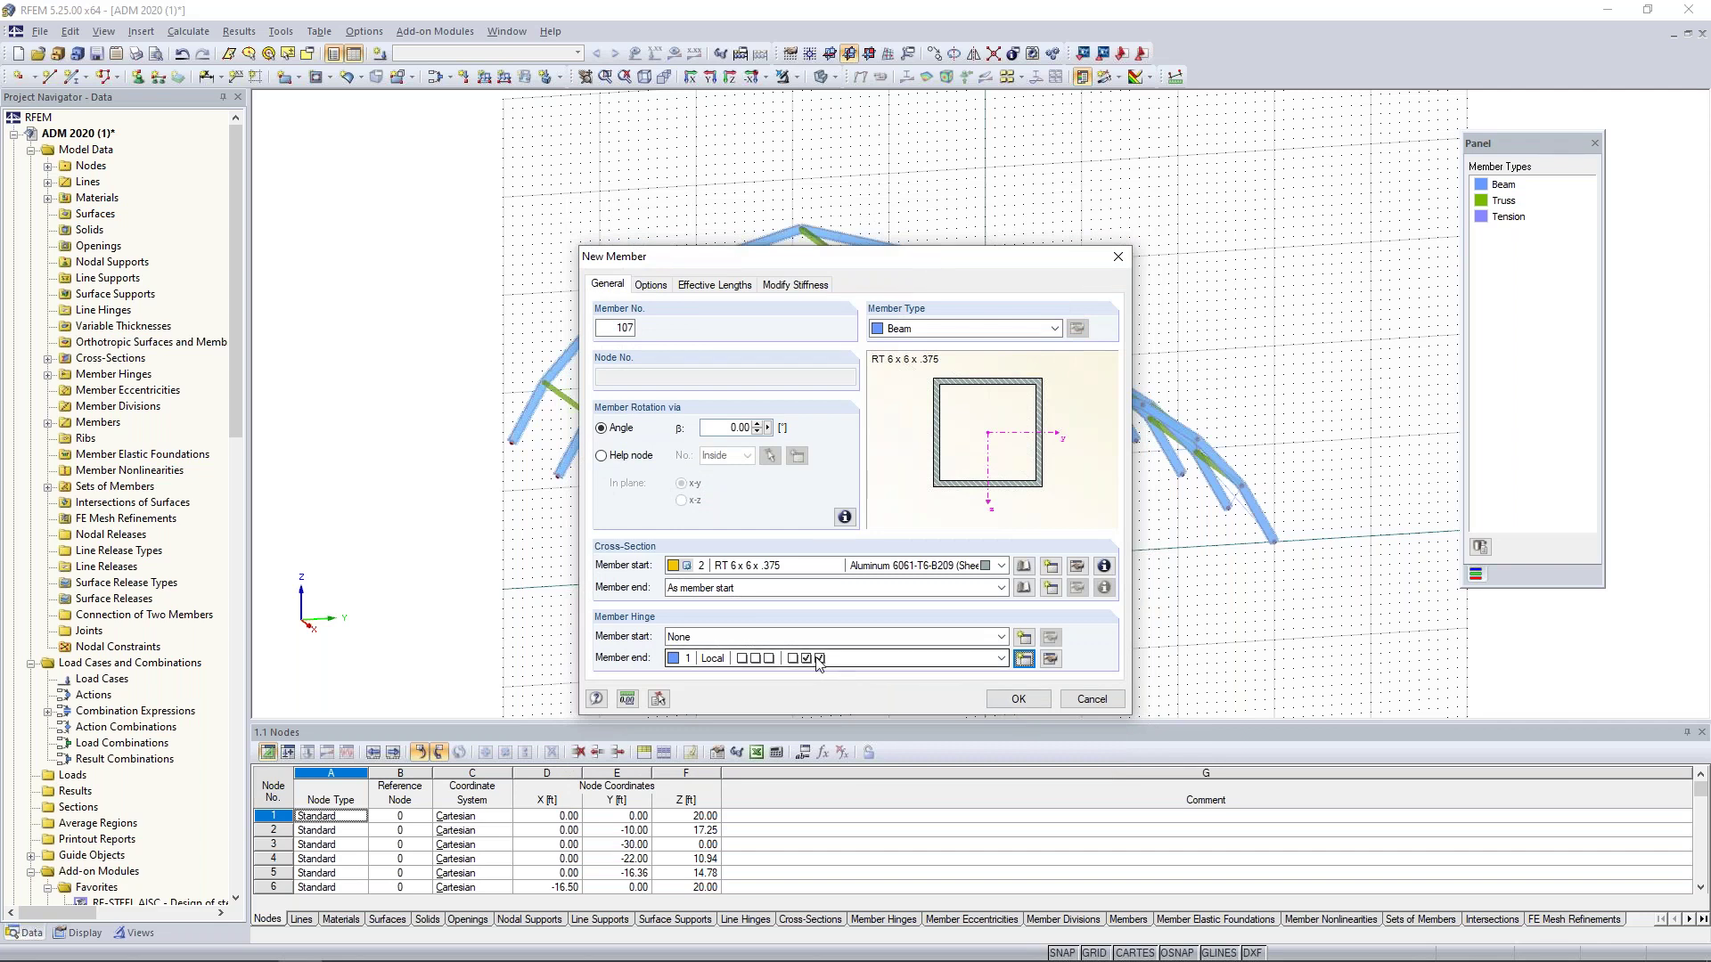
left_click(1016, 699)
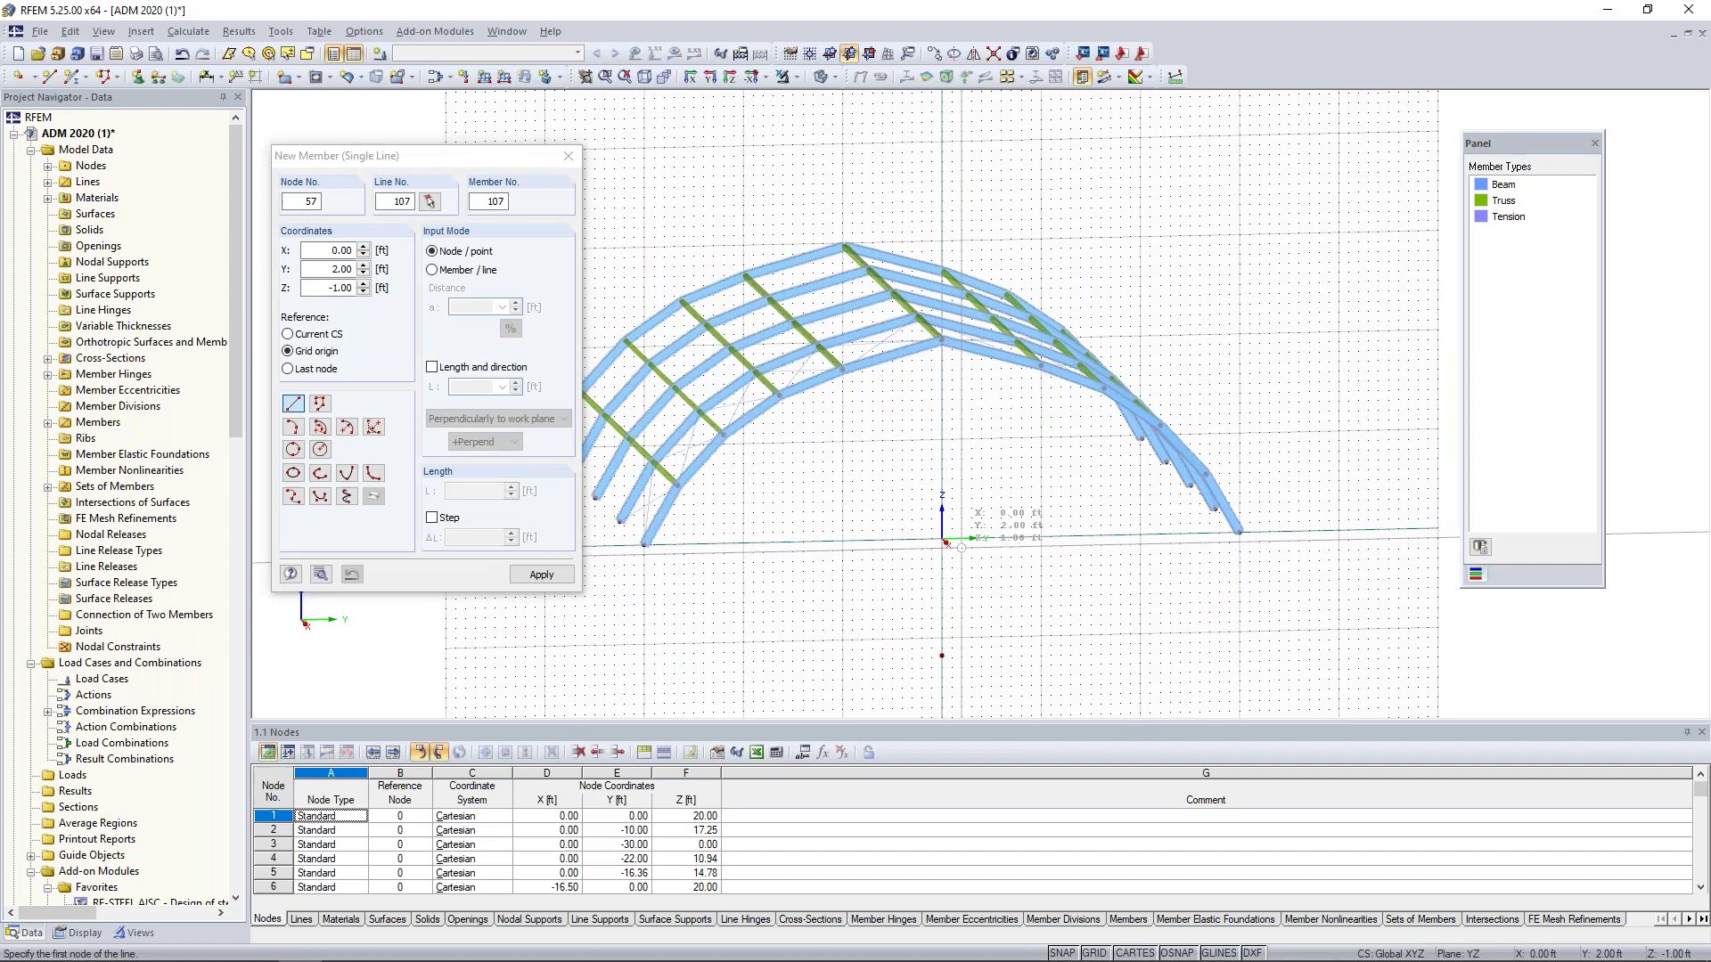
- Draw three vertical columns from the base line up to the front arch at Y -10, 0 and 10 ft
left_click(947, 540)
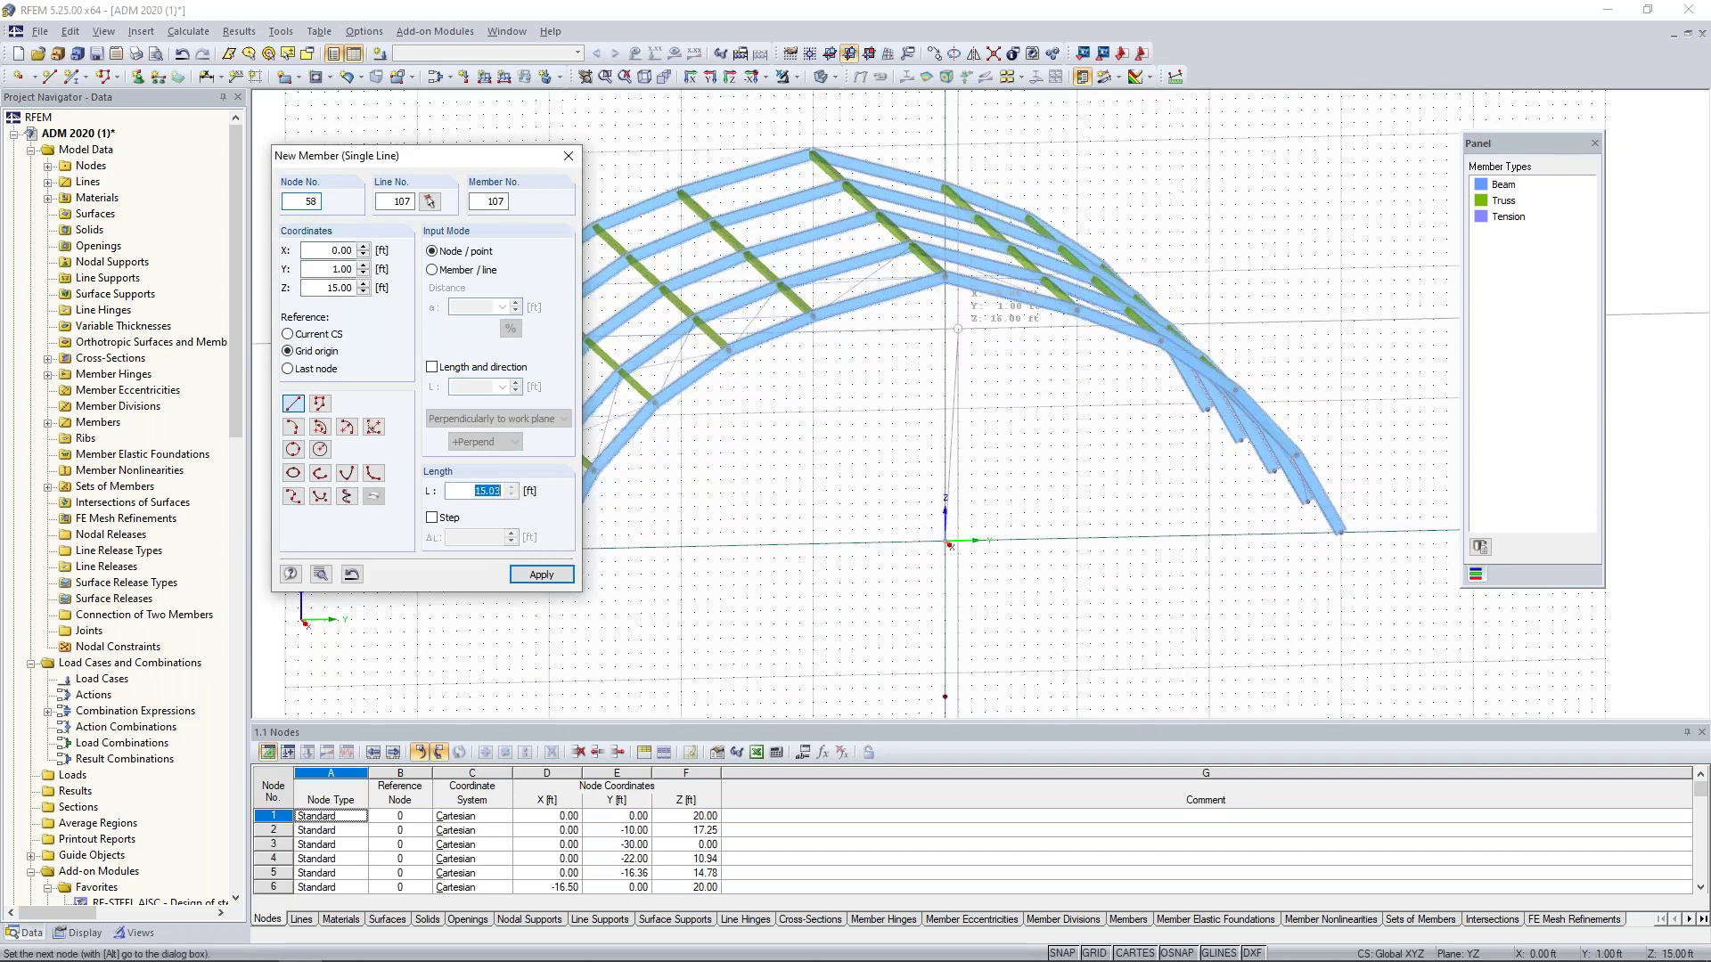
left_click(946, 540)
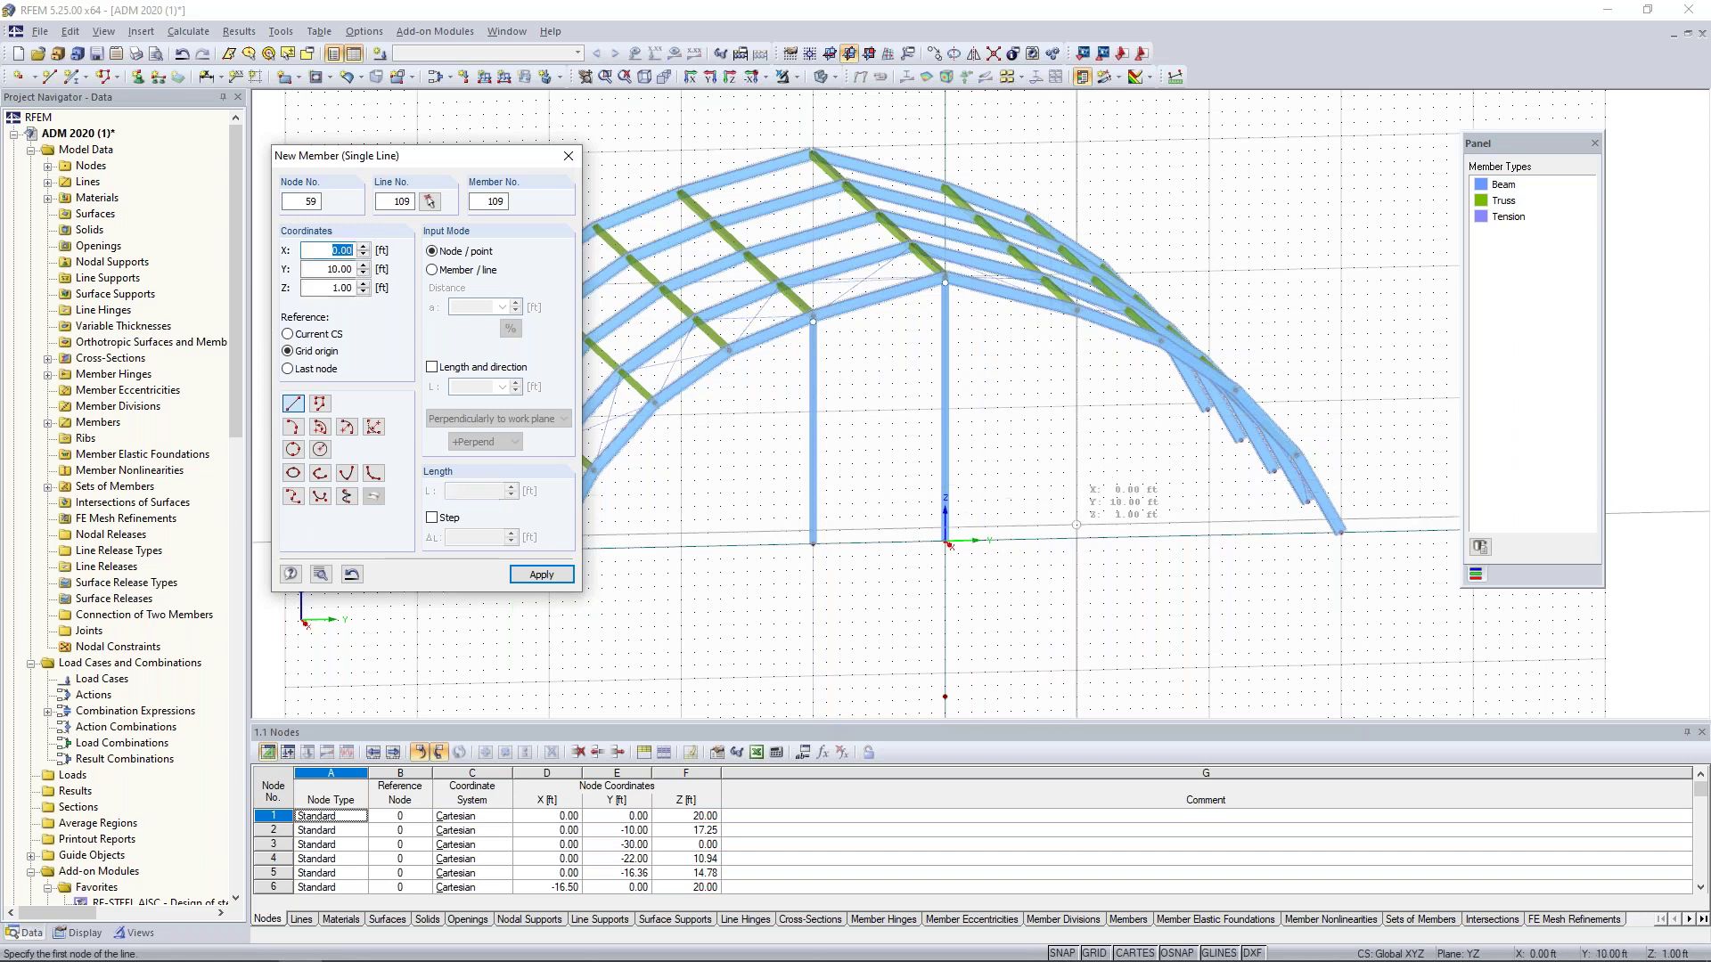
left_click(1076, 310)
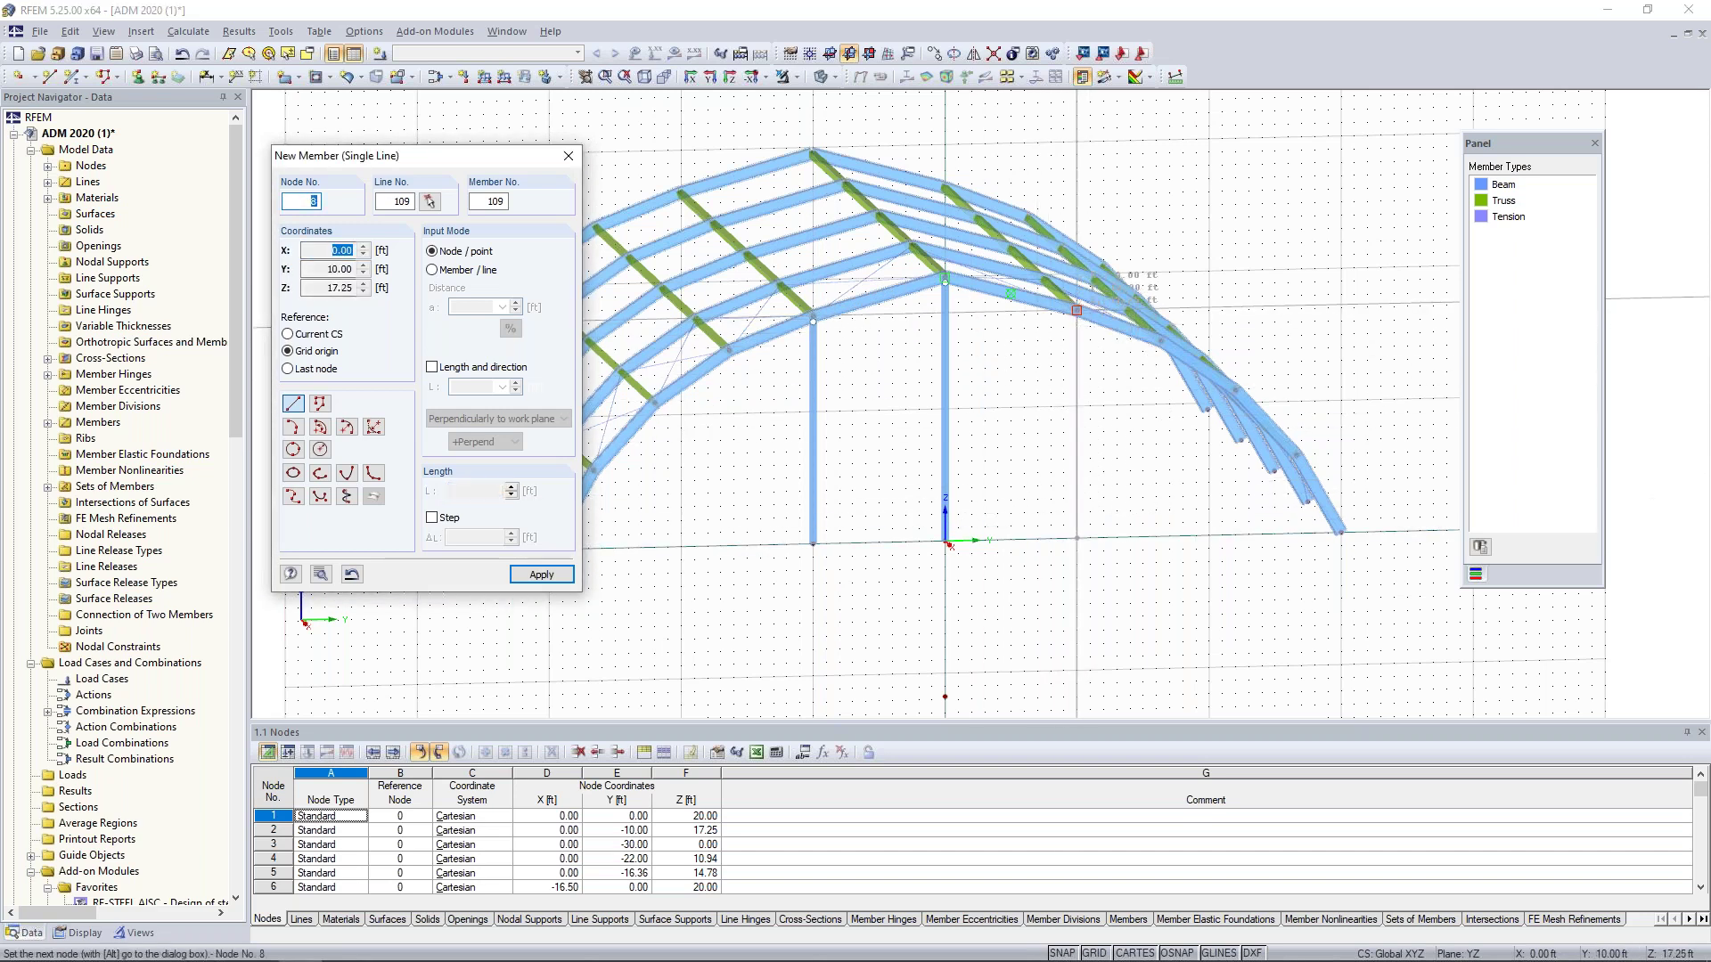
left_click(1077, 538)
key("Escape")
- Set up another RT 6 x 6 x .375 Beam member, assigning existing hinge 1 (Local) at the member start as well
right_click(853, 406)
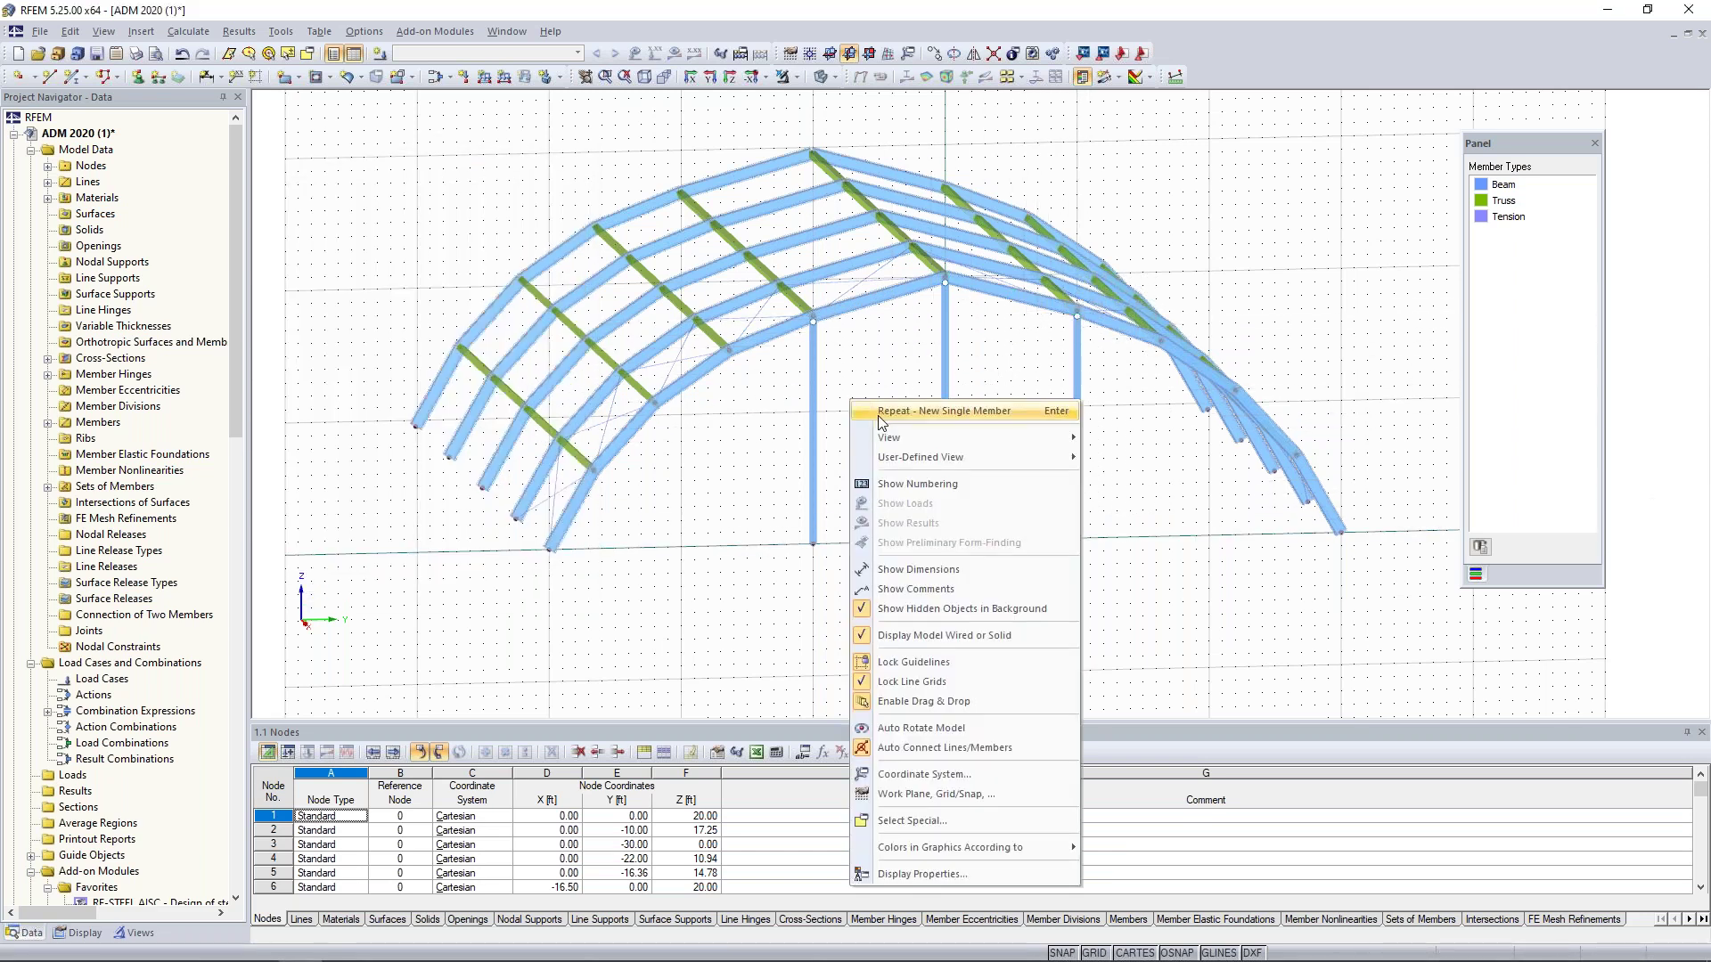
left_click(892, 413)
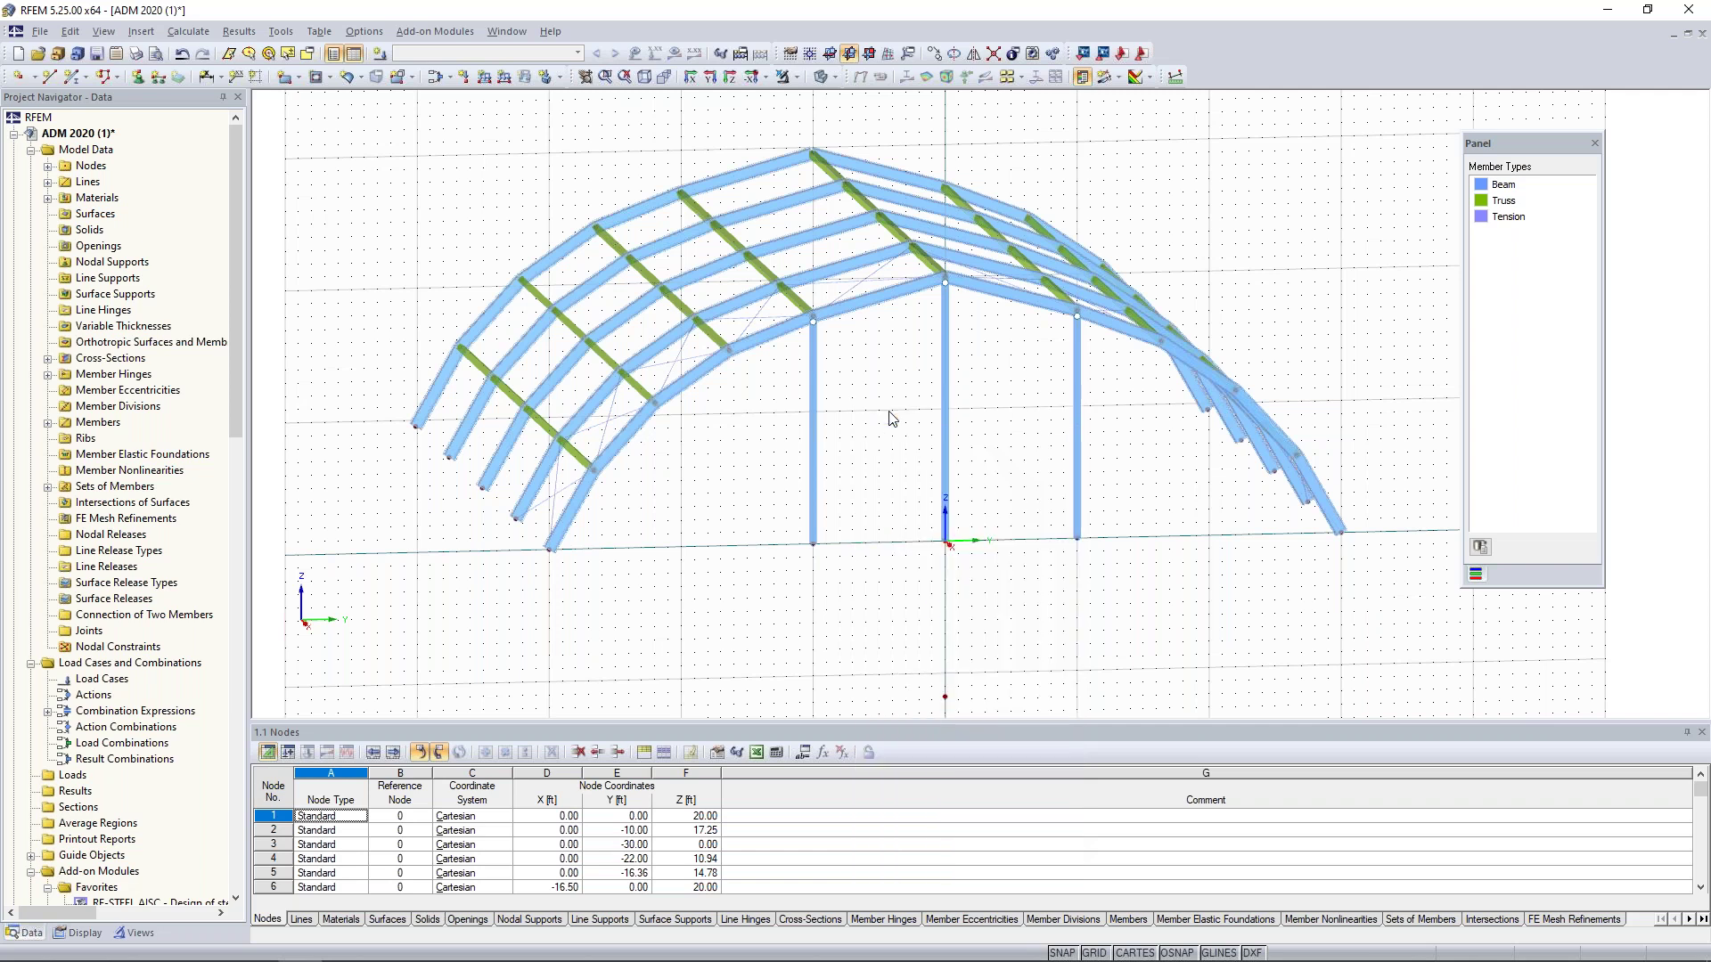
left_click_drag(881, 267, 439, 201)
left_click(304, 571)
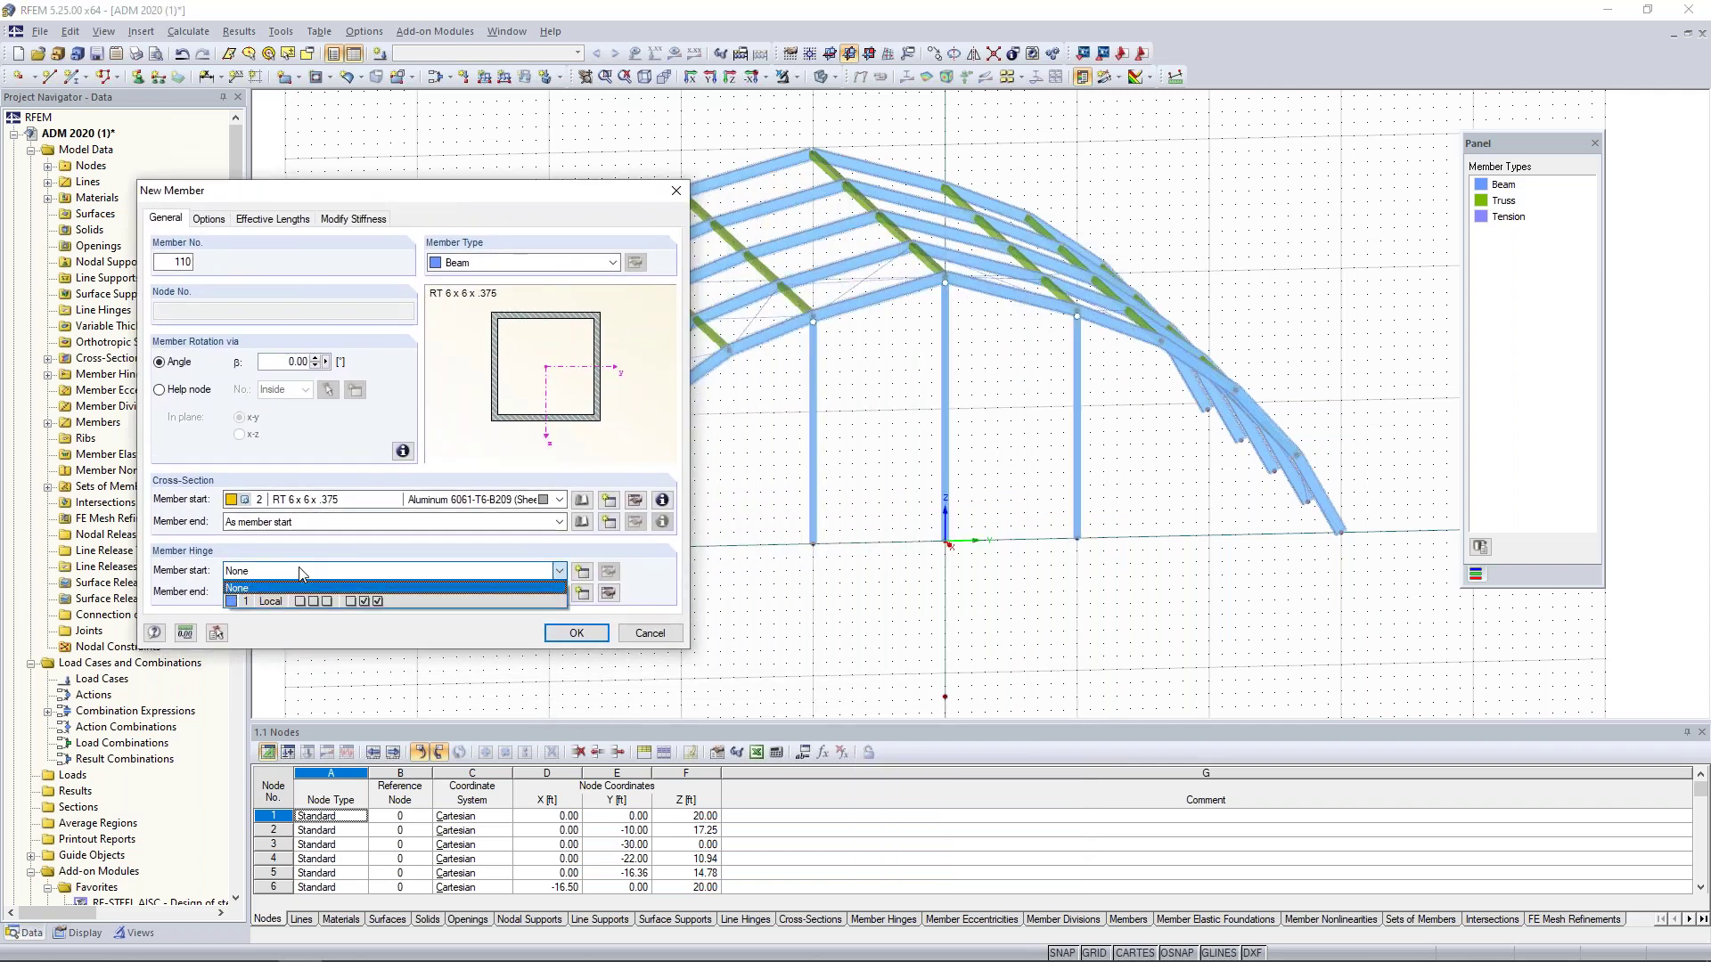
left_click(297, 599)
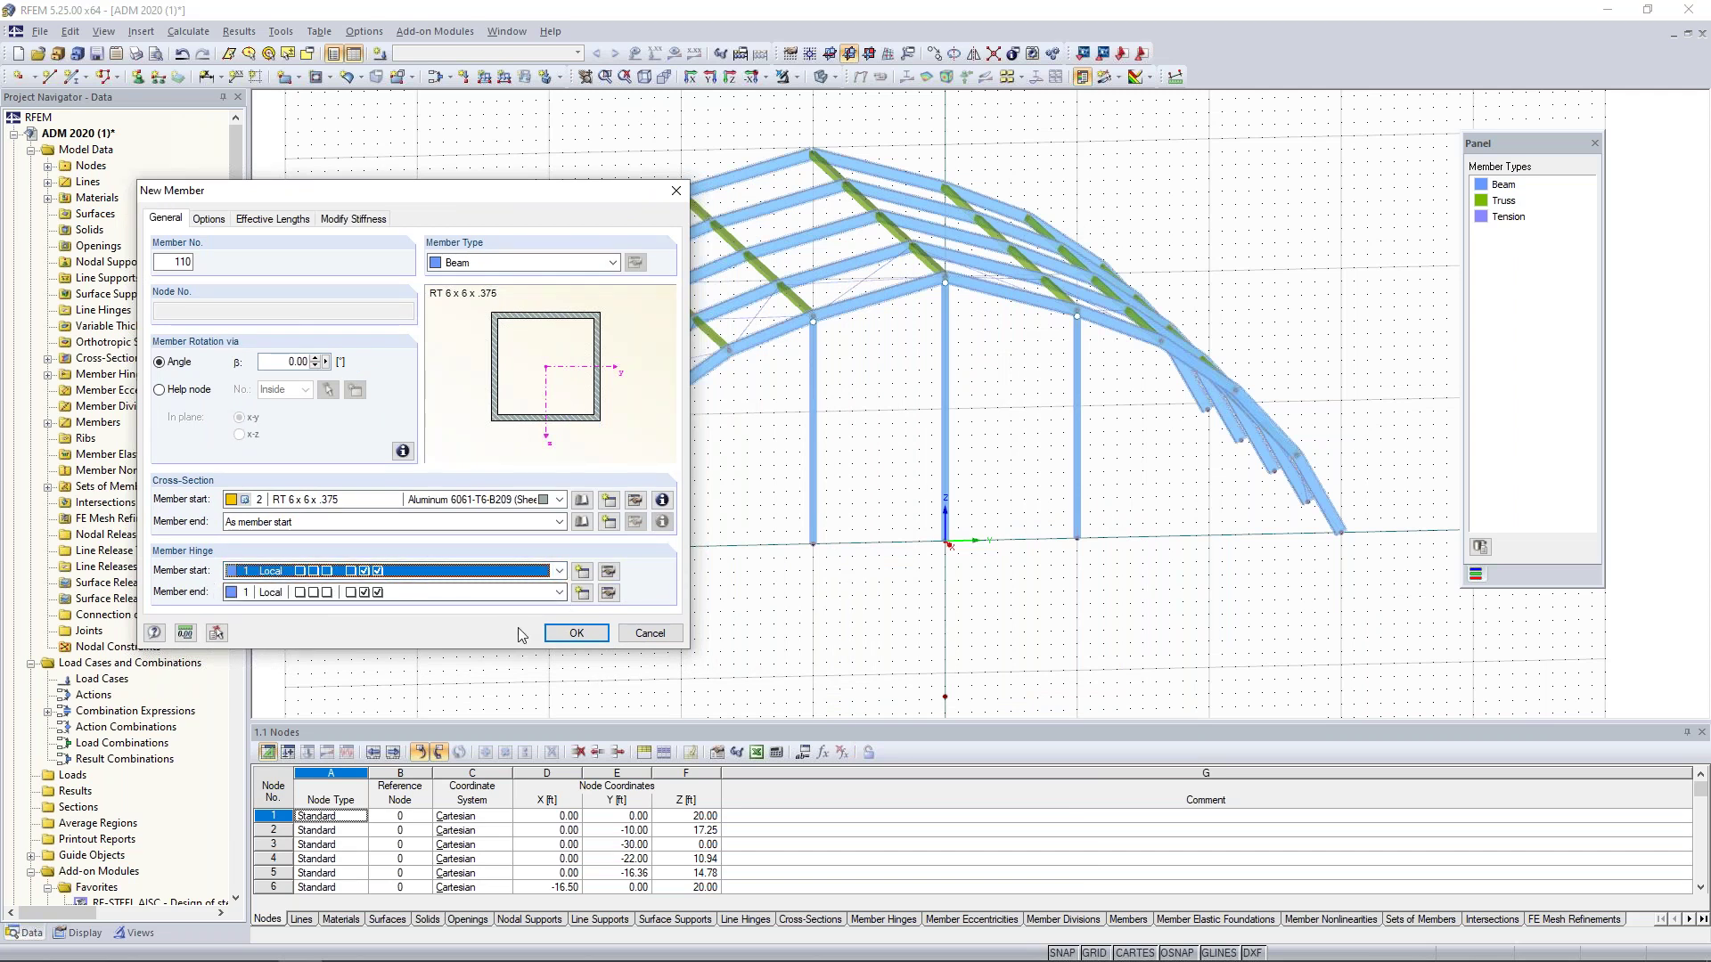
left_click(577, 634)
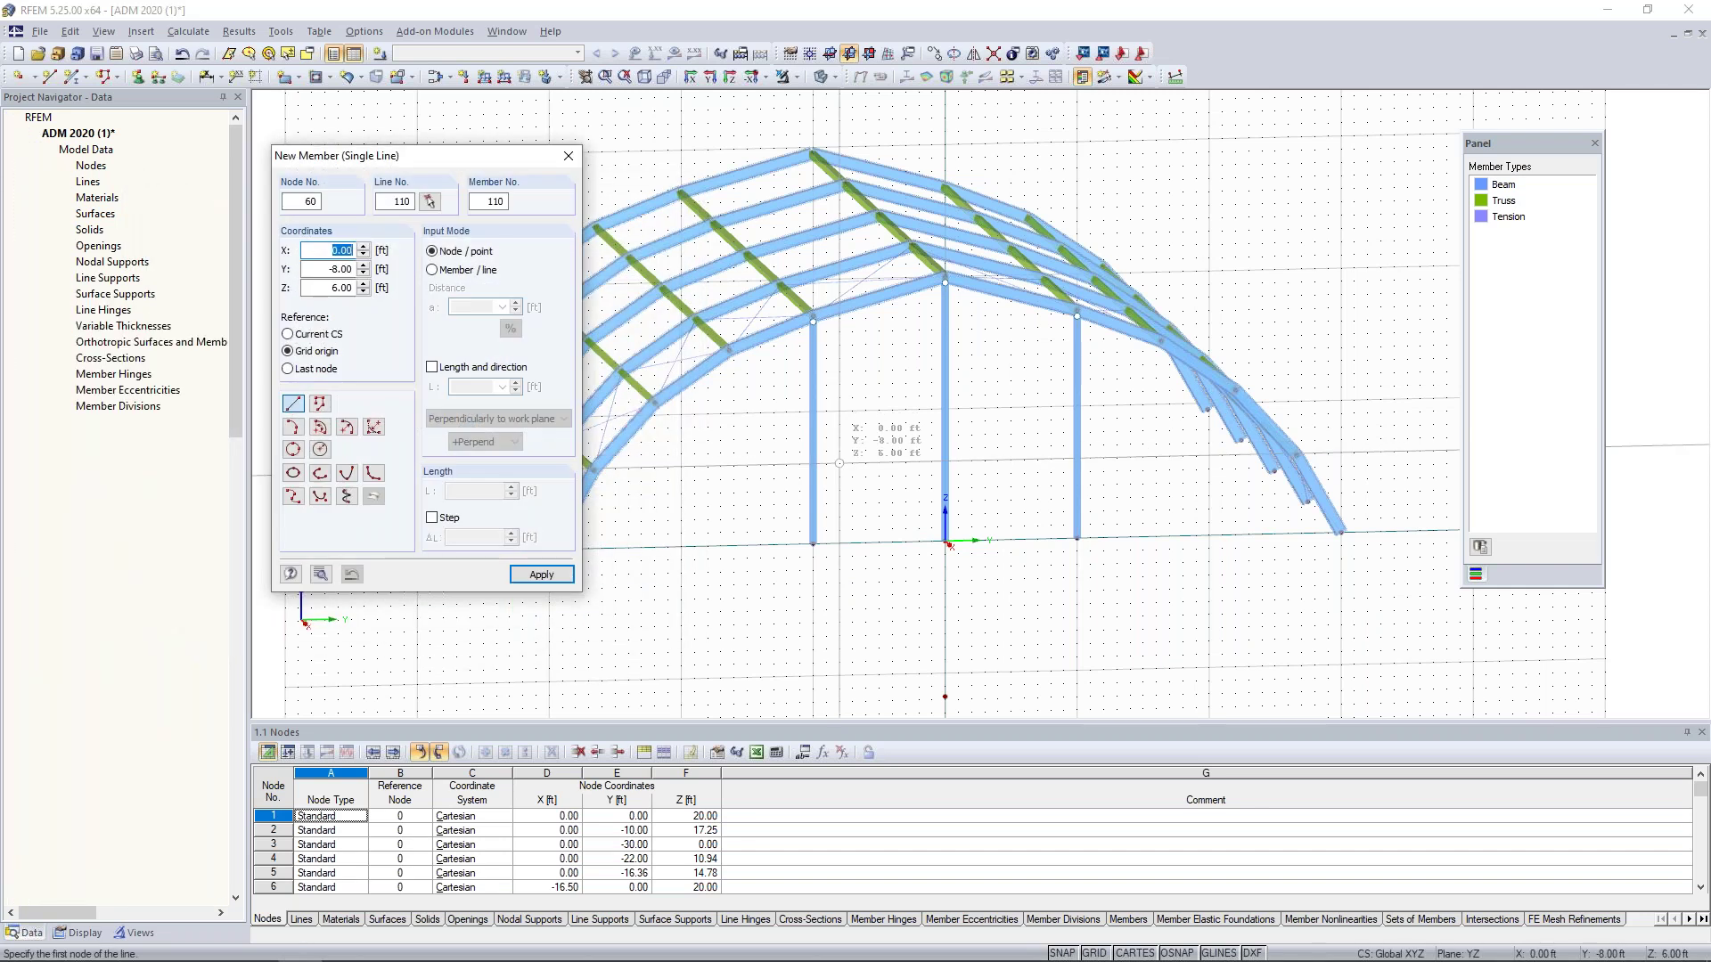
- Draw two horizontal beams joining the midpoint of the column at Y -10 to the columns at Y 0 and 10 ft
scroll(820, 459, "up", 3)
left_click(775, 381)
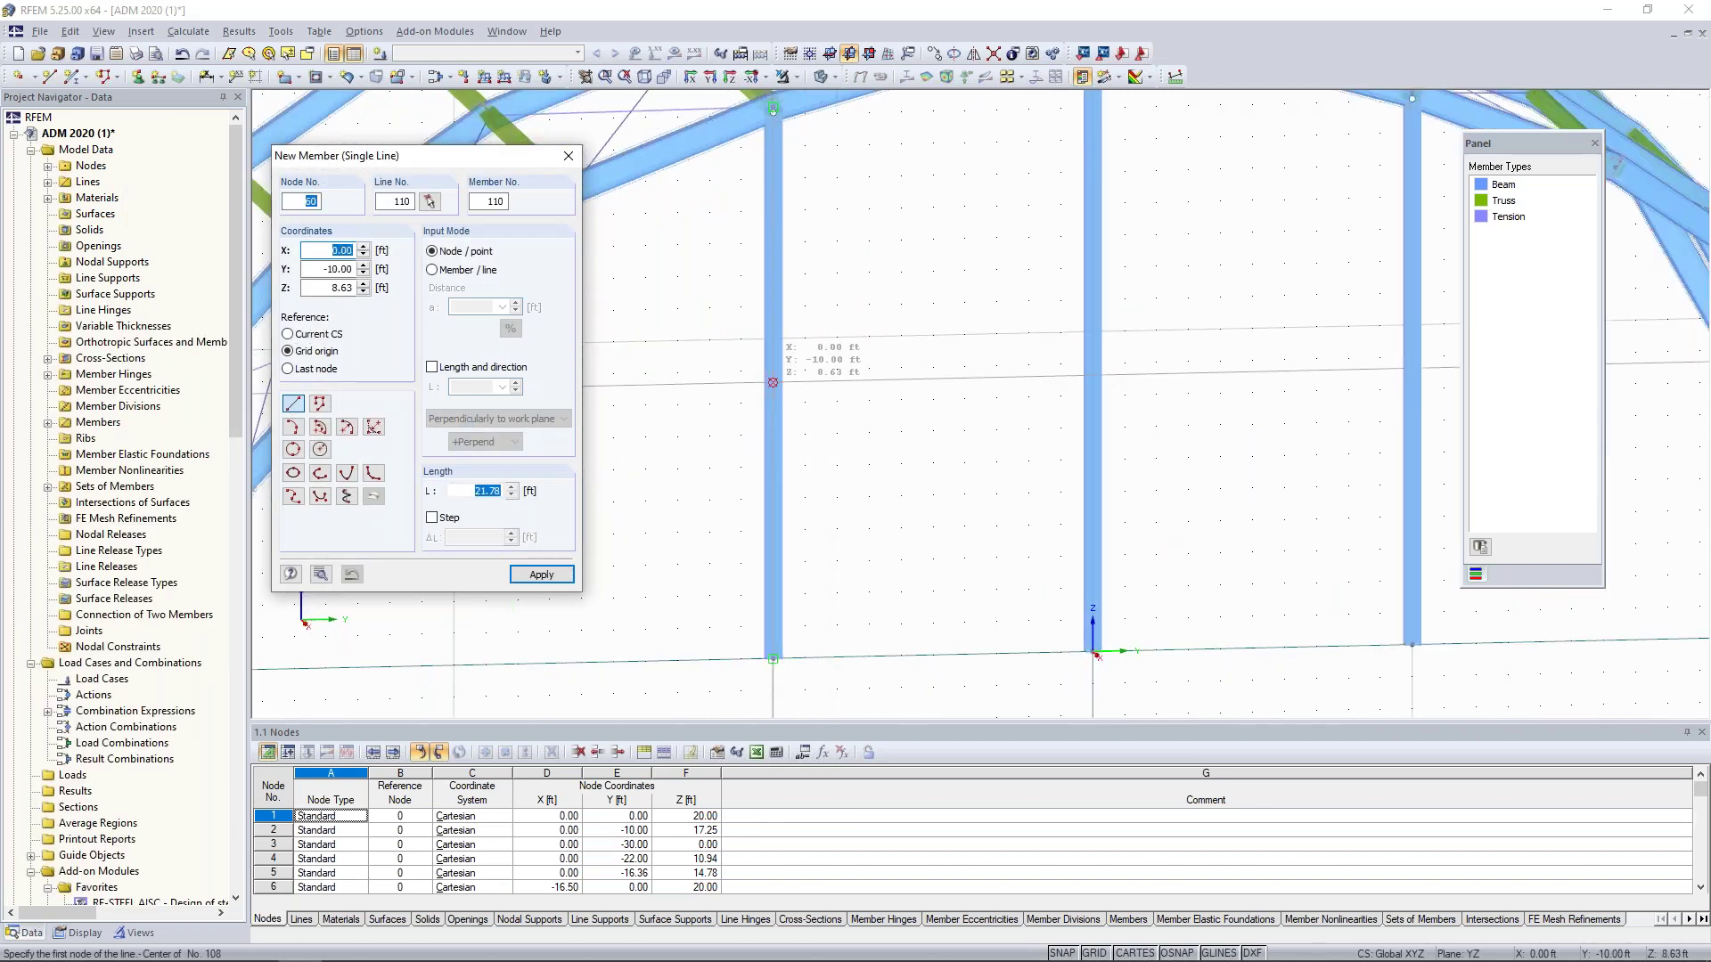
left_click(1093, 376)
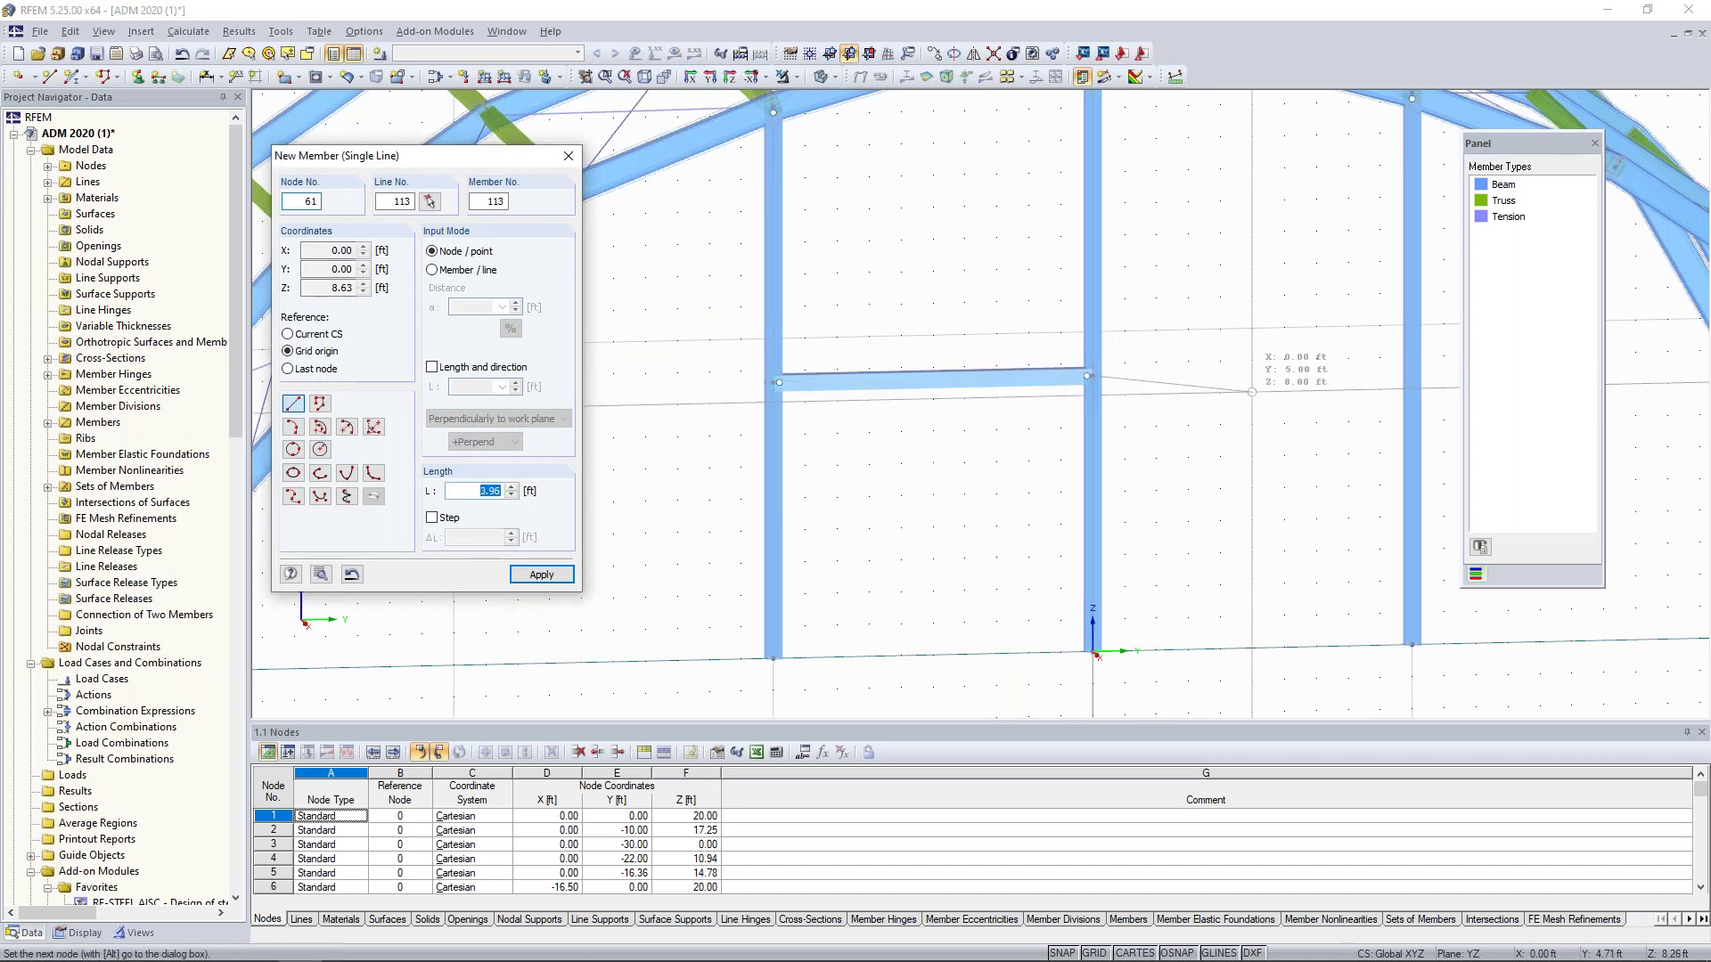
left_click(1412, 369)
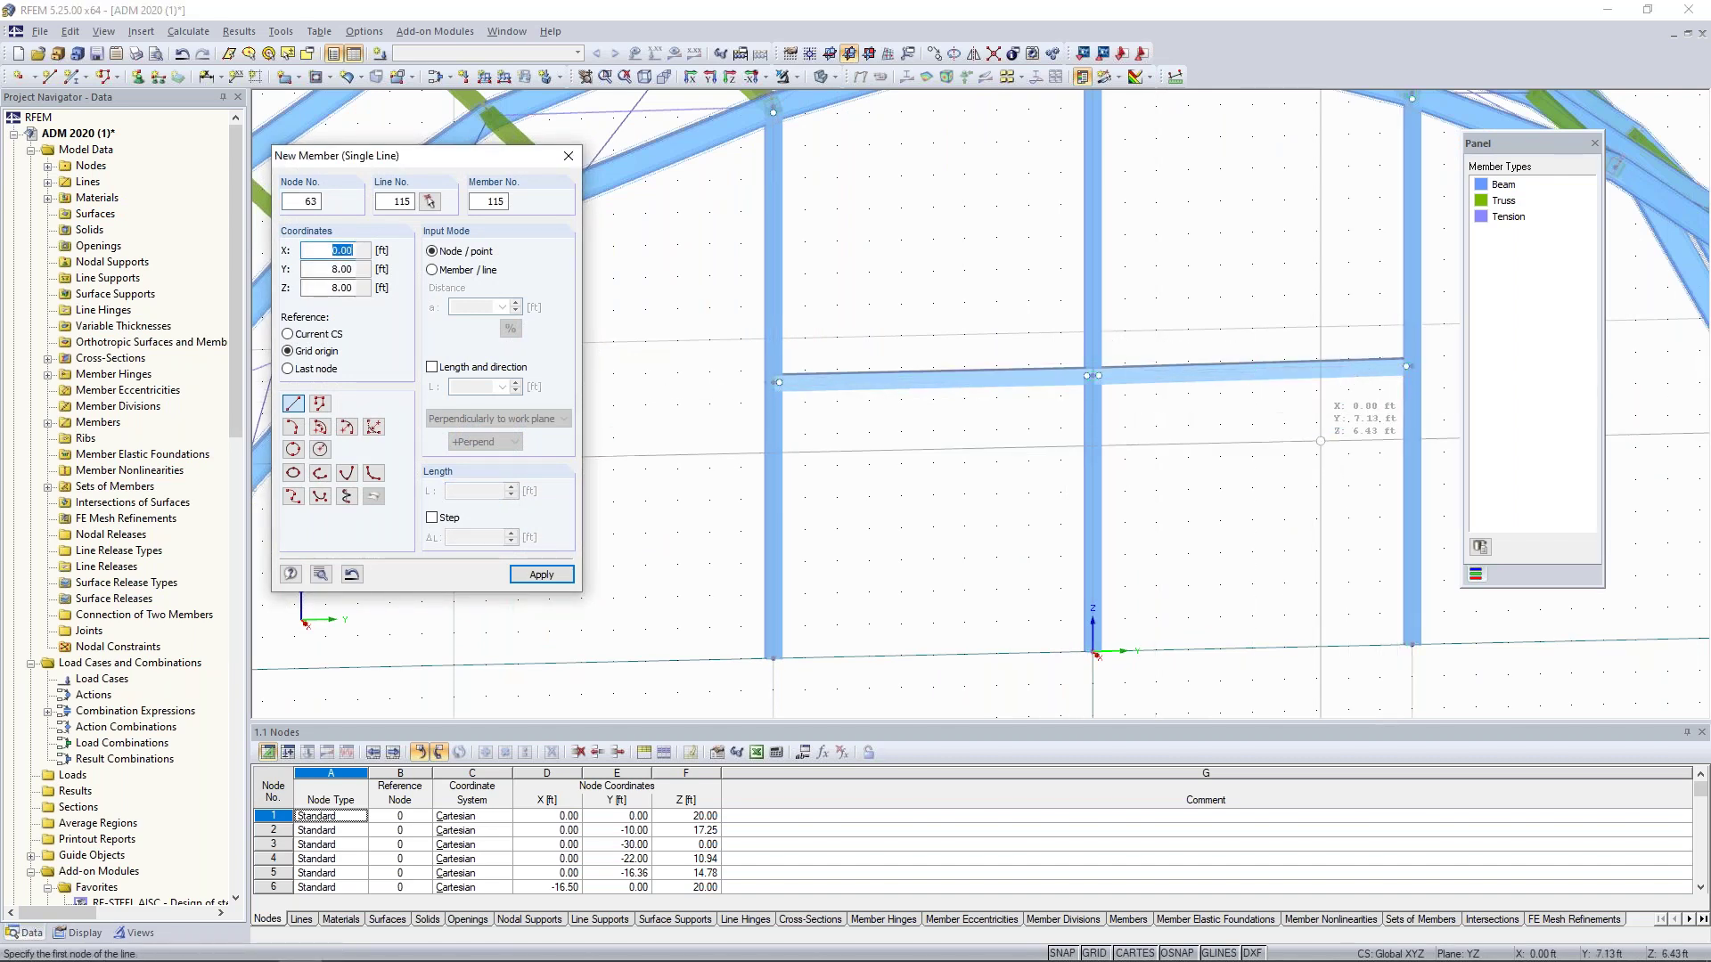
key("Escape")
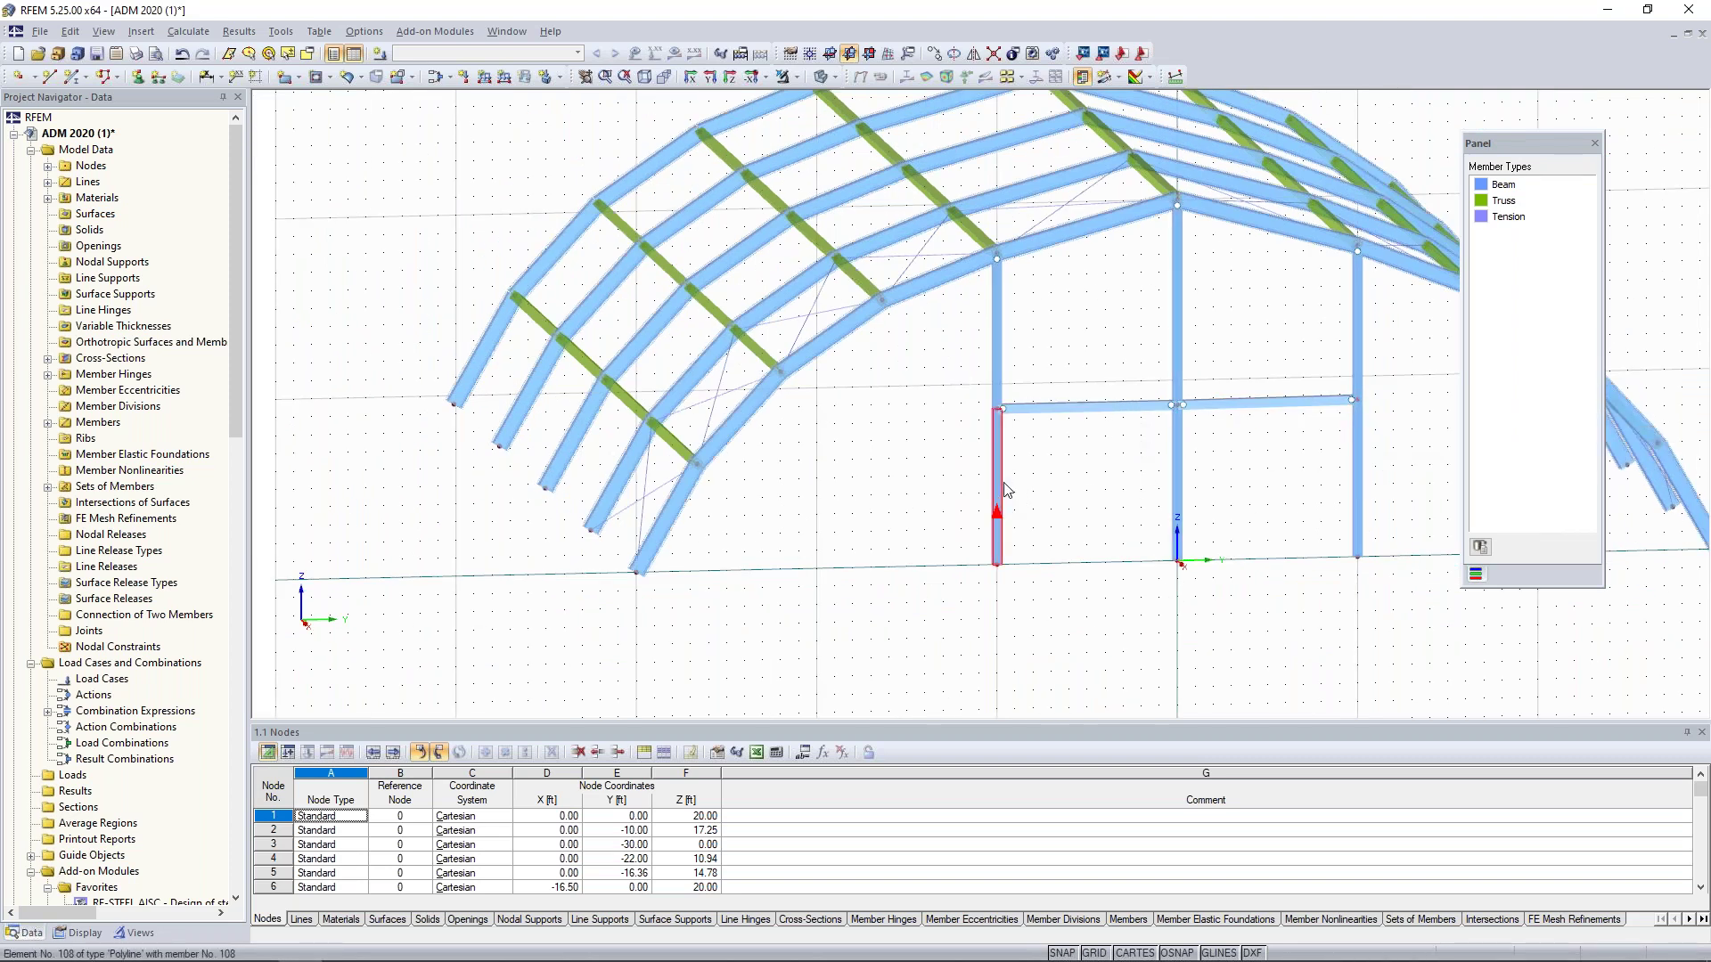
- Create sets of members from the lower and upper segments of the three front end-wall columns
left_click(1002, 378)
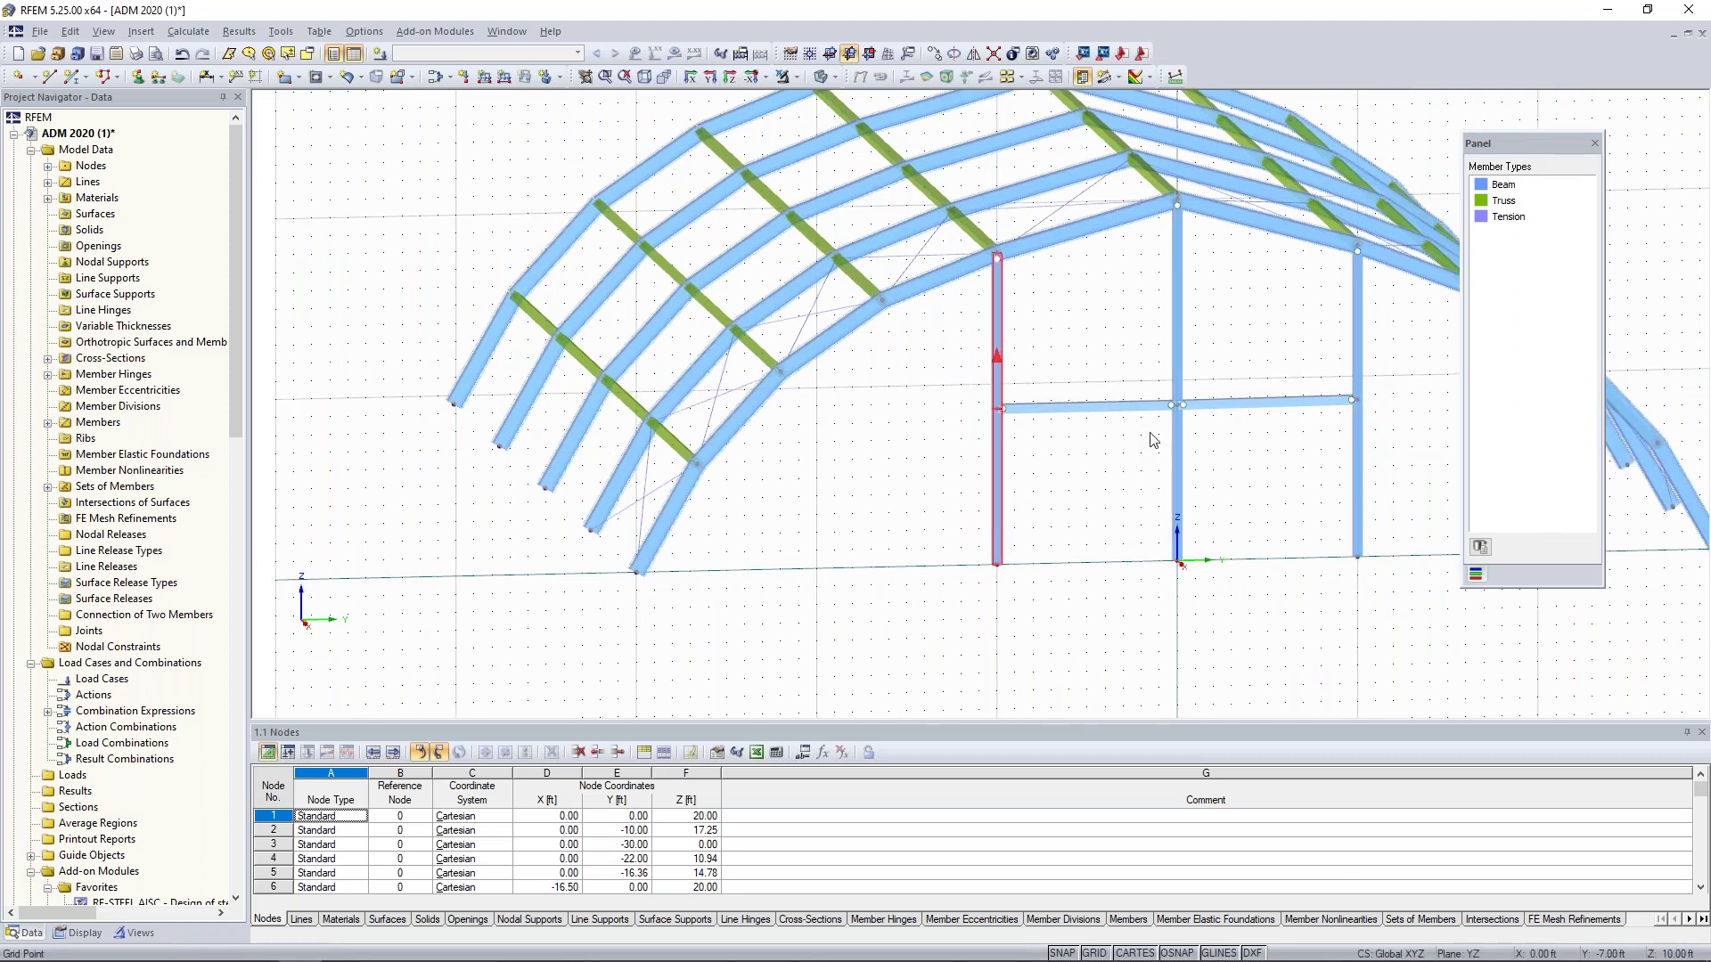
left_click(1180, 369)
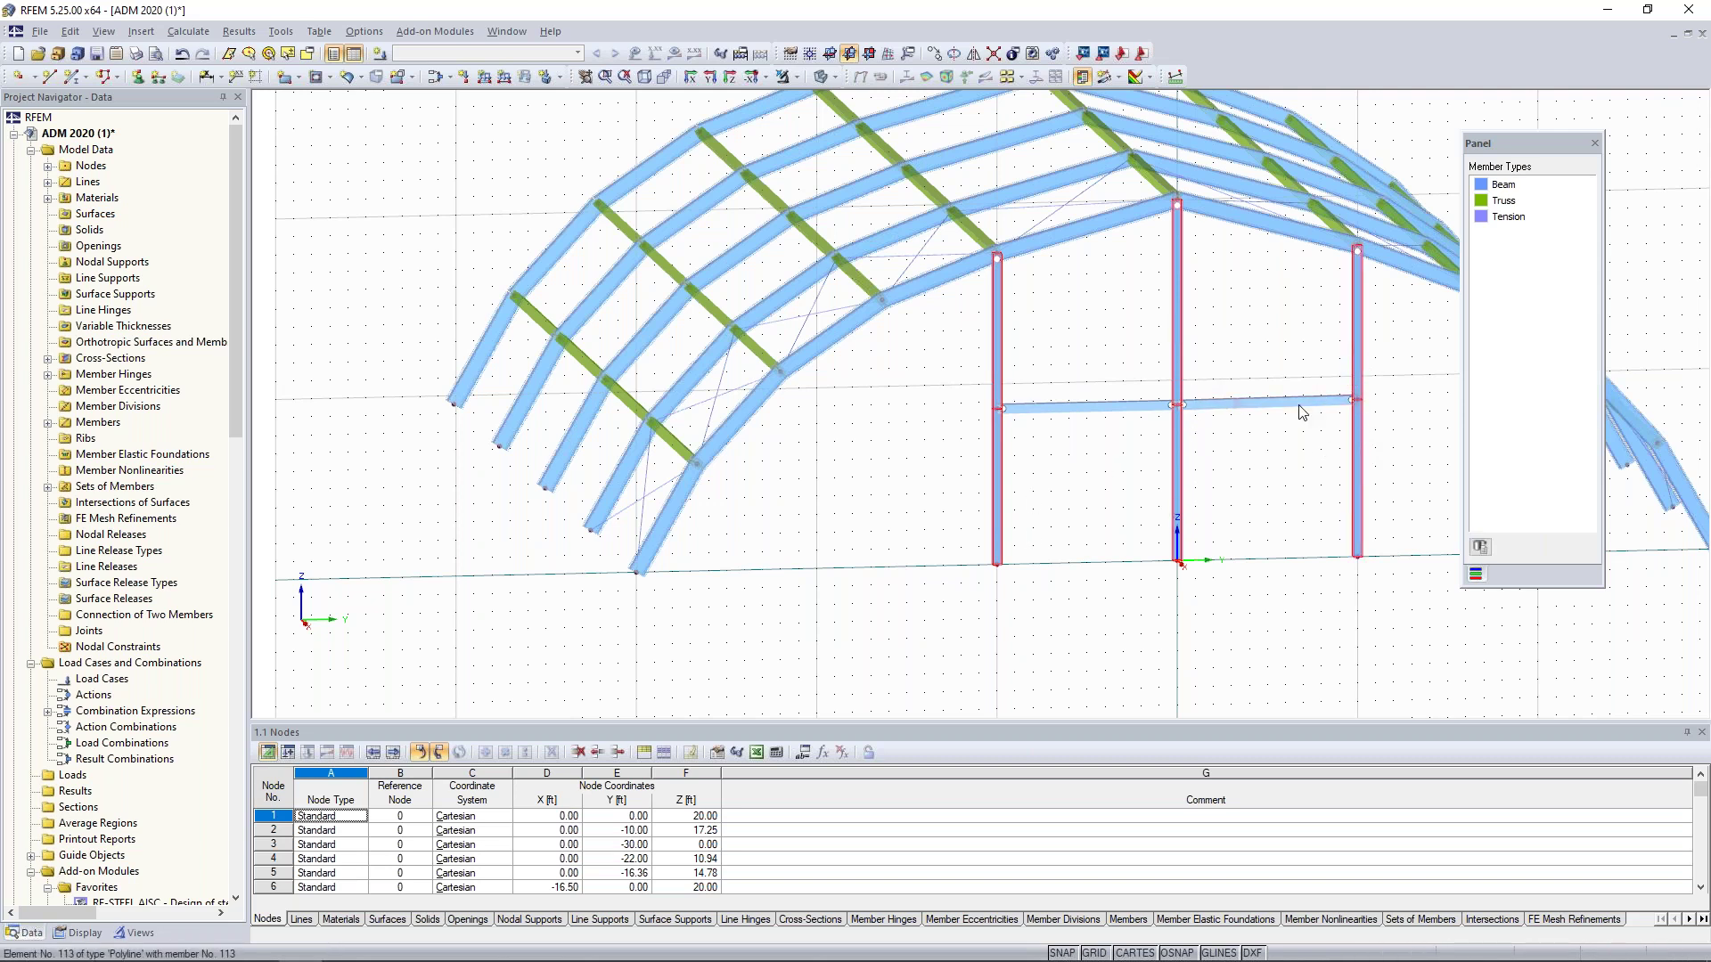
right_click(1001, 354)
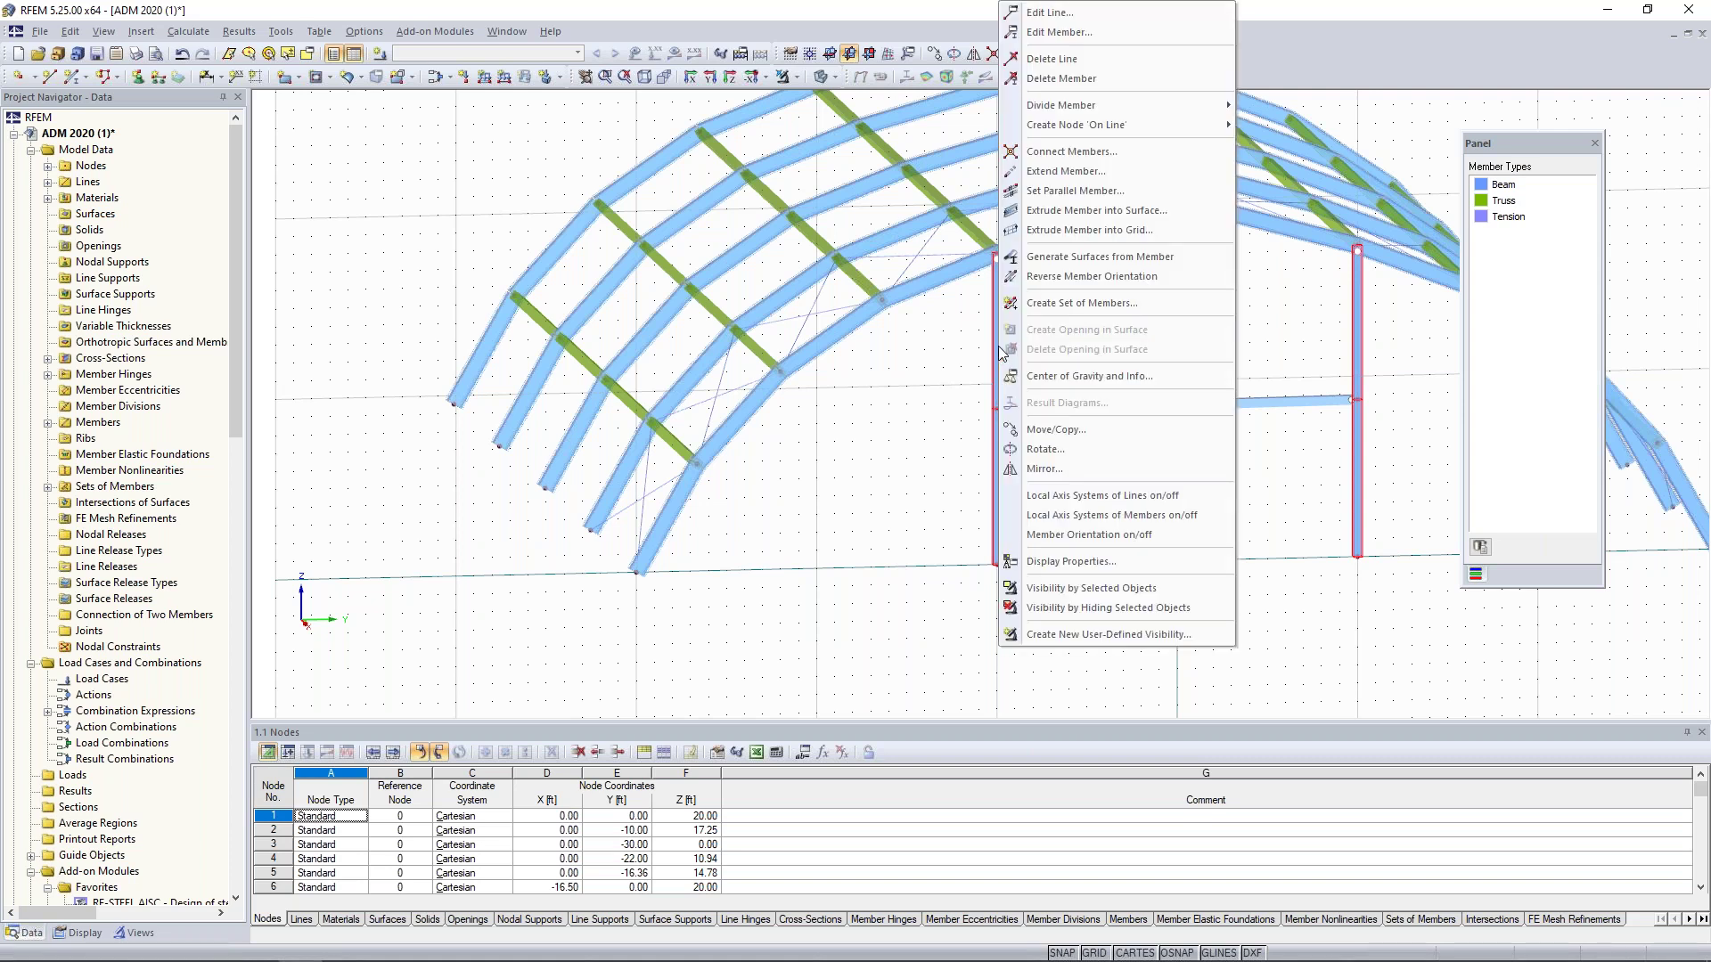
left_click(1051, 302)
left_click_drag(1002, 356, 748, 327)
left_click(735, 581)
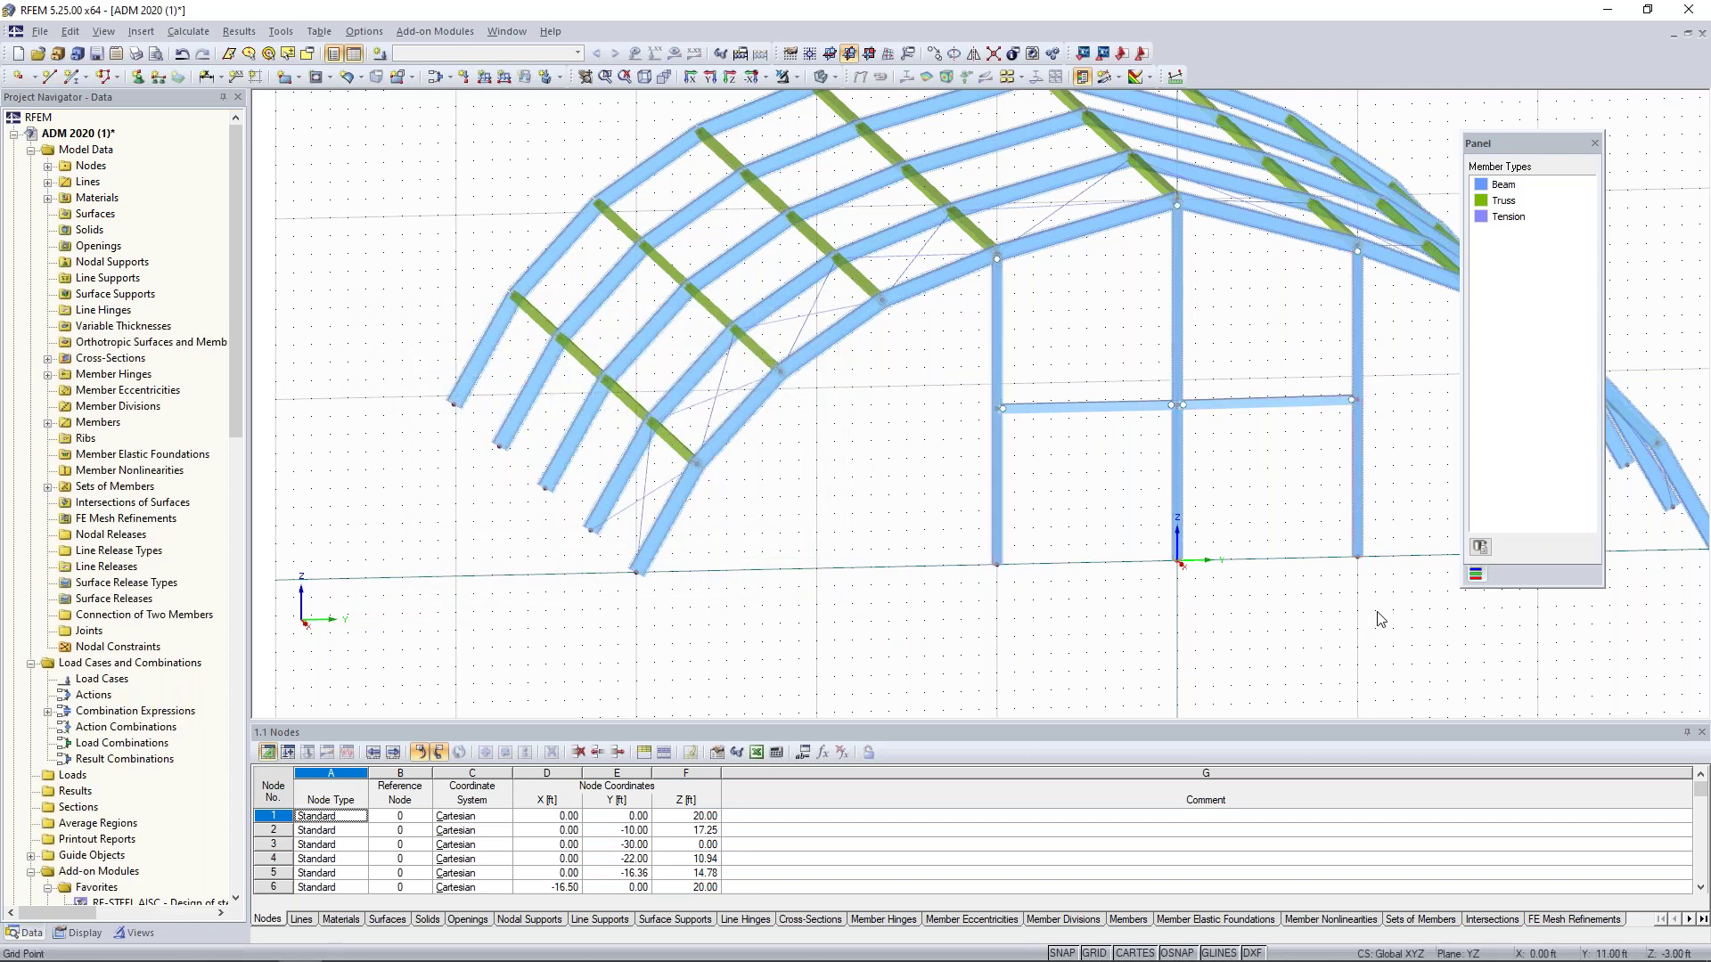
- Copy the front end-wall columns and horizontal beams to the rear arch at X -66 ft
middle_click_drag(1381, 619, 1230, 626)
left_click_drag(1286, 654, 830, 425)
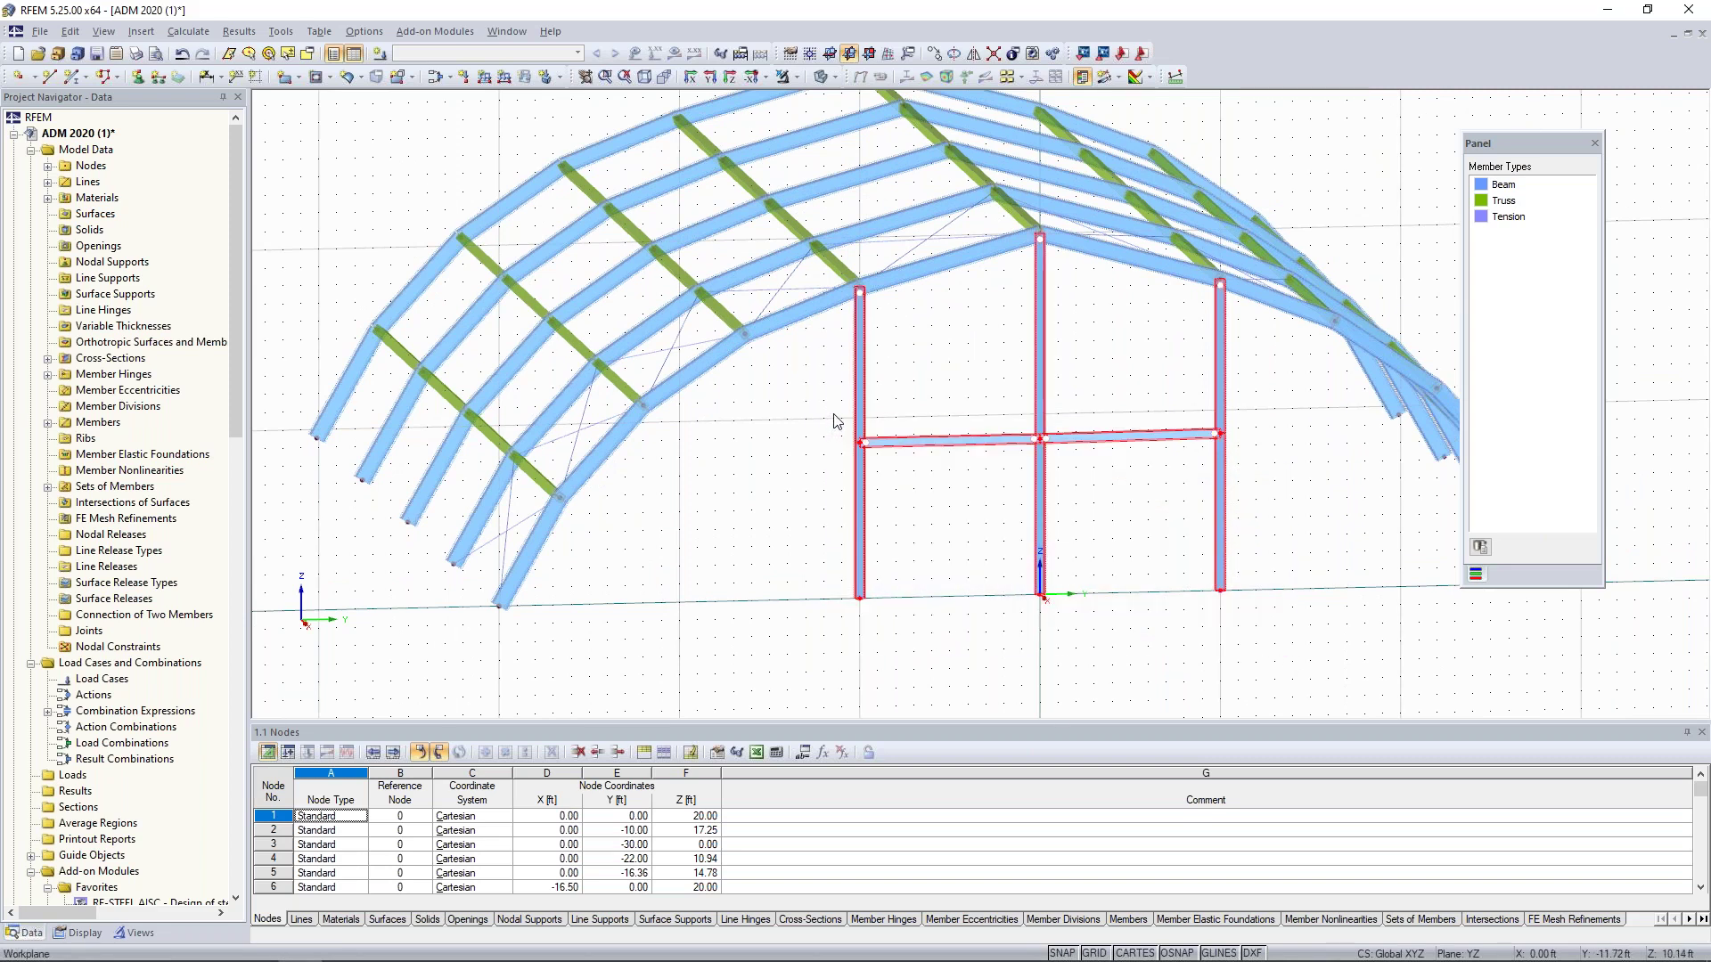
middle_click_drag(952, 381, 985, 498, "ctrl")
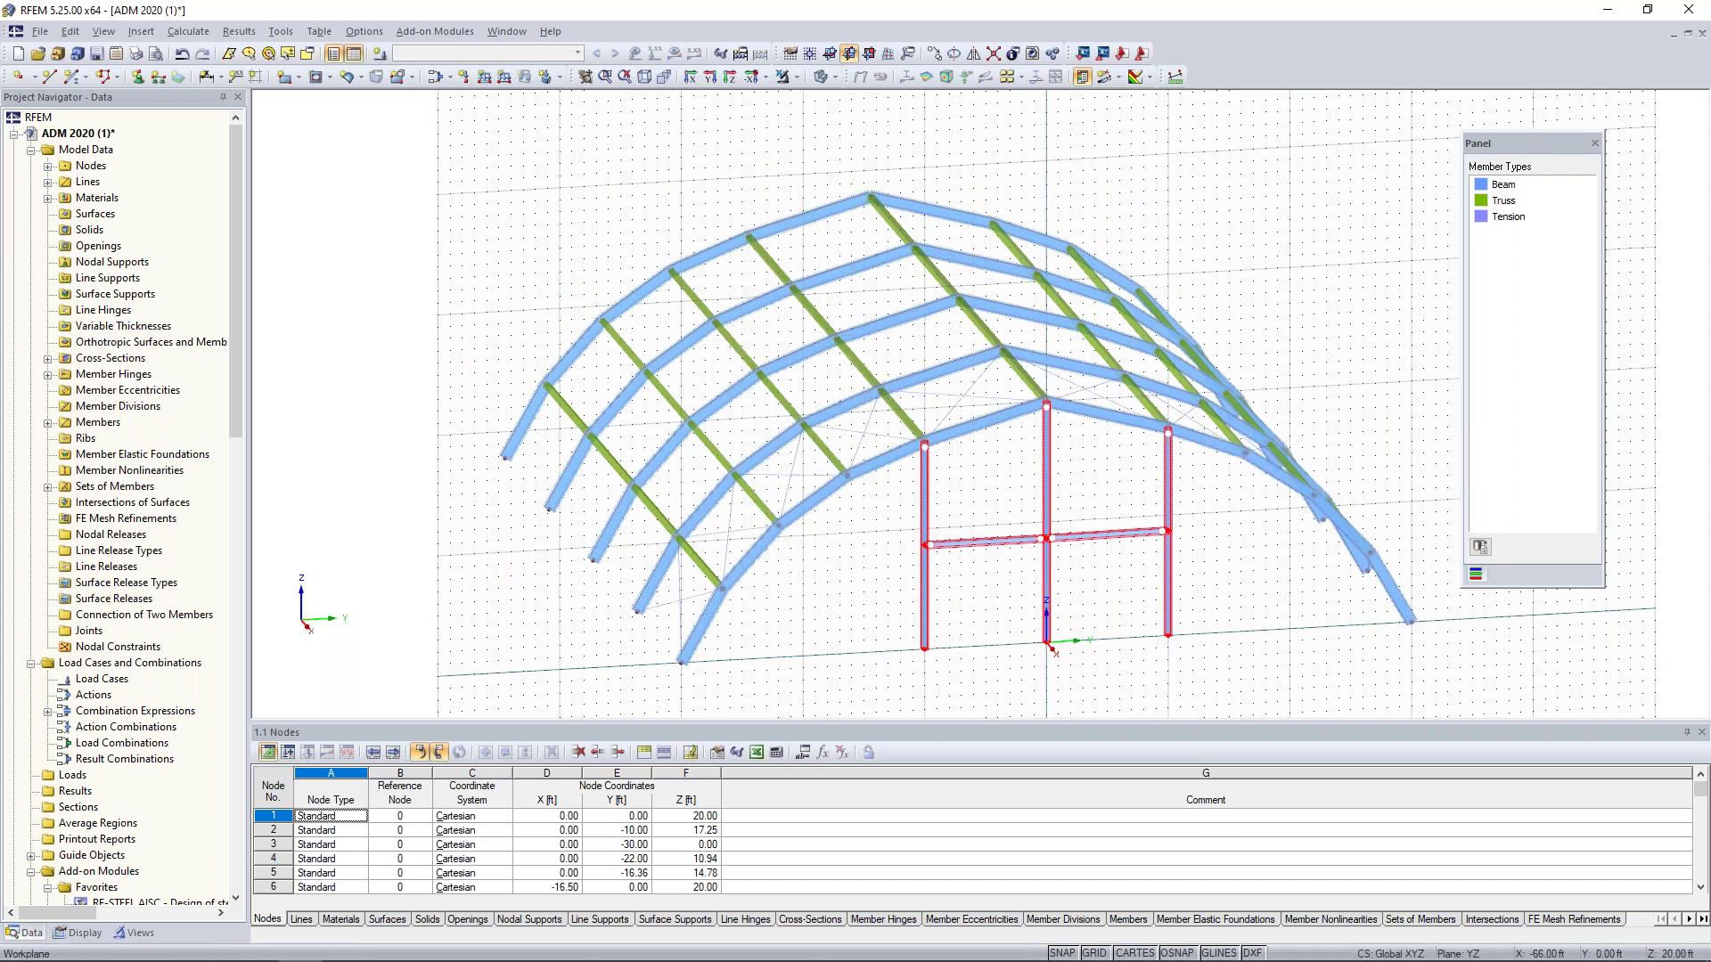
mouse_move(793, 561)
middle_mouse_down("ctrl")
mouse_move(1002, 505)
mouse_move(1684, 498)
mouse_move(1169, 496)
mouse_move(813, 550)
middle_mouse_up("ctrl")
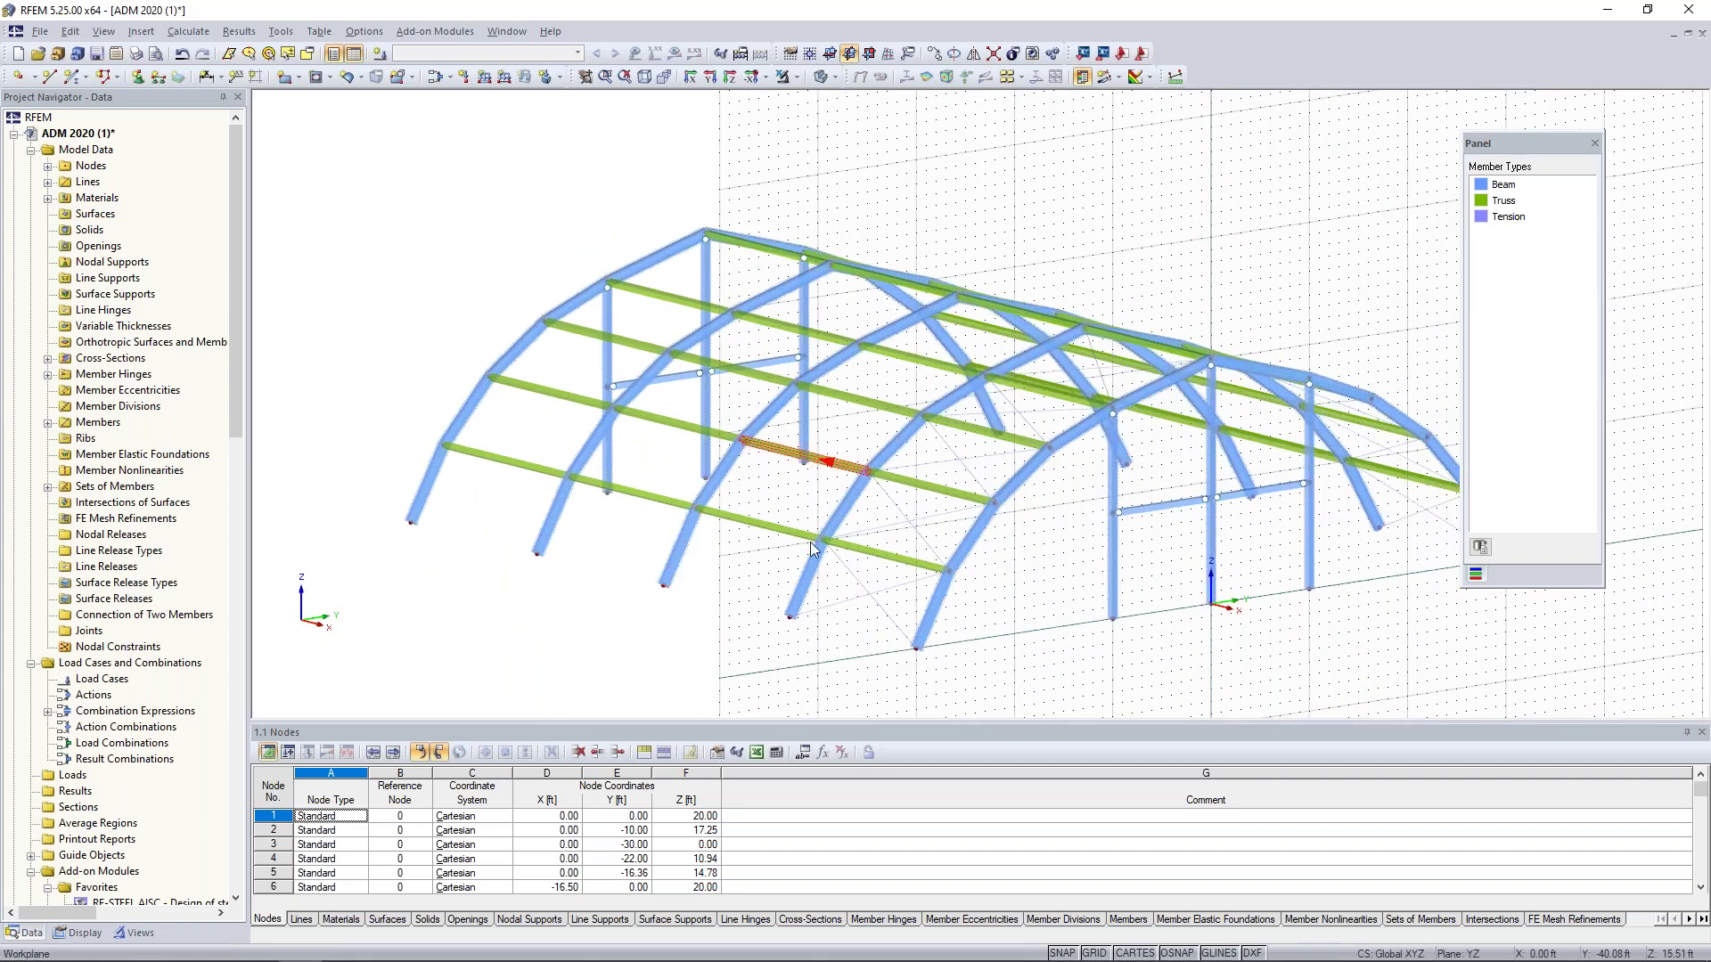
- Place Hinged nodal supports at all base nodes of the arches and end-wall columns
scroll(1038, 606, "down", 2)
middle_click_drag(1039, 607, 1069, 548, "ctrl")
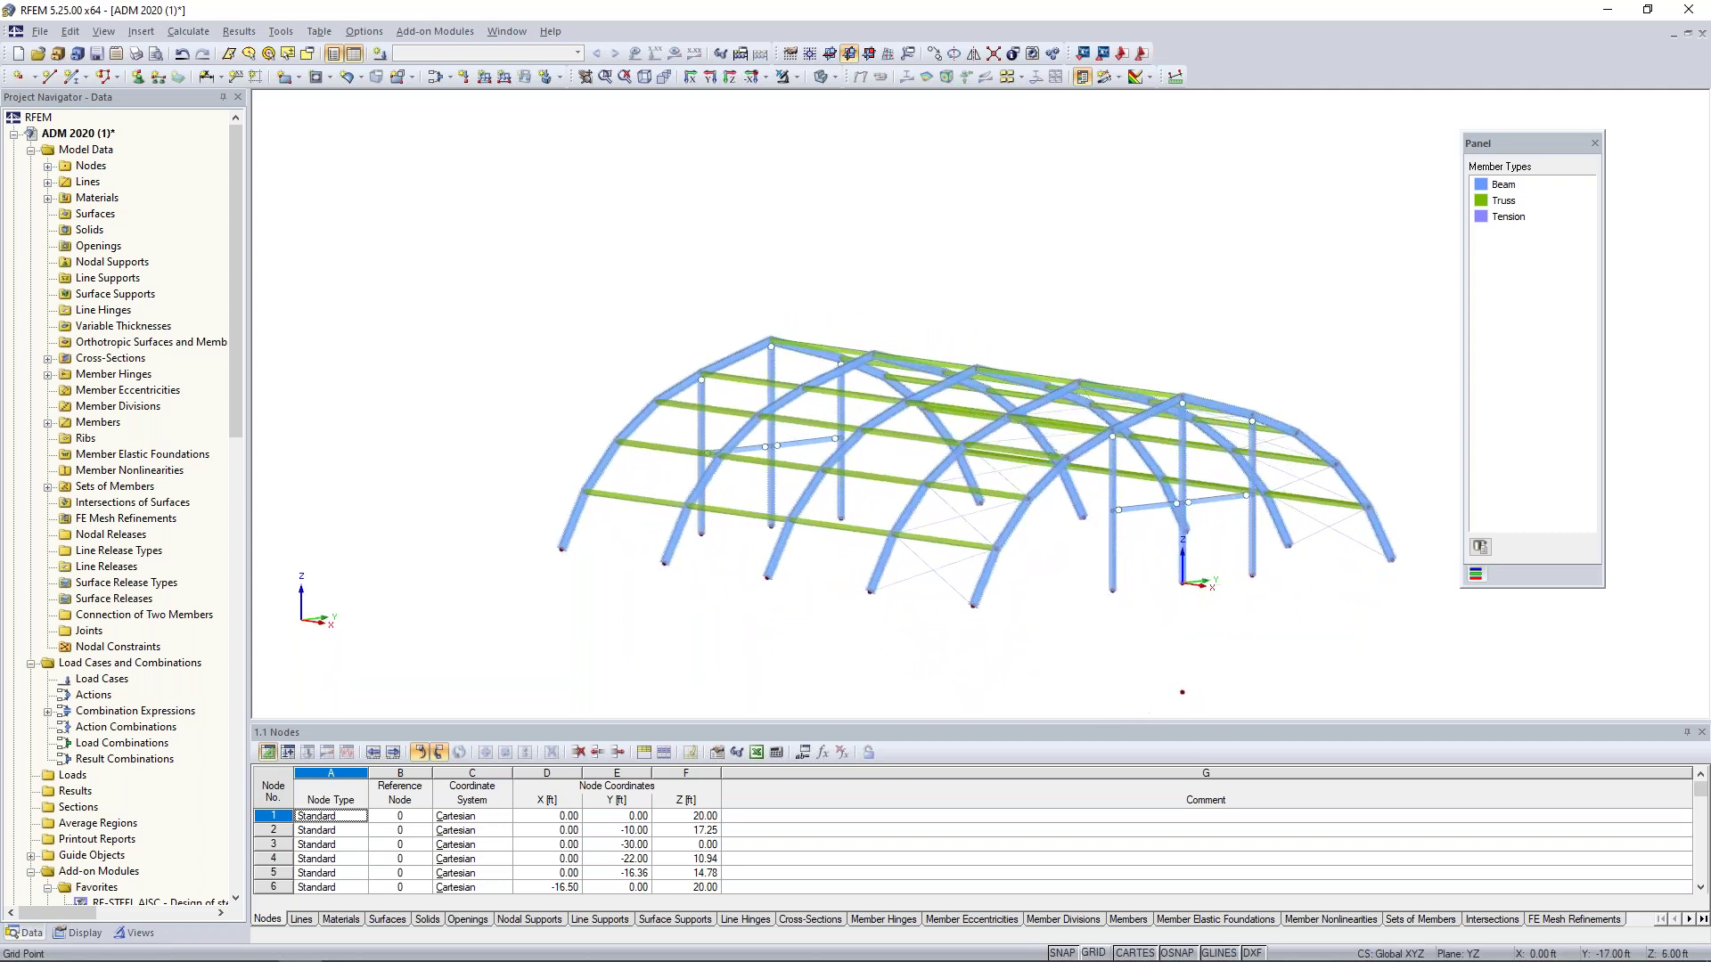
scroll(834, 637, "down", 2)
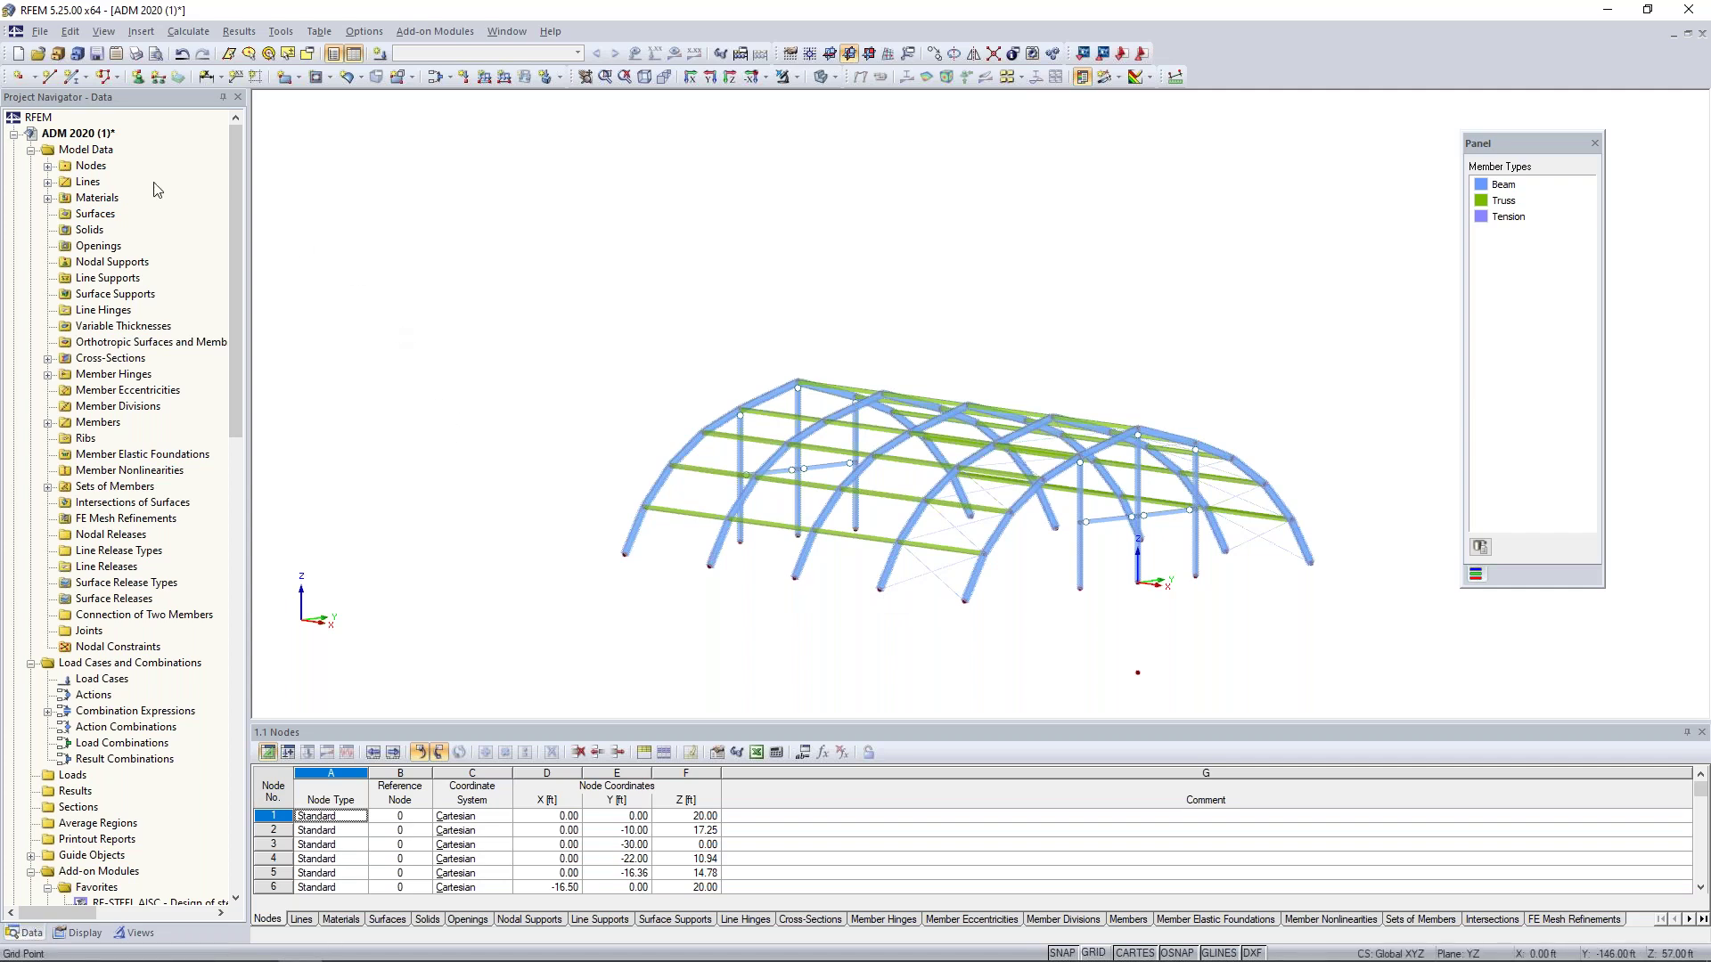
left_click(138, 78)
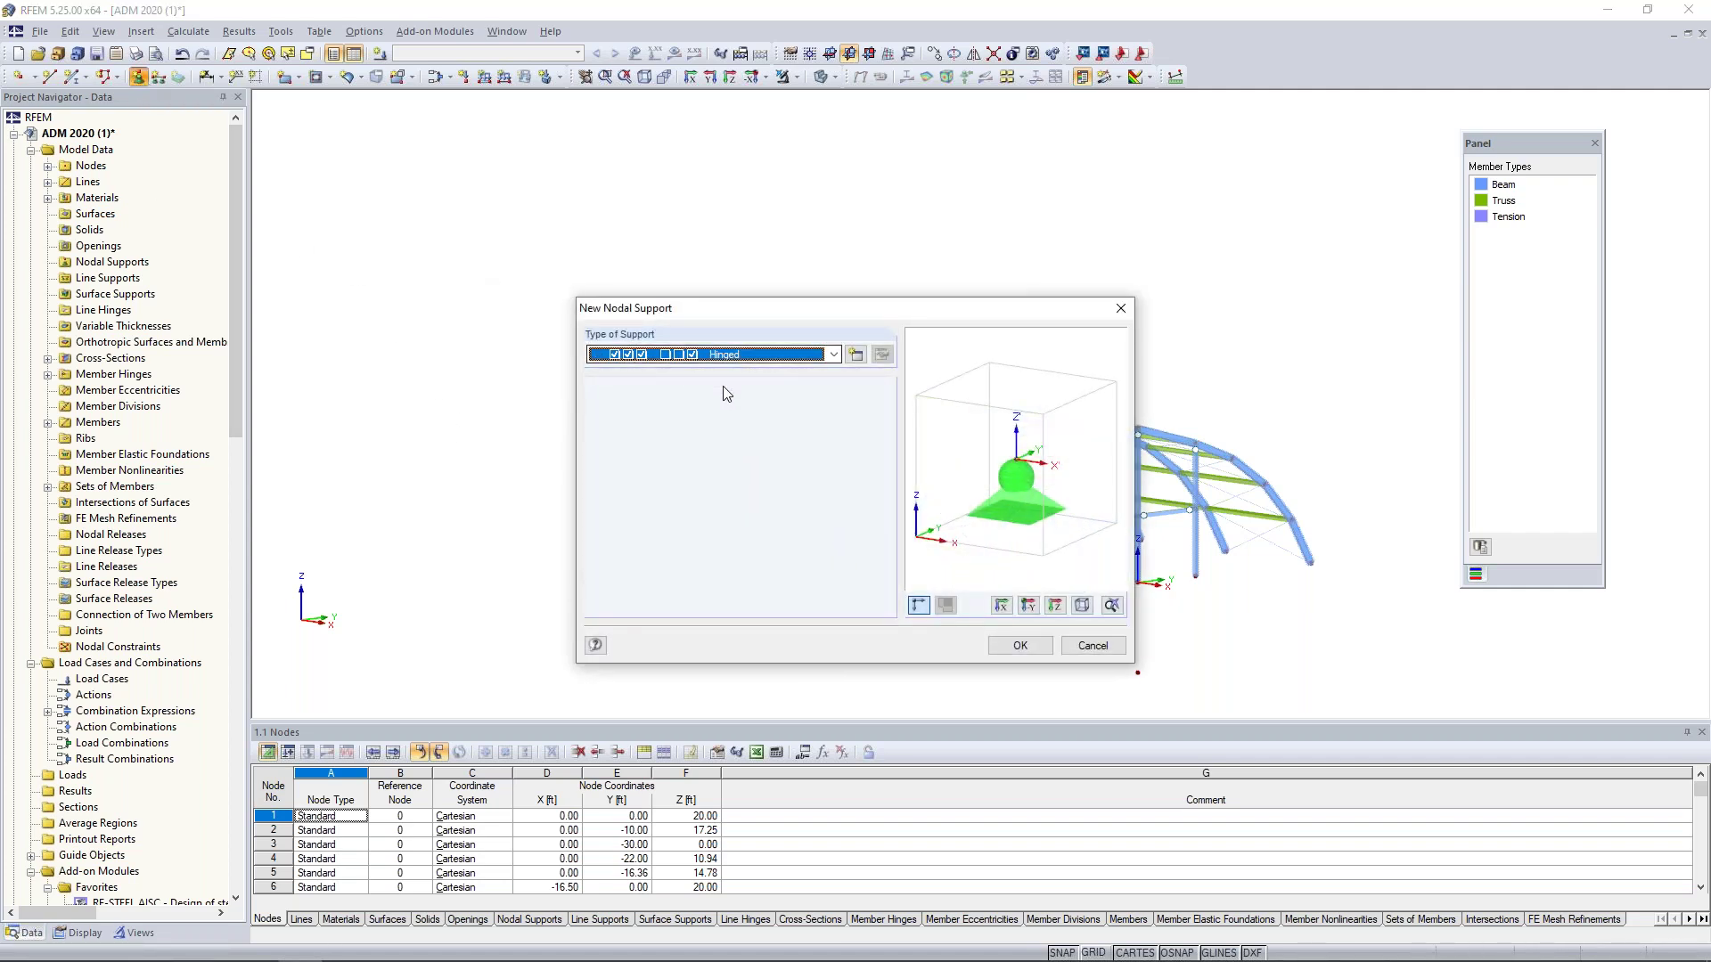
left_click(766, 355)
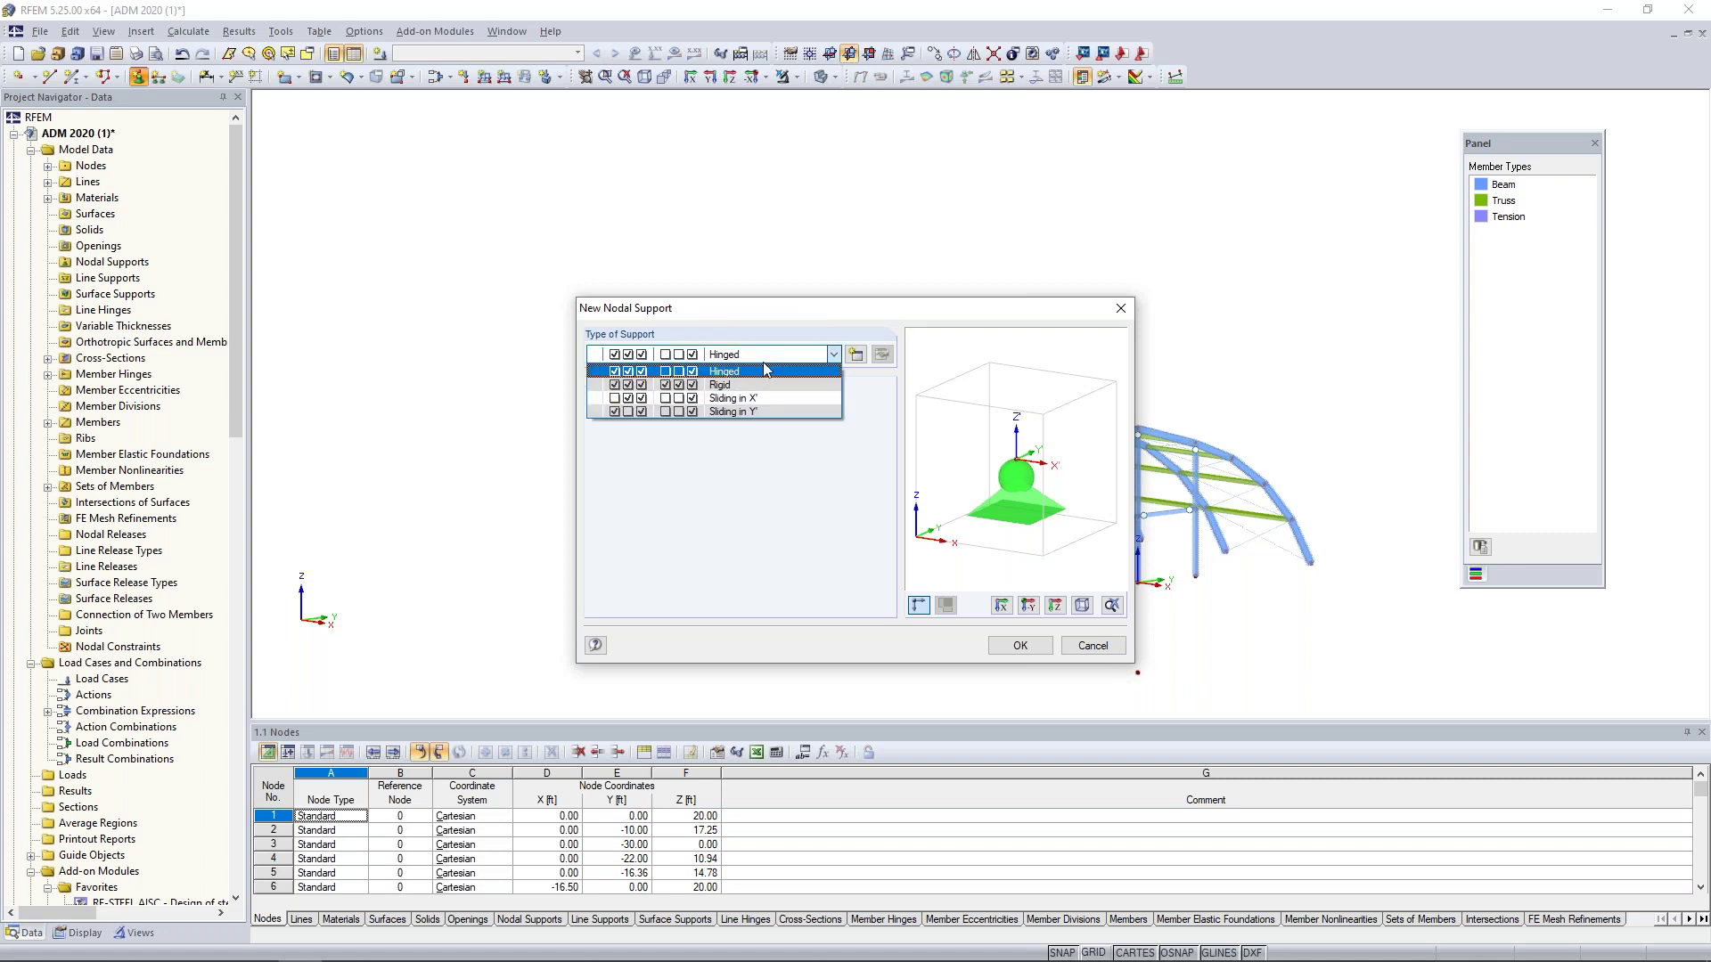
left_click(760, 368)
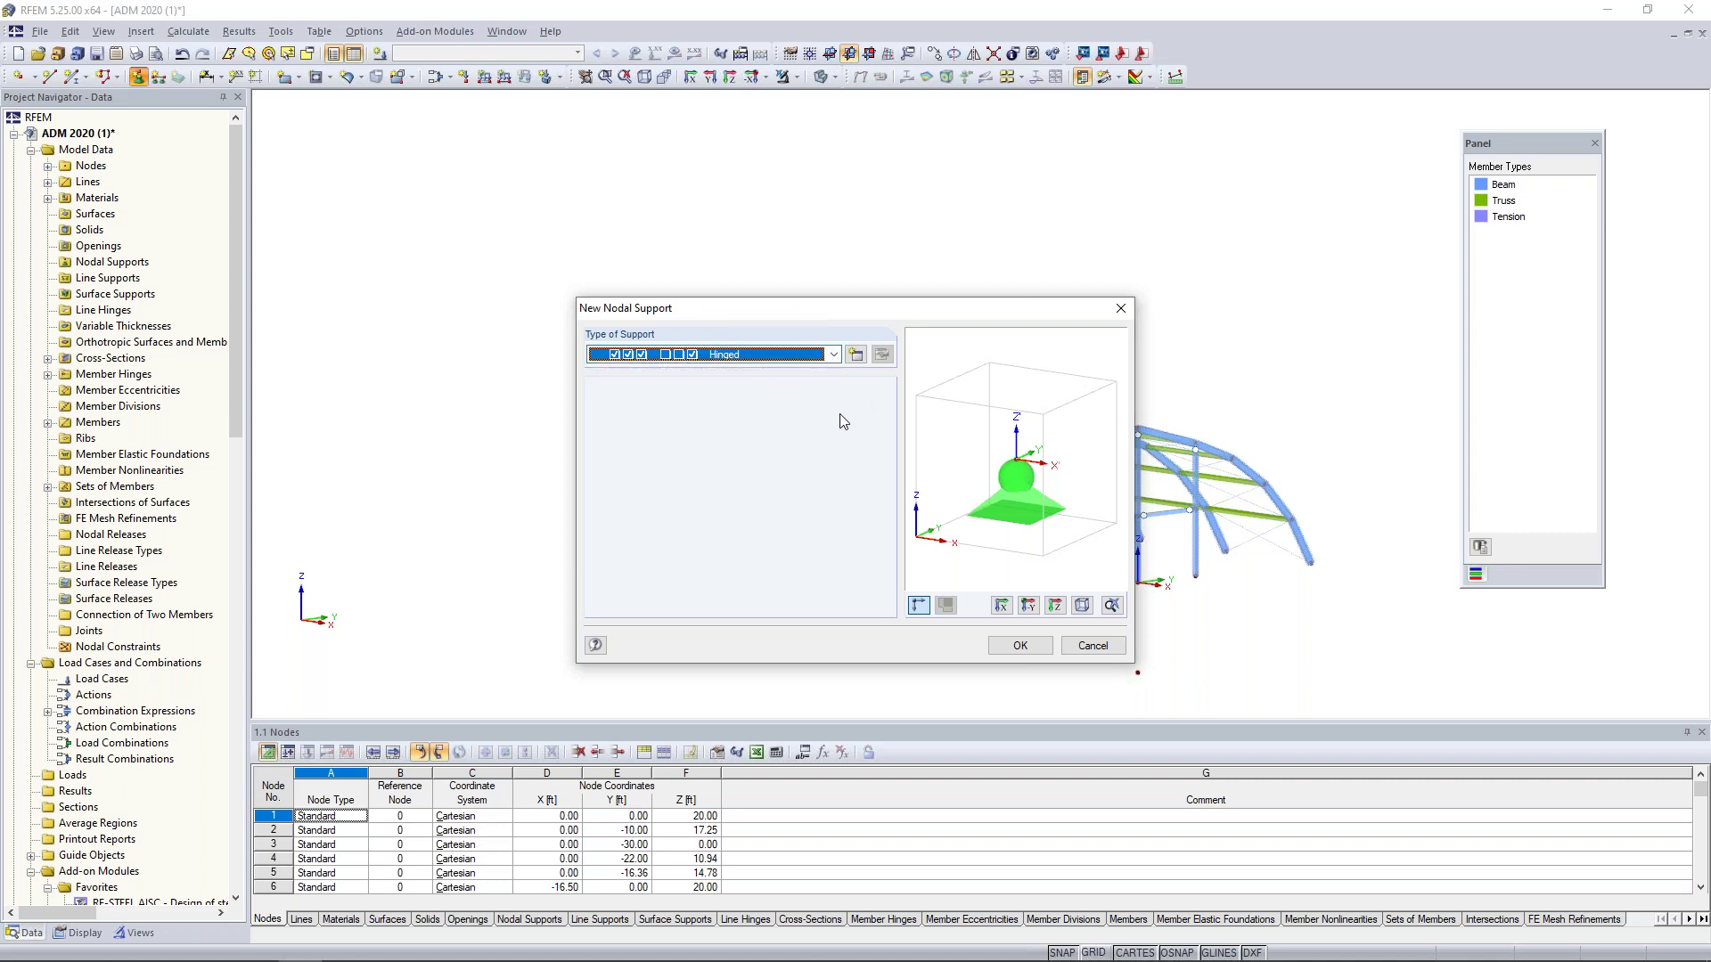
left_click(1016, 645)
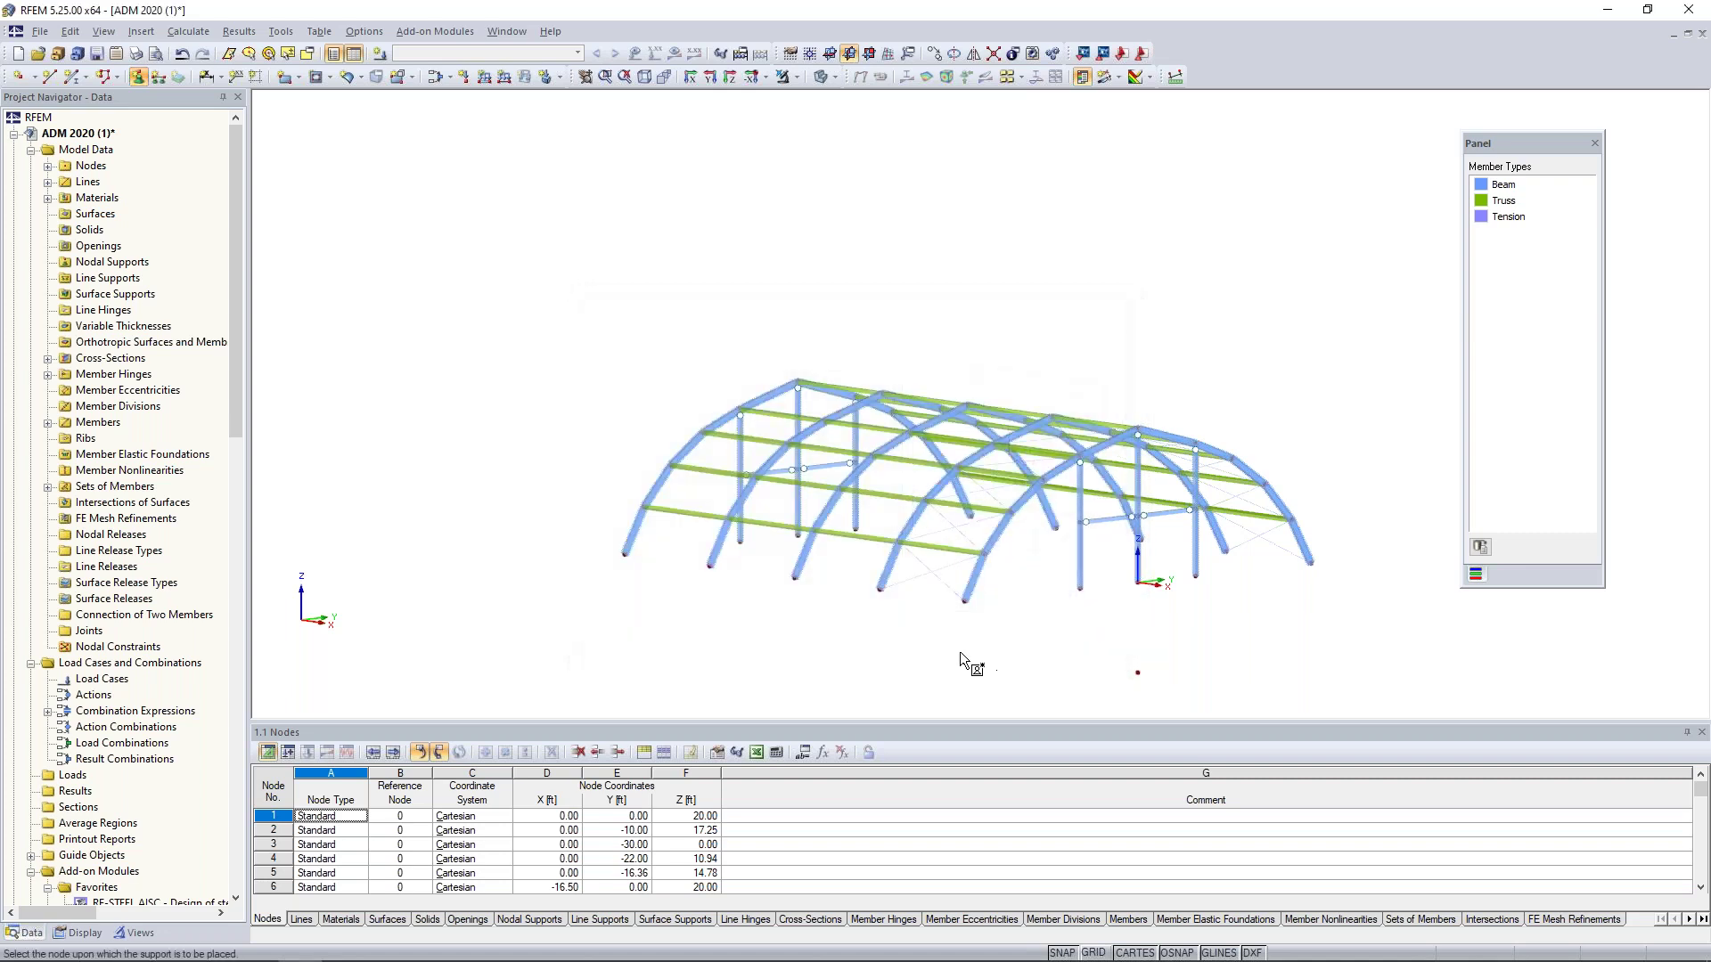
middle_click_drag(1214, 606, 1321, 585, "ctrl")
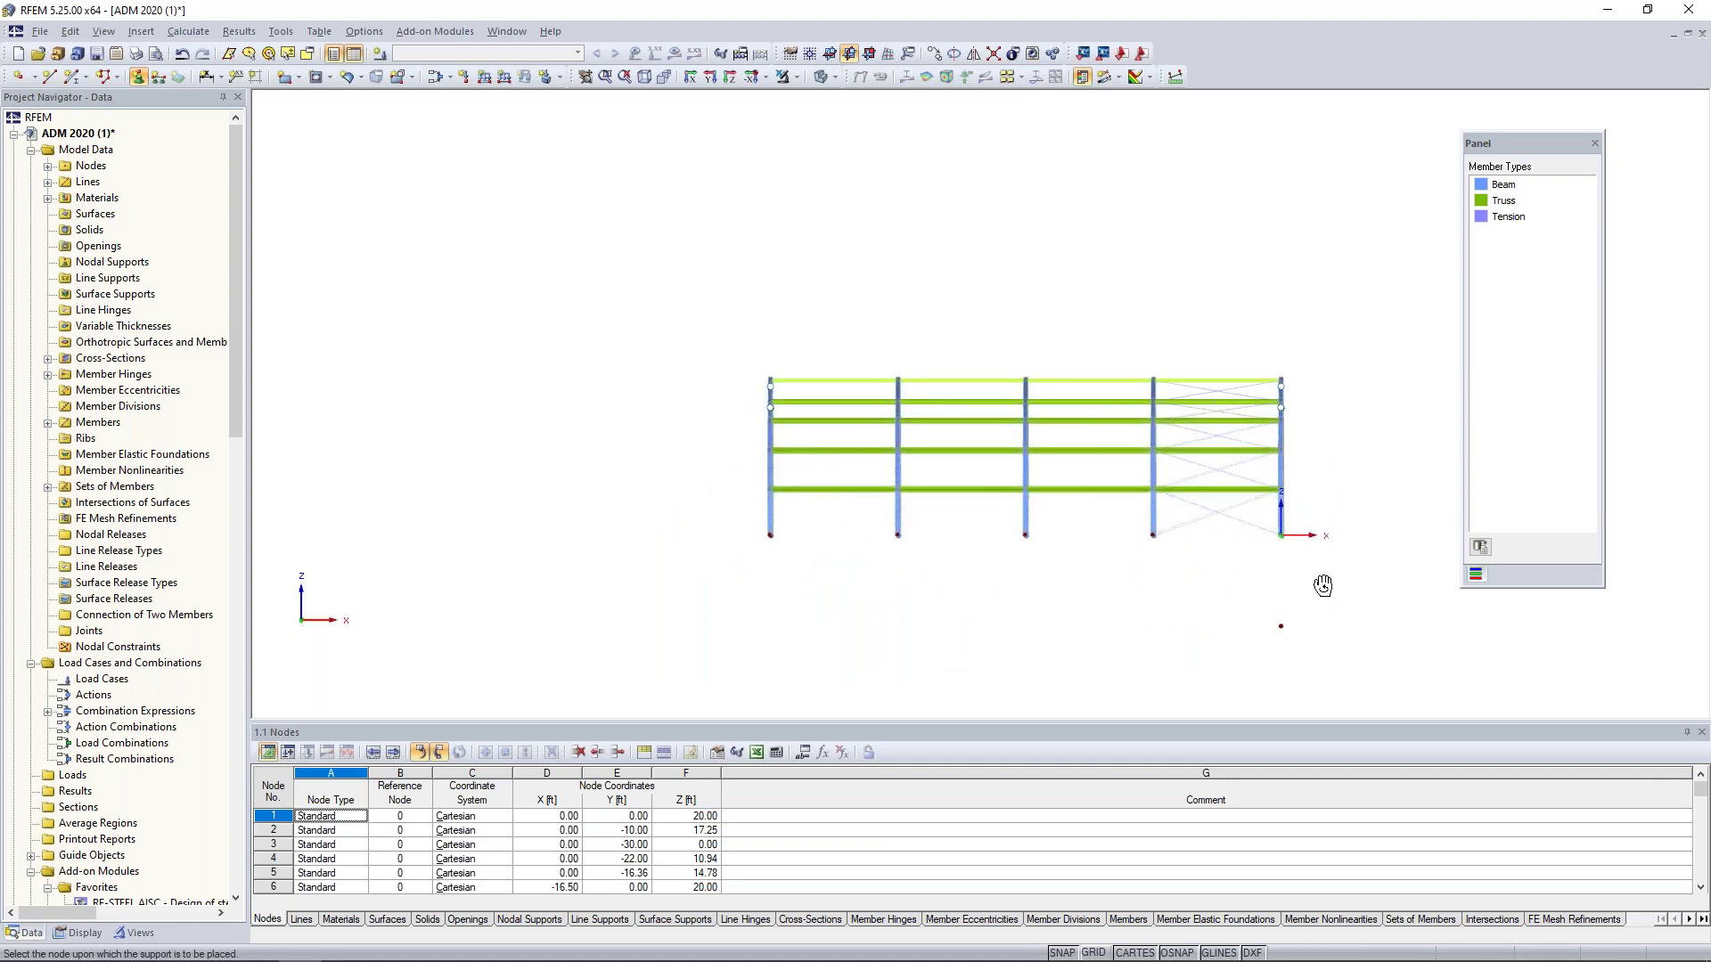
left_click_drag(735, 515, 1302, 568)
middle_click_drag(1178, 560, 888, 637, "ctrl")
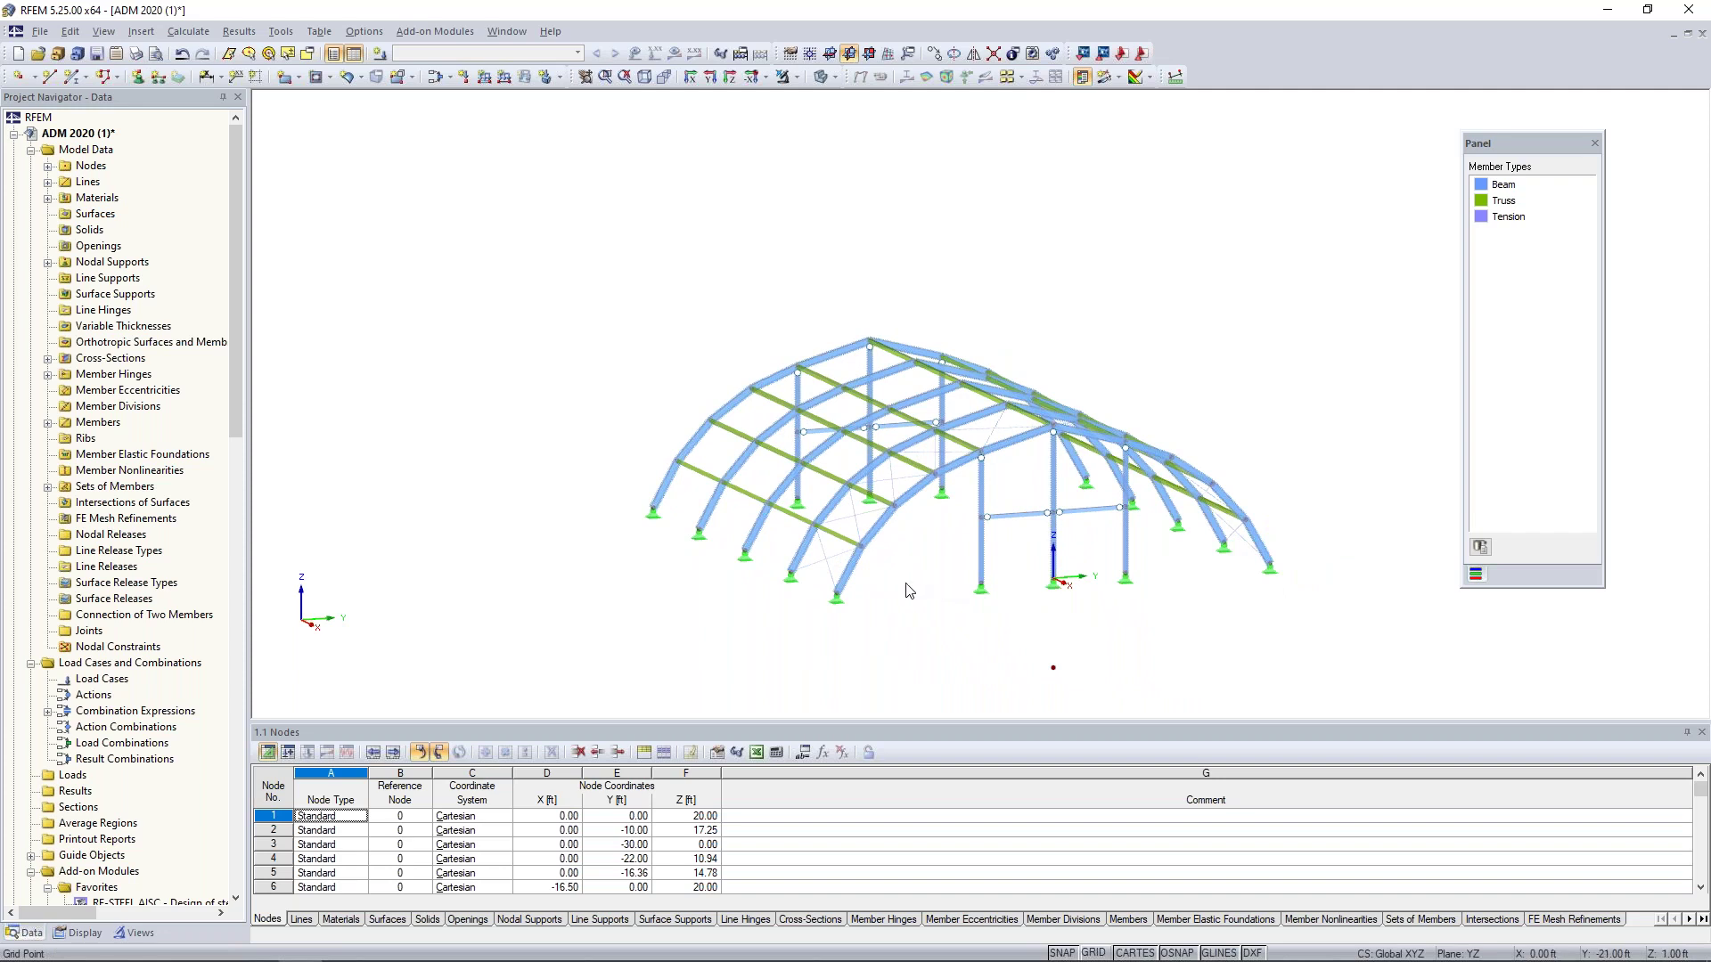
- Switch to the open model ADM 2020 (2)
scroll(907, 590, "up", 3)
middle_click_drag(917, 584, 873, 581)
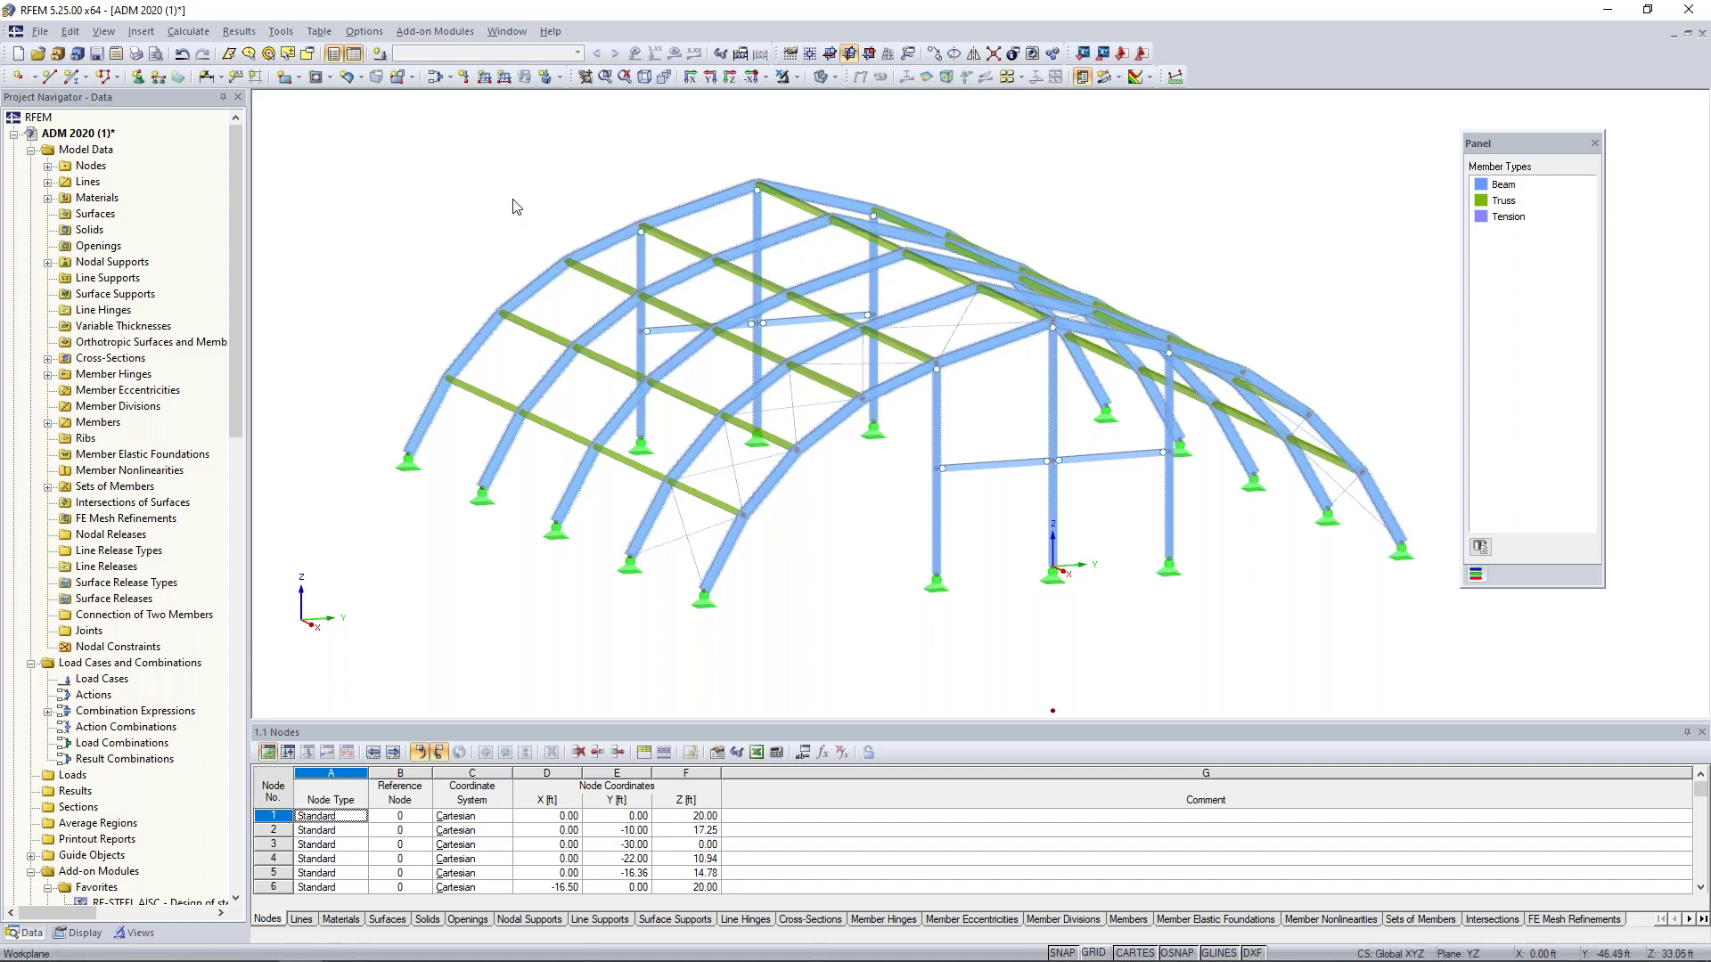
left_click(507, 32)
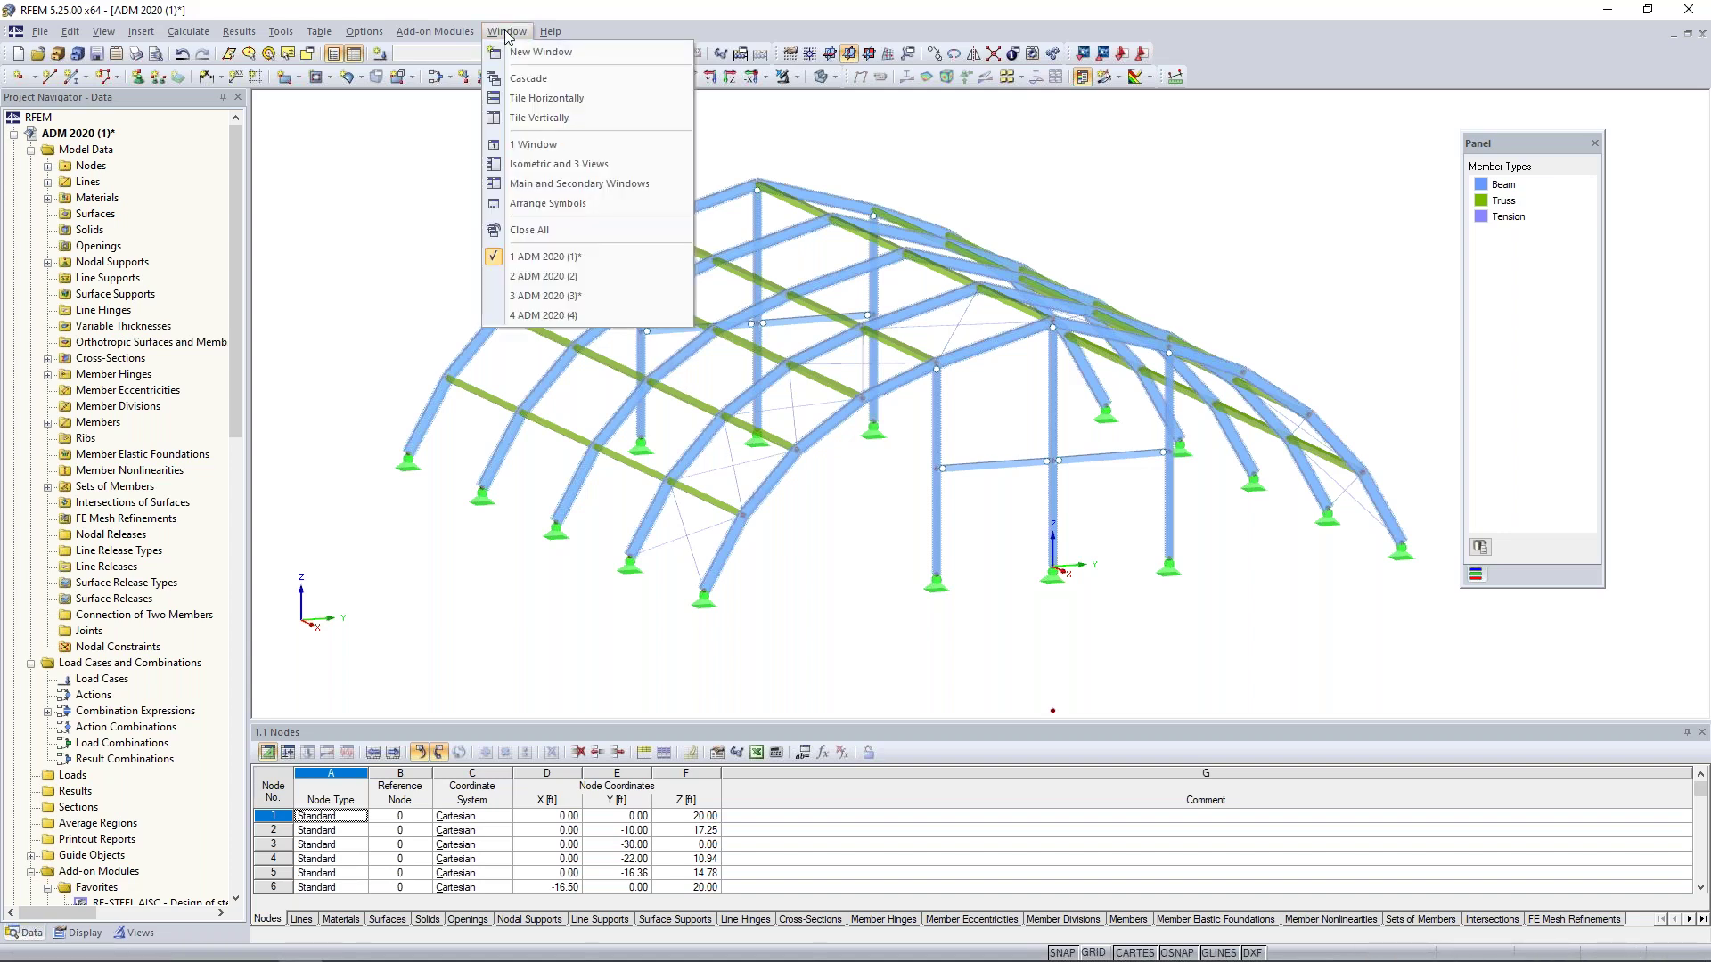
left_click(540, 277)
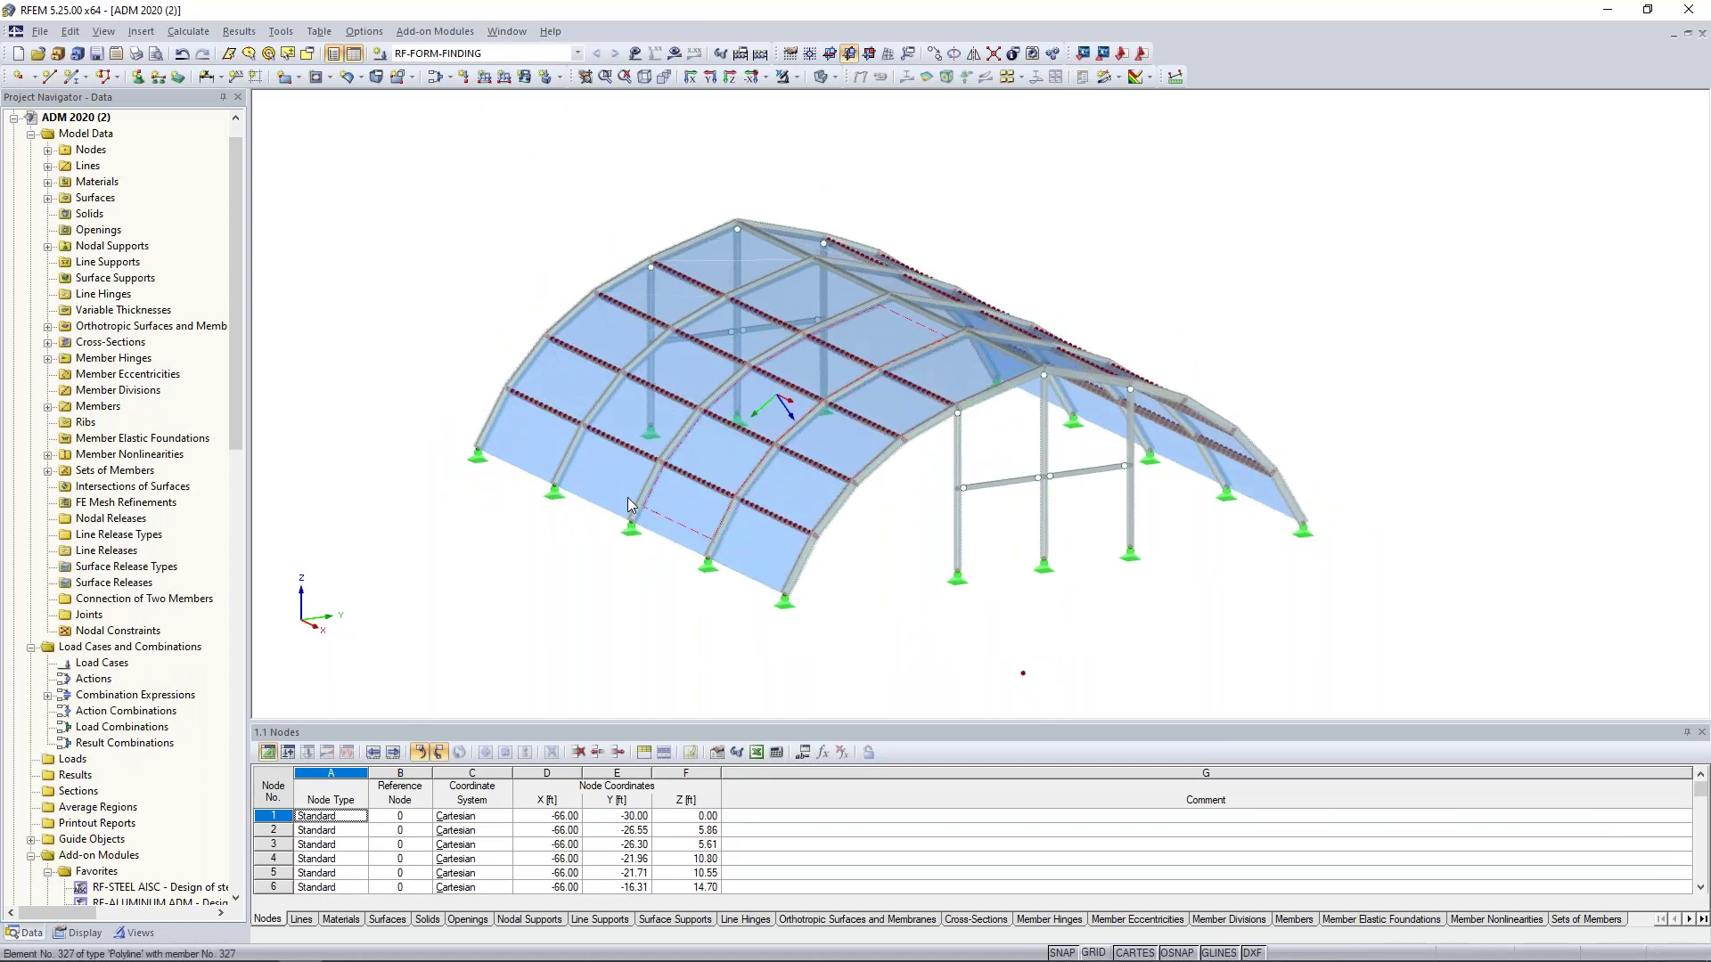
- Review the side membrane surface's settings and its material's Orthotropic Elastic 2D constants
middle_click_drag(802, 526, 1443, 506, "ctrl")
middle_click_drag(722, 462, 1002, 626, "ctrl")
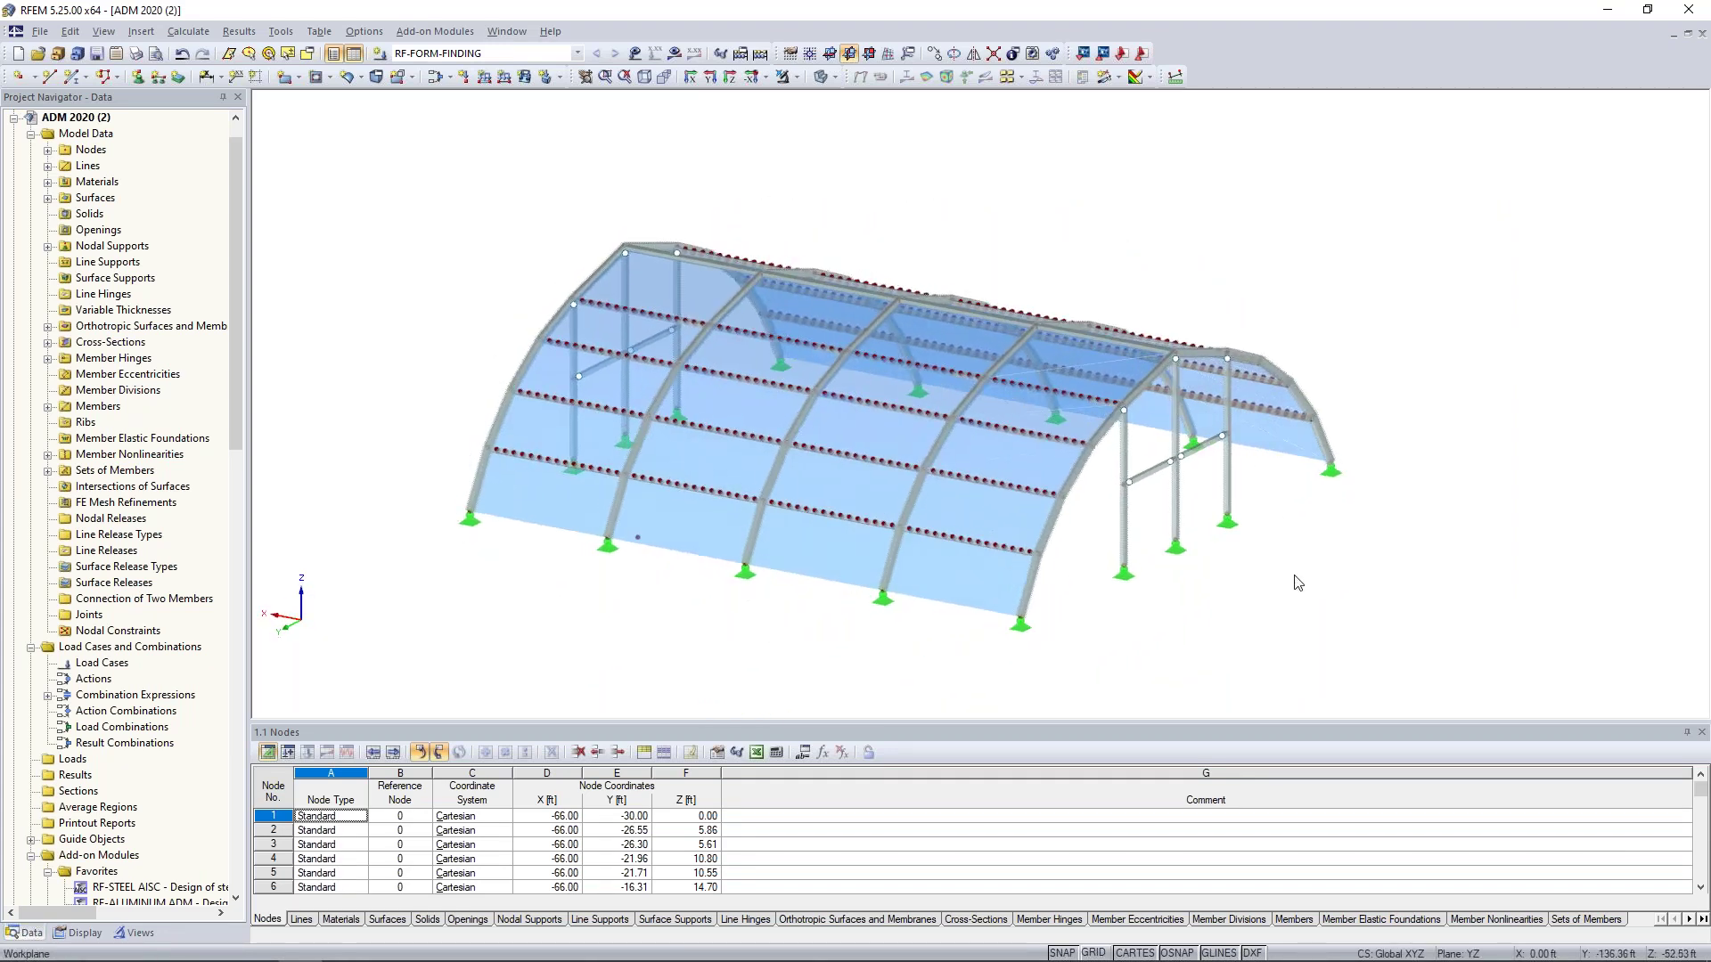
double_click(964, 591)
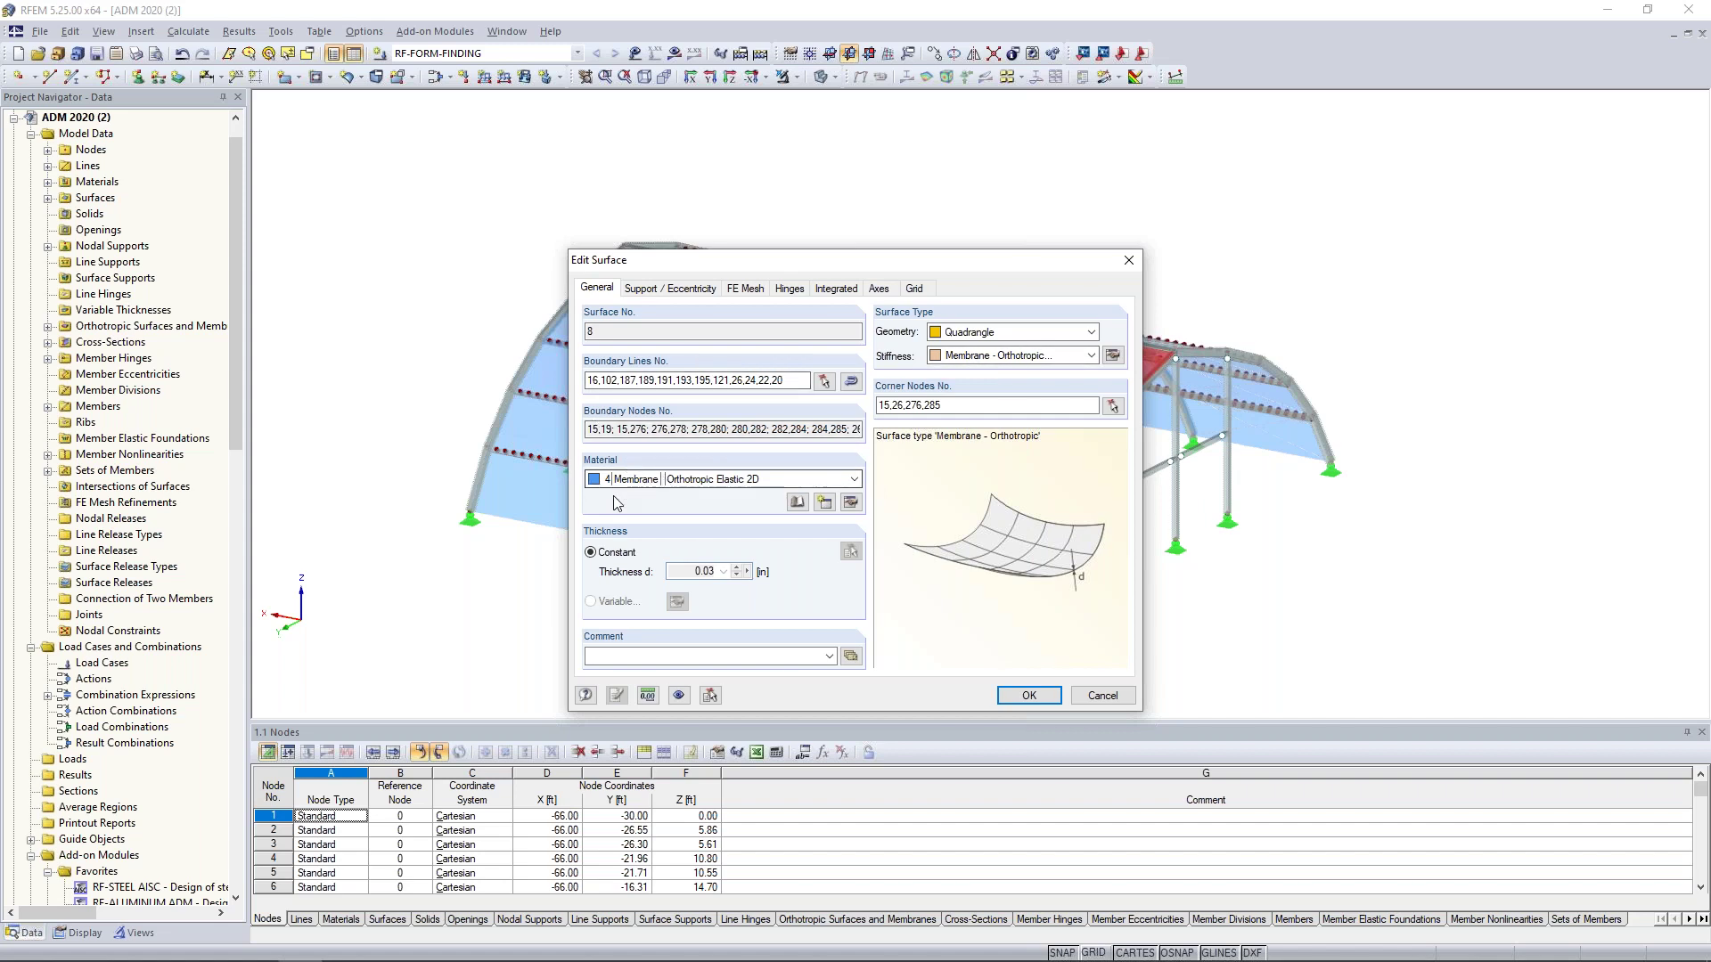
left_click(851, 502)
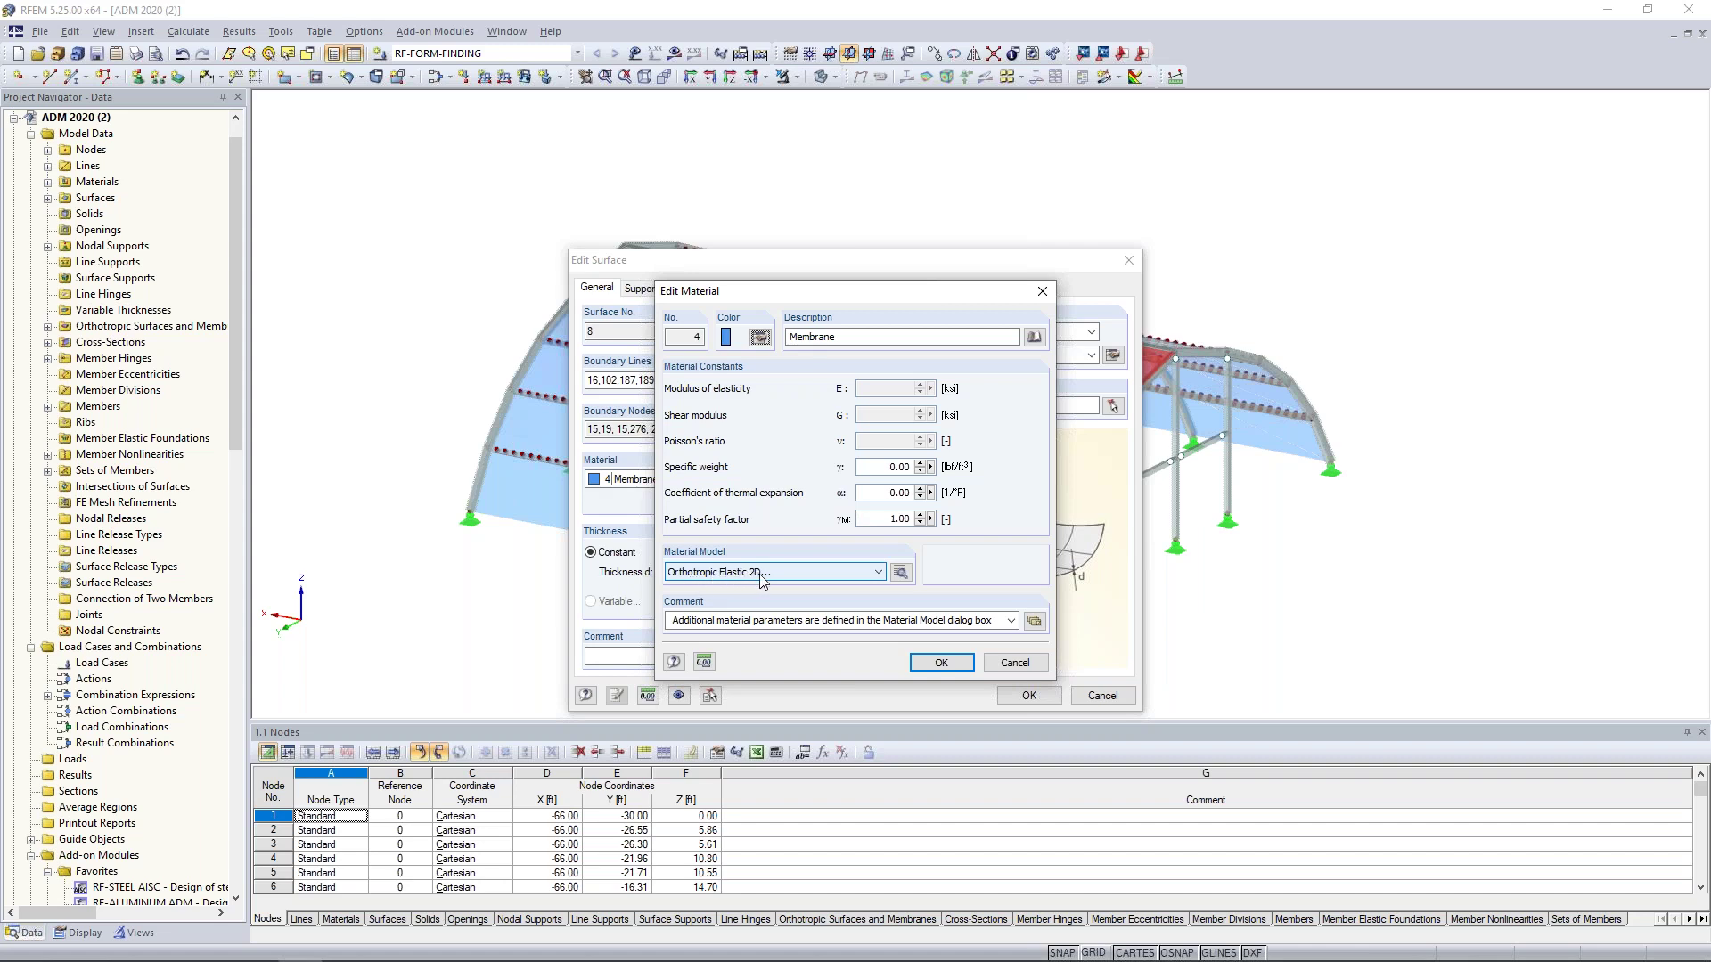
left_click(900, 572)
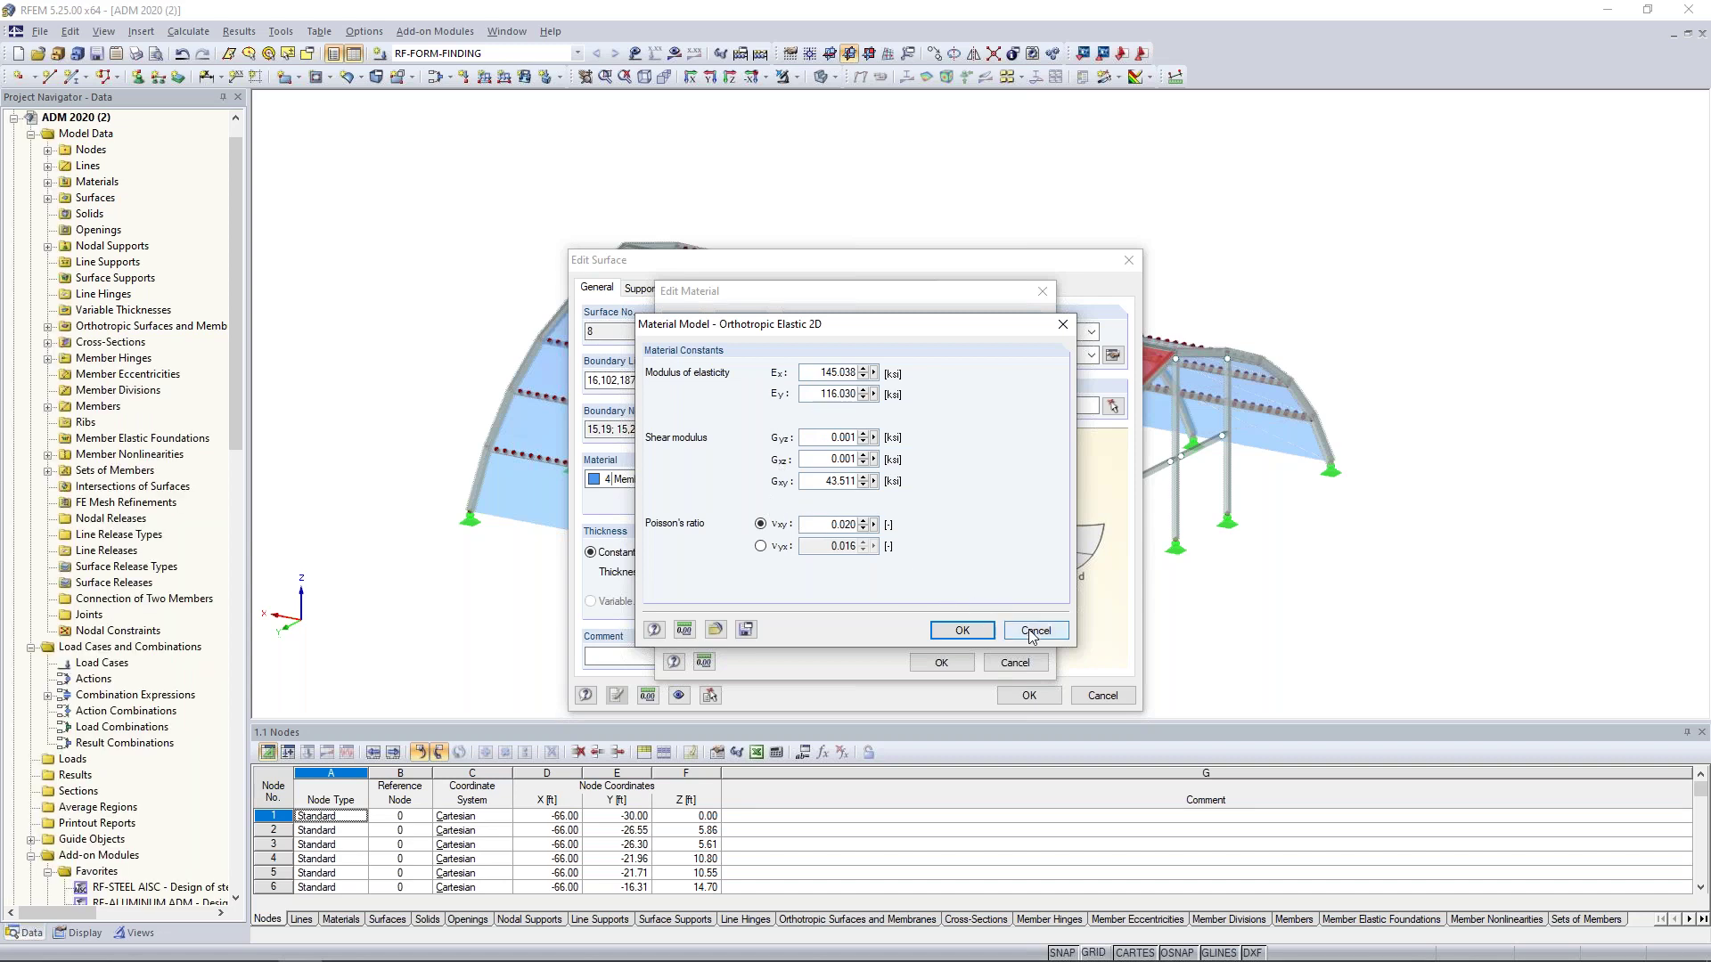
left_click(962, 630)
left_click(945, 663)
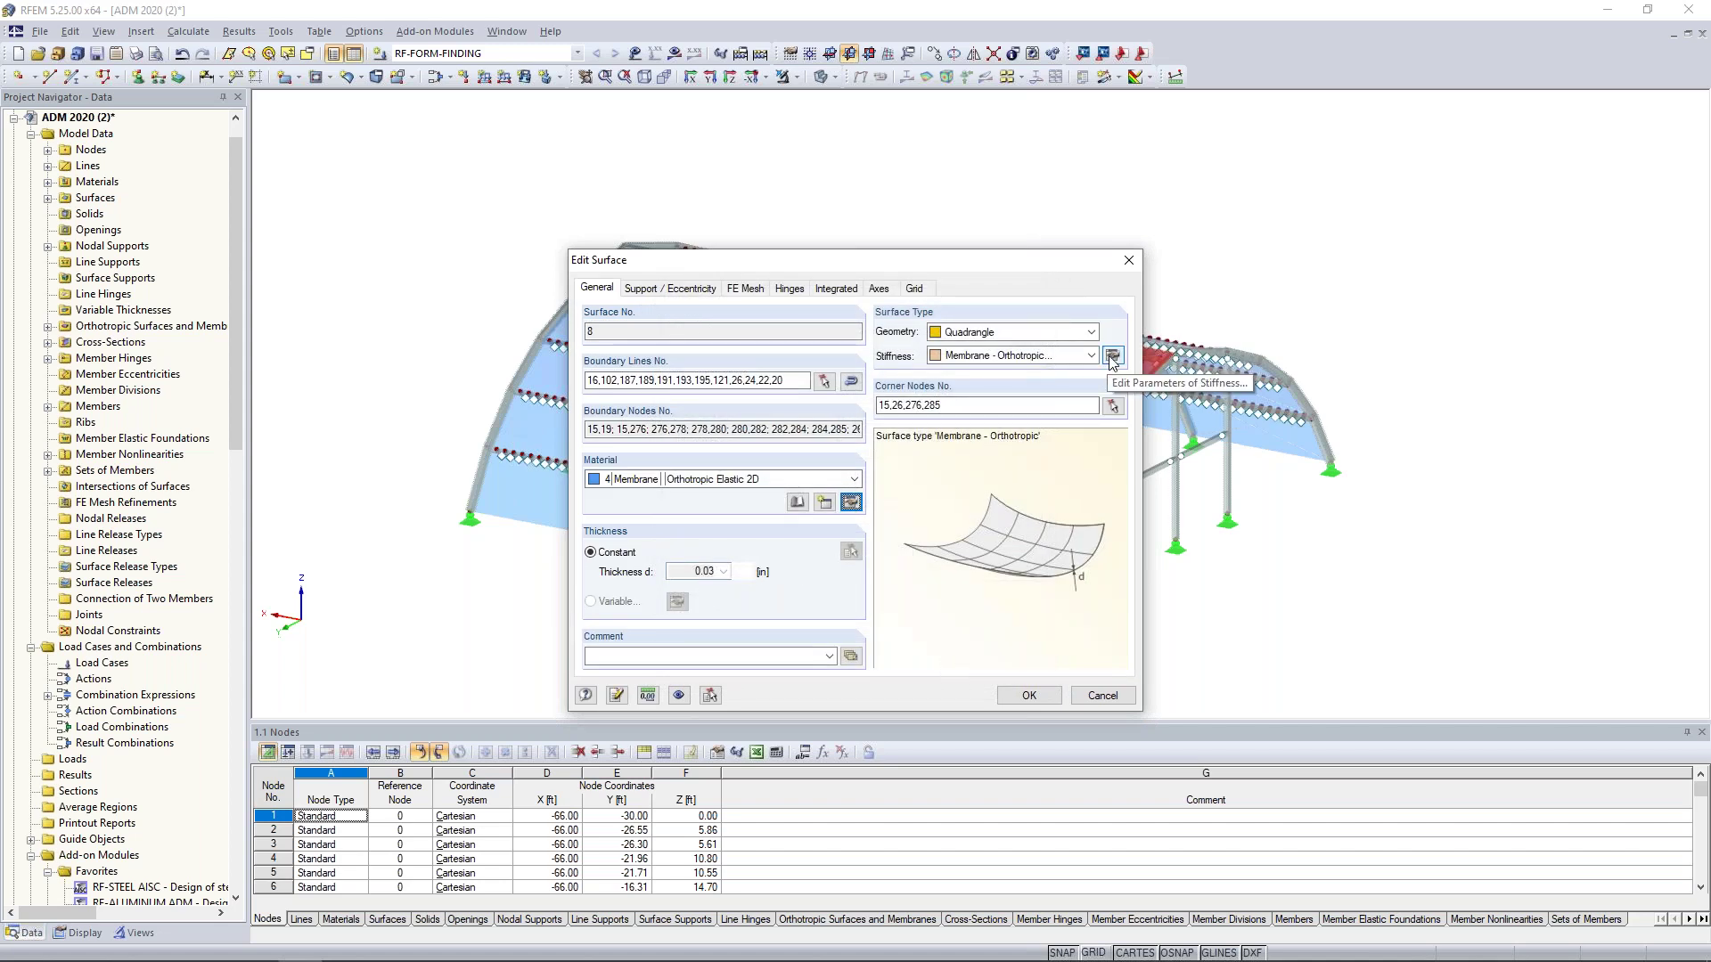
- Review the side membrane's orthotropic stiffness parameters, including constant thickness, stiffness matrix elements and form-finding prestress forces in warp and weft
left_click(1112, 357)
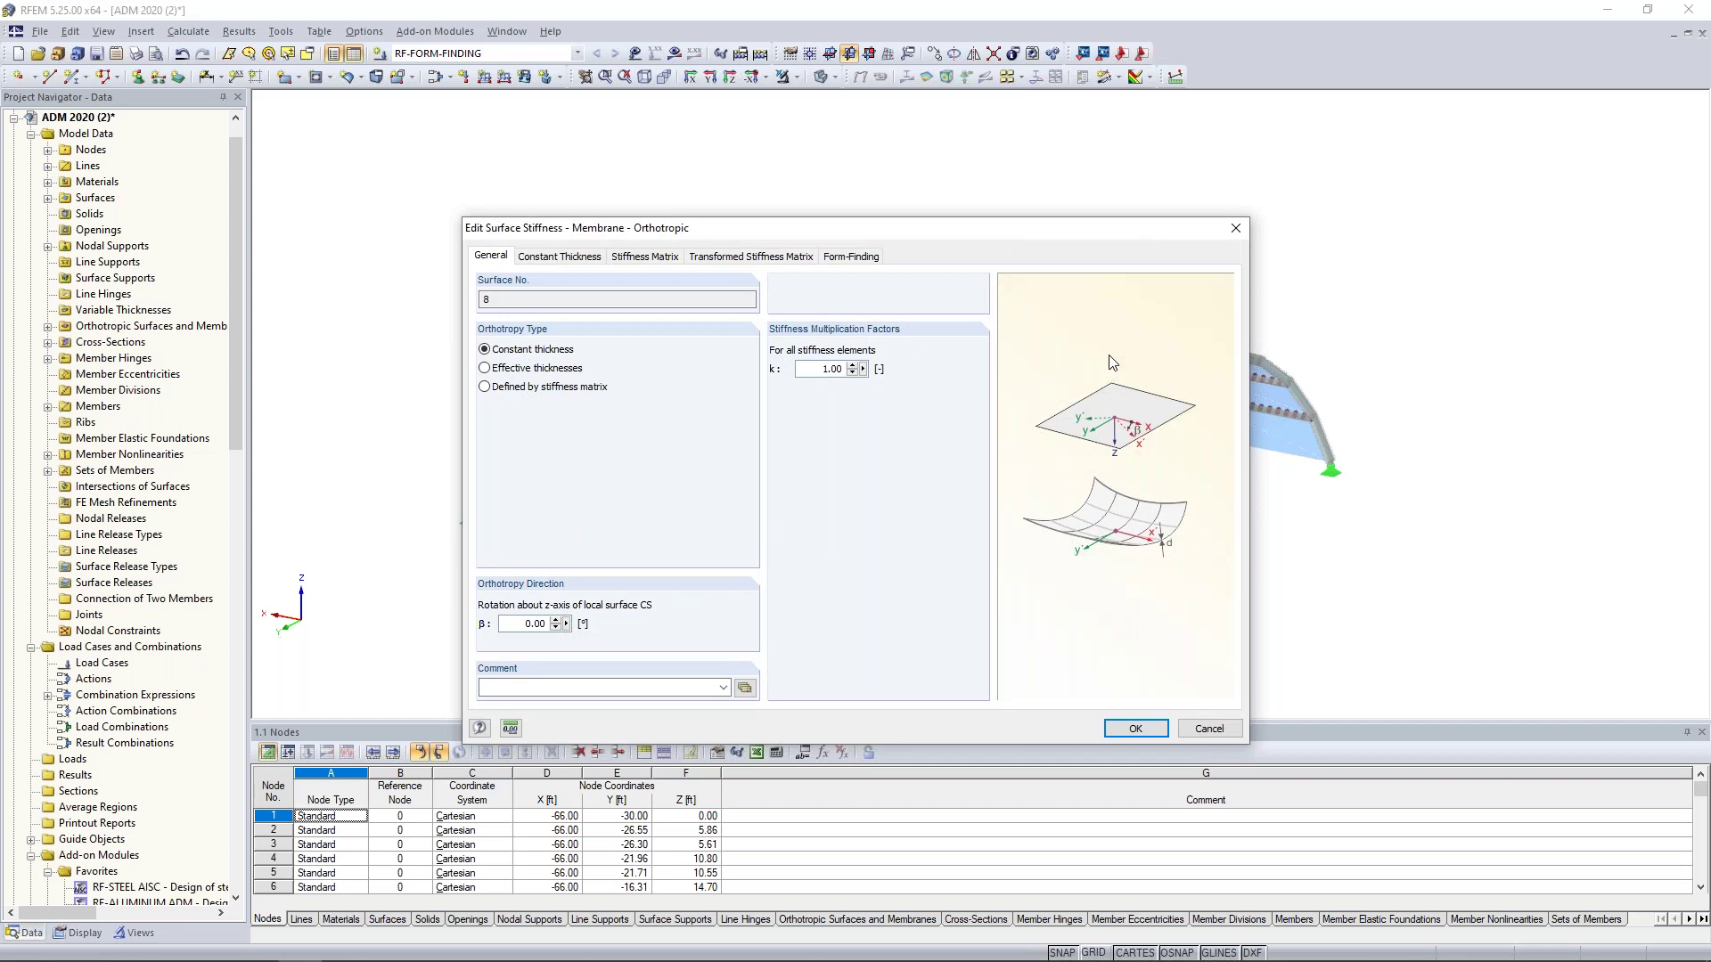
left_click(587, 258)
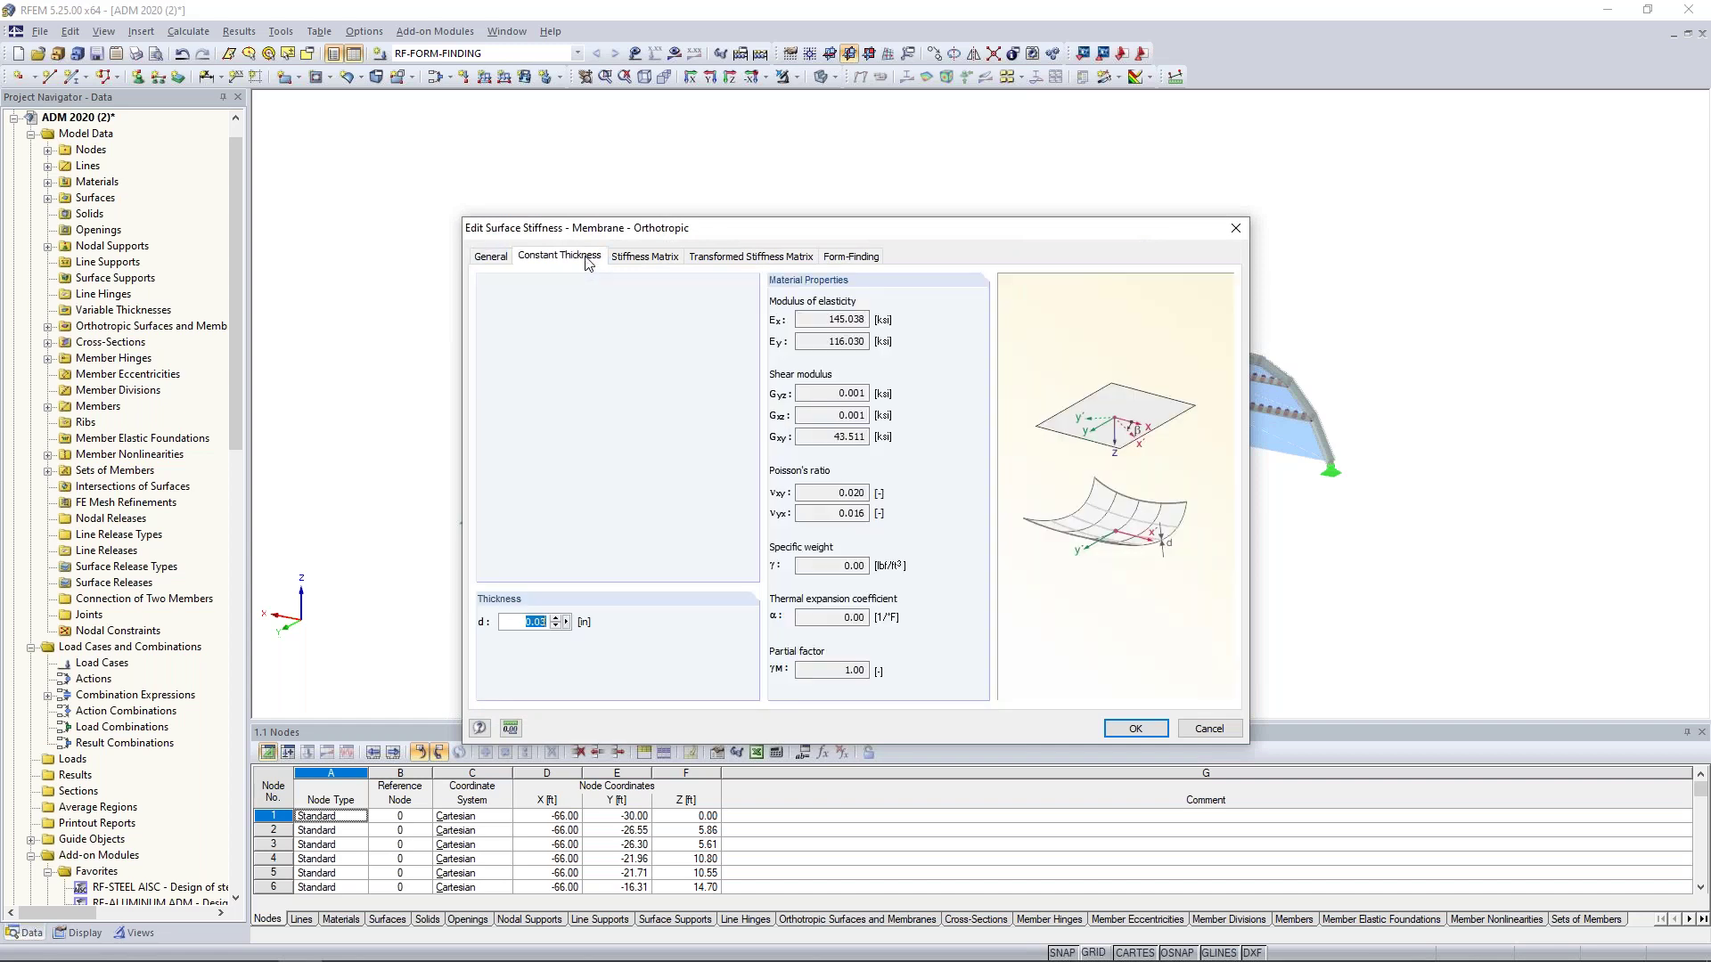
left_click(516, 622)
left_click(641, 258)
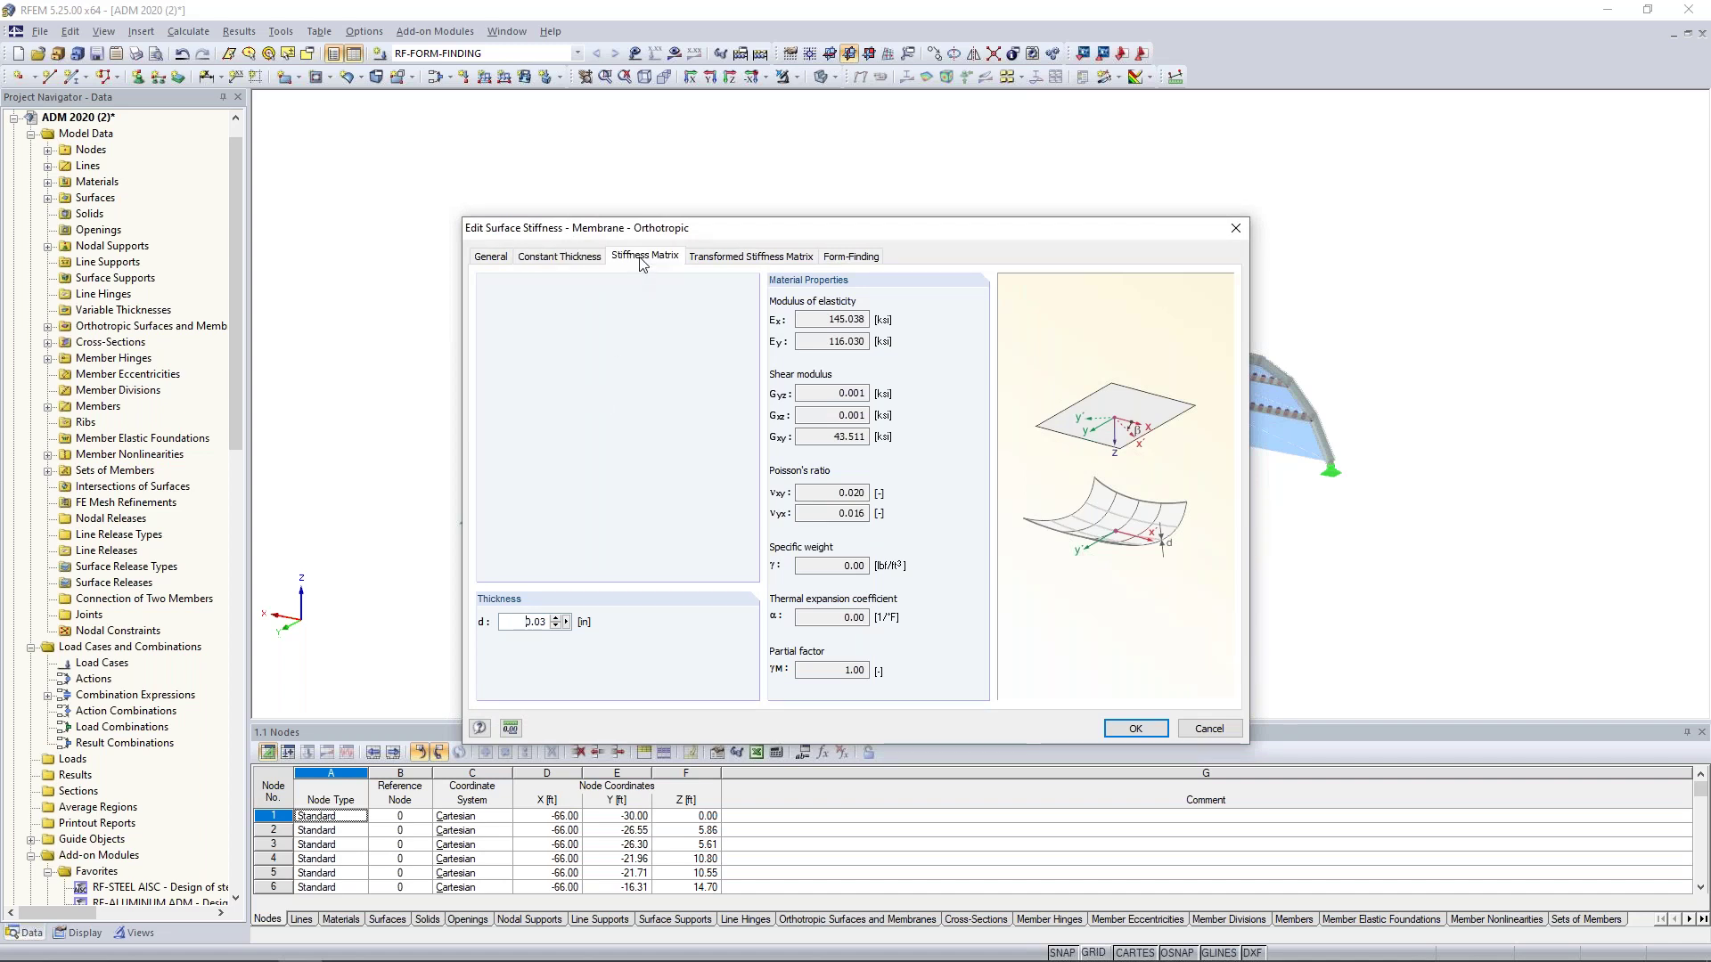
left_click(531, 301)
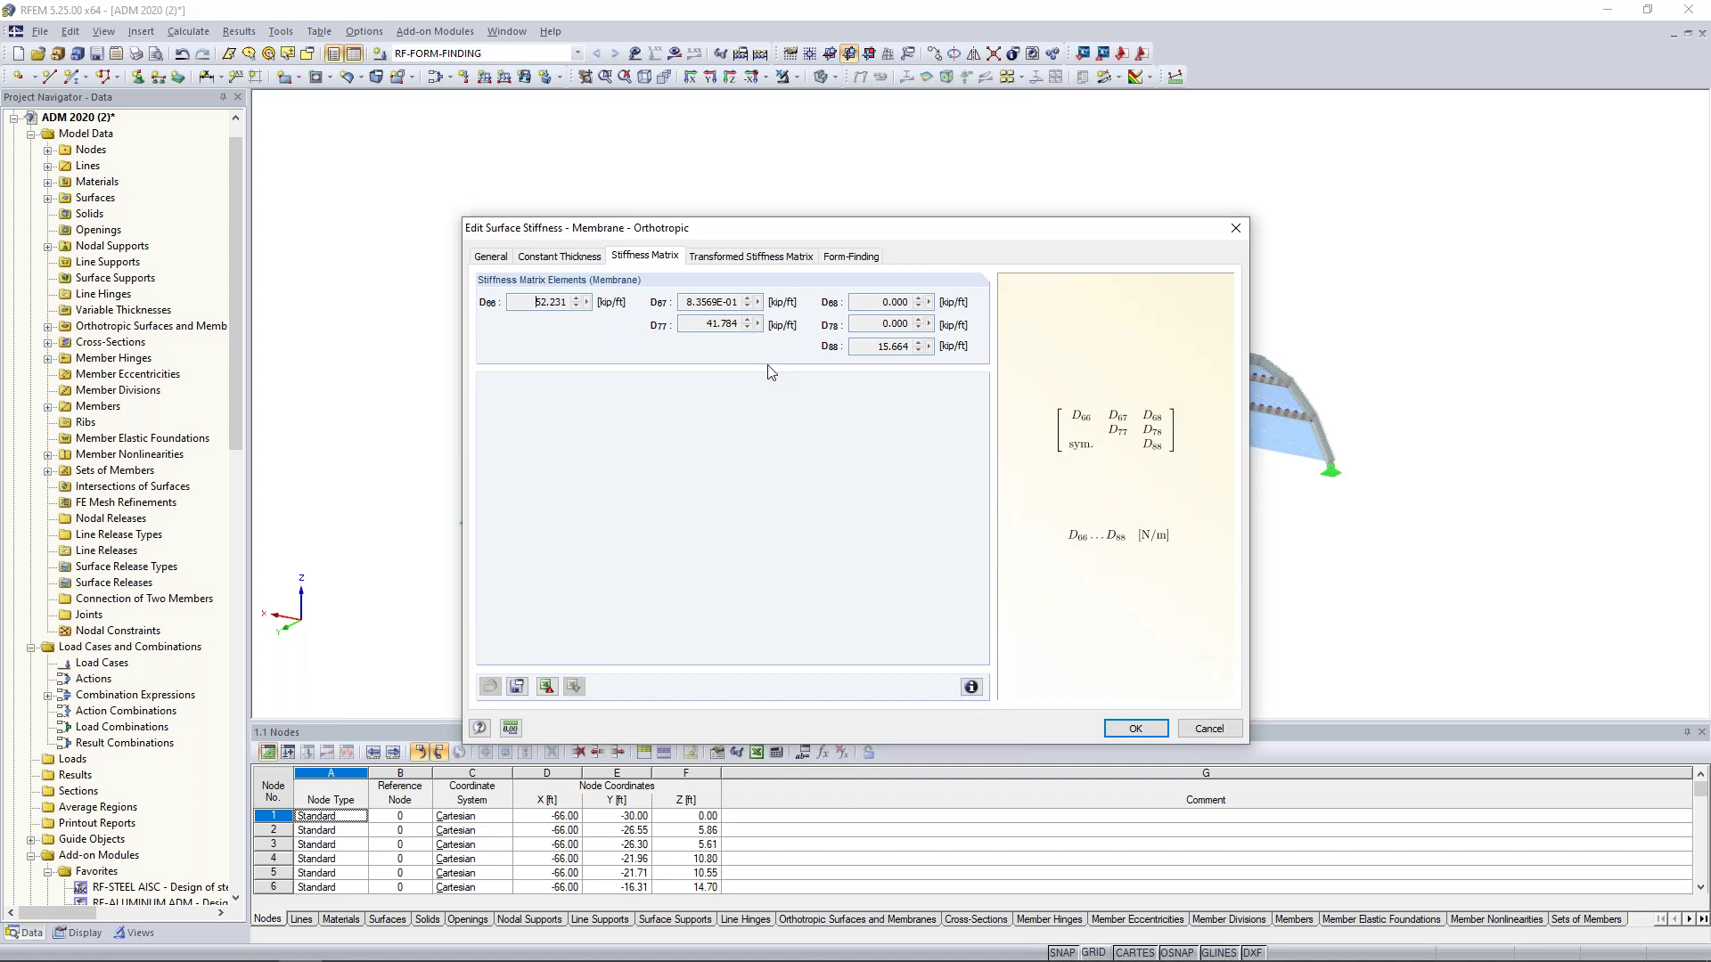
left_click(849, 259)
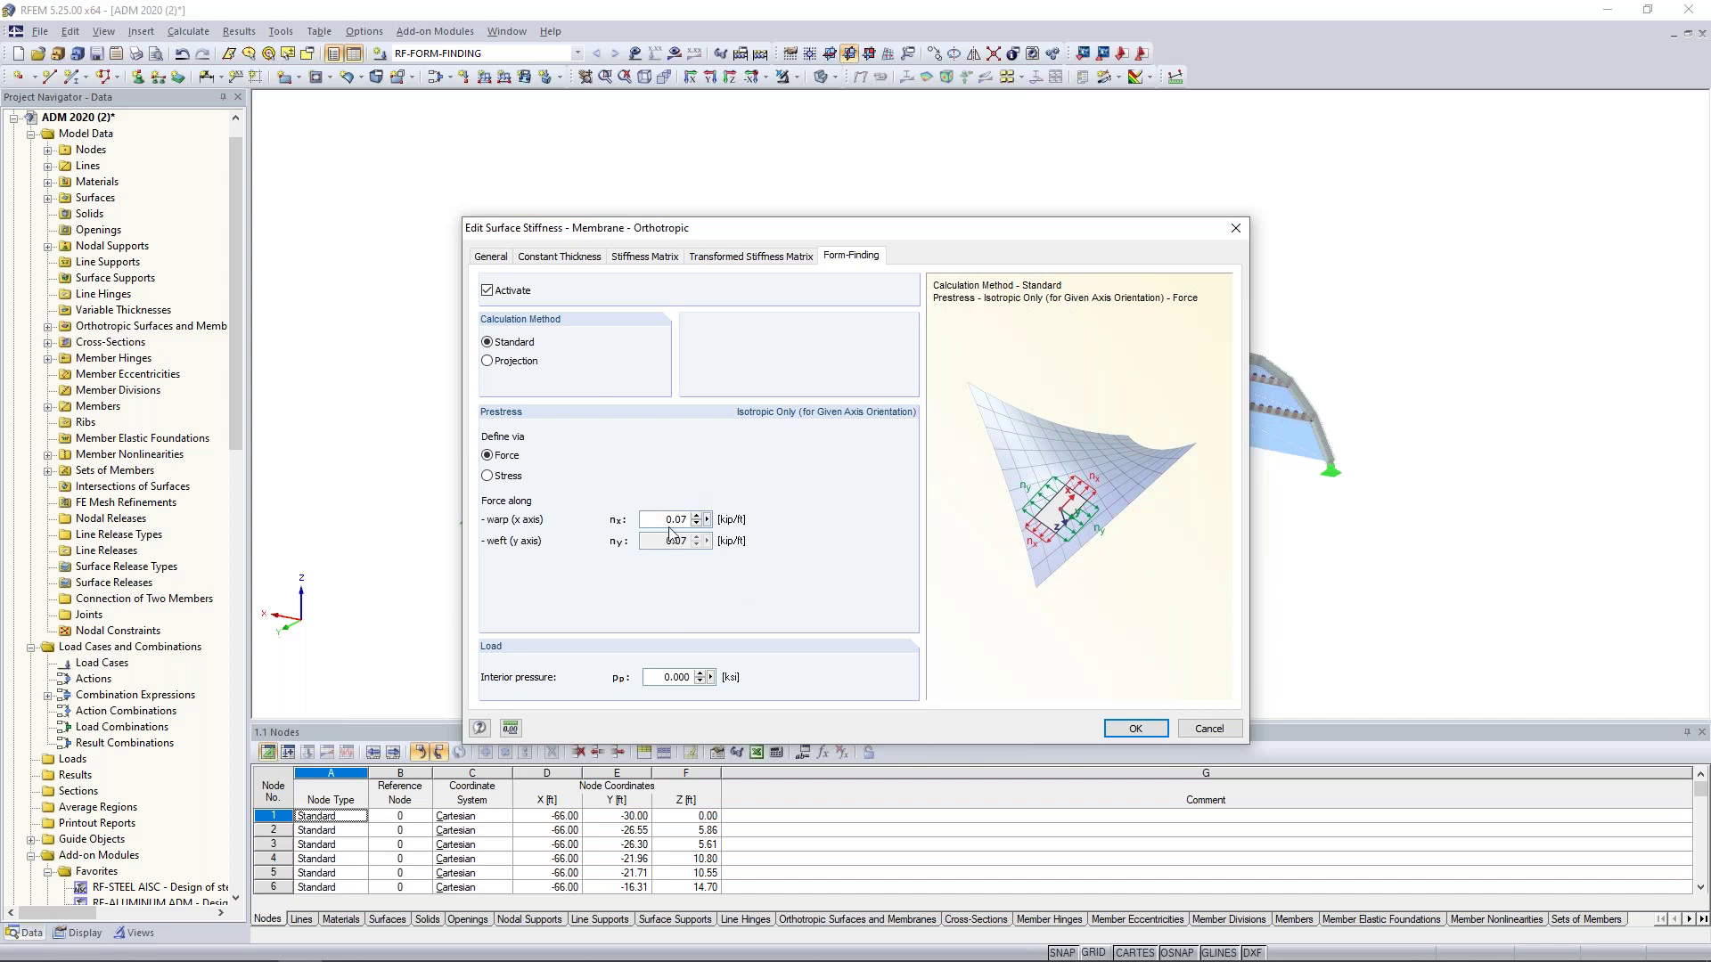
left_click(1135, 728)
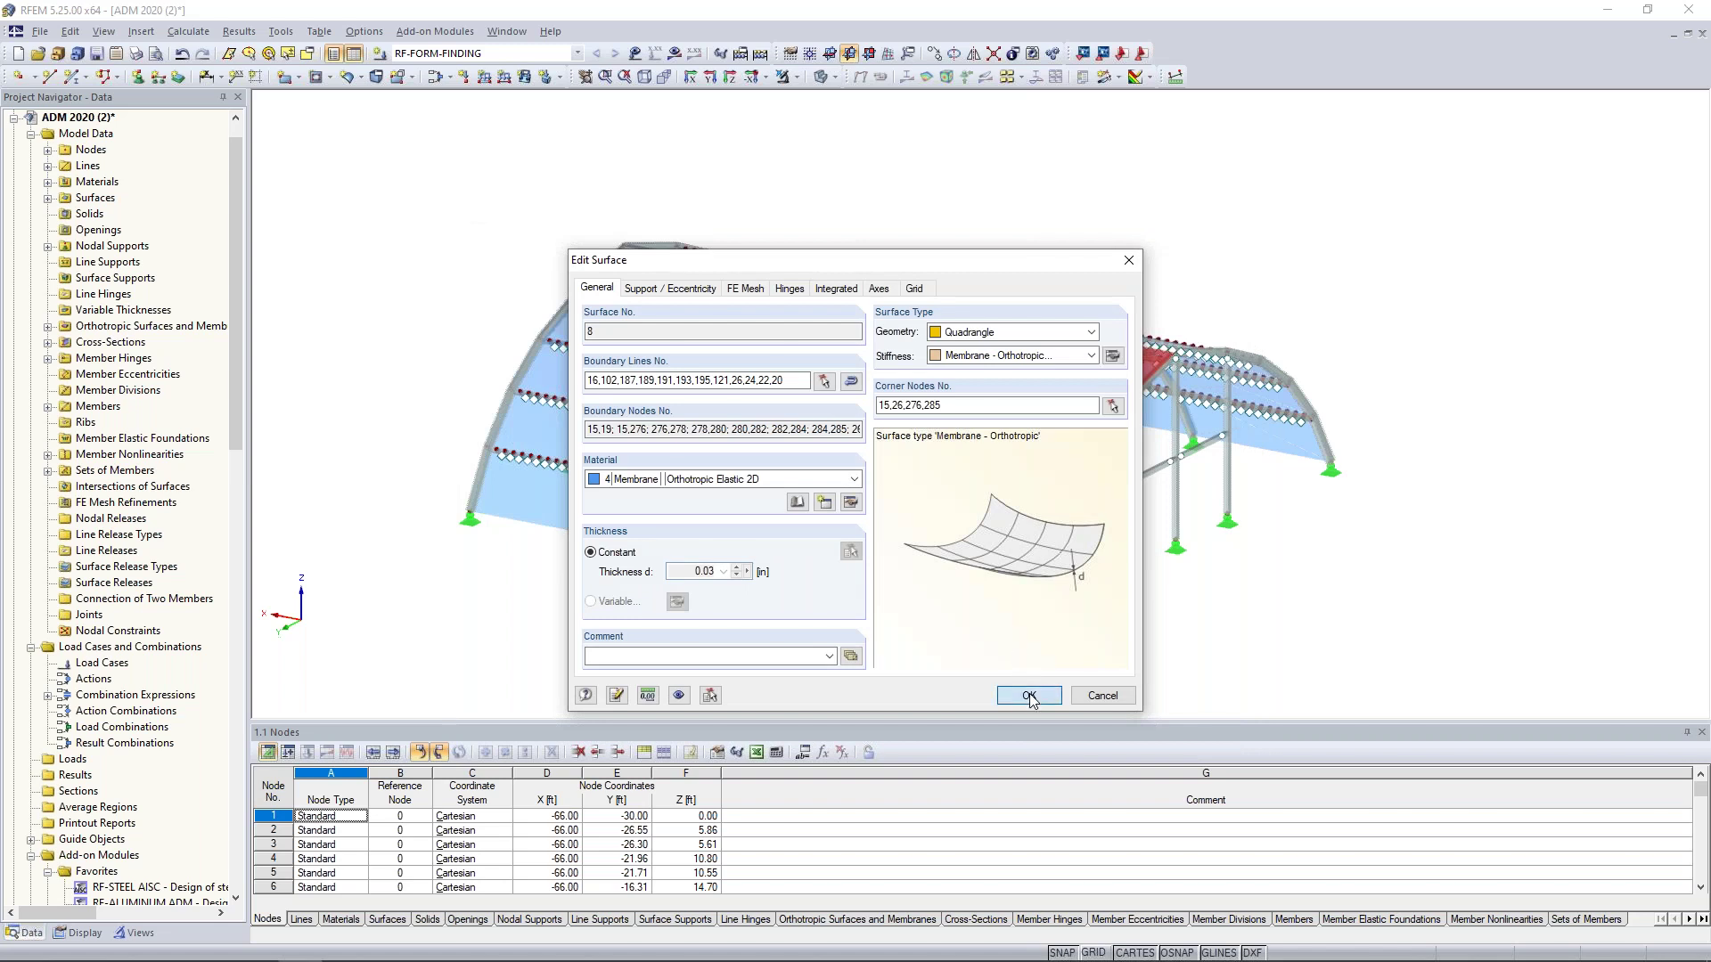
left_click(1029, 696)
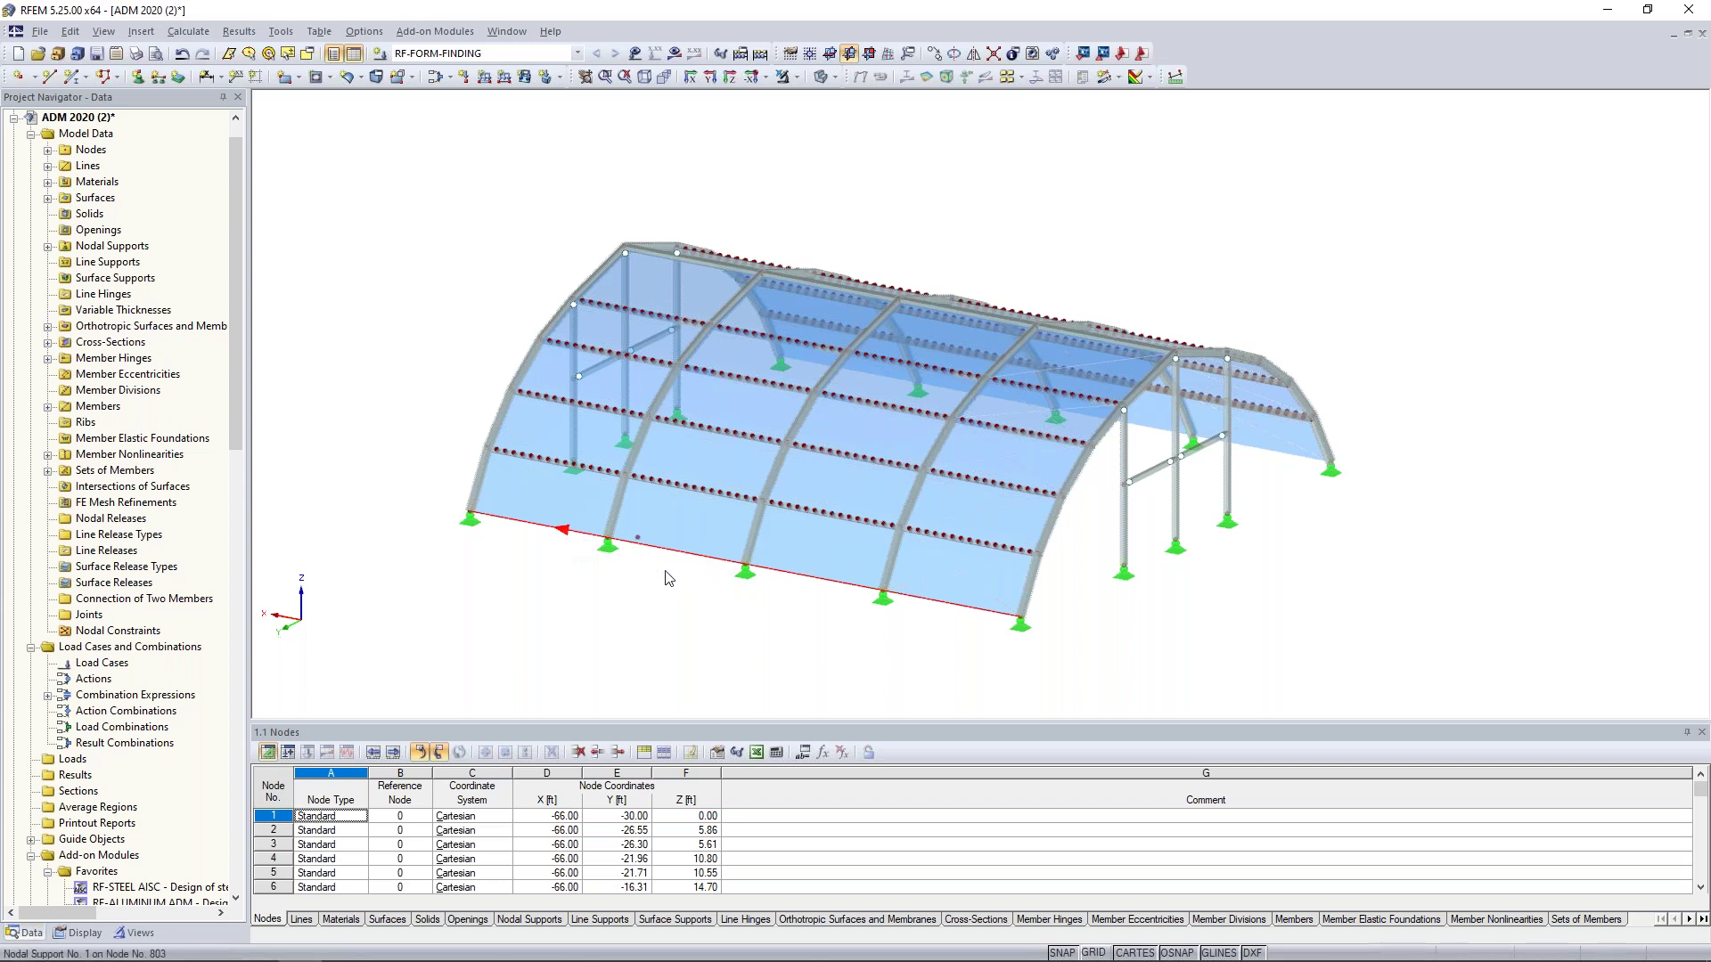
- Review the membrane's base edge cable member and the average cable force specified in its form-finding parameters
double_click(977, 615)
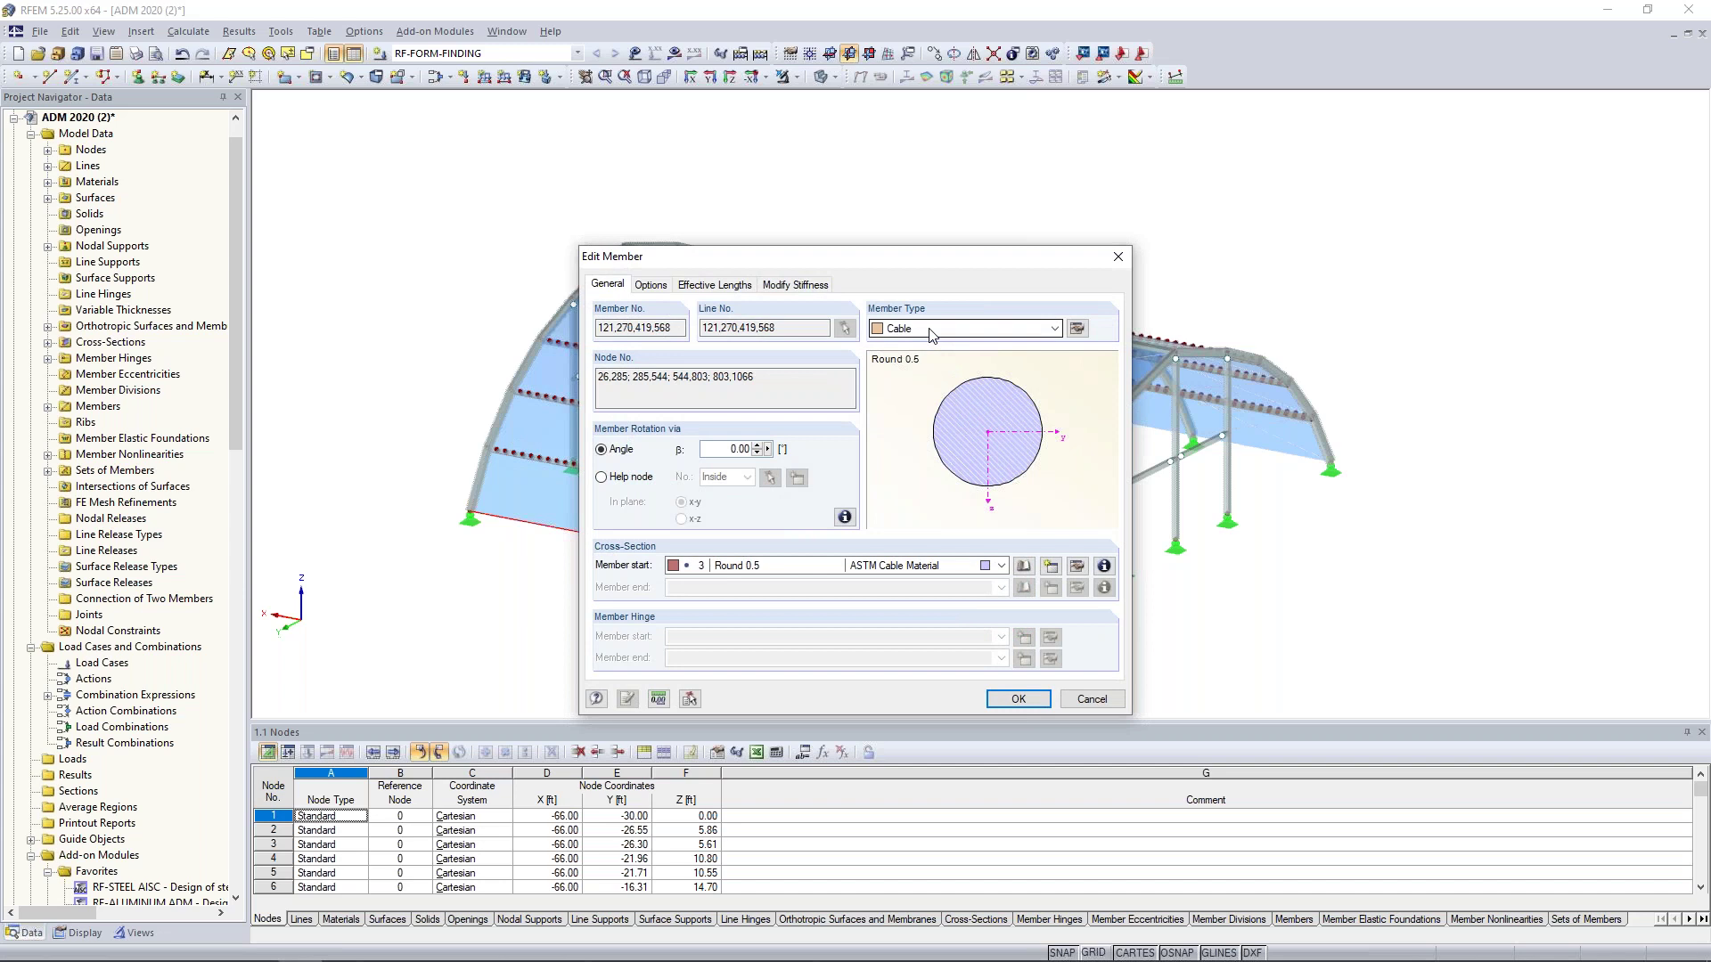
left_click(1078, 329)
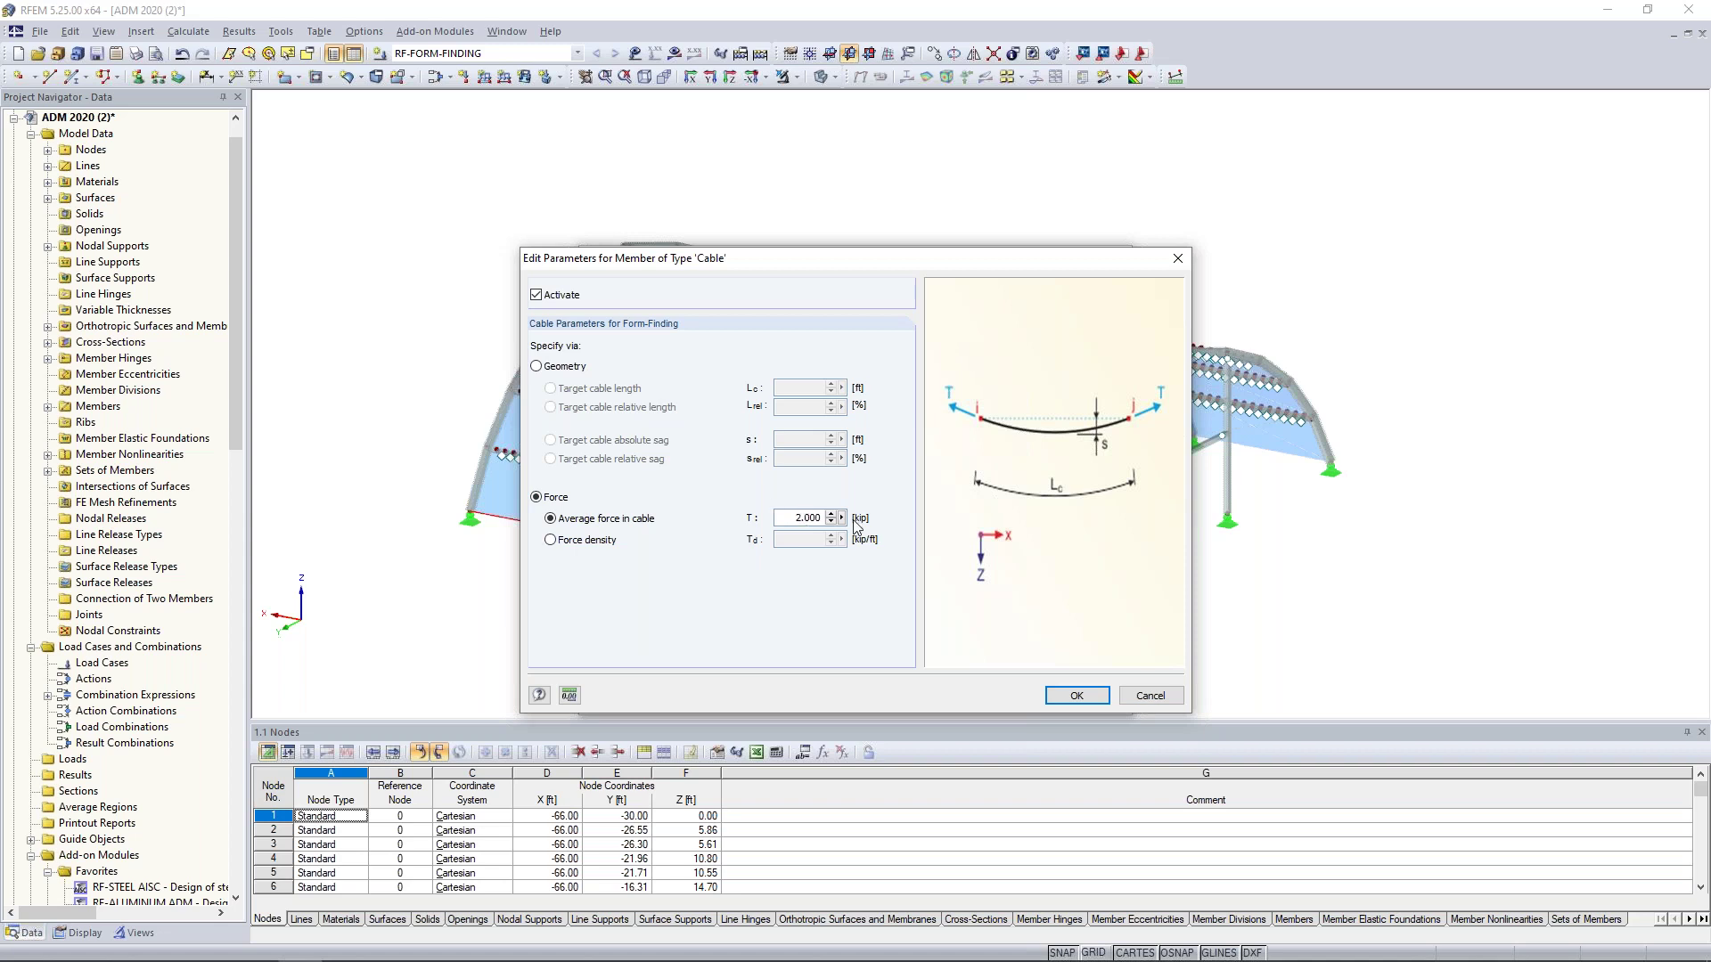
mouse_move(748, 258)
left_mouse_down()
mouse_move(907, 231)
mouse_move(751, 248)
left_mouse_up()
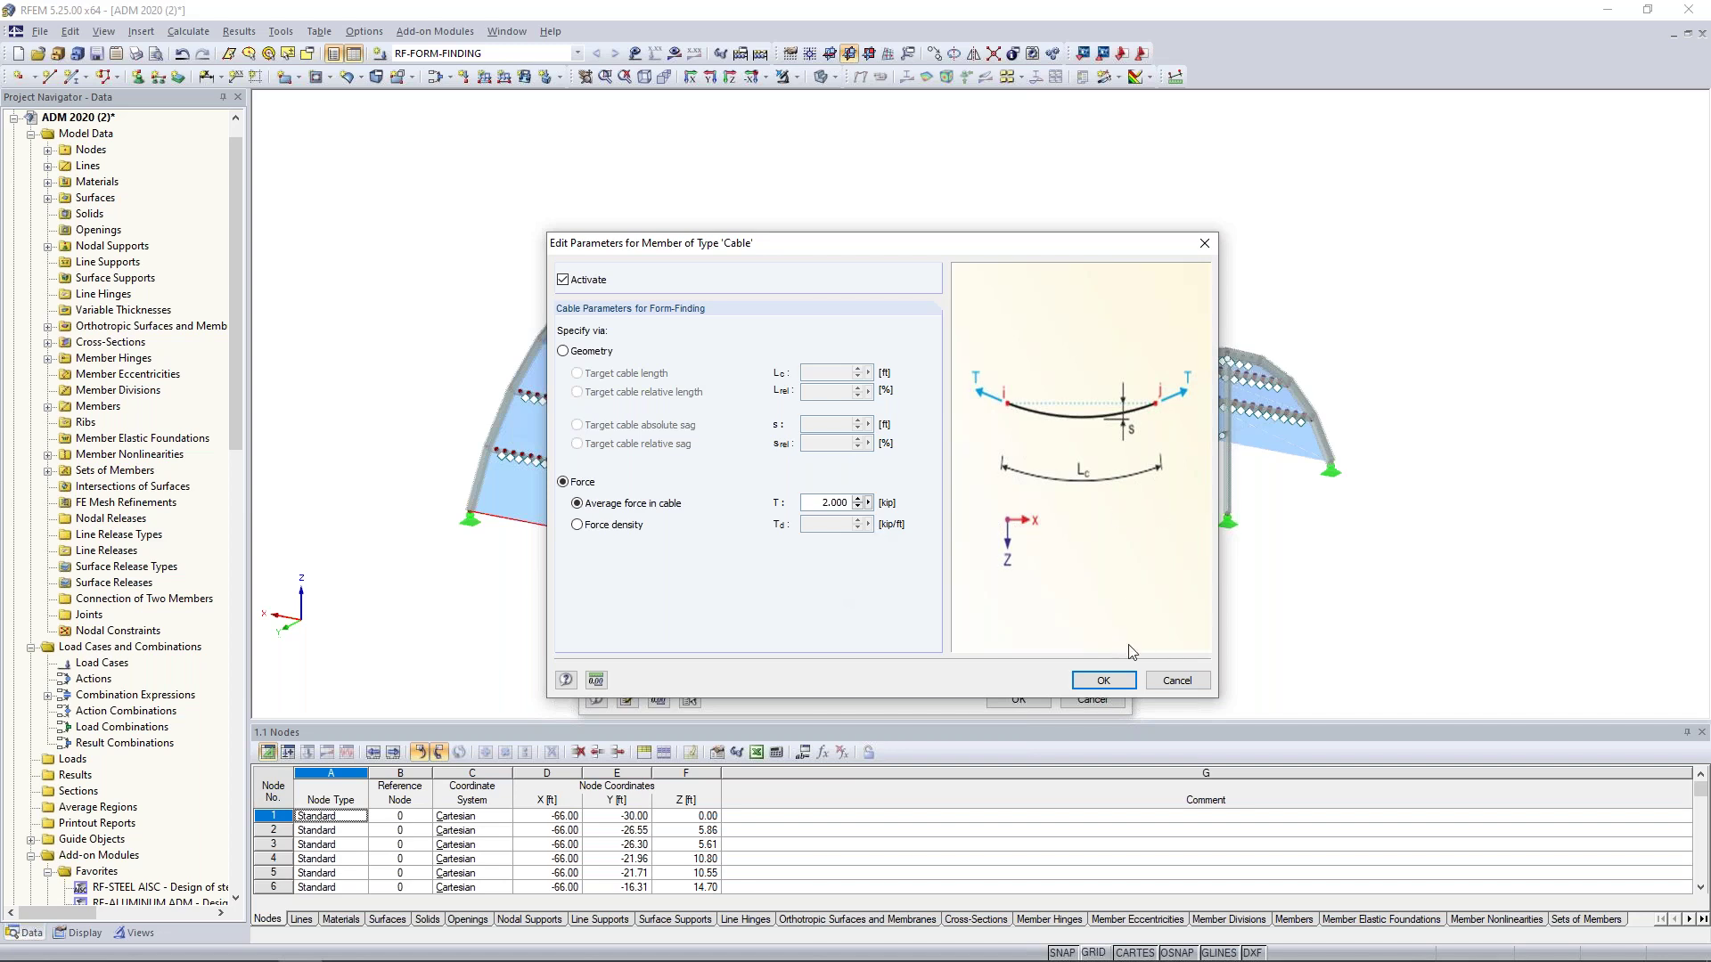
left_click(1103, 680)
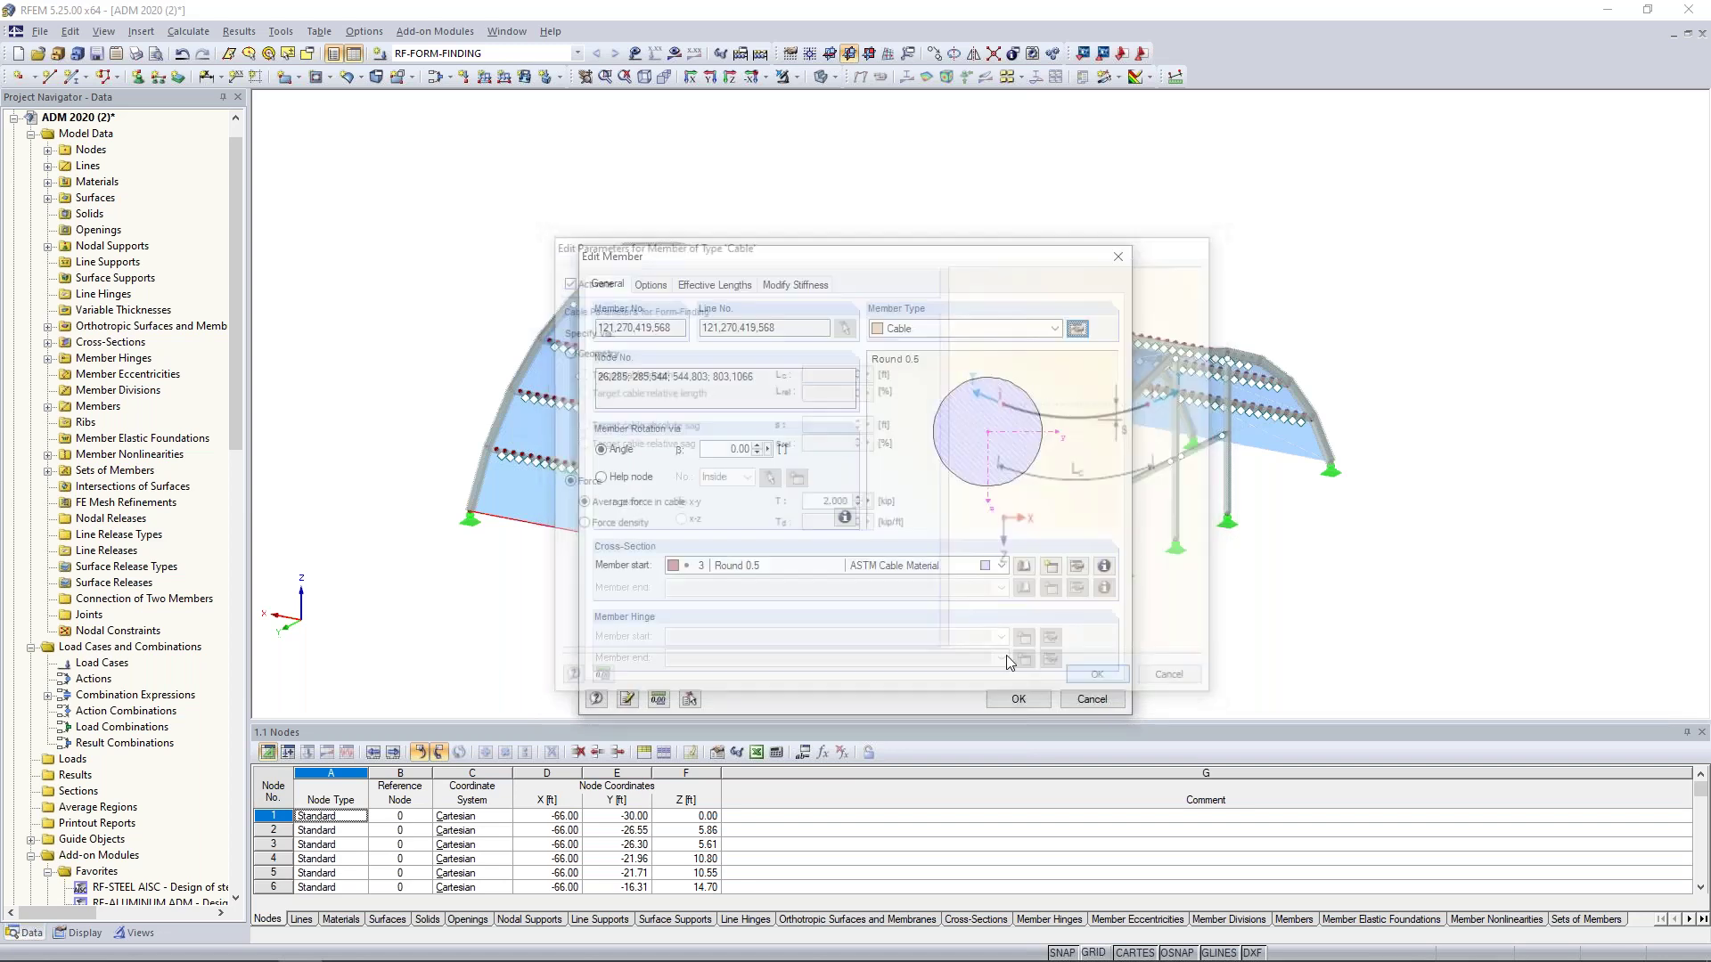
left_click(1001, 700)
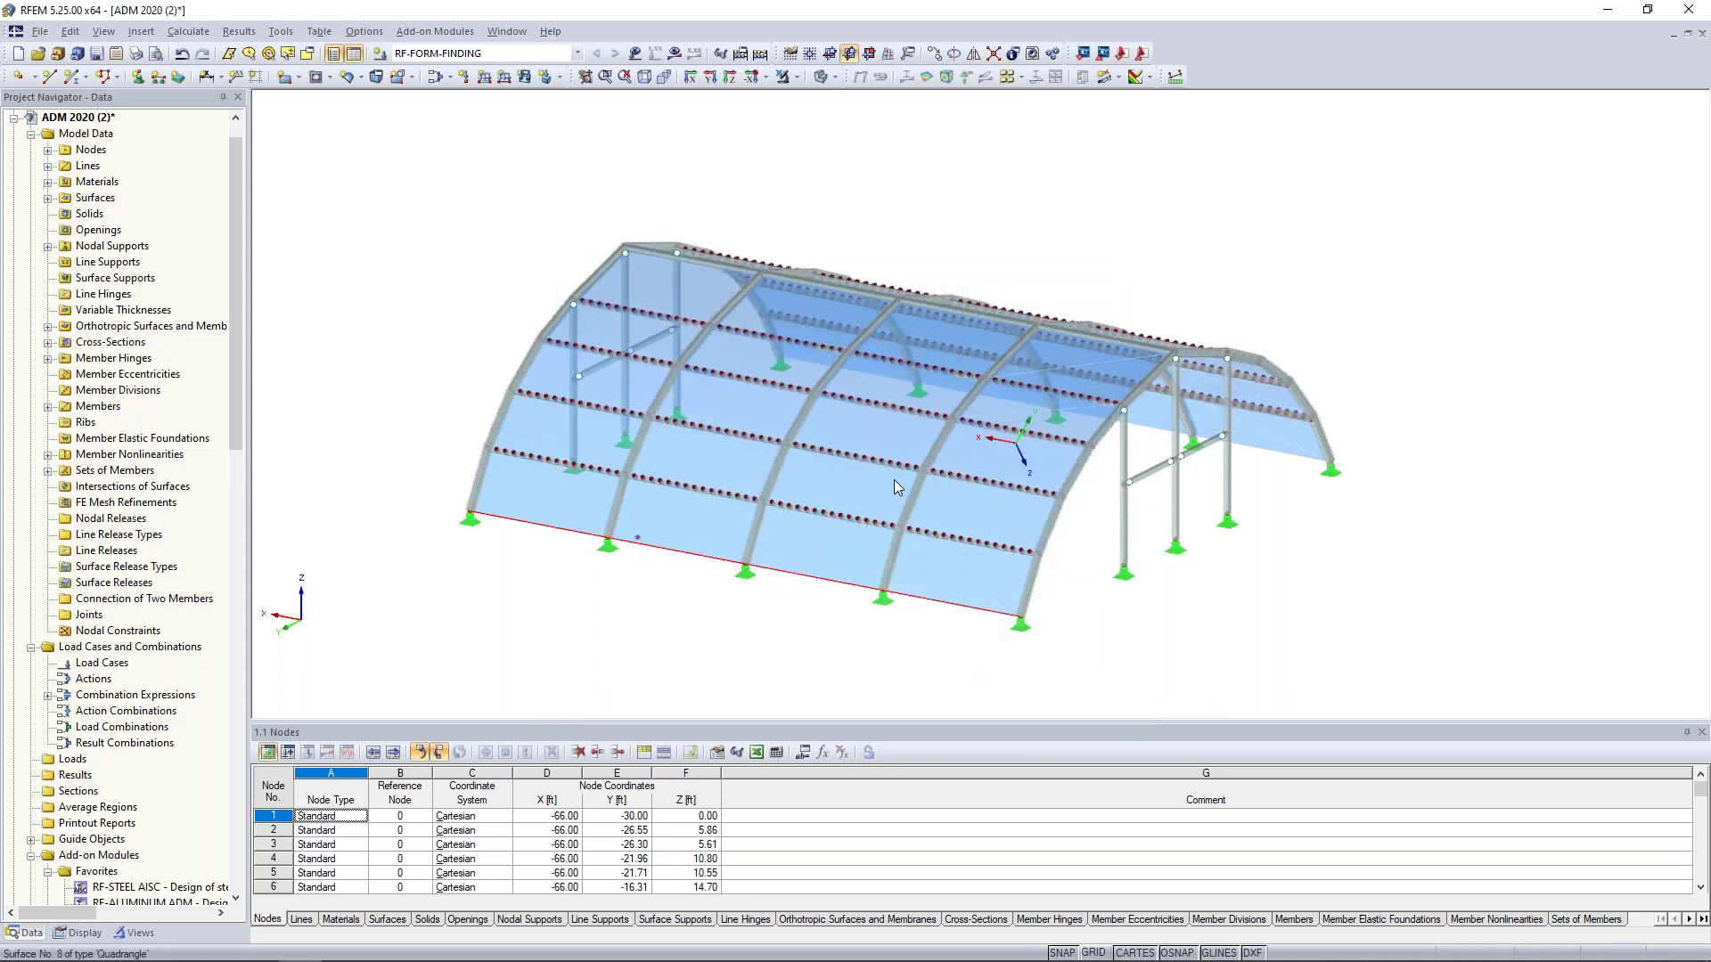
- Display the model as wireframe and isolate the lowest longitudinal member line with its short links in the cross-braced end bay
middle_click_drag(996, 248, 1233, 393, "ctrl")
left_click(821, 76)
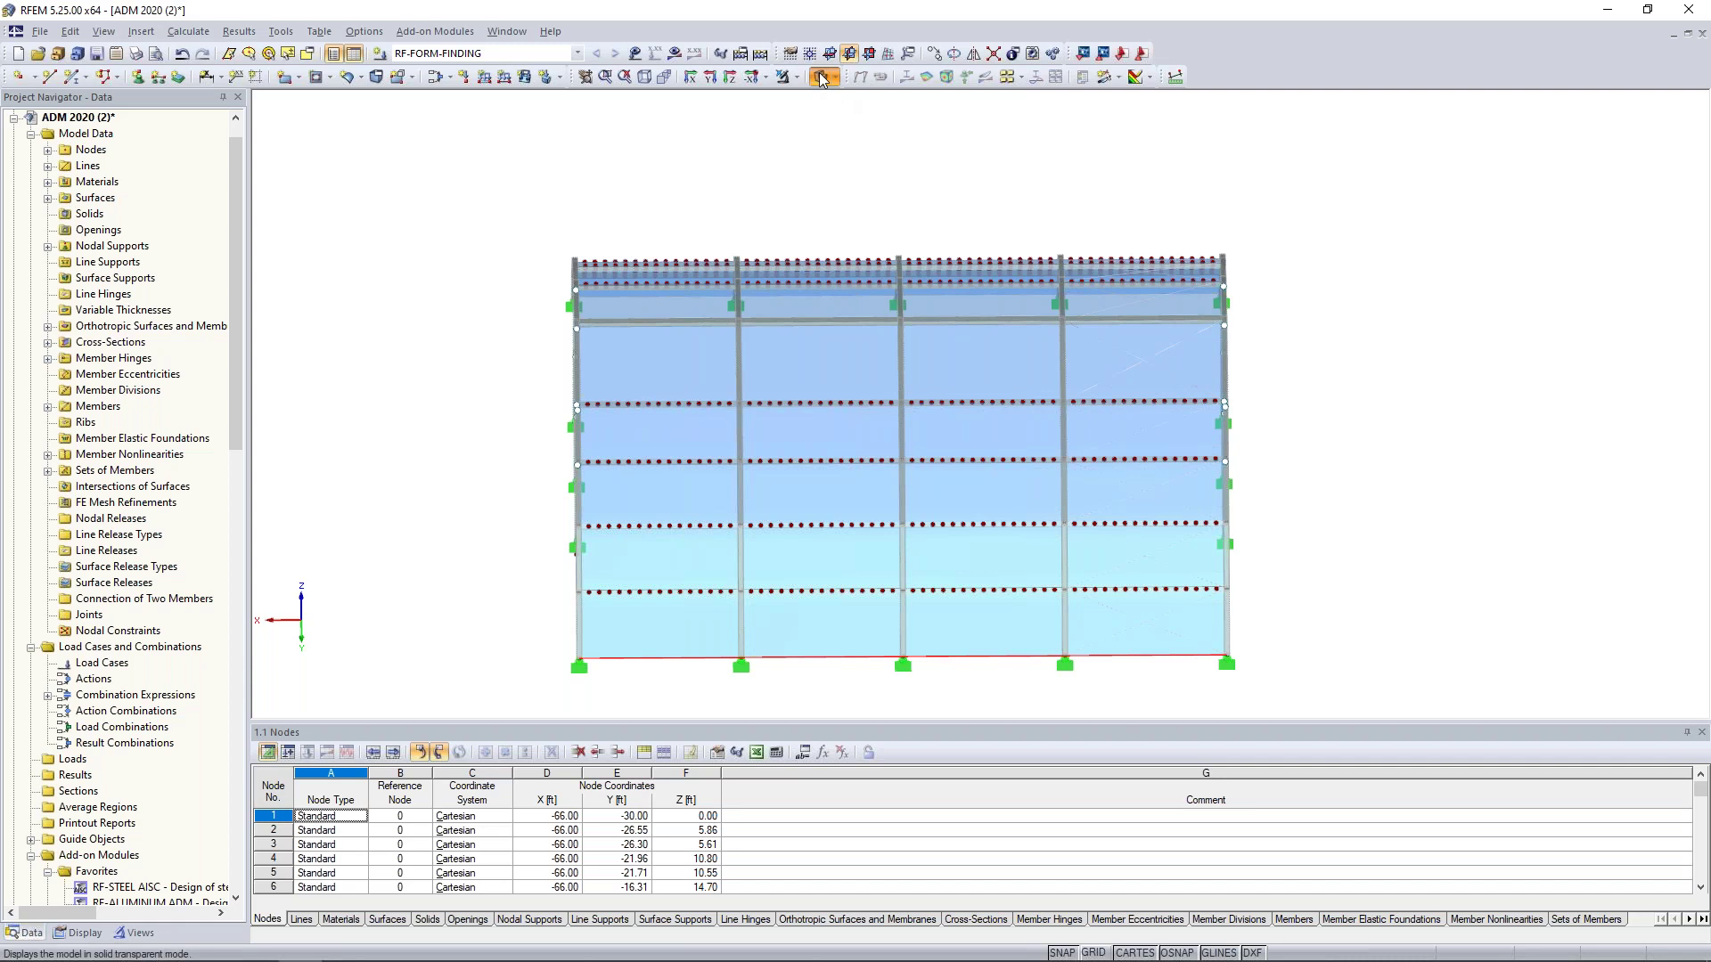
middle_click_drag(1320, 633, 1218, 573)
scroll(980, 561, "up", 6)
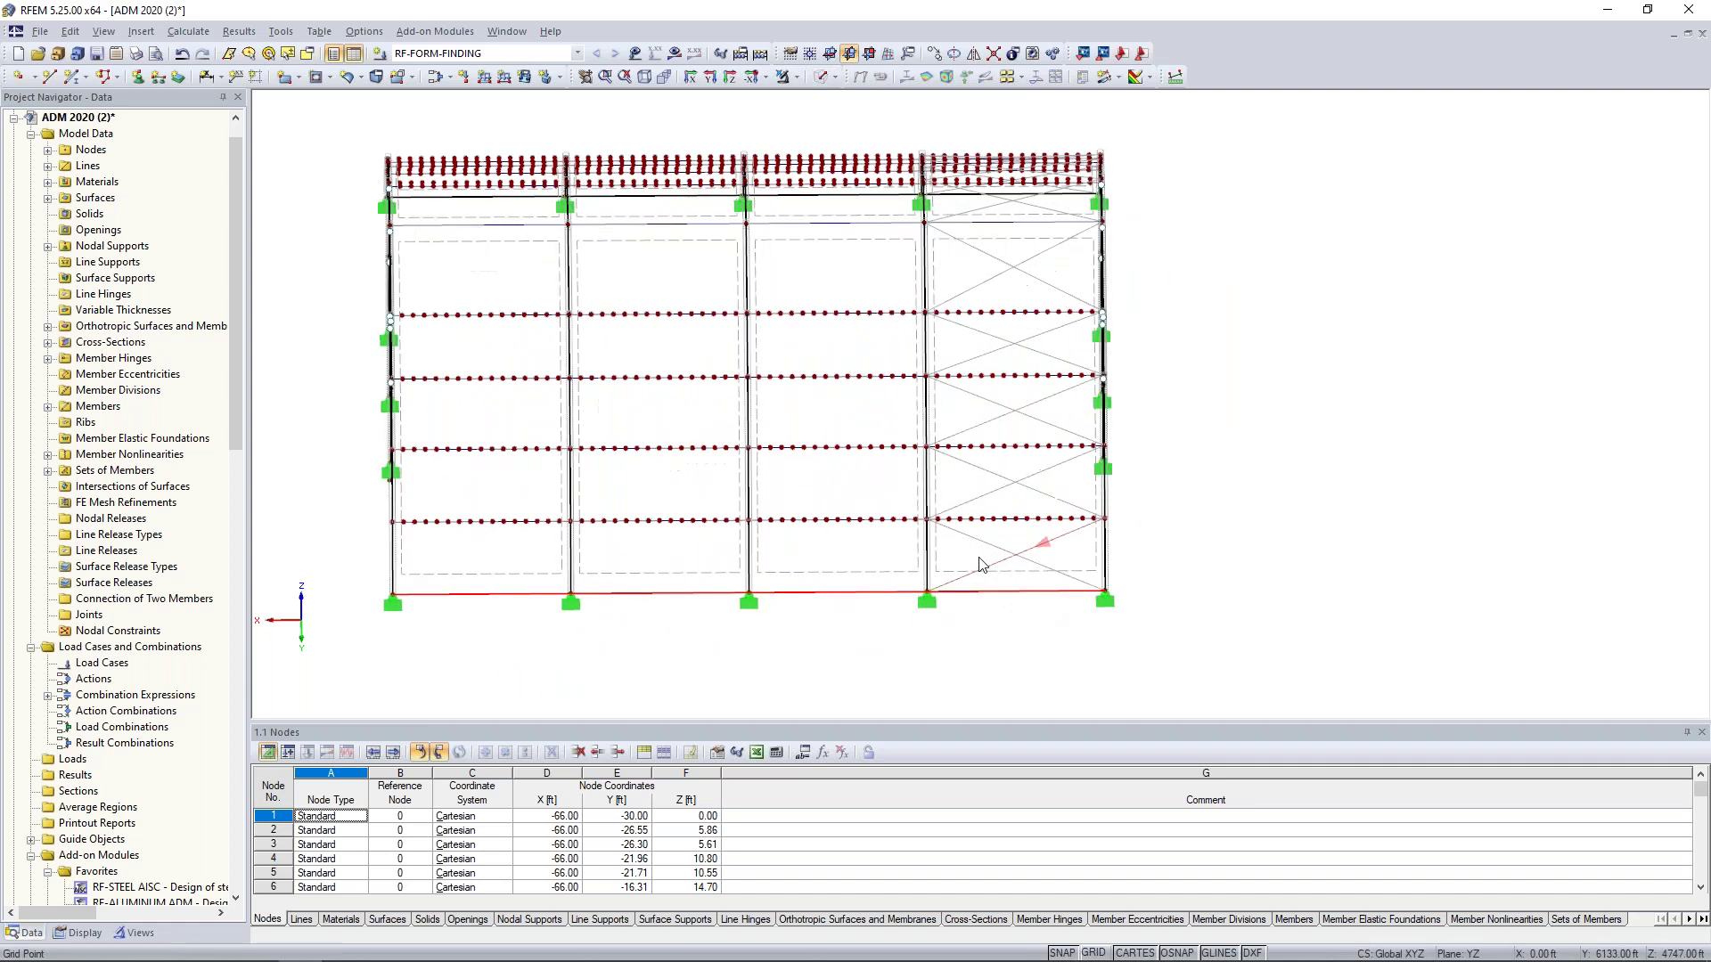
scroll(887, 487, "up", 1)
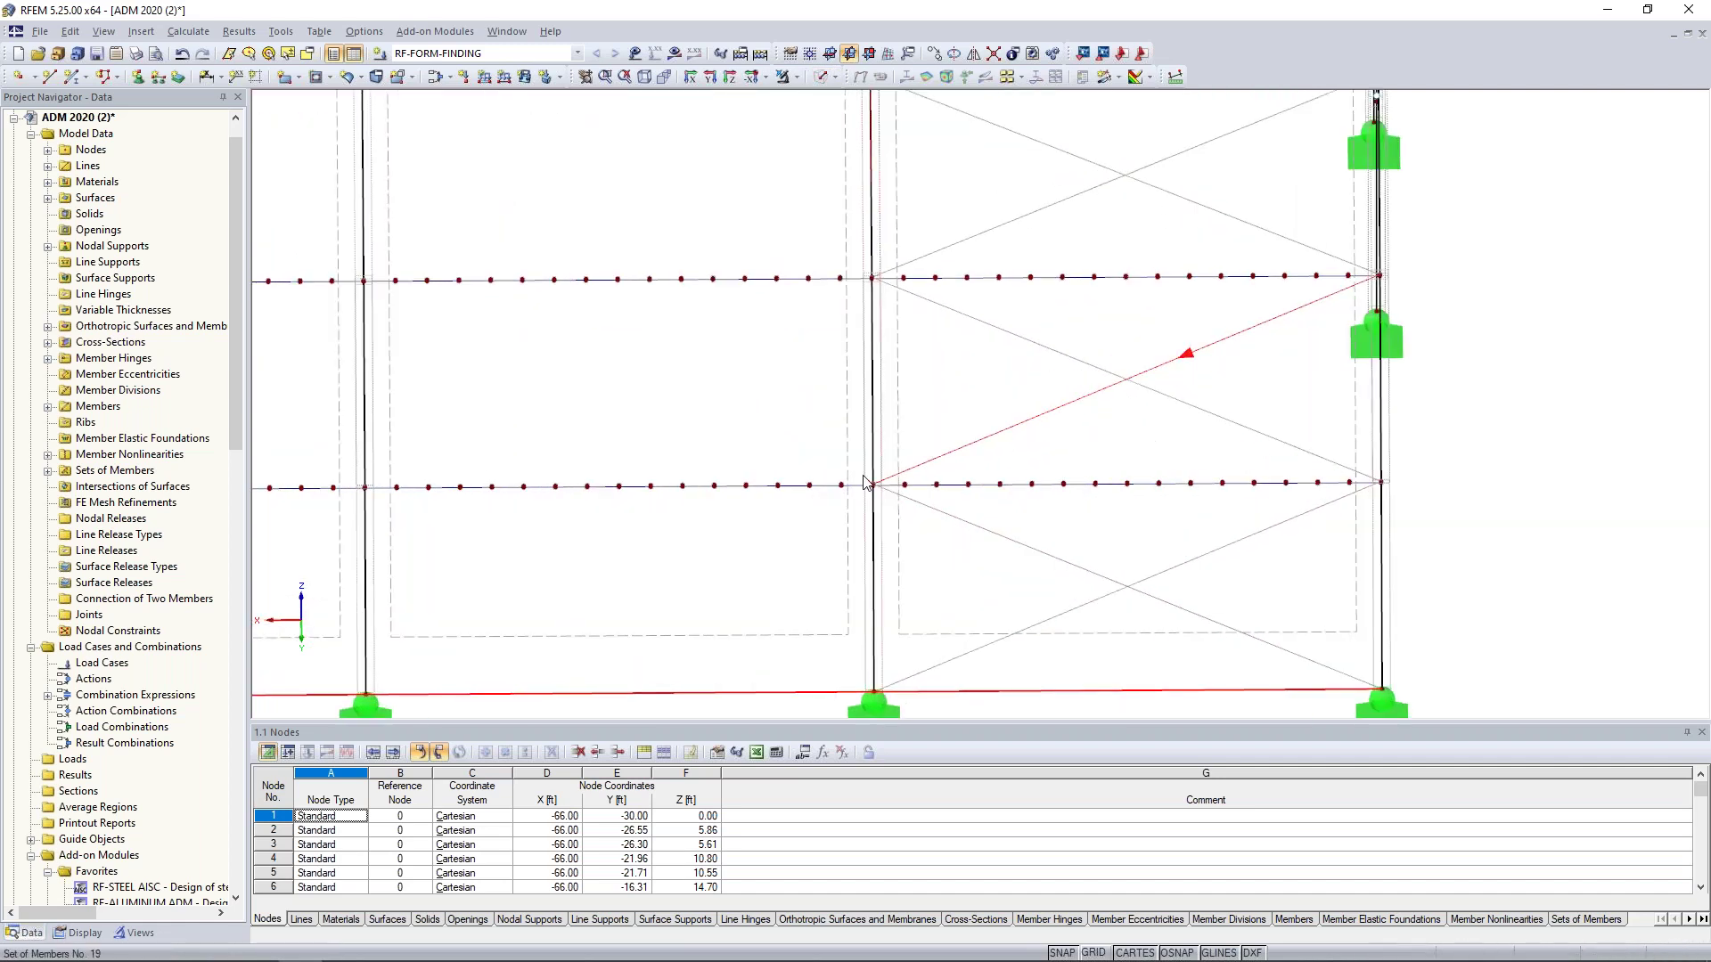
left_click(1392, 495)
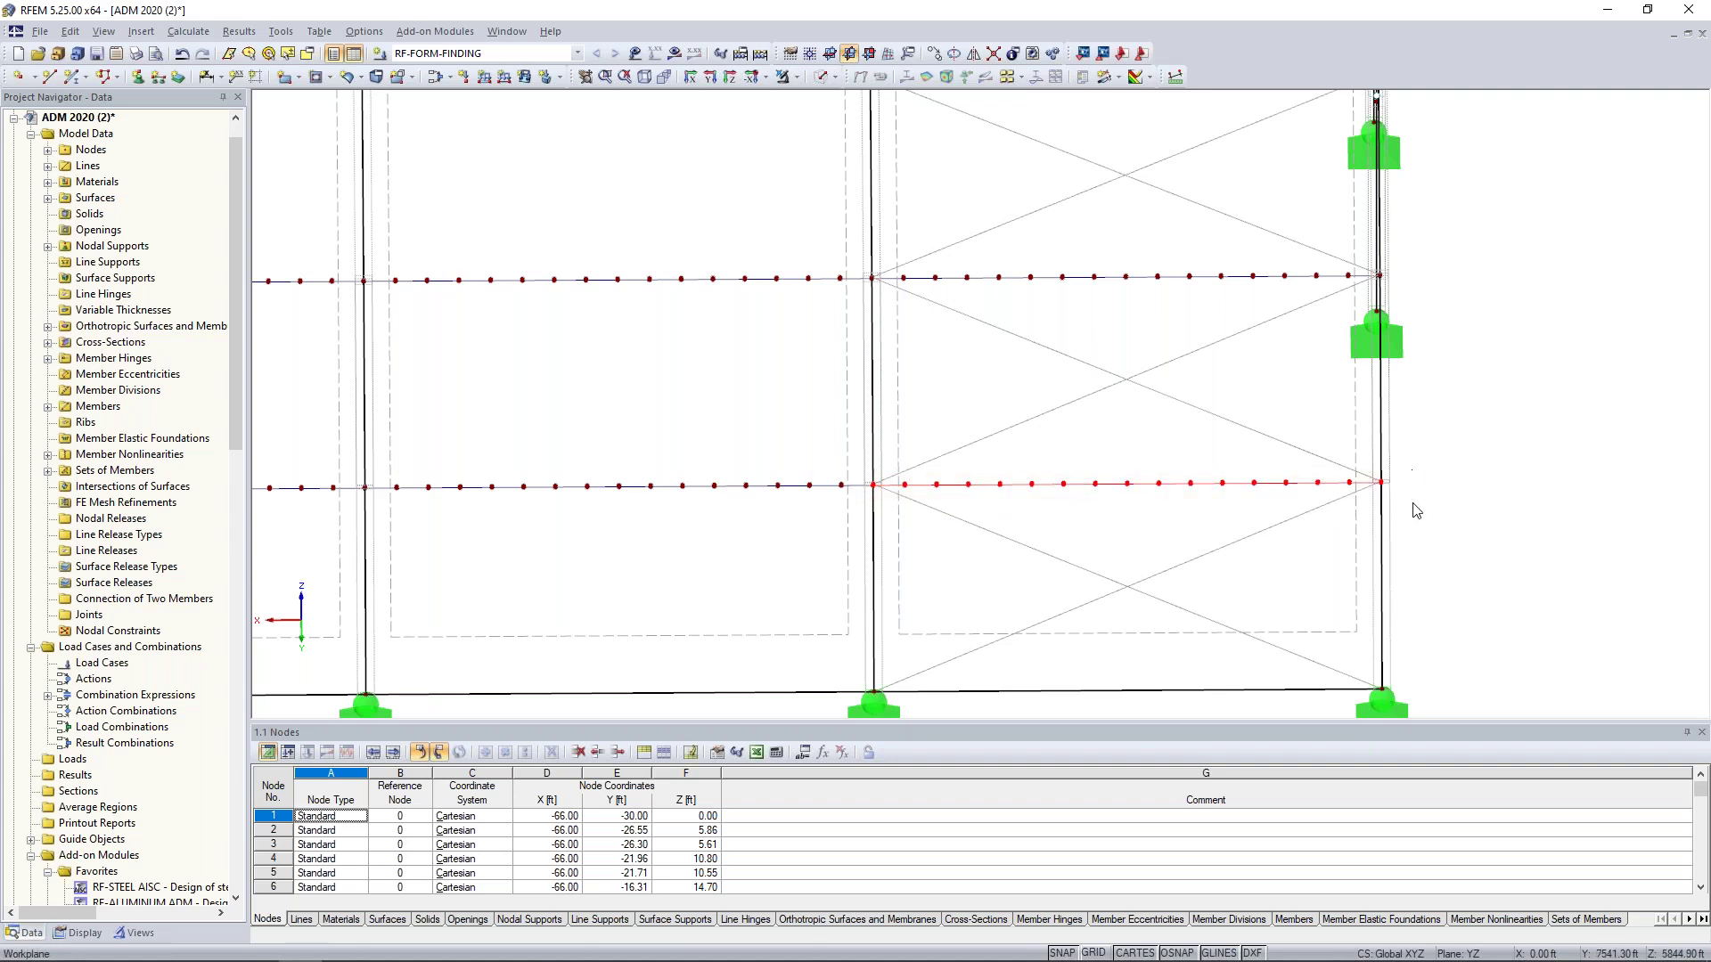
left_click(797, 77)
left_click(808, 98)
- Examine from several angles how the isolated longitudinal line is tied to the membrane by its row of short links
scroll(1038, 317, "down", 3)
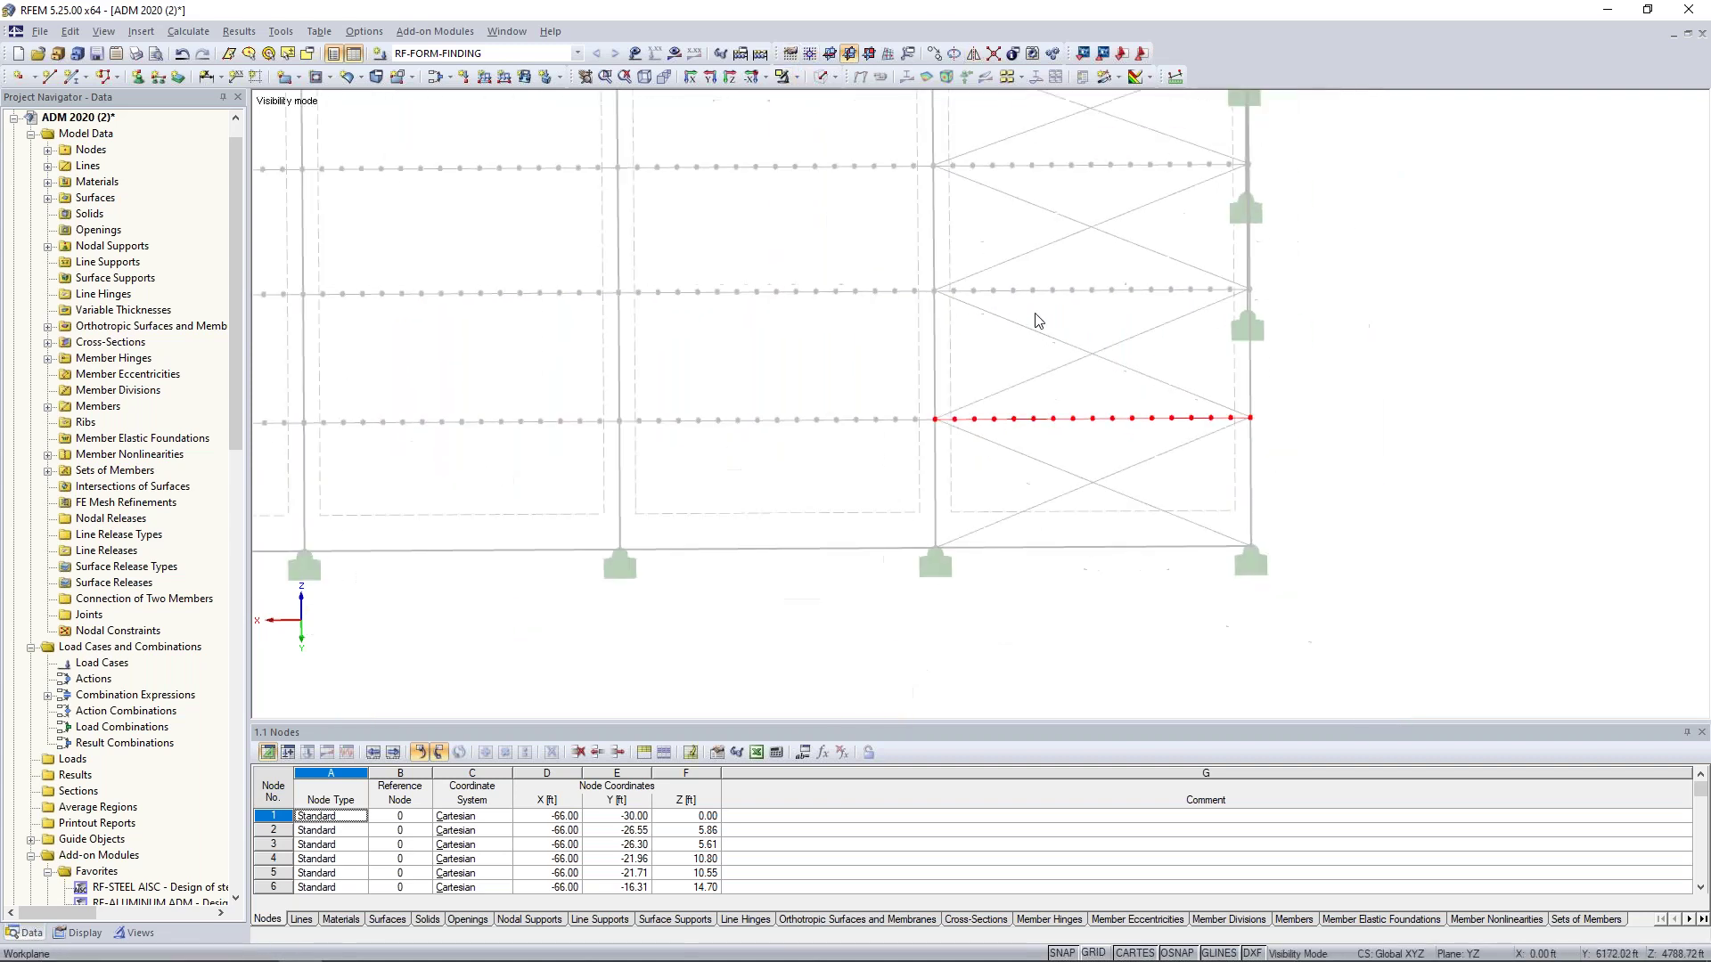
middle_click_drag(1050, 371, 833, 408, "ctrl")
scroll(919, 410, "down", 5)
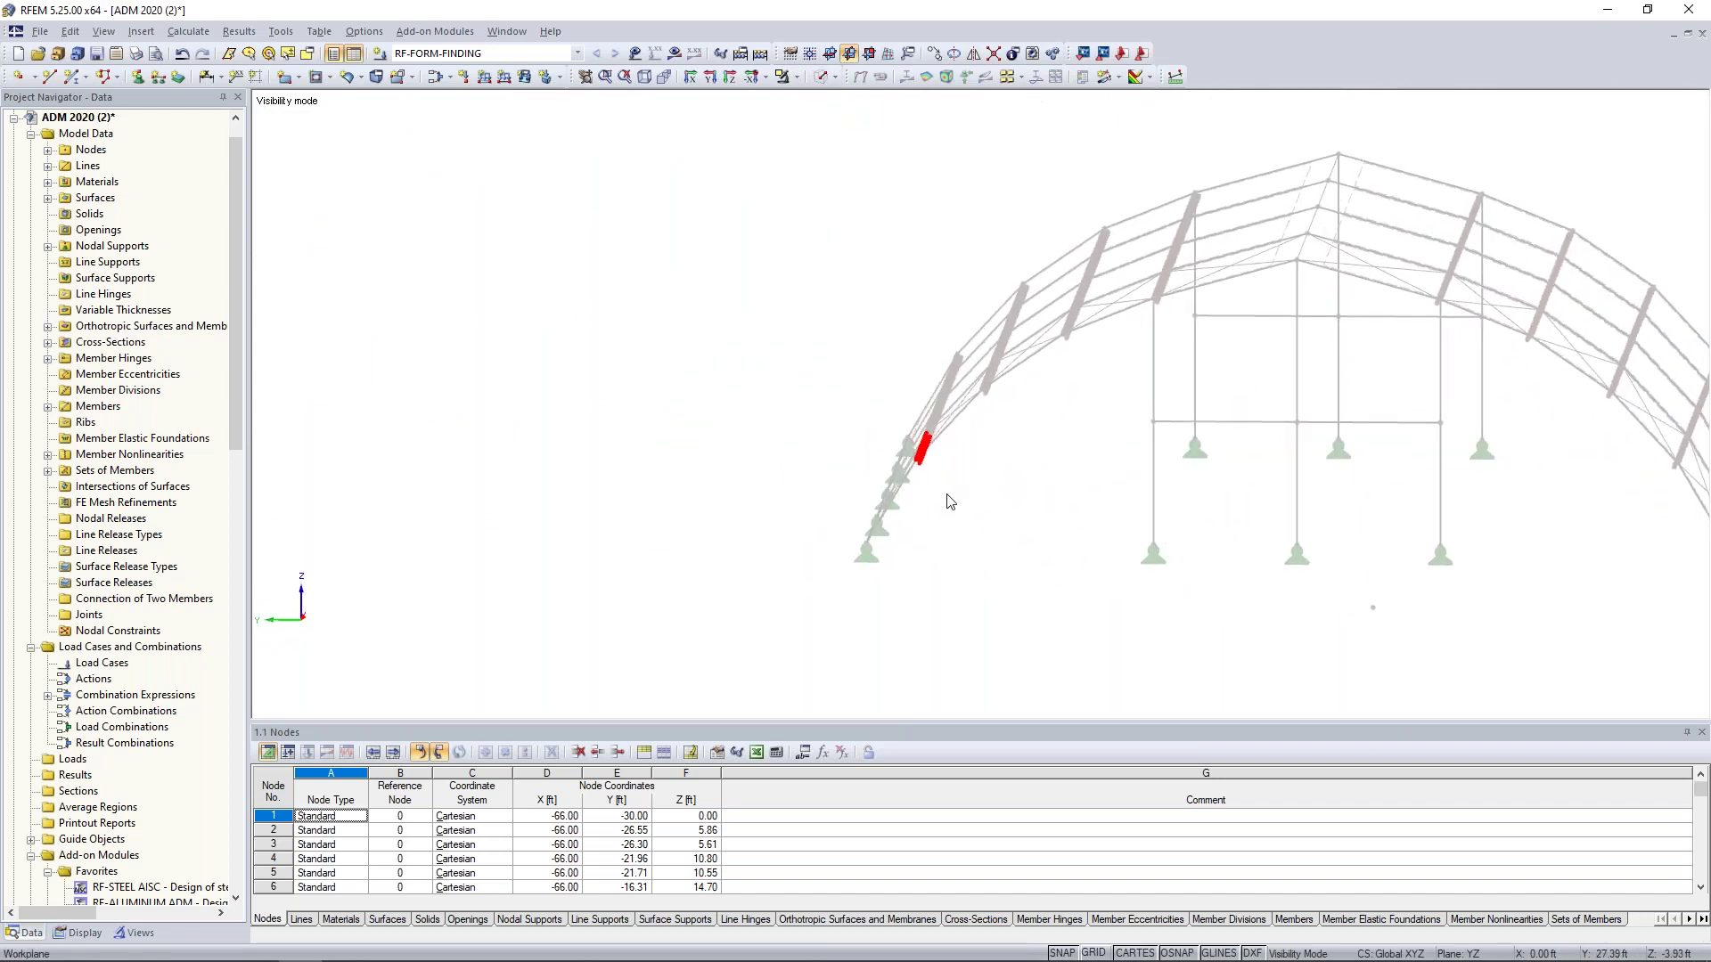
middle_click_drag(951, 485, 979, 488, "ctrl")
scroll(971, 481, "up", 10)
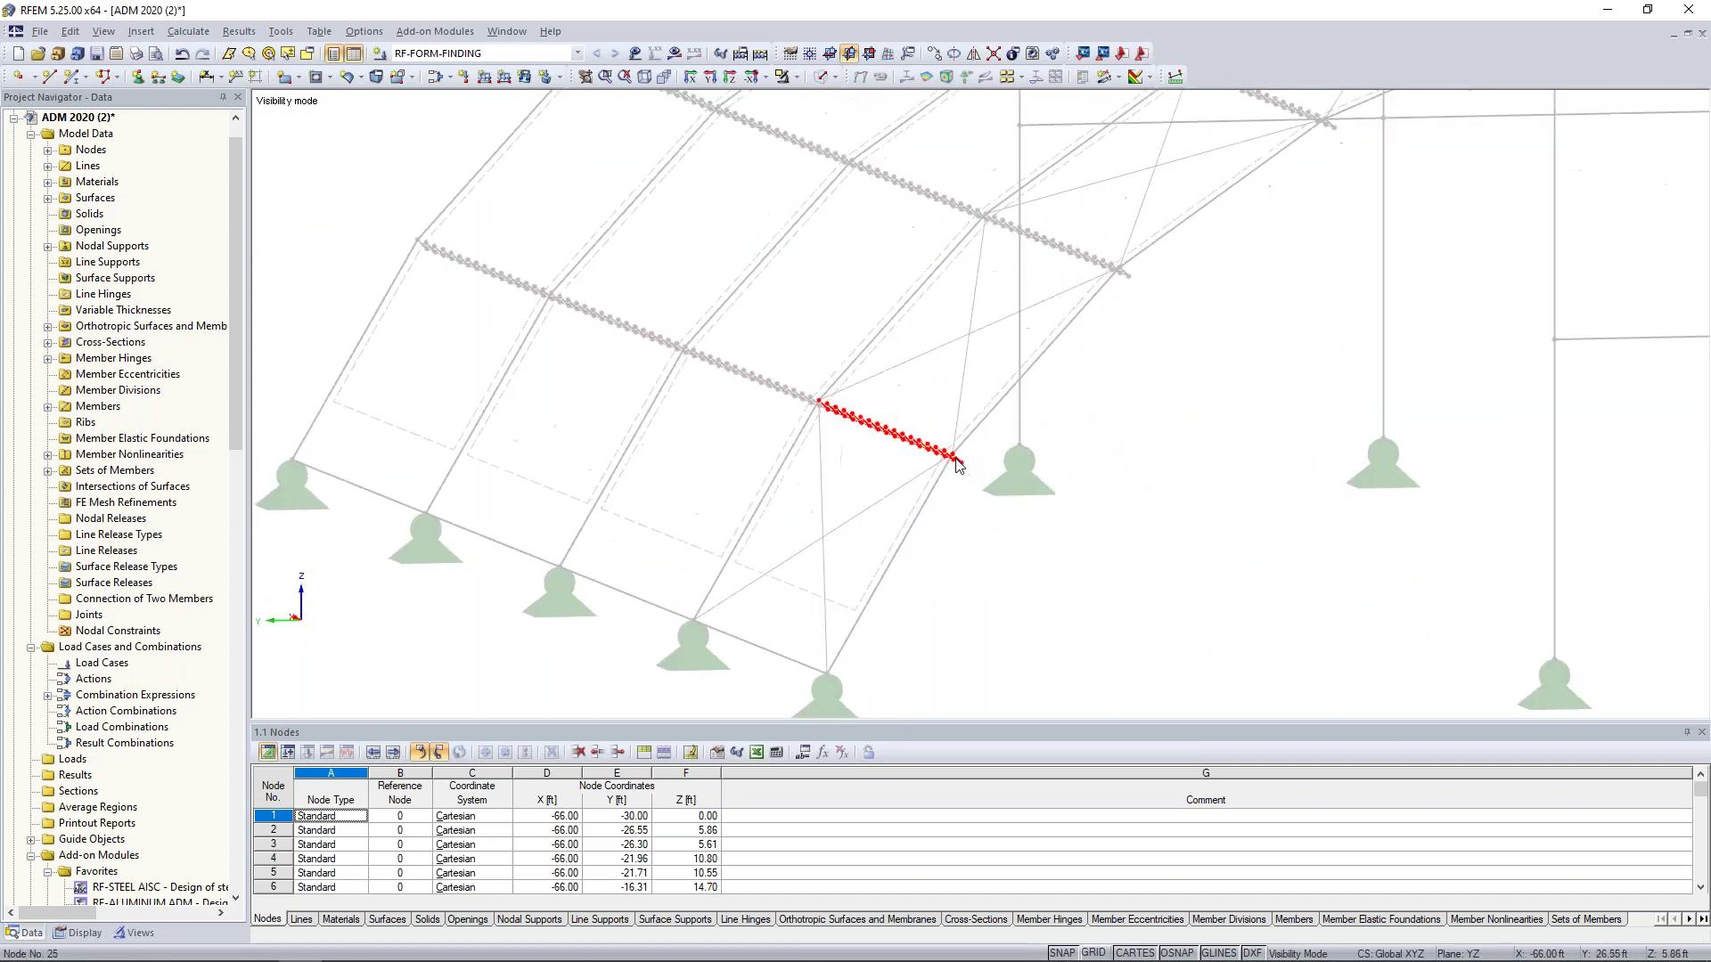
mouse_move(958, 468)
middle_mouse_down("ctrl")
mouse_move(874, 451)
mouse_move(858, 456)
mouse_move(939, 470)
mouse_move(855, 476)
mouse_move(979, 480)
middle_mouse_up("ctrl")
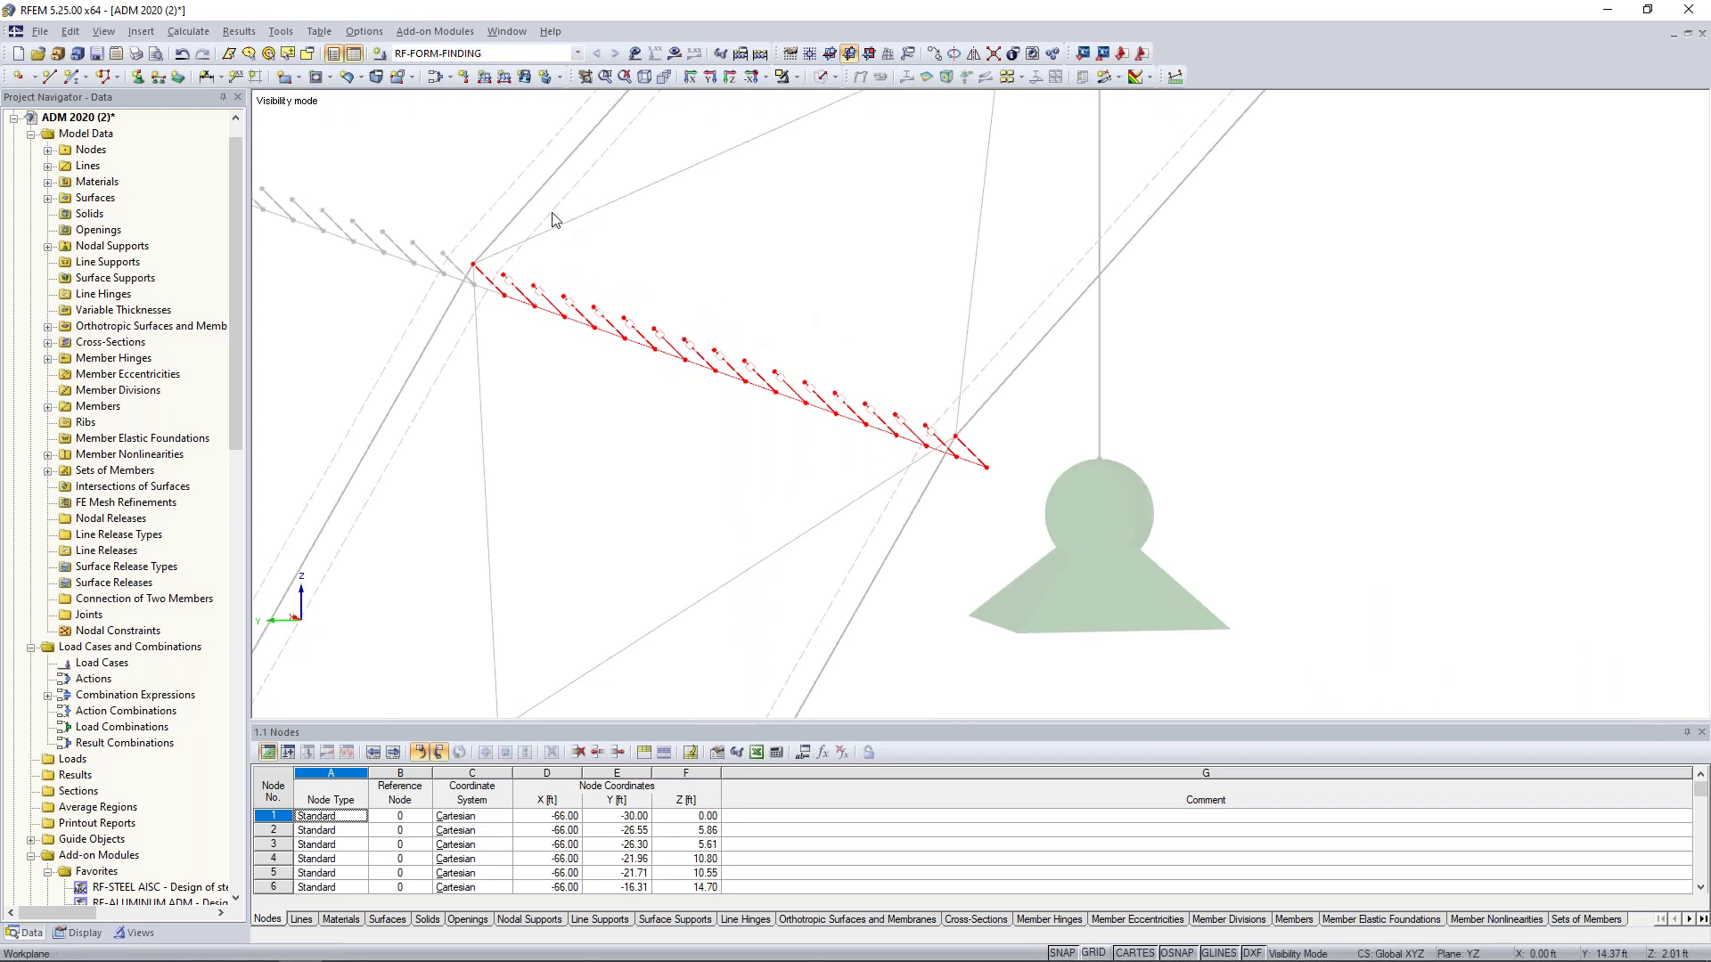
middle_click_drag(713, 418, 863, 474, "ctrl")
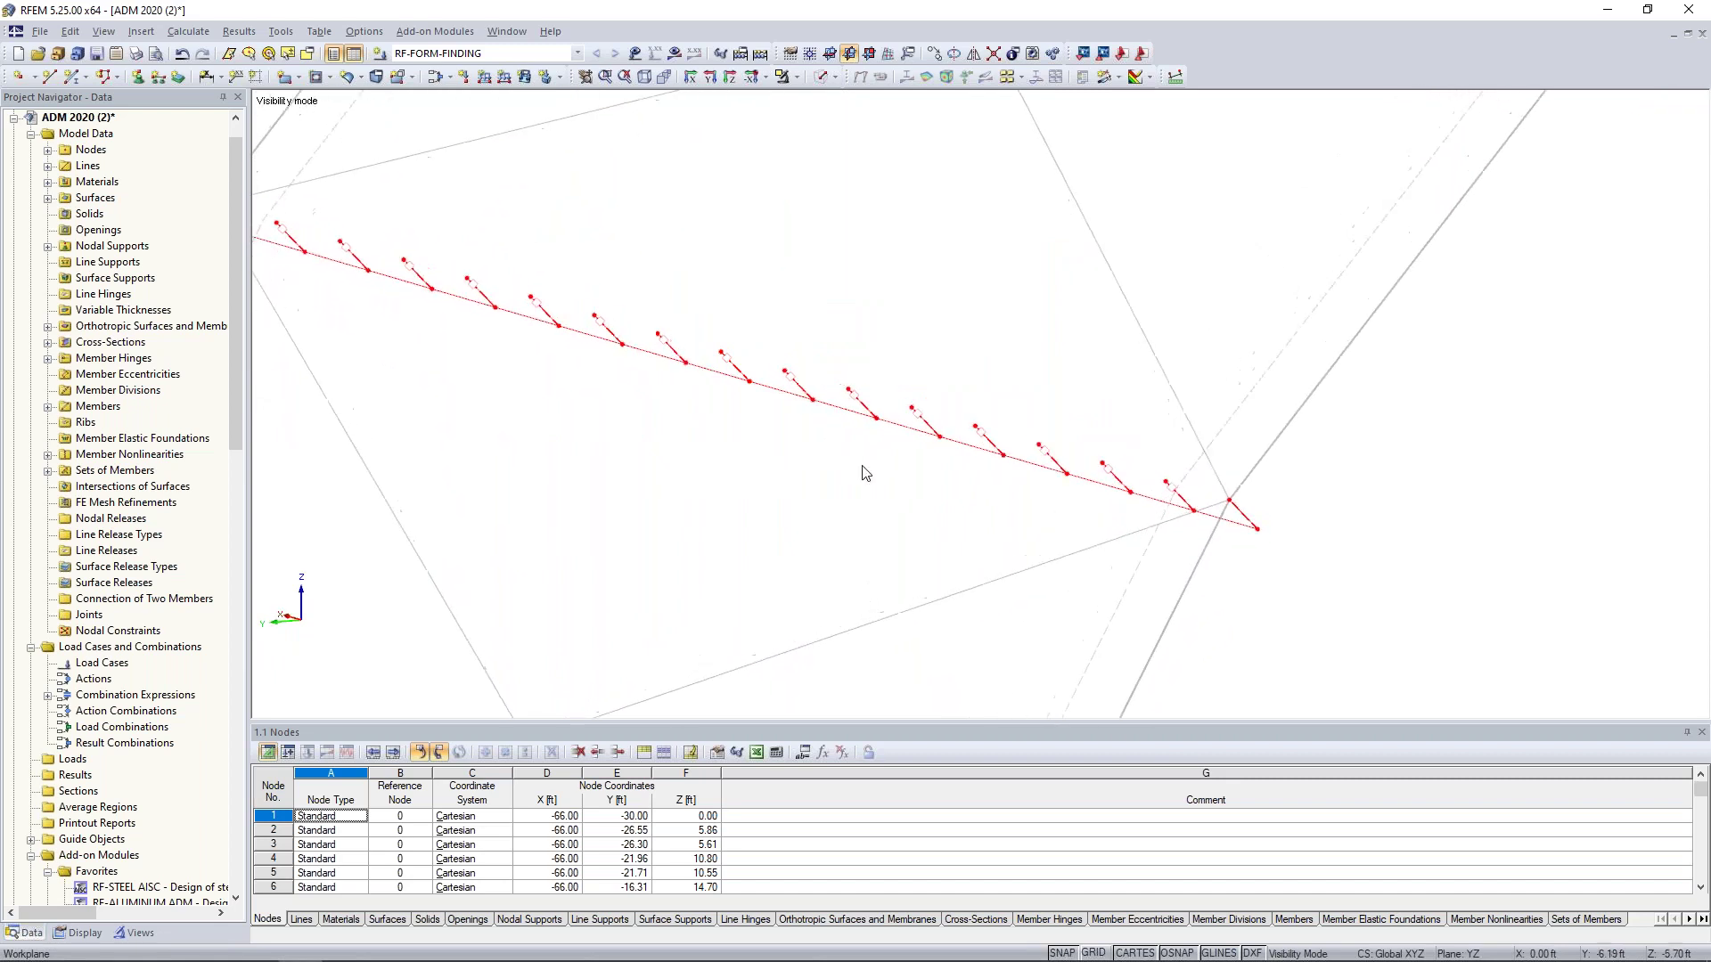
left_click(684, 408)
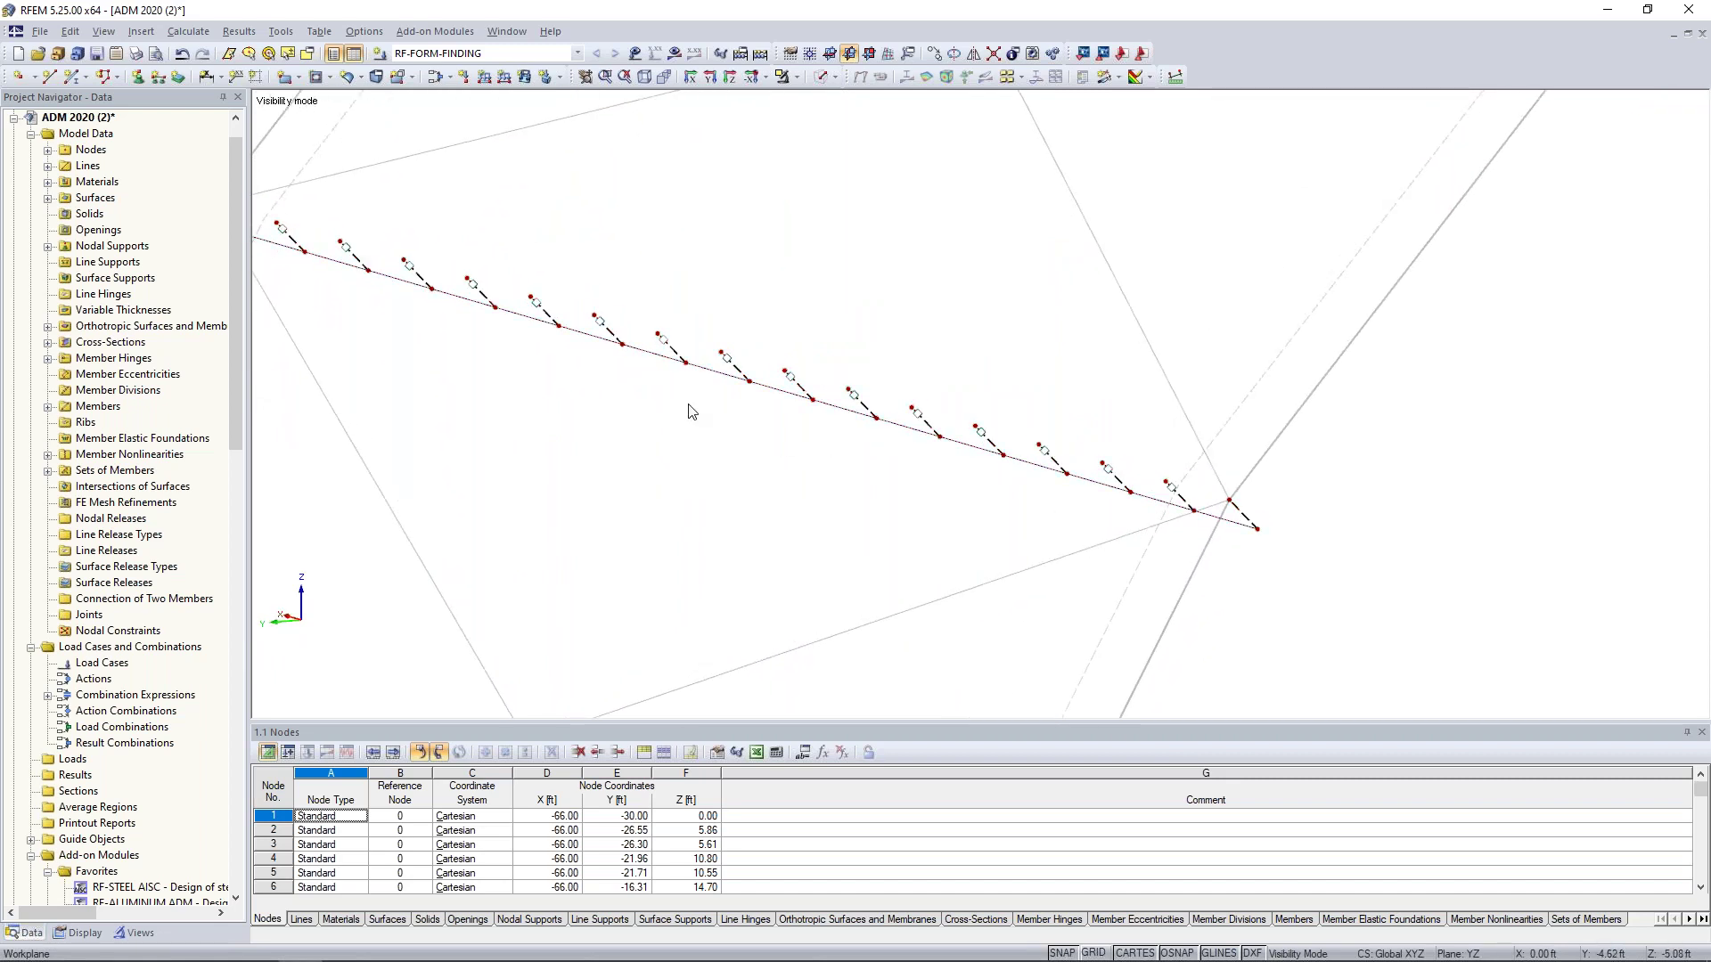
- Review one short rigid link's start hinge conditions and its Failure under tension nonlinearity without changing them
double_click(675, 358)
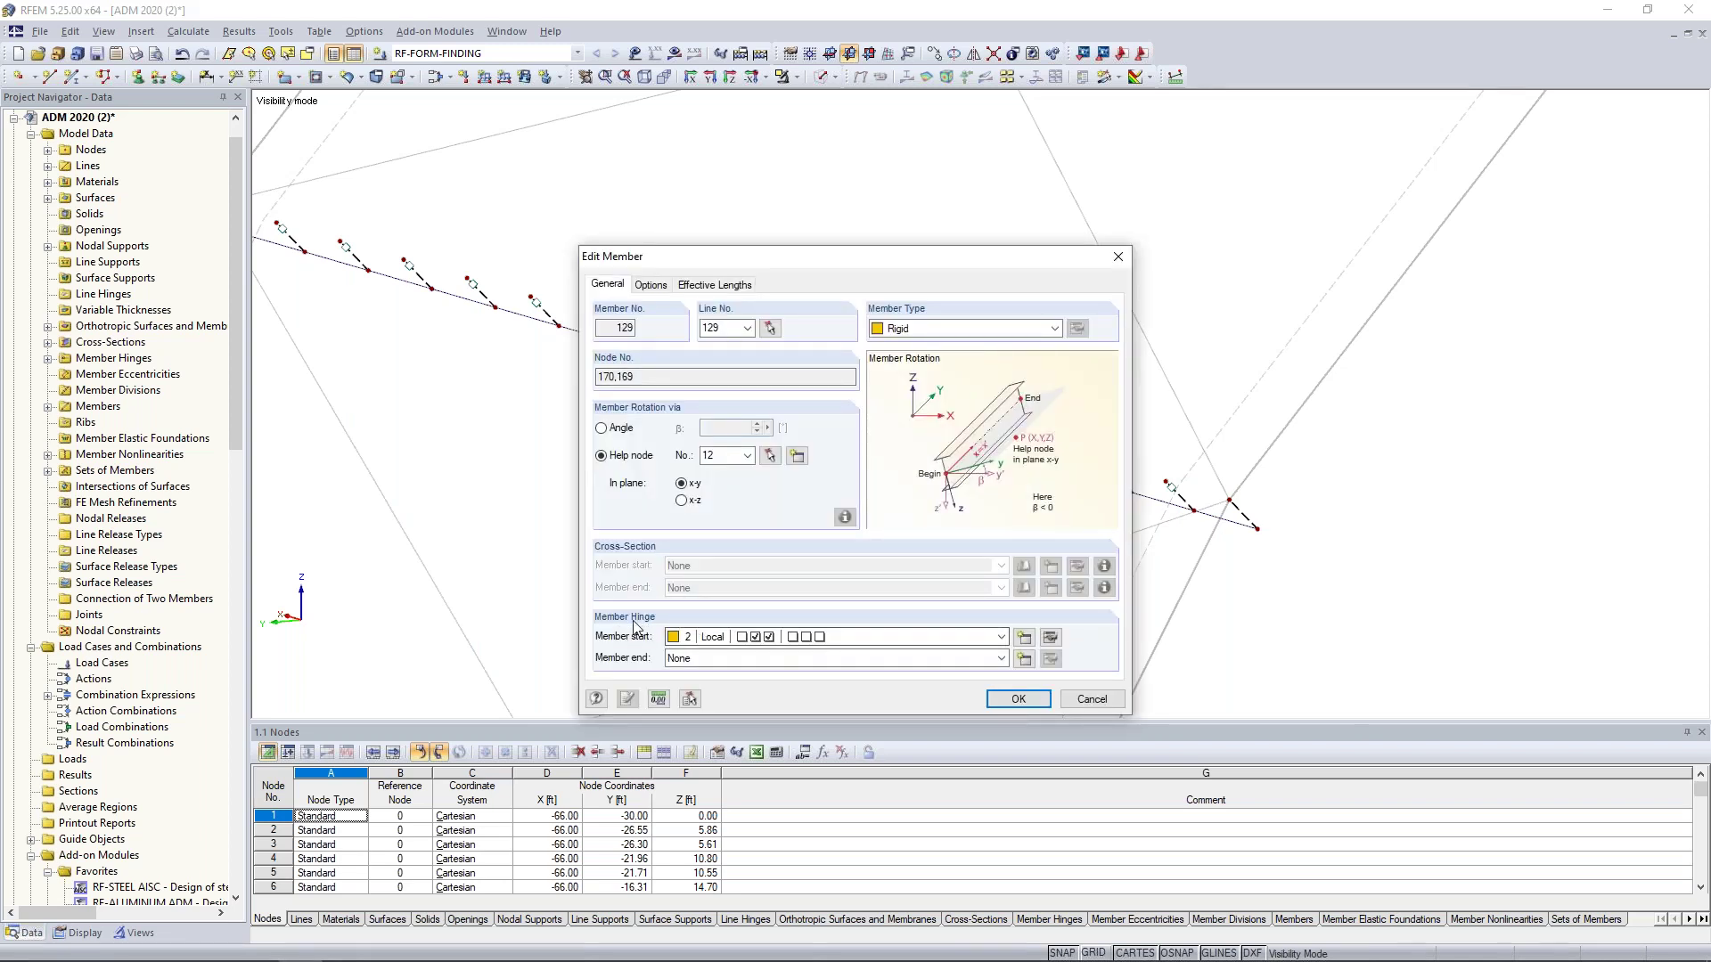
left_click(1050, 638)
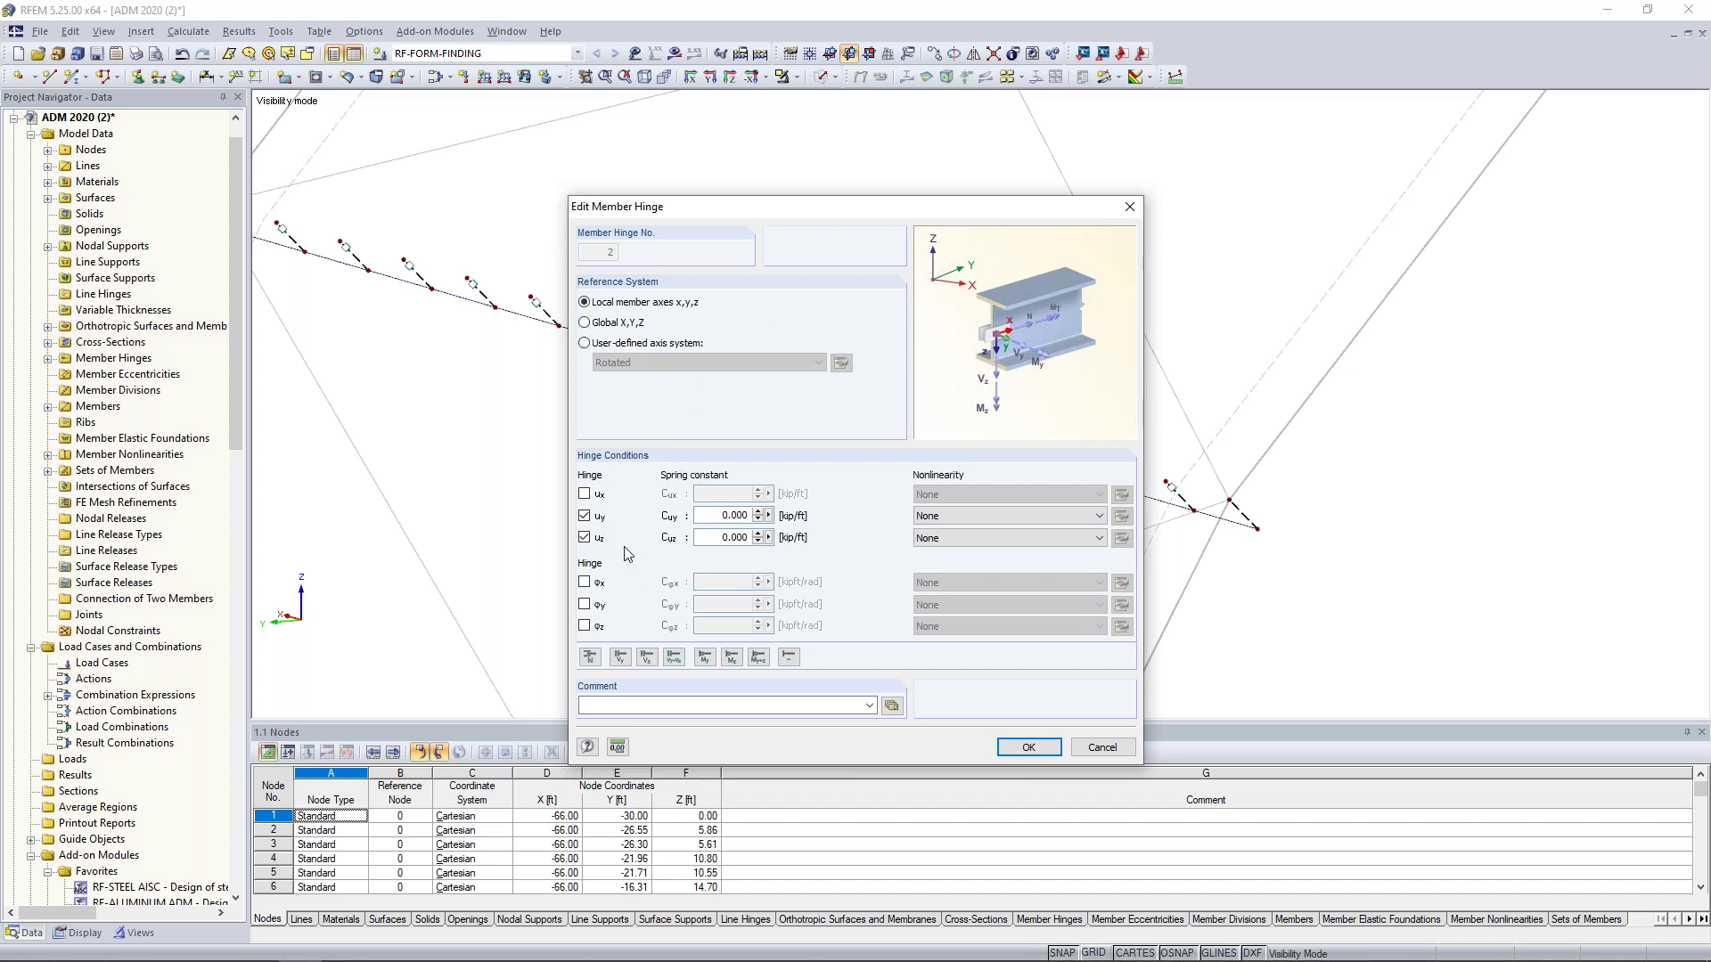
left_click(1028, 747)
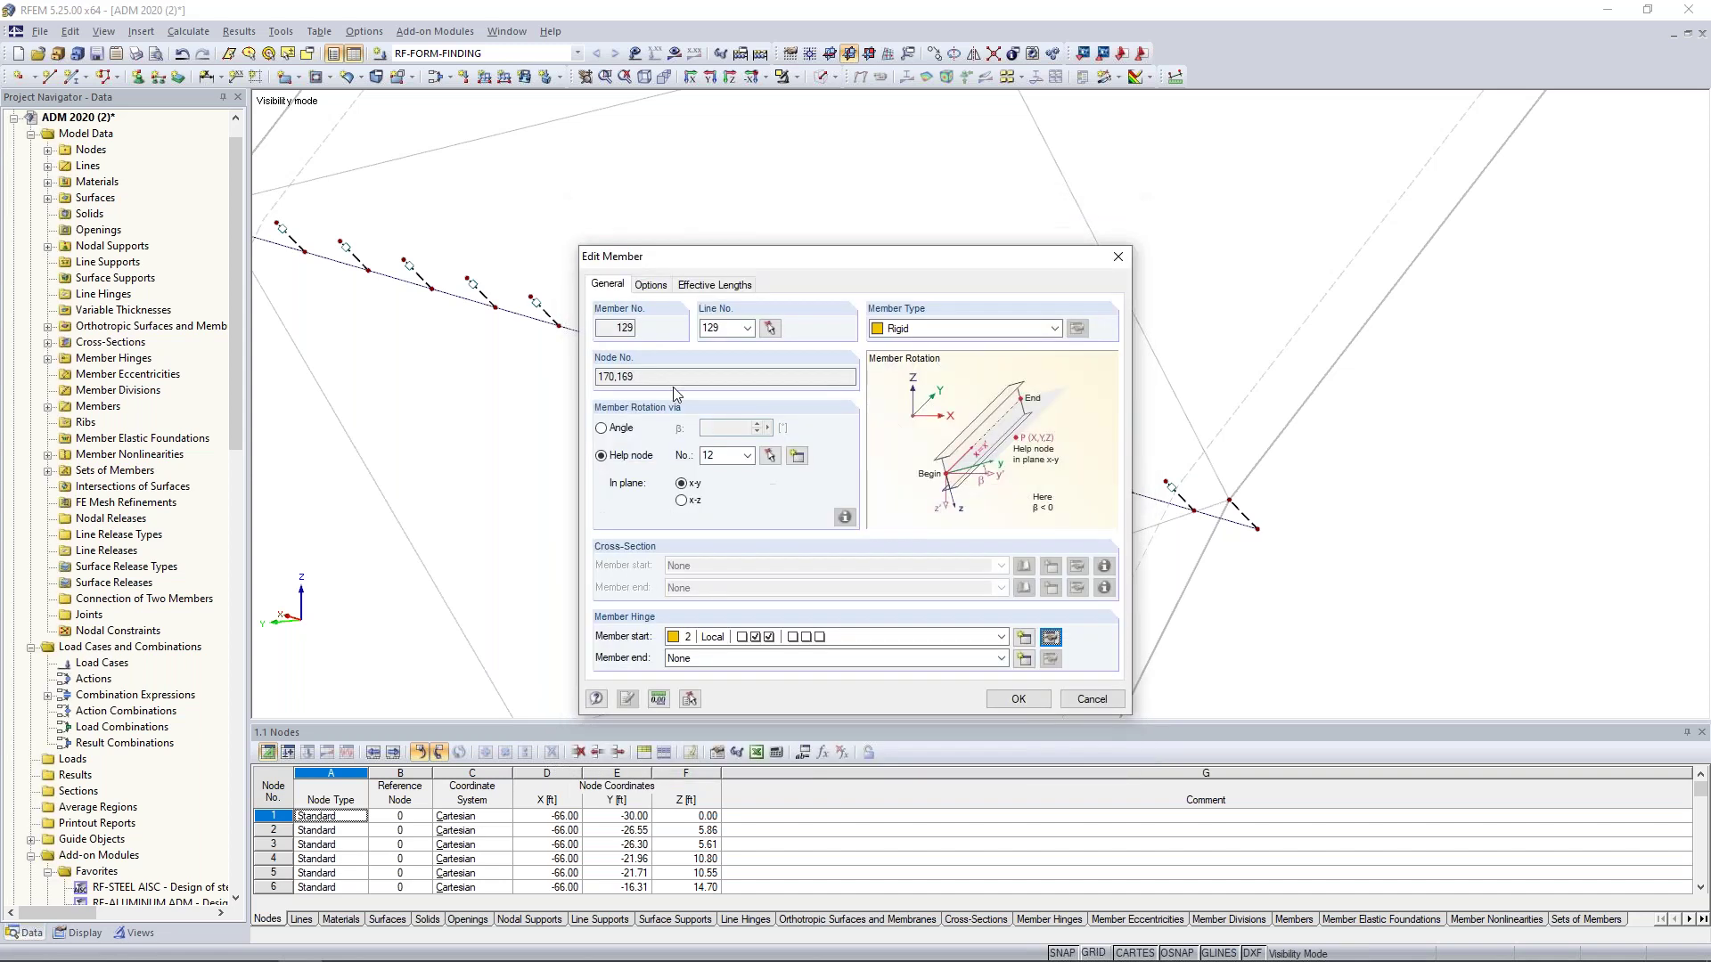
left_click(652, 285)
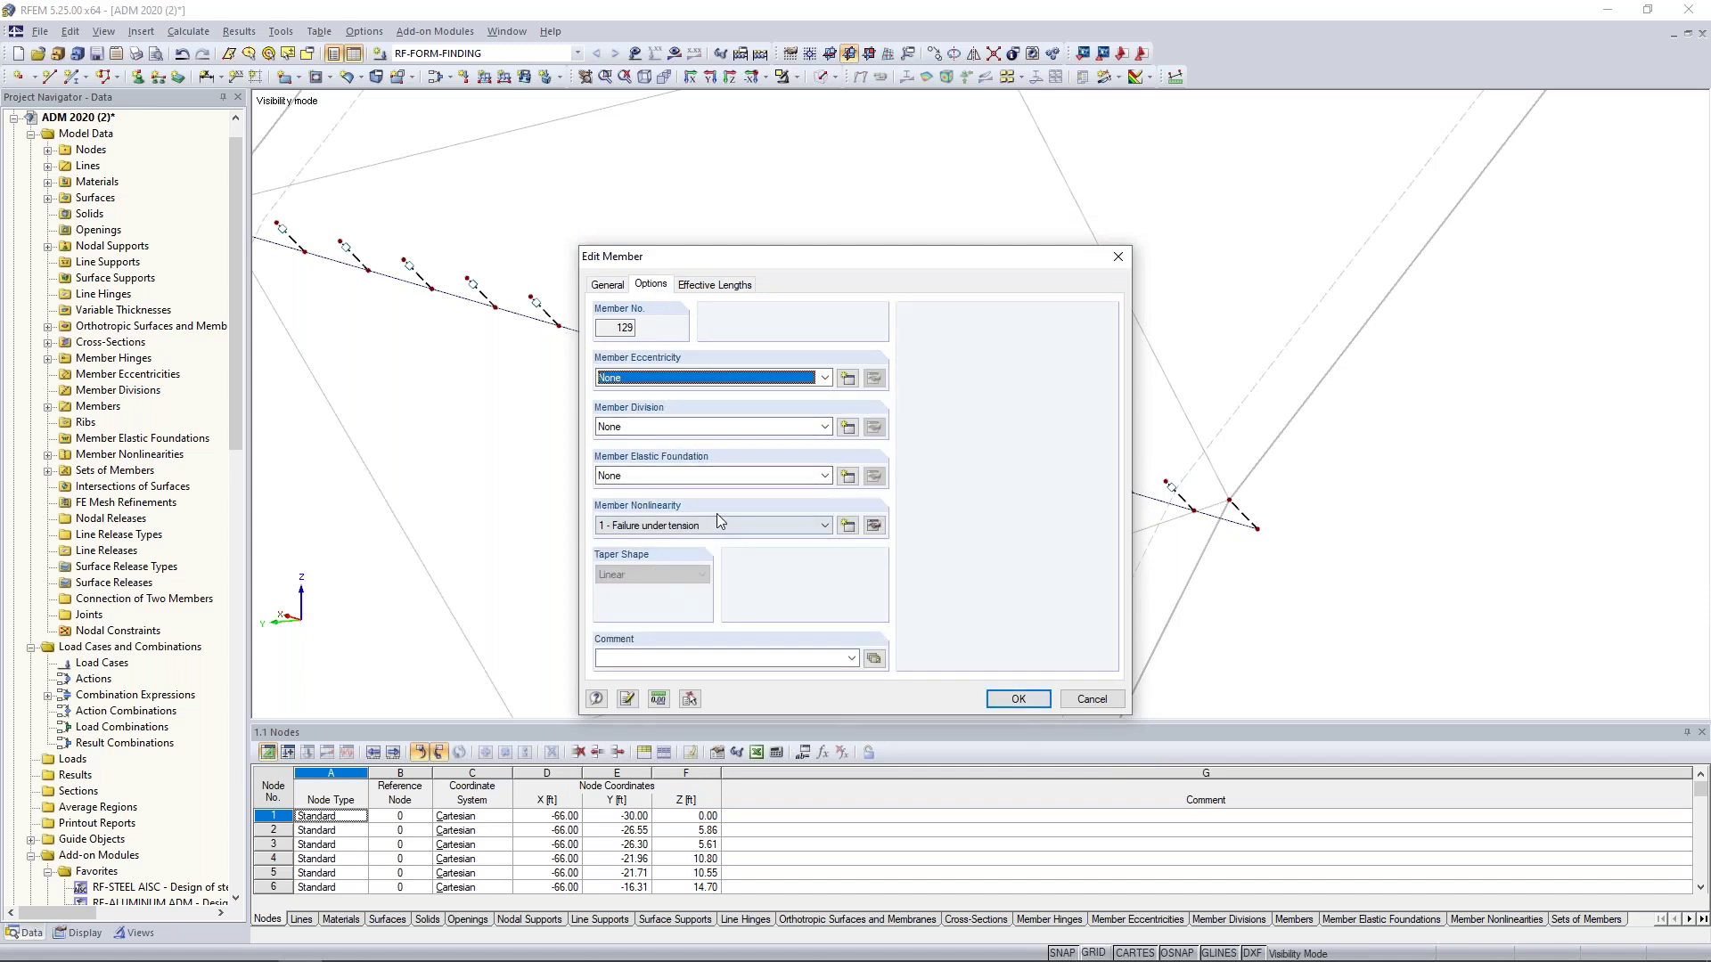
left_click(874, 526)
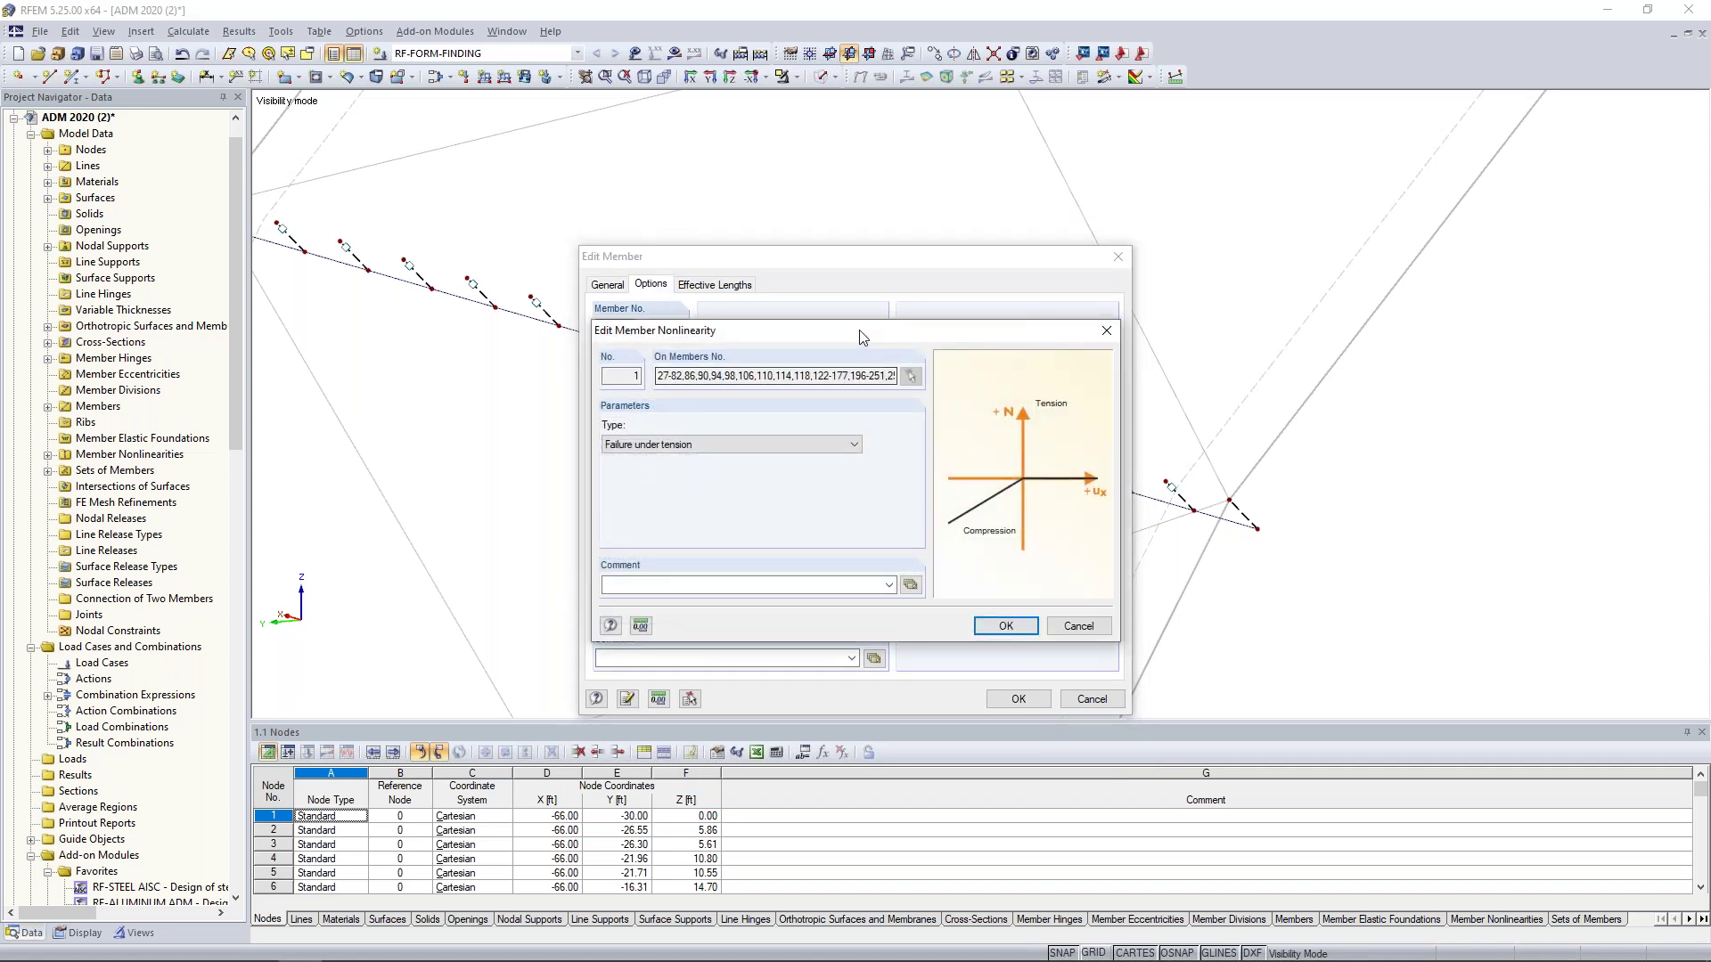
left_click_drag(848, 332, 832, 394)
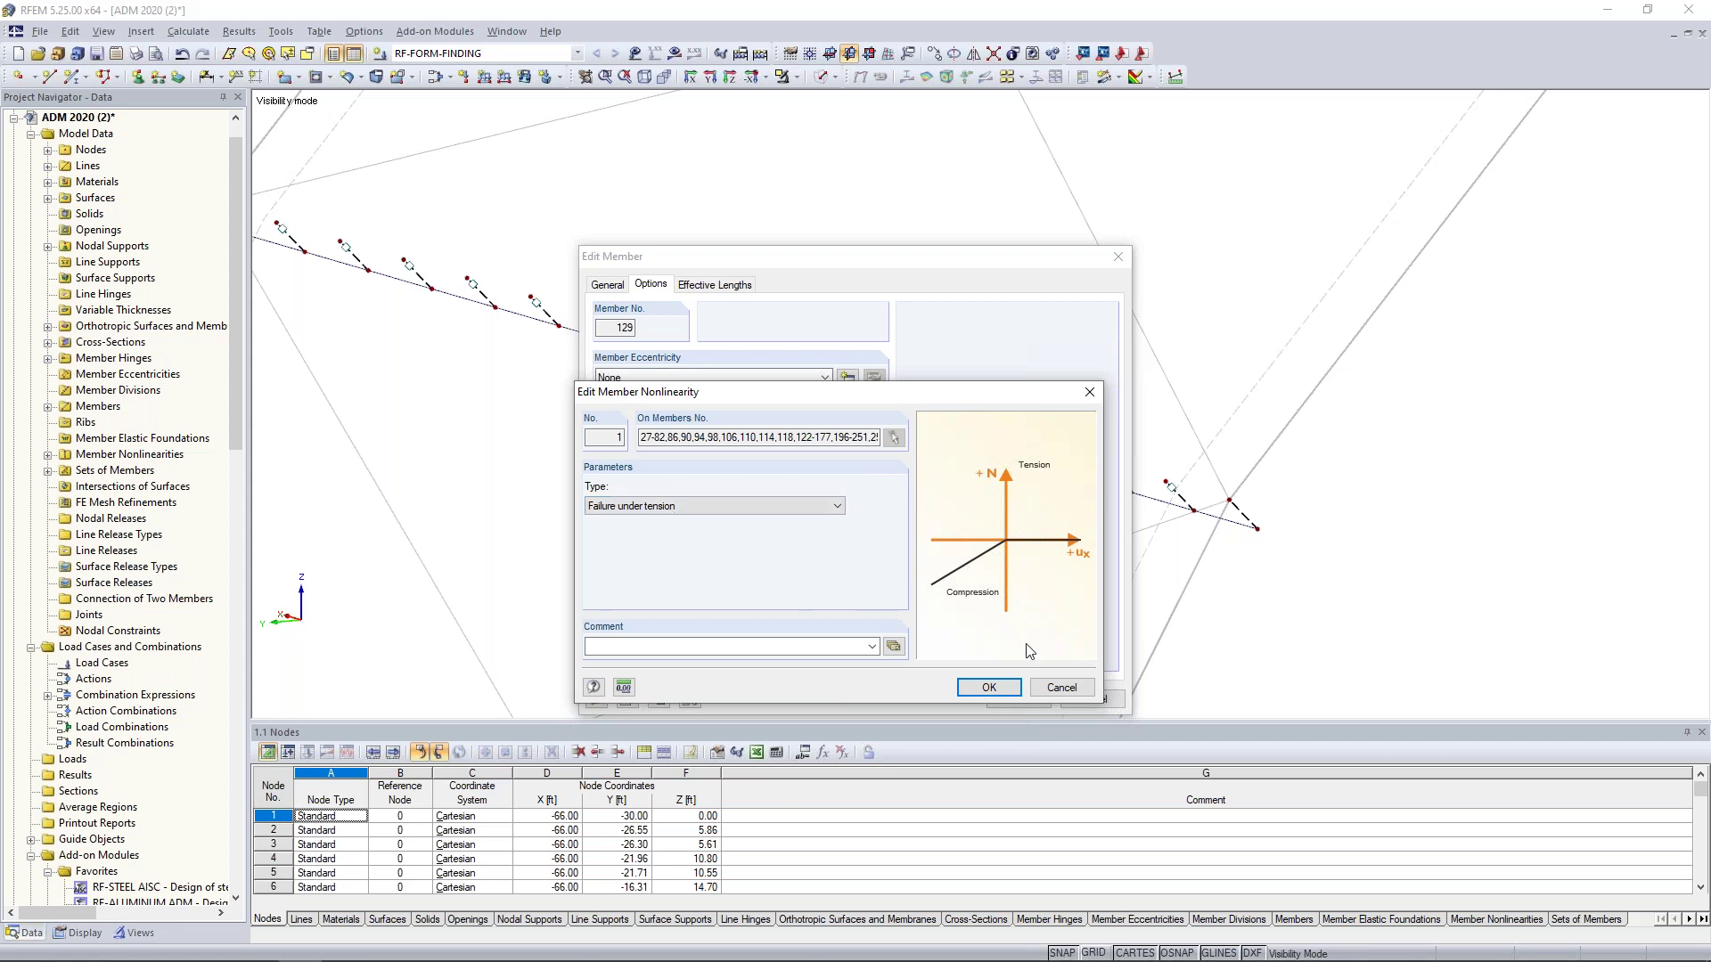
left_click(1055, 688)
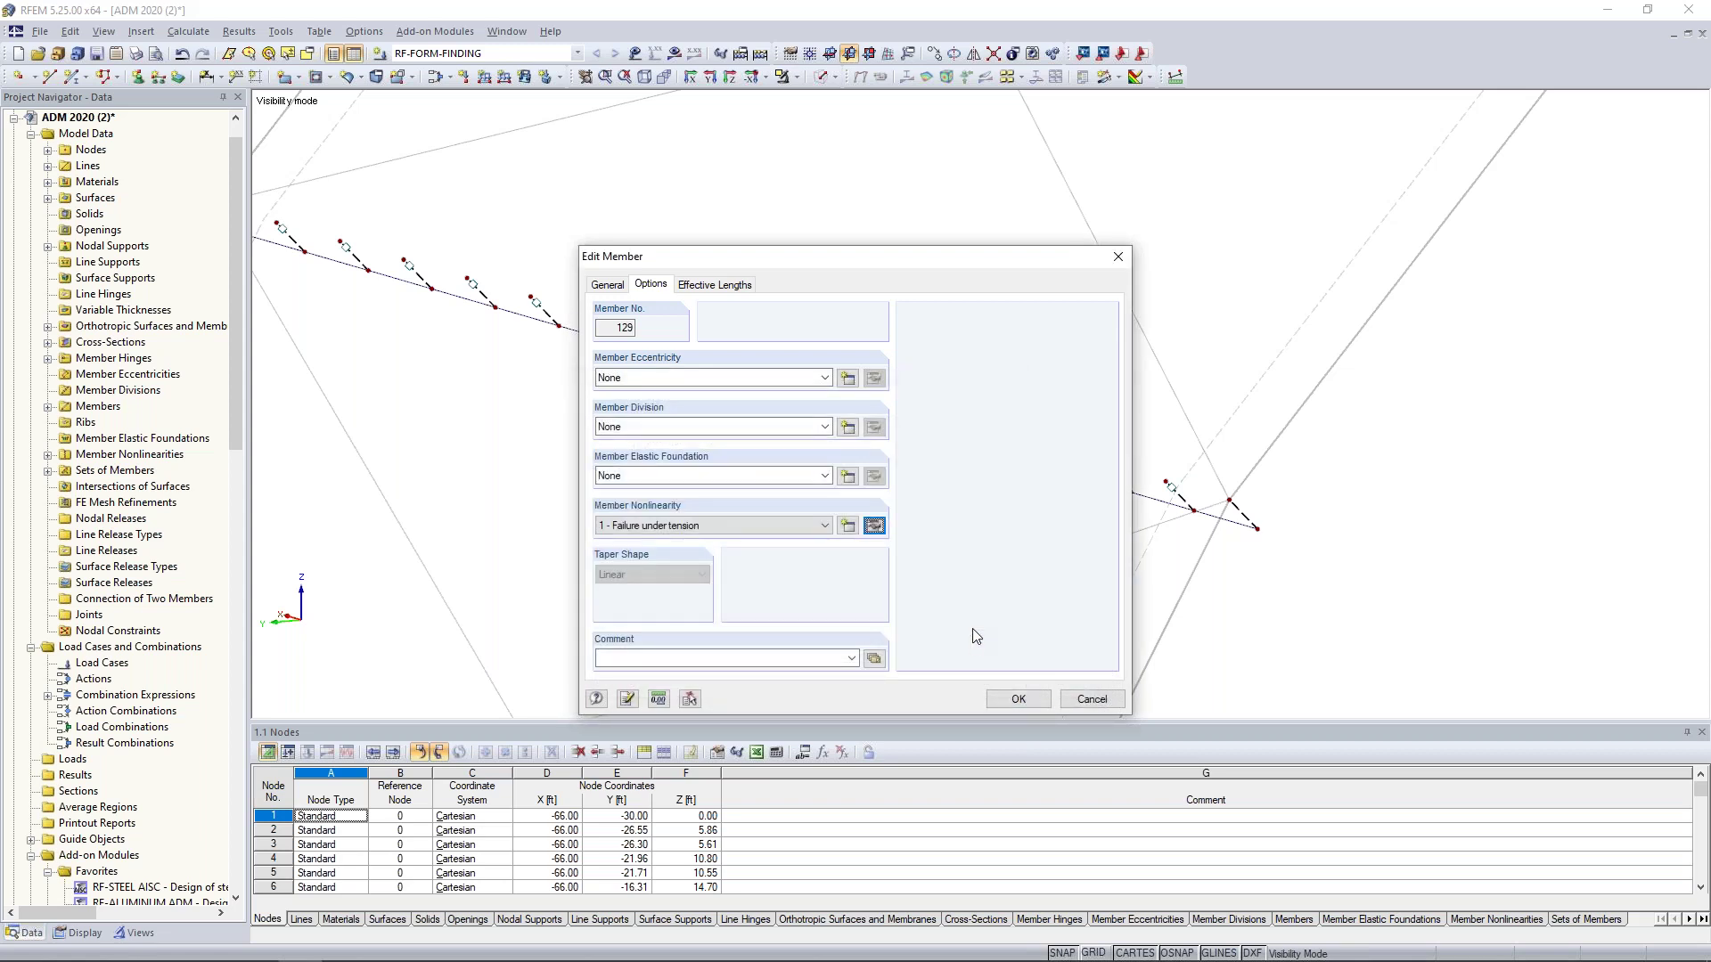
left_click(1082, 703)
- Cancel the visibility mode to restore the whole model and run the RF-FORM-FINDING calculation to display its results
scroll(962, 579, "down", 7)
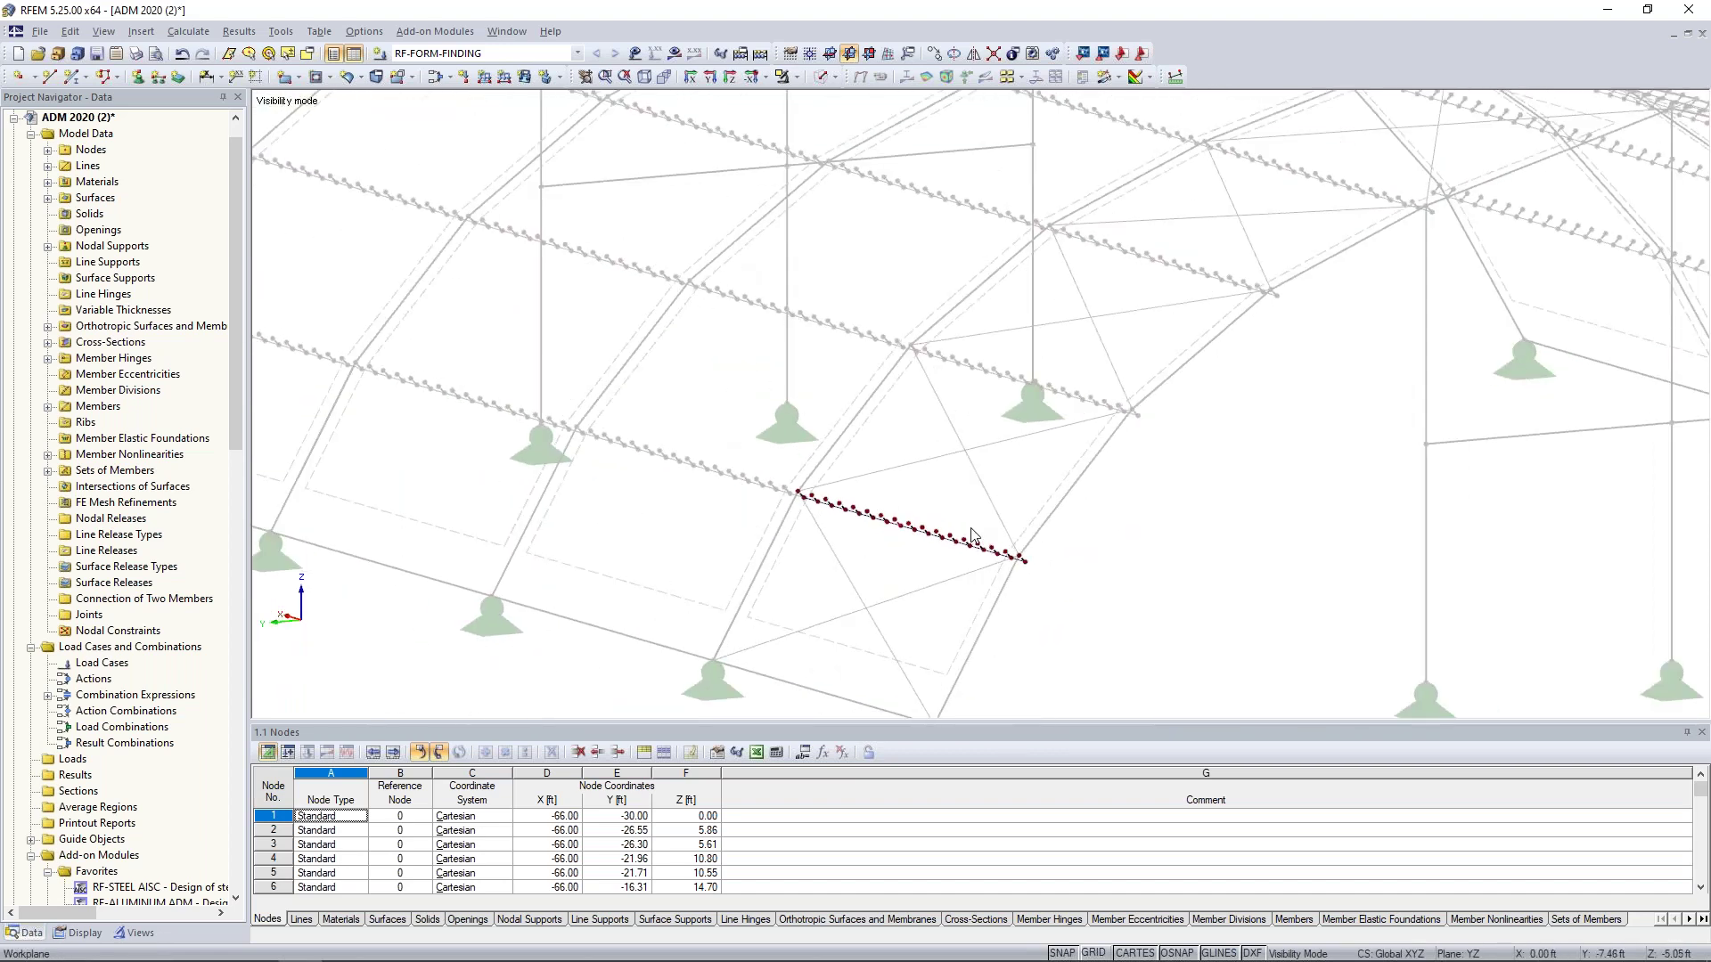
scroll(971, 532, "down", 3)
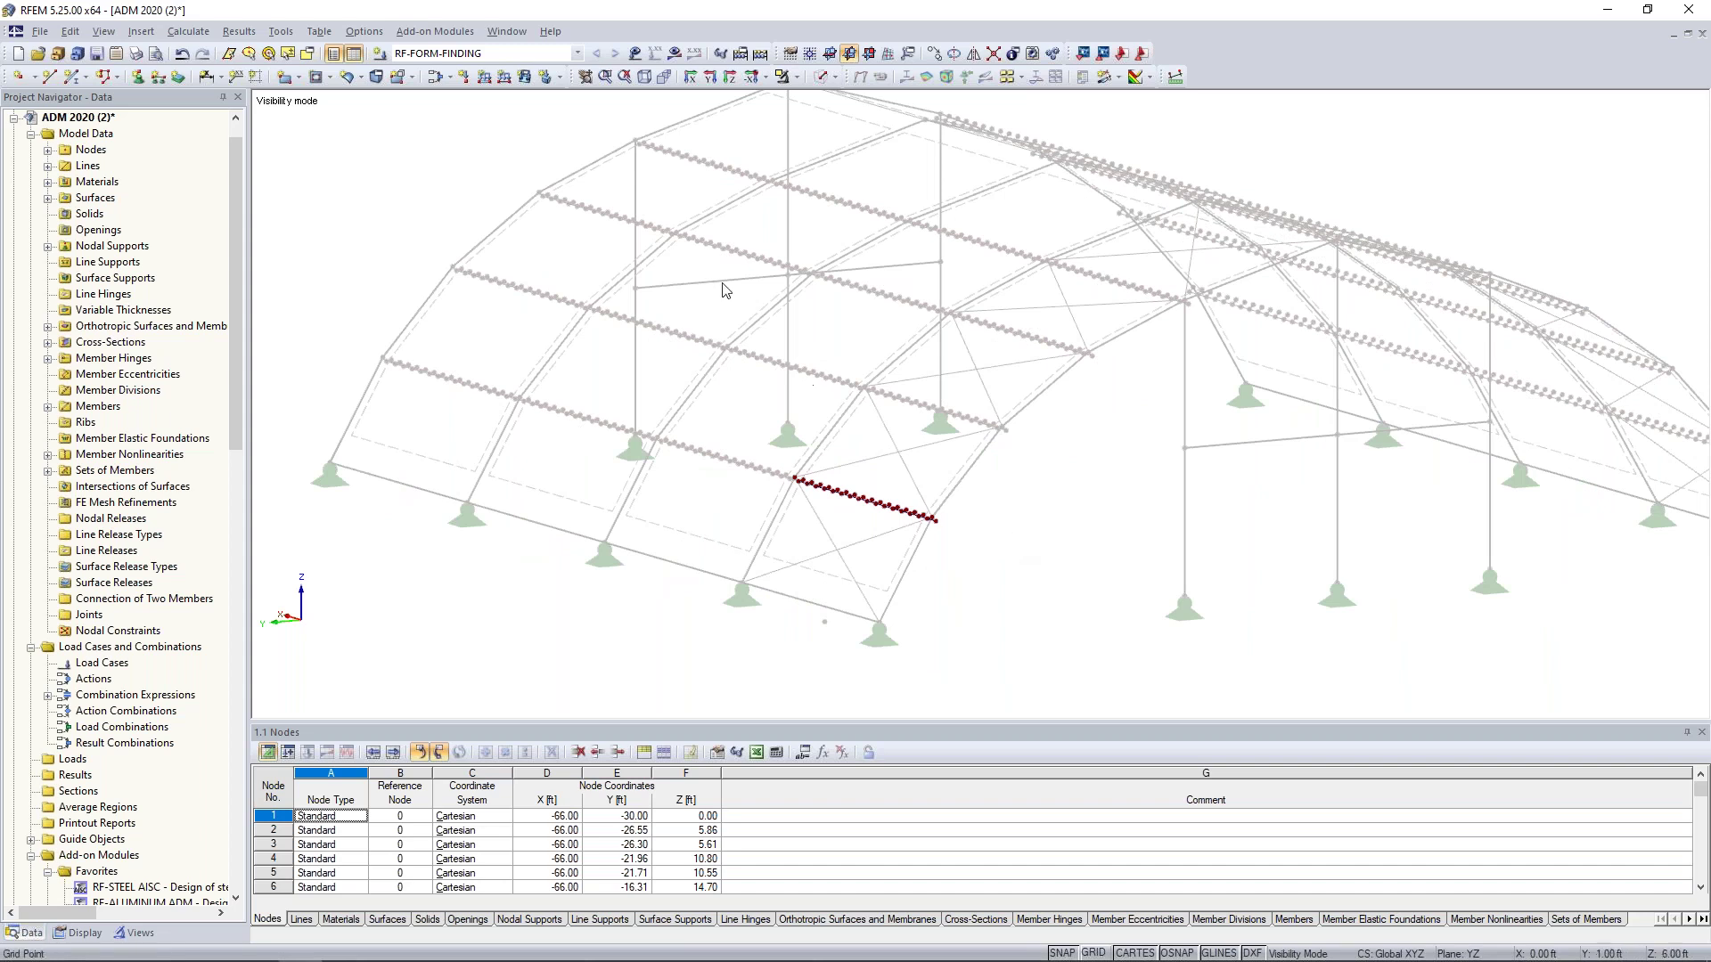
left_click(804, 78)
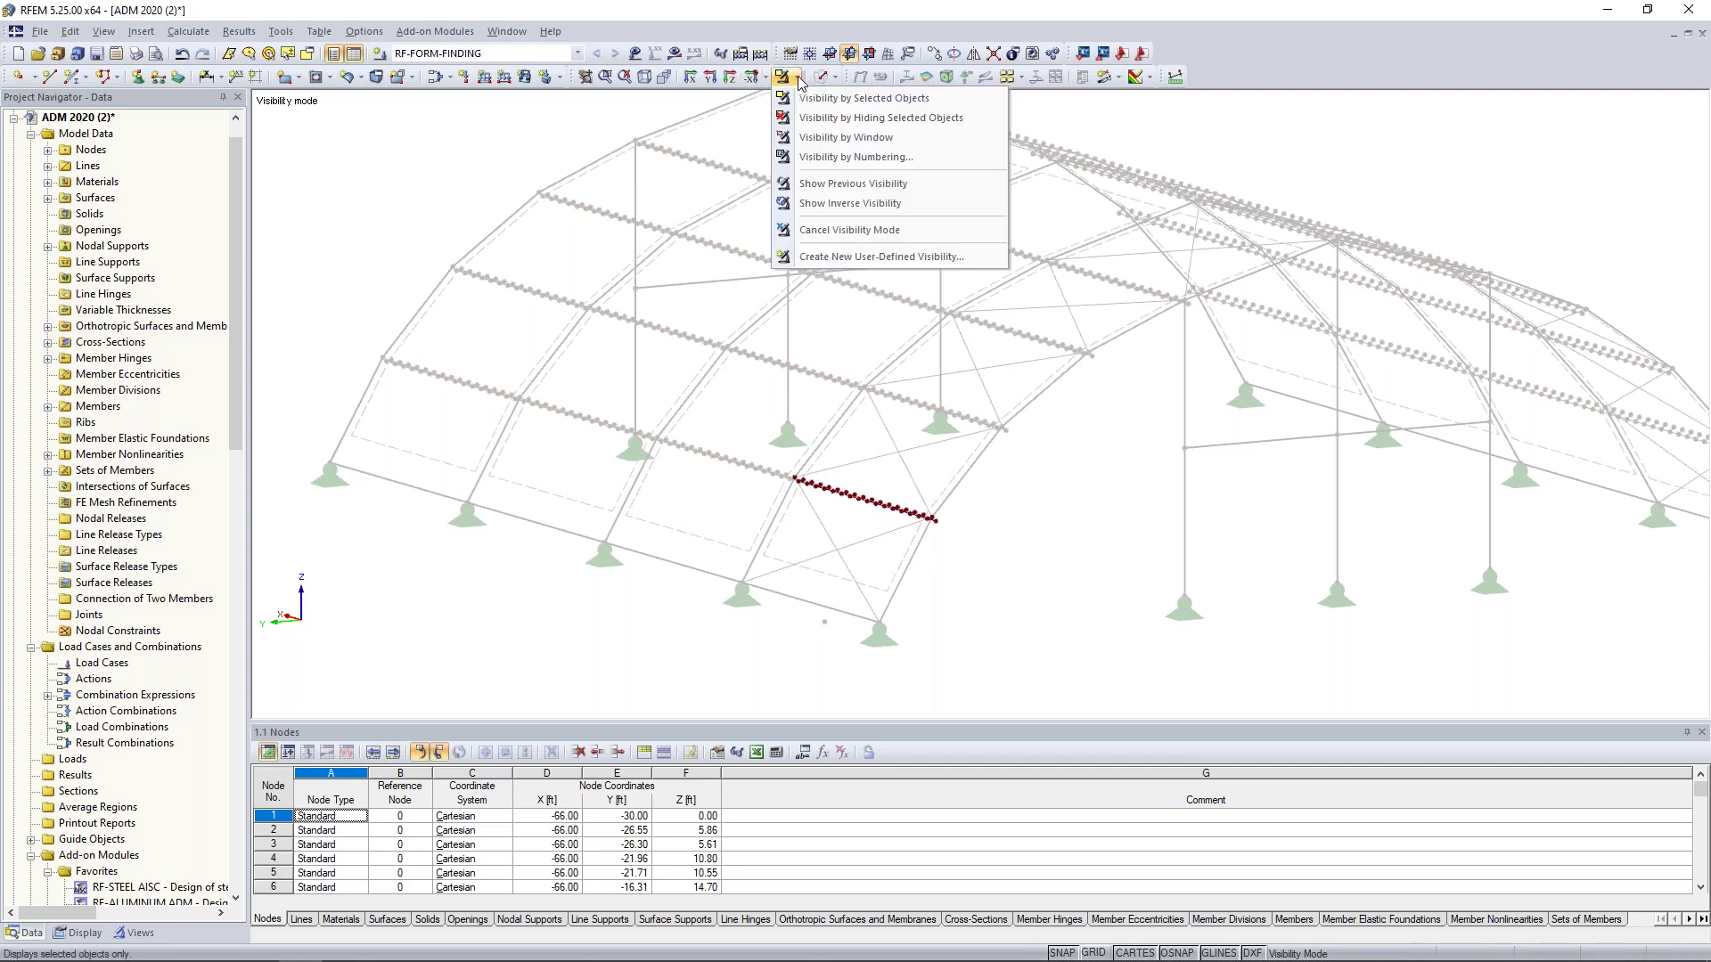
left_click(837, 230)
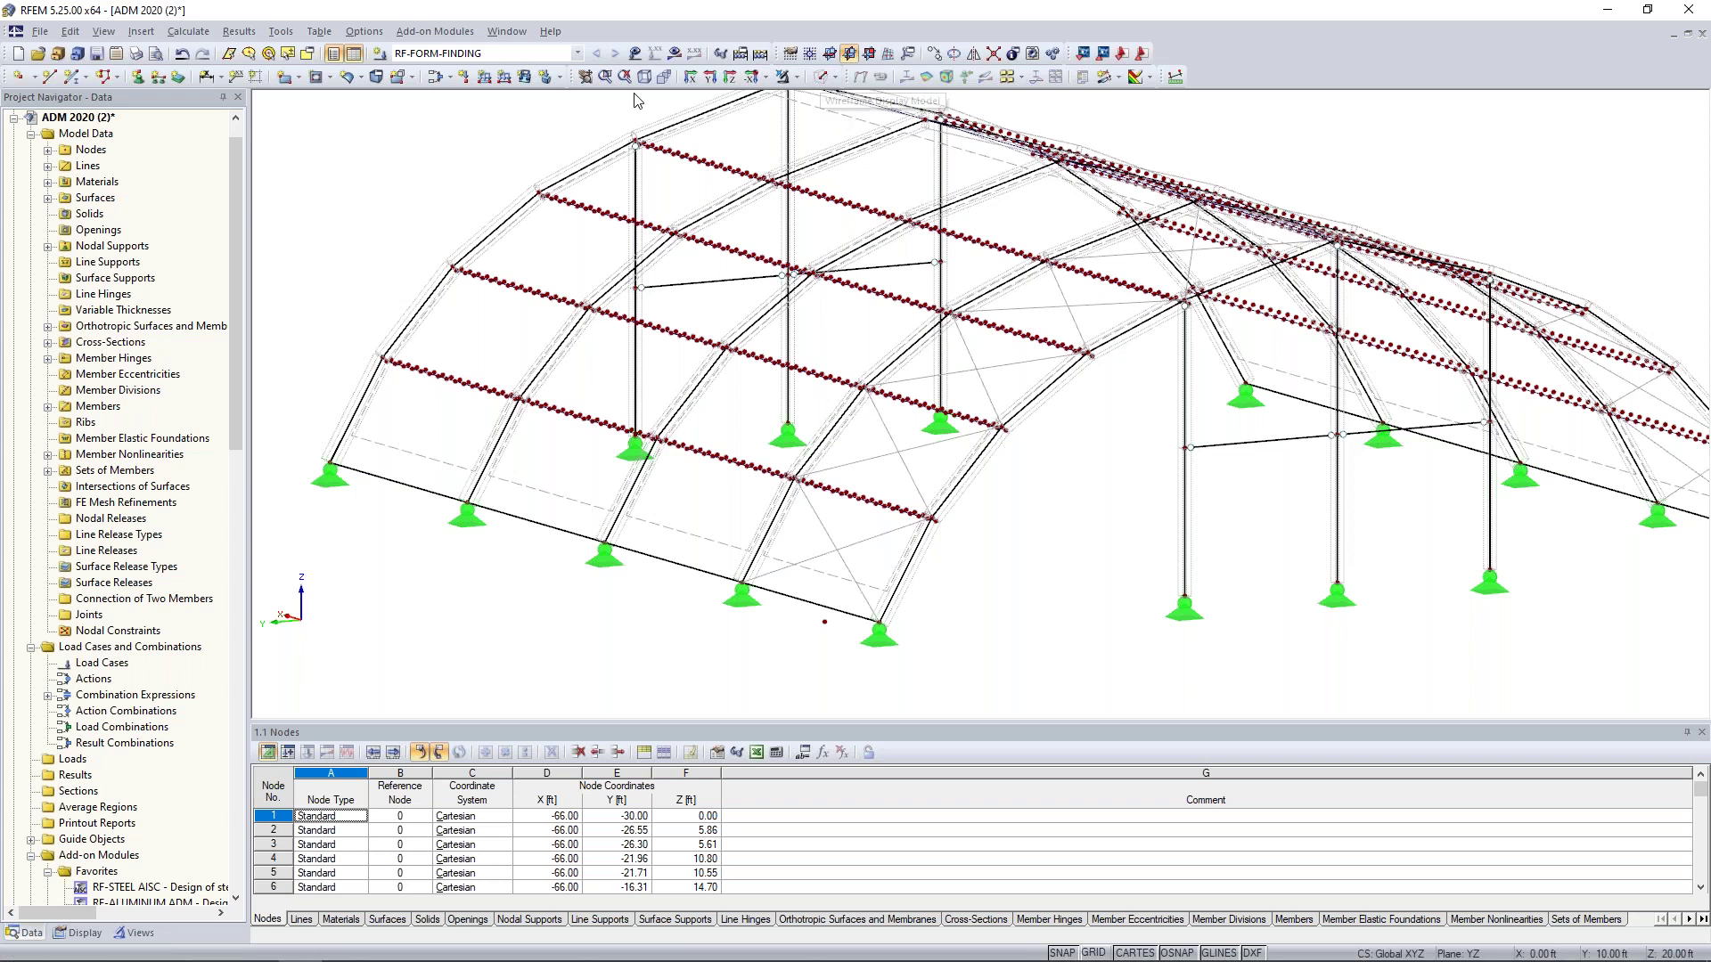
left_click(675, 53)
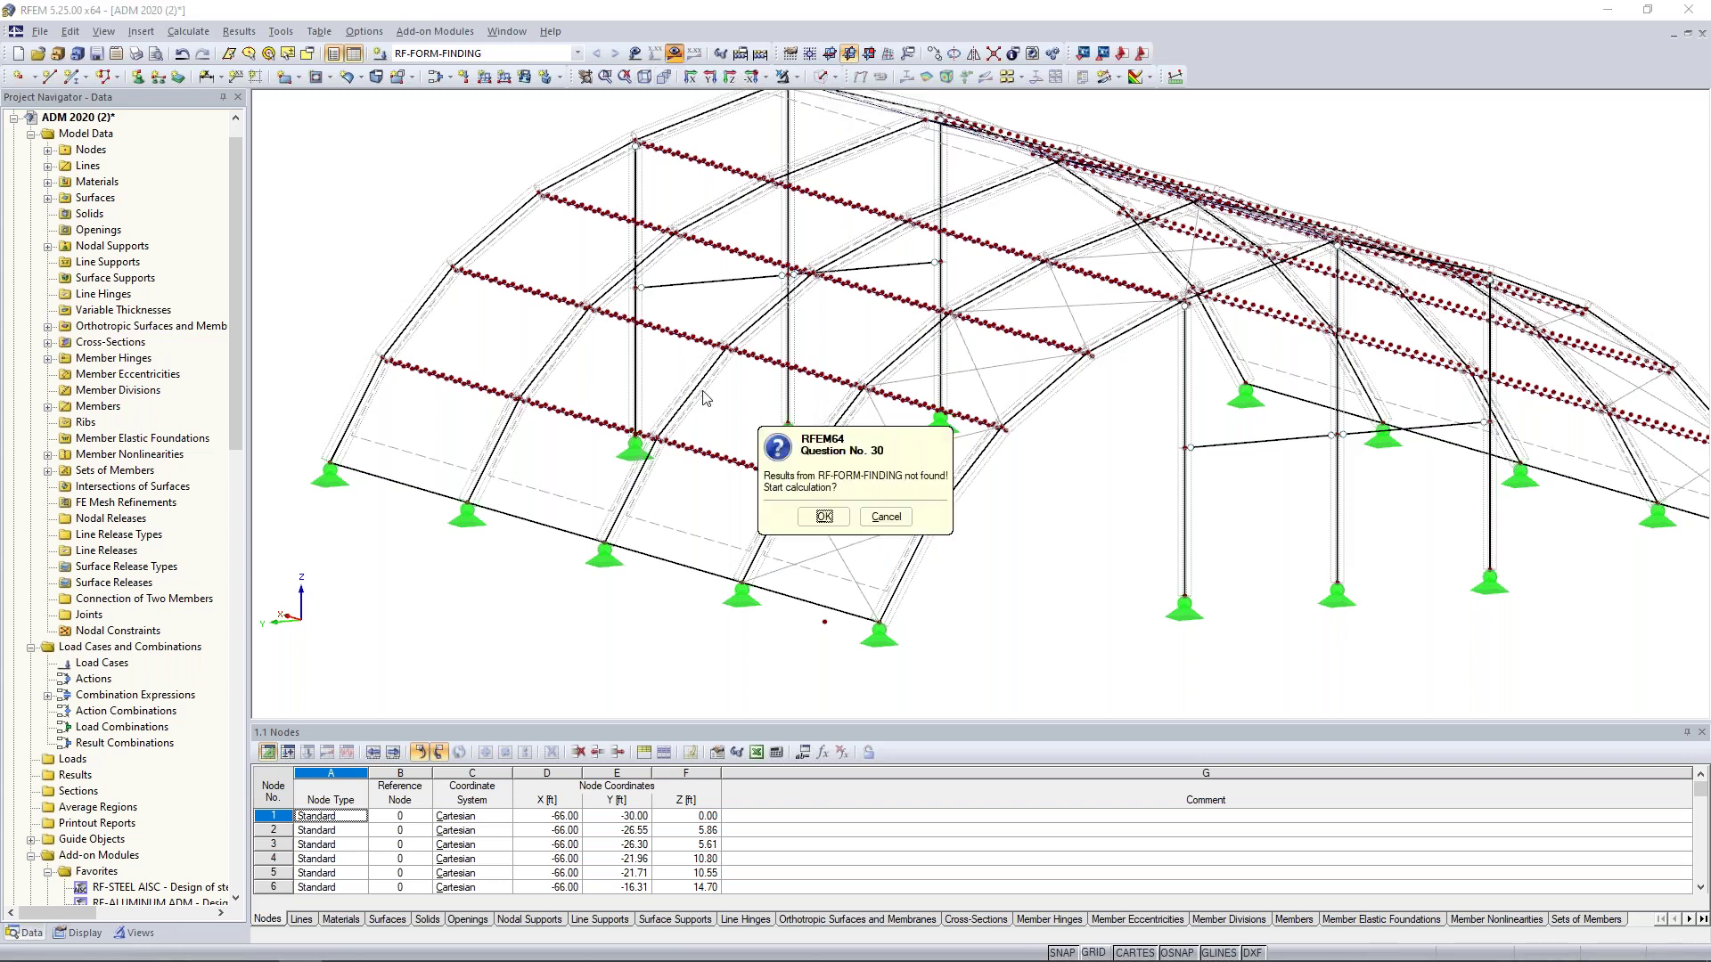
left_click(824, 516)
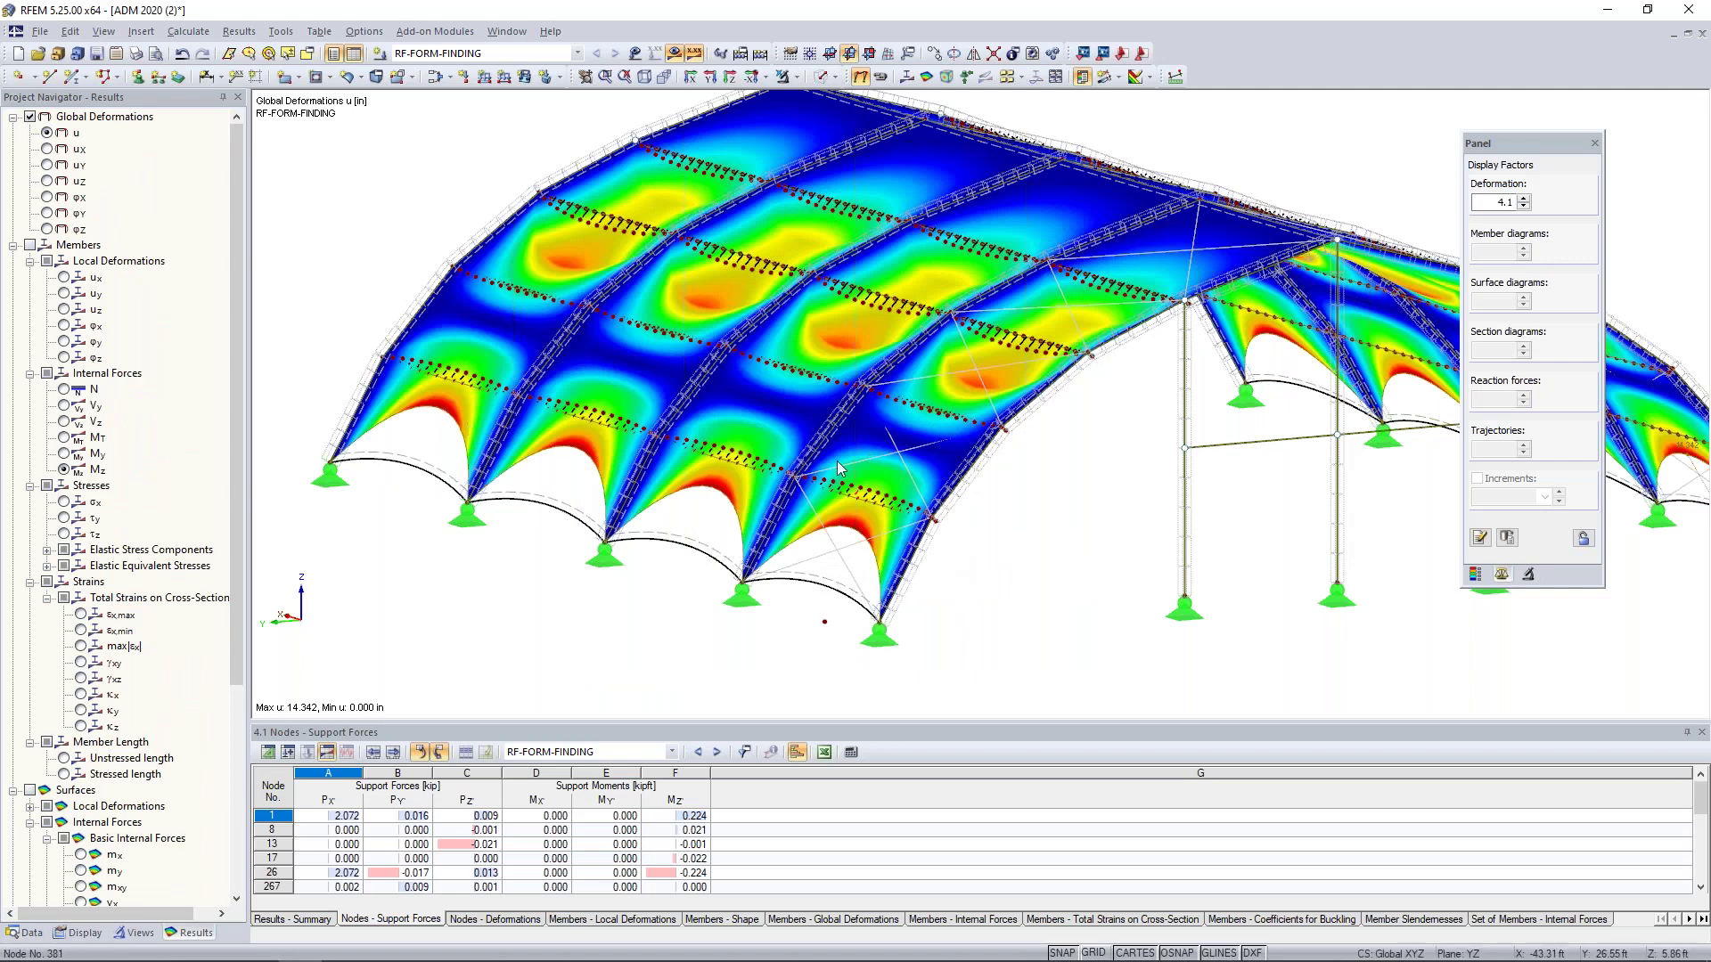
- Set the deformation display factor to 1.025 and view the whole form-found structure
scroll(978, 489, "down", 1)
middle_click_drag(978, 489, 909, 518, "ctrl")
left_click(1525, 206)
left_click(1525, 206)
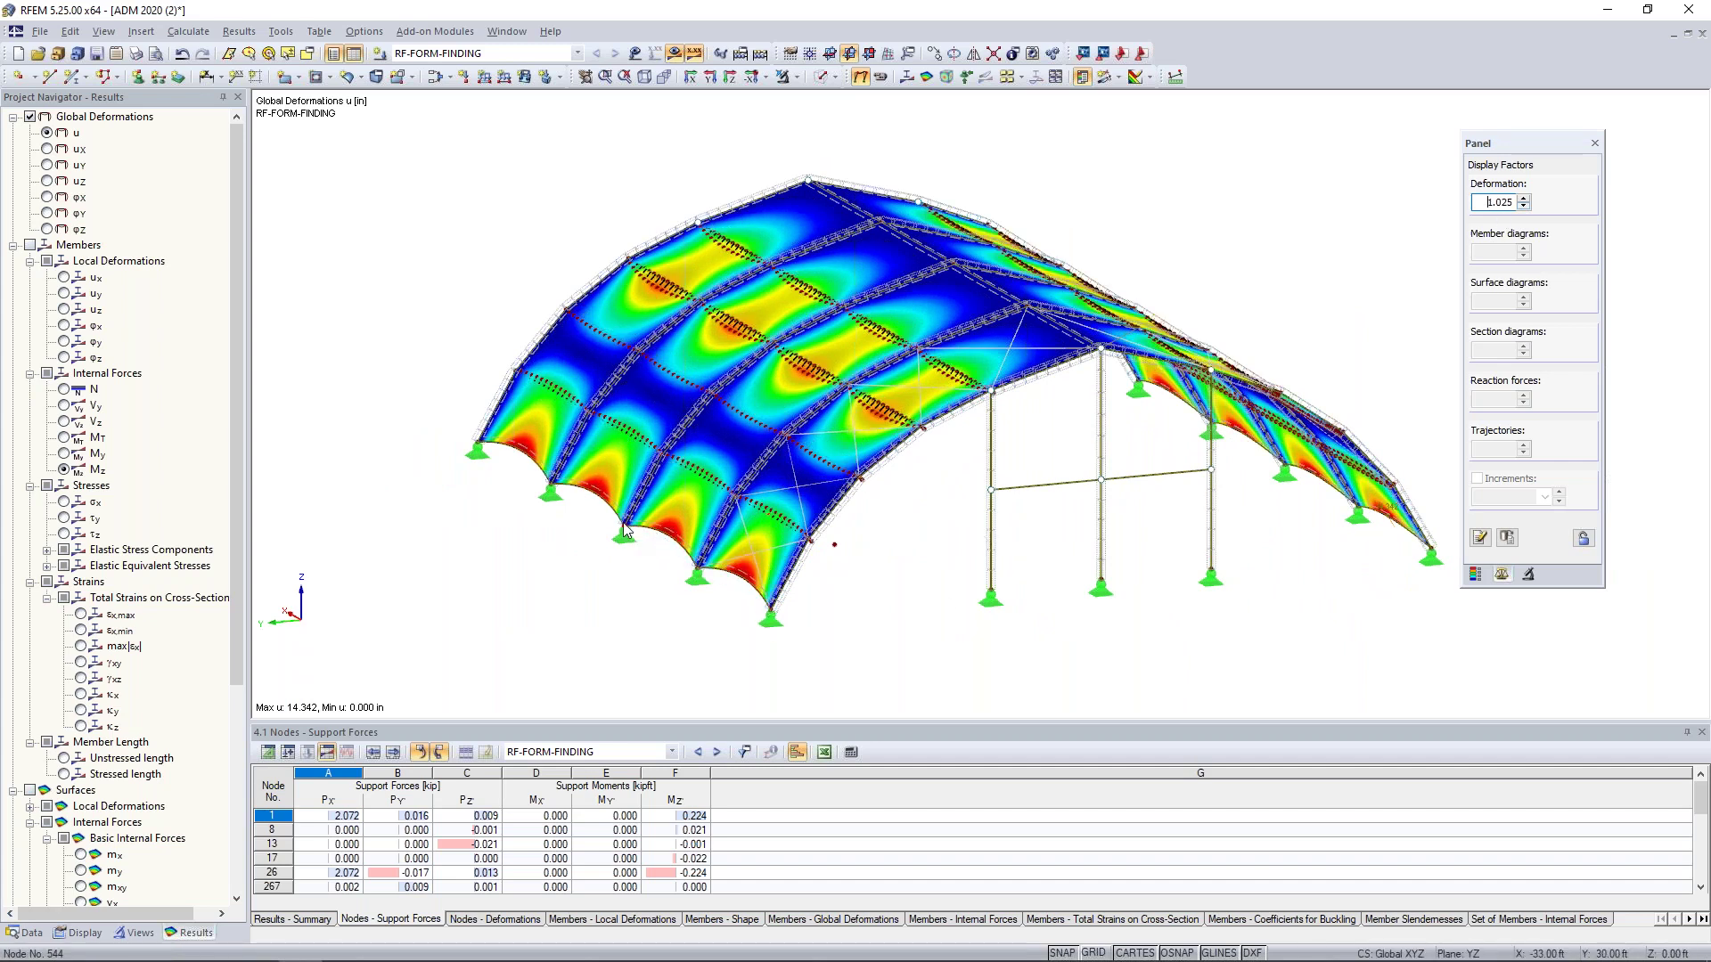
middle_click_drag(822, 353, 1184, 618, "ctrl")
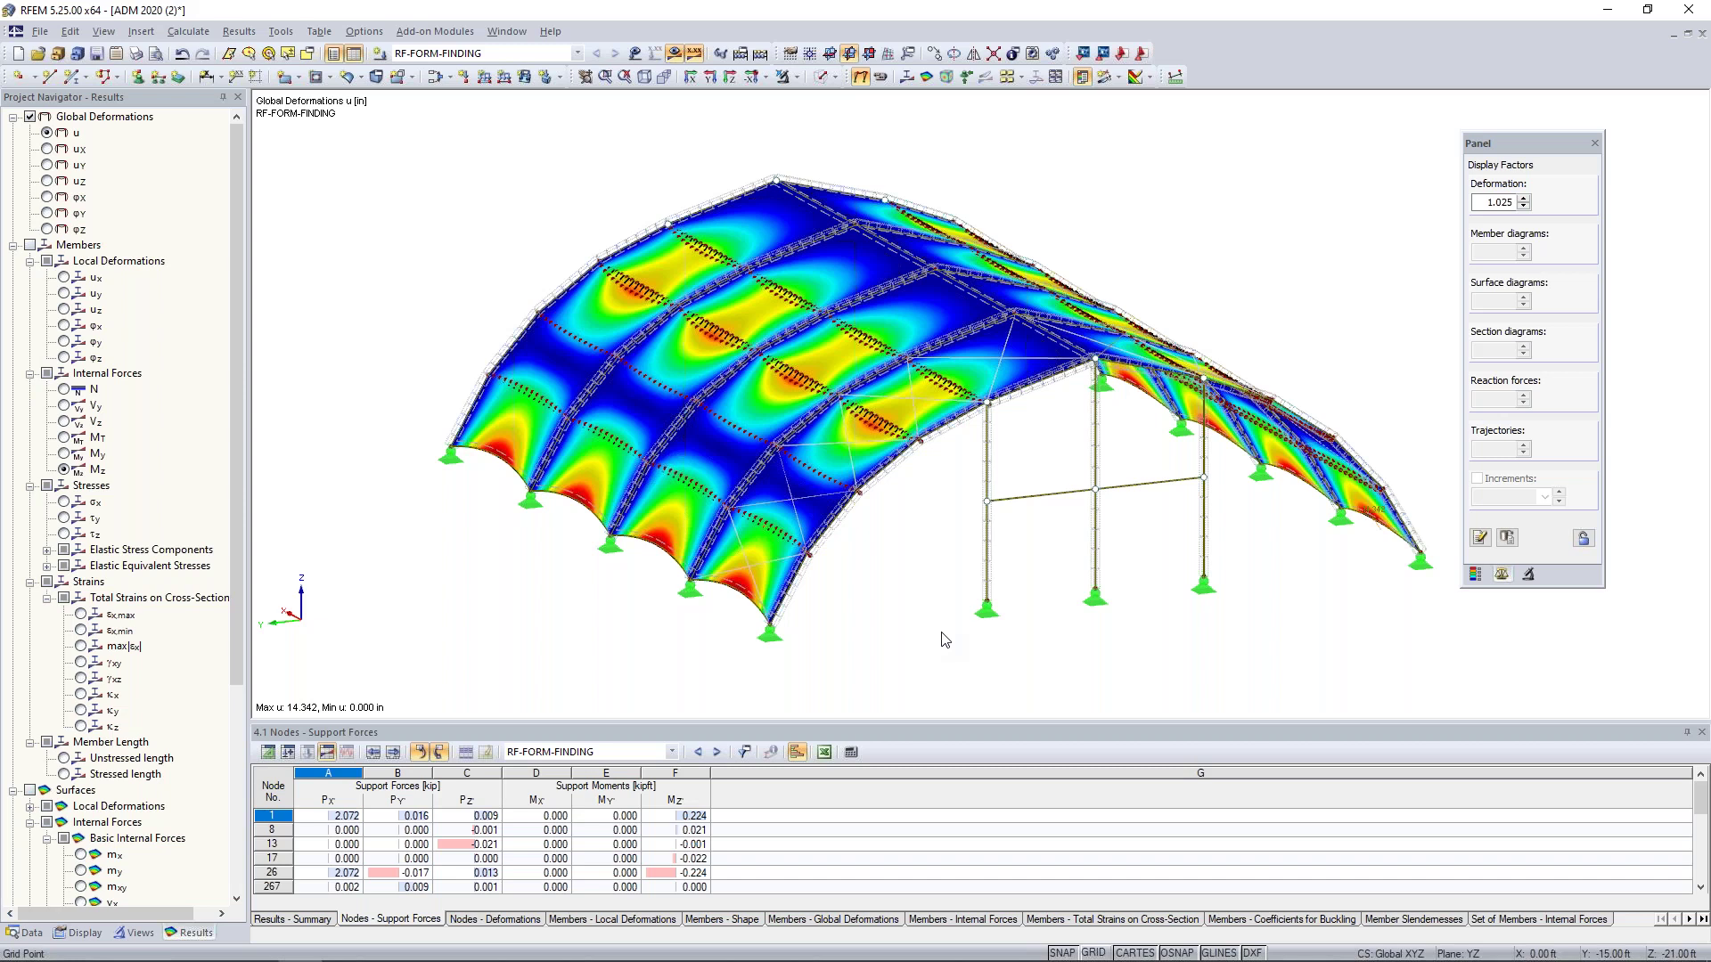
- Create load case LC1 with the description Dead and the Dead action category
left_click(434, 77)
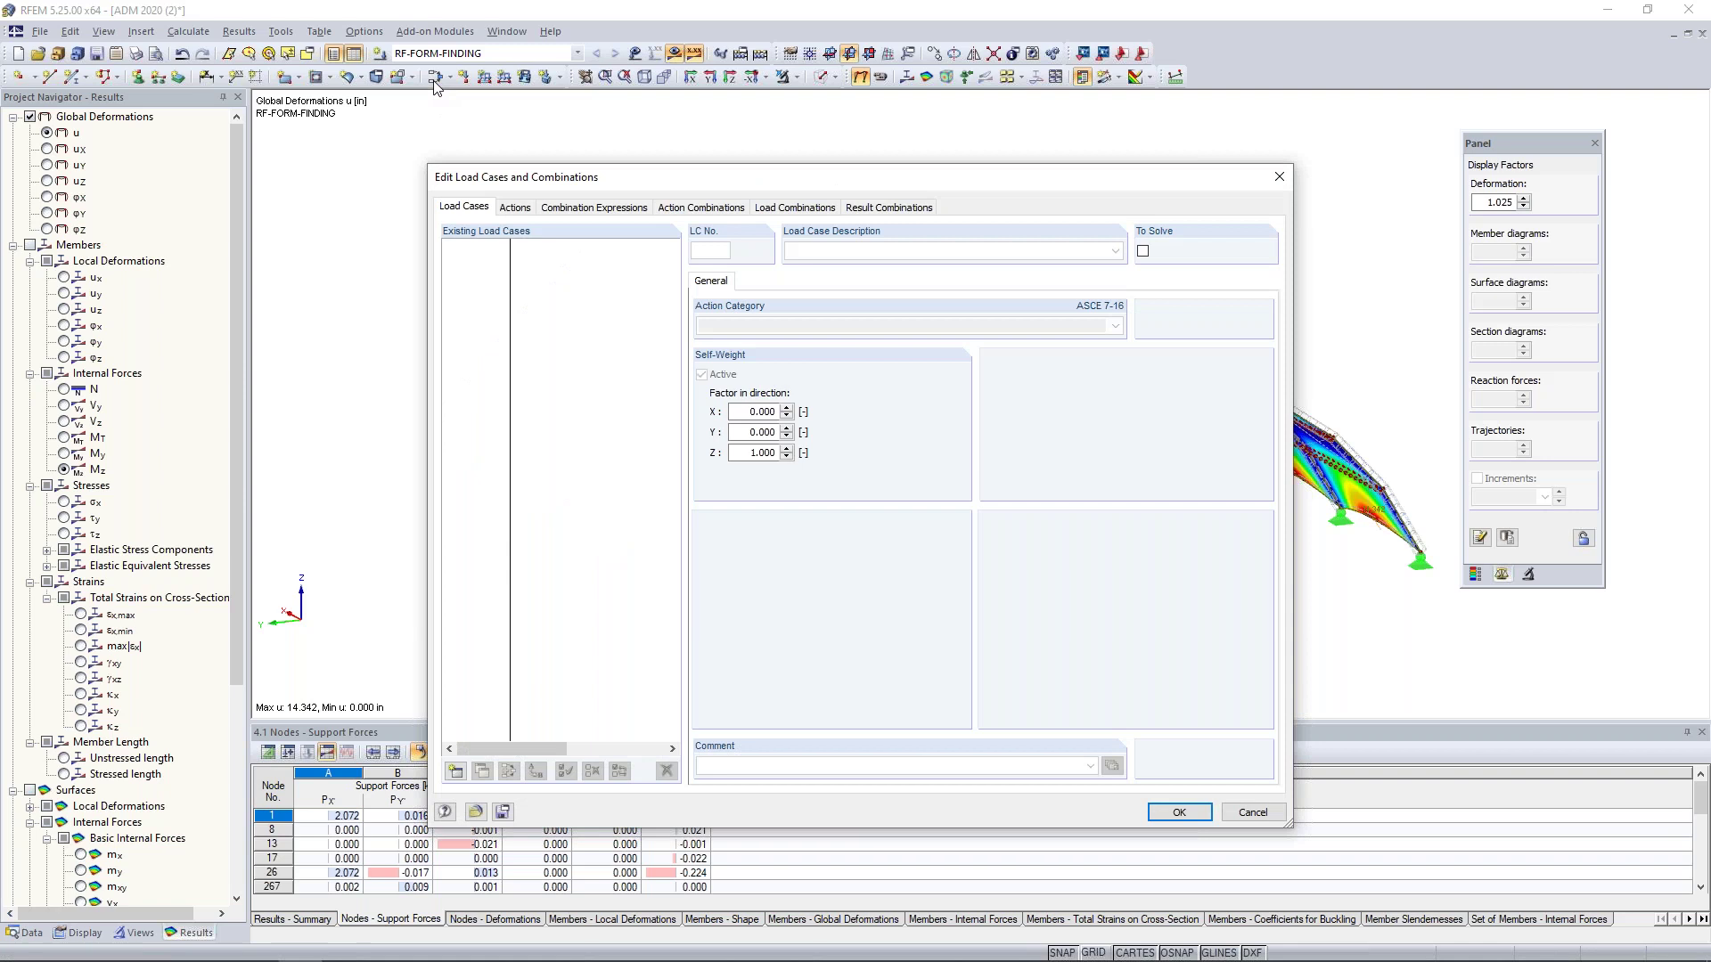
left_click(455, 770)
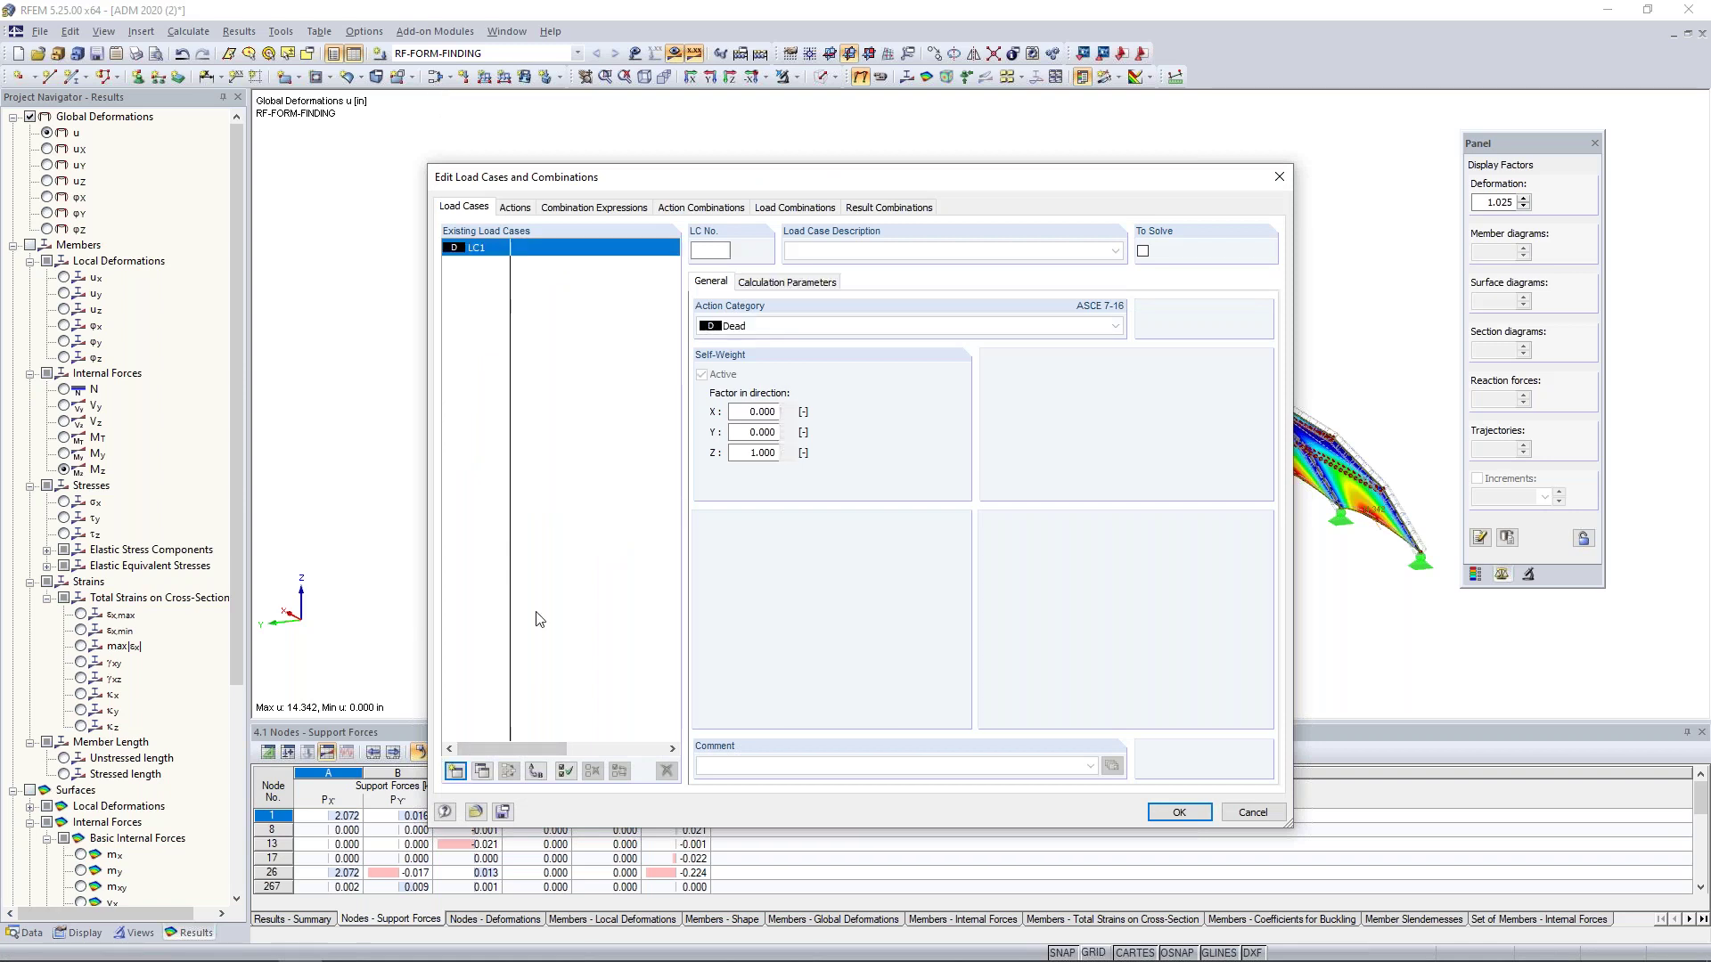
type("Dead")
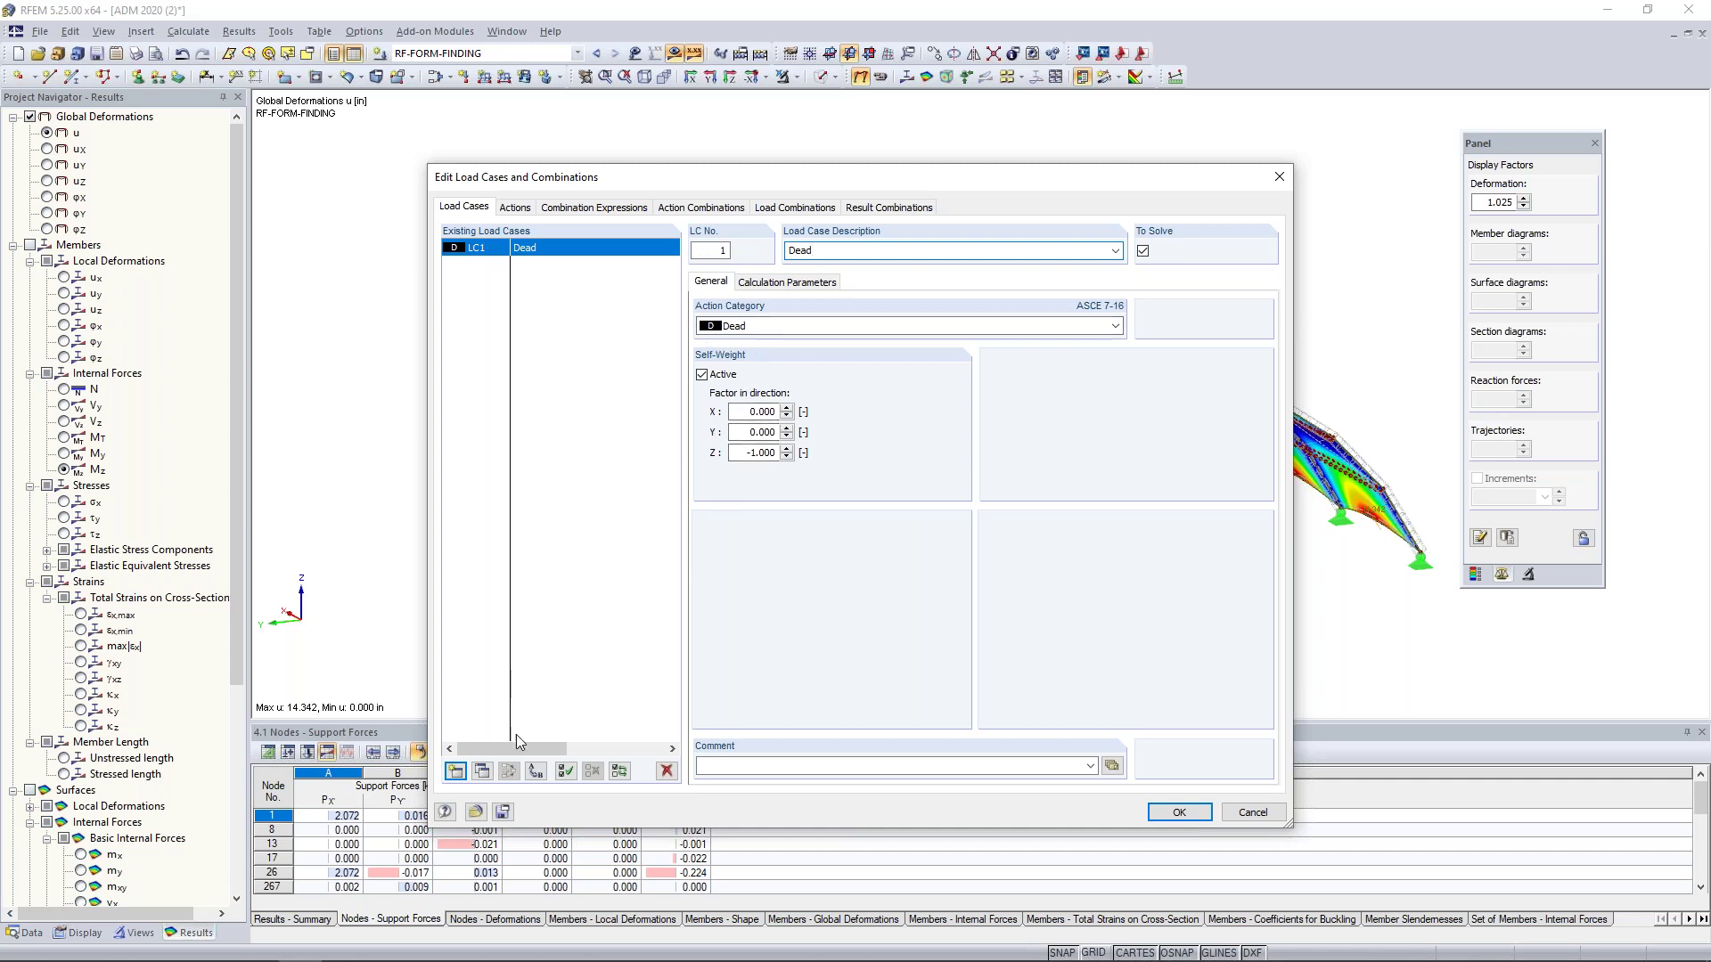
- Add load case LC2 named Snow with the Snow action category, and accept the load cases with LC1 current
left_click(455, 771)
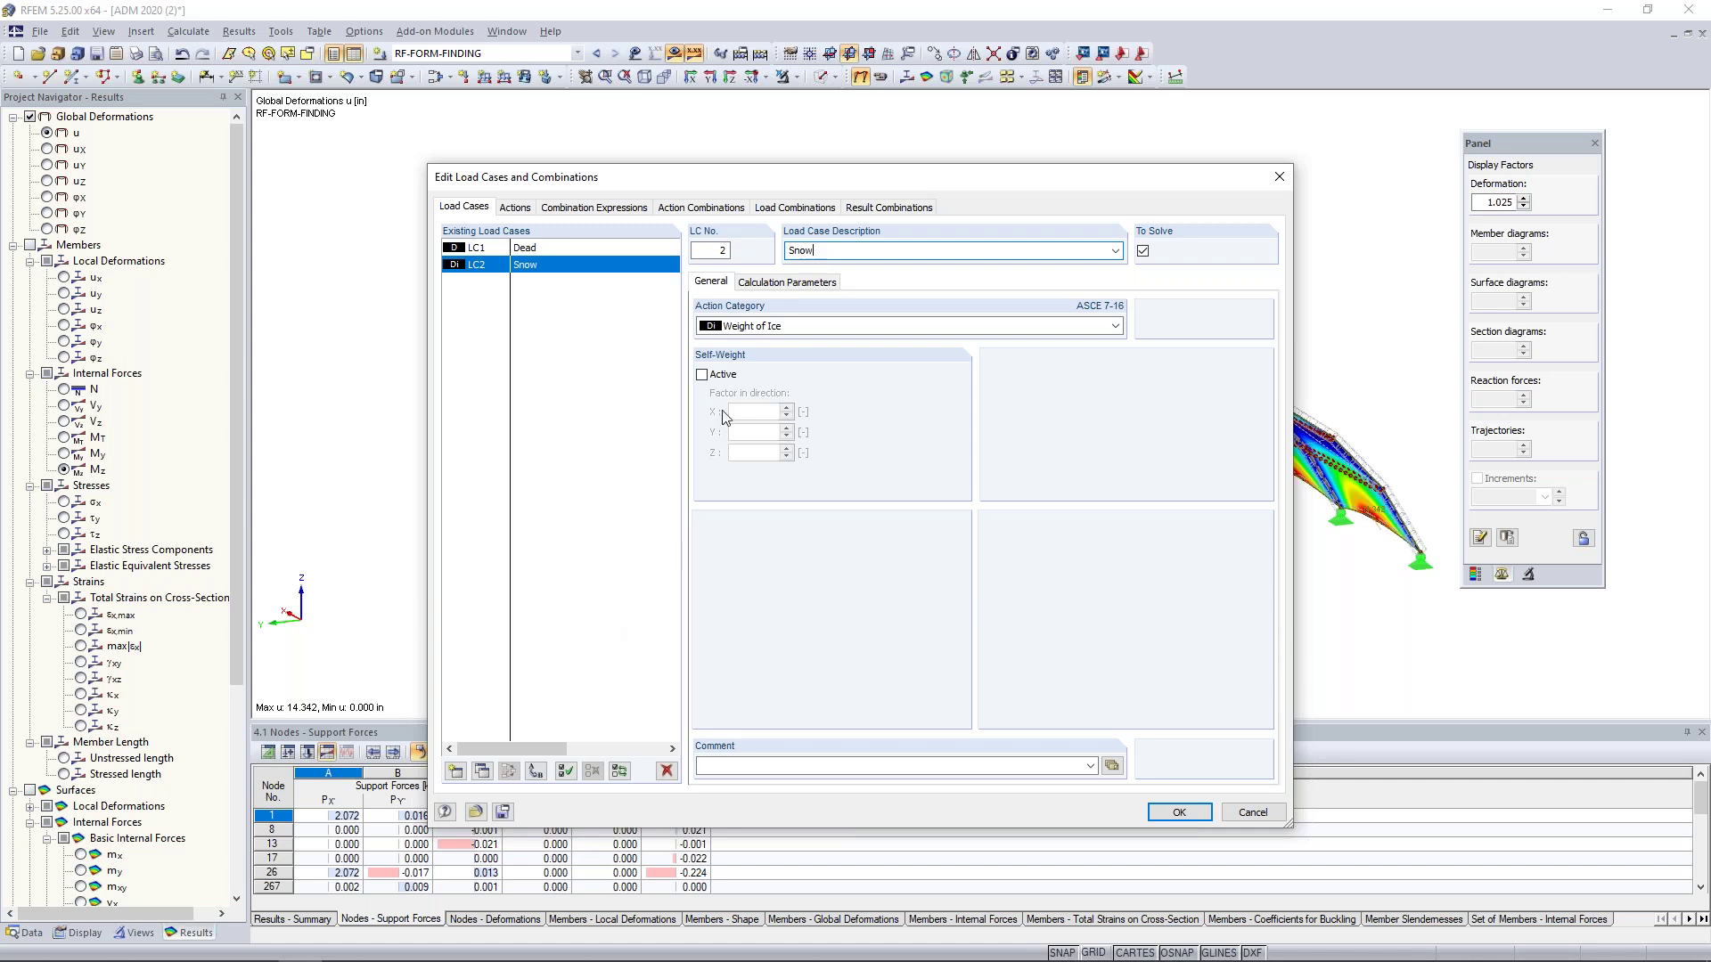
left_click(753, 326)
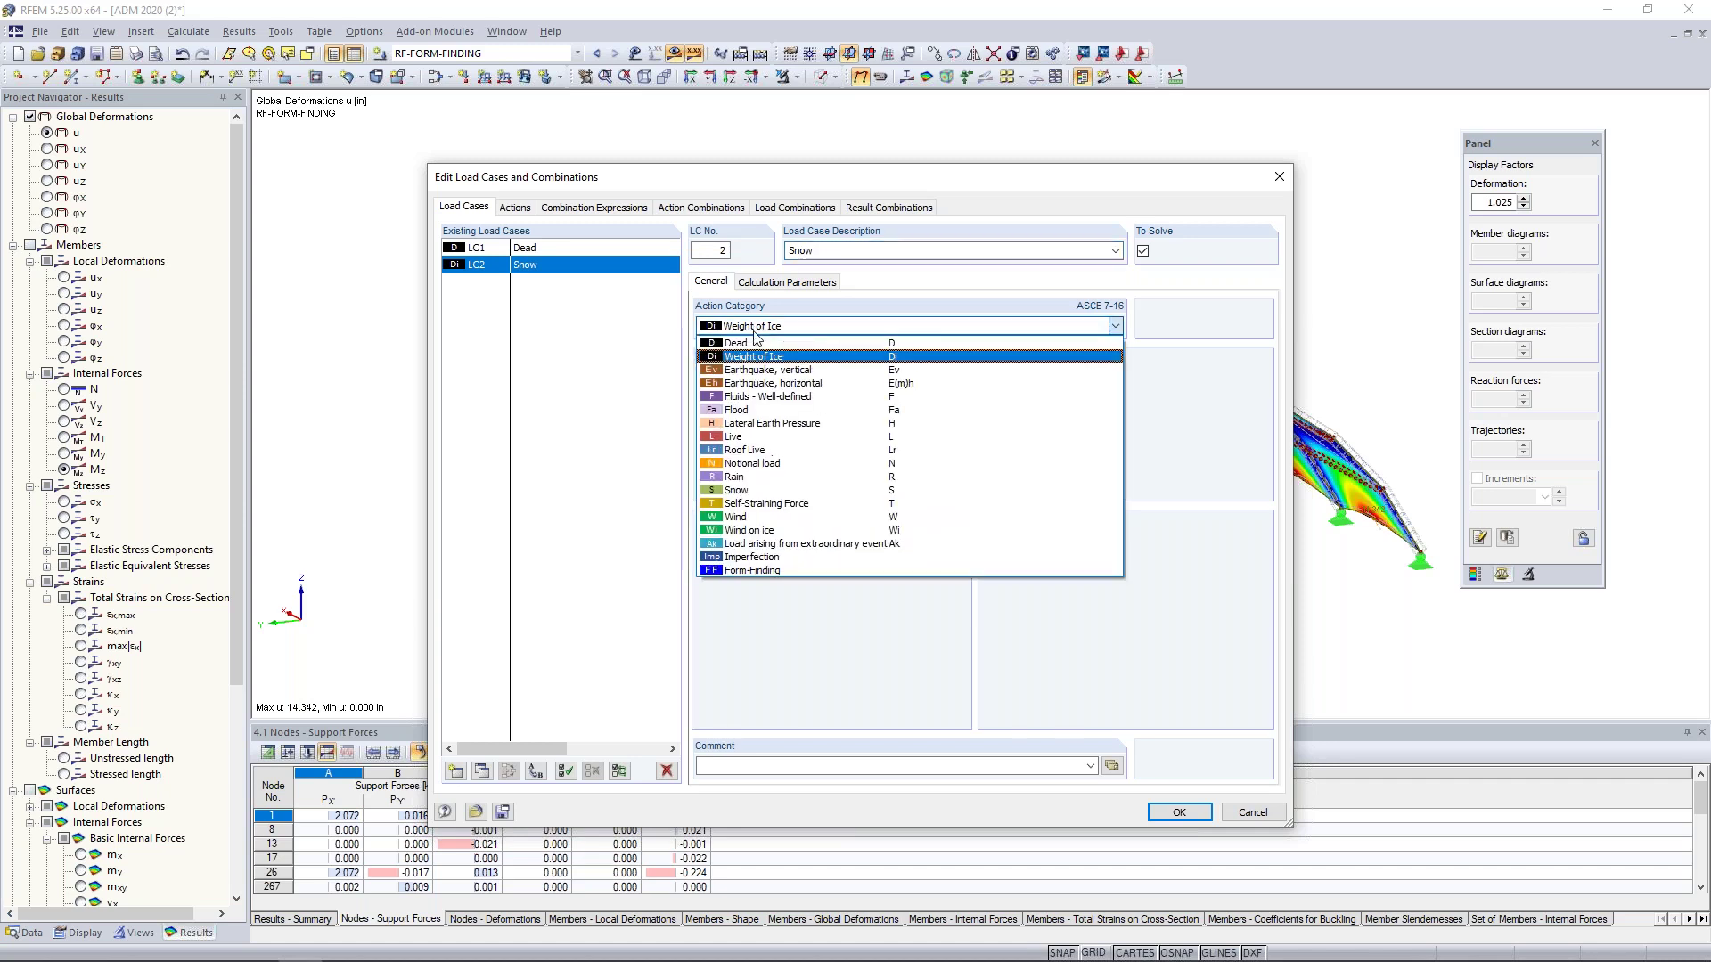
left_click(736, 490)
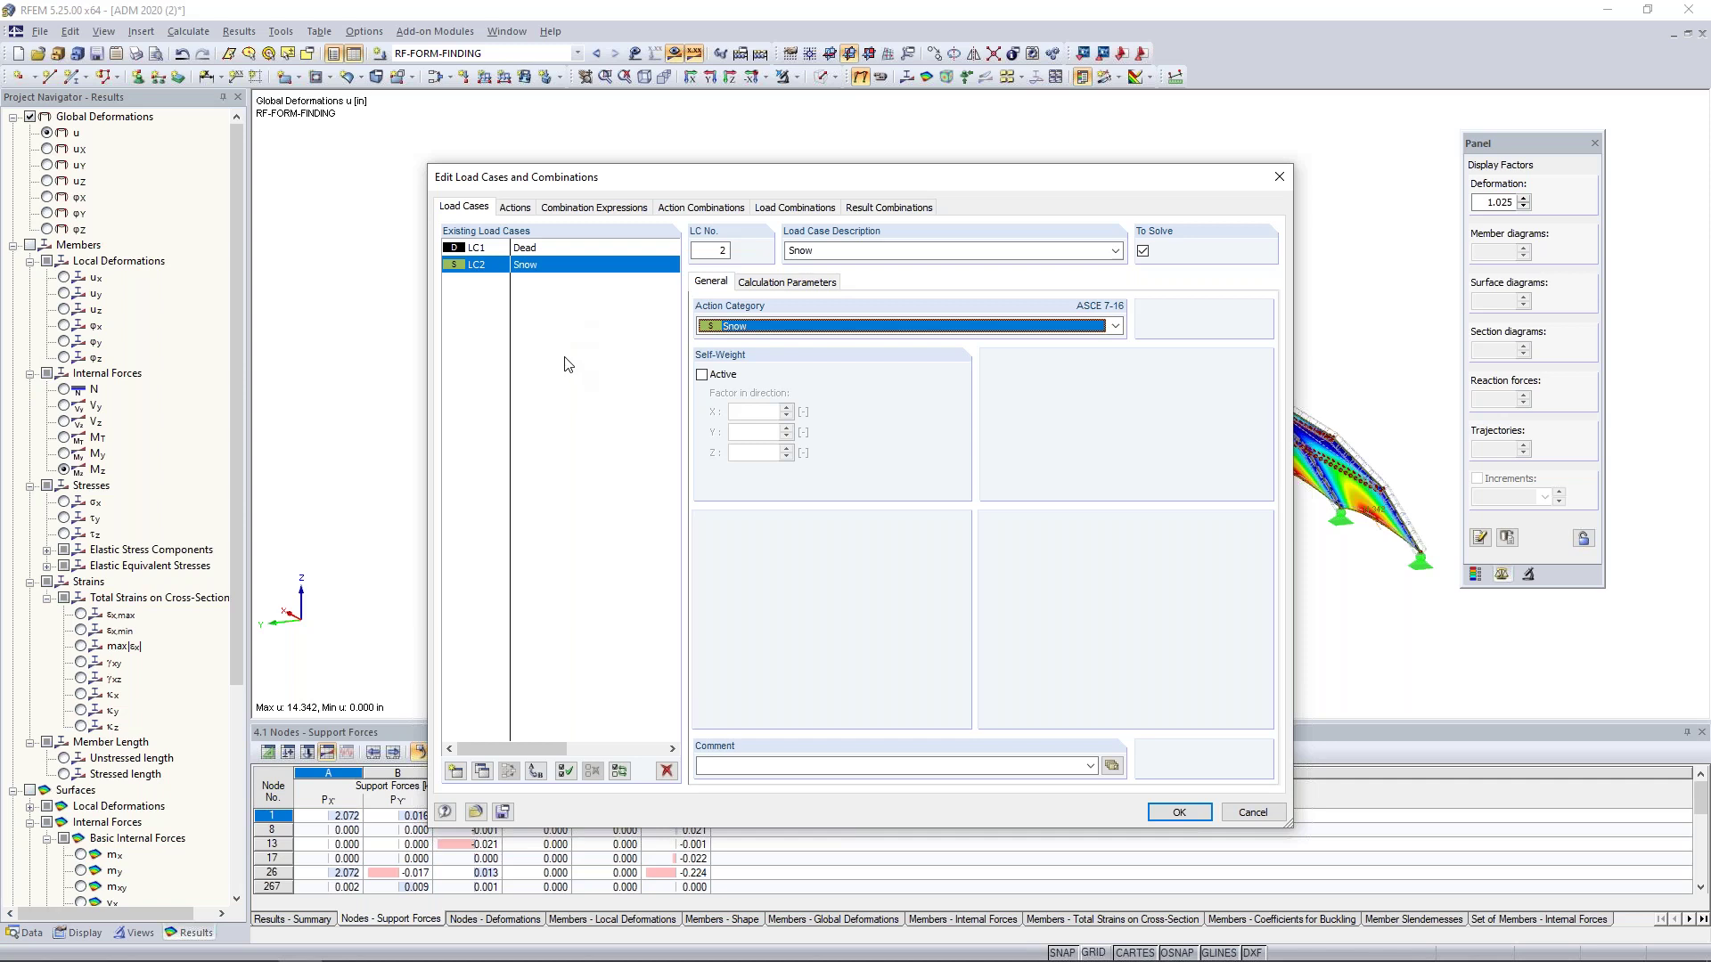
left_click(538, 254)
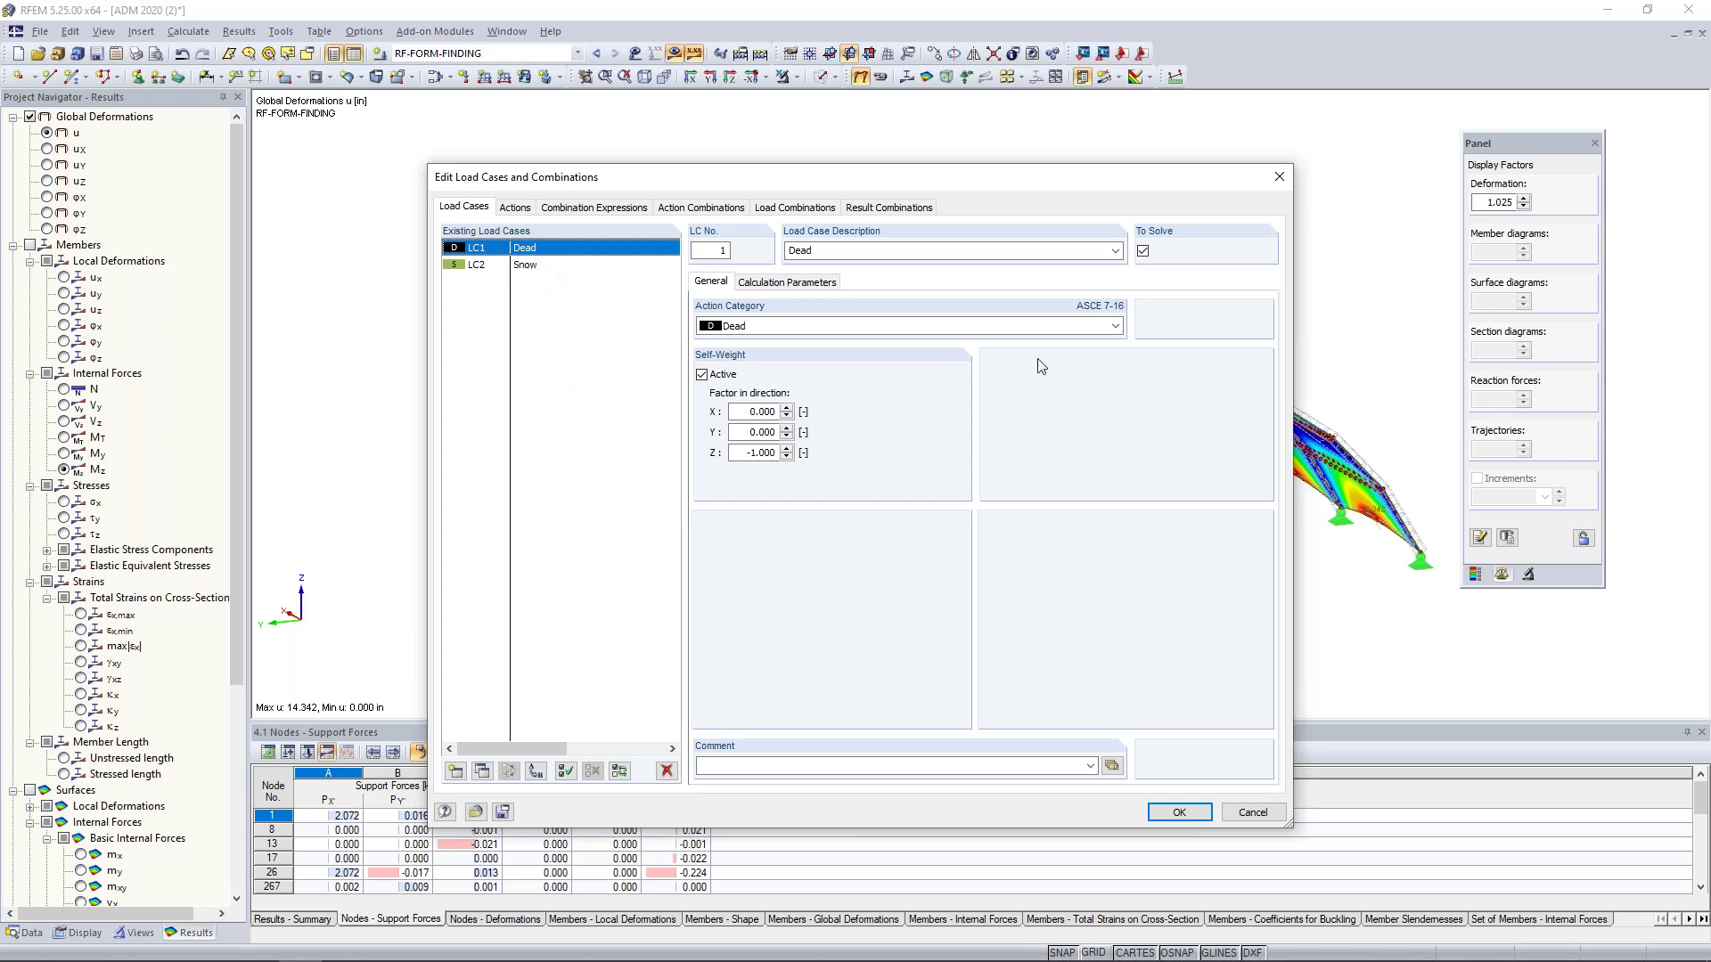
left_click(1179, 812)
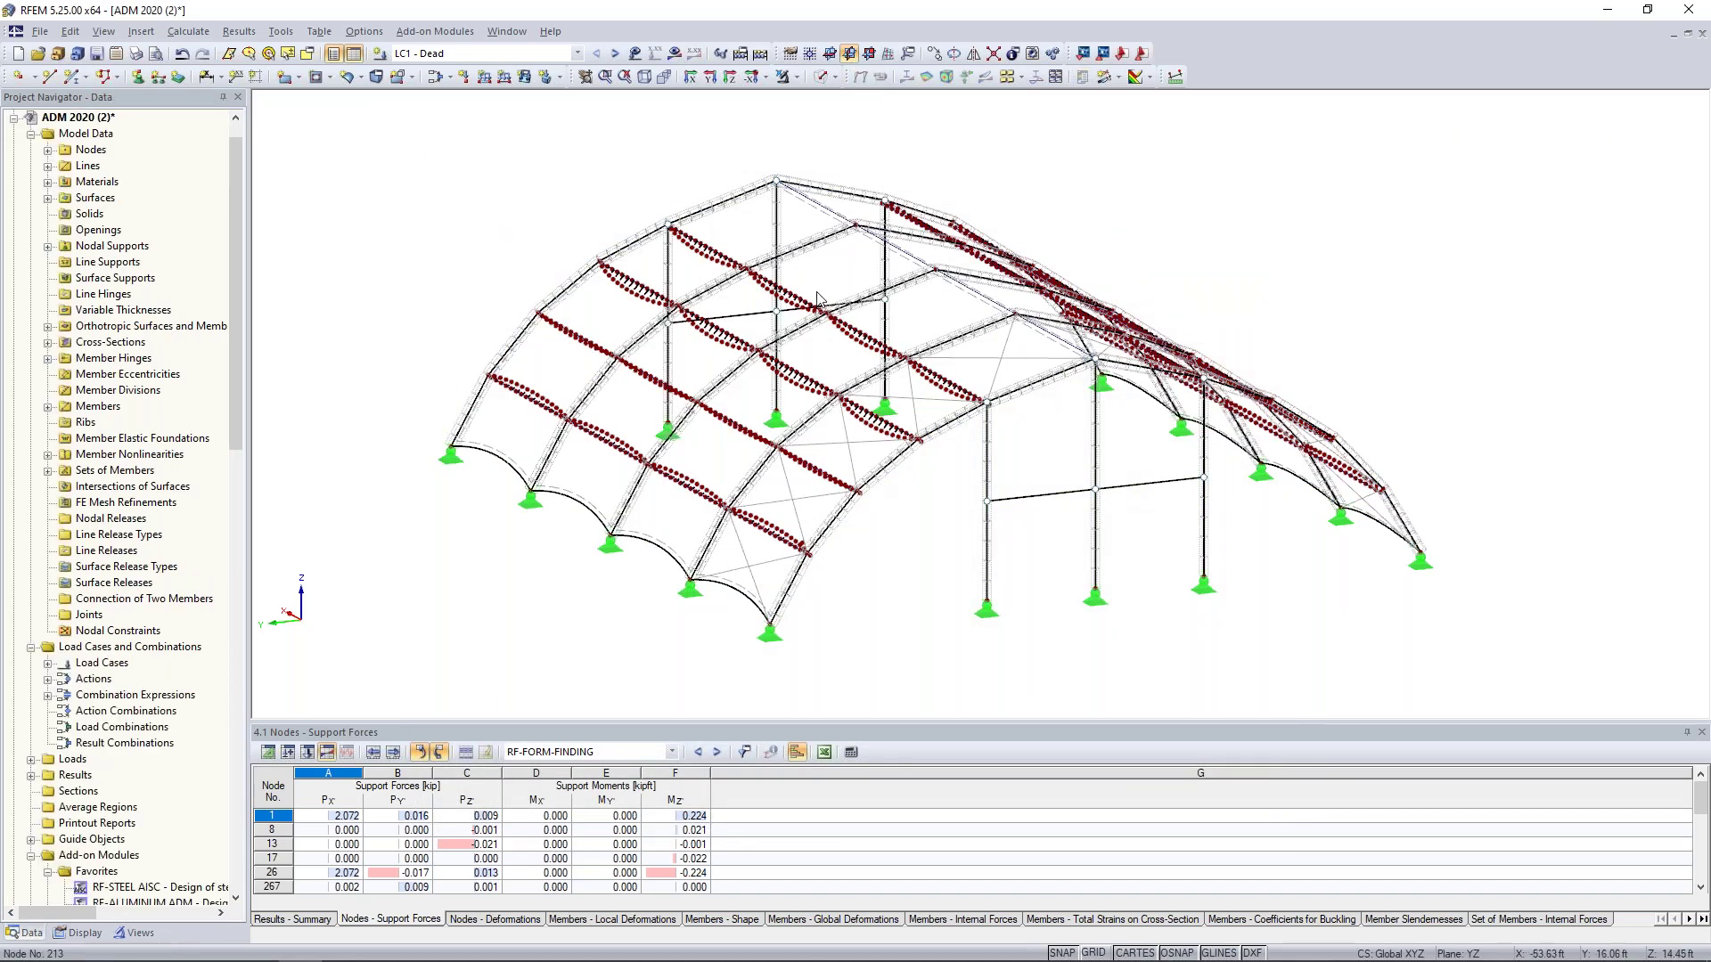
- Render the model solid with transparent surfaces and define a uniform force of -0.080 kip/ft in global ZL referring to sets of members
left_click(821, 78)
left_click(821, 78)
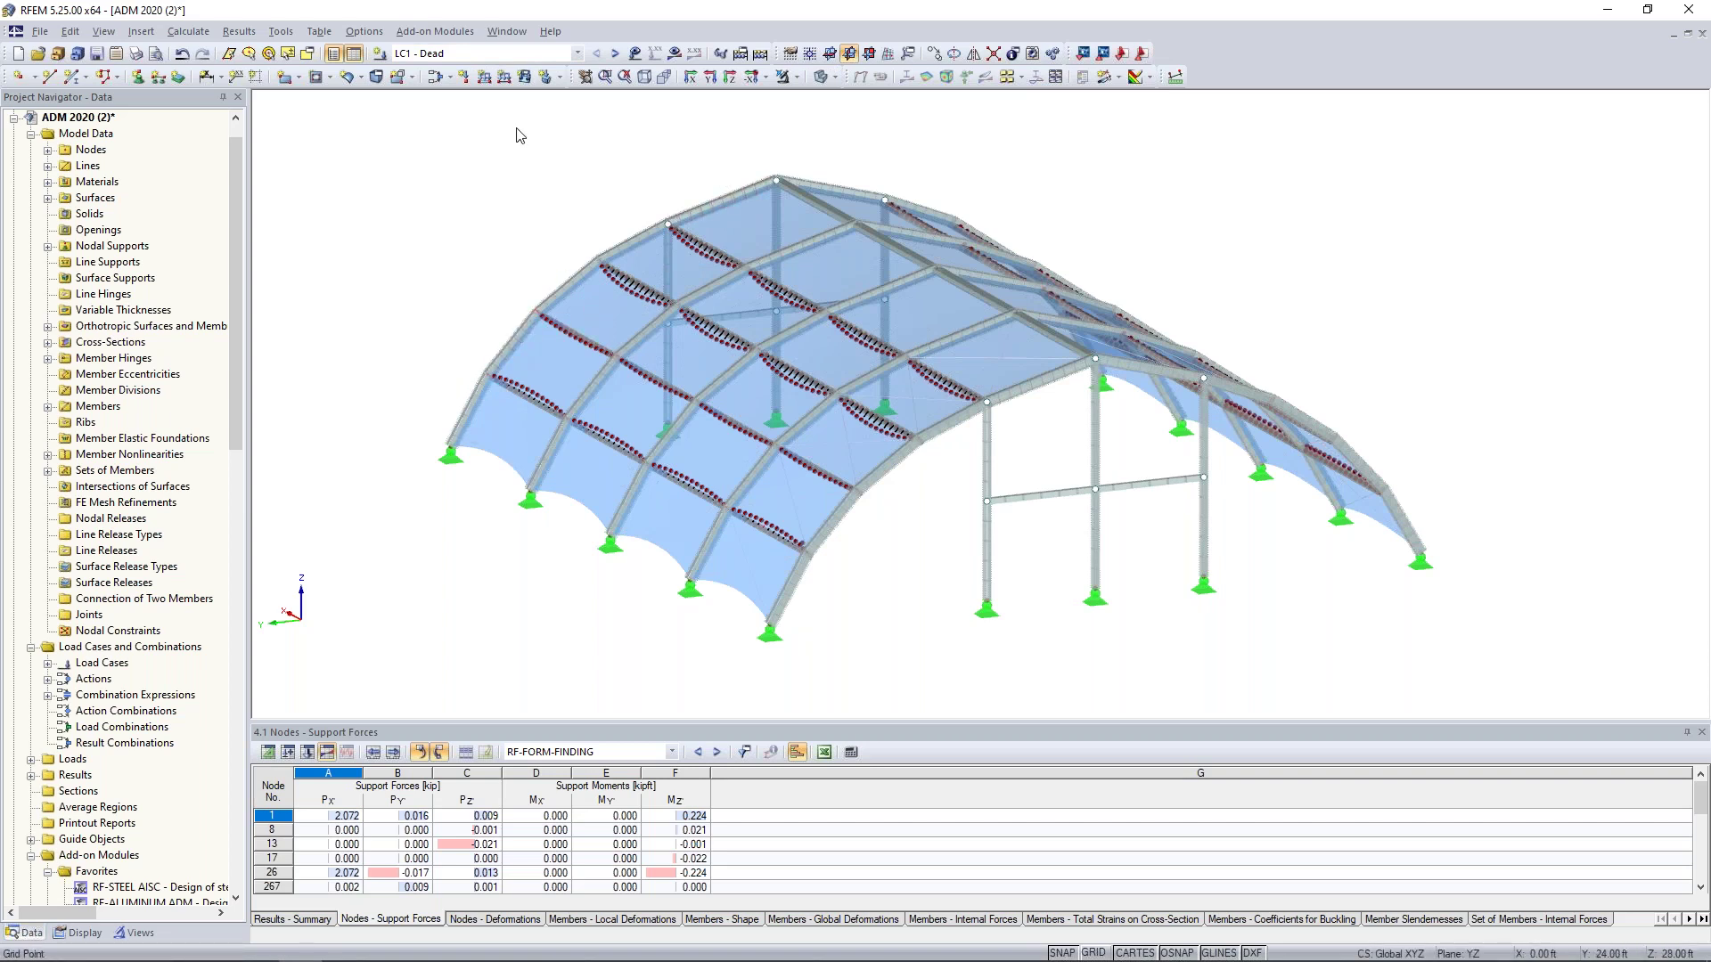
left_click(484, 76)
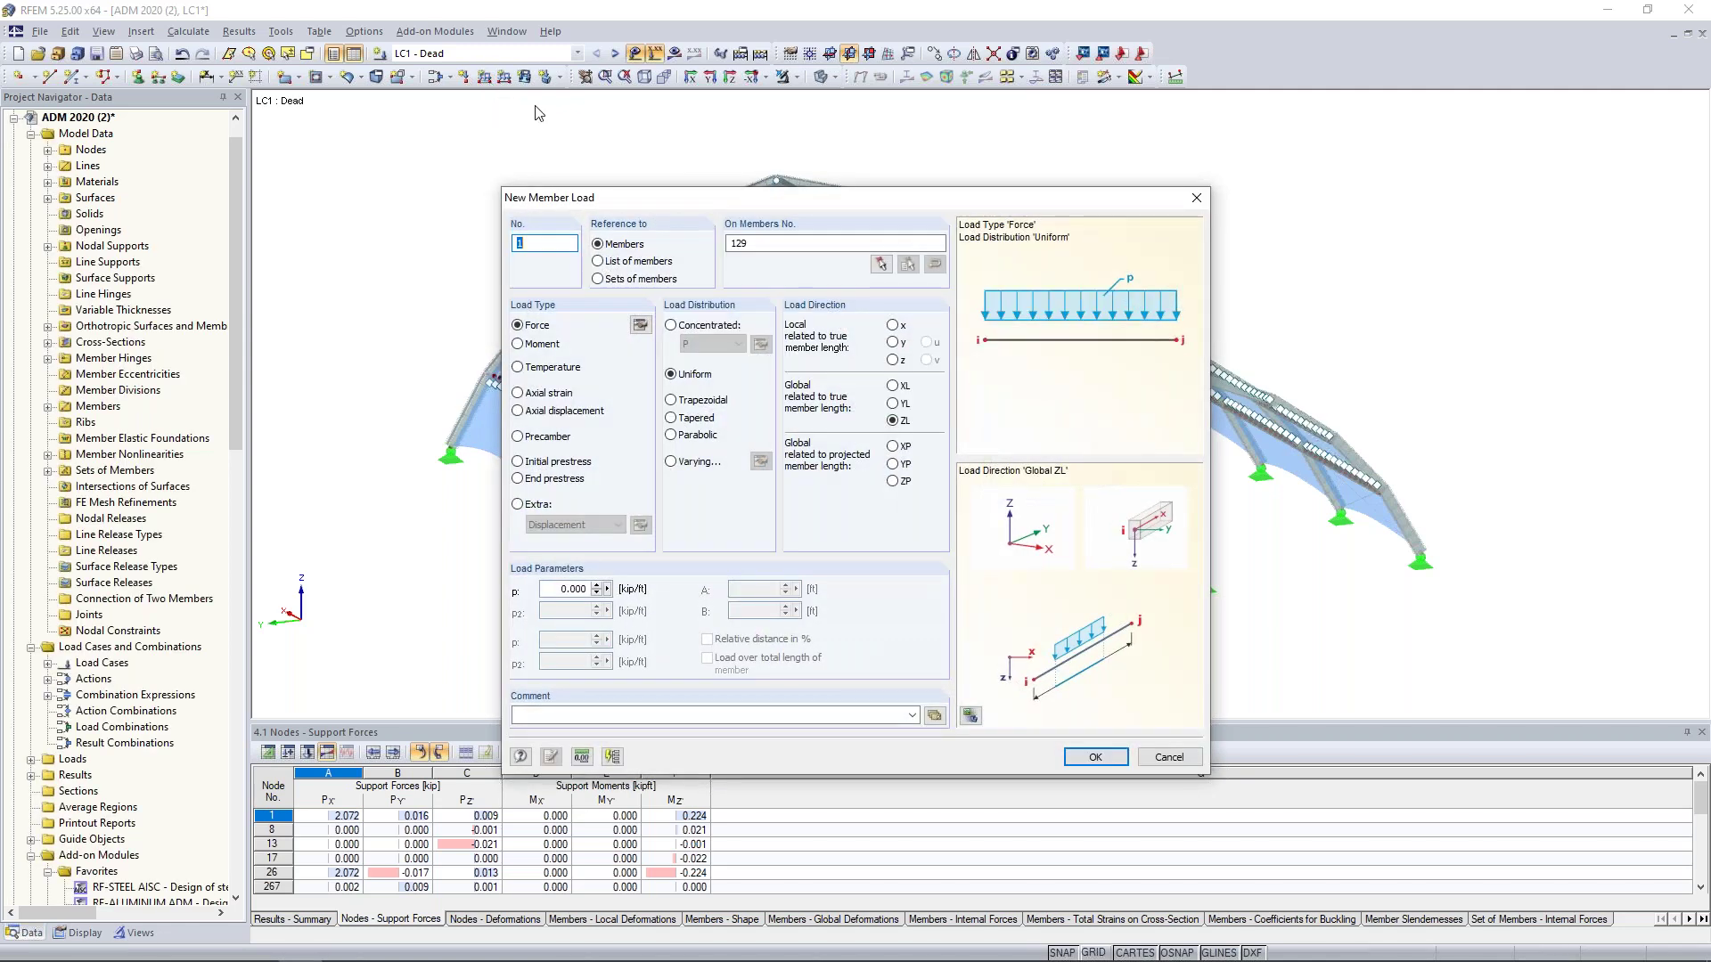
left_click(597, 279)
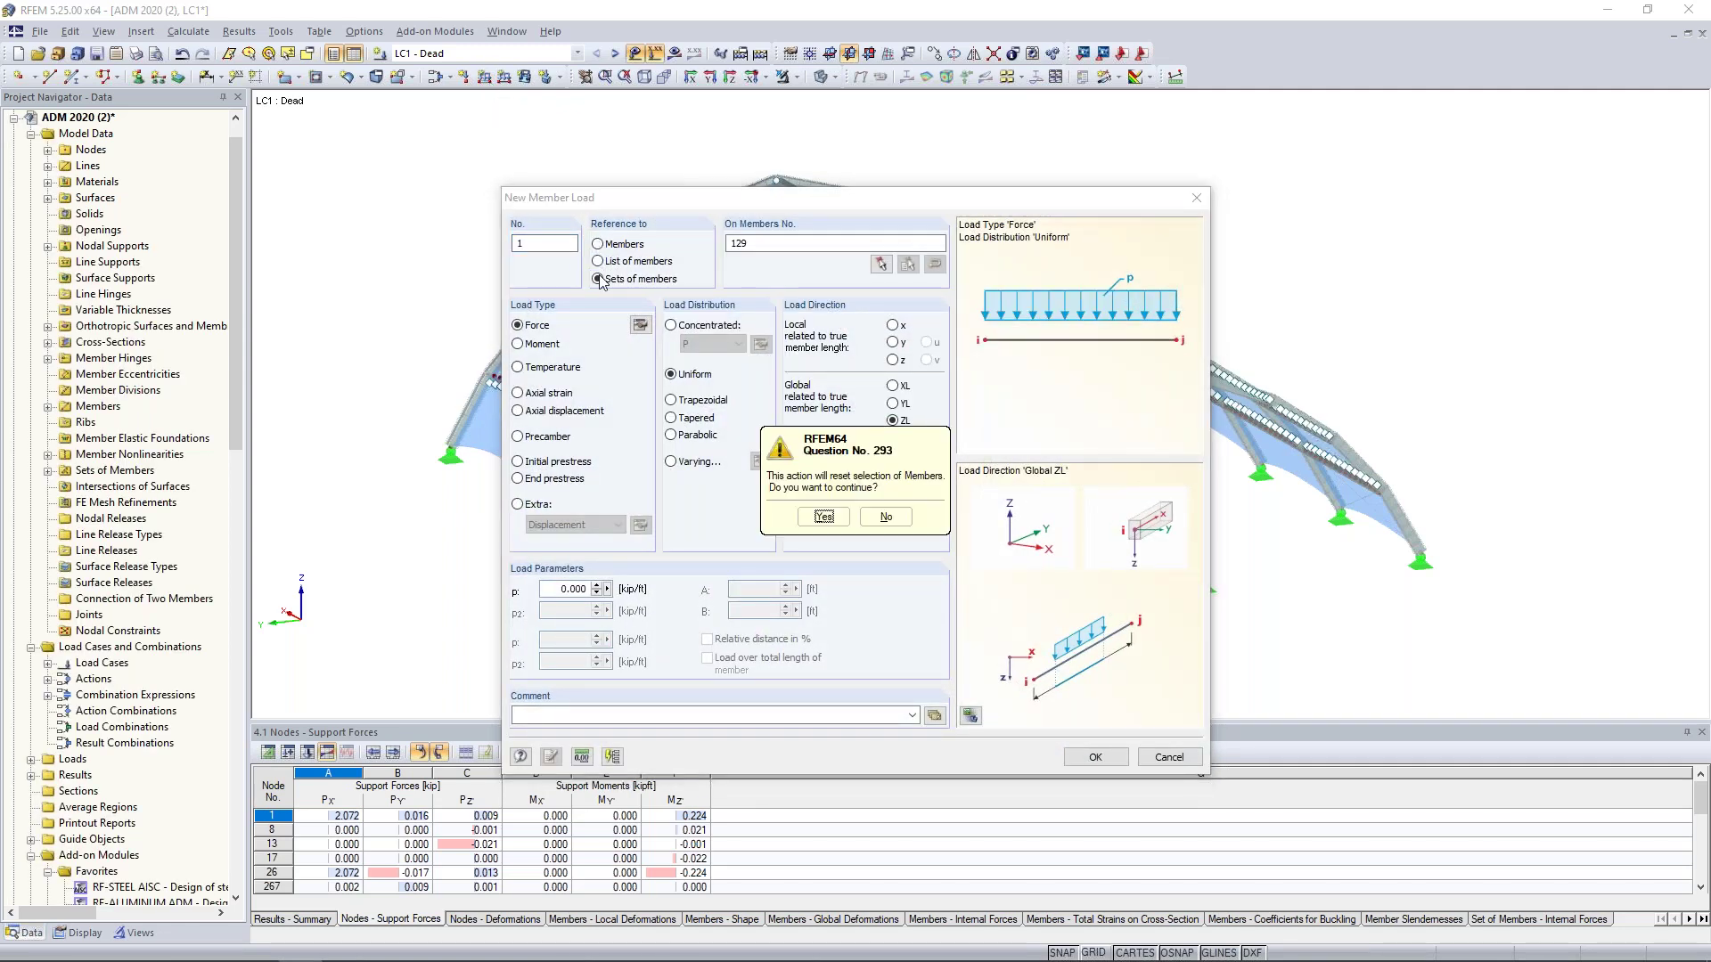
left_click(823, 517)
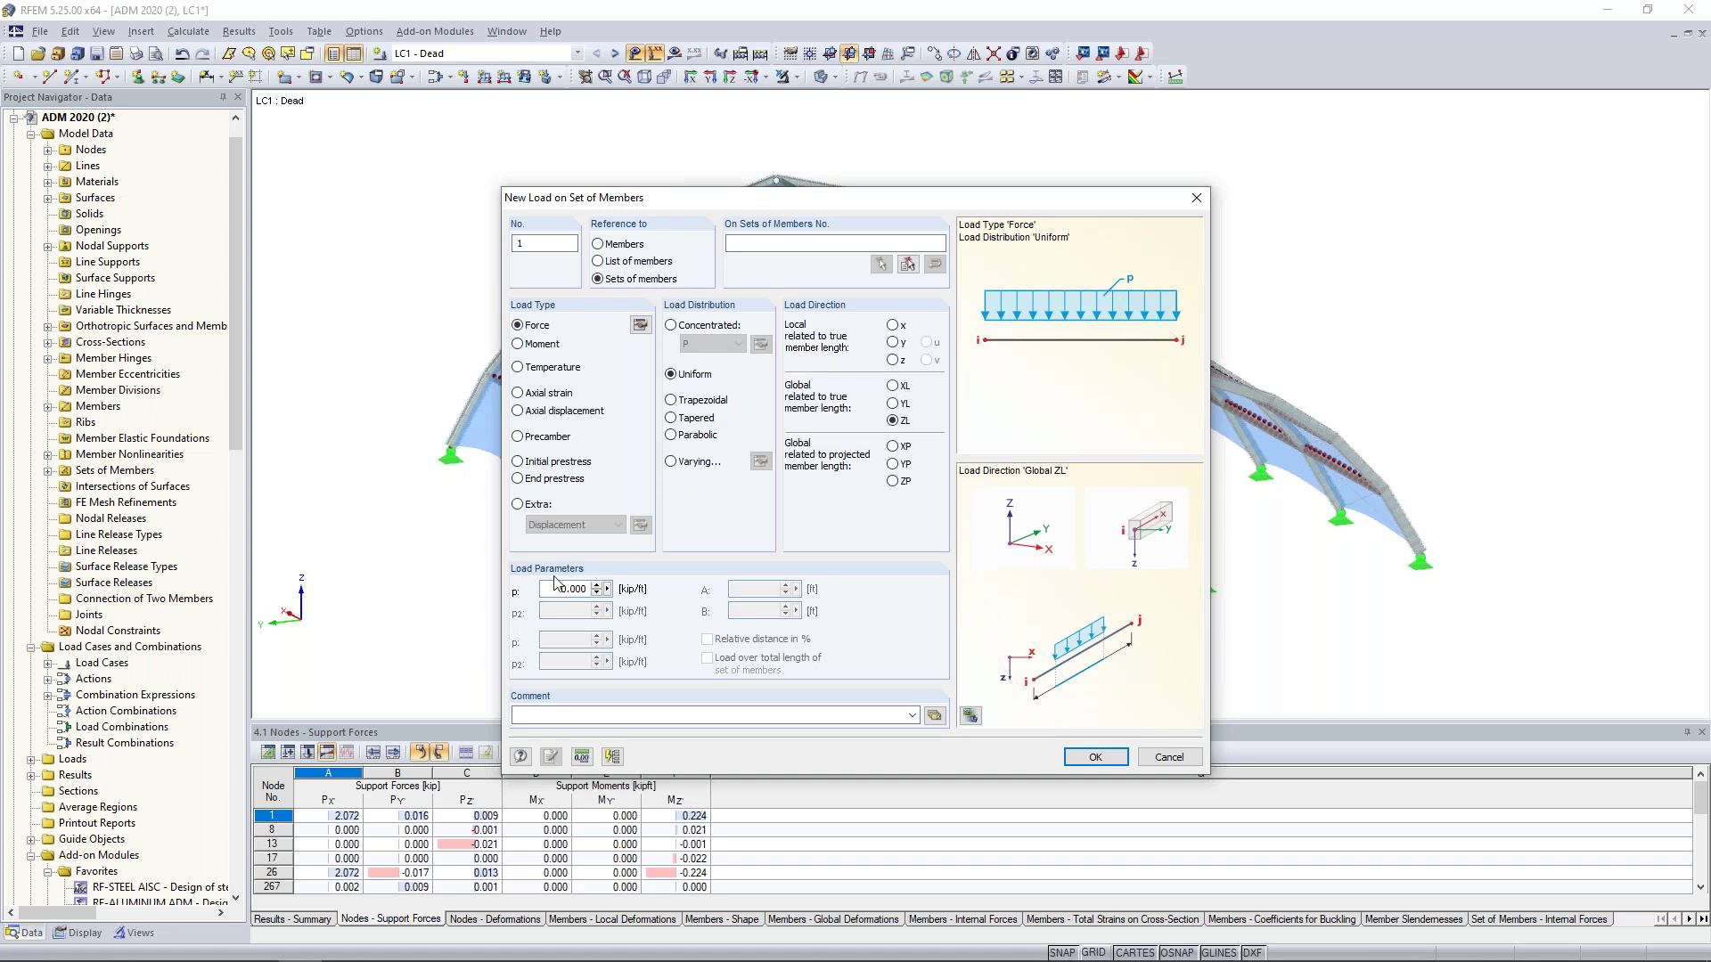
double_click(621, 594)
type("-0")
left_click(1095, 757)
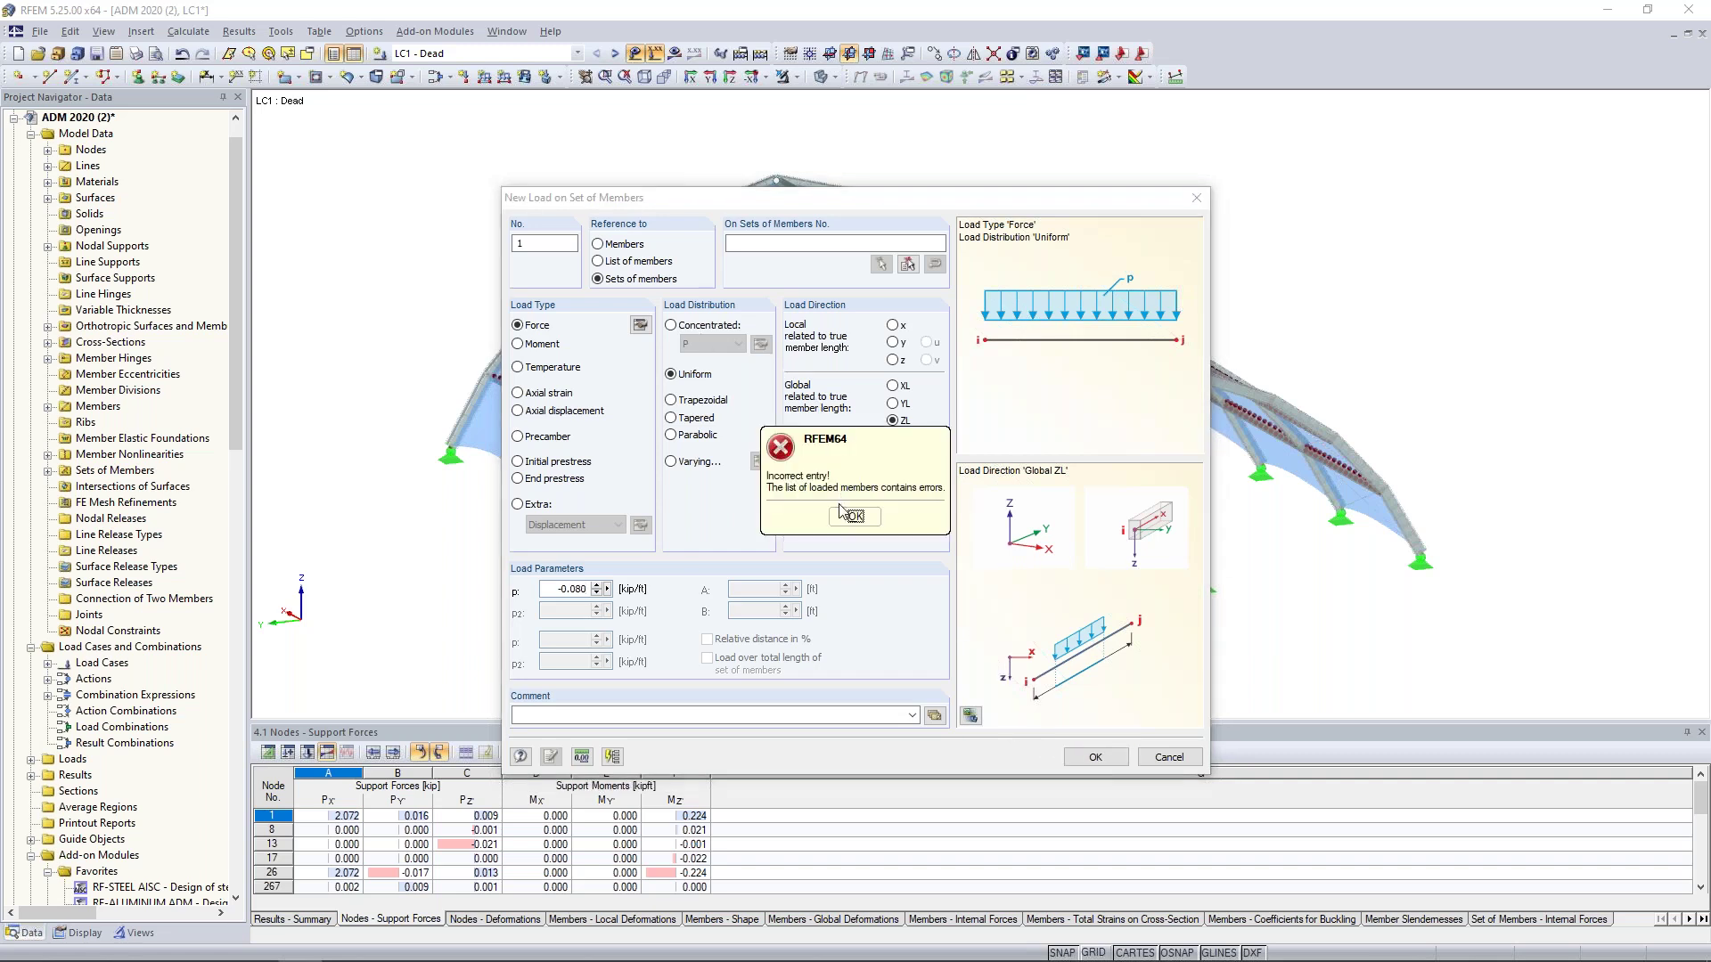
left_click(855, 519)
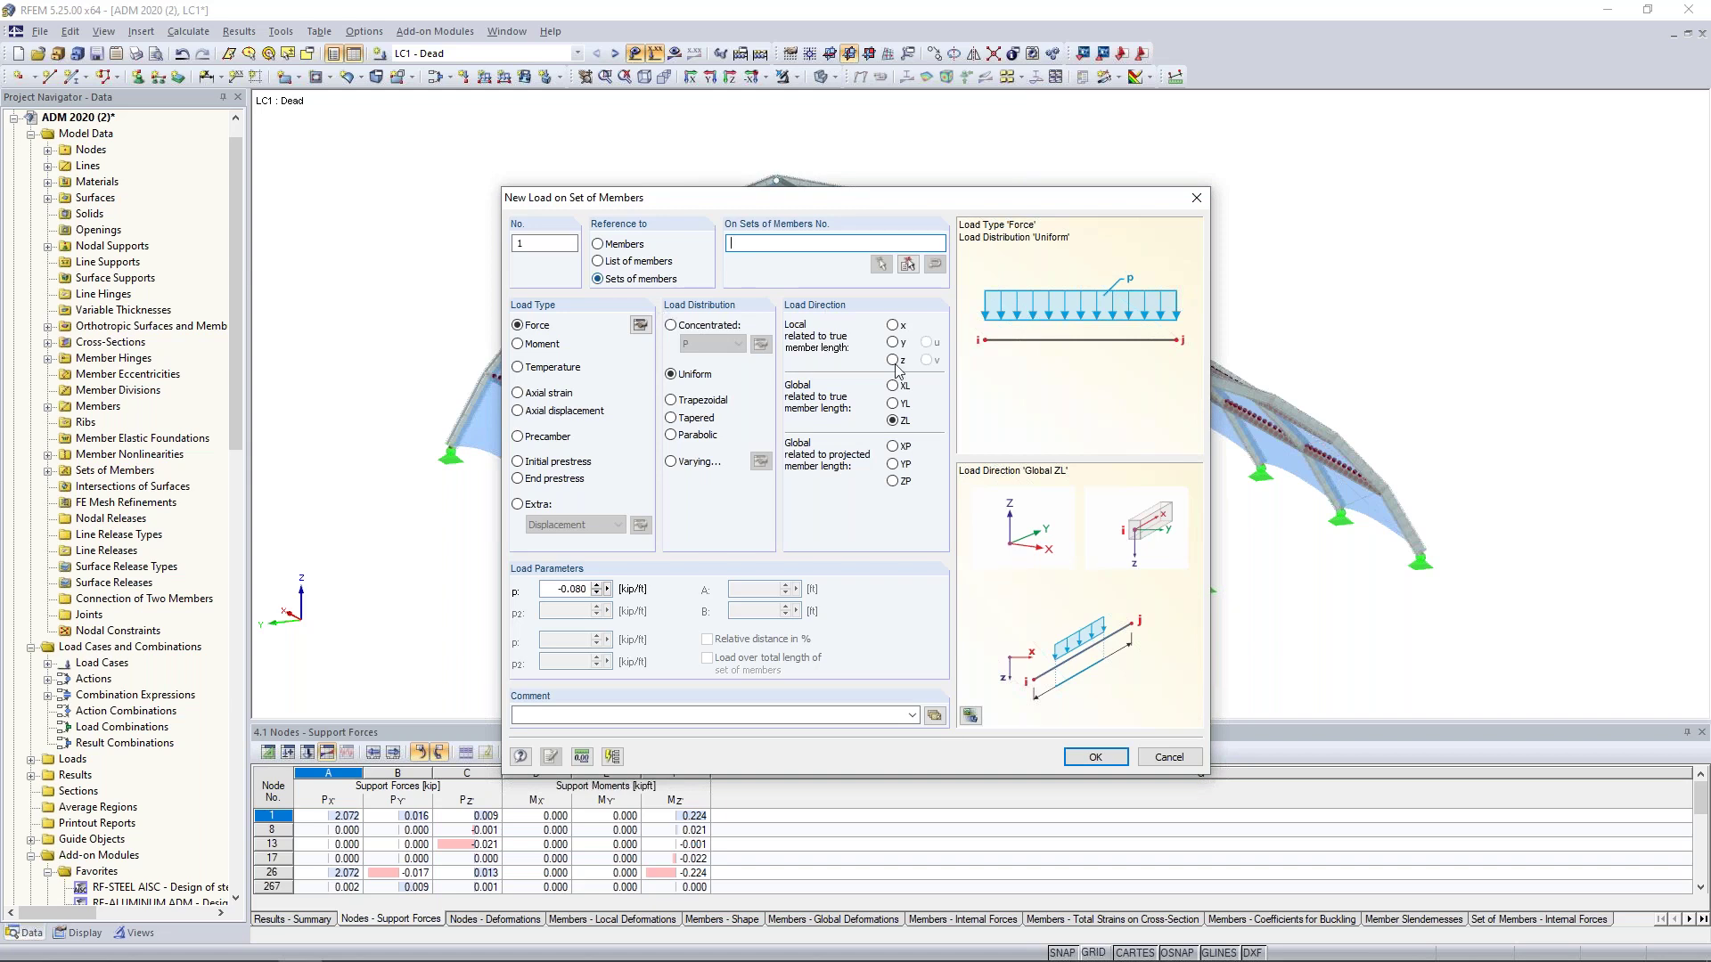
left_click(907, 264)
left_click(864, 488)
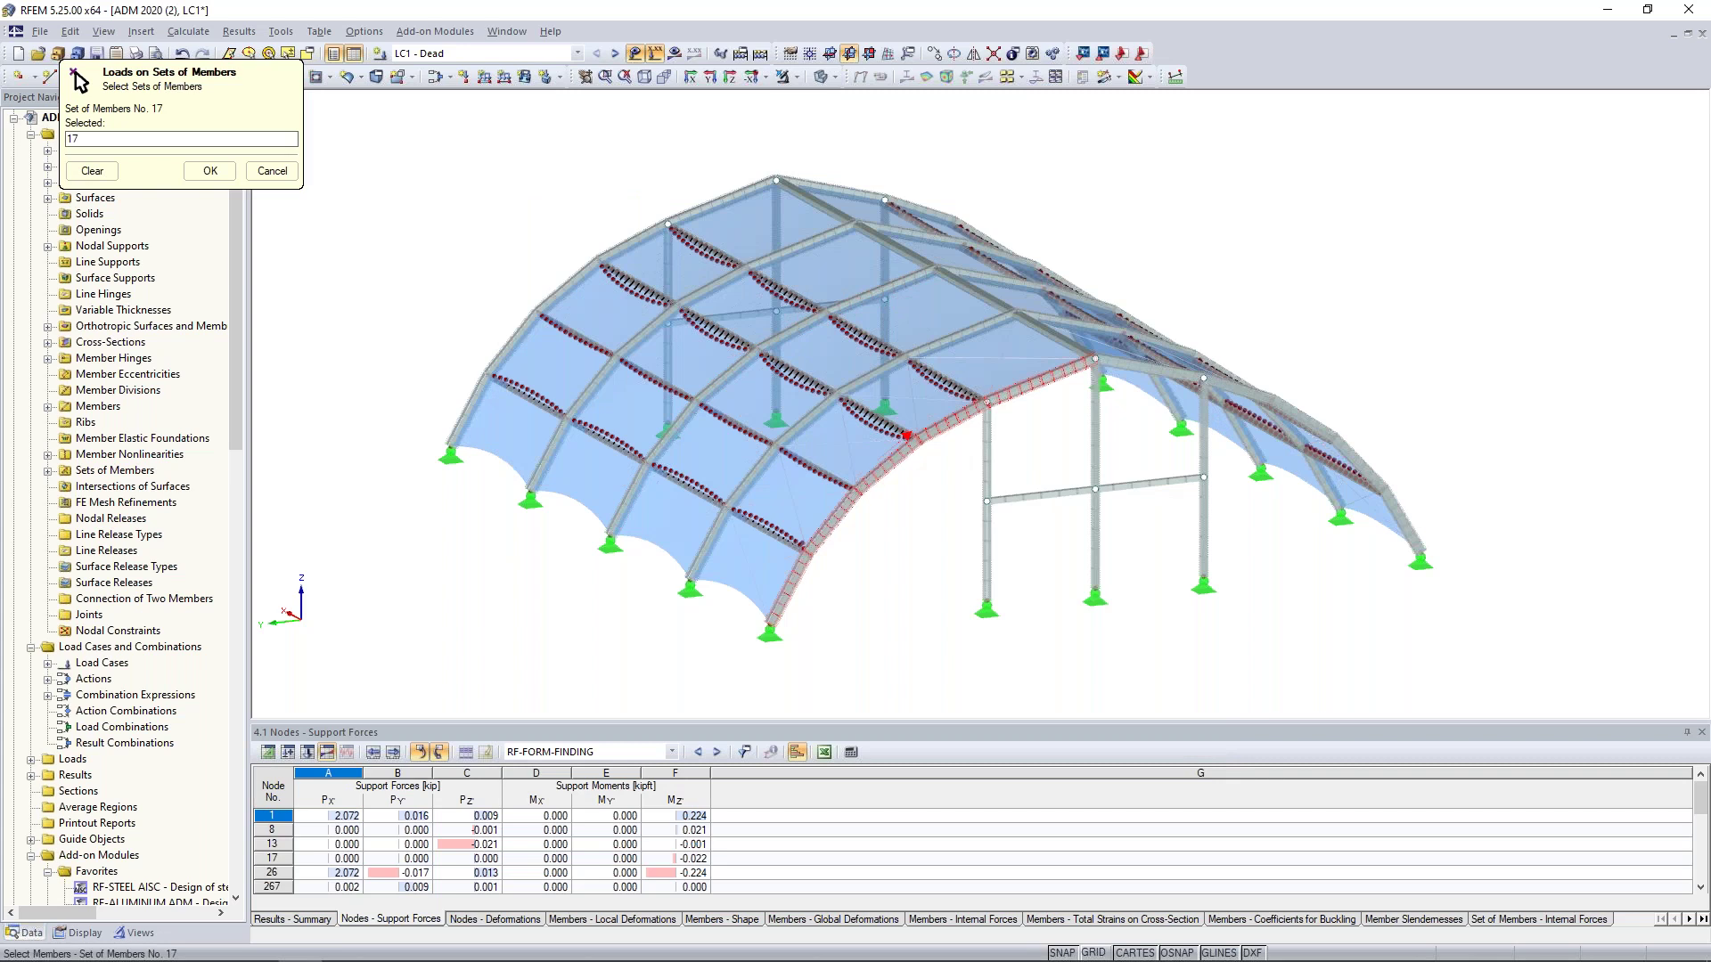
left_click(272, 170)
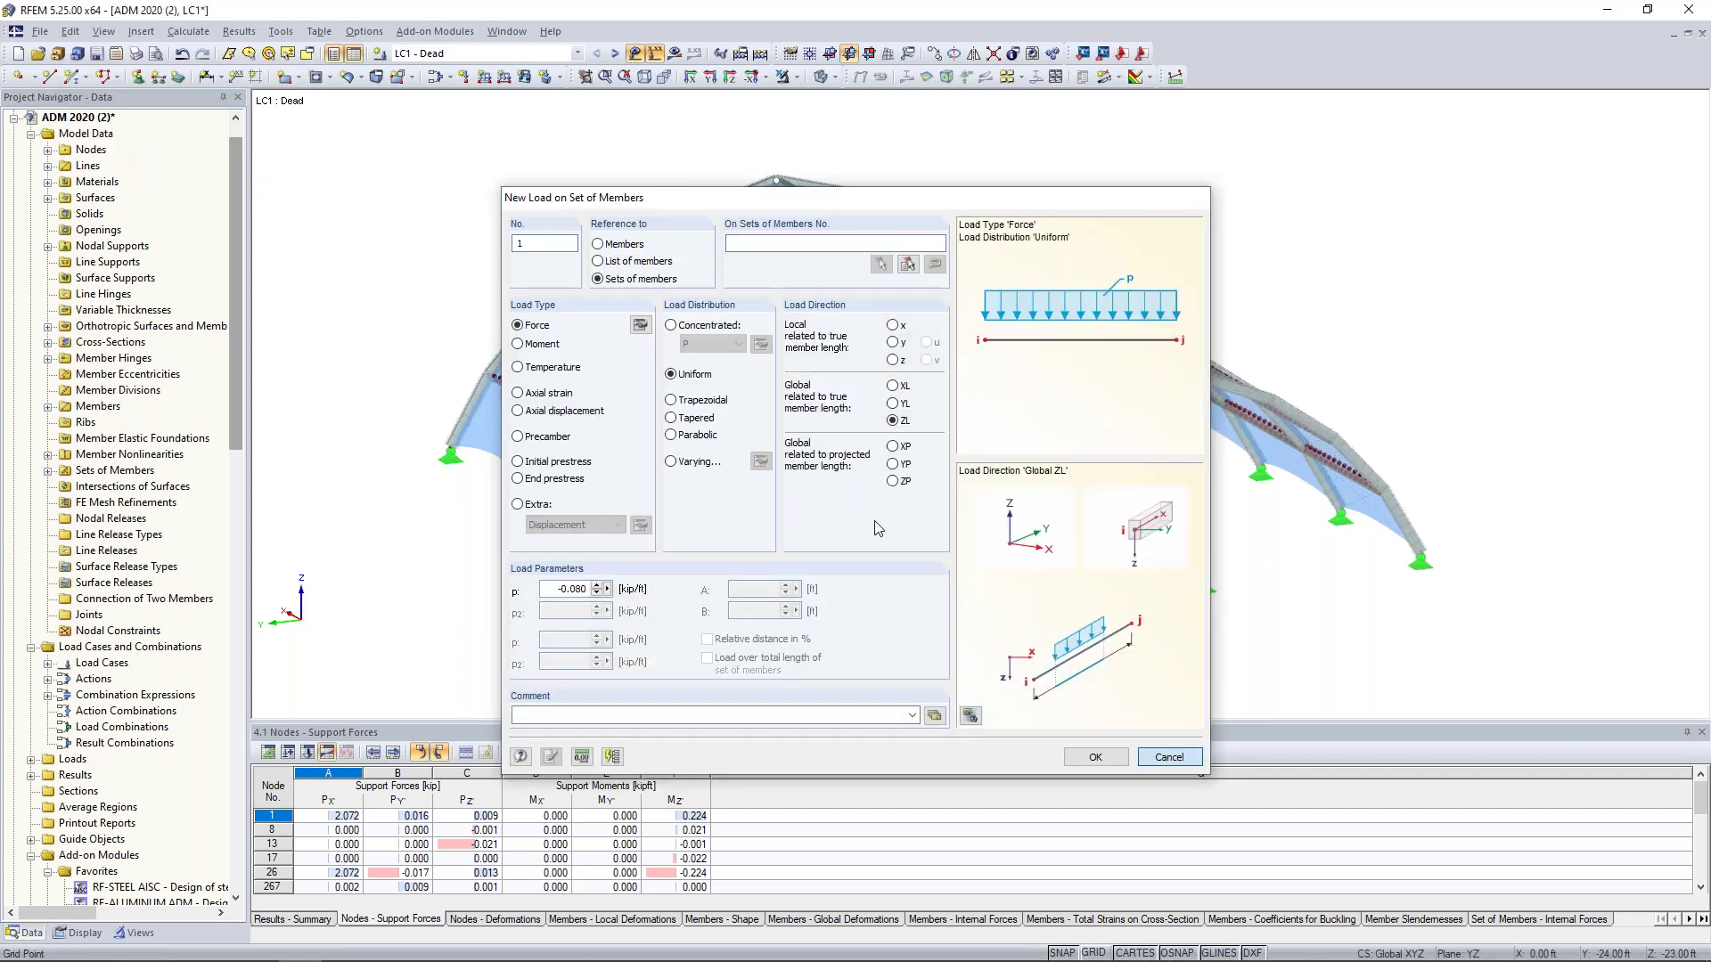
key("Escape")
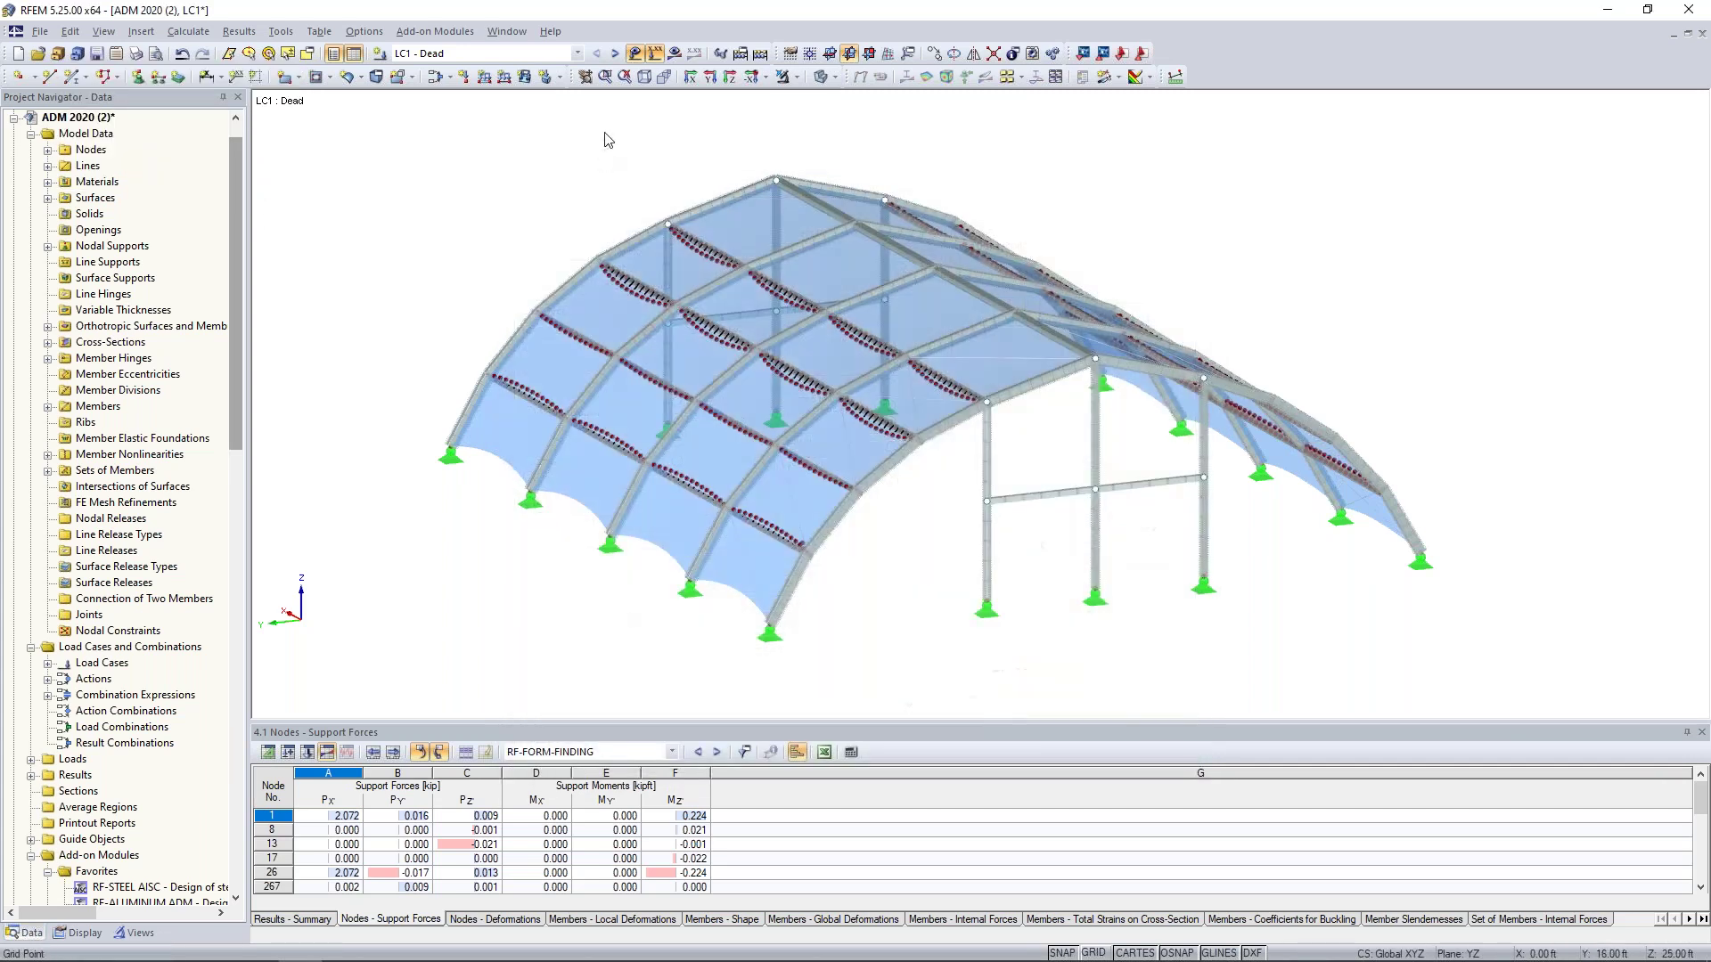
- Apply the -0.080 kip/ft uniform load on sets of members to the five arch halves on the near side in LC1
left_click(484, 76)
left_click(597, 279)
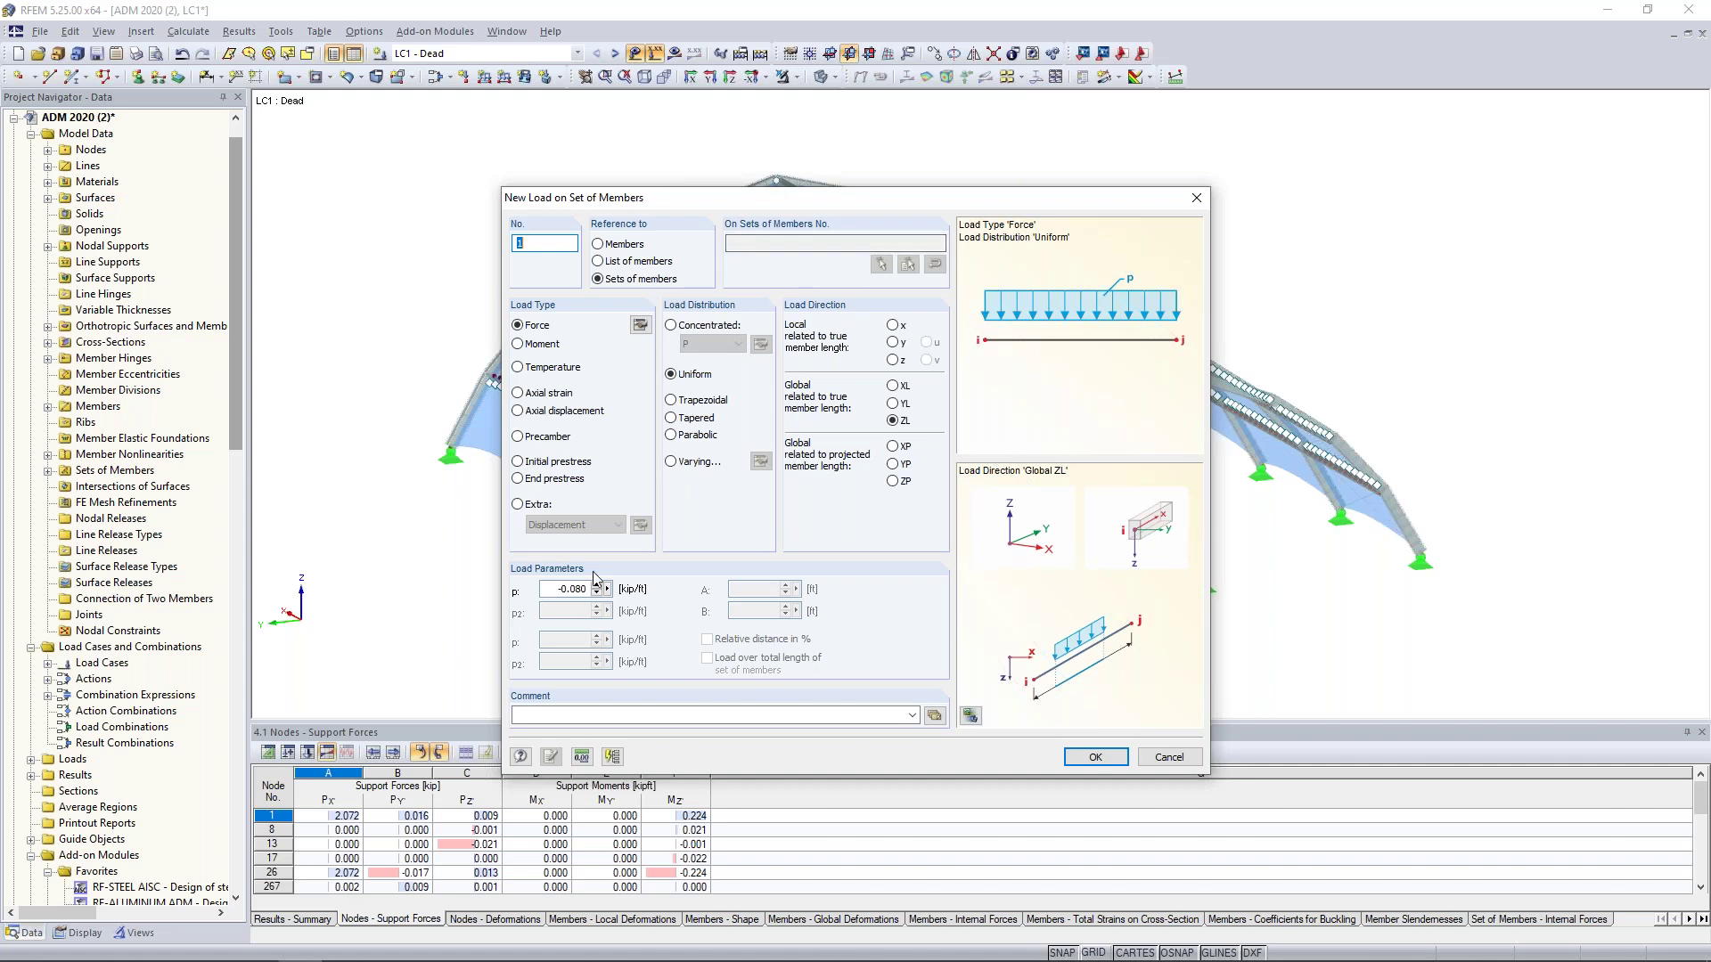
left_click(1095, 756)
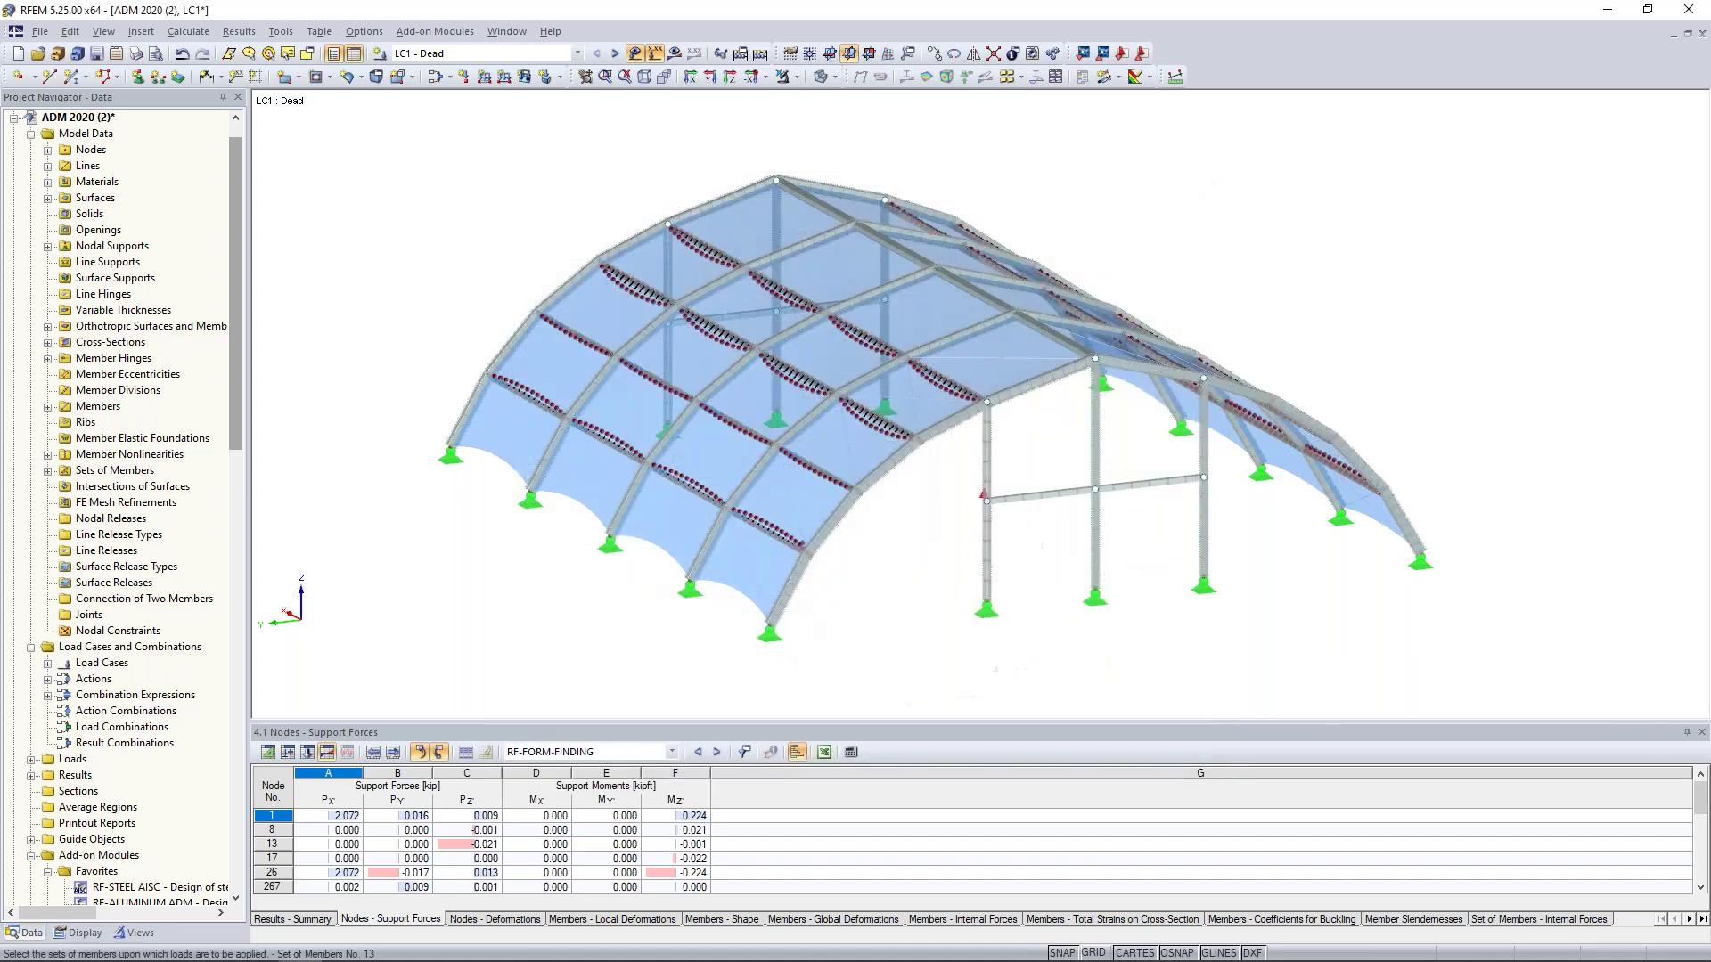
left_click(801, 426)
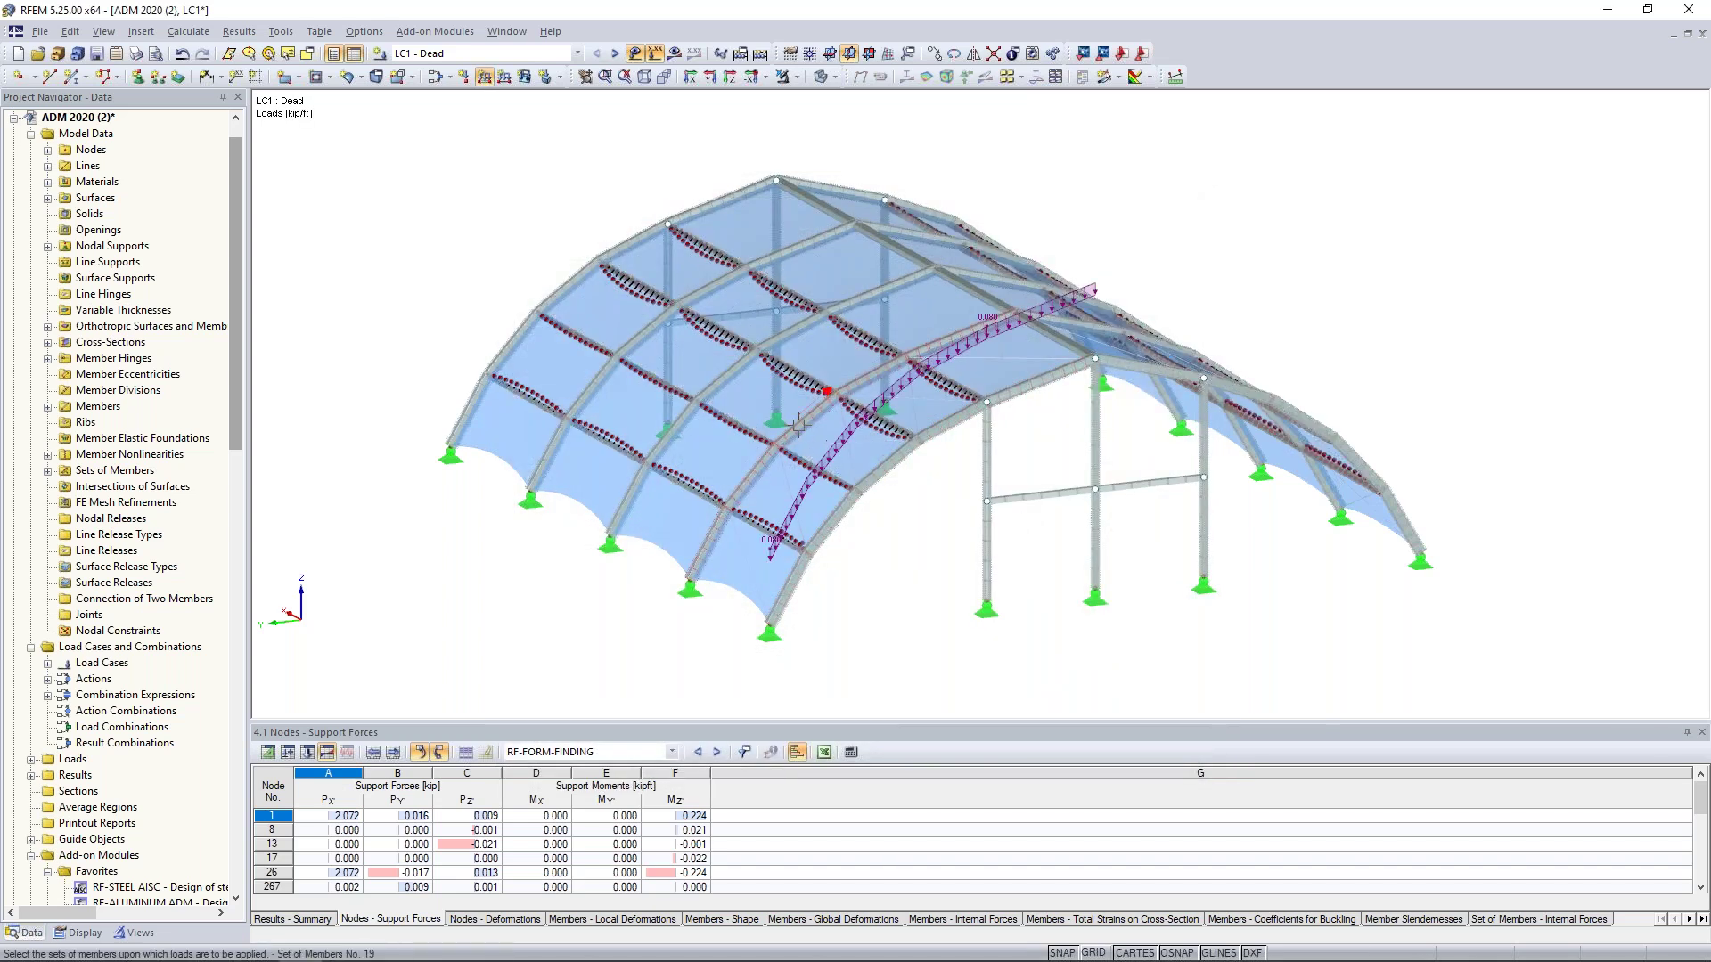
left_click(723, 383)
left_click(663, 345)
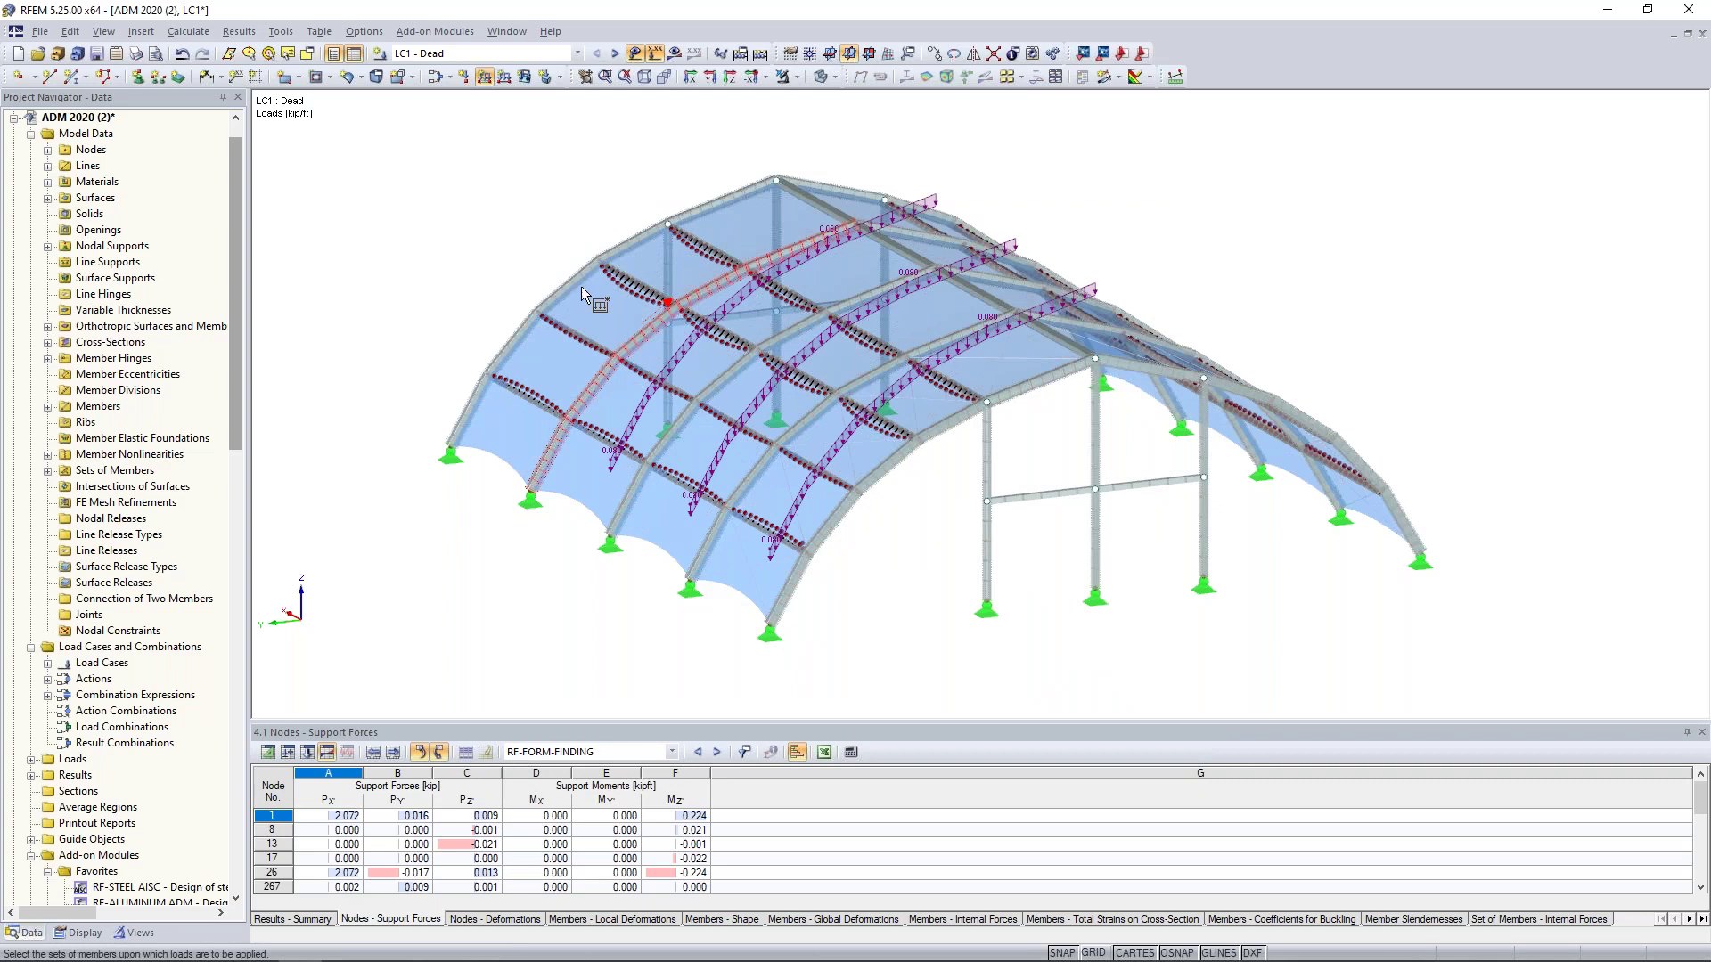
left_click(643, 331)
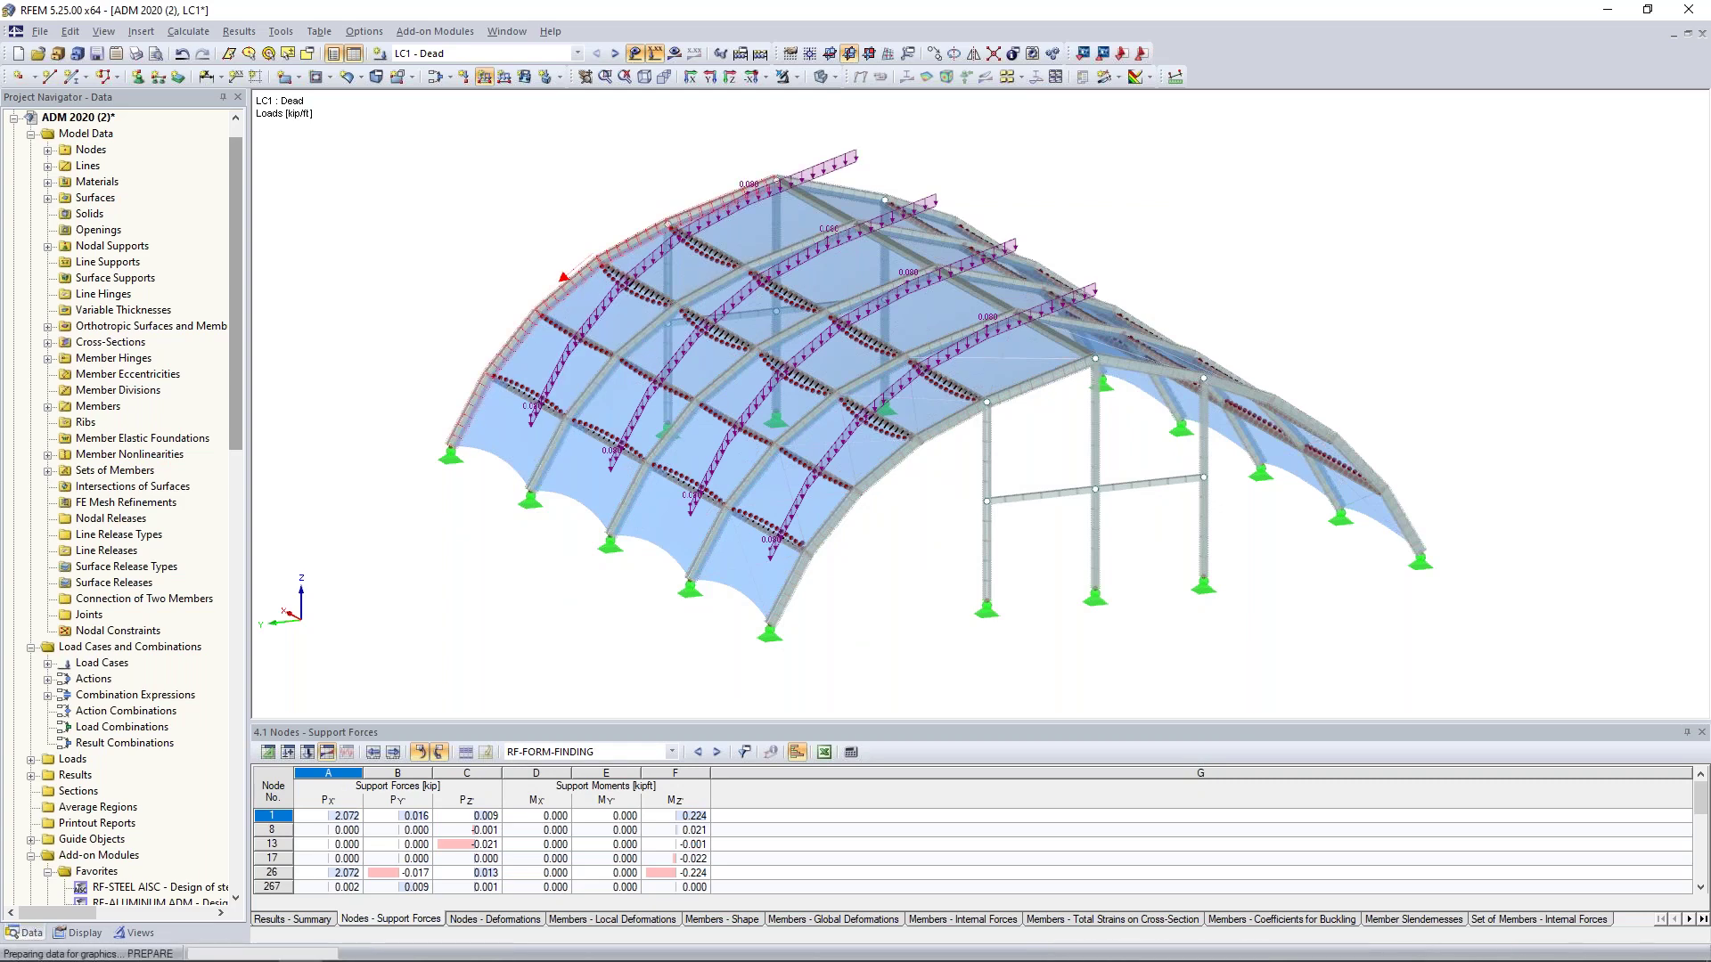
left_click(563, 278)
- Place the same -0.080 kip/ft dead load on the five arch halves on the opposite side and finish loading
middle_click_drag(1279, 388, 836, 351, "ctrl")
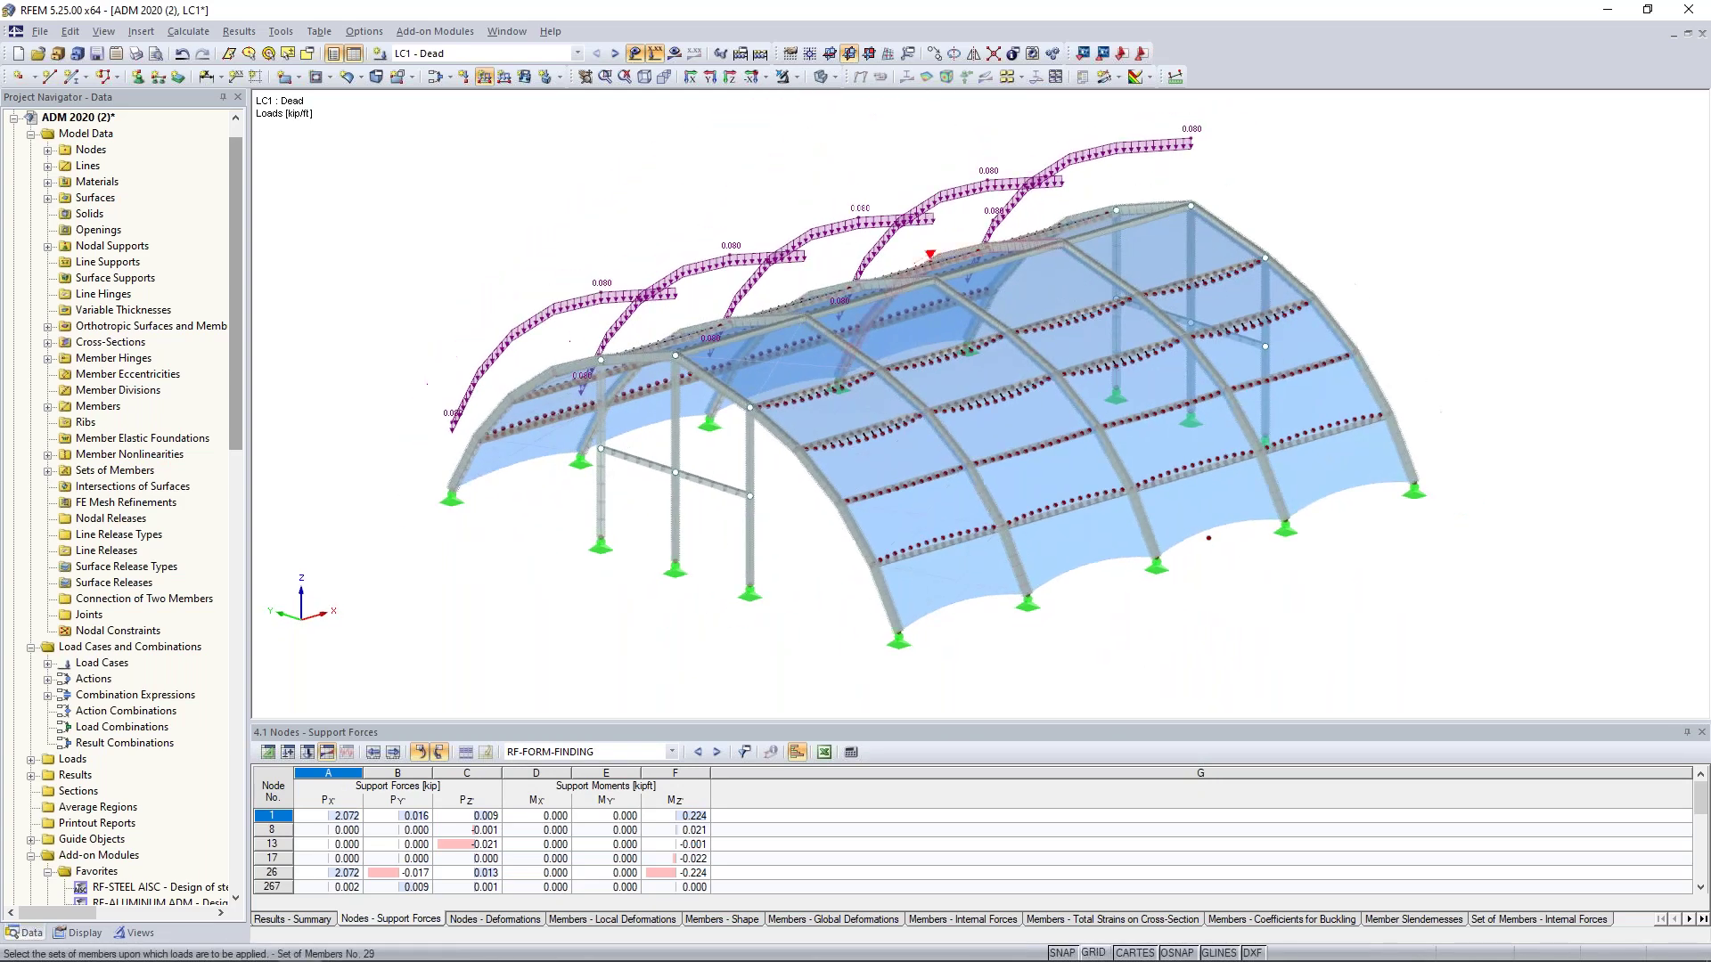
left_click(844, 344)
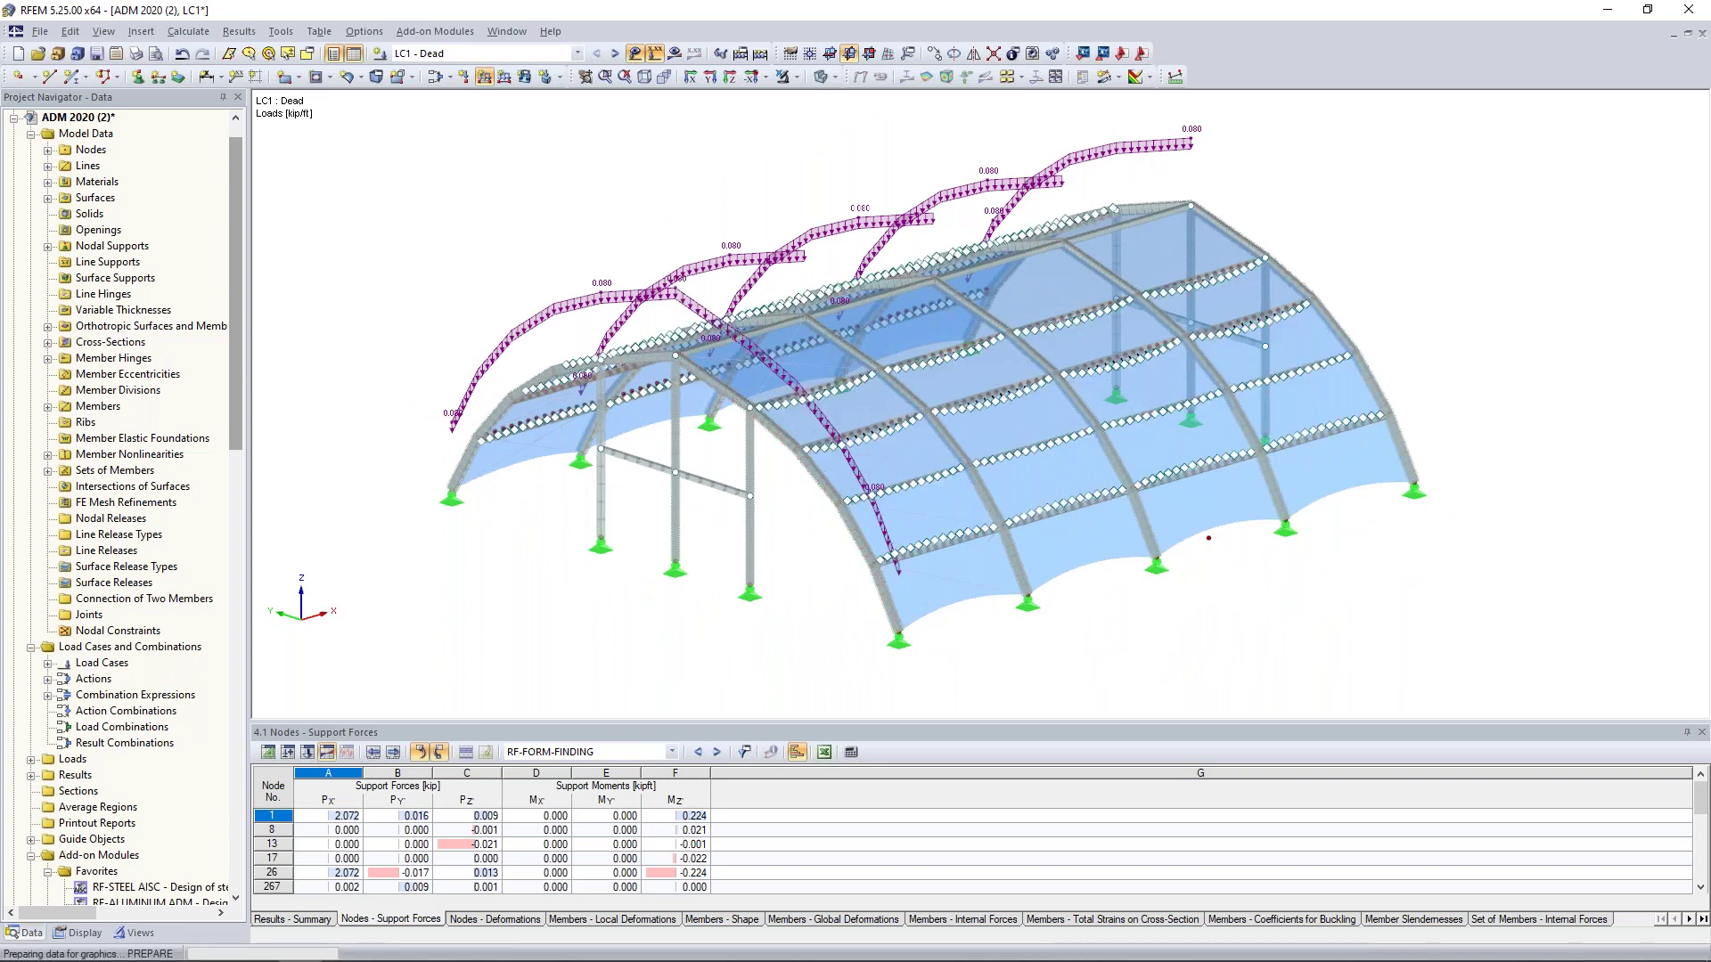
left_click(980, 311)
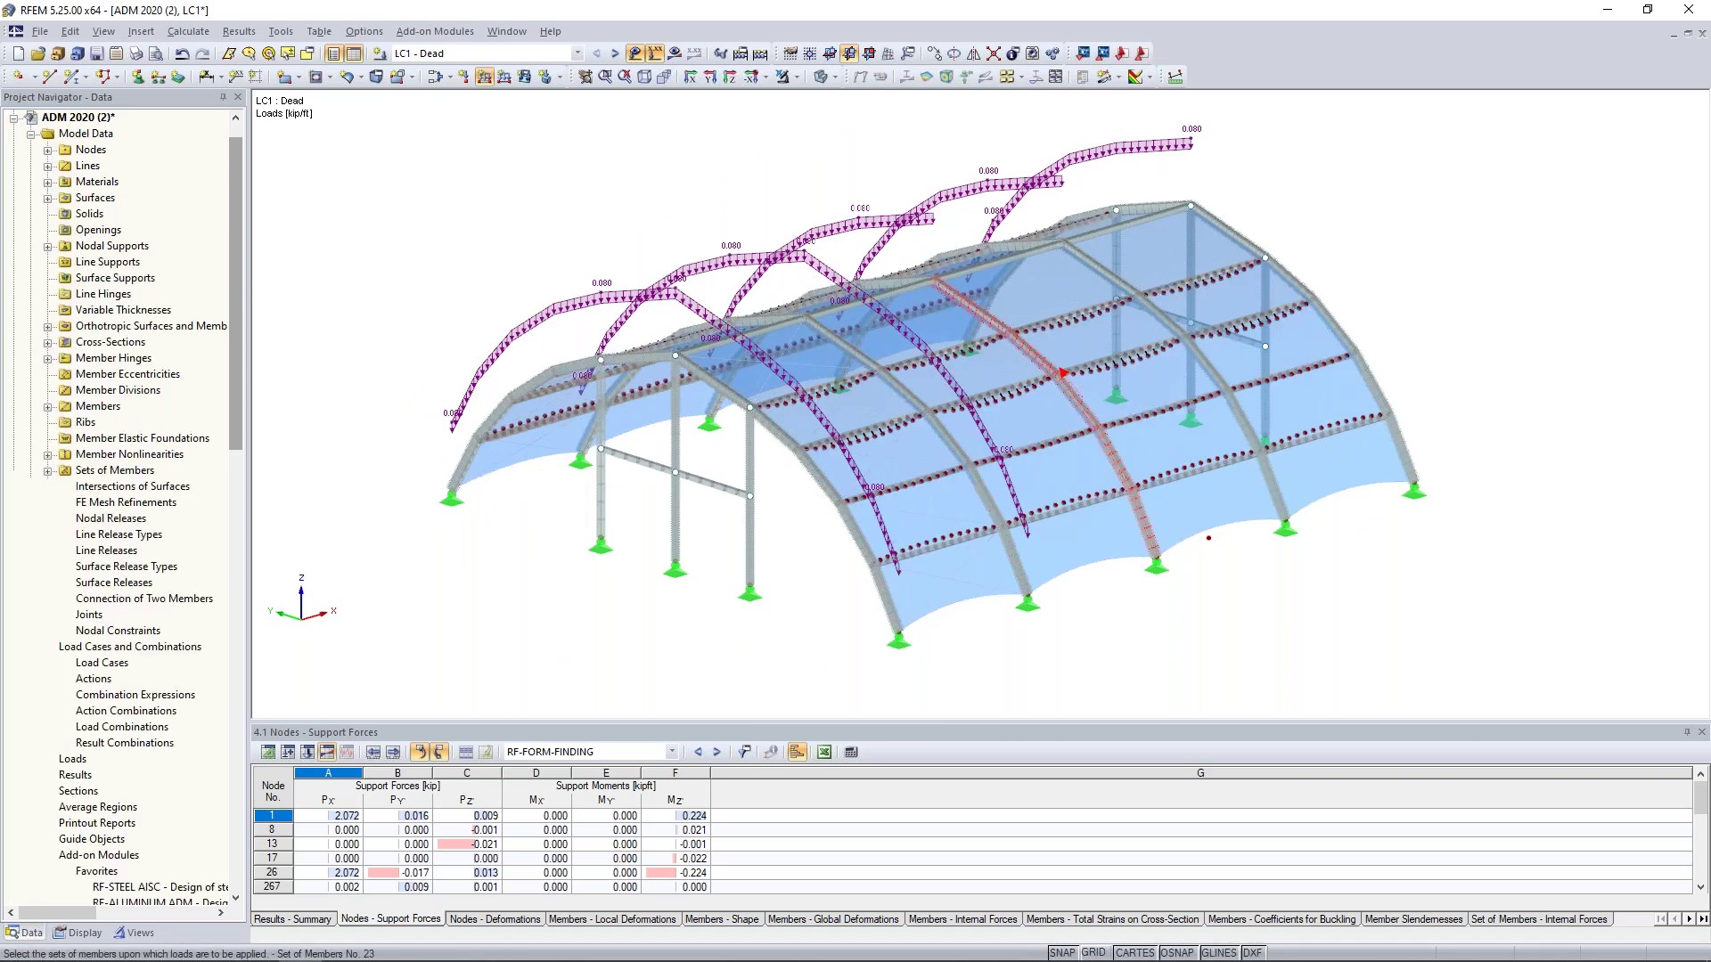
left_click(1141, 278)
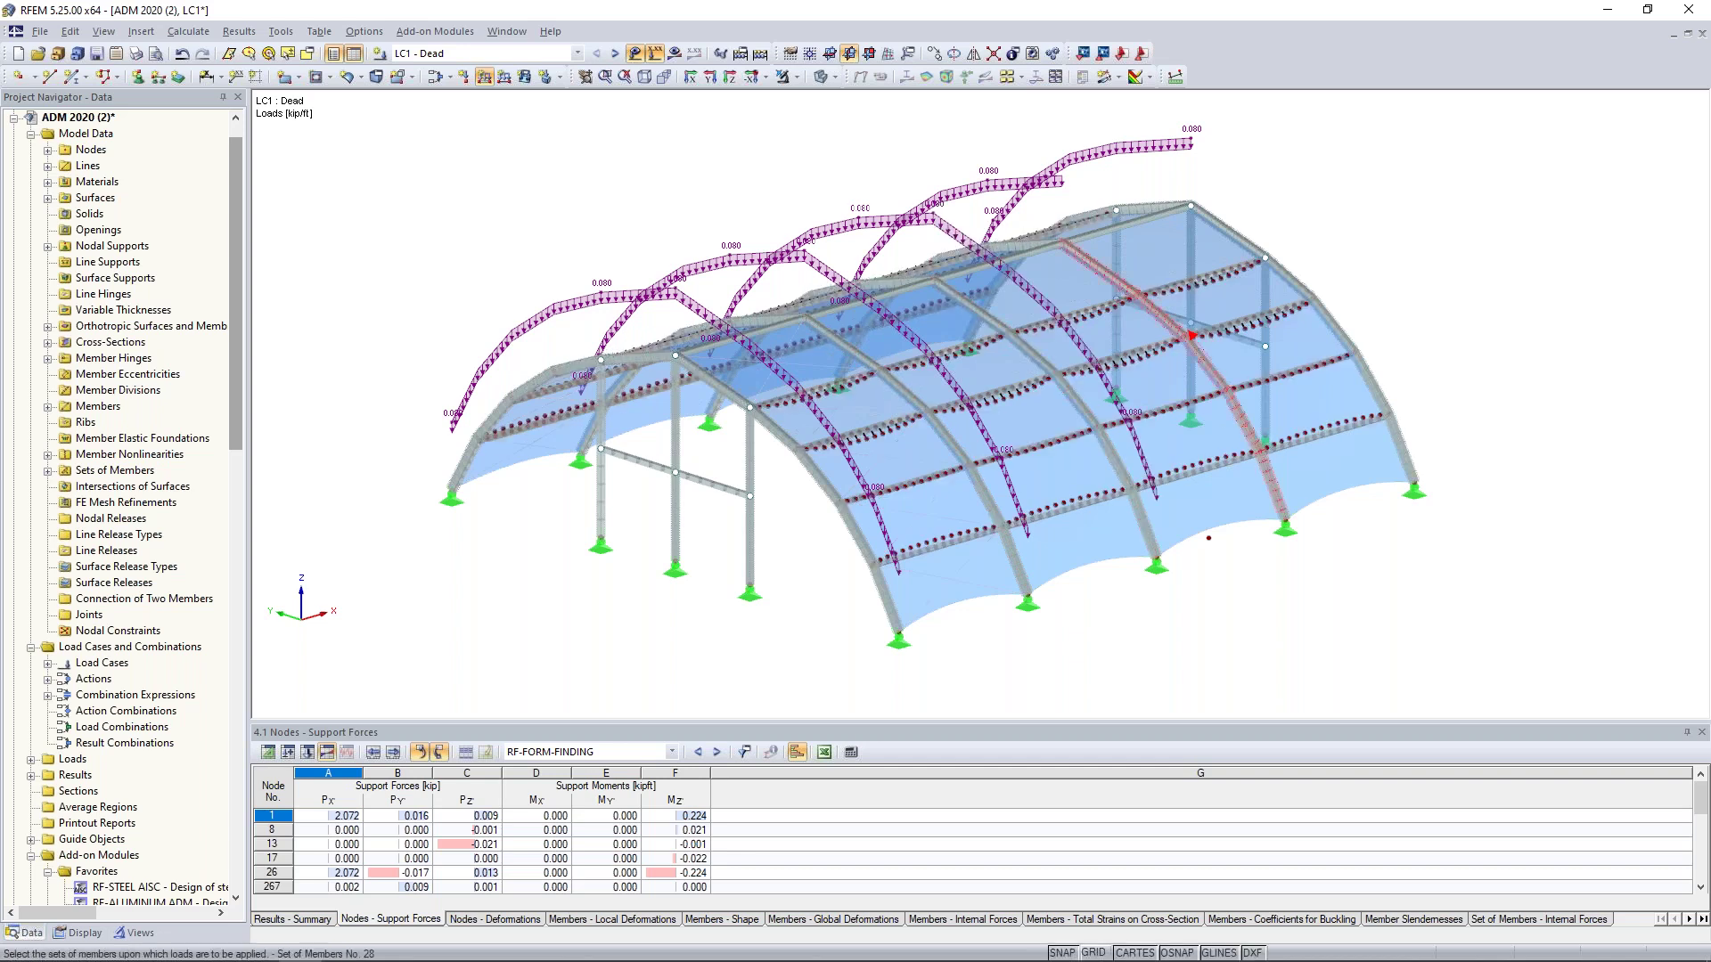
left_click(1246, 233)
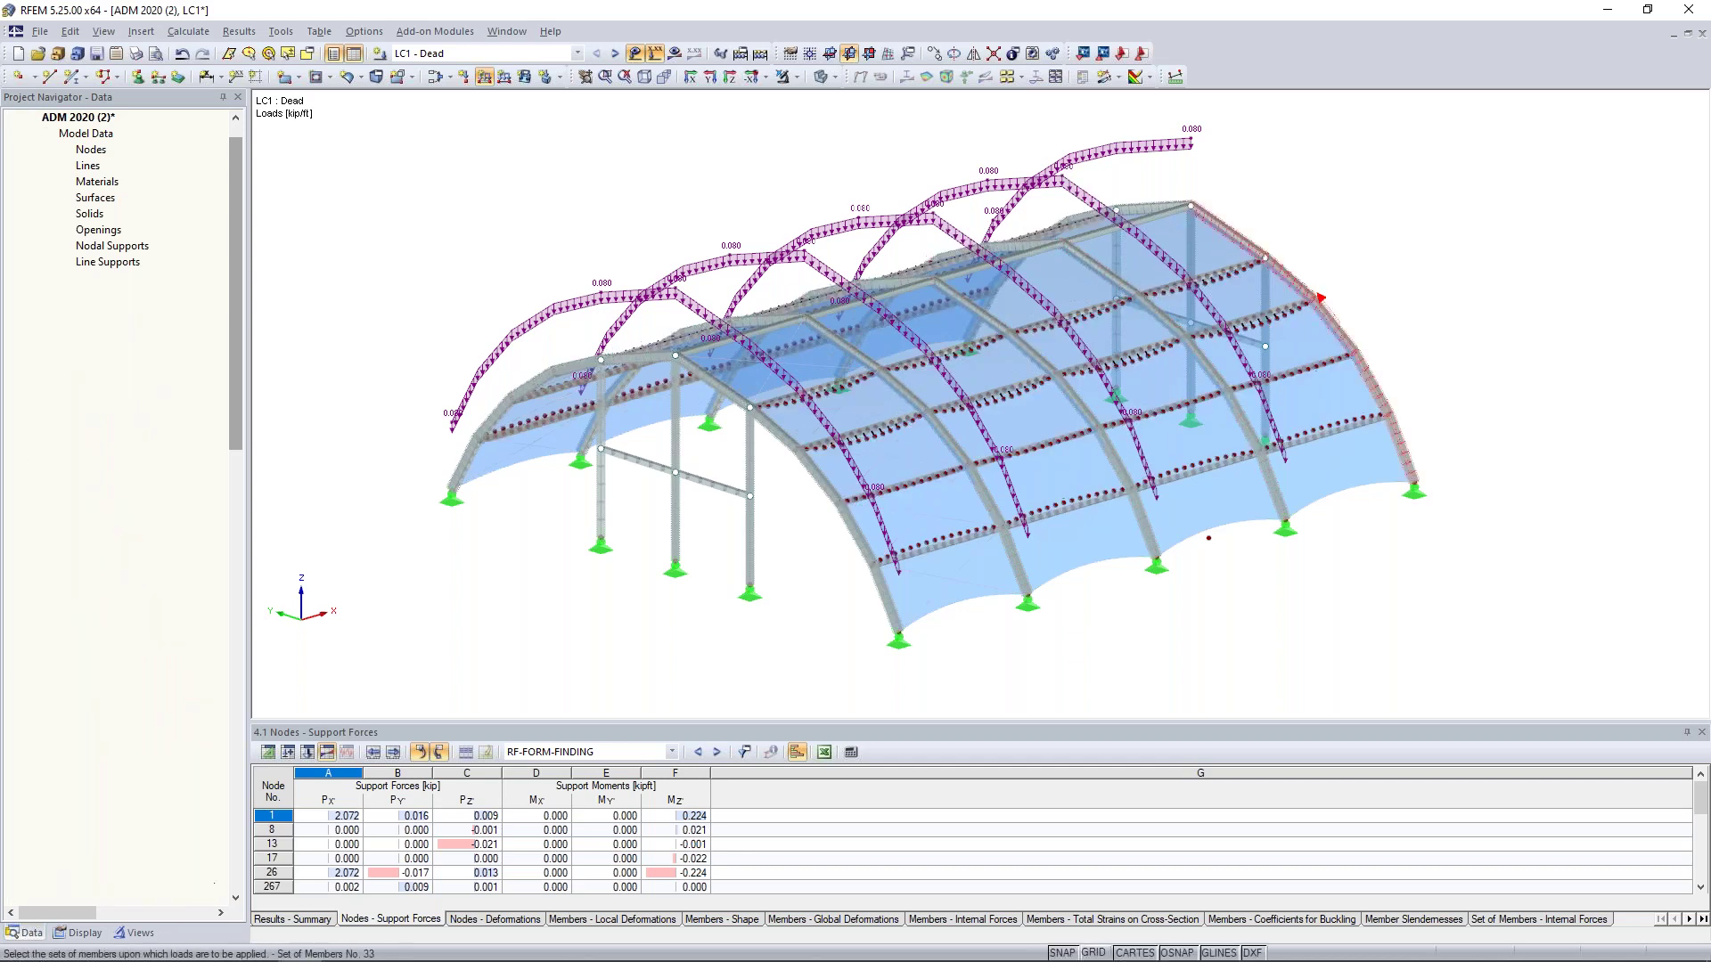
left_click(1309, 221)
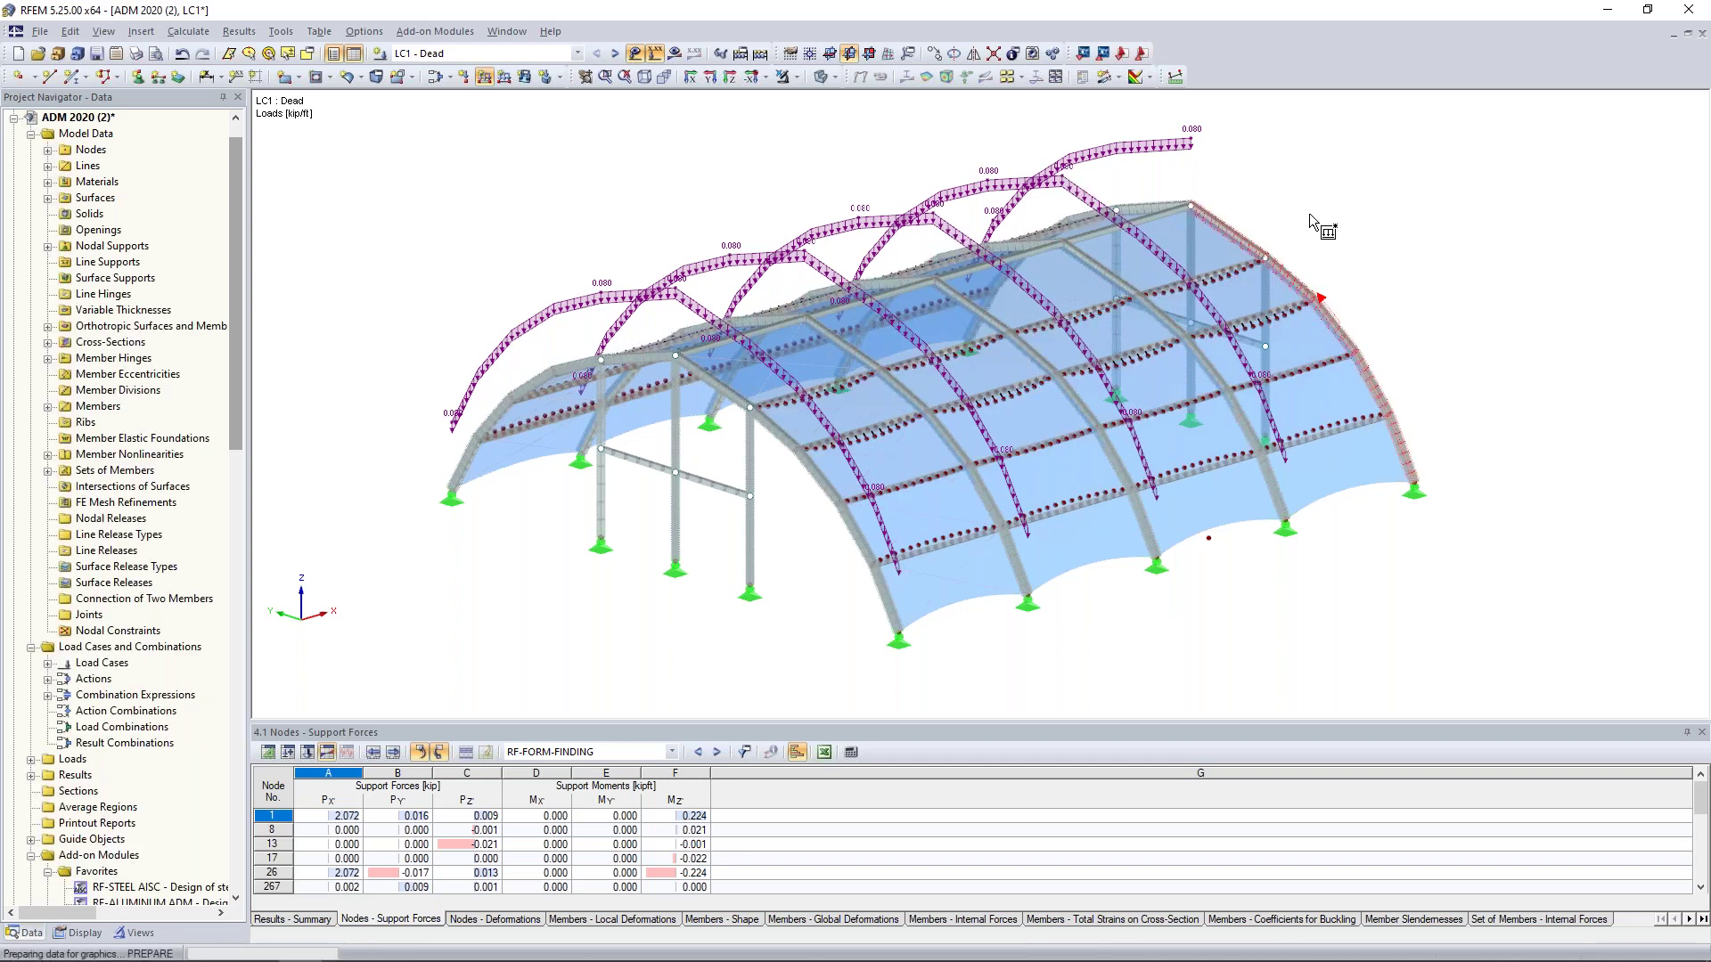
middle_click_drag(1265, 450, 1147, 428, "ctrl")
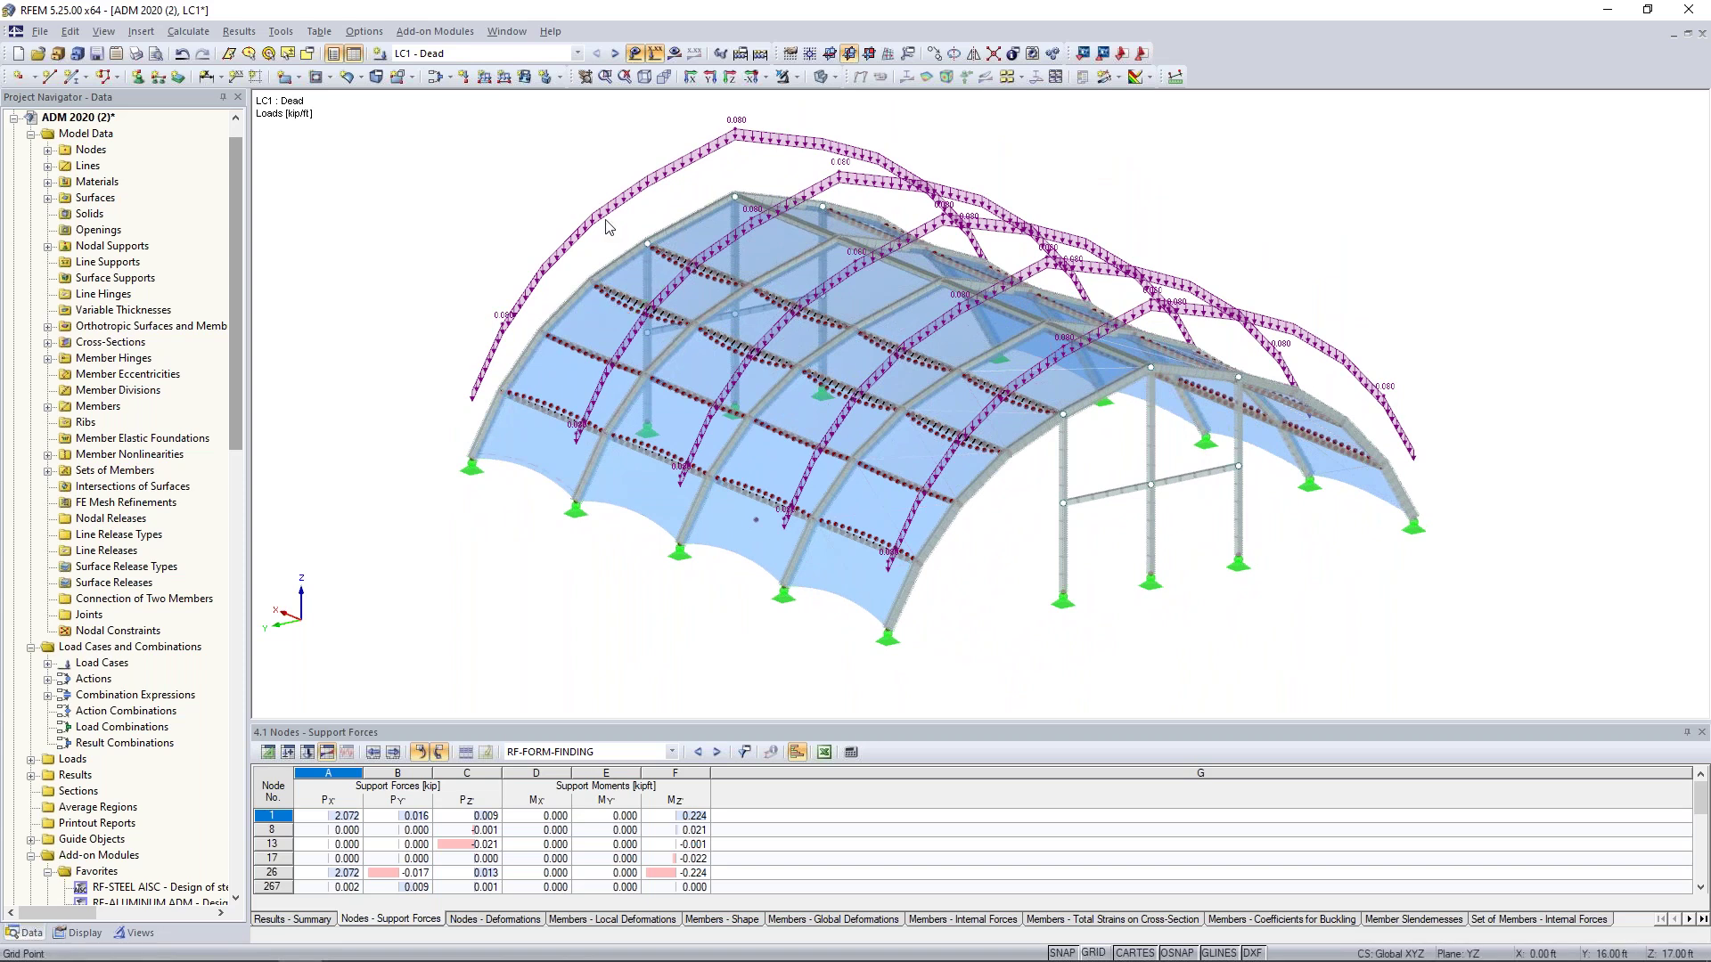
- Switch to LC2 Snow and define a uniform surface force of -0.005 ksf in global direction ZP related to the projected area
left_click(614, 55)
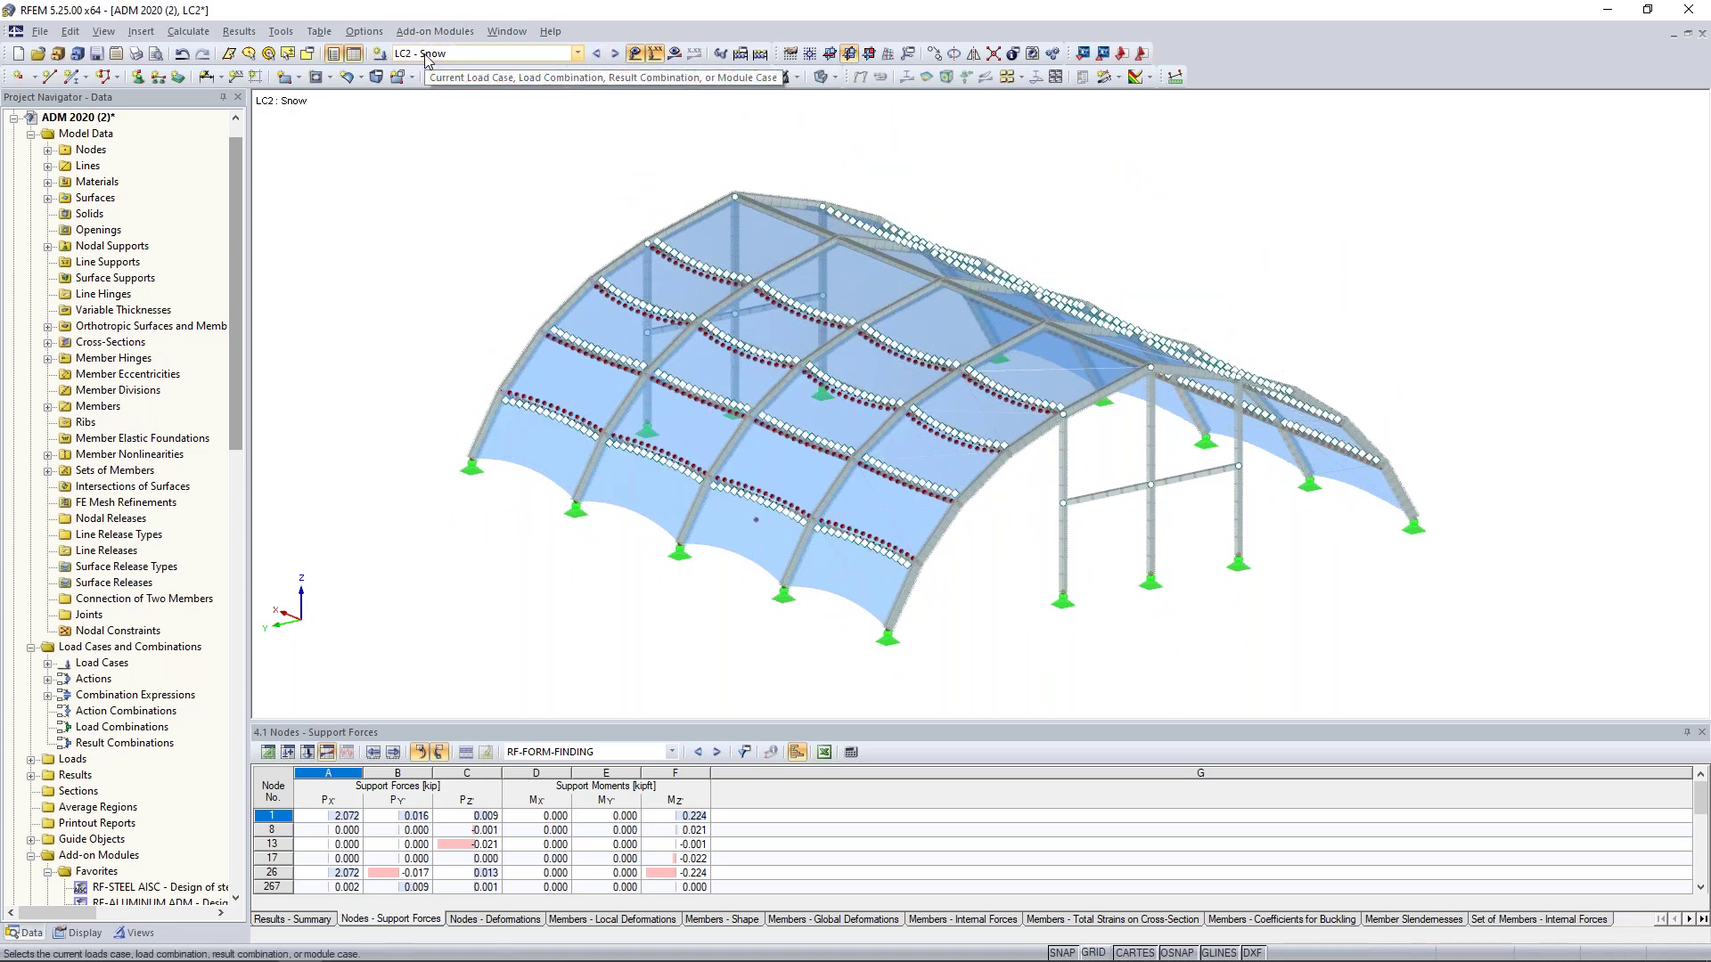
scroll(577, 241, "down", 1)
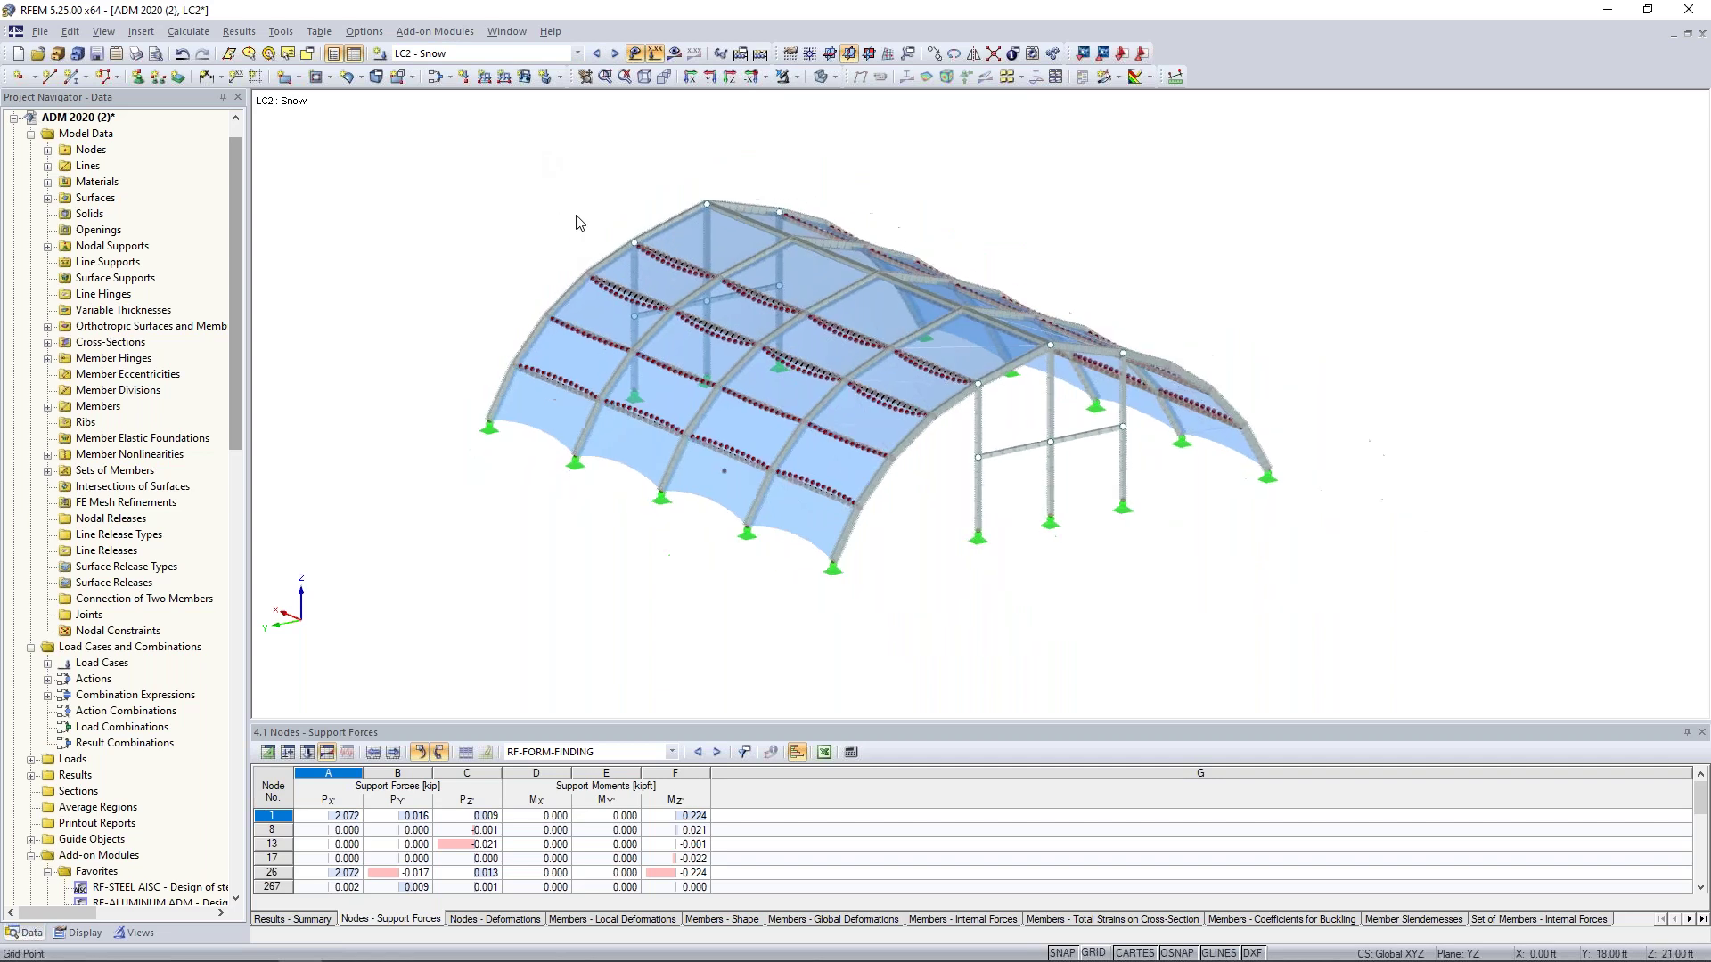
middle_click_drag(581, 222, 580, 241)
scroll(577, 240, "down", 1)
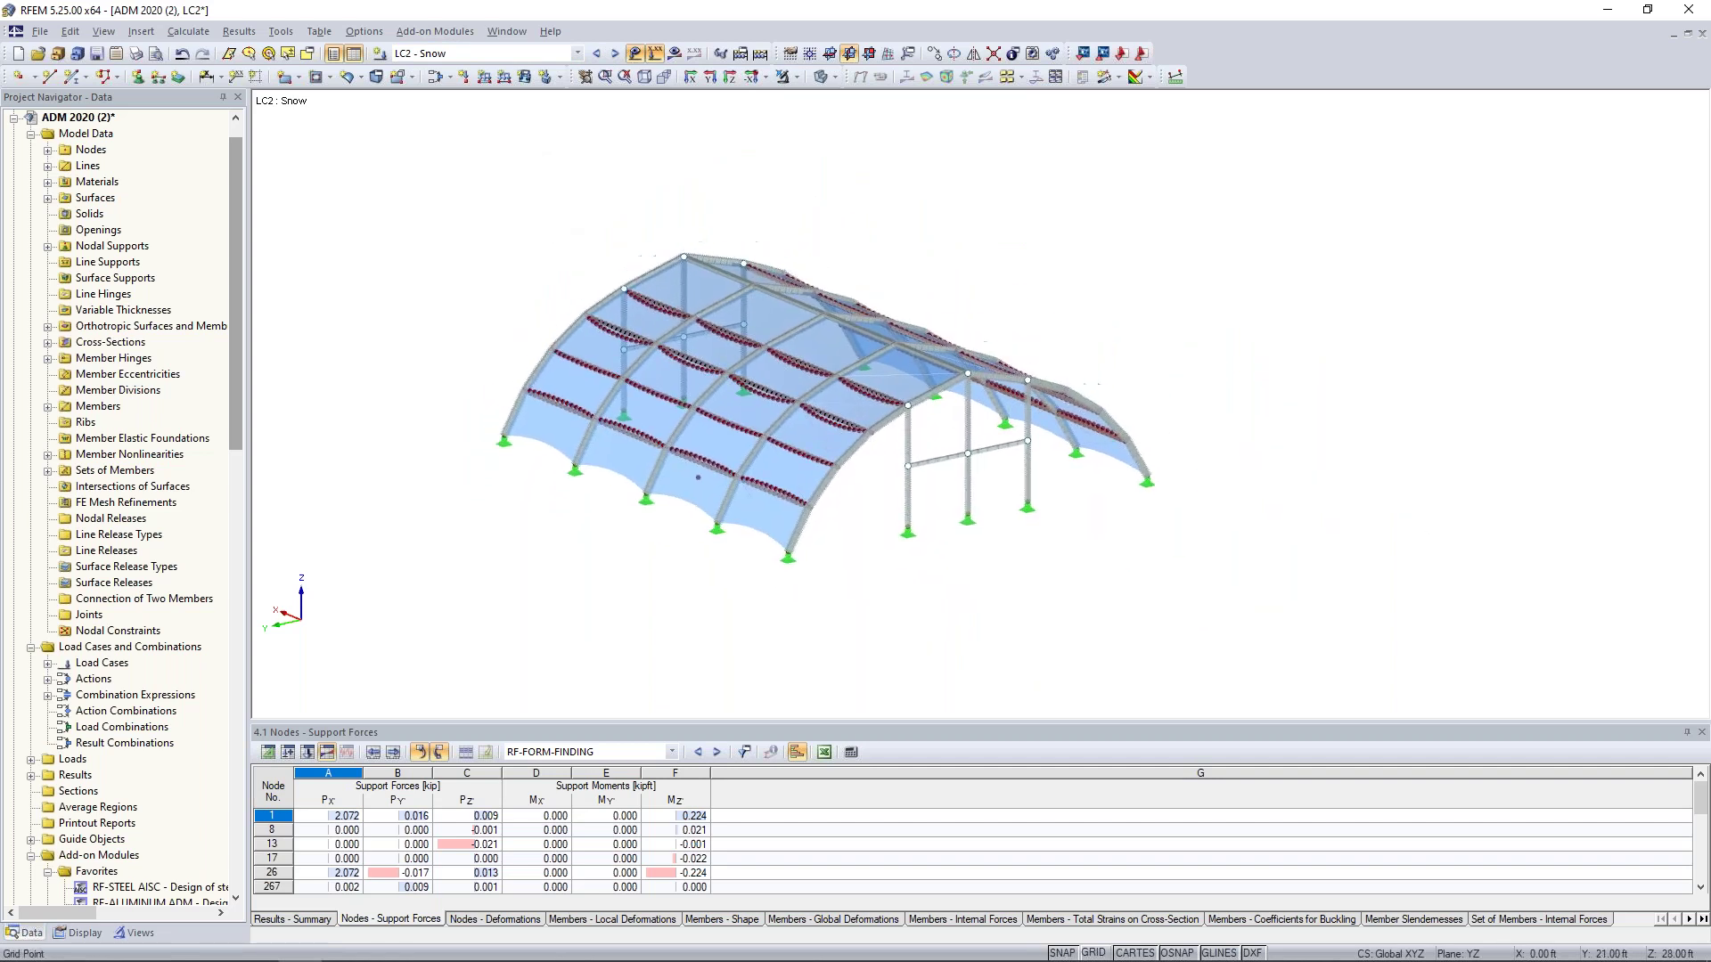
left_click(524, 77)
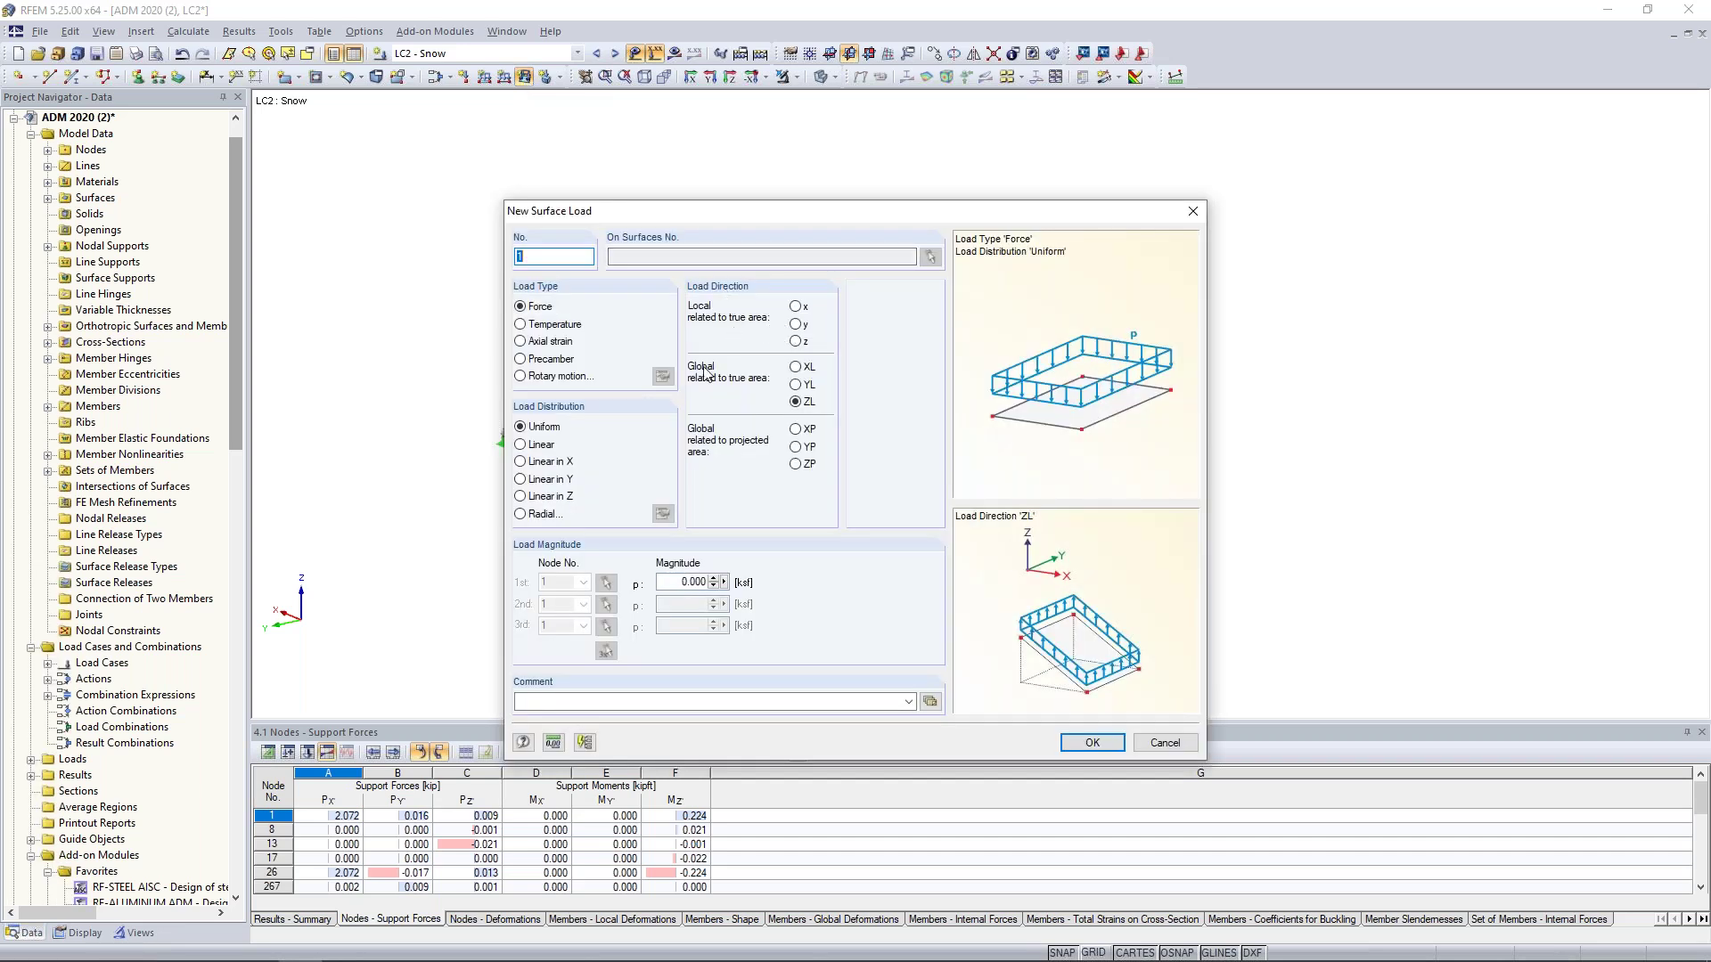
left_click(795, 464)
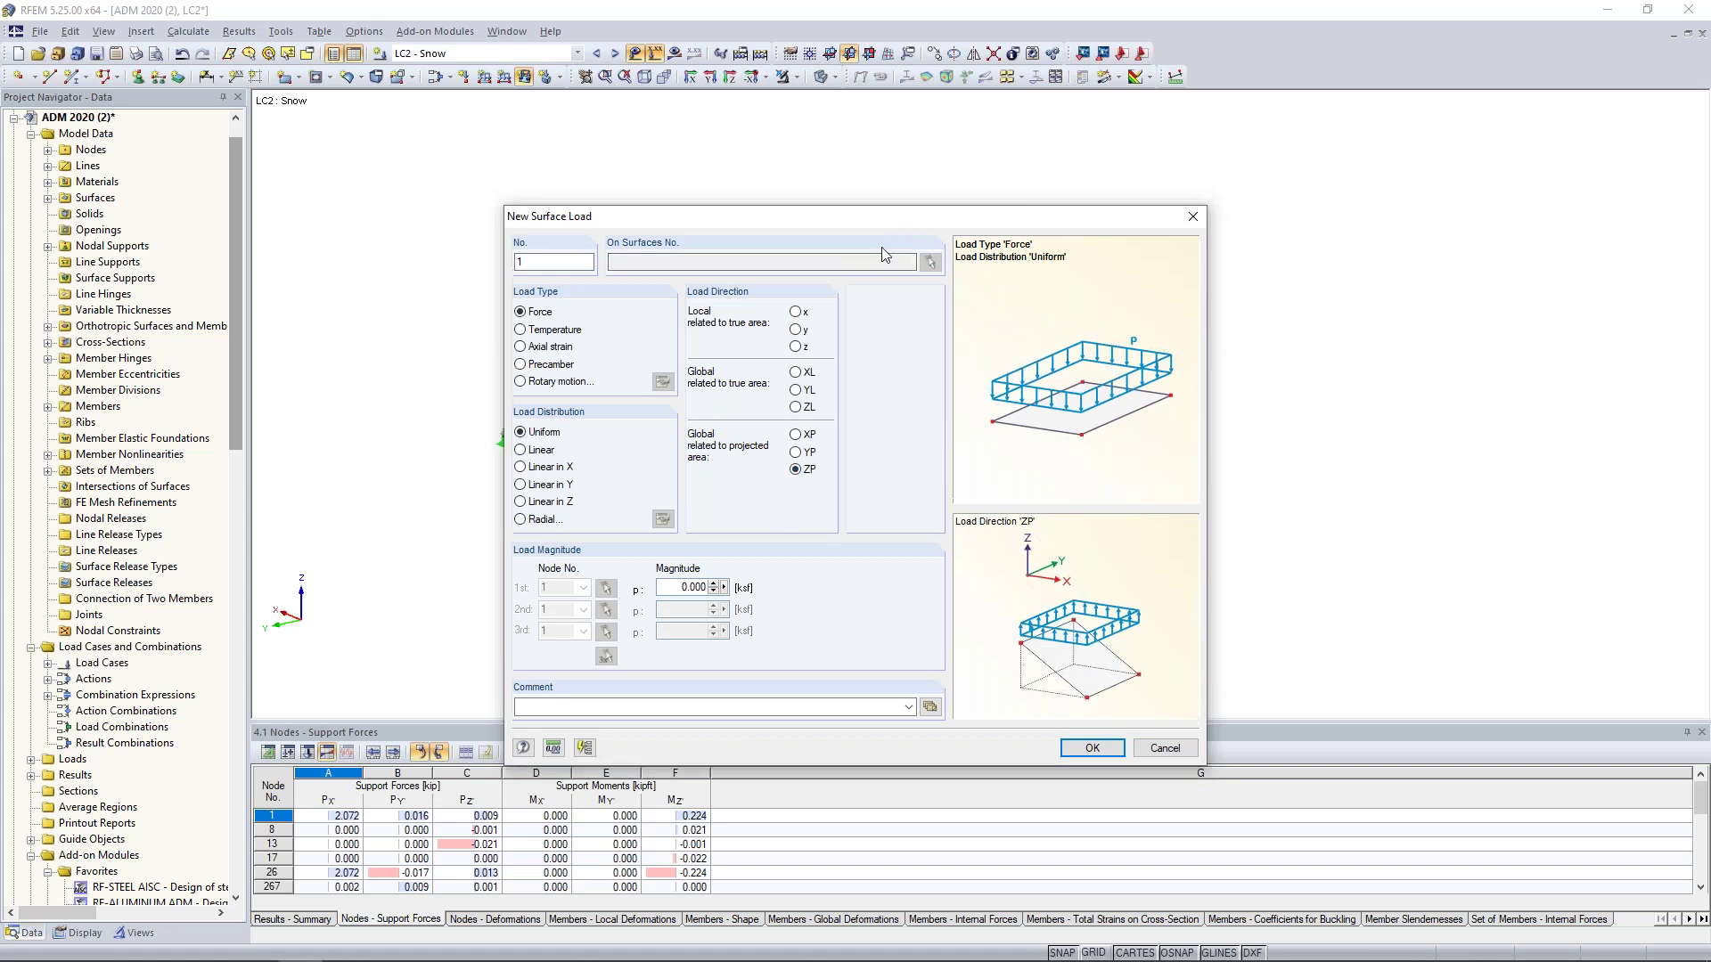
left_click_drag(885, 217, 854, 681)
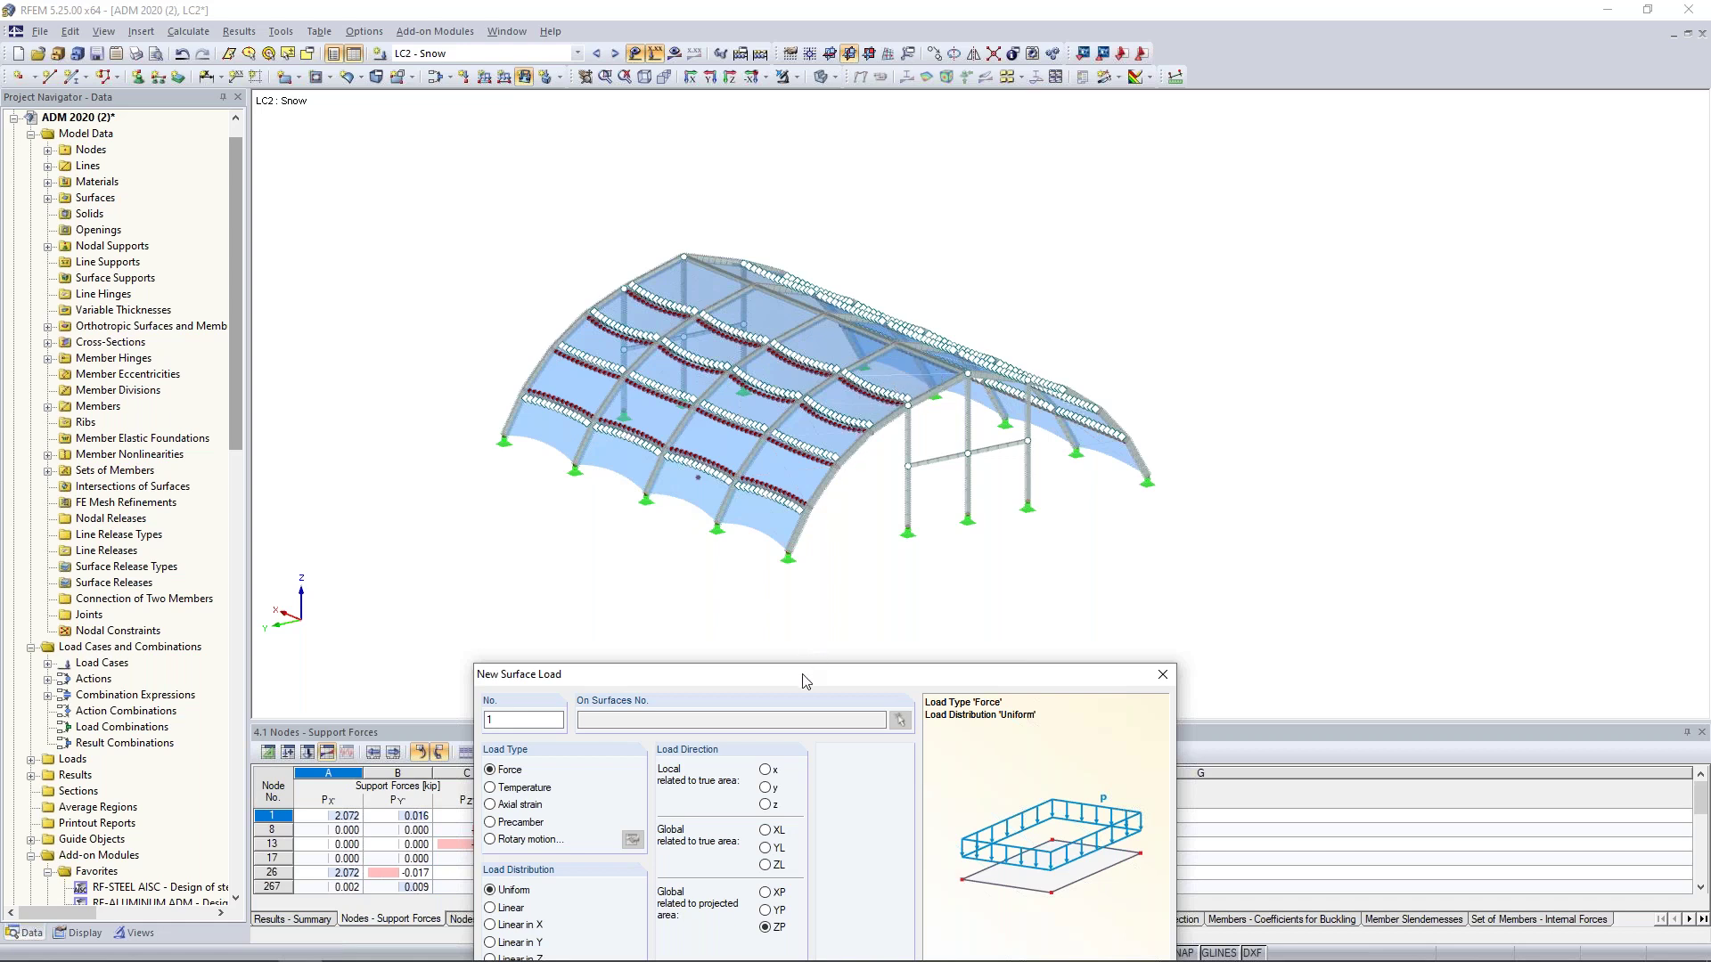
left_click_drag(806, 682, 831, 213)
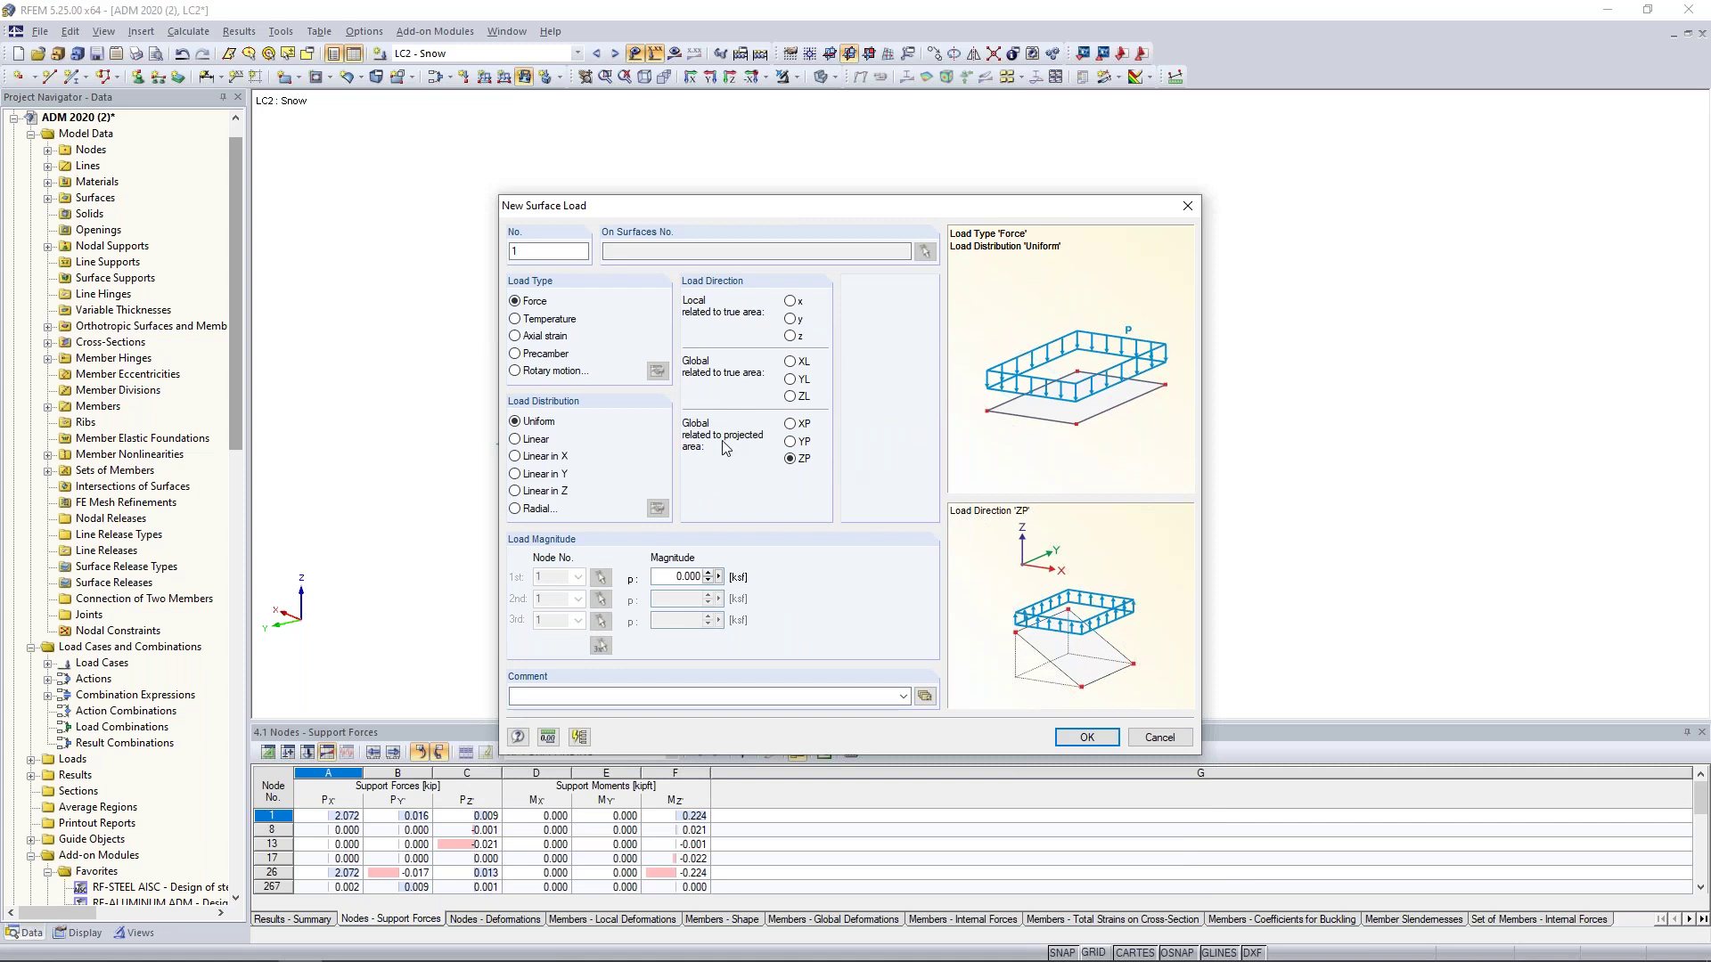
double_click(660, 577)
type("-0.005")
left_click(1073, 740)
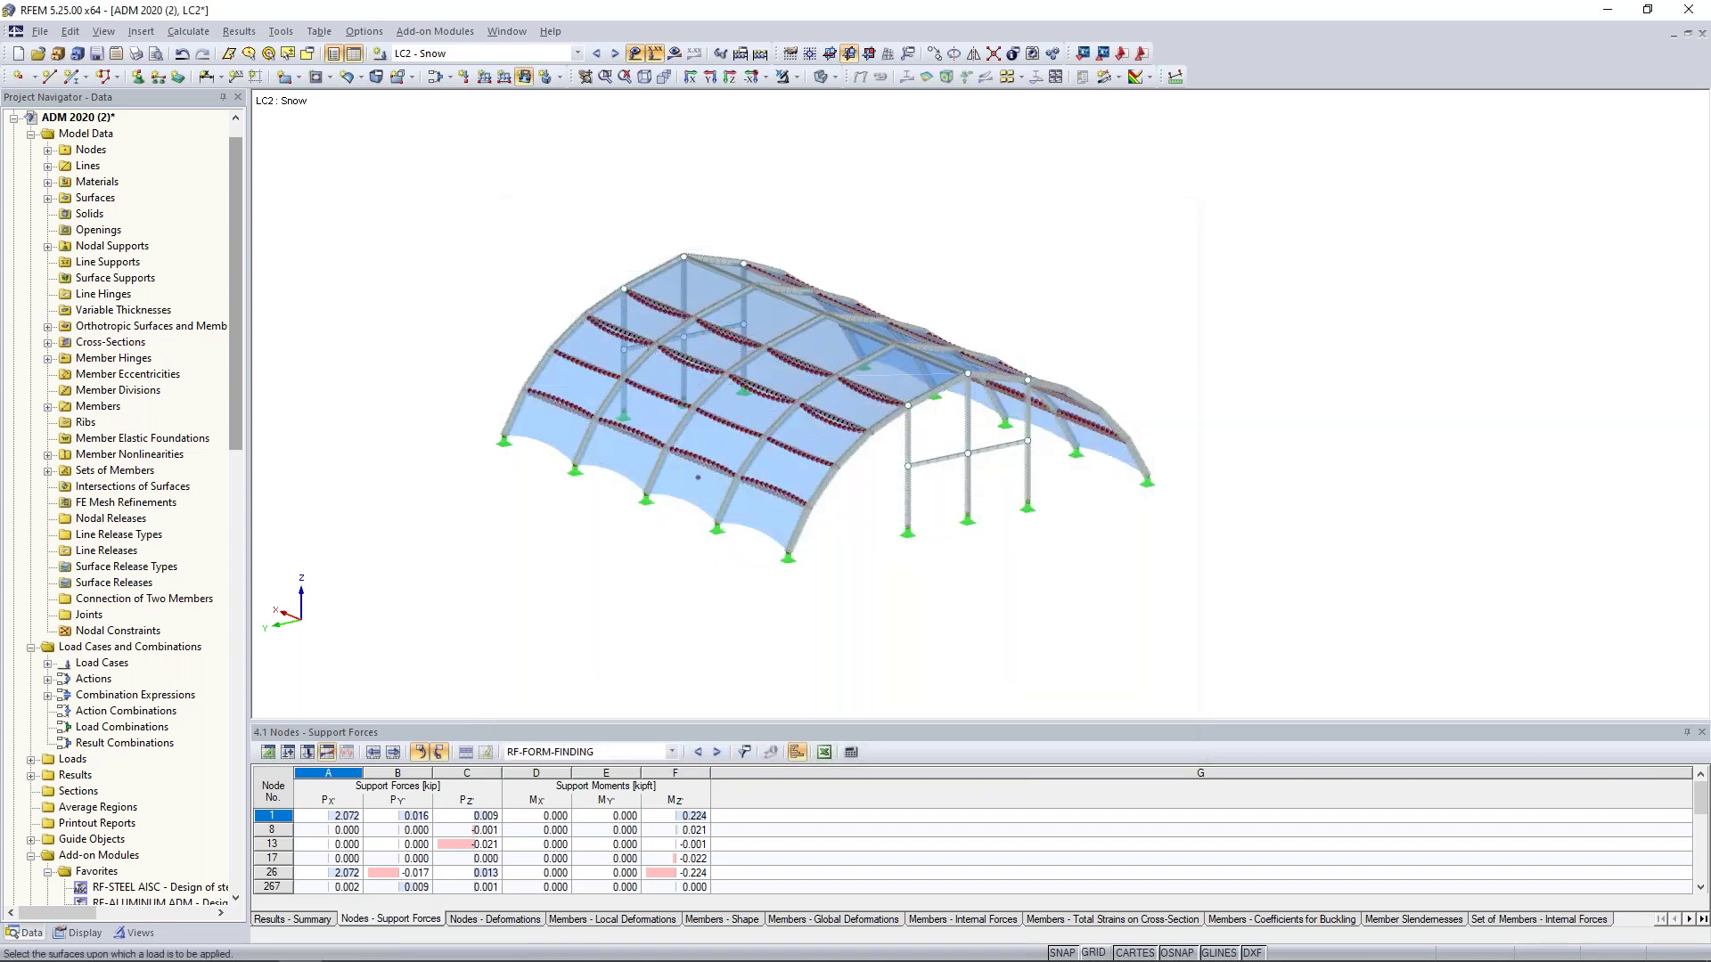
- Apply the -0.005 ksf snow load to all membrane surfaces of the structure and finish loading
left_click_drag(1275, 614, 460, 182)
middle_click_drag(1221, 388, 1172, 343, "ctrl")
scroll(1202, 437, "up", 2)
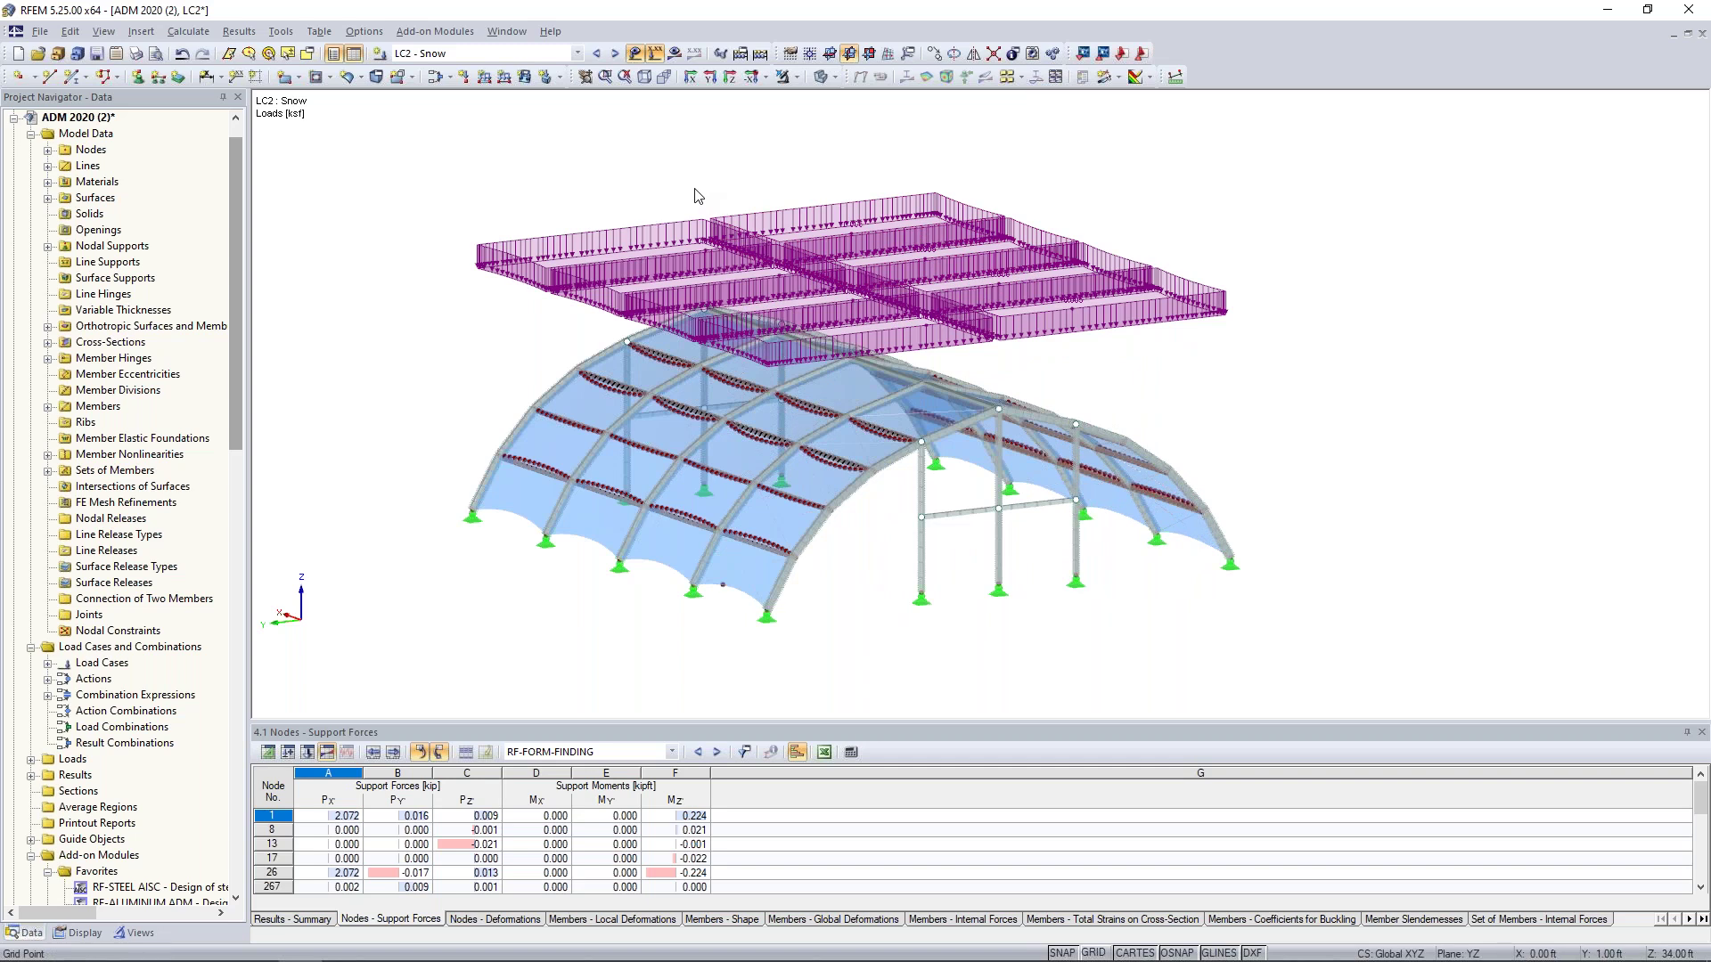
- Start simulating and generating wind loads with RWIND Simulation, using manually defined wind directions of 0 and 90 degrees
left_click(190, 32)
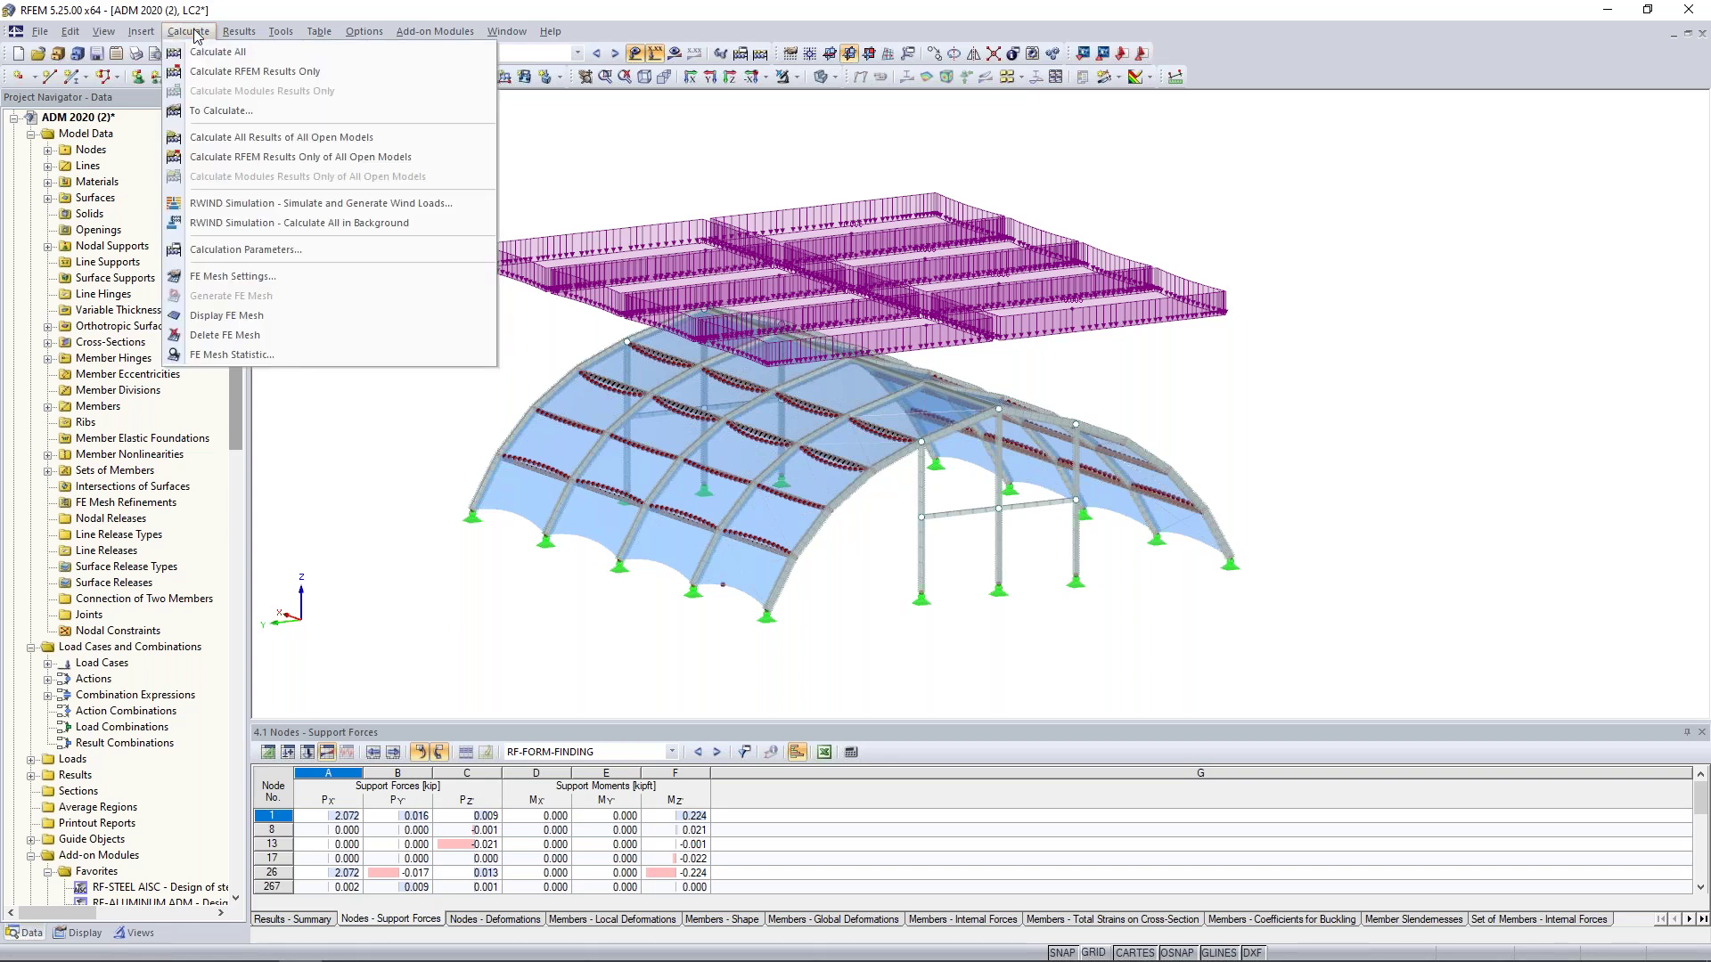
left_click(230, 204)
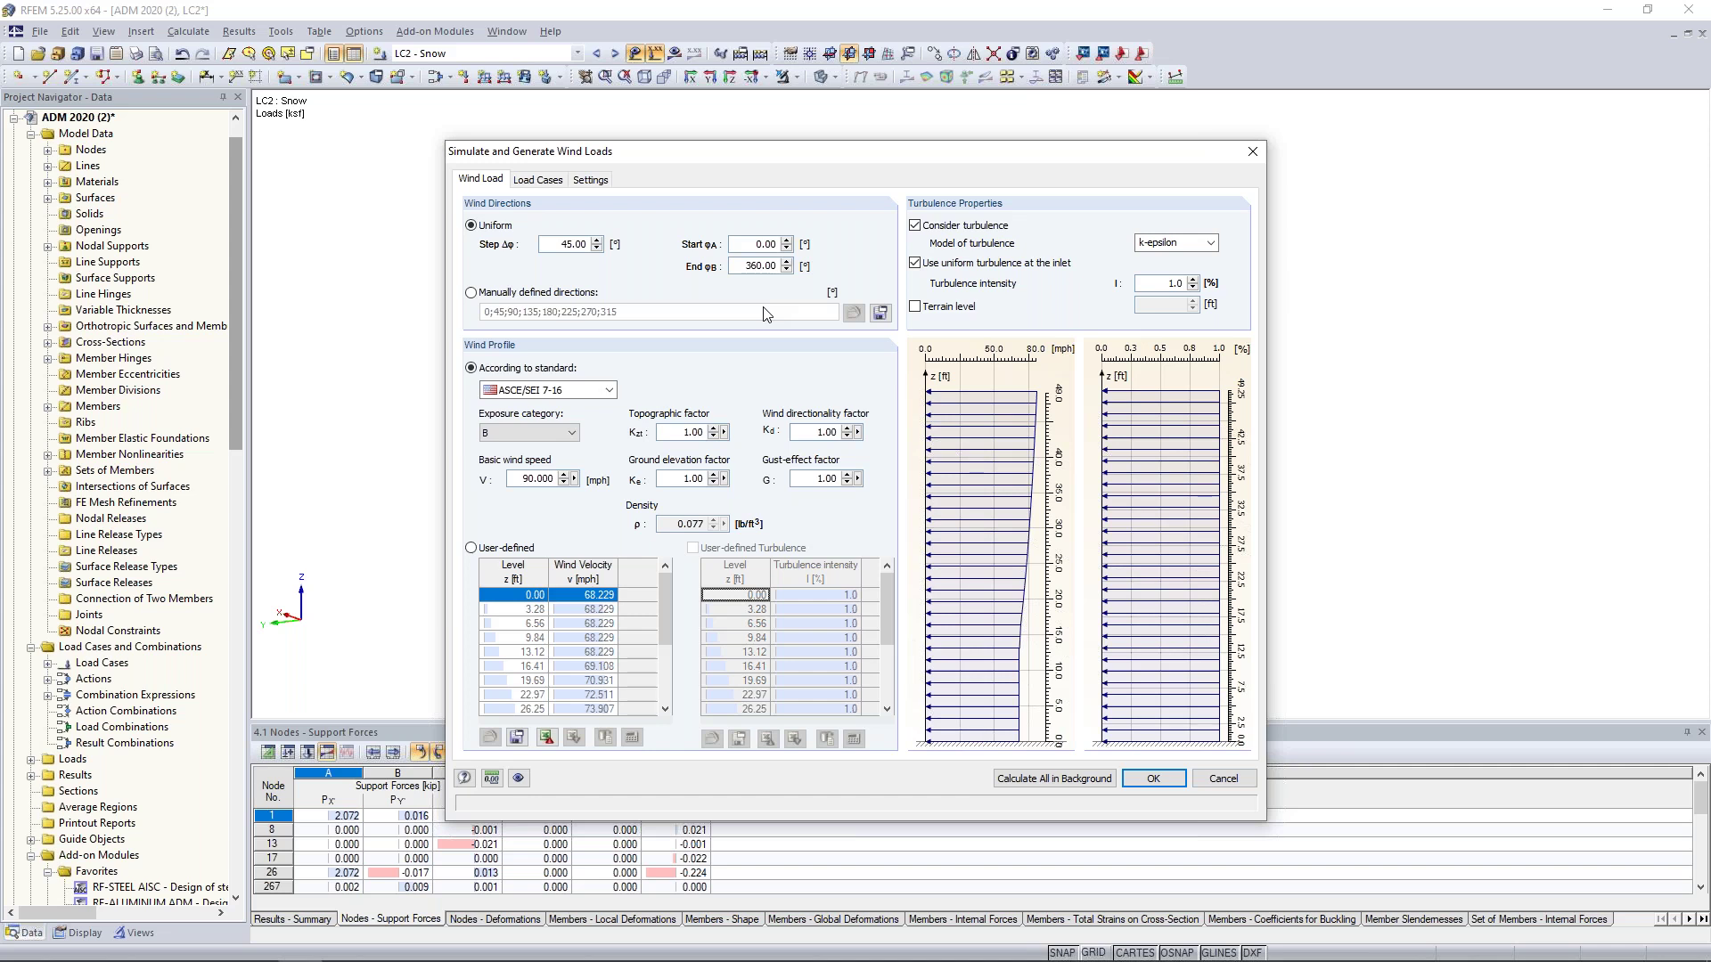
left_click(471, 293)
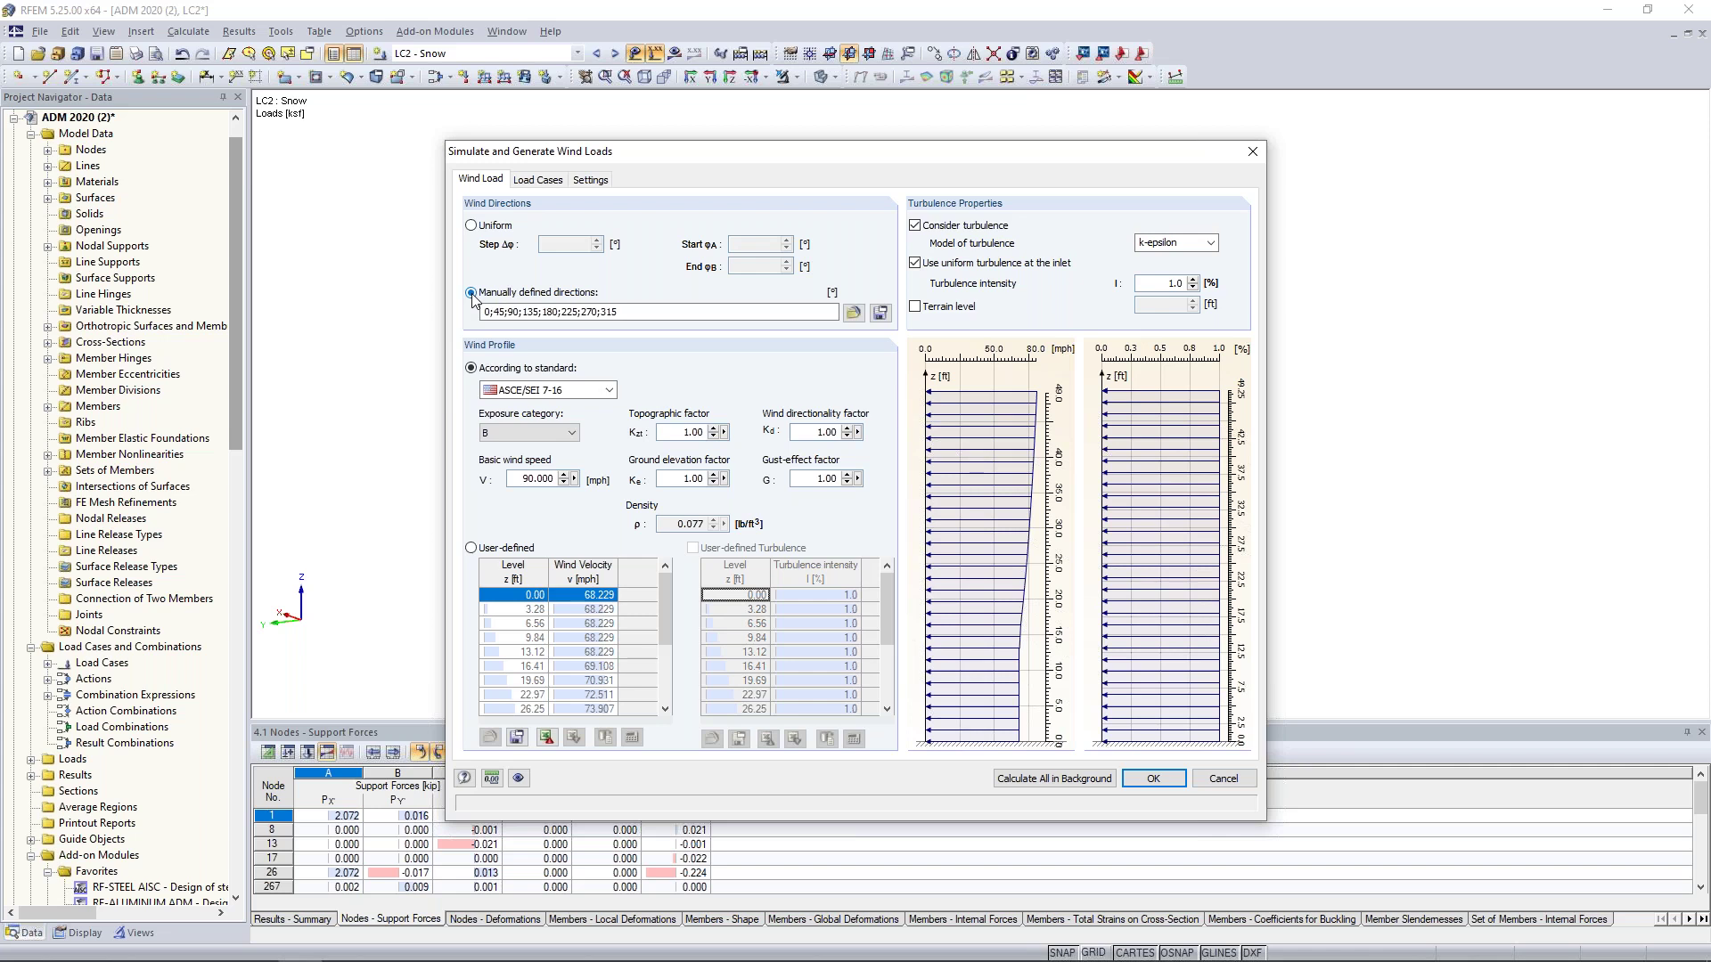
key("Tab")
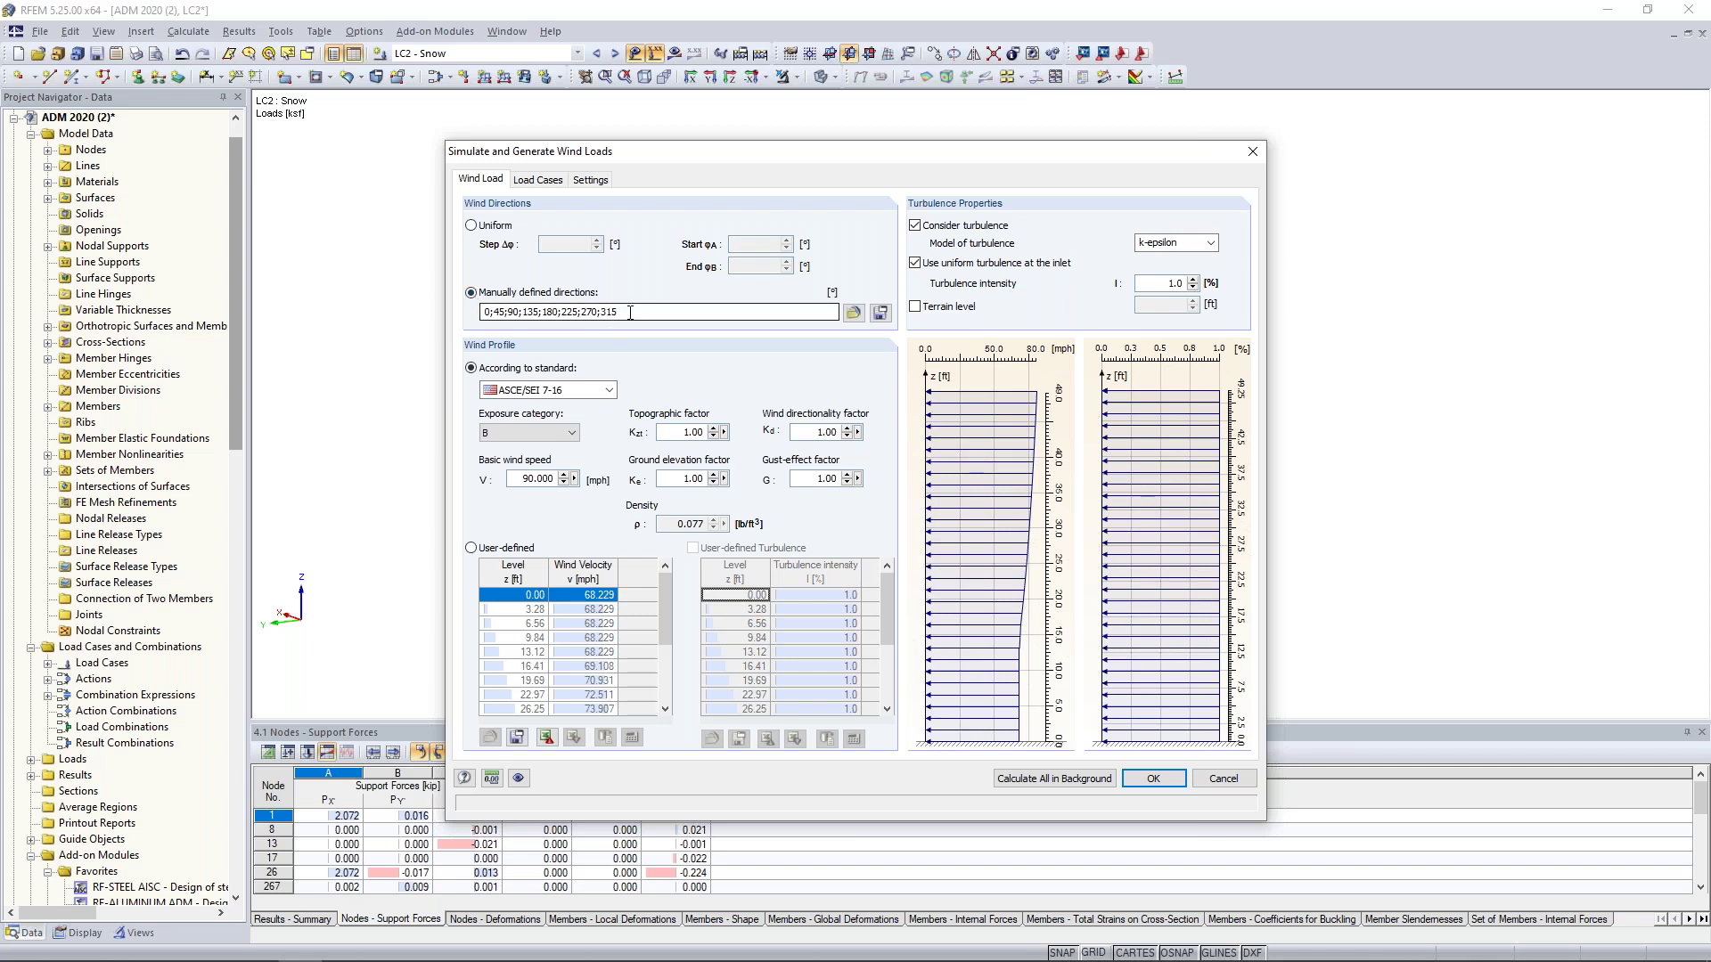
type("0;90")
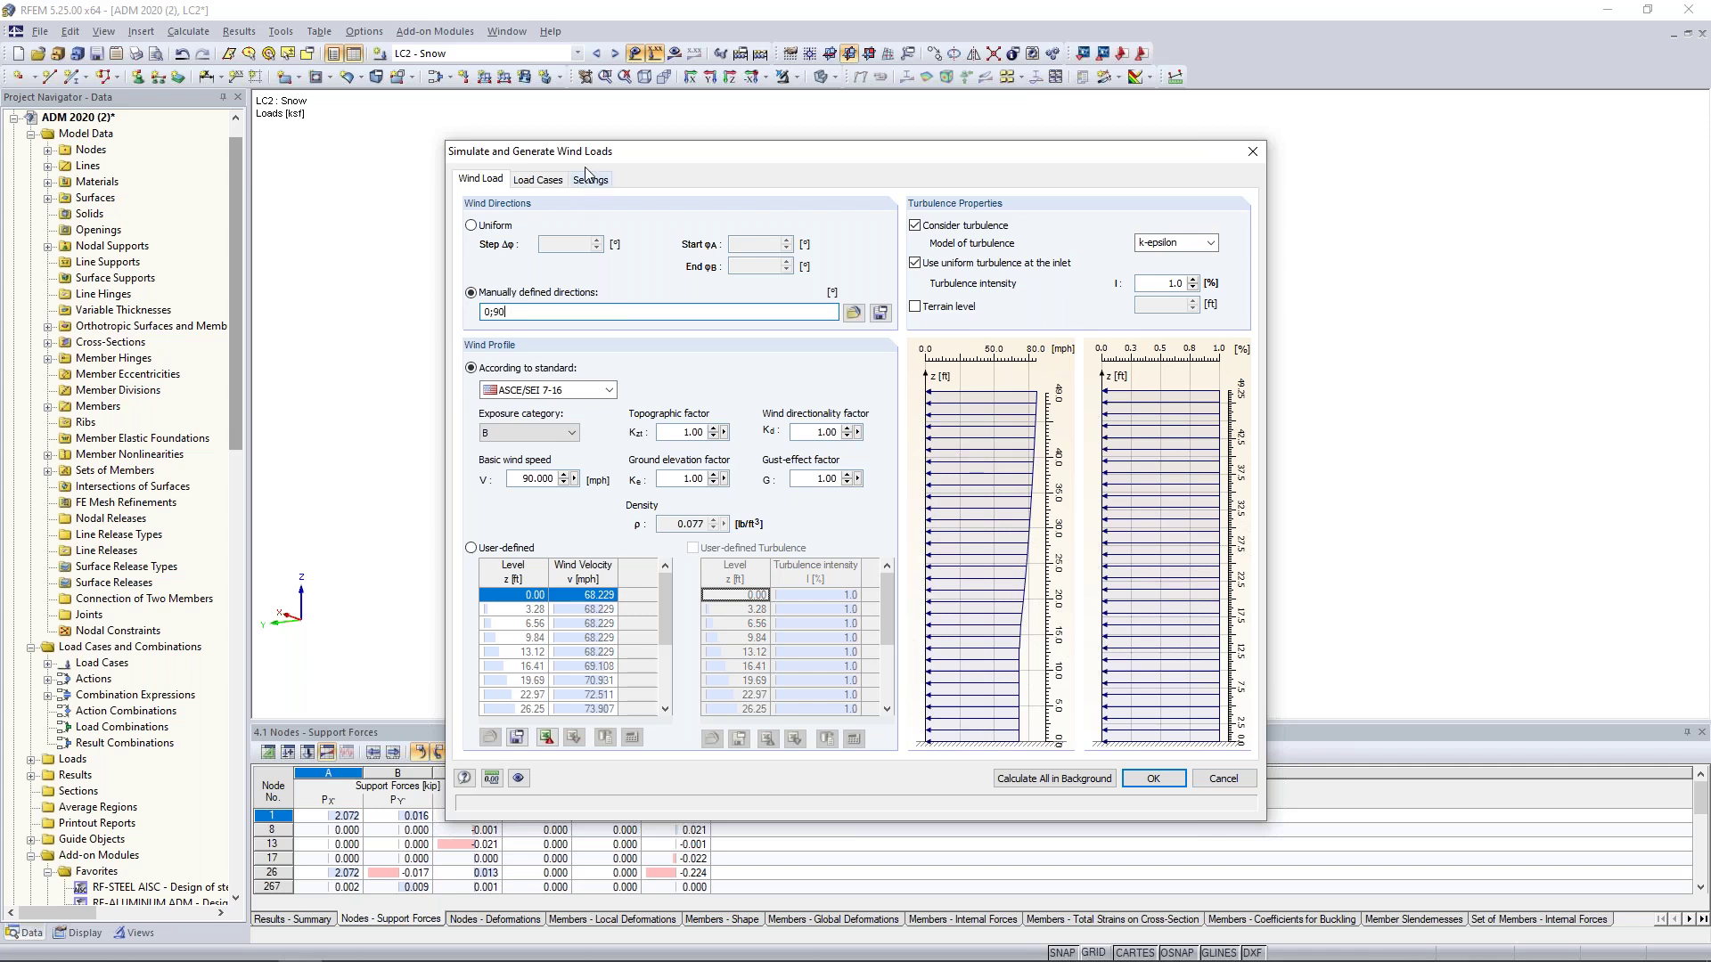
left_click_drag(595, 151, 654, 590)
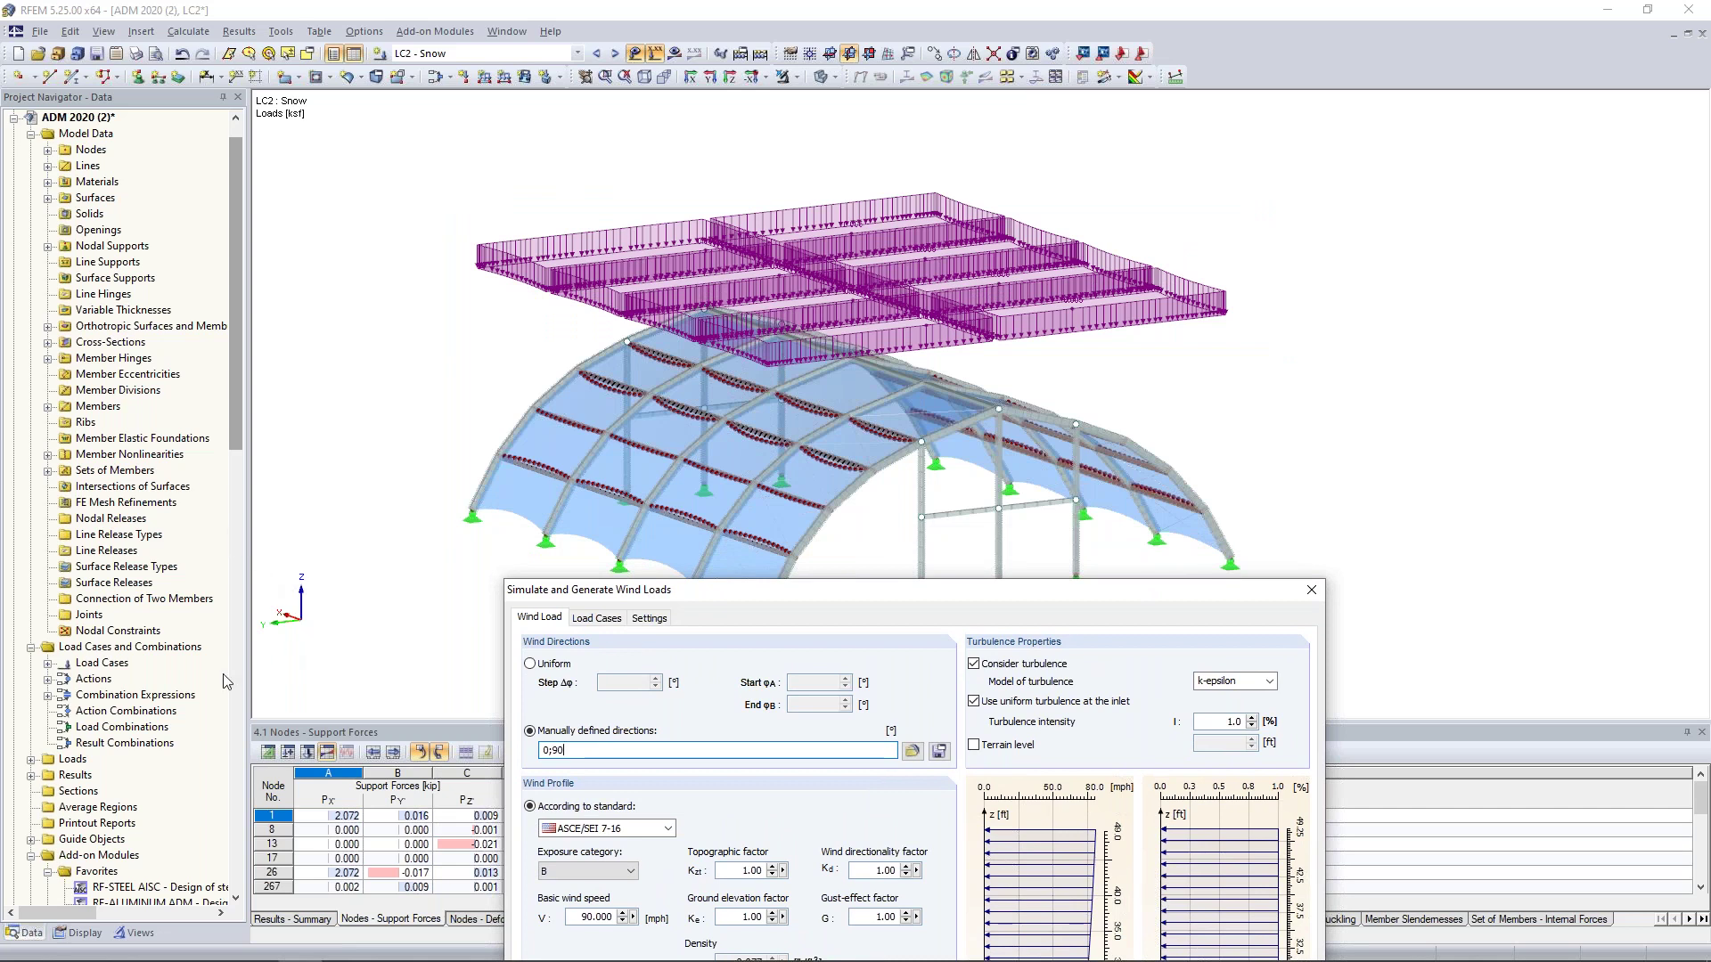
left_click_drag(733, 590, 675, 172)
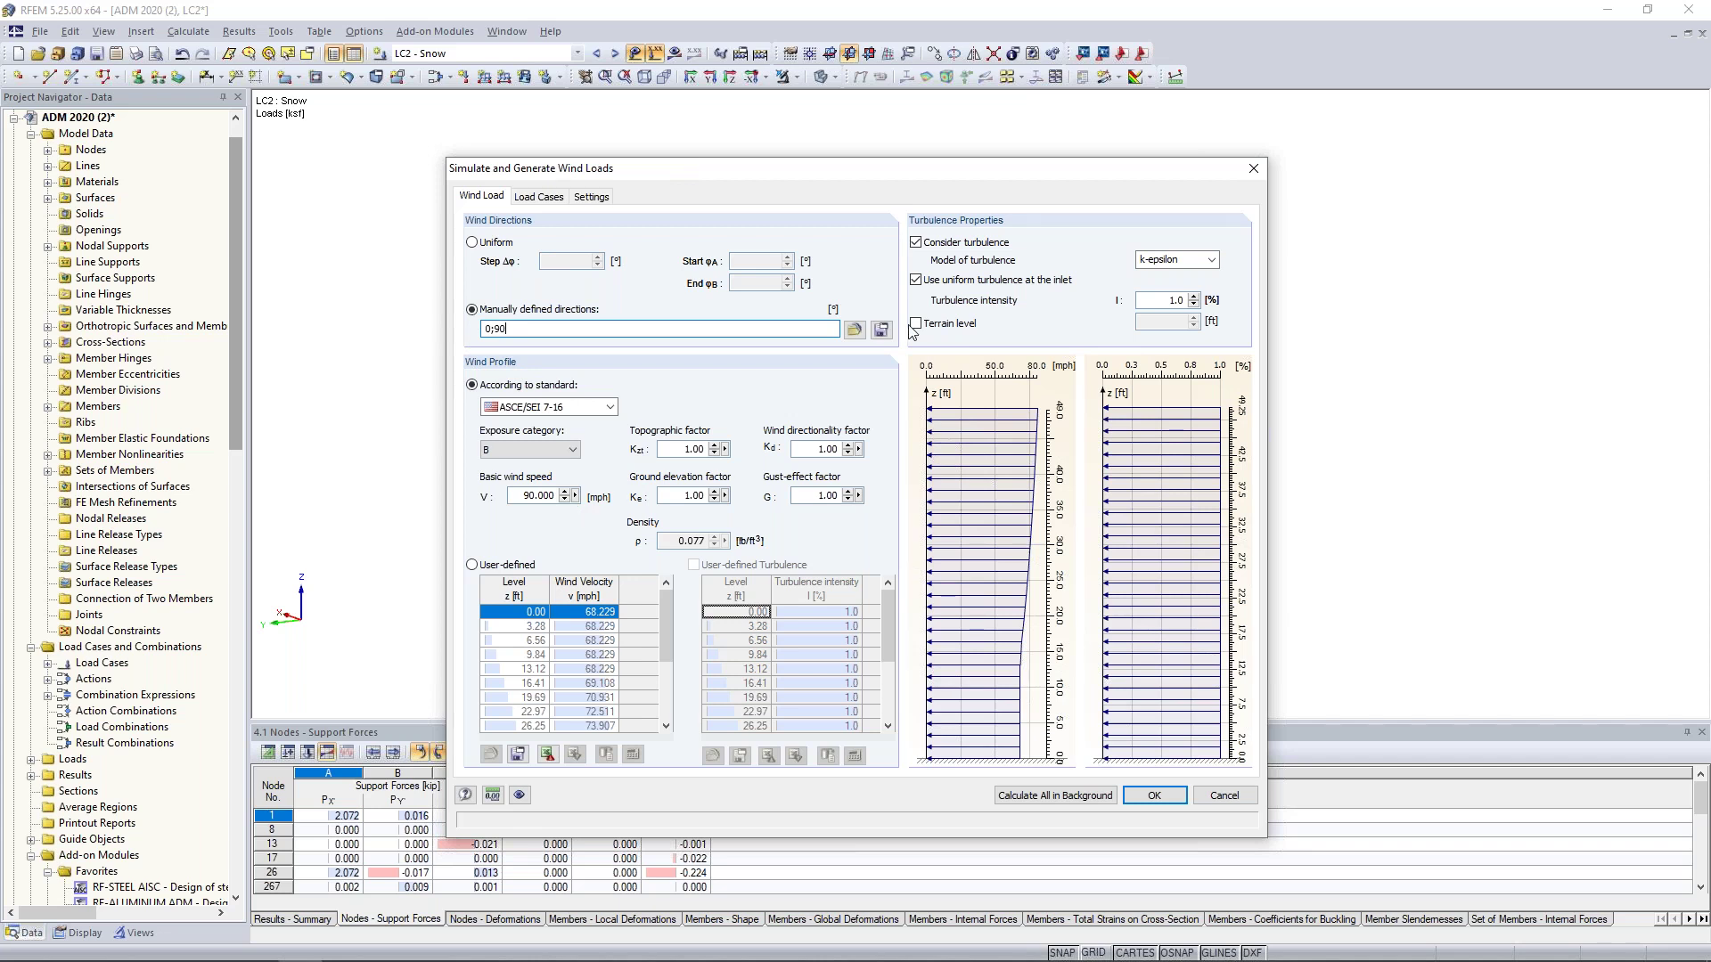
- Show the available standards for the wind profile
left_click(611, 408)
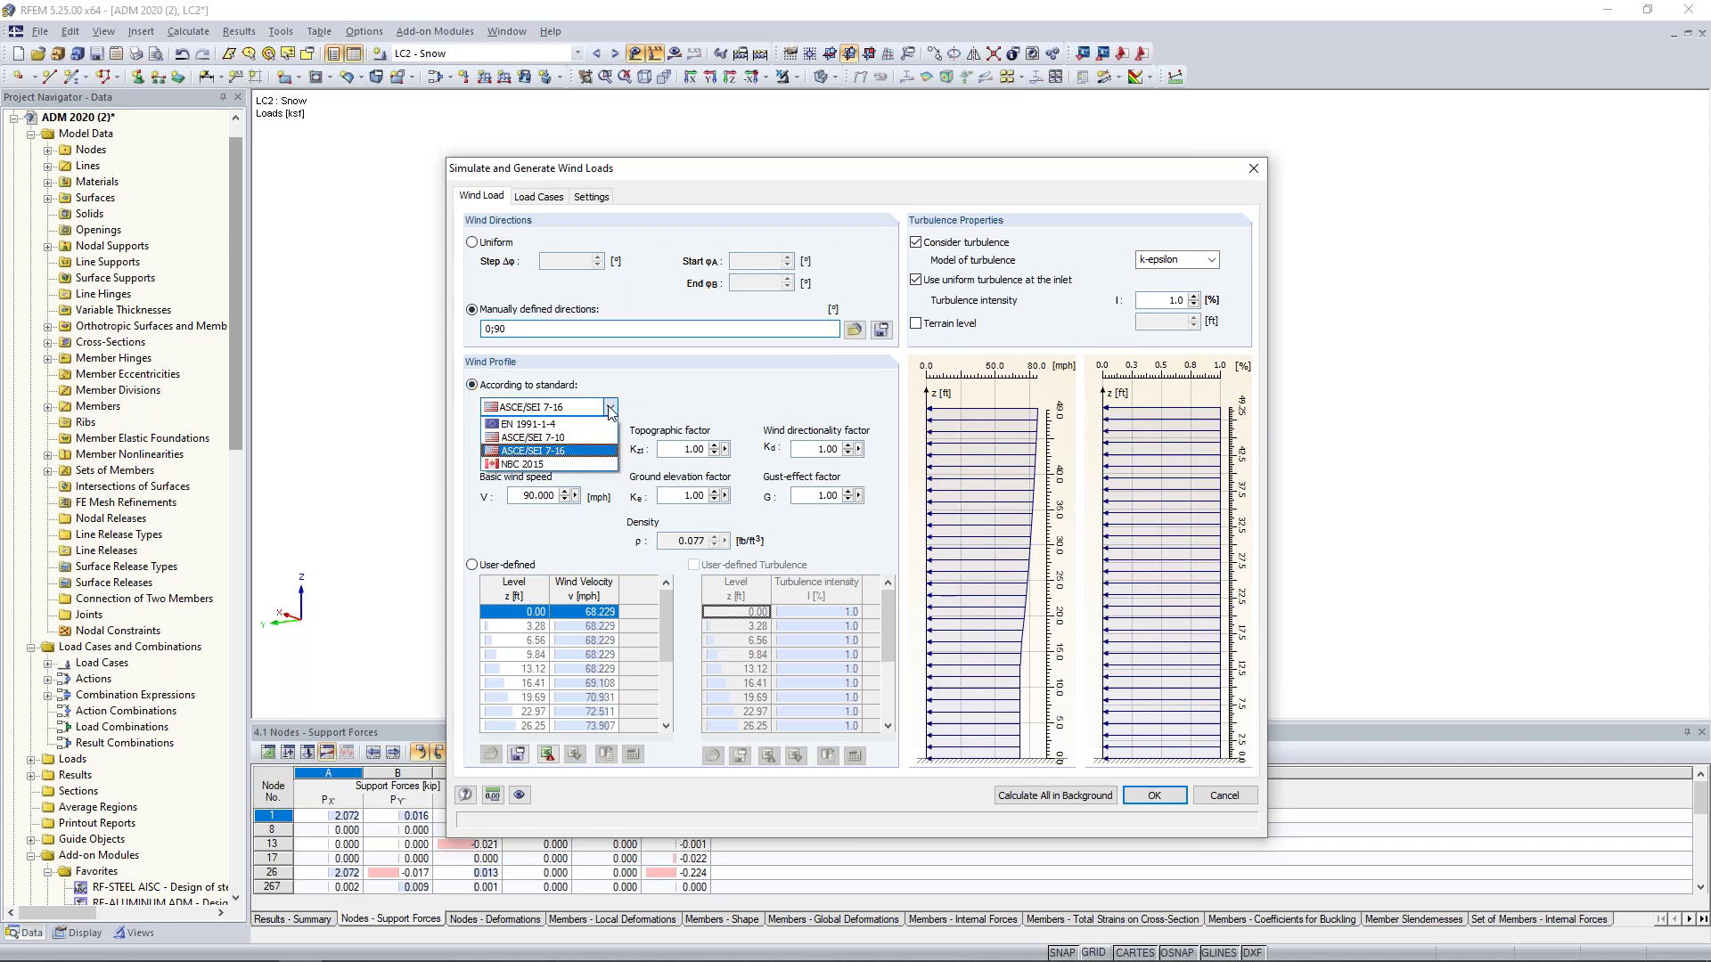